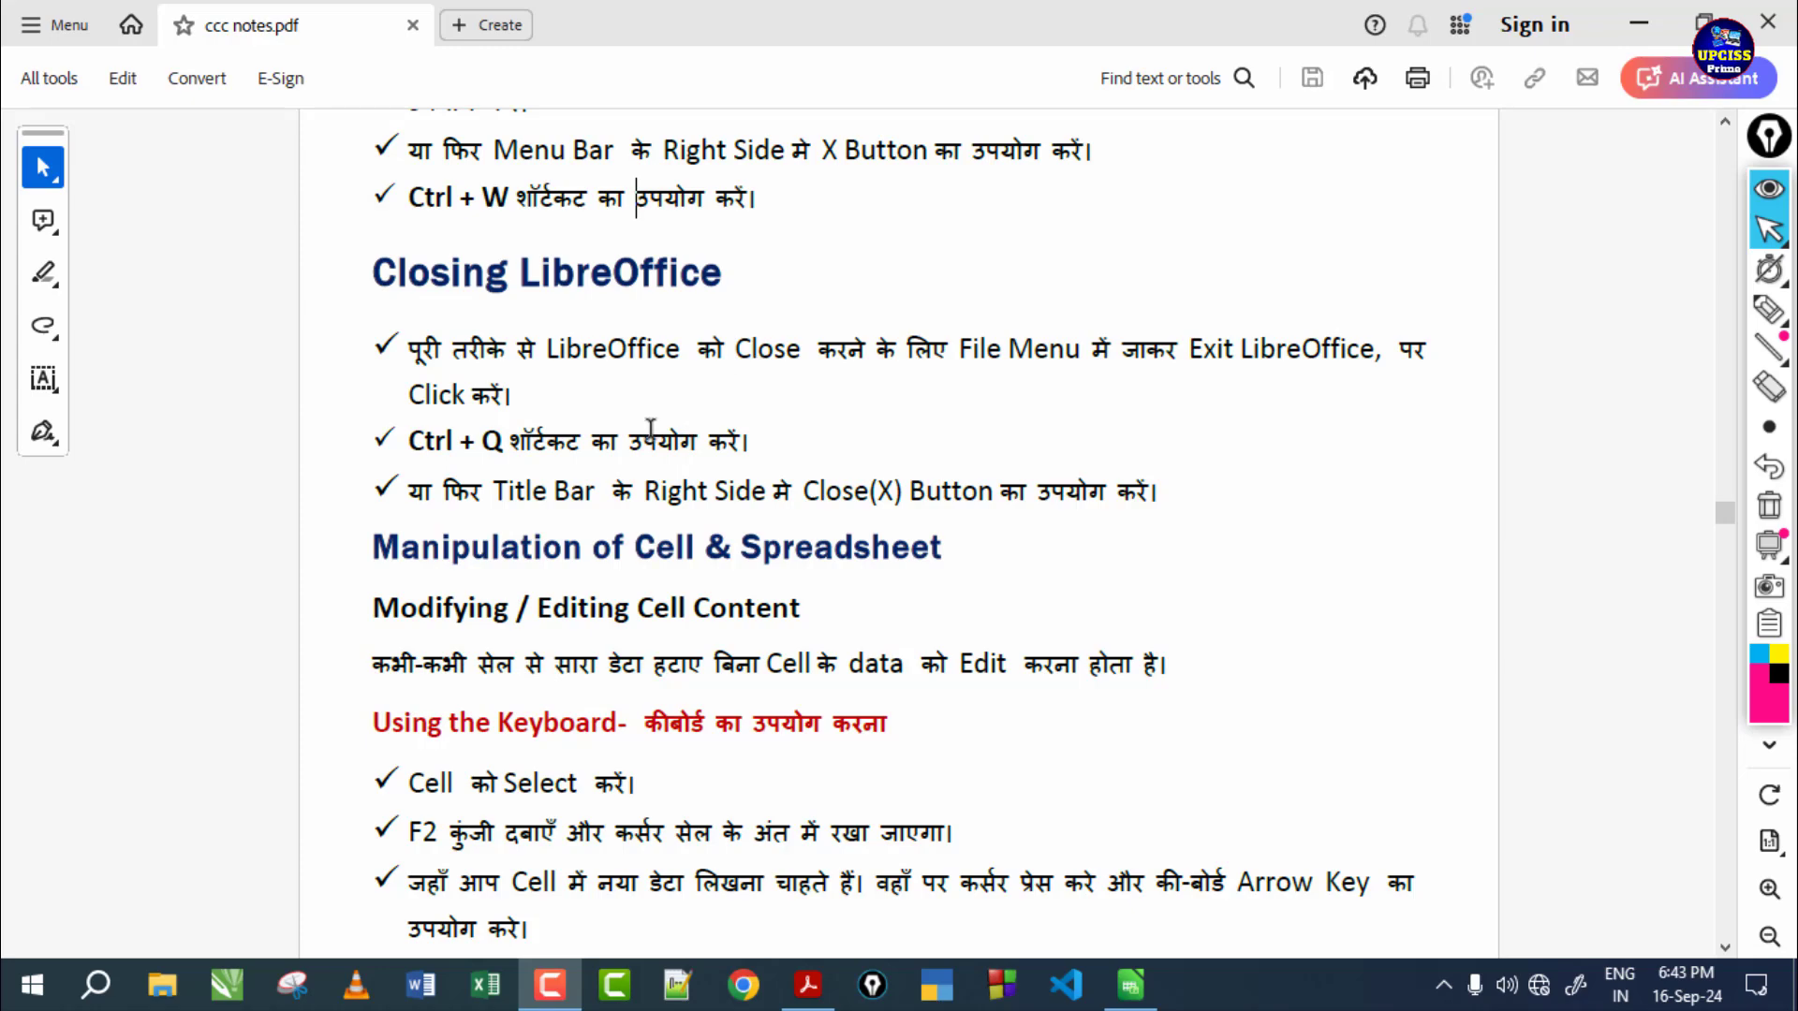
Step: Go to the Formatting Cell section of the notes and try out the pen beside it, erasing the trial marks
scroll(651, 428, down, 10)
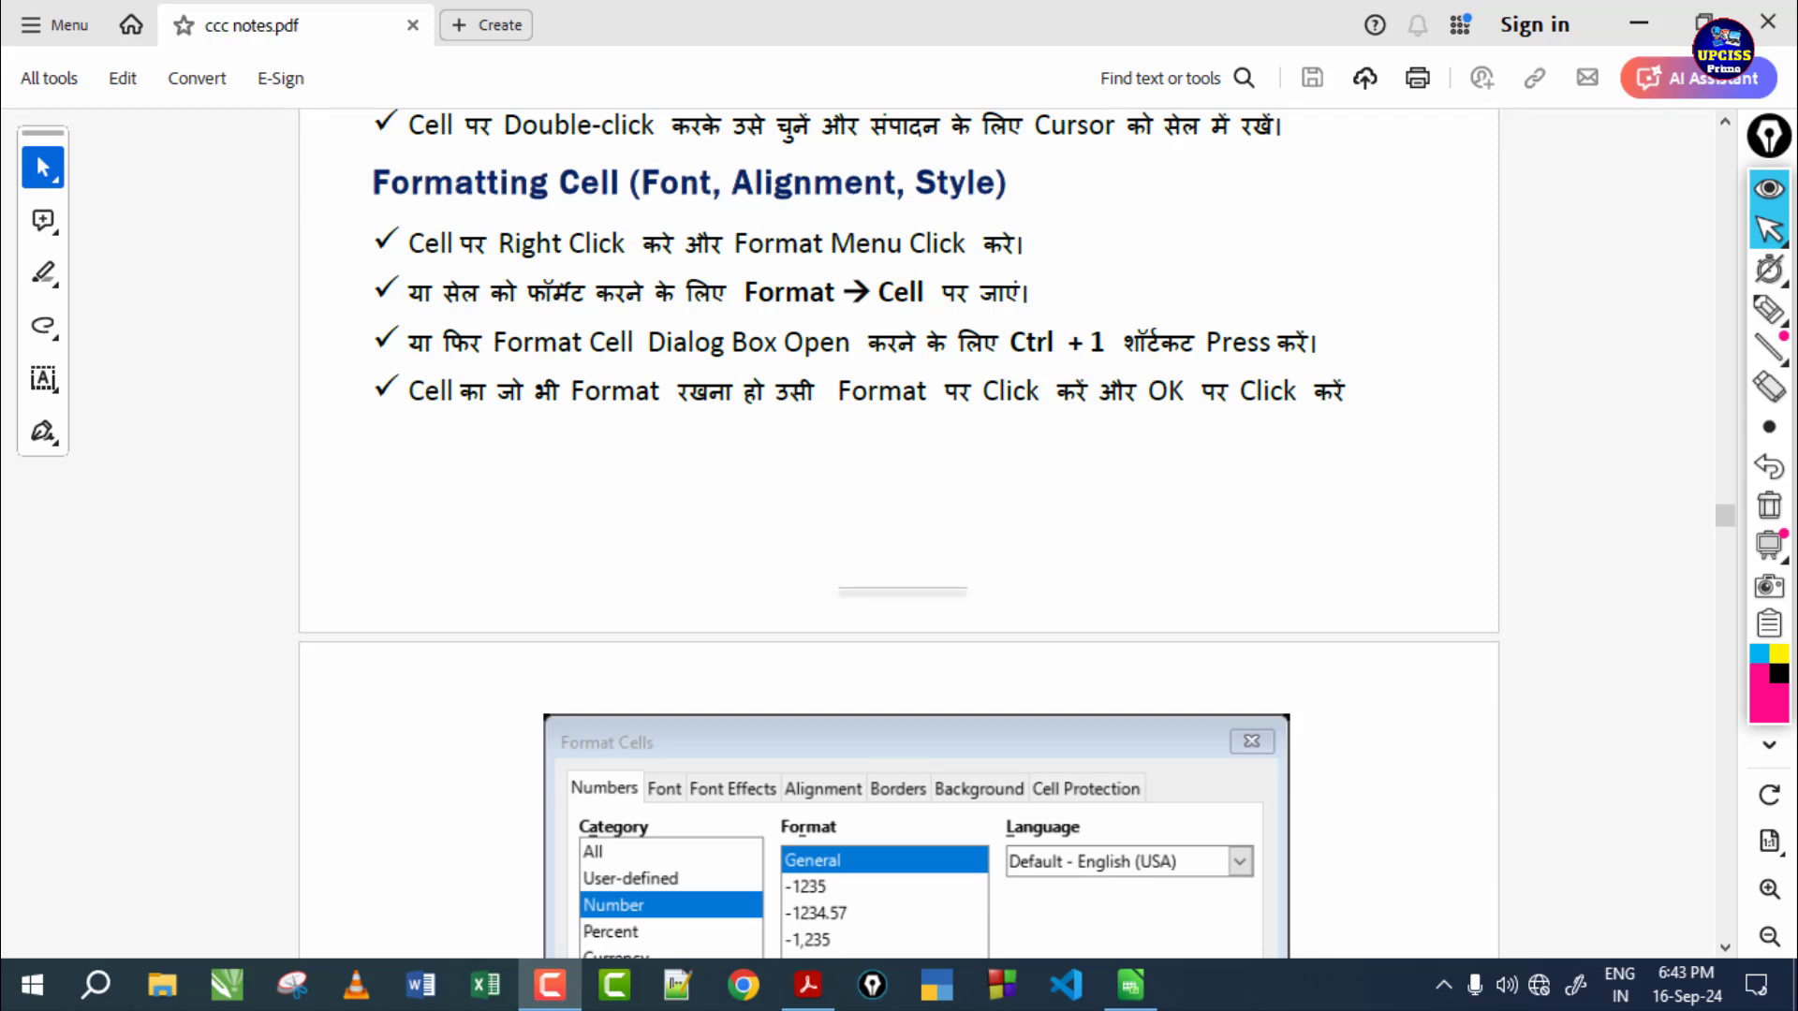
click(1770, 309)
drag(1462, 238, 1531, 223)
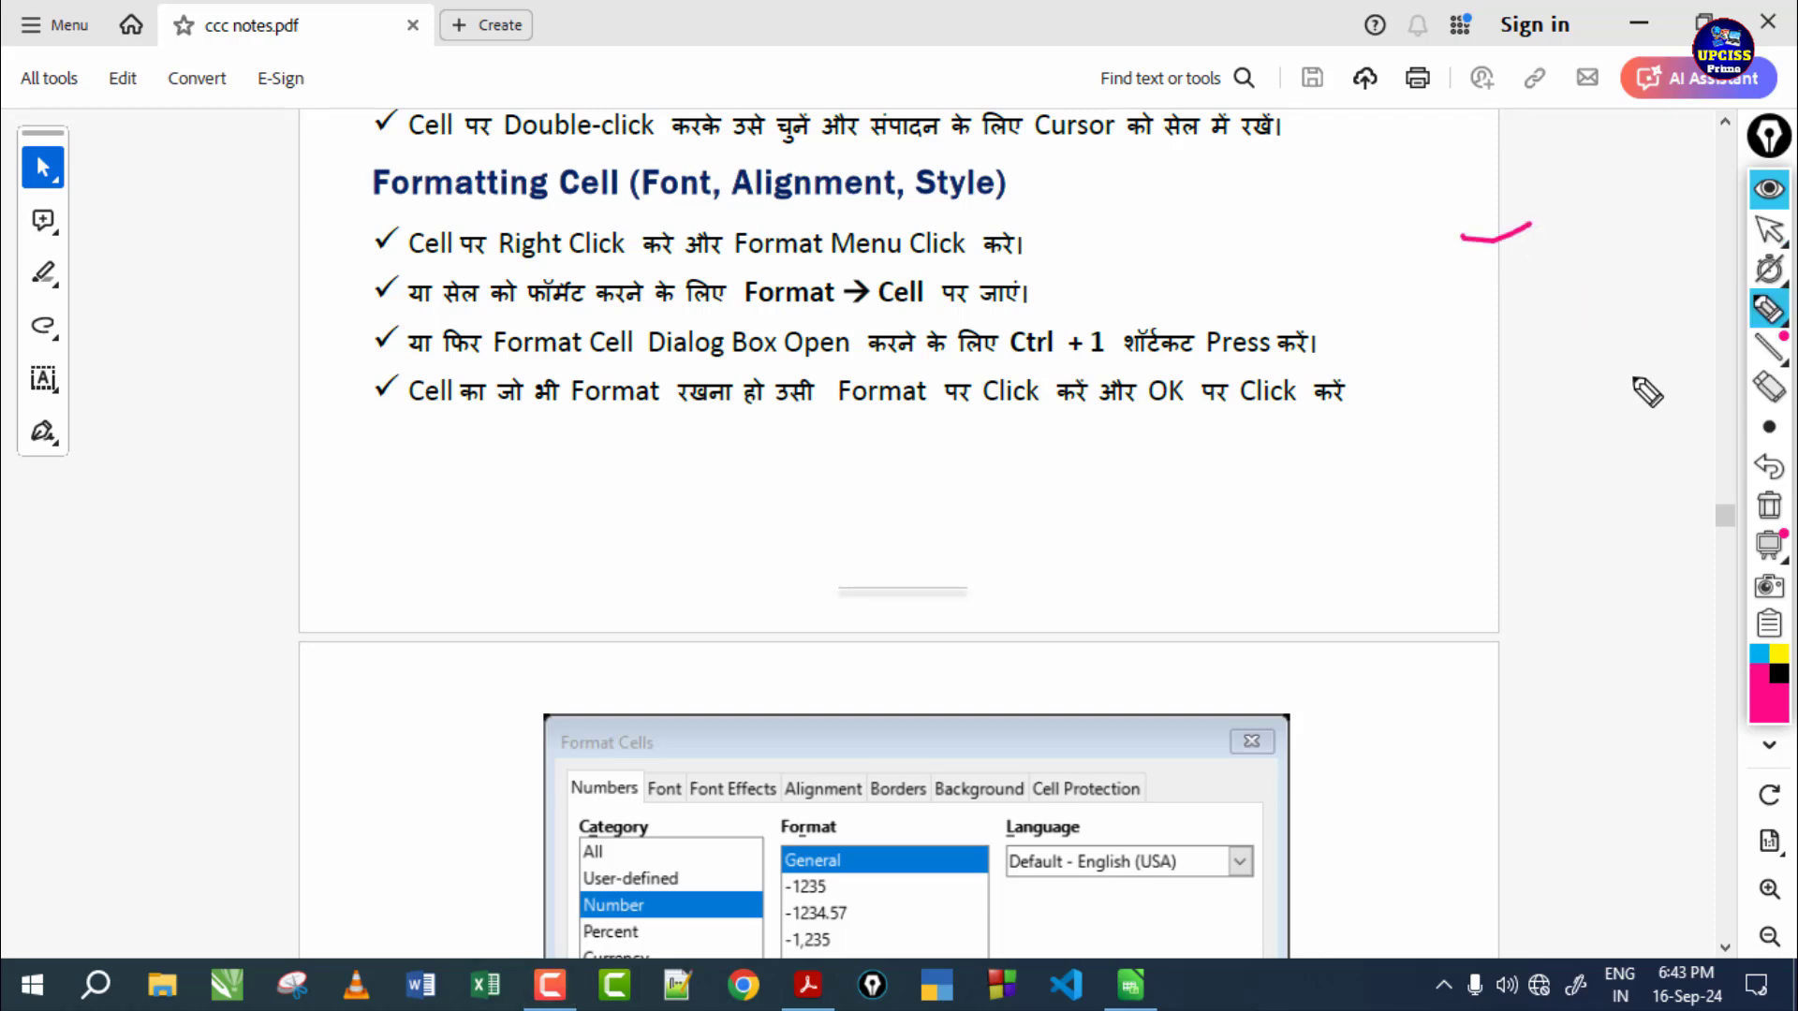
click(1770, 507)
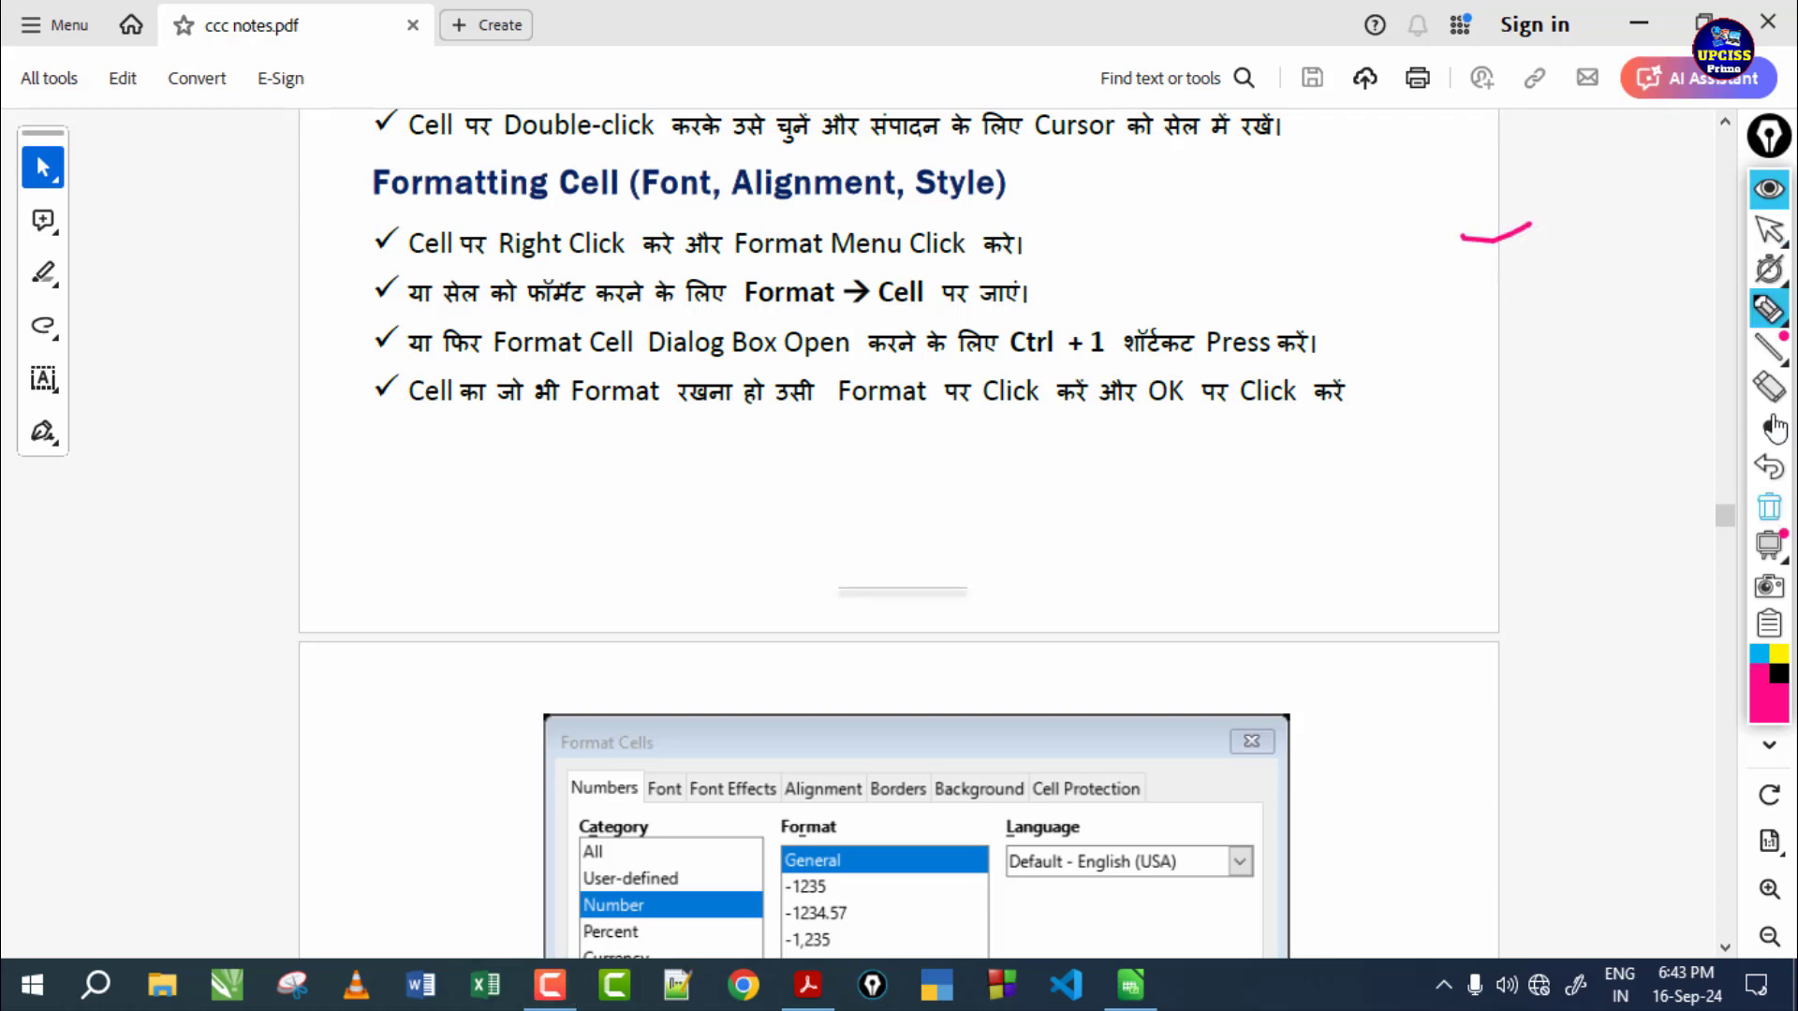
click(1767, 230)
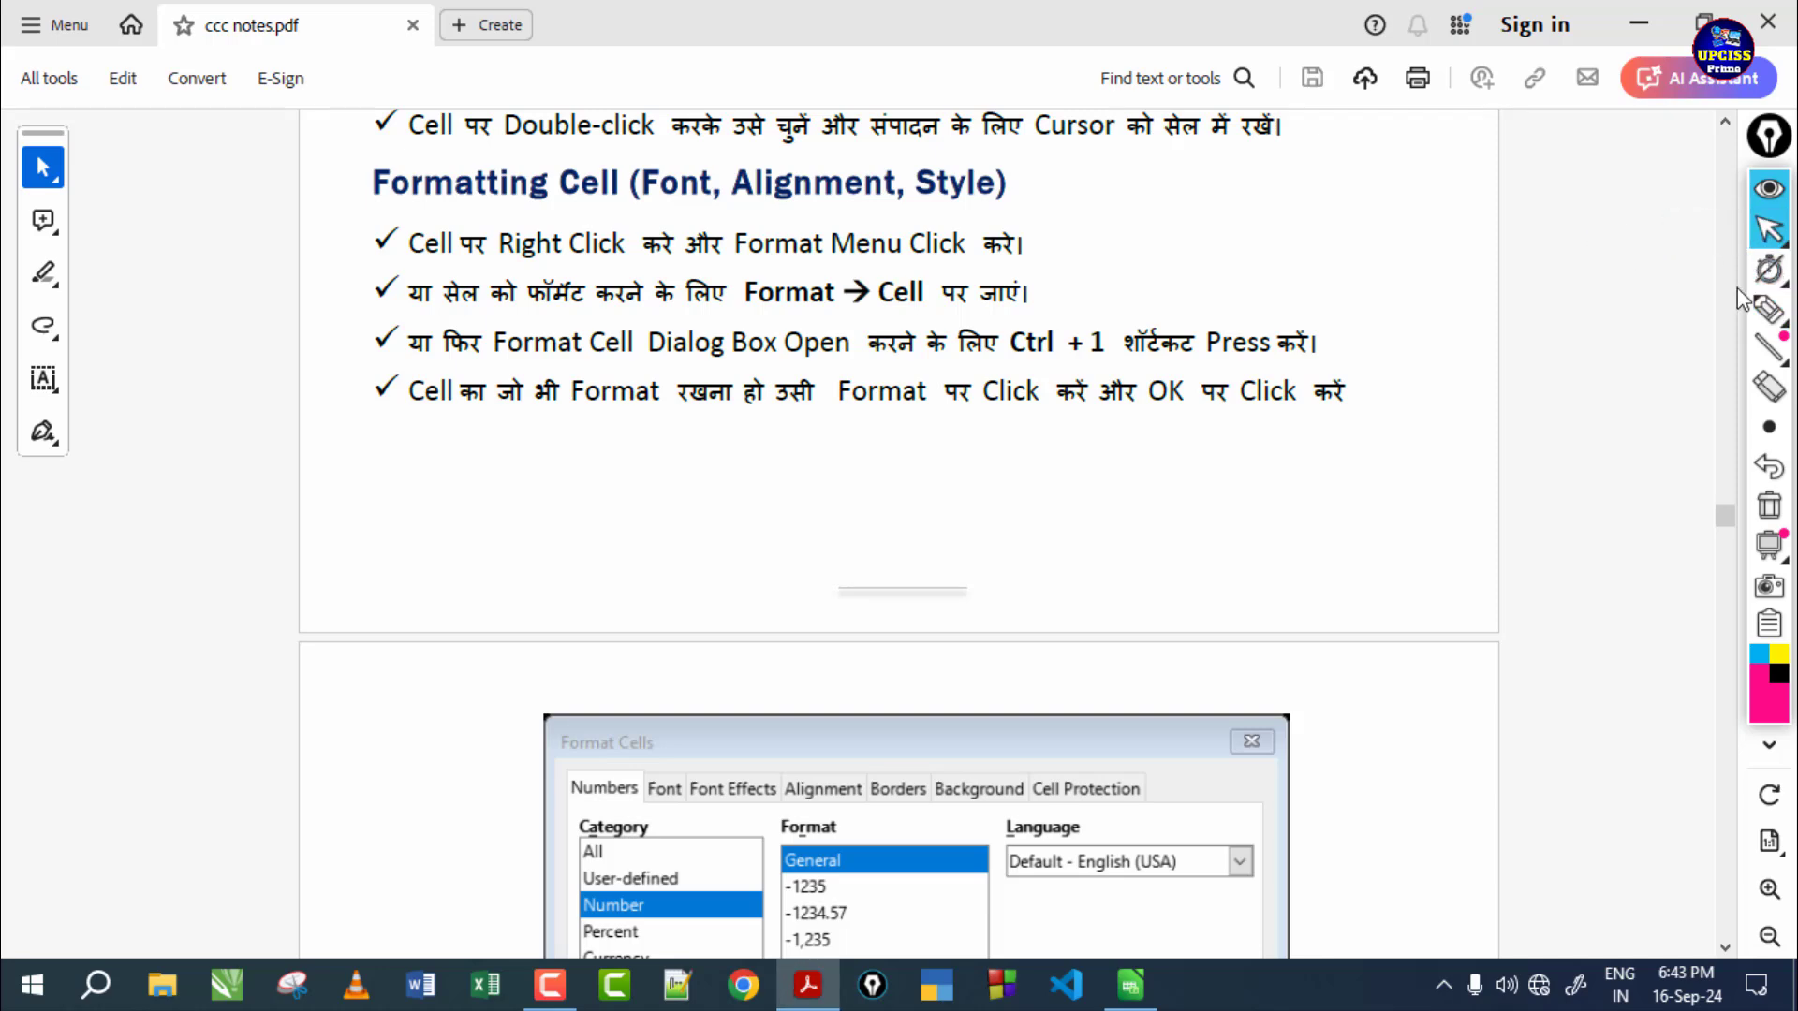
click(1766, 307)
click(1445, 273)
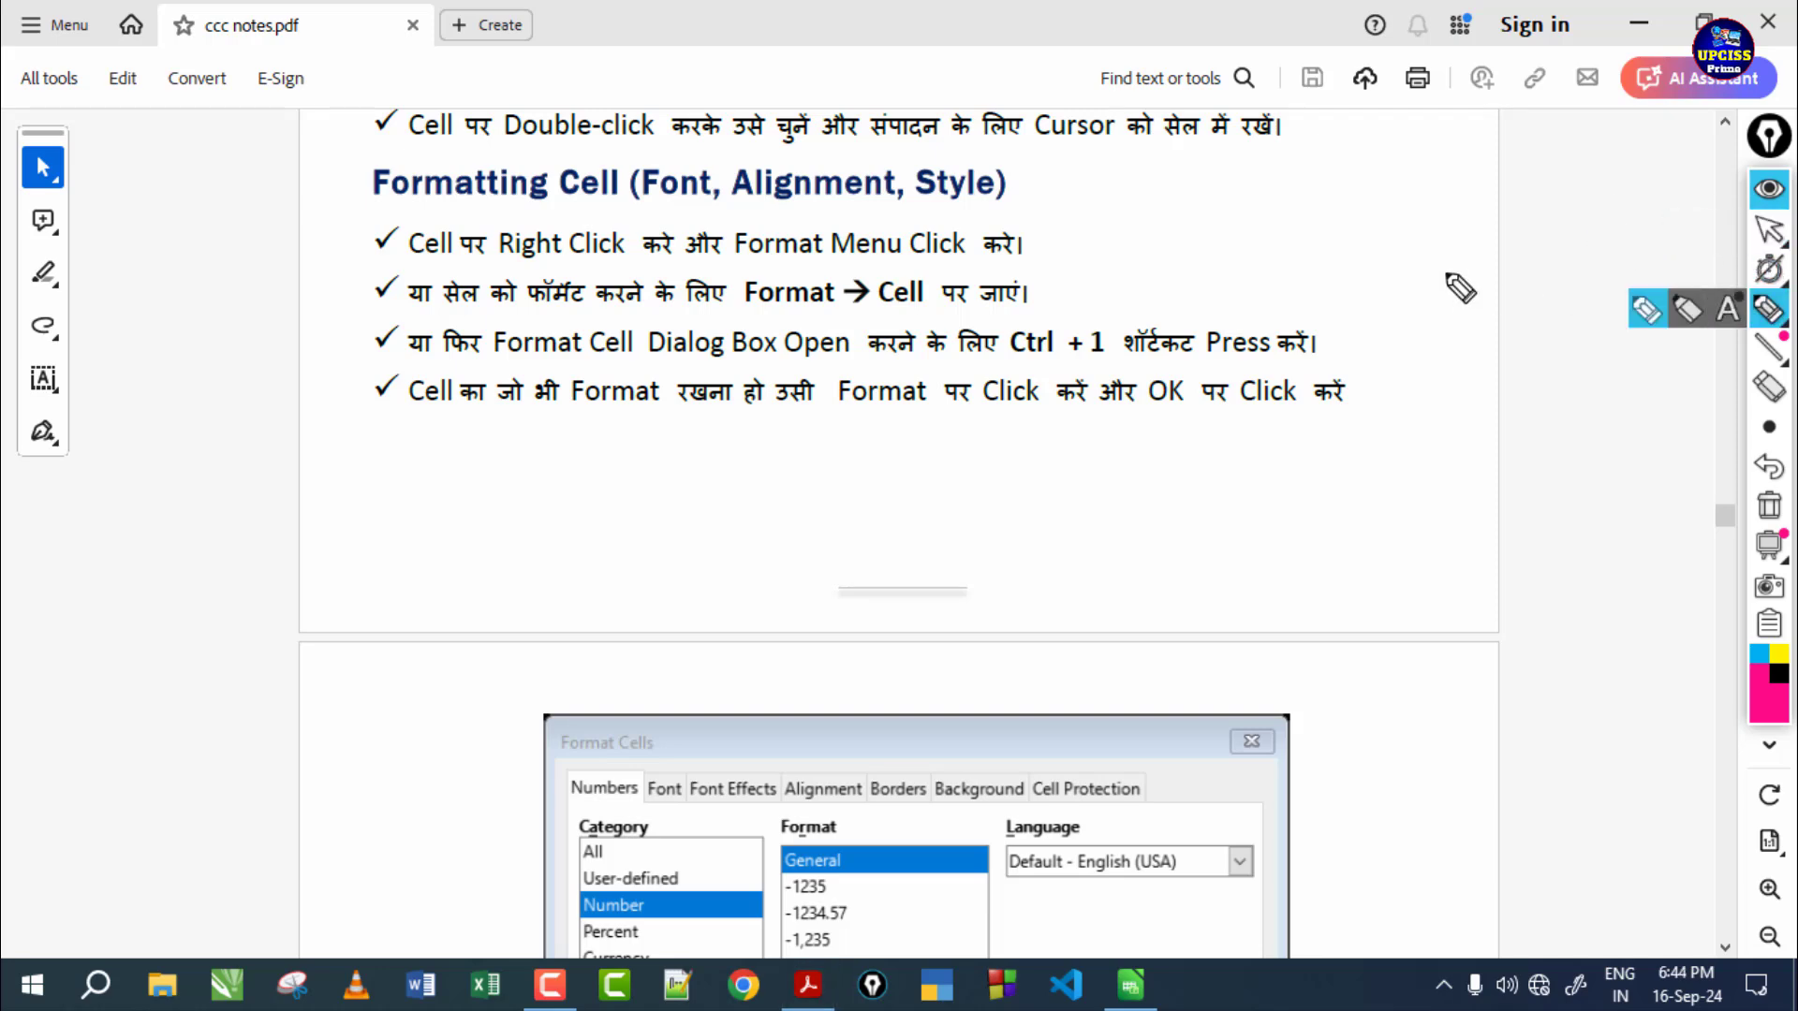
click(1766, 507)
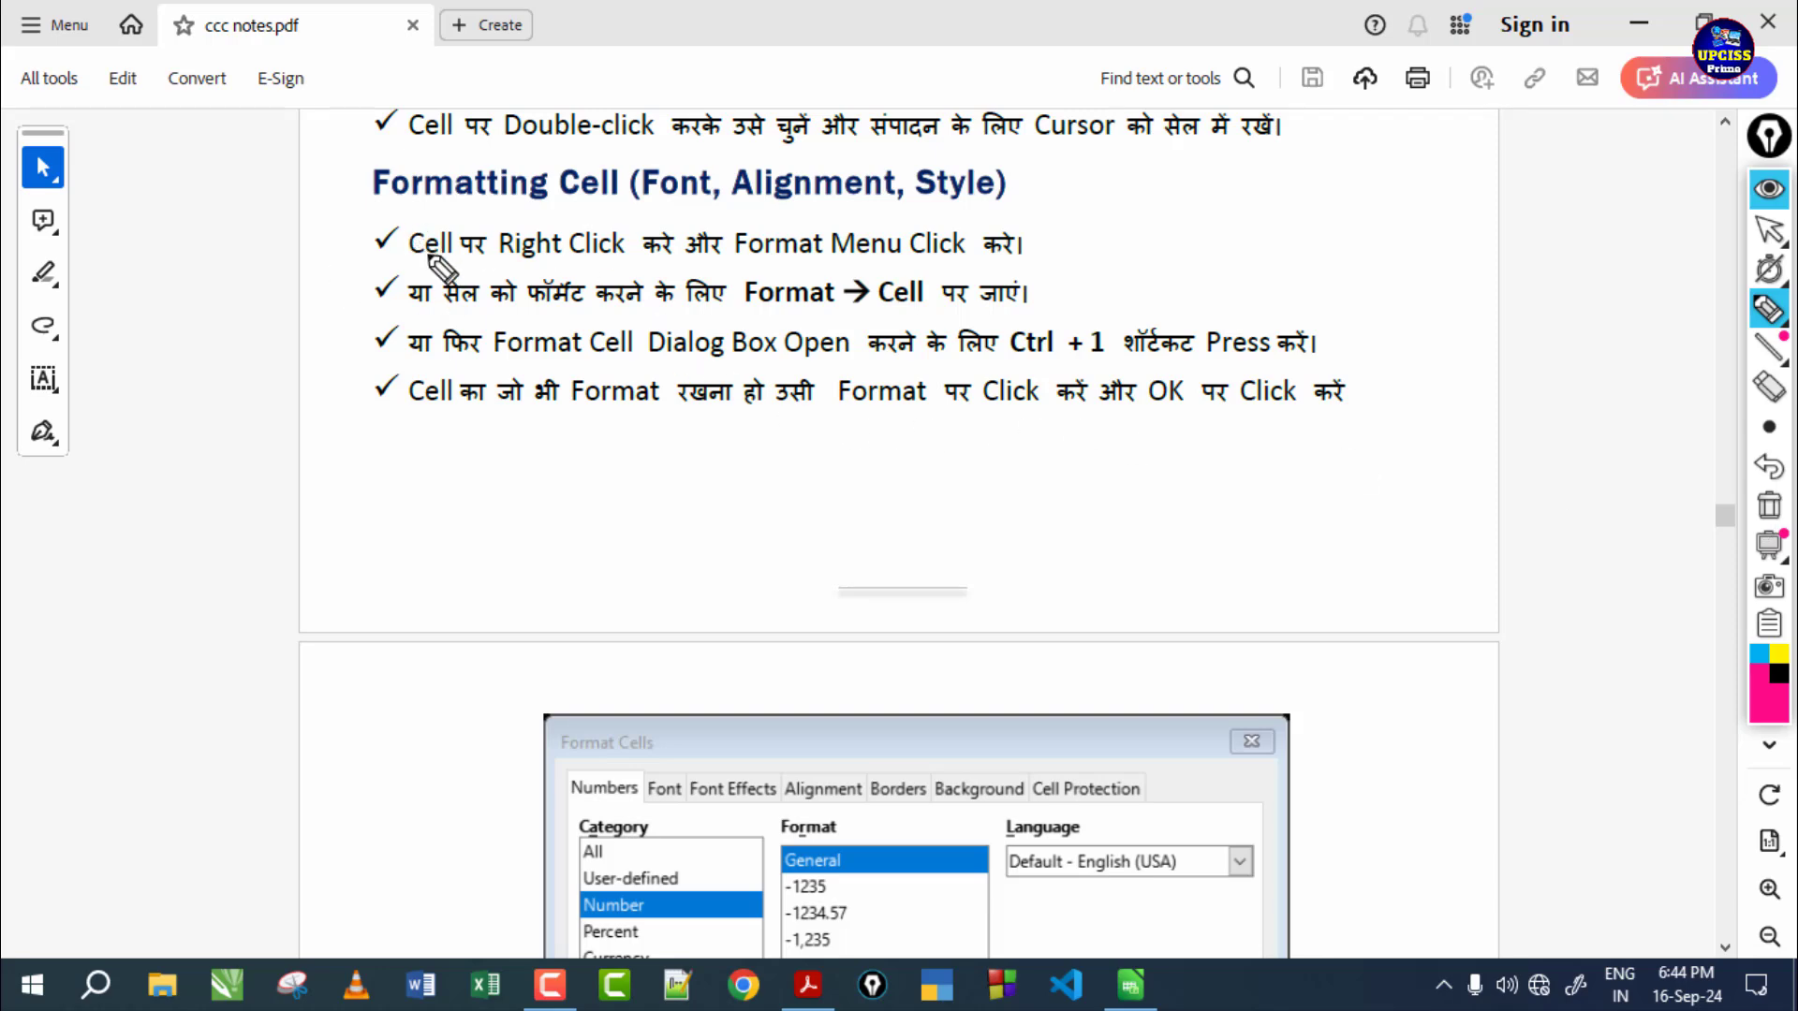
Step: Mark the first two Formatting Cell points in pink pen, underlining Right Click, Format Menu Click and Format → Cell, and erase the marks
drag(1049, 235, 1160, 191)
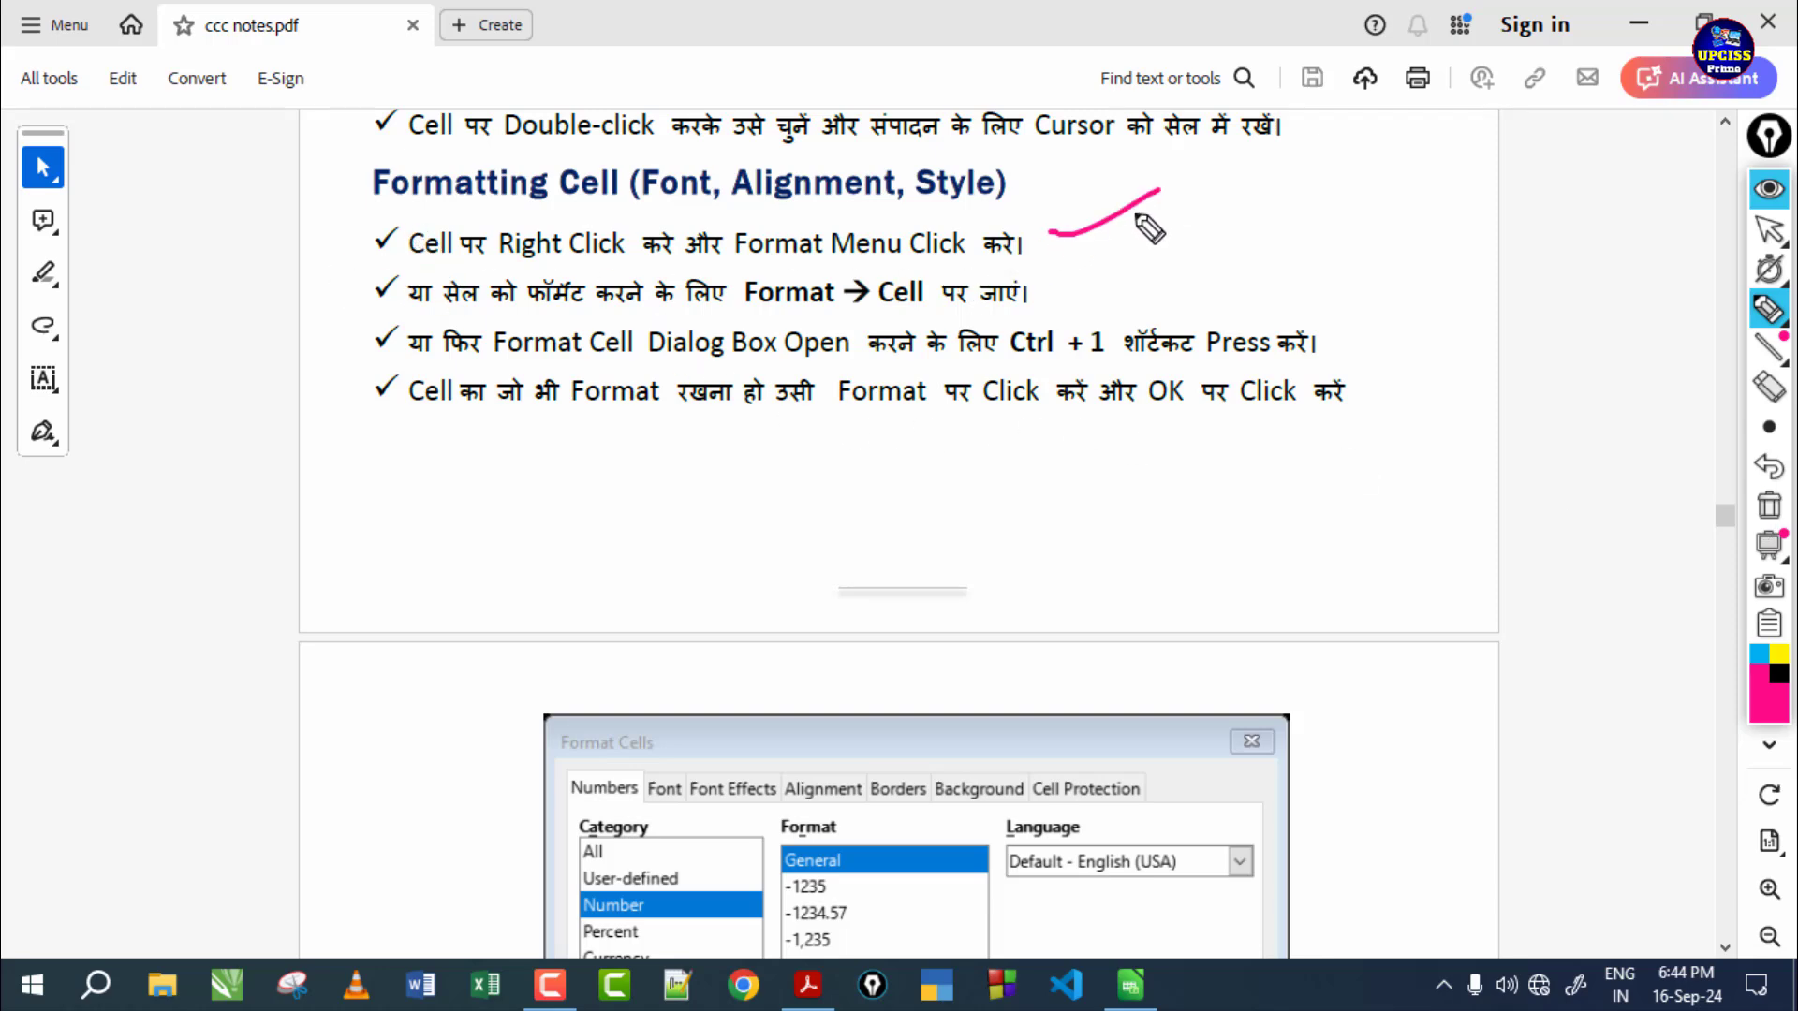
click(508, 263)
drag(511, 265, 623, 262)
drag(736, 263, 1037, 256)
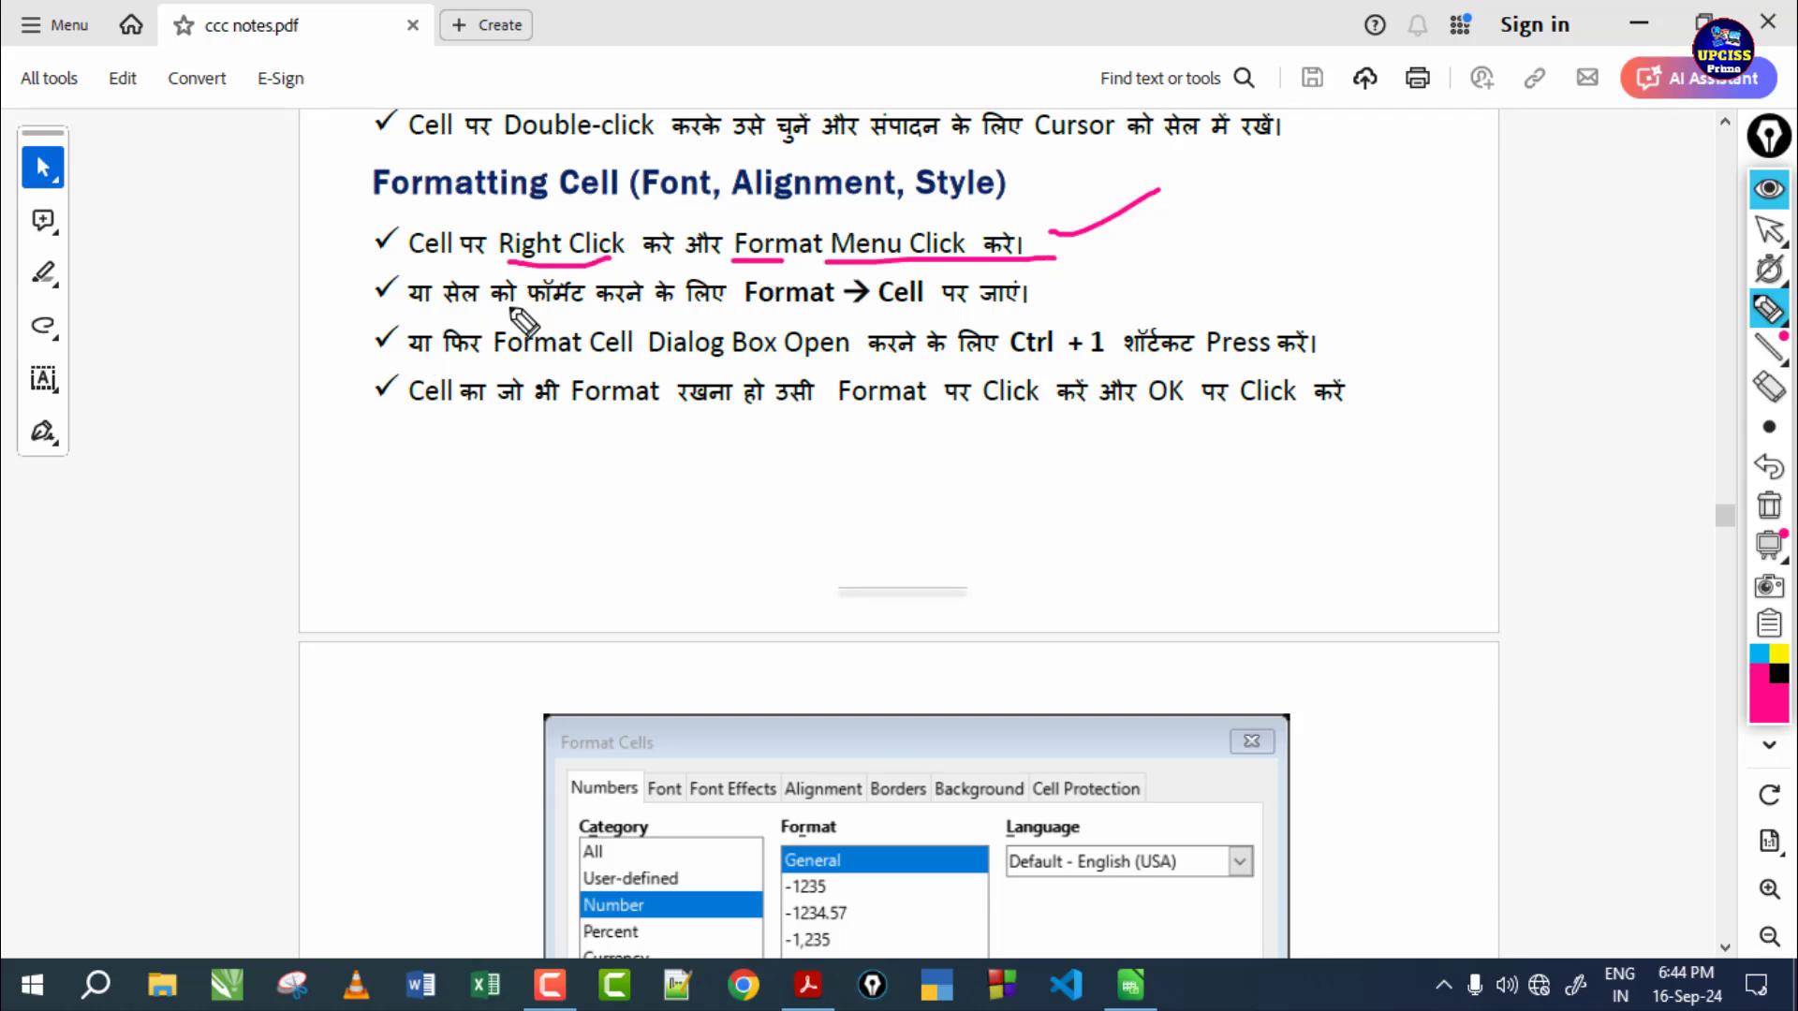
drag(456, 306, 1027, 305)
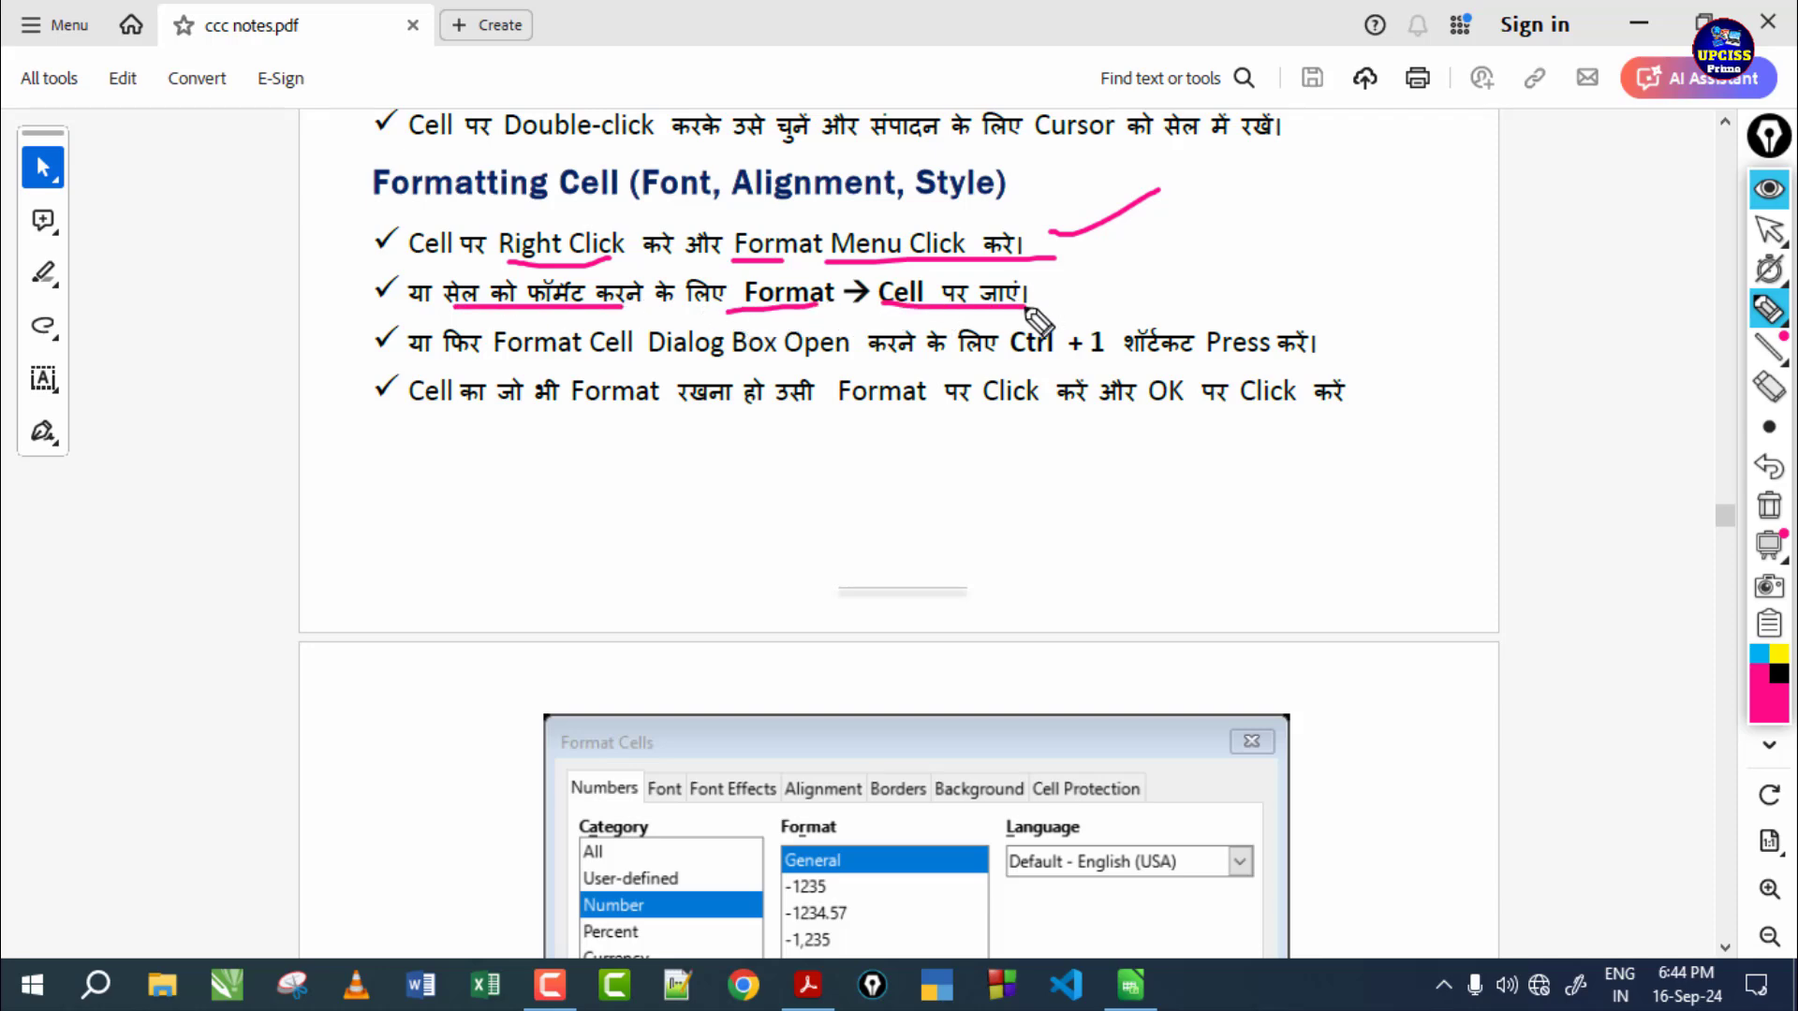
click(1769, 506)
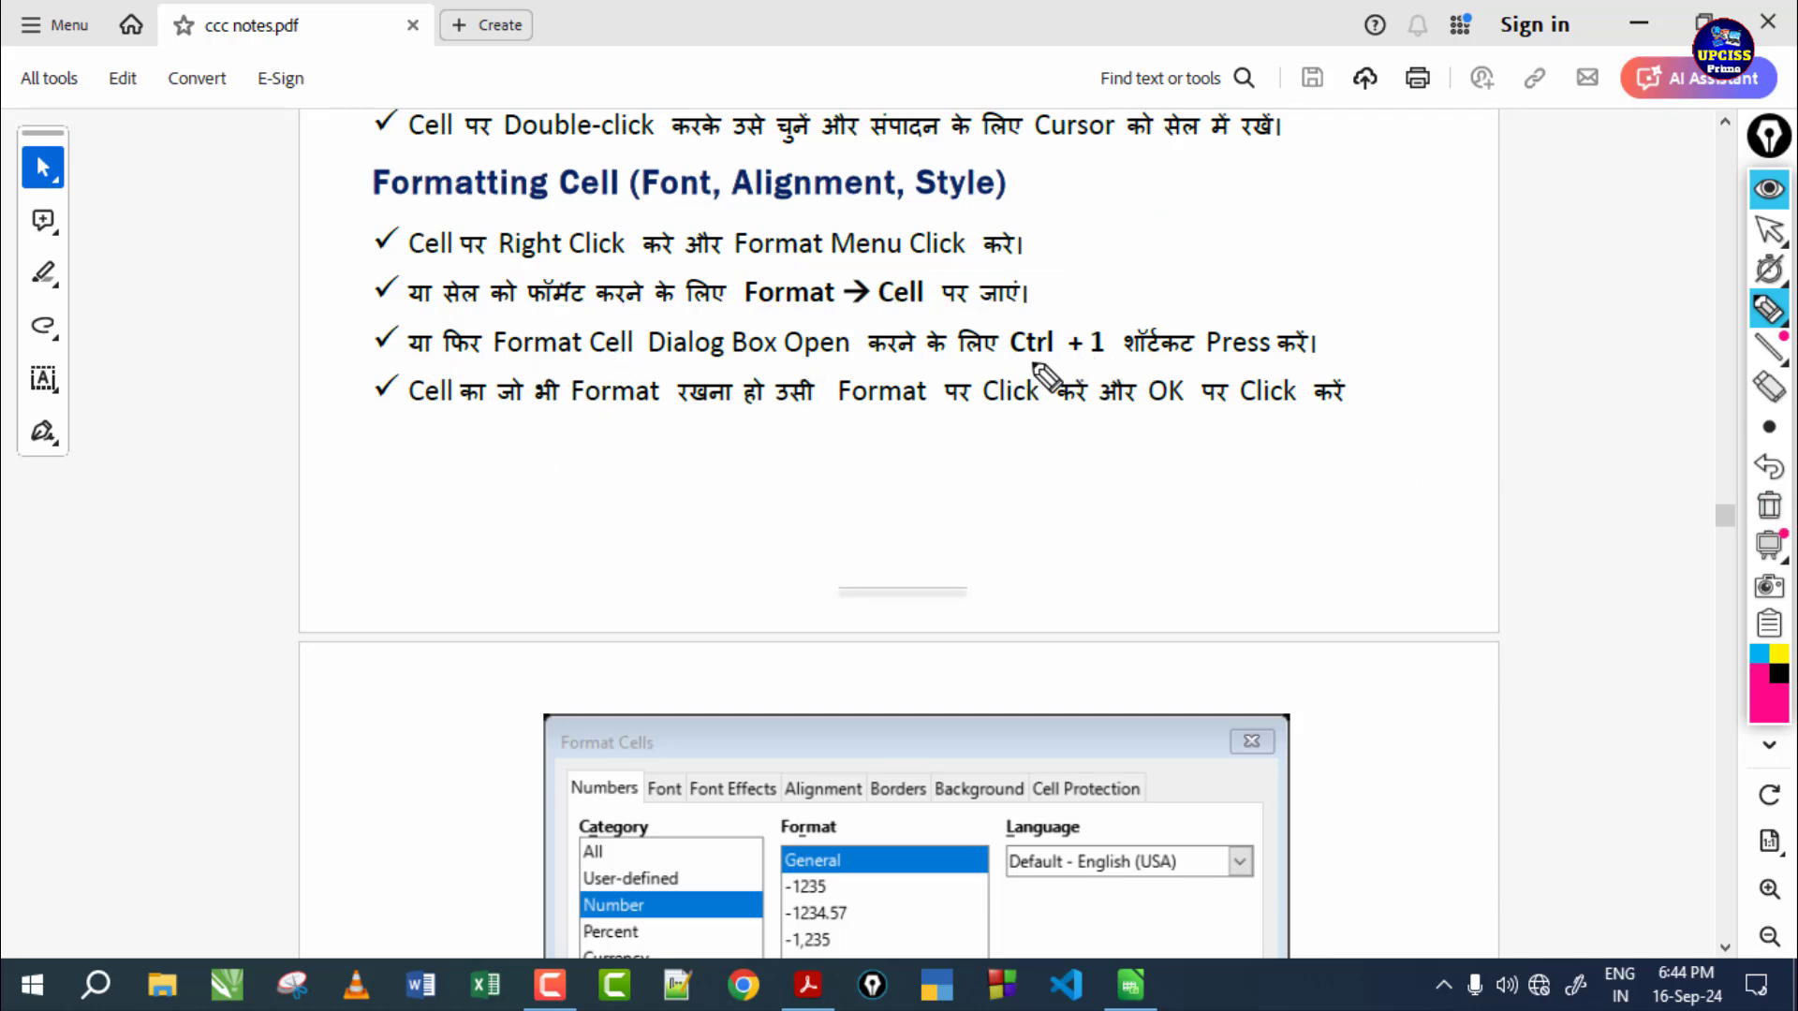
Step: Underline the Ctrl + 1 shortcut and Format Cell in the third point of the notes, and erase the underlines
drag(1015, 362, 1284, 355)
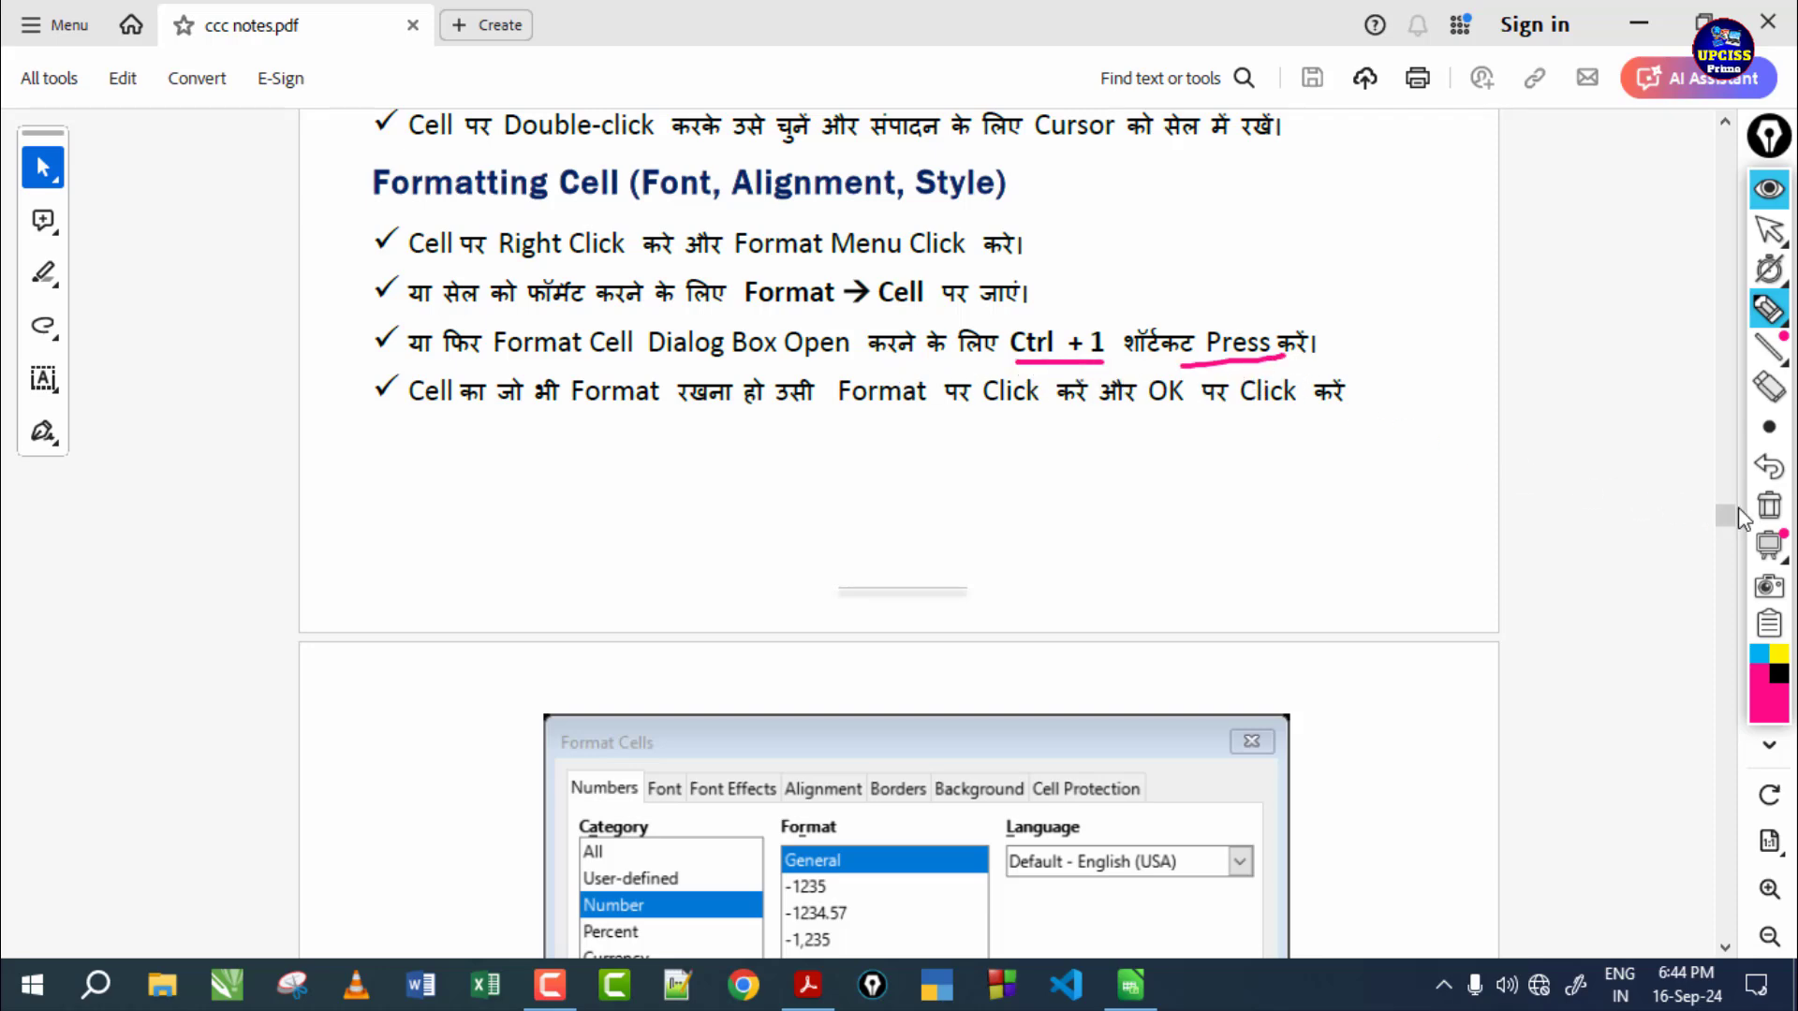
click(1769, 506)
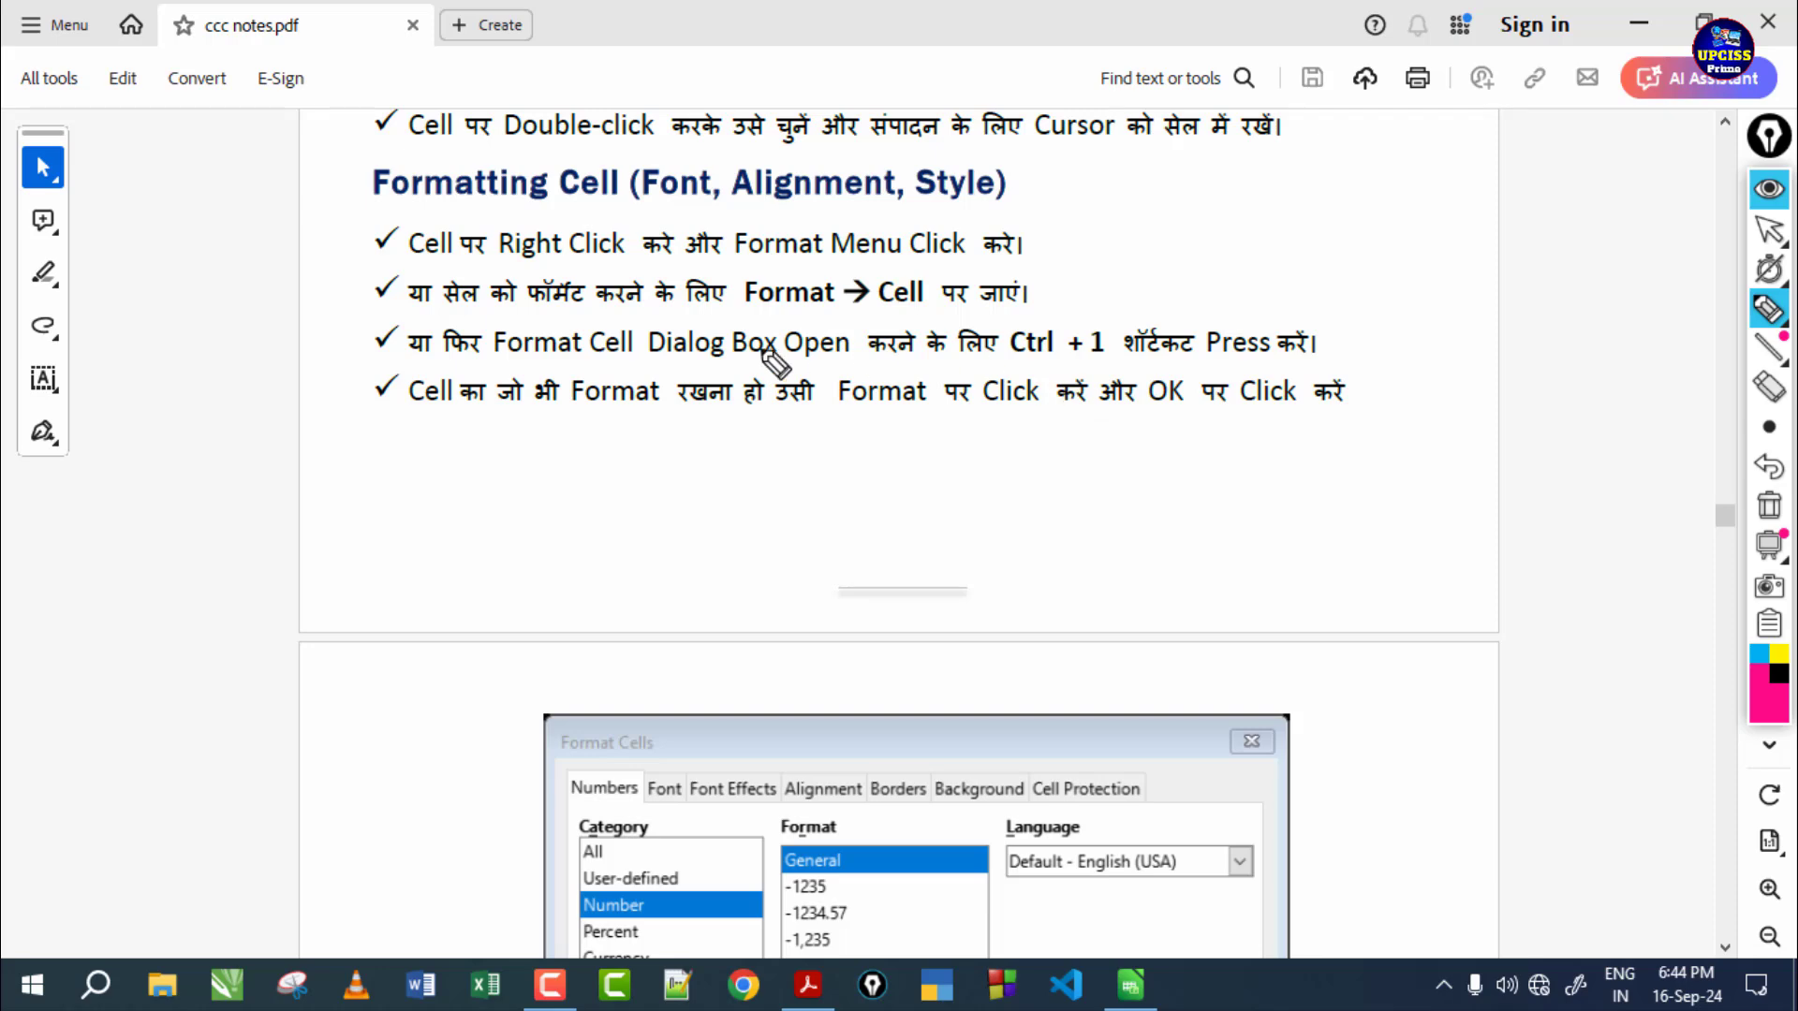
drag(494, 365, 611, 355)
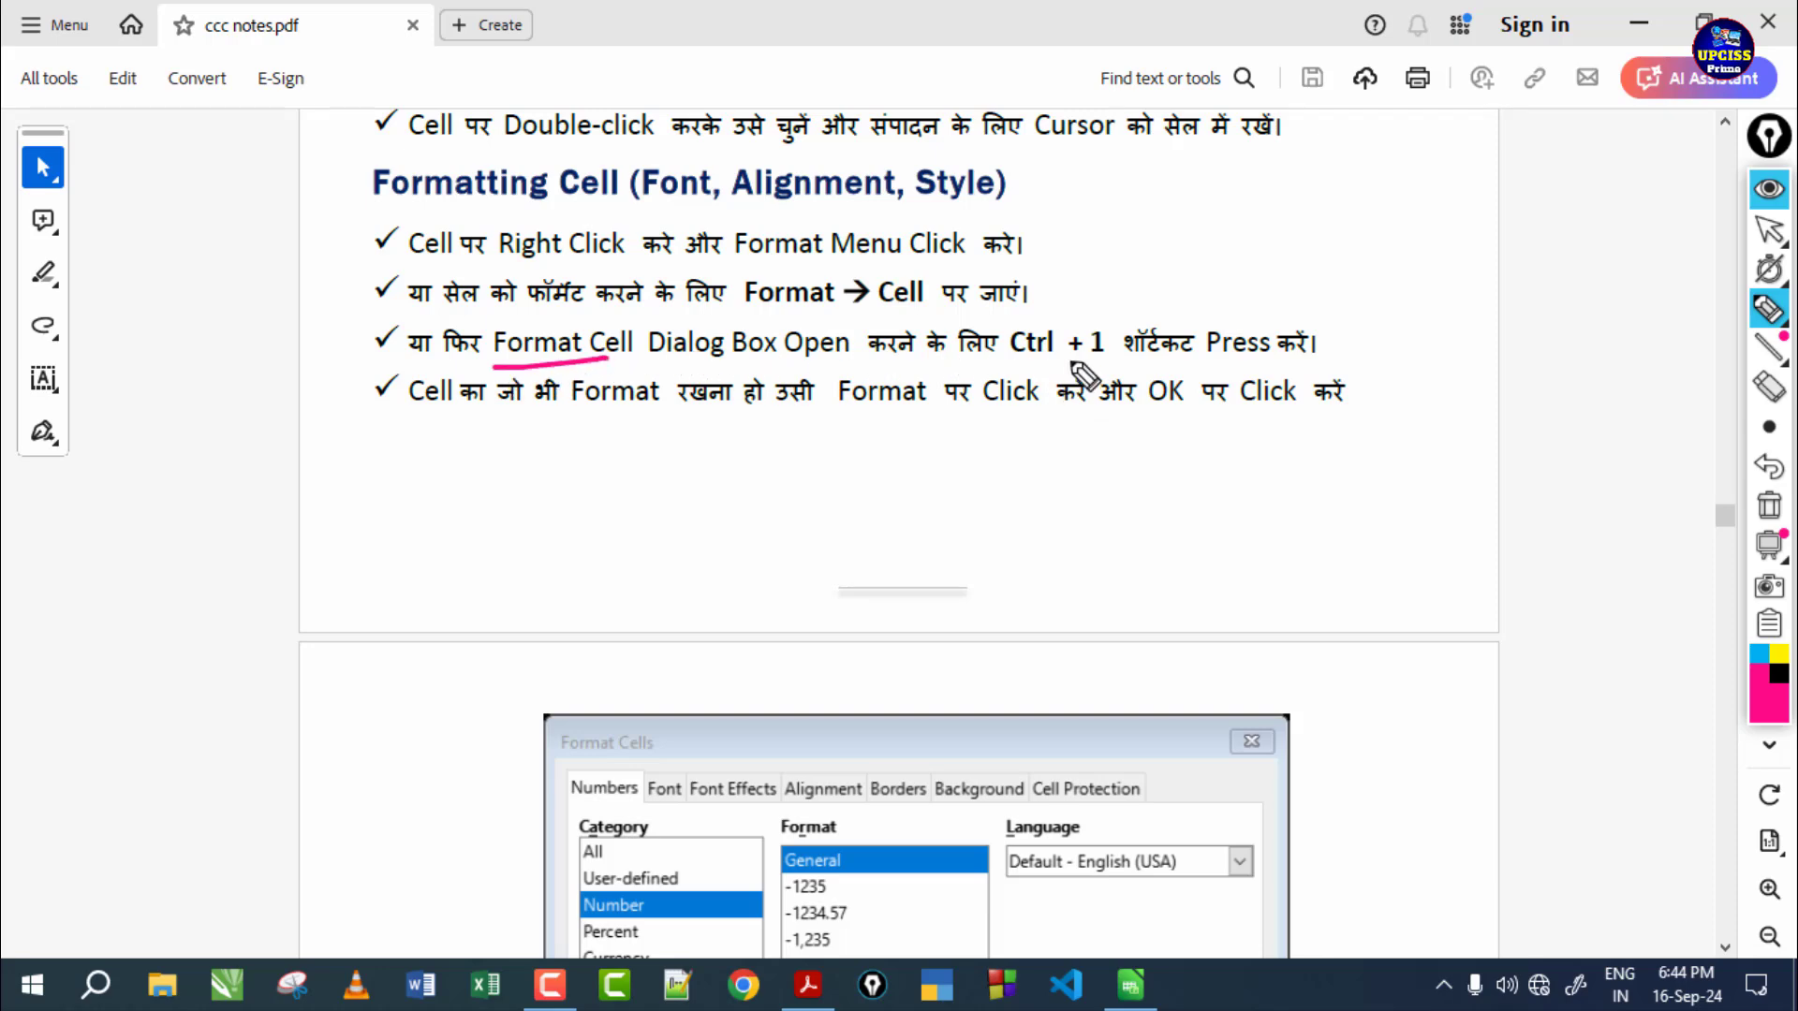
drag(987, 358, 1049, 358)
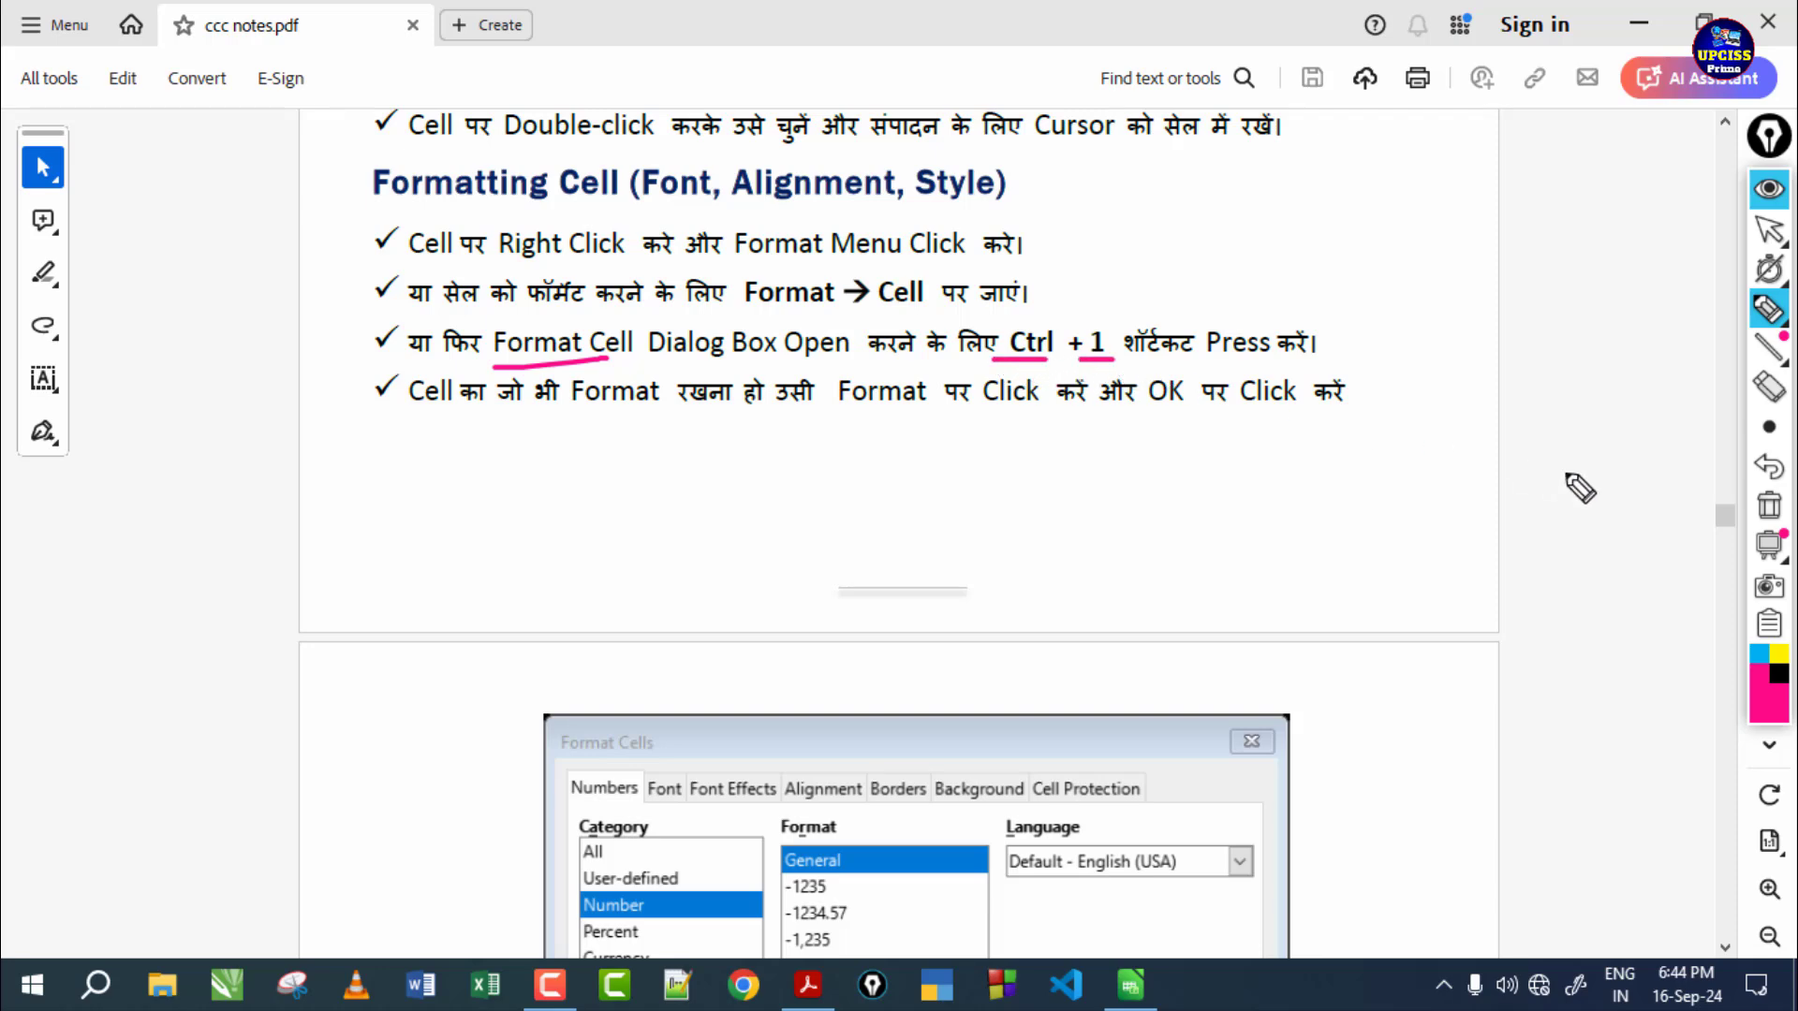
click(1769, 505)
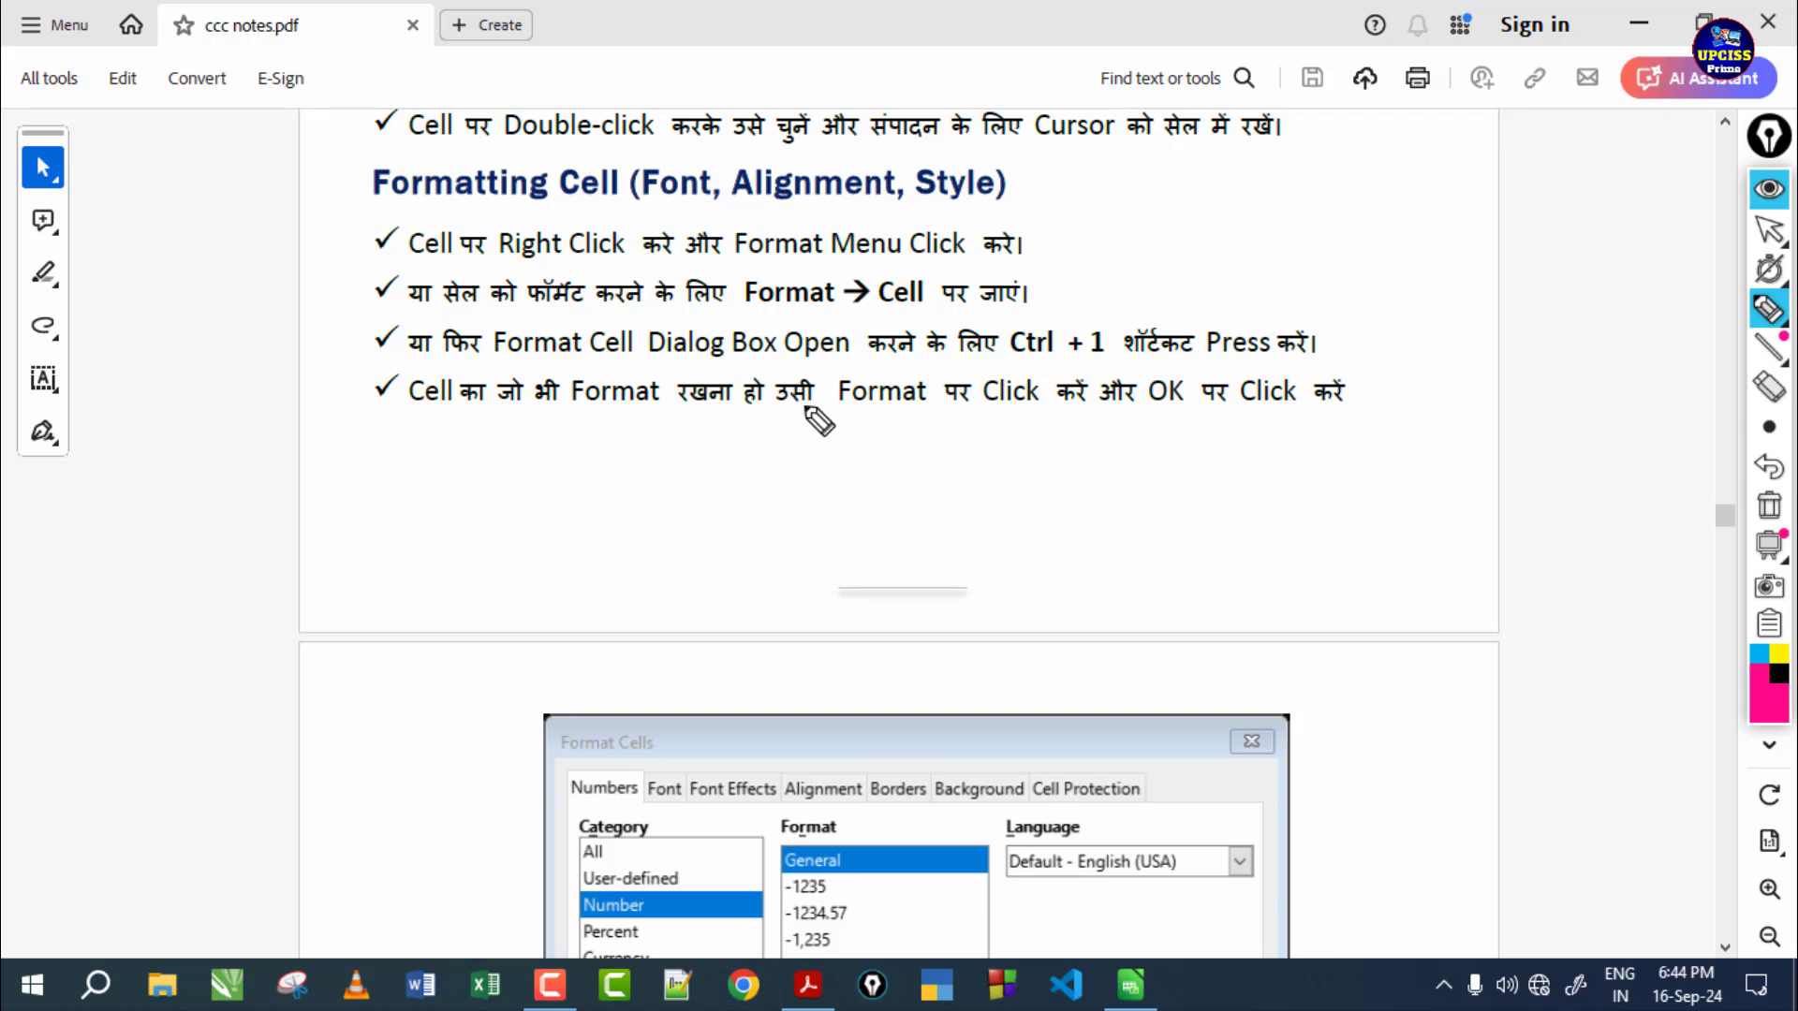
Step: Underline the last point about choosing a format and confirming with OK, erase the underlines, and return to the normal pointer
drag(814, 407, 1402, 410)
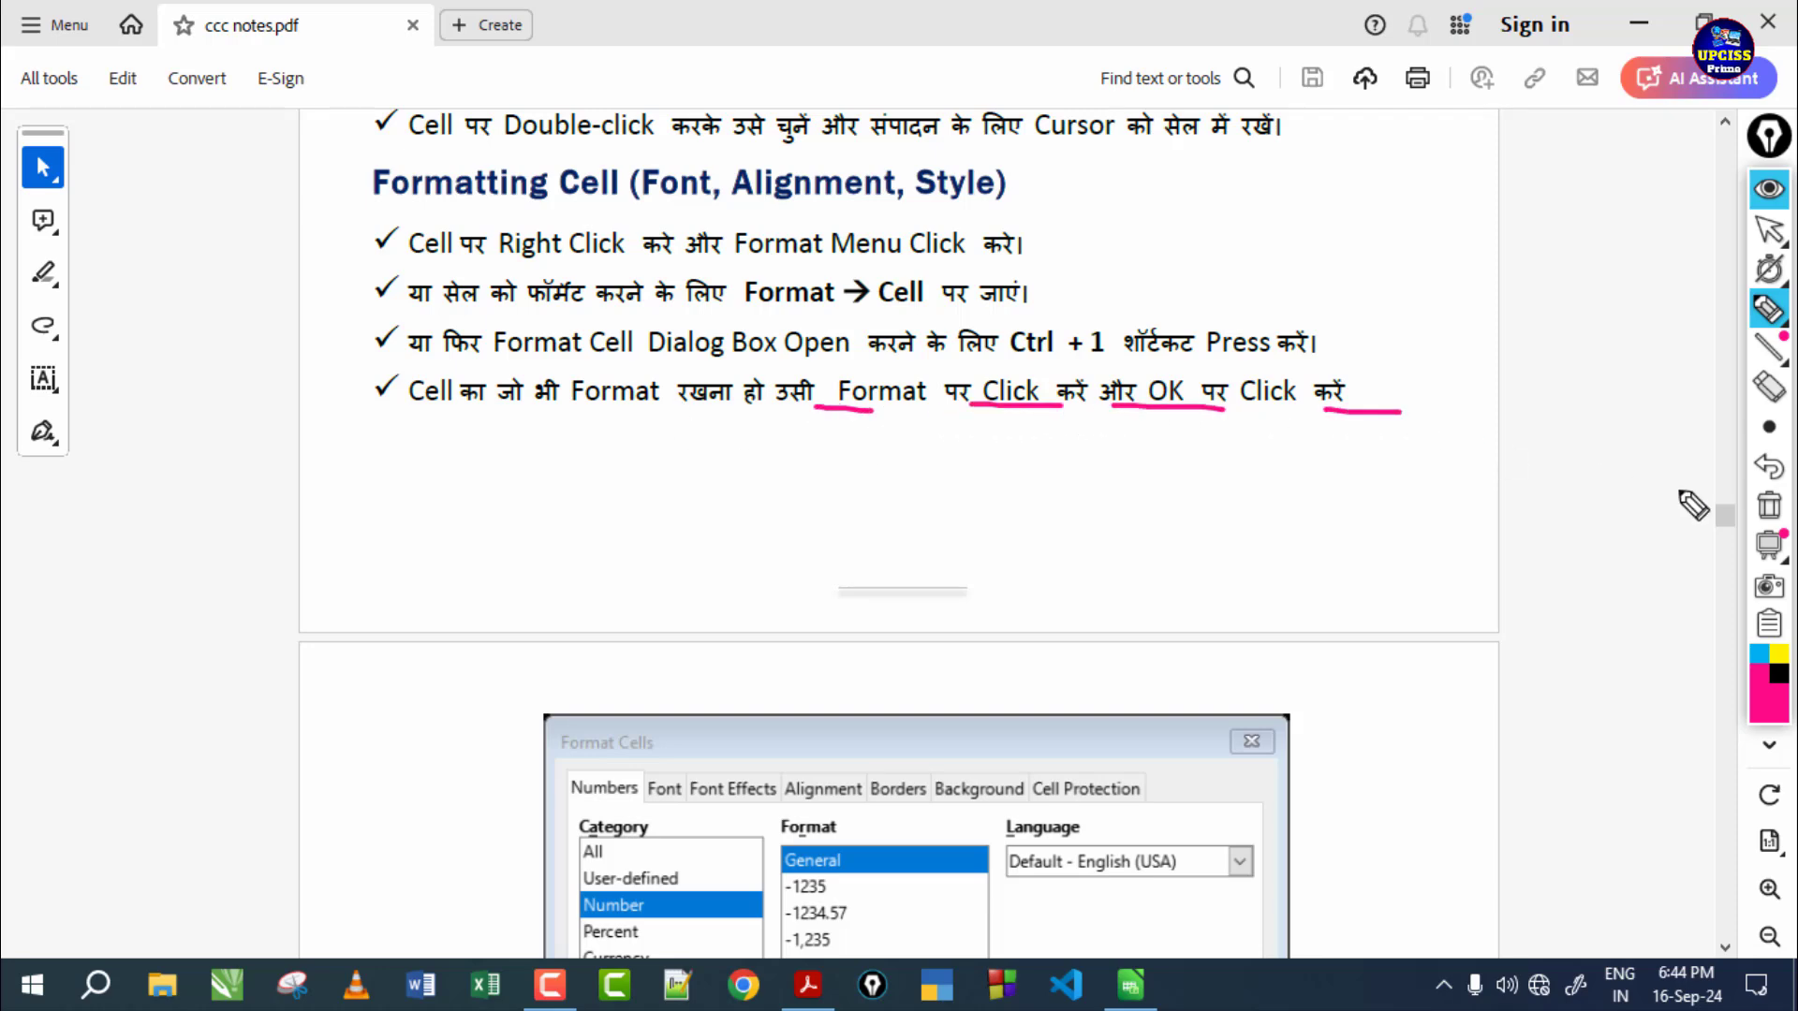
click(1769, 506)
click(1769, 230)
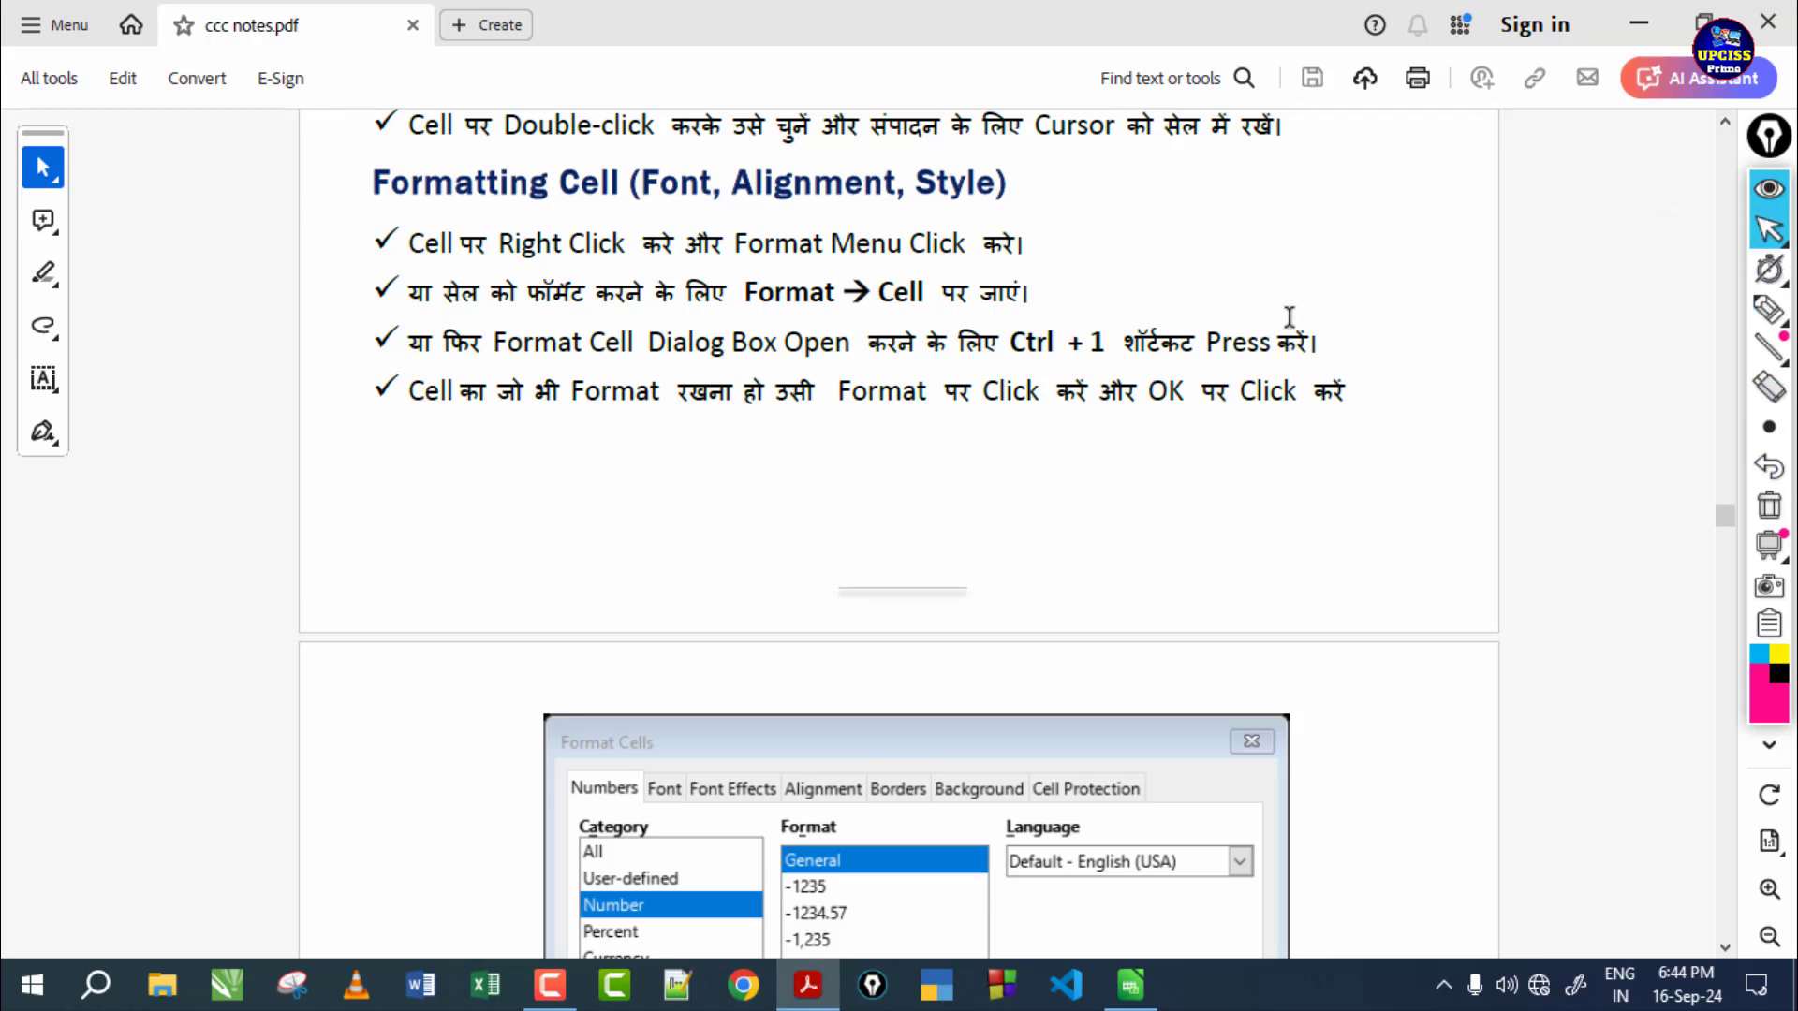
Step: Draw two short pen marks on the notes' Format Cells dialog picture, erase them, and return to the normal pointer
scroll(1289, 319, down, 8)
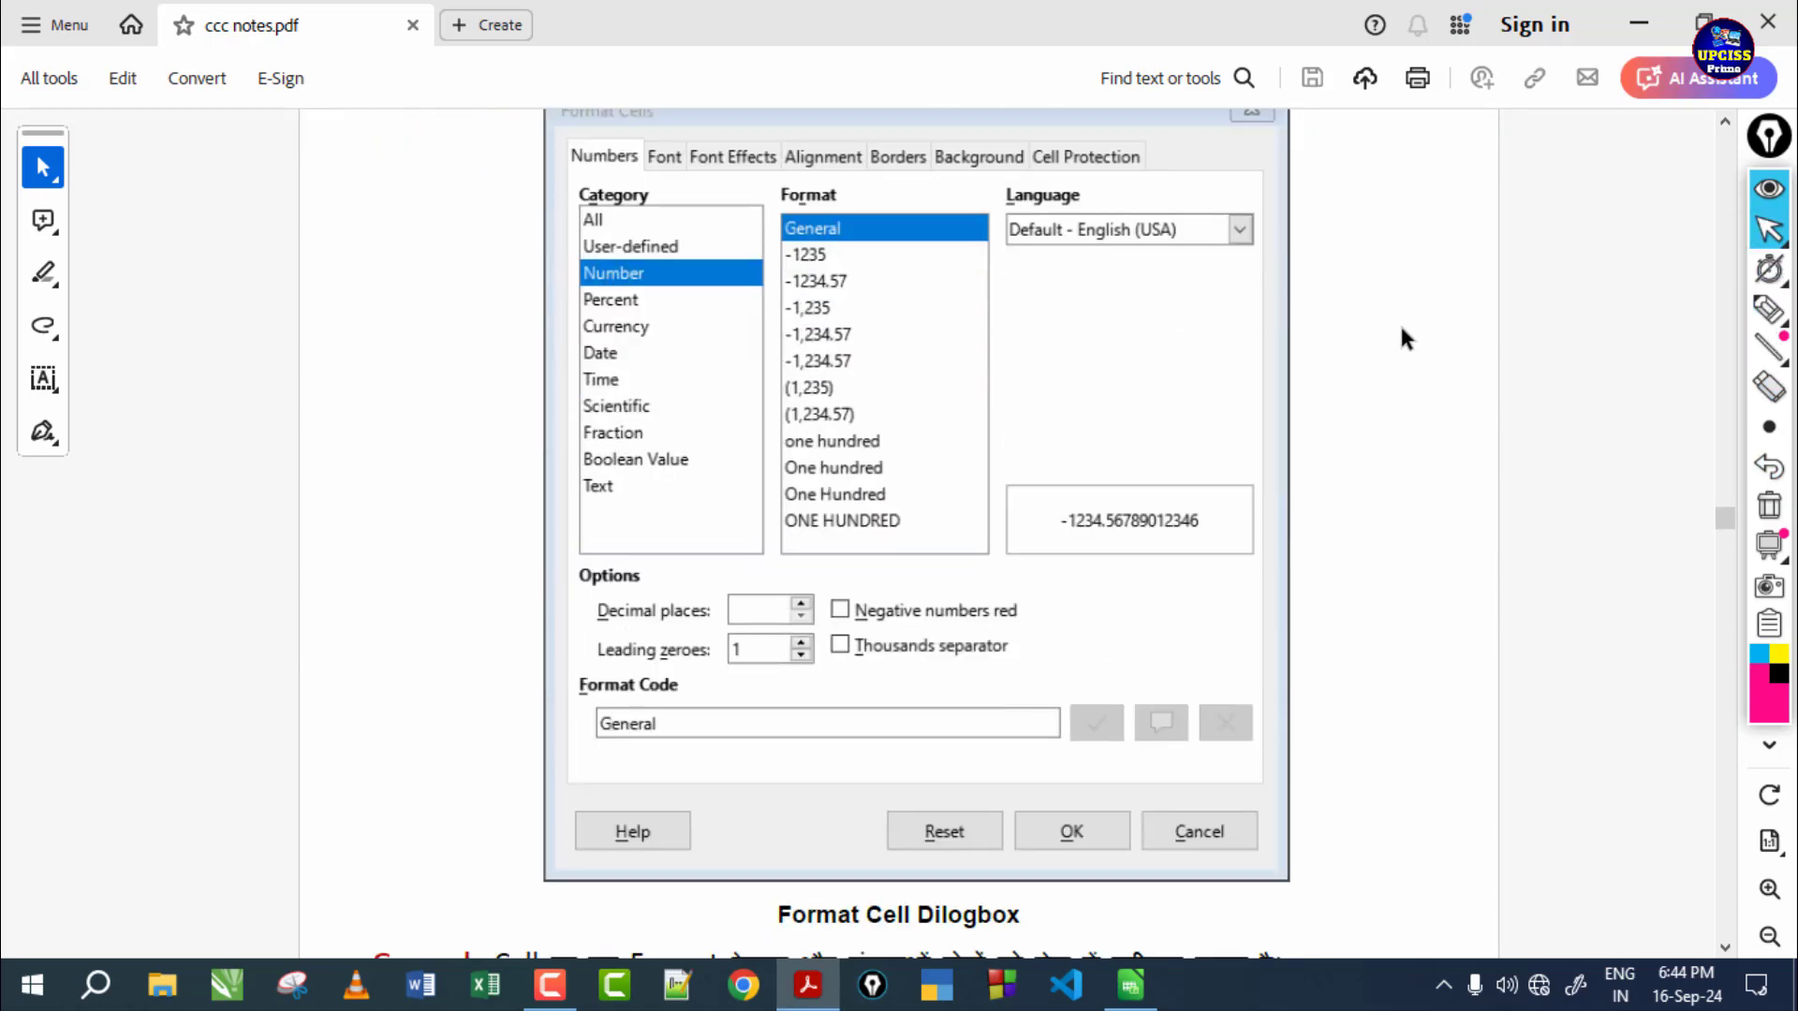
click(1769, 309)
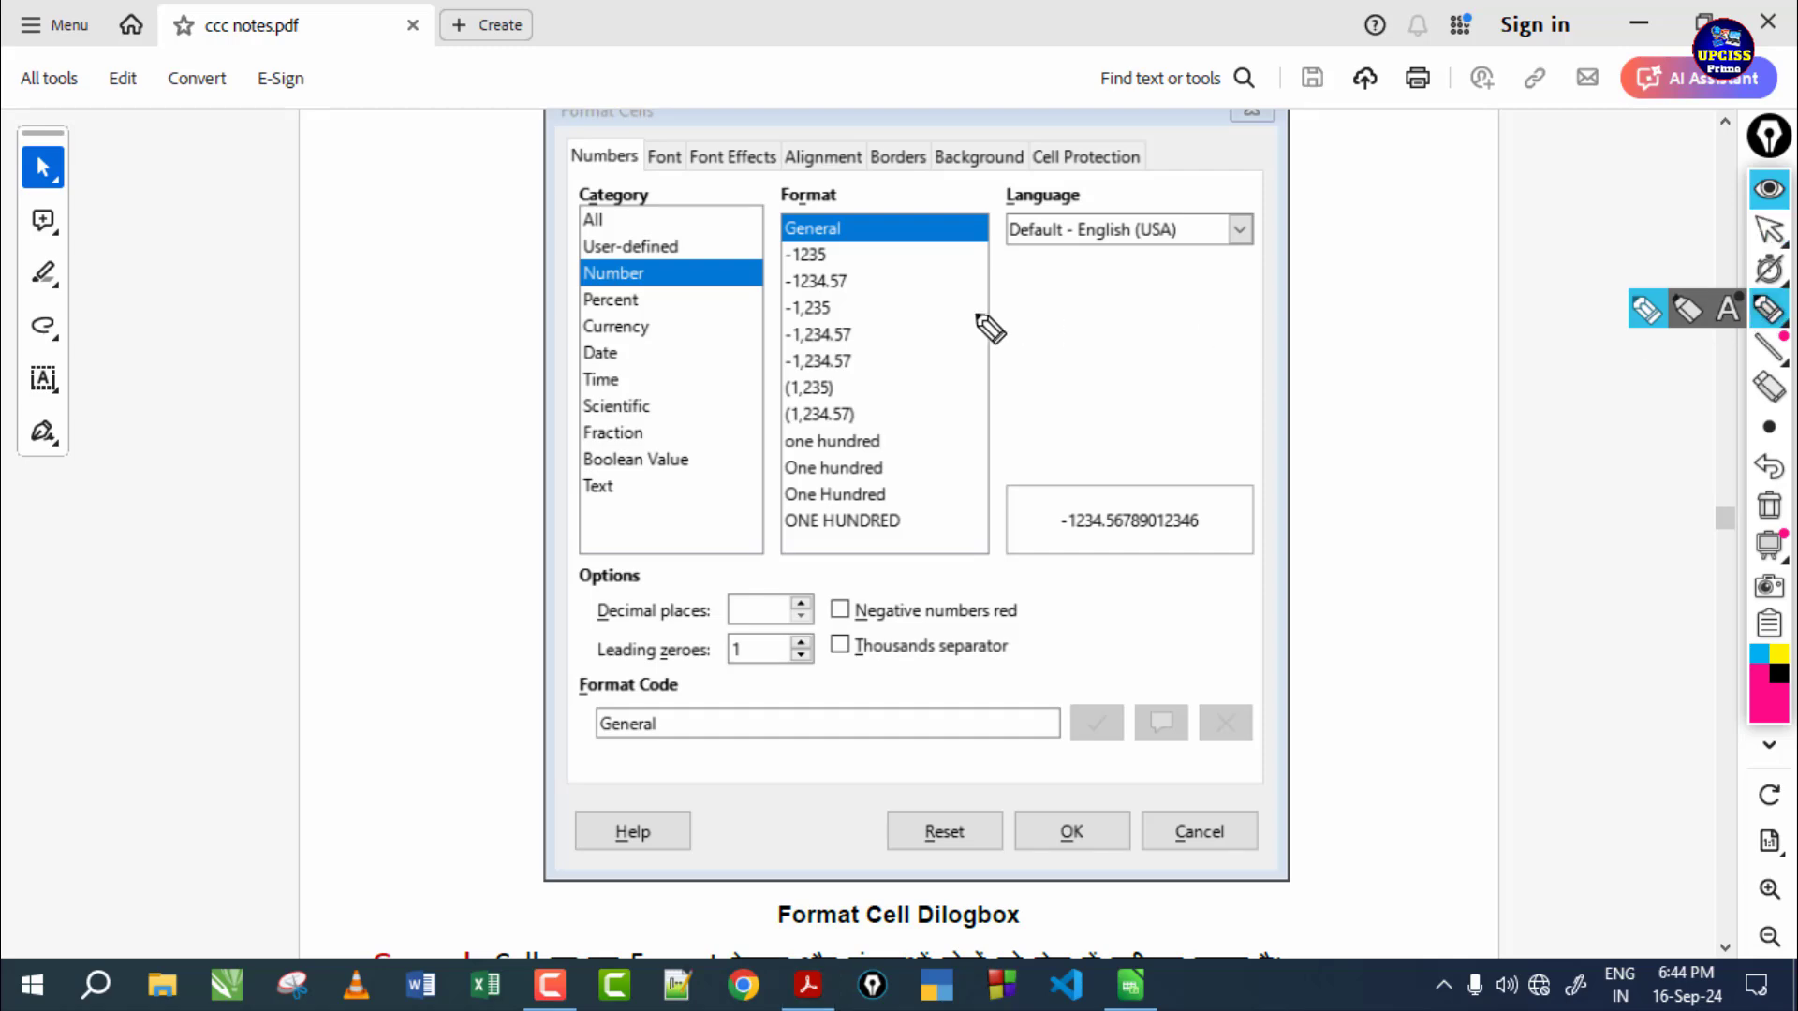
drag(911, 285, 957, 278)
drag(944, 352, 1016, 350)
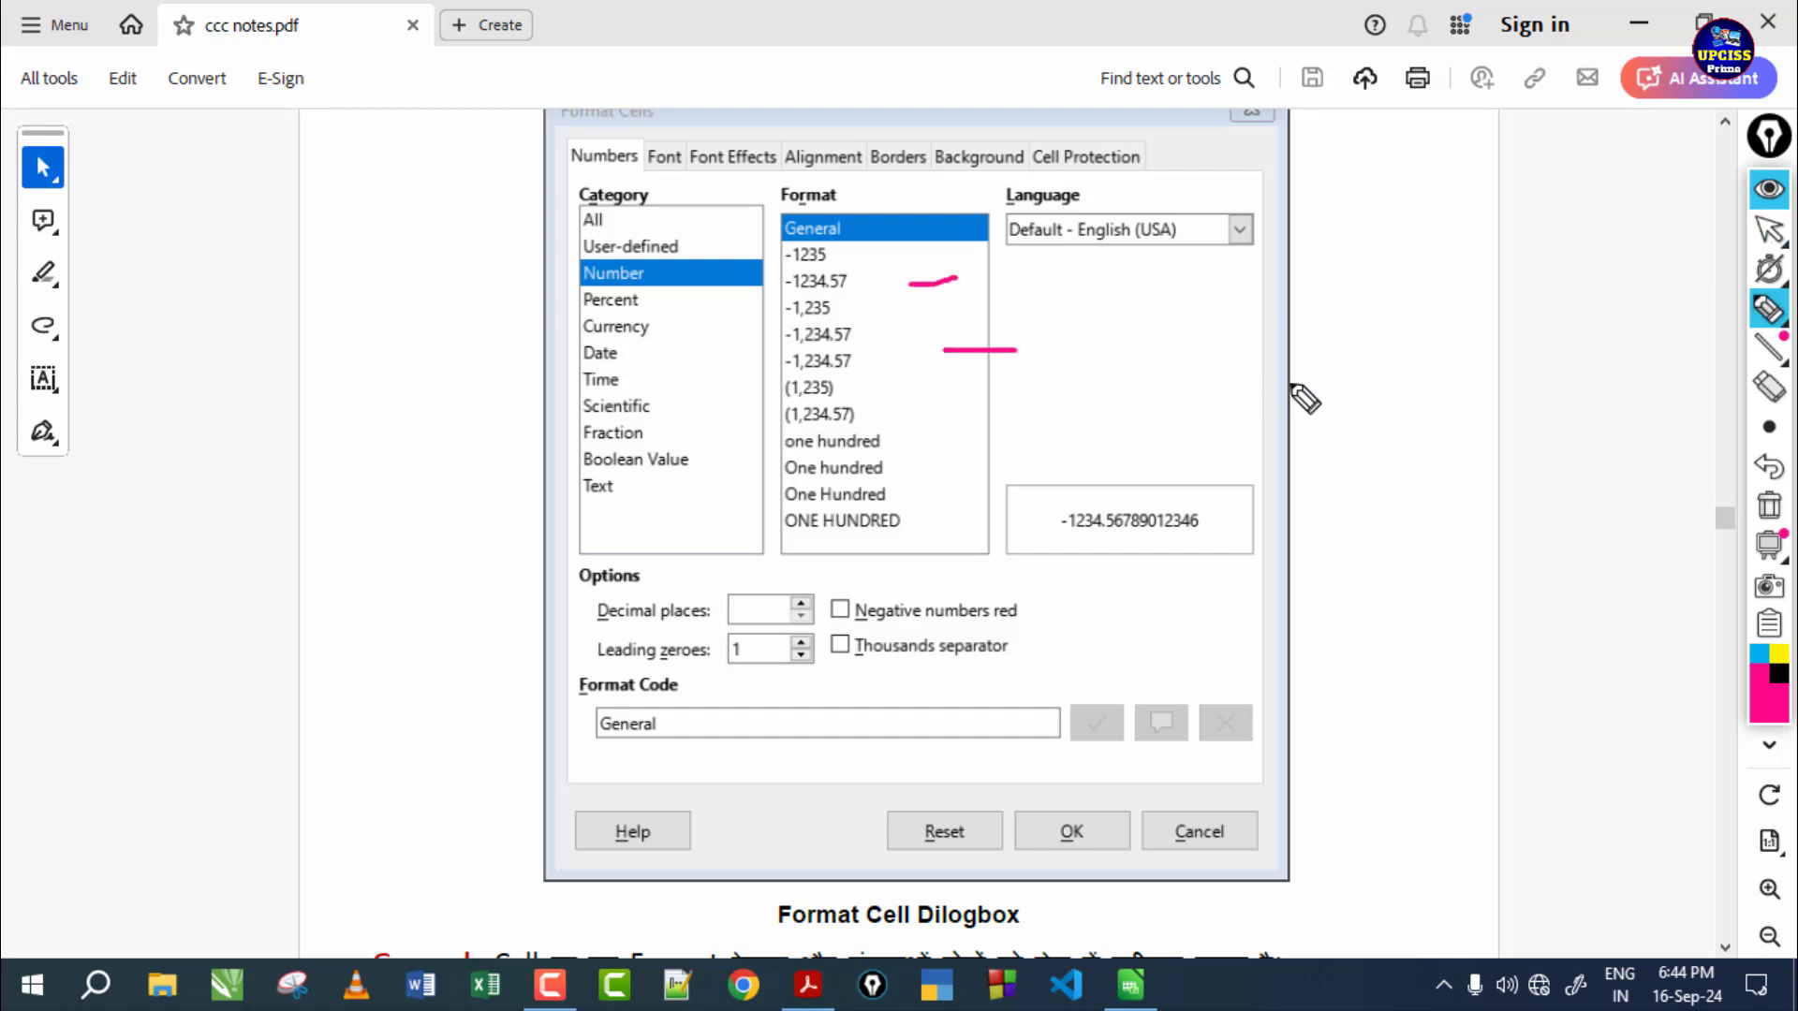
click(1769, 506)
click(1769, 229)
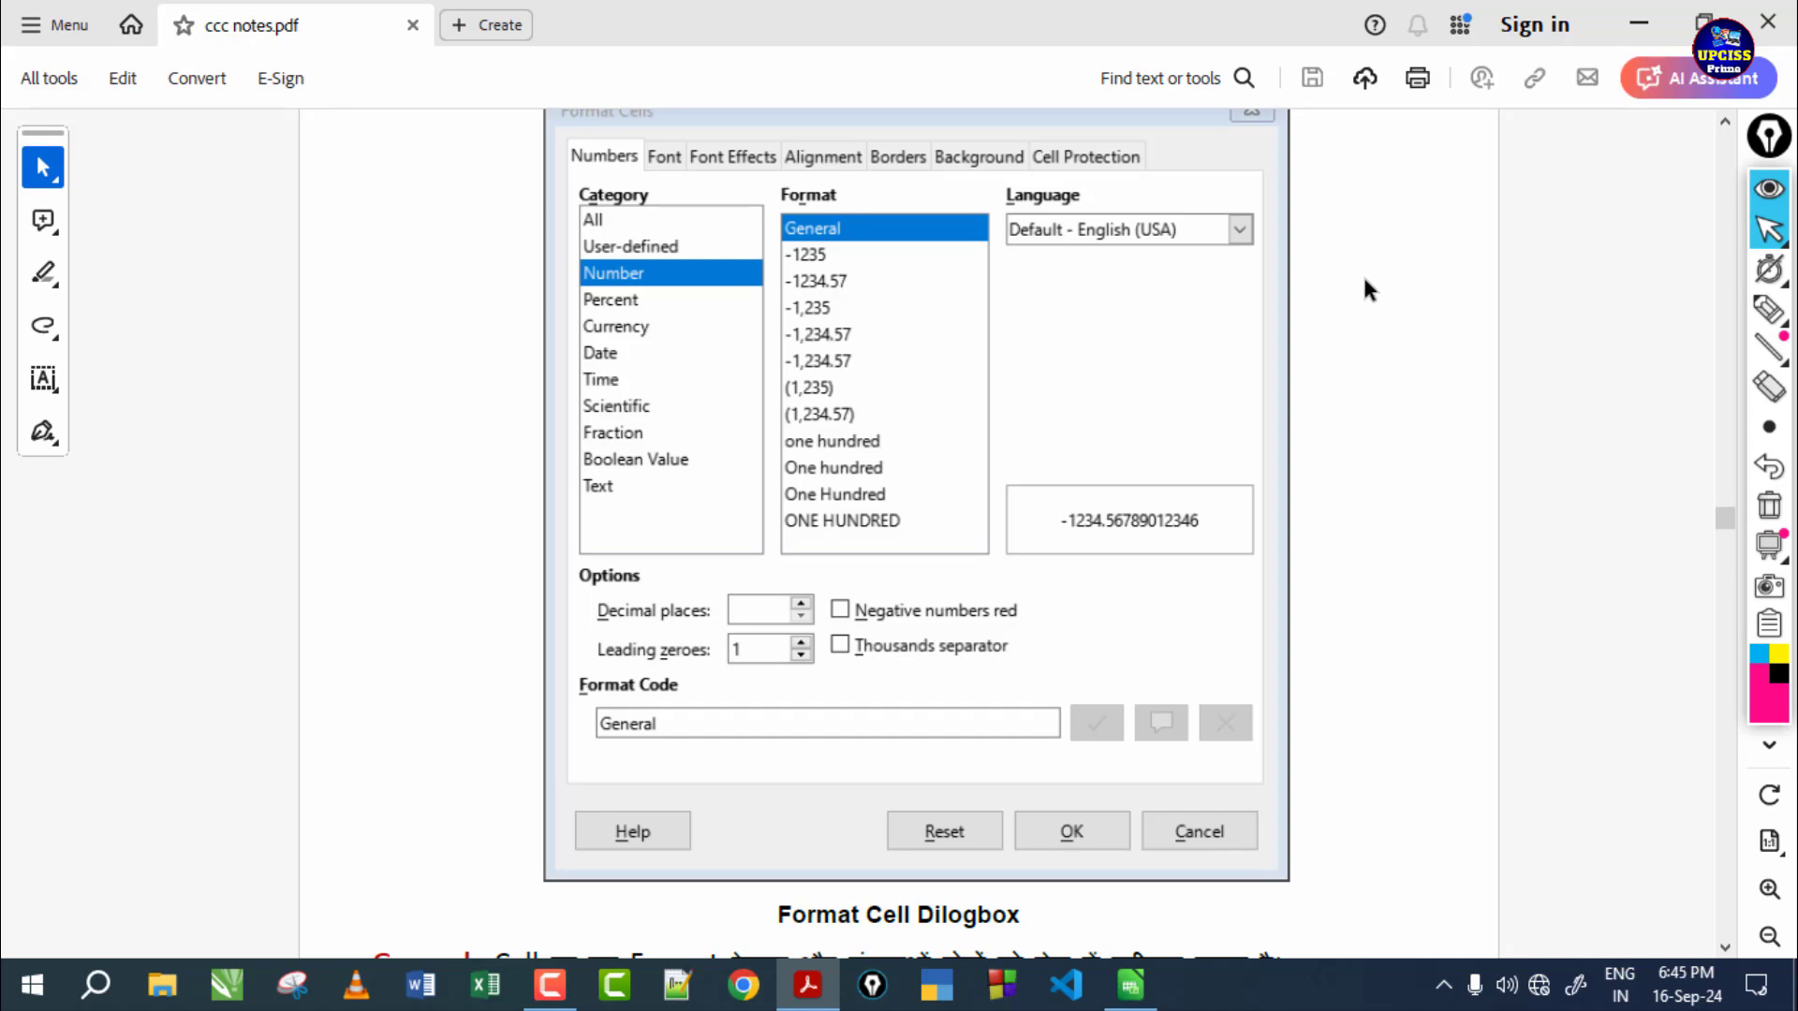
Step: Switch to the upciss prime.ods spreadsheet in LibreOffice Calc and select cell D2, the first Qty value
click(1131, 984)
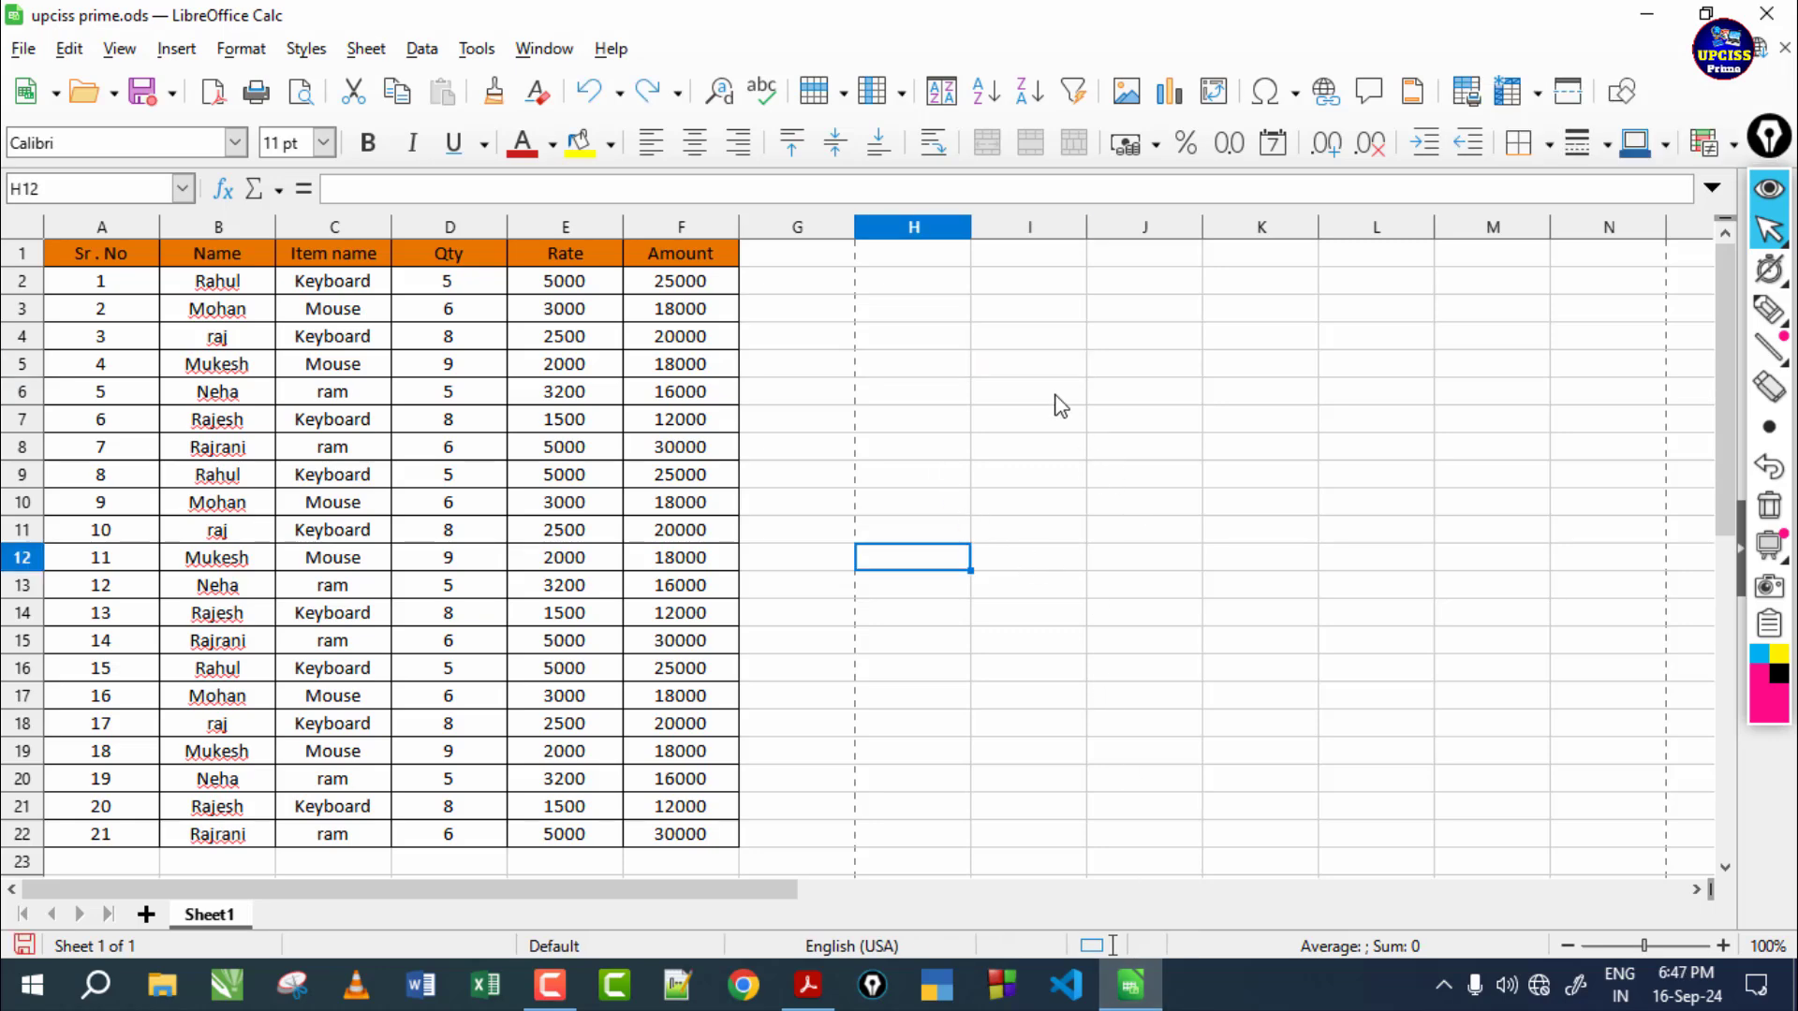
click(553, 368)
click(448, 338)
click(453, 431)
click(553, 345)
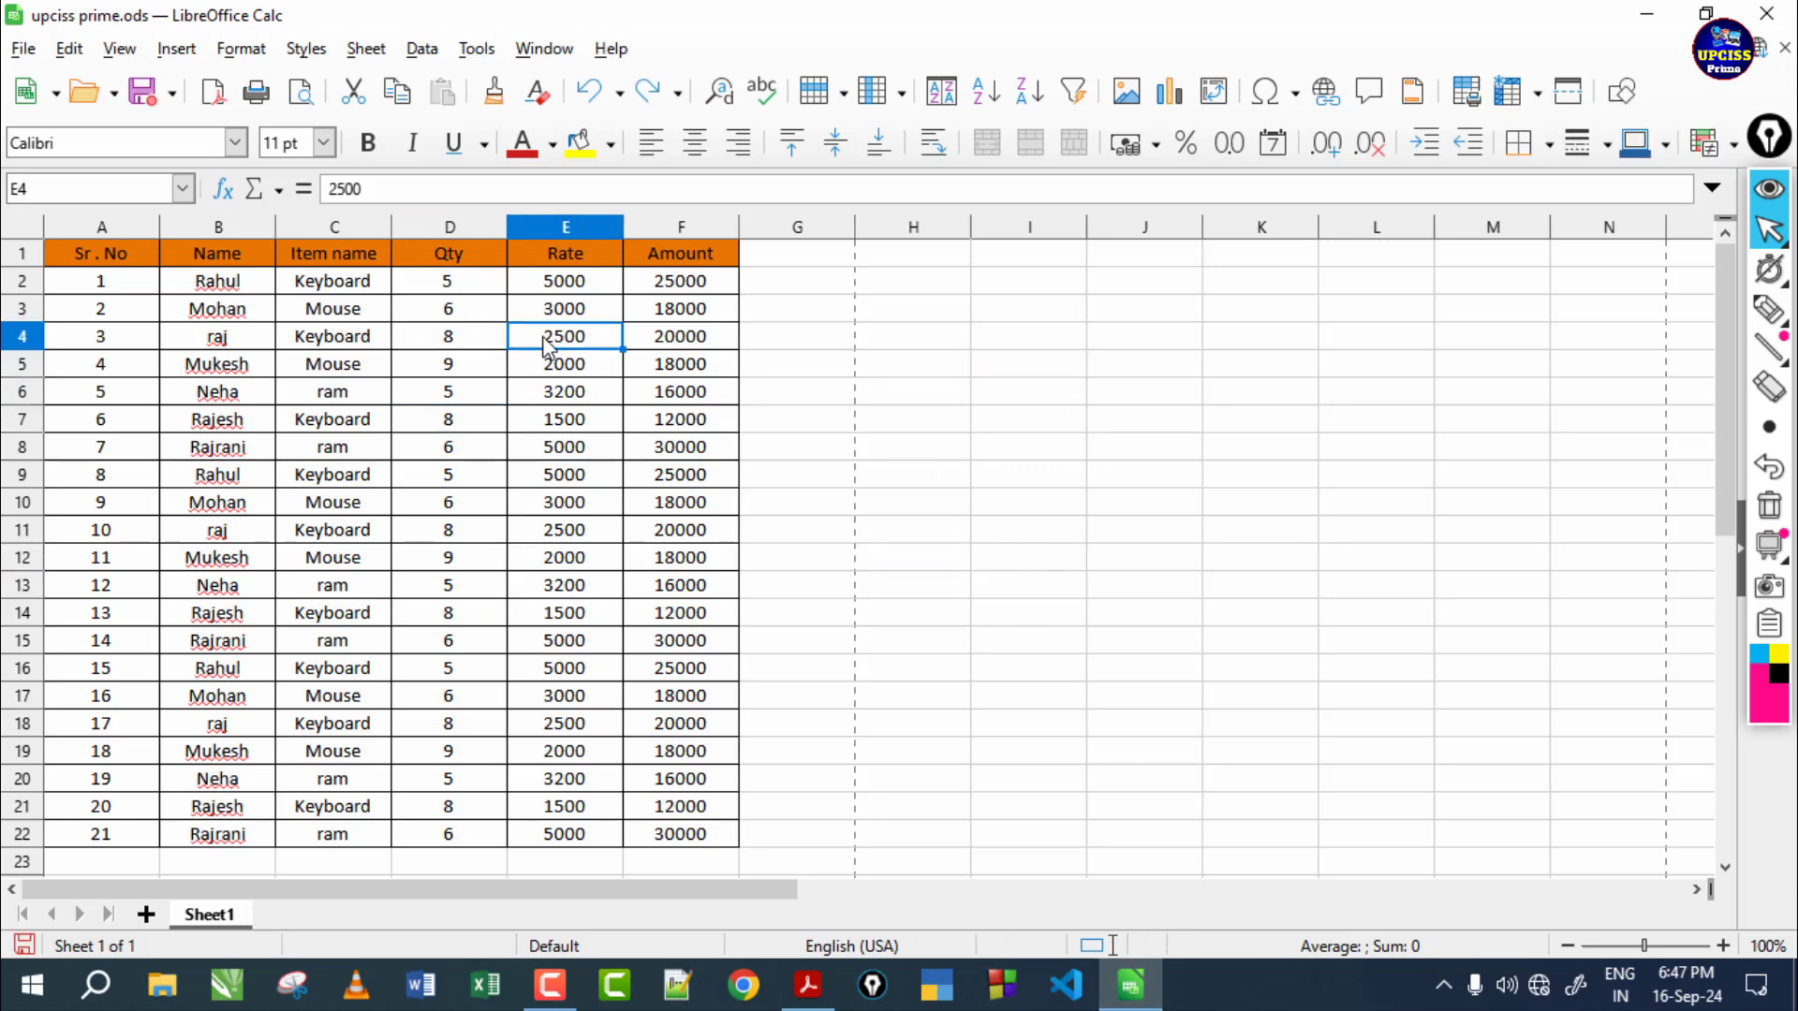
click(578, 403)
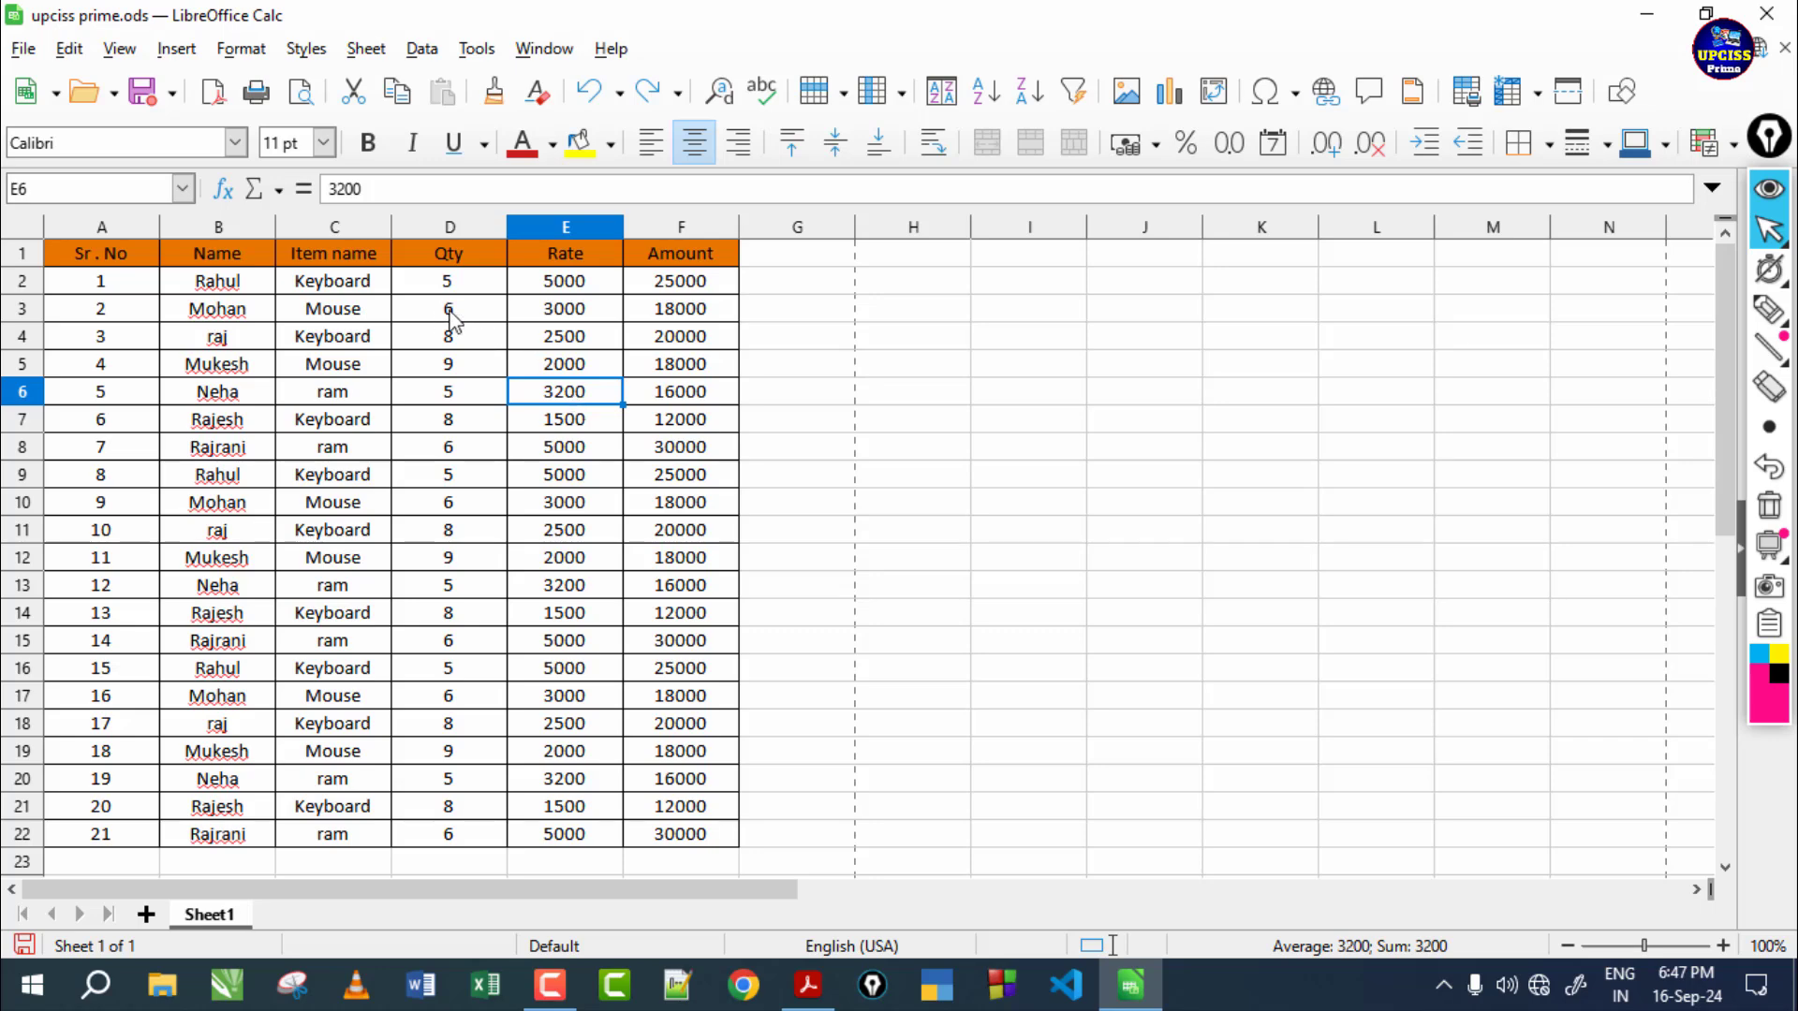
click(464, 361)
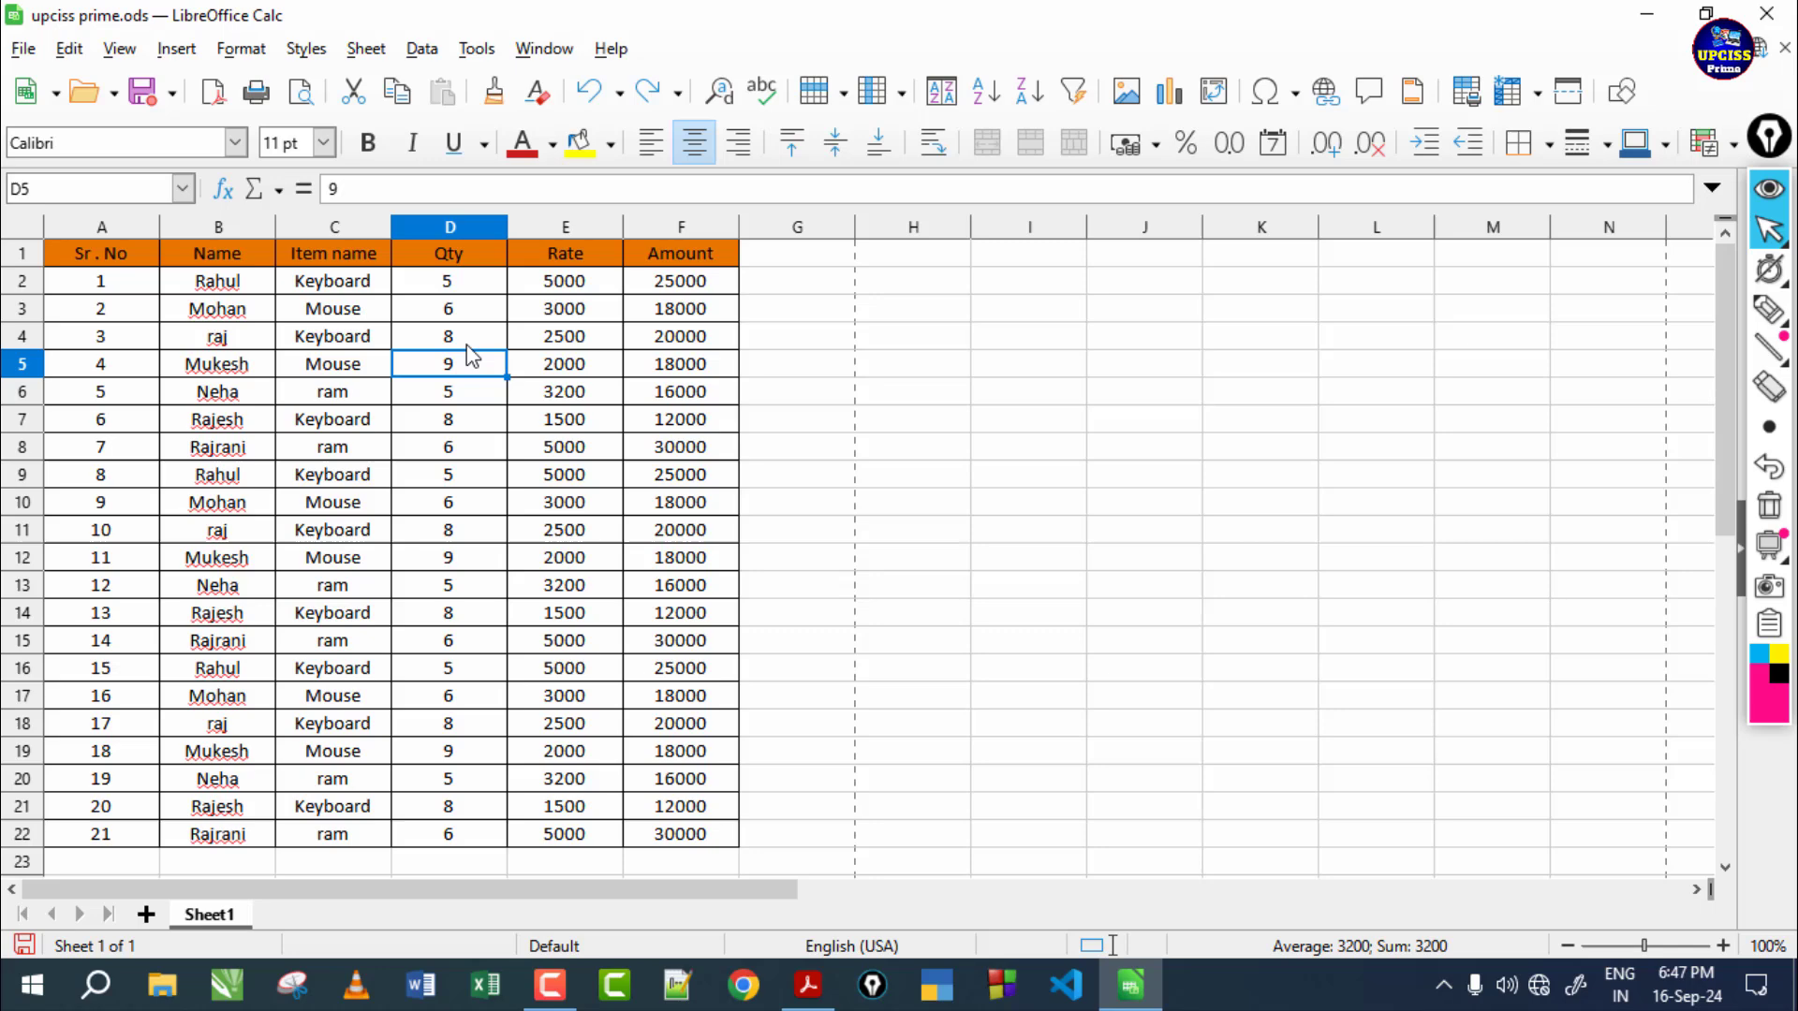
click(468, 287)
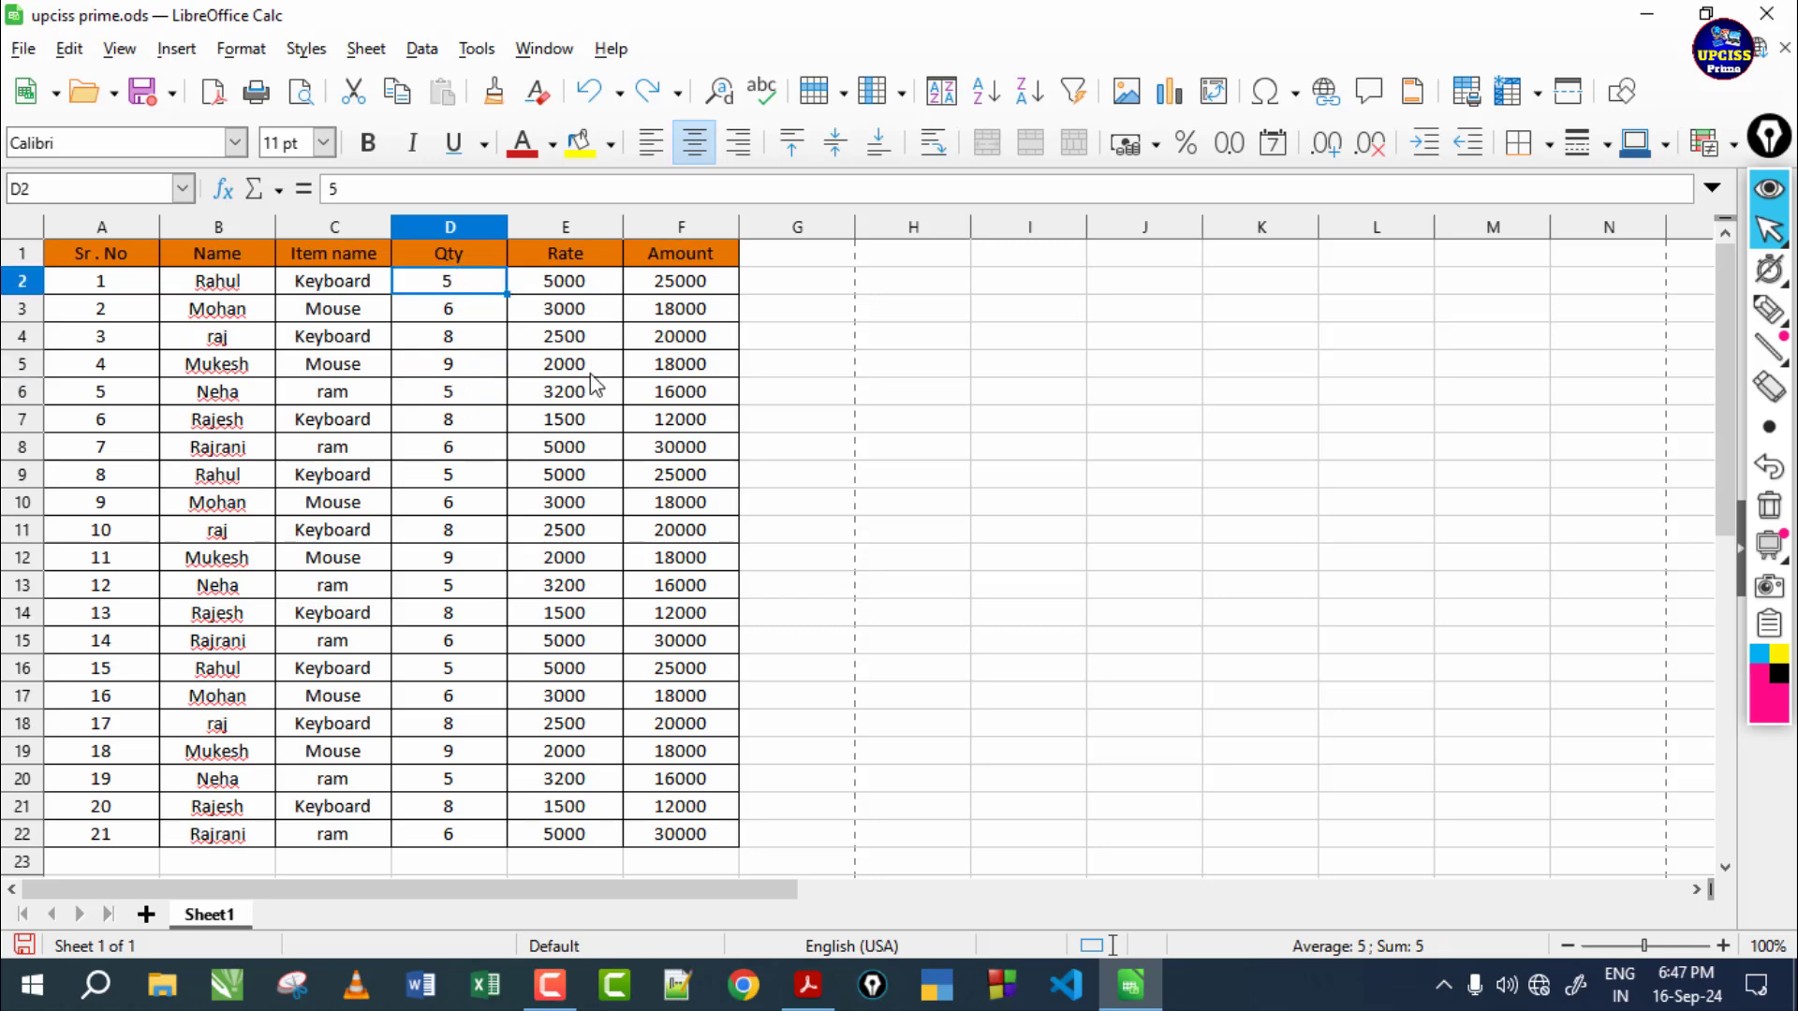
click(462, 309)
click(460, 283)
Step: Format cell D2 as USD currency in the -$1,234.00 format with two decimals, a thousands separator and no red negatives
click(244, 54)
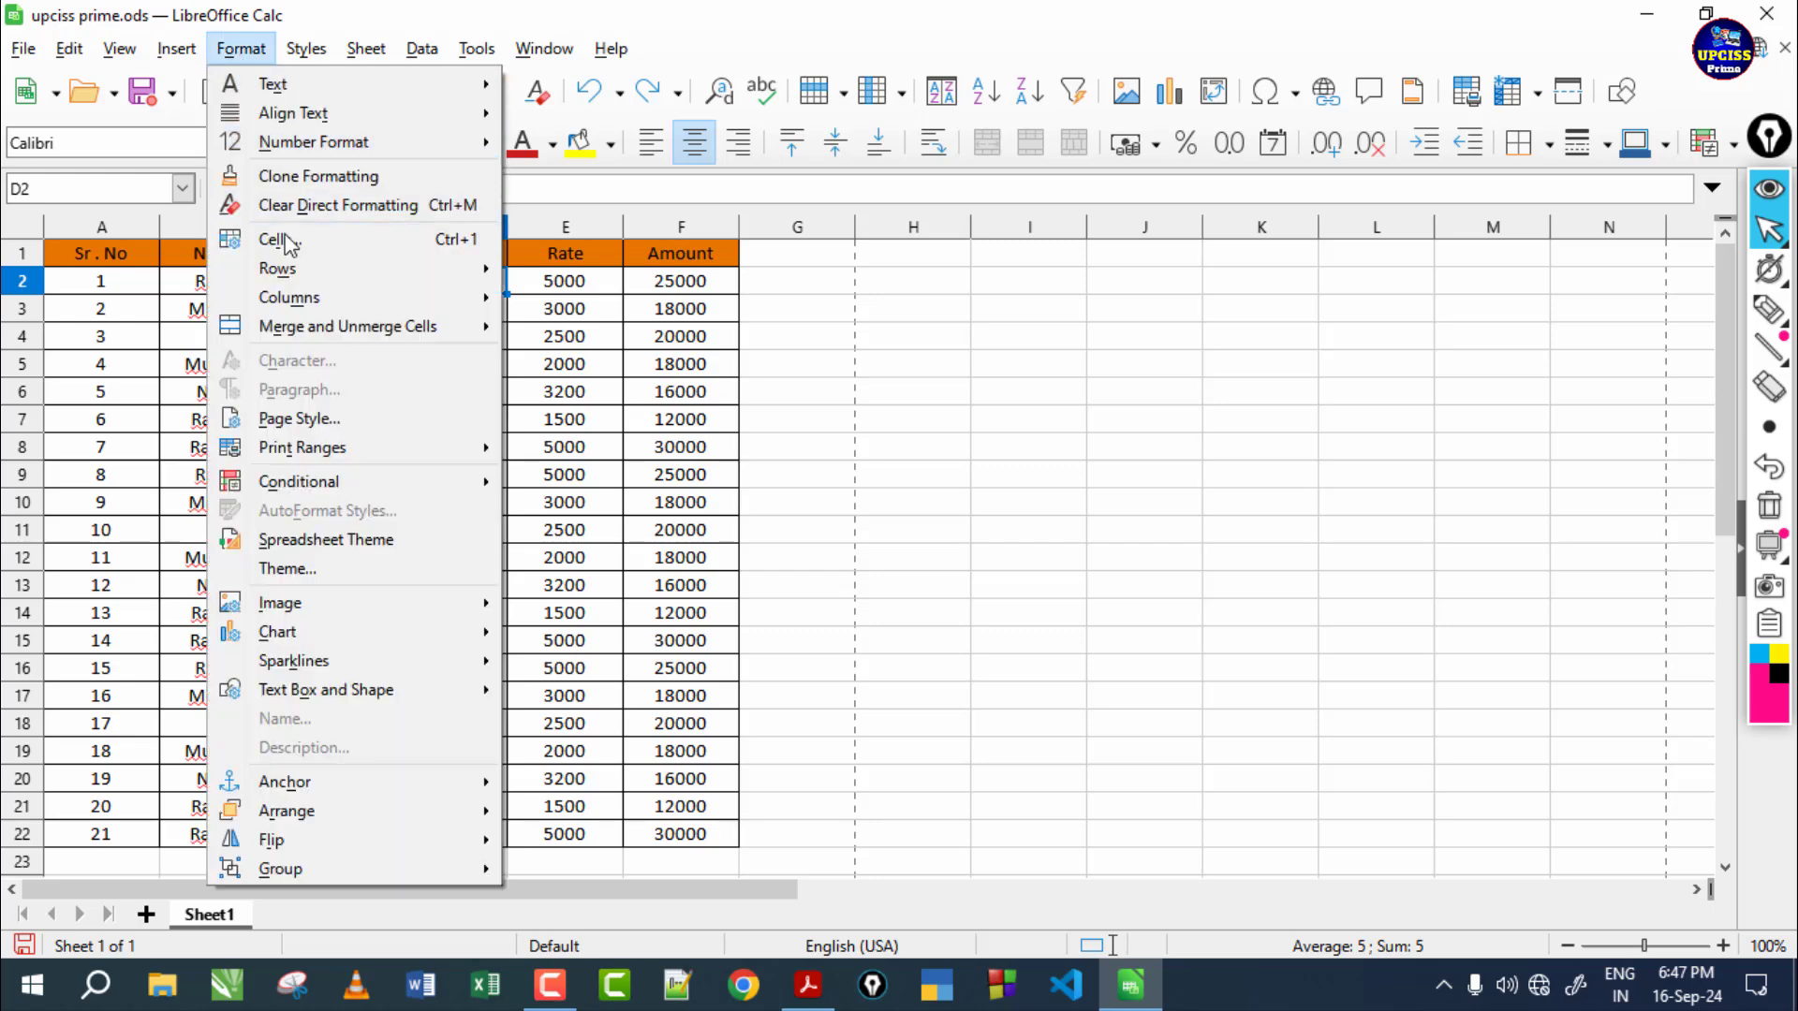
click(468, 242)
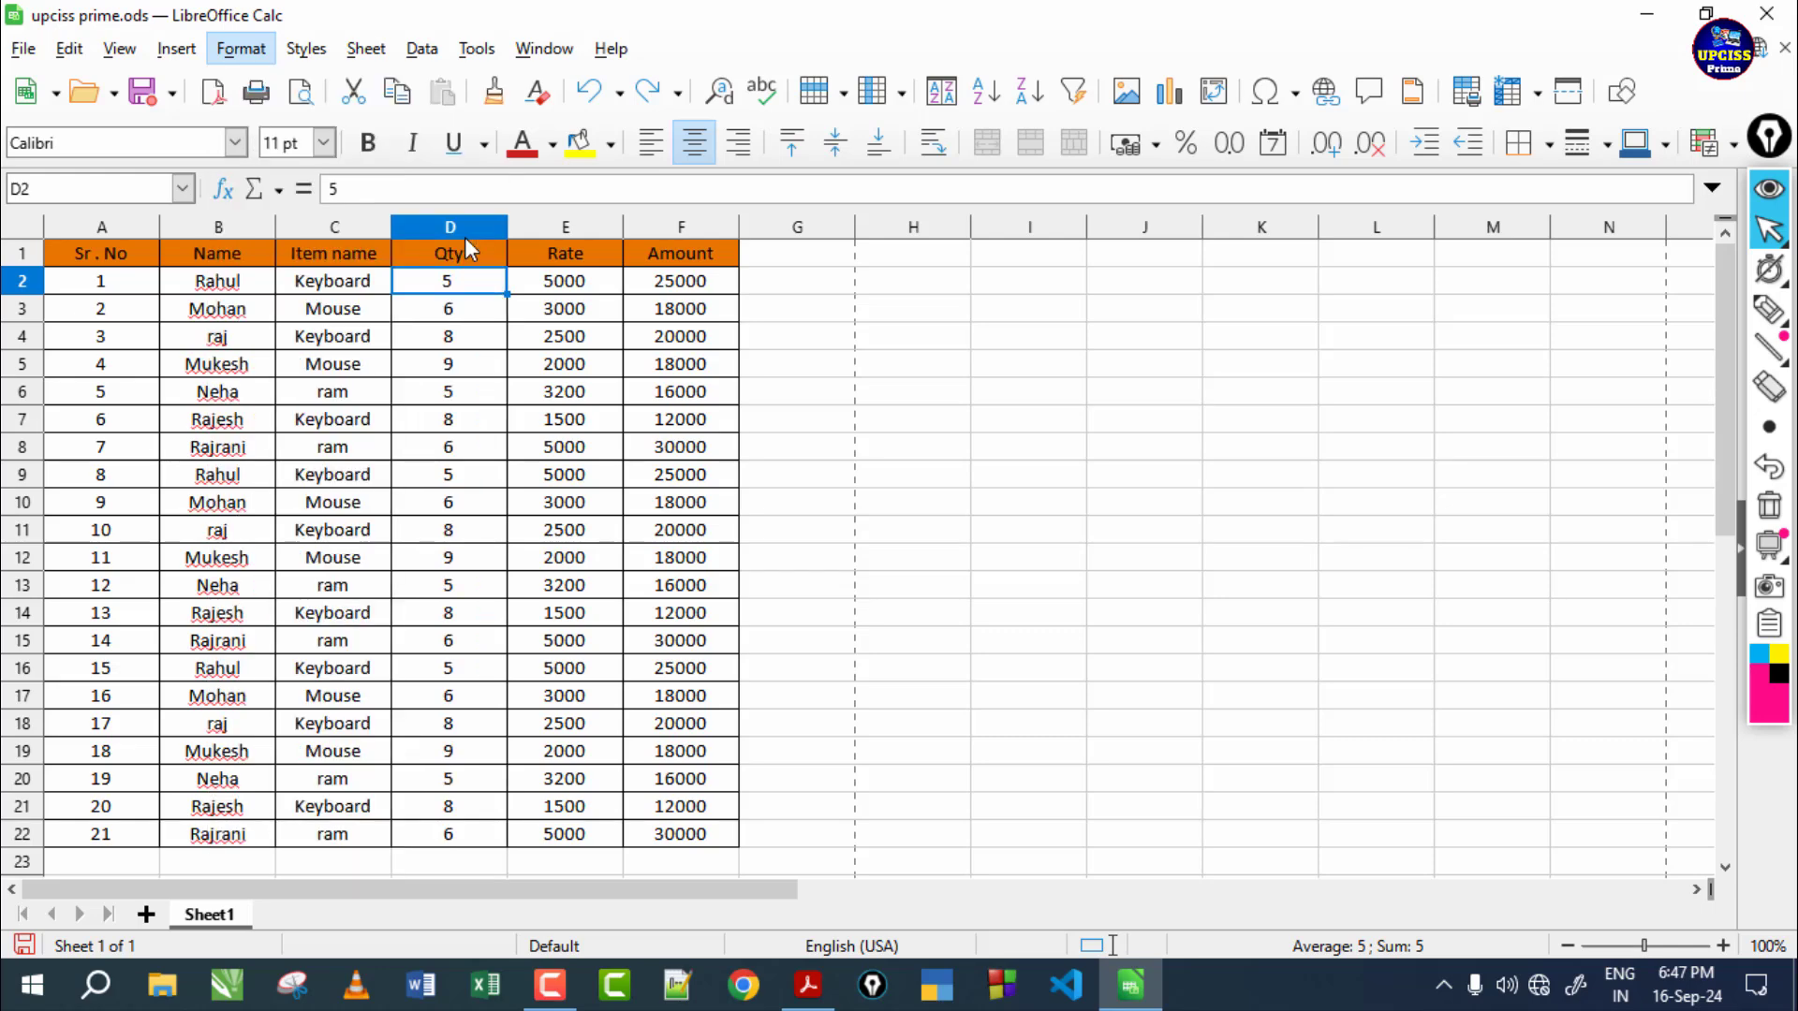
drag(770, 103, 1114, 103)
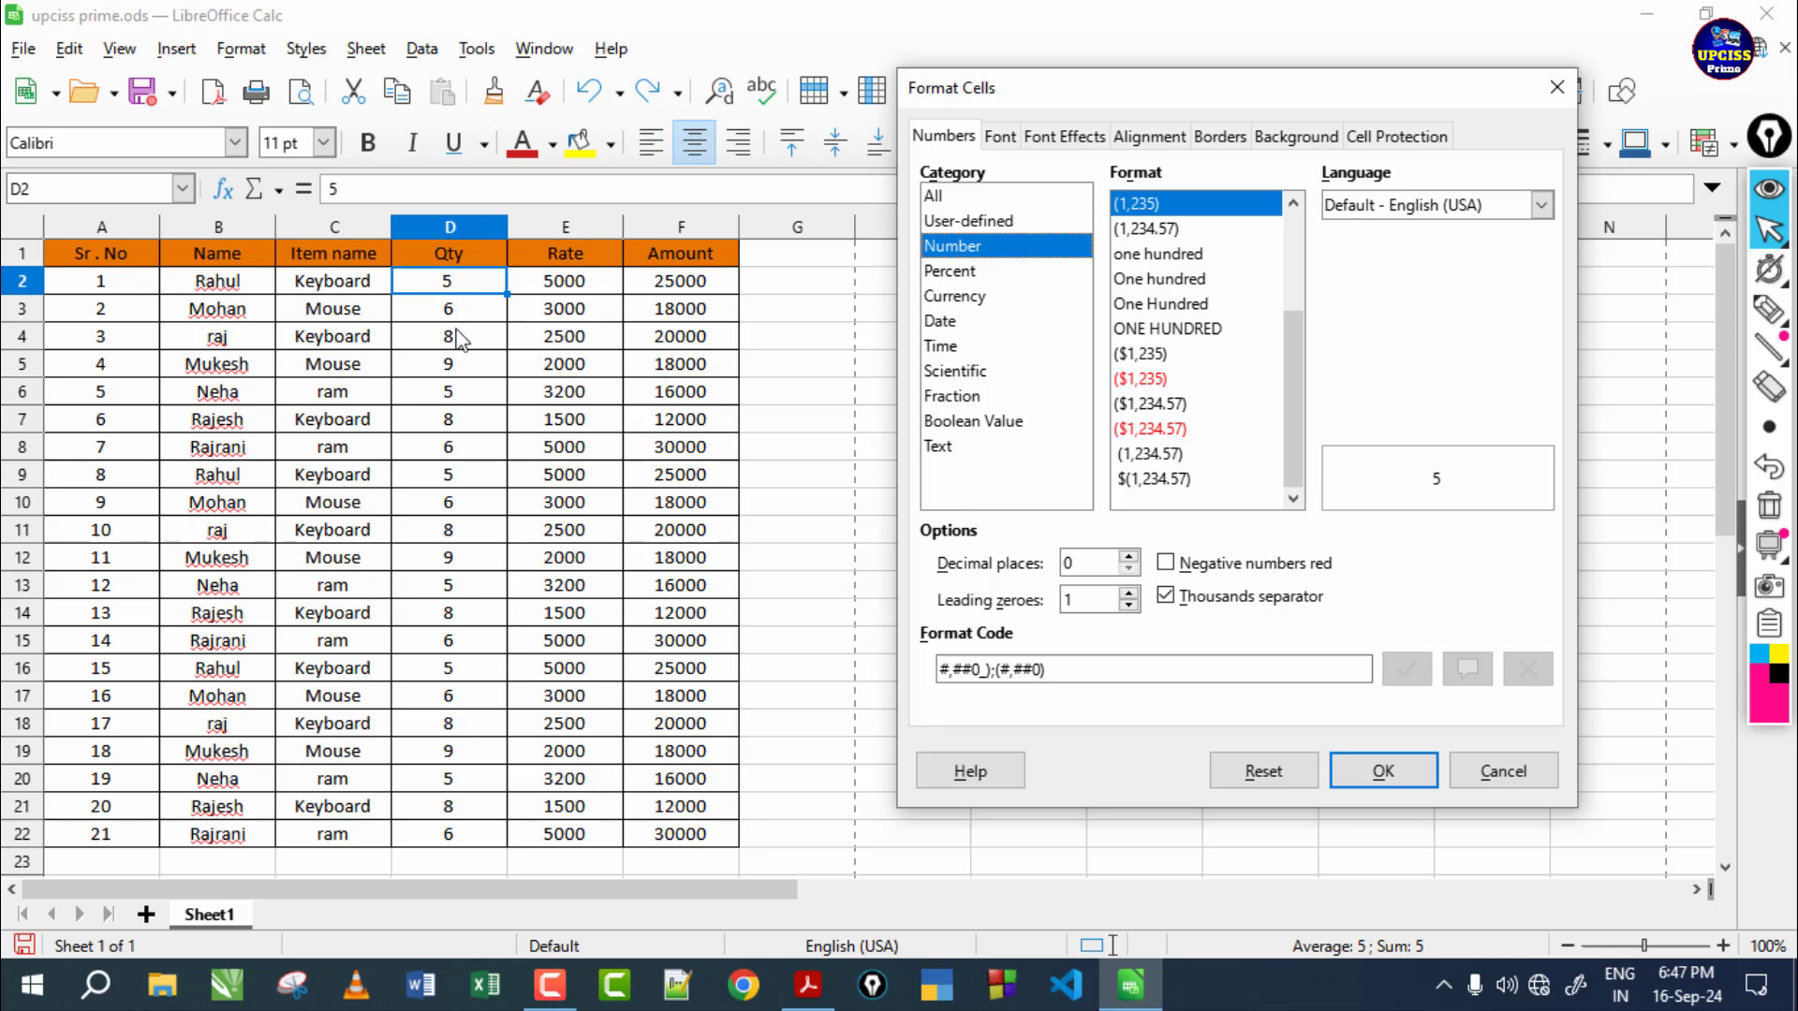
click(990, 271)
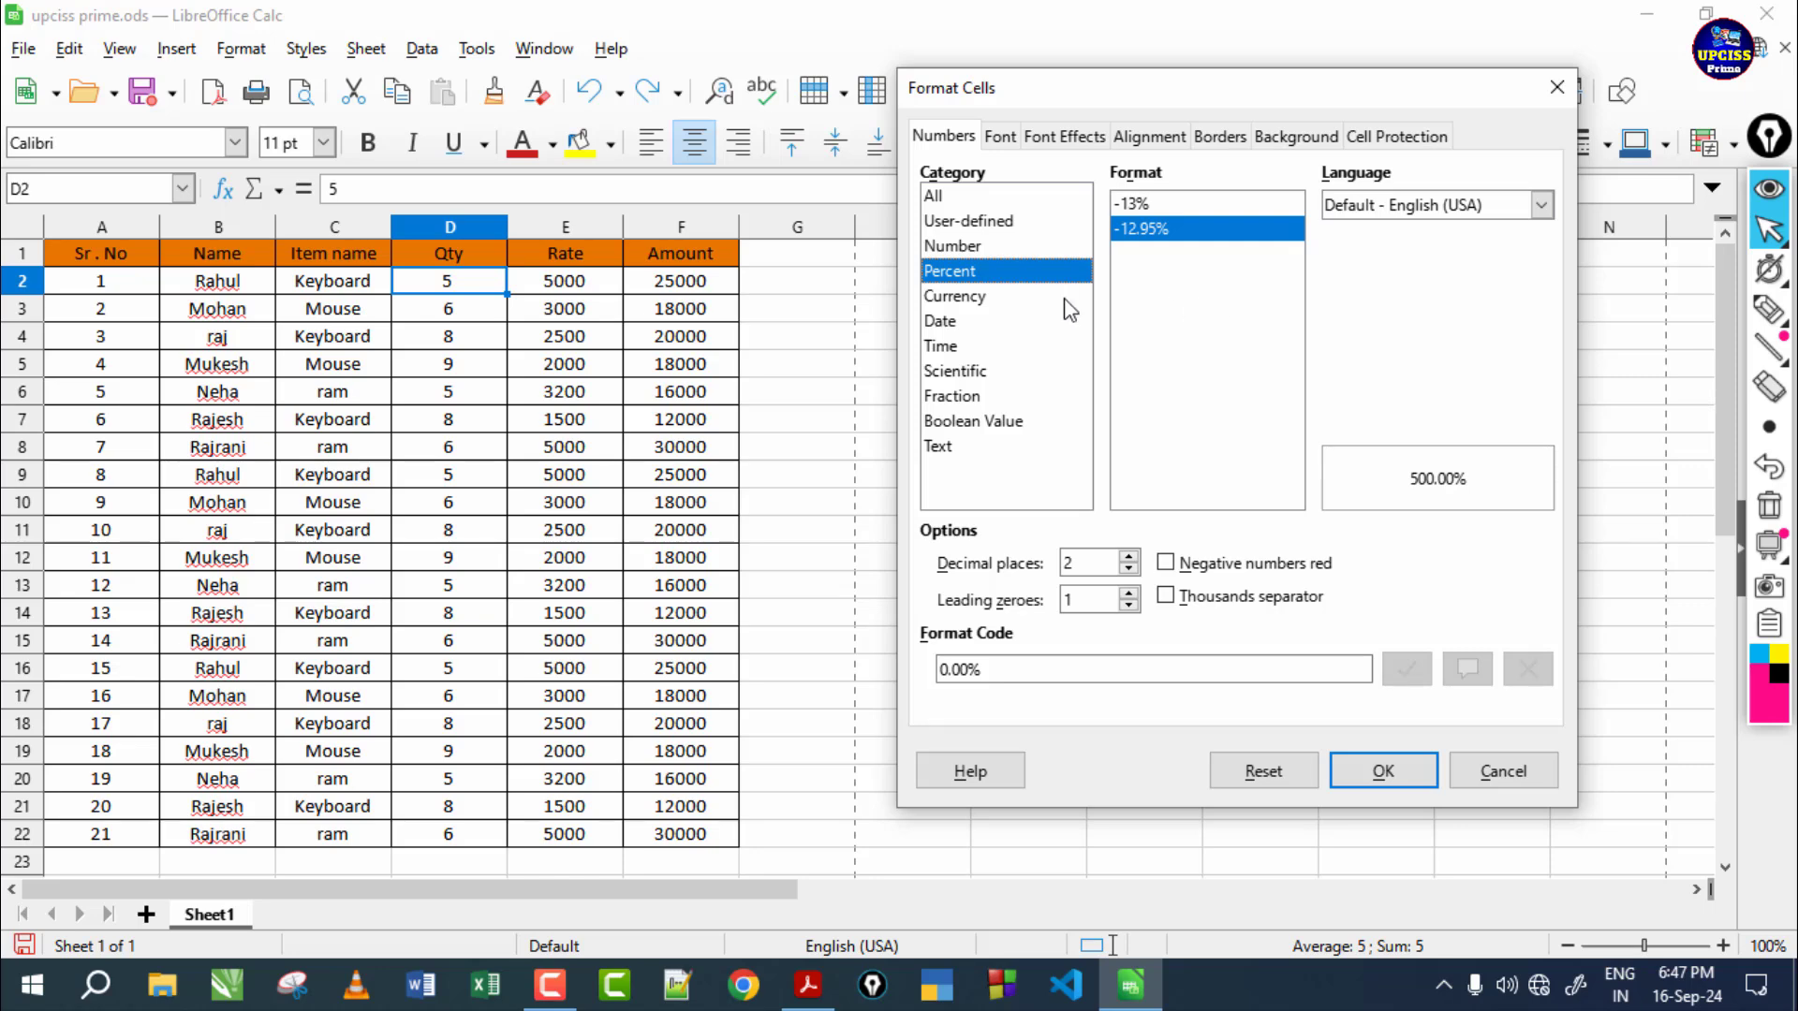
click(1019, 307)
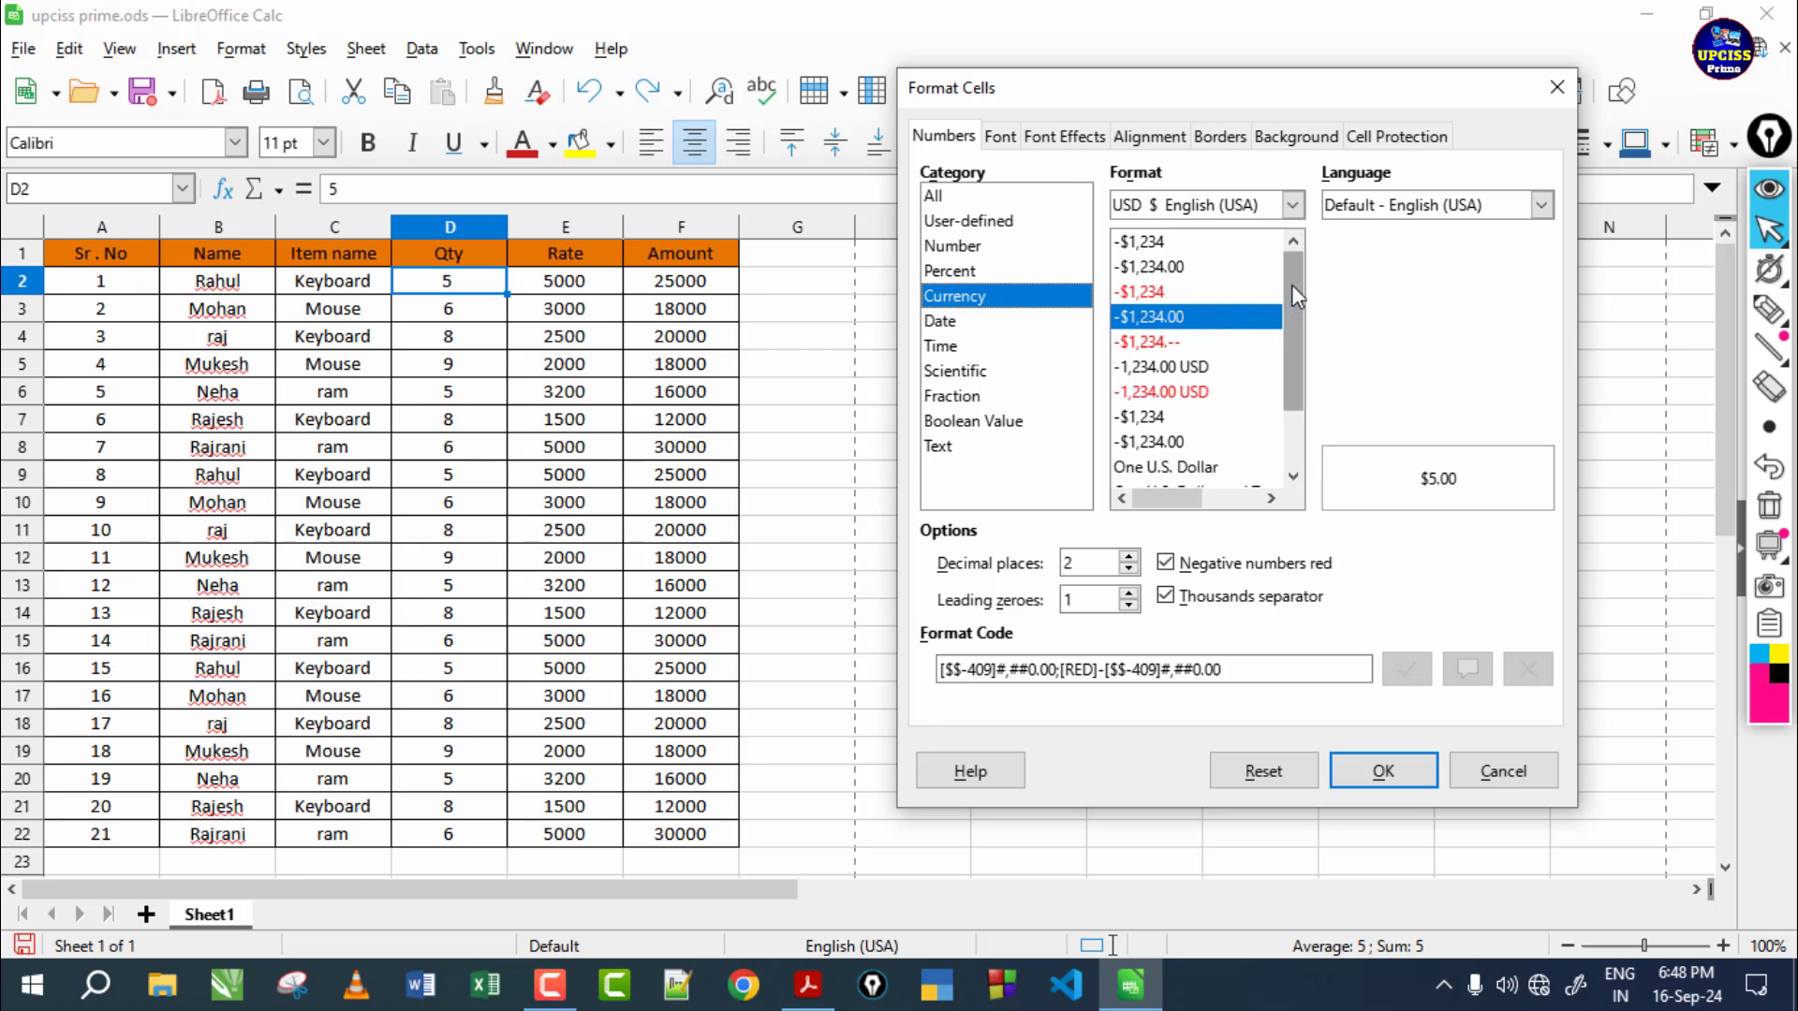
scroll(1295, 382, down, 1)
scroll(1294, 376, up, 1)
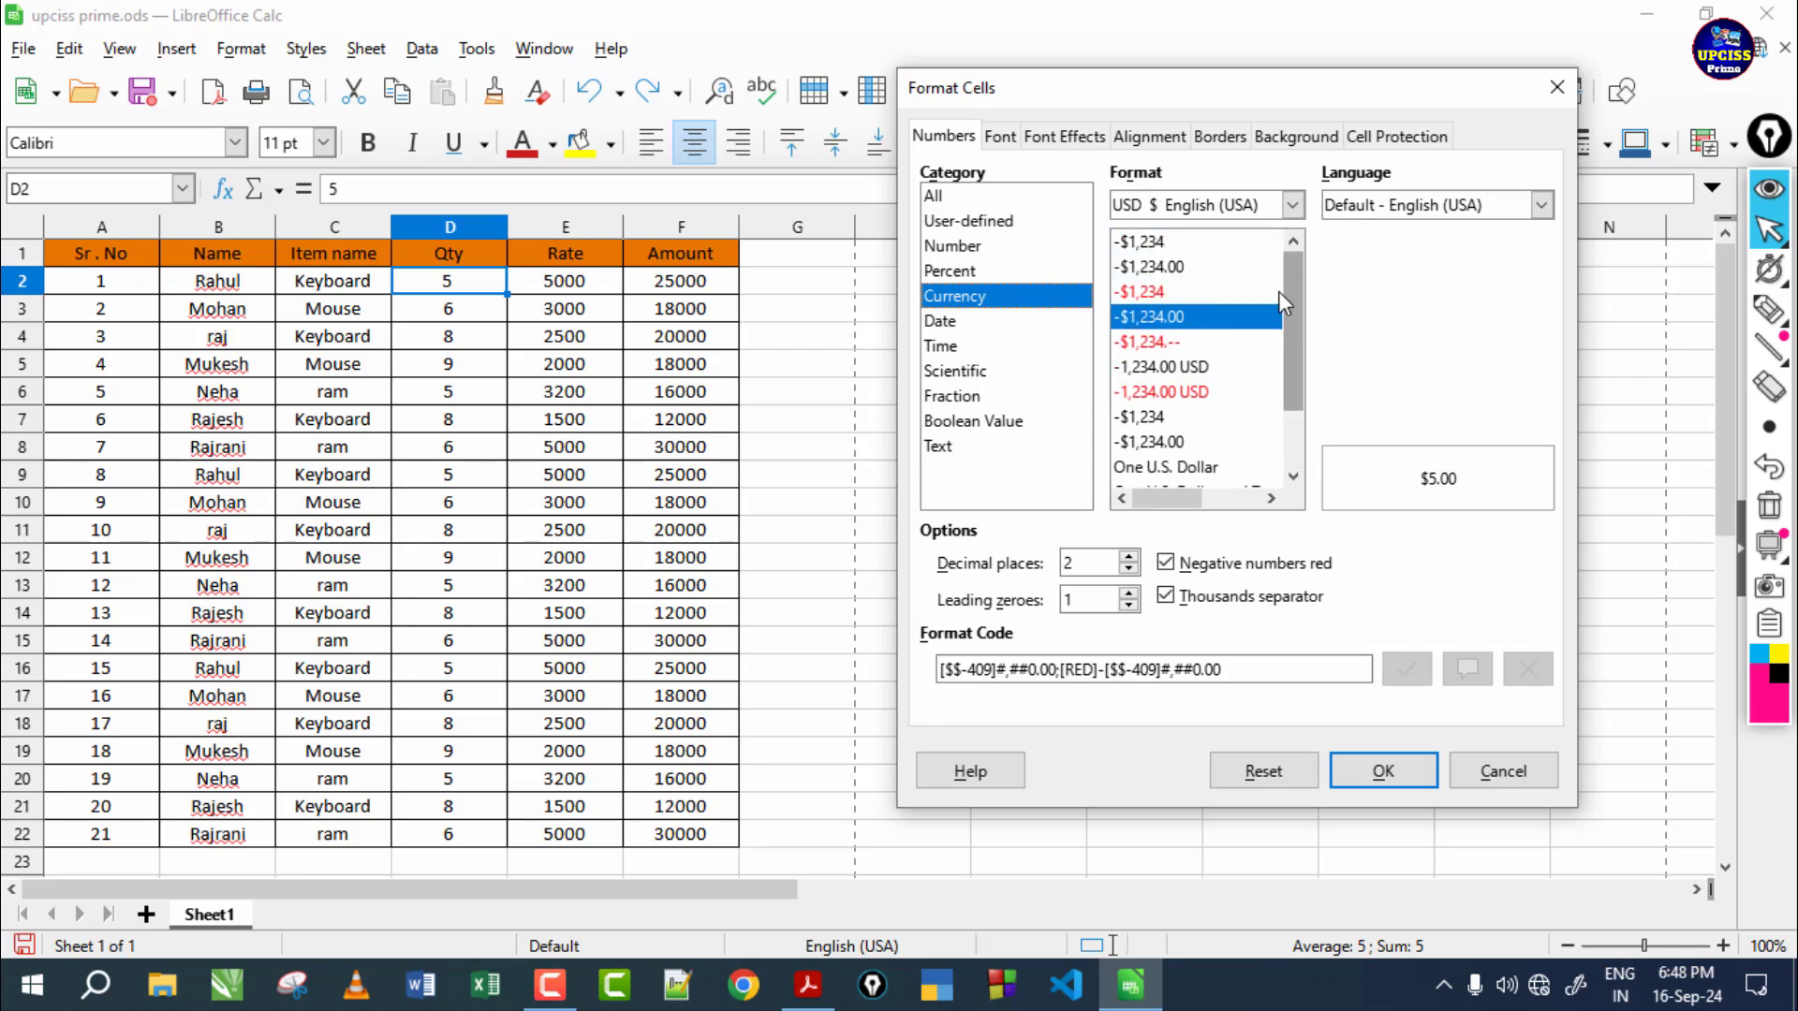
click(1179, 268)
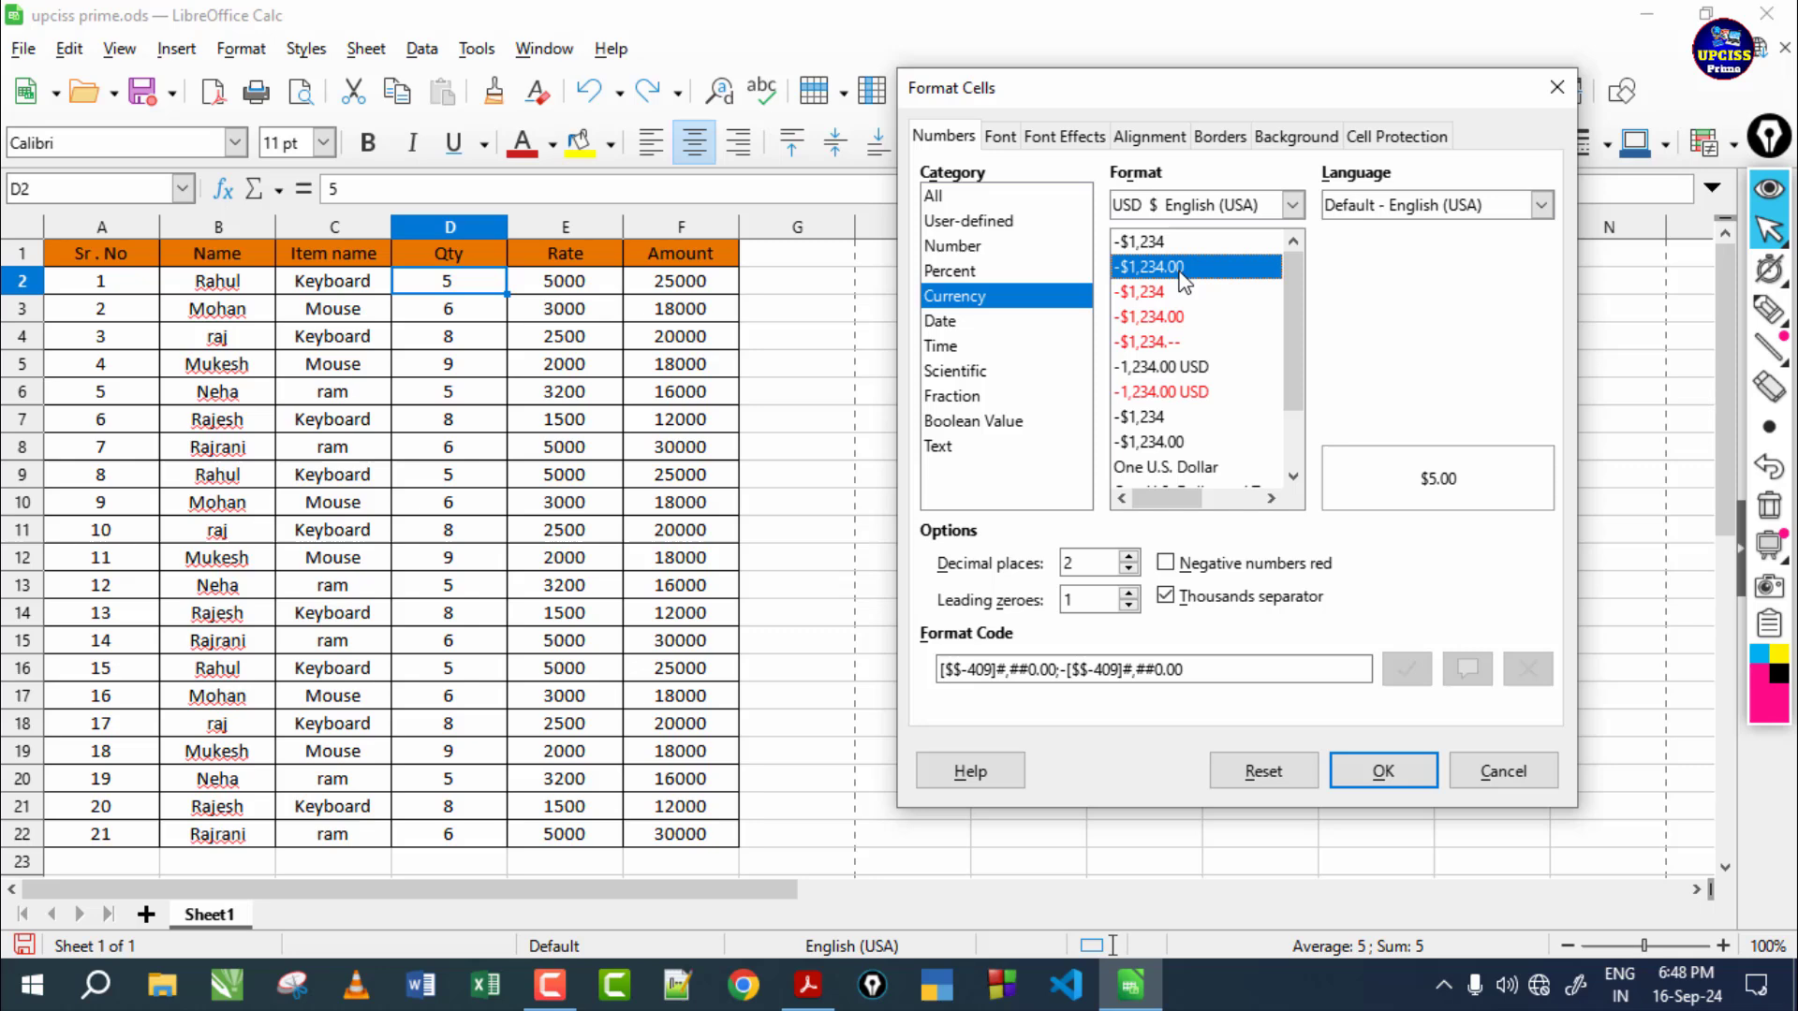
click(1393, 766)
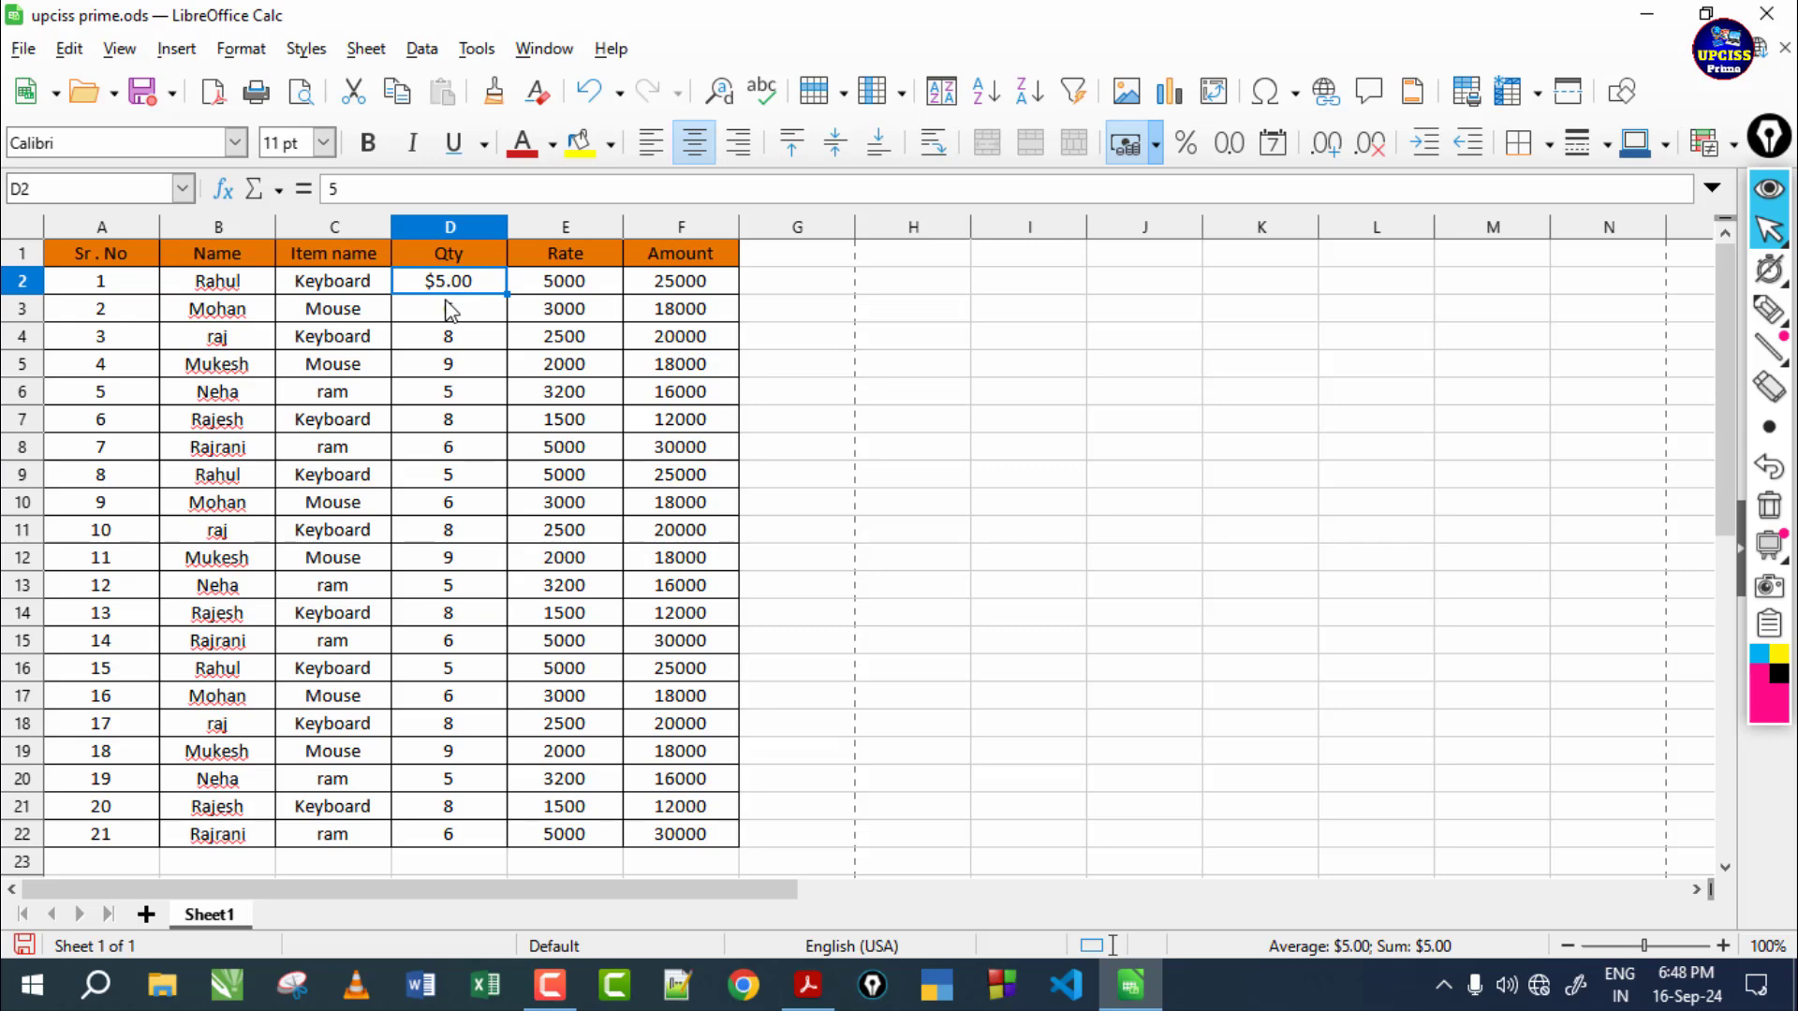
Step: Format cell D2 as a date in the Dec 31, 99 format (MMM D, YY)
key(ctrl+1)
drag(702, 139, 899, 138)
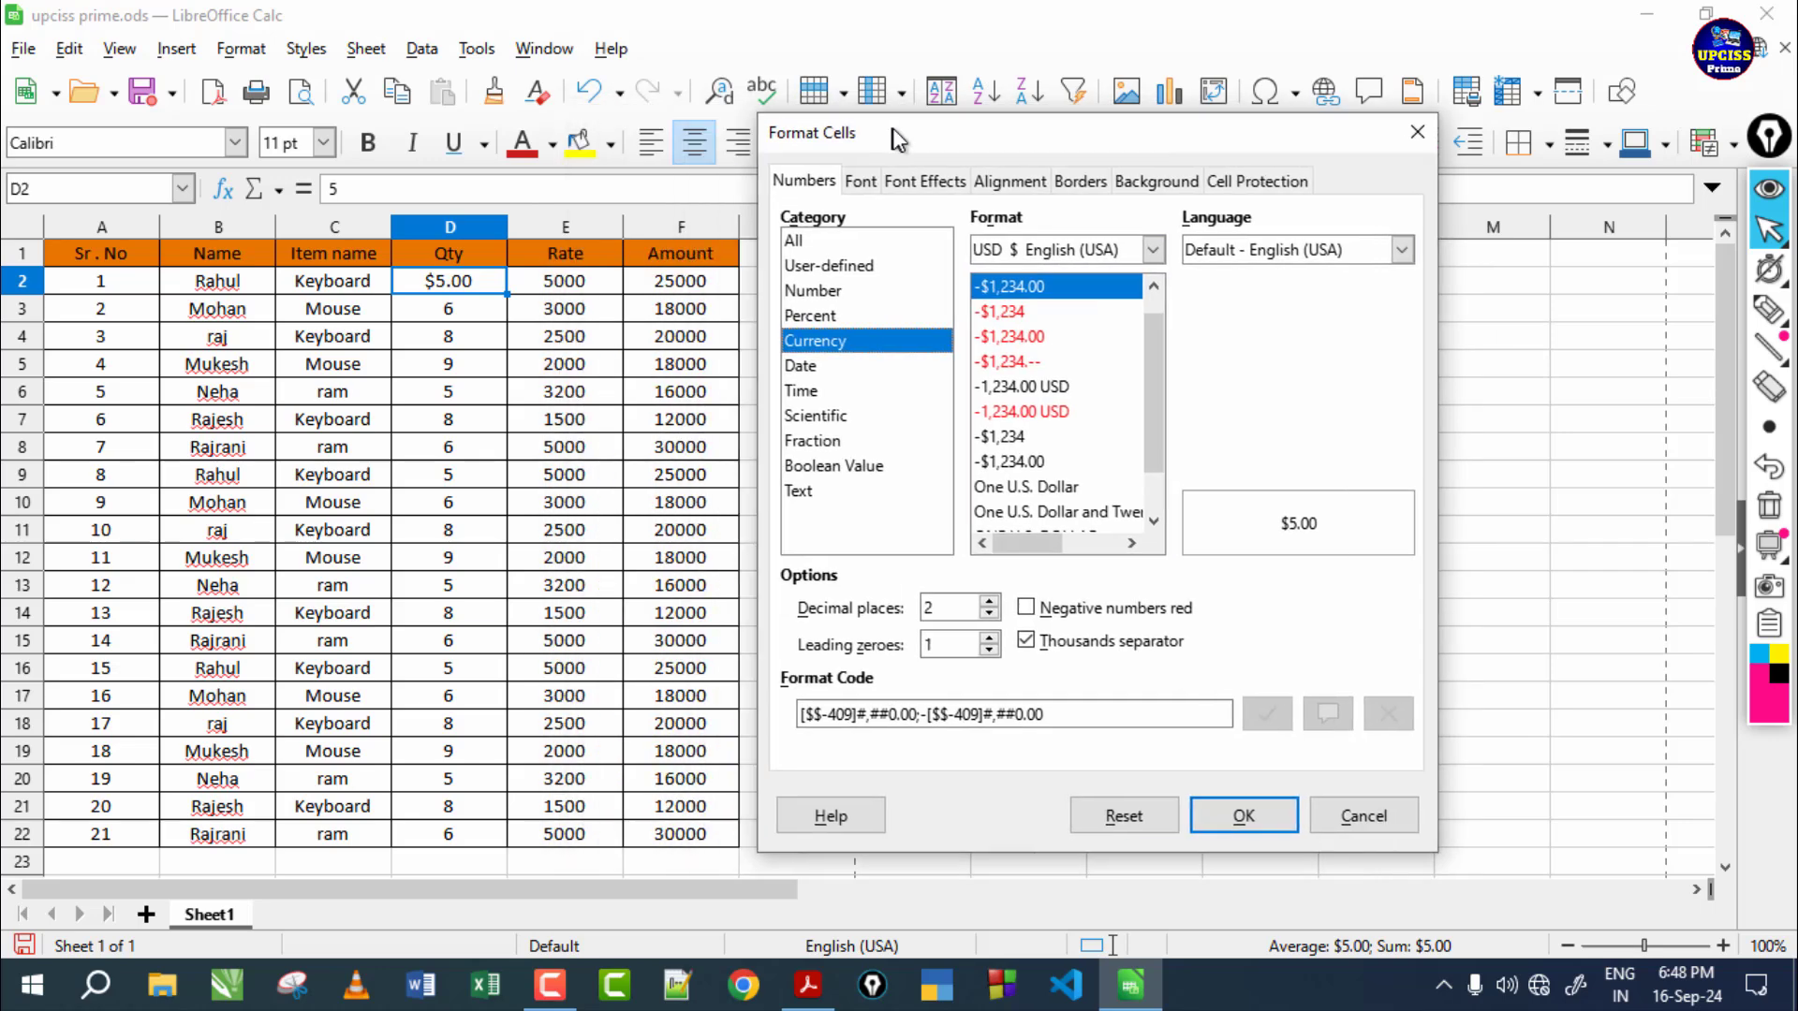
click(813, 366)
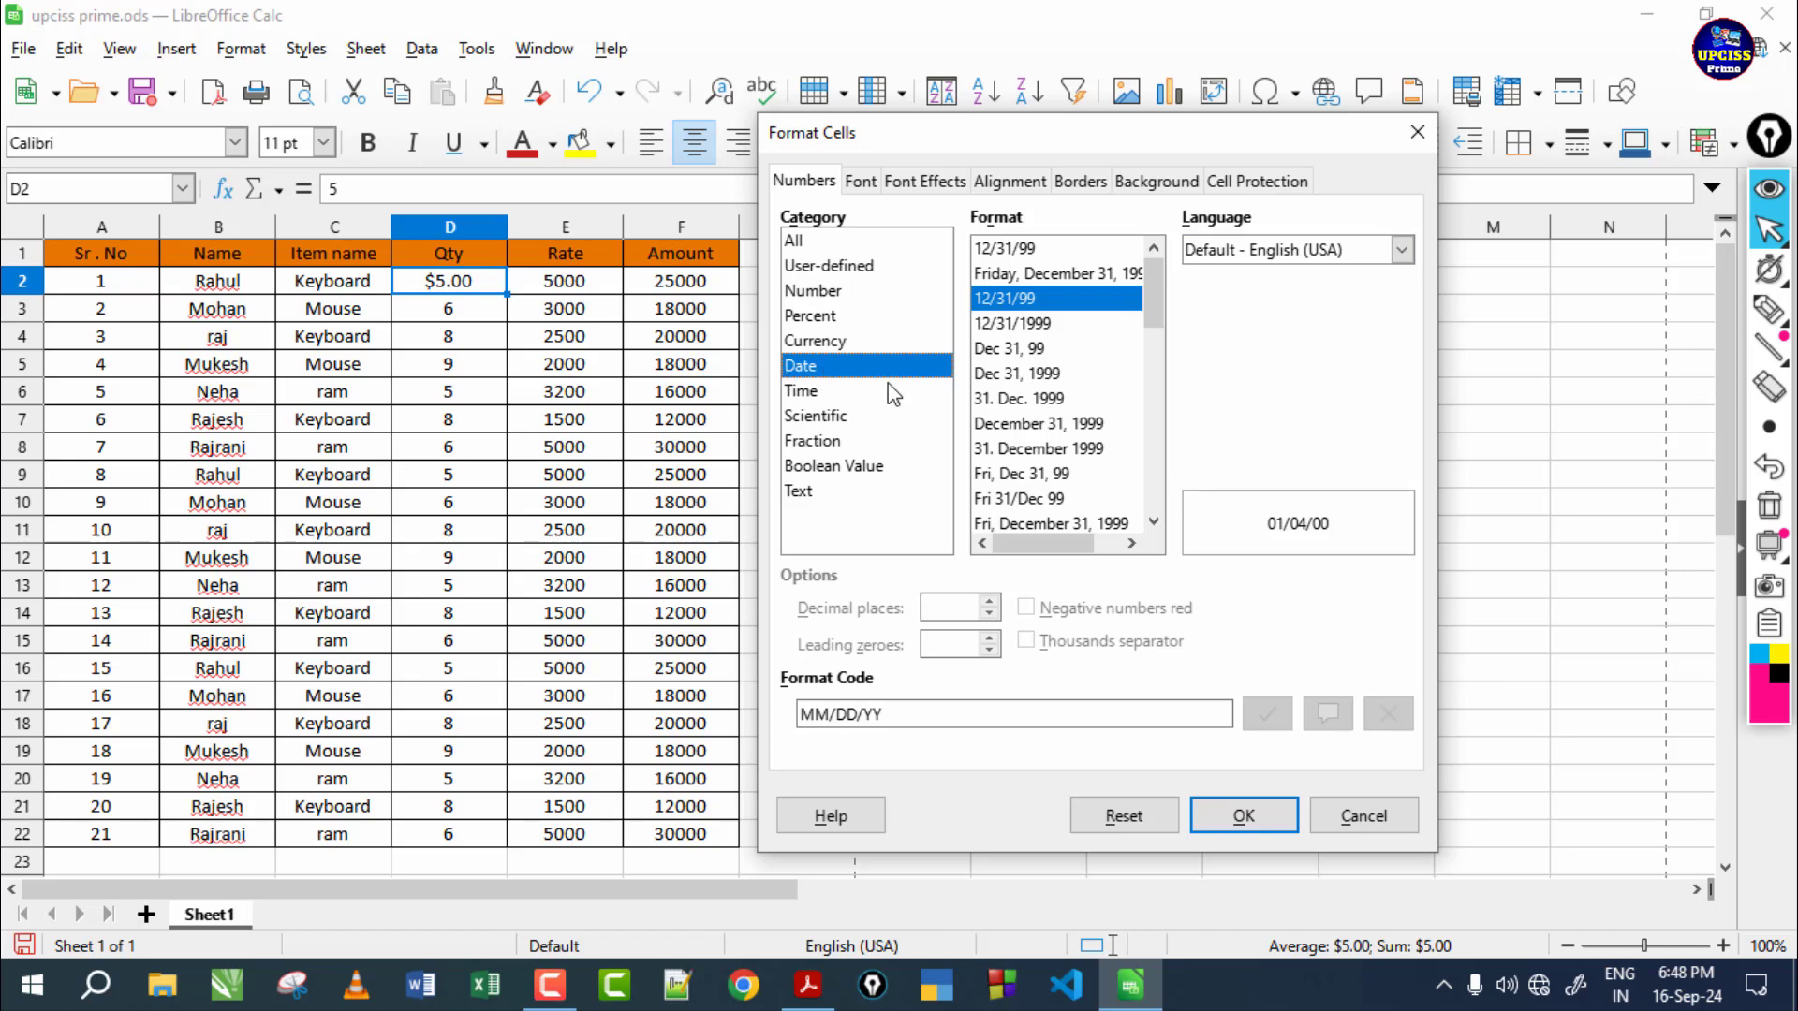
click(1036, 347)
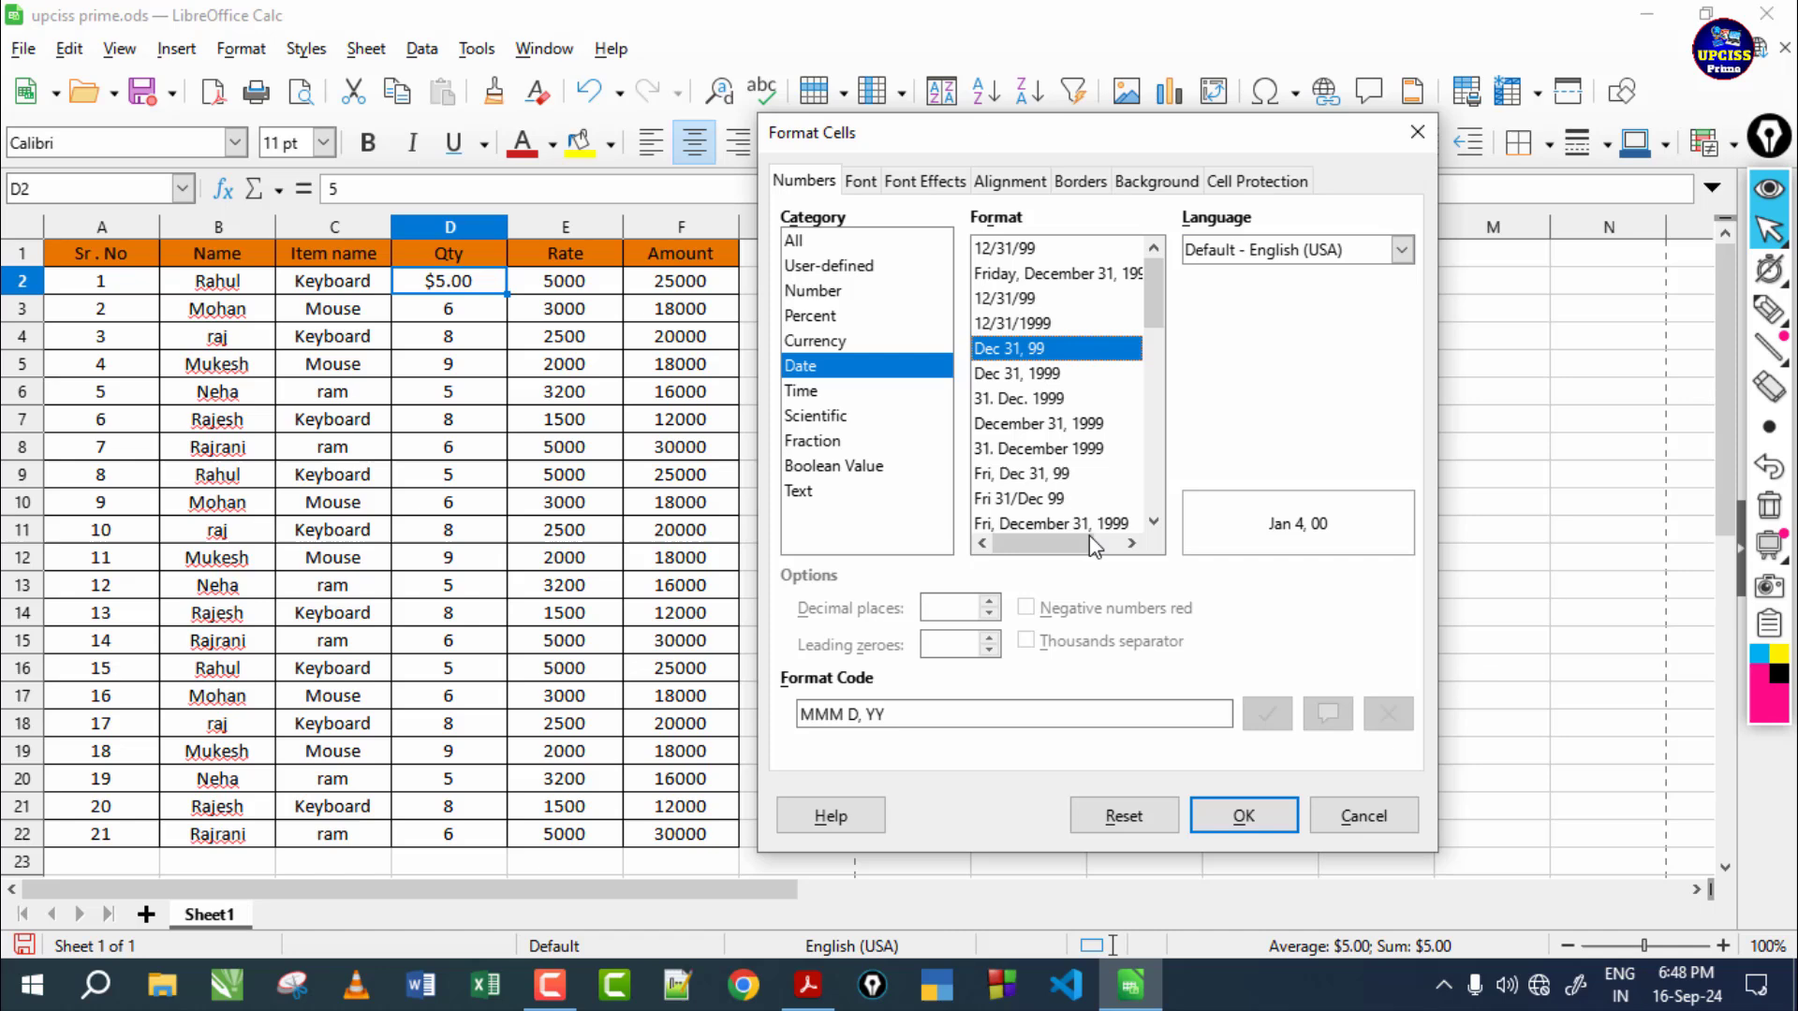
click(1243, 817)
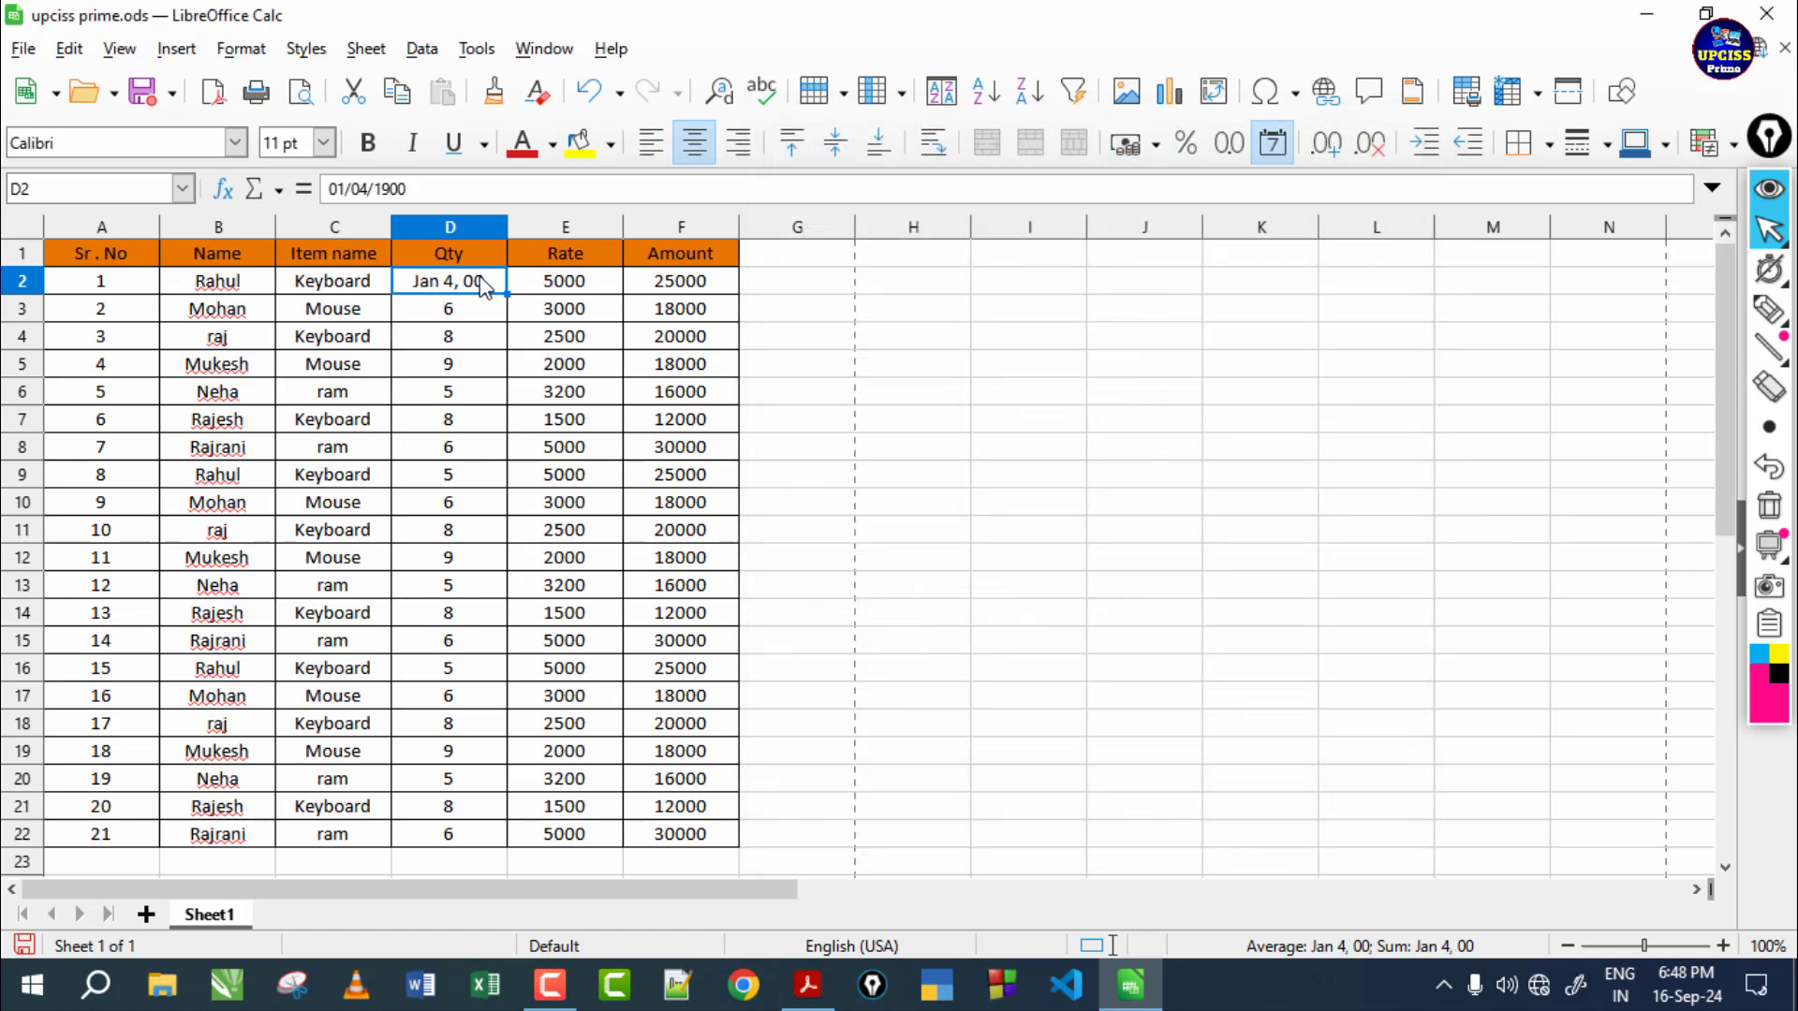
Step: Return cell D2 to its plain number without date or currency formatting
key(ctrl+shift+4)
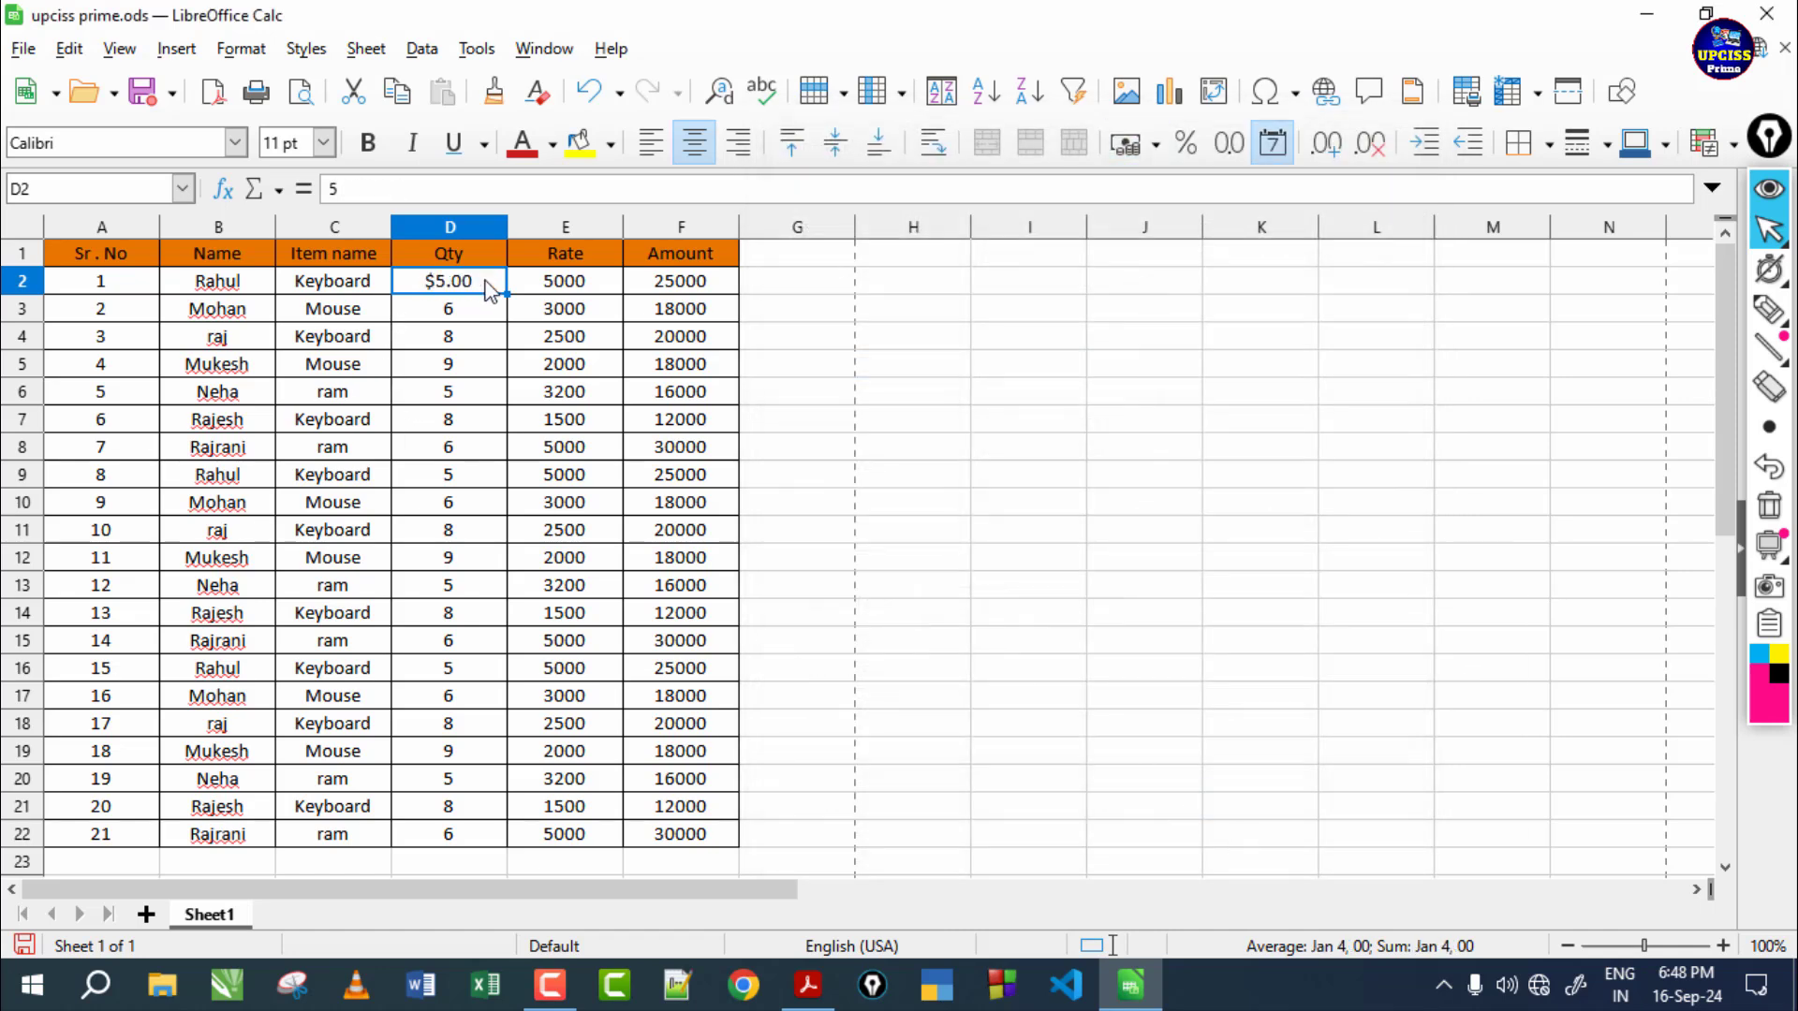
key(ctrl+shift+6)
Step: Enter the formula =today() in cell I3
click(1031, 316)
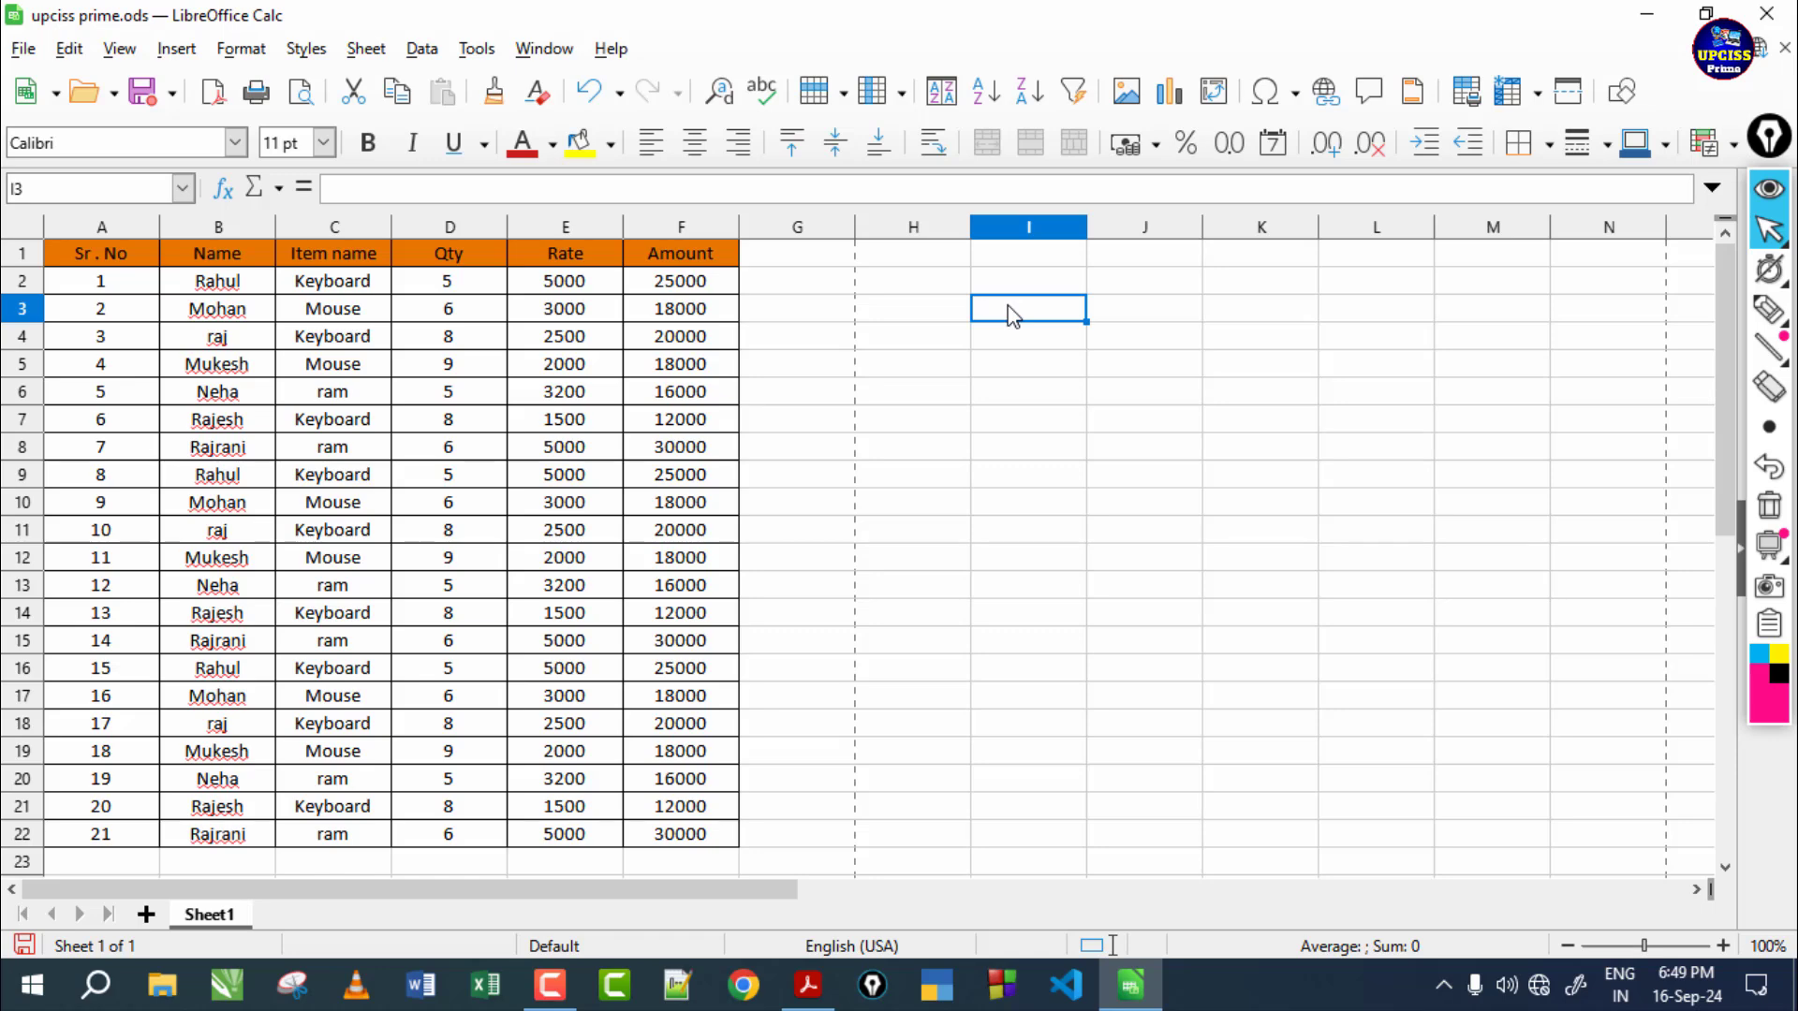
text(=)
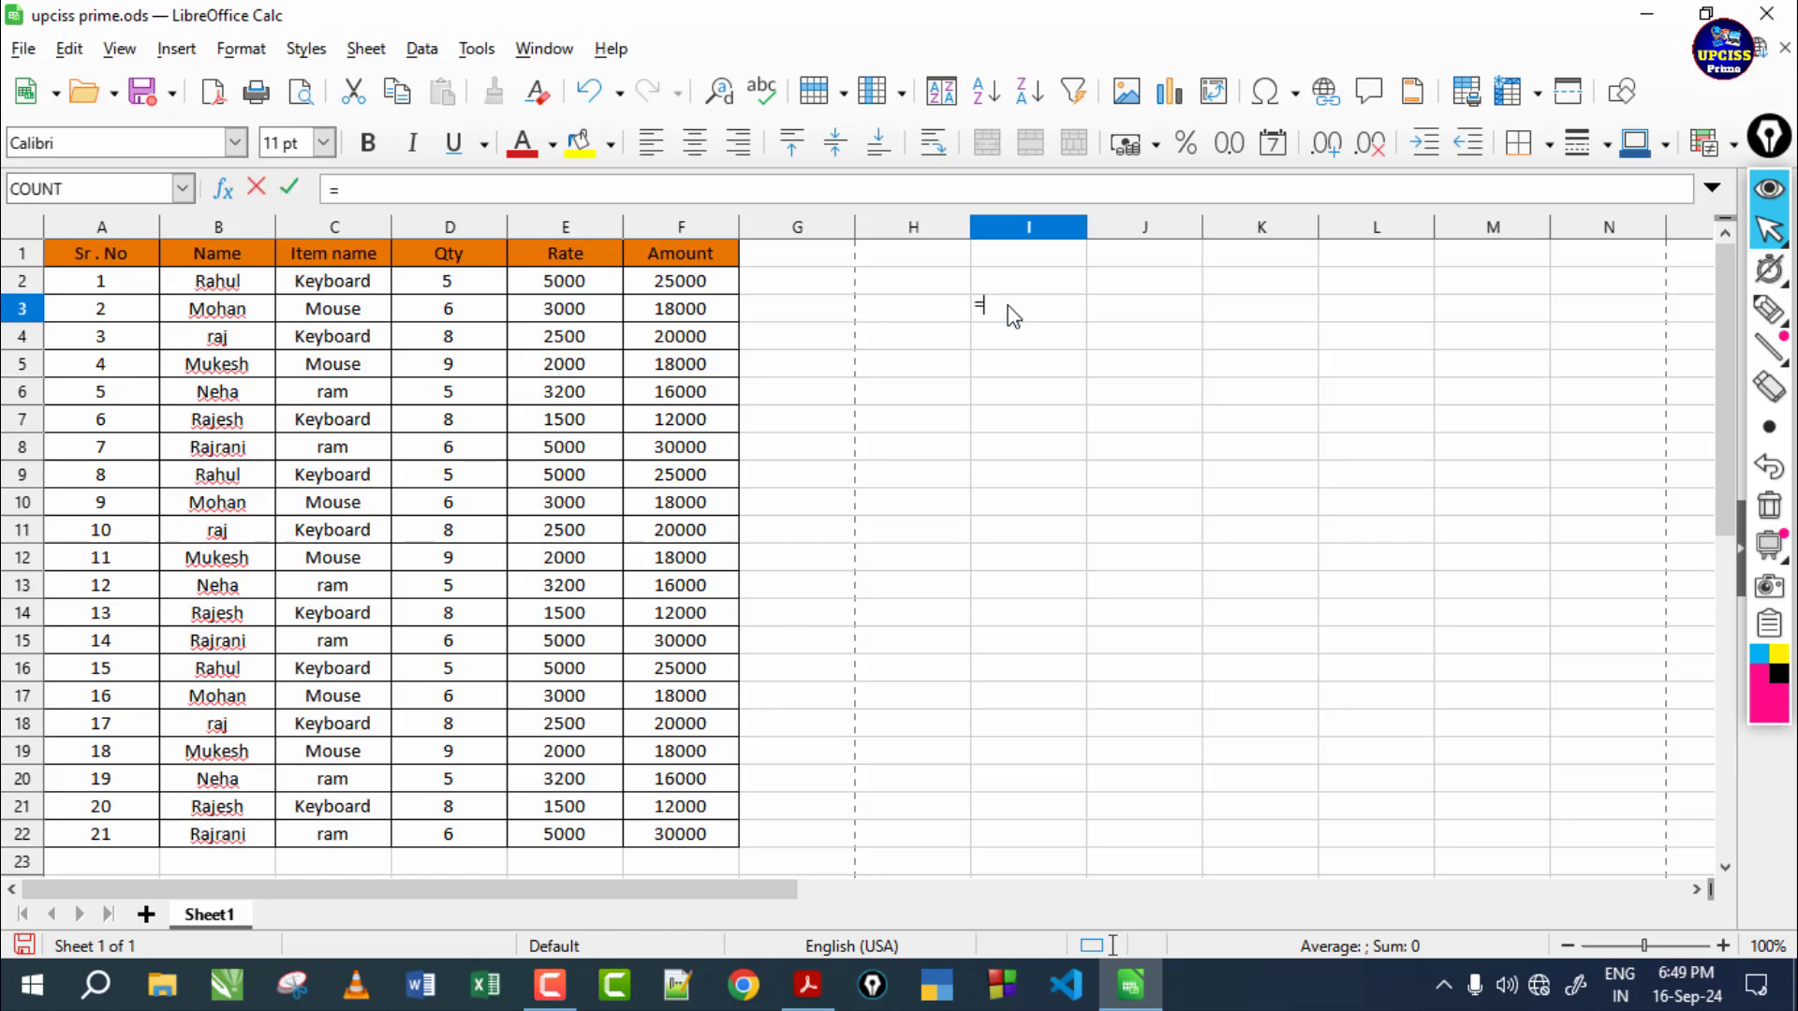
text(toda)
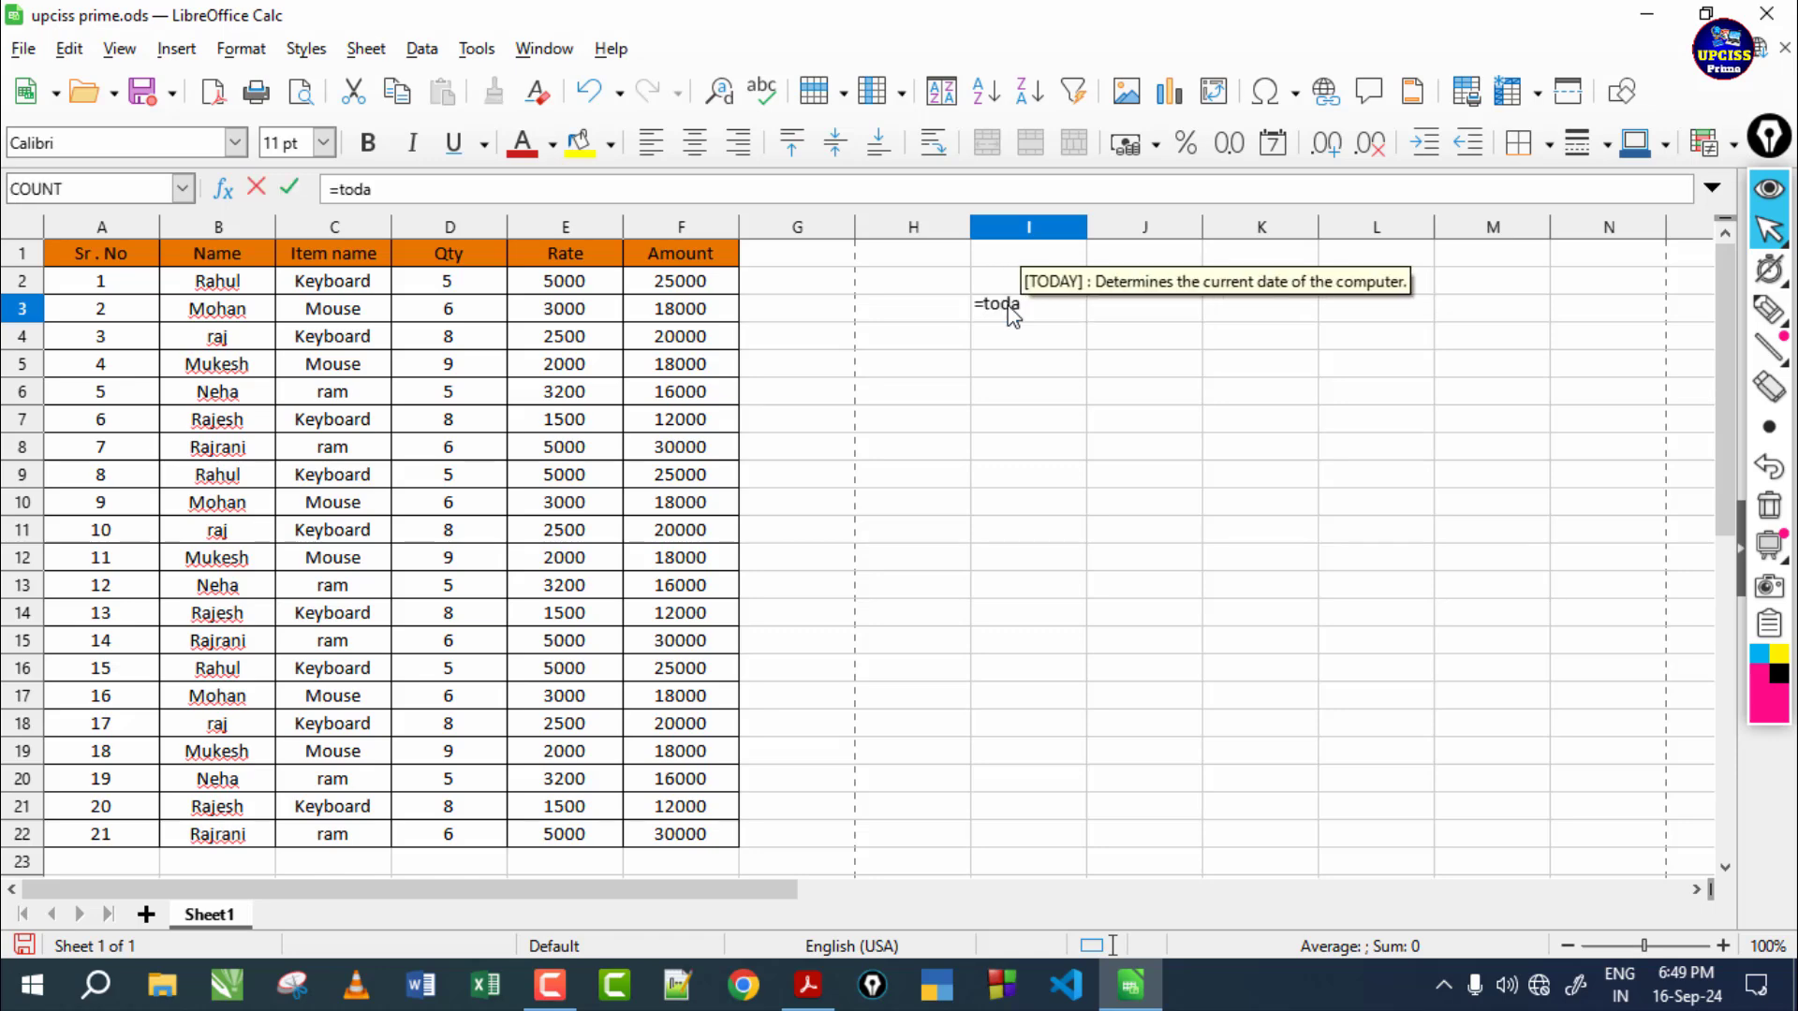
text(y)
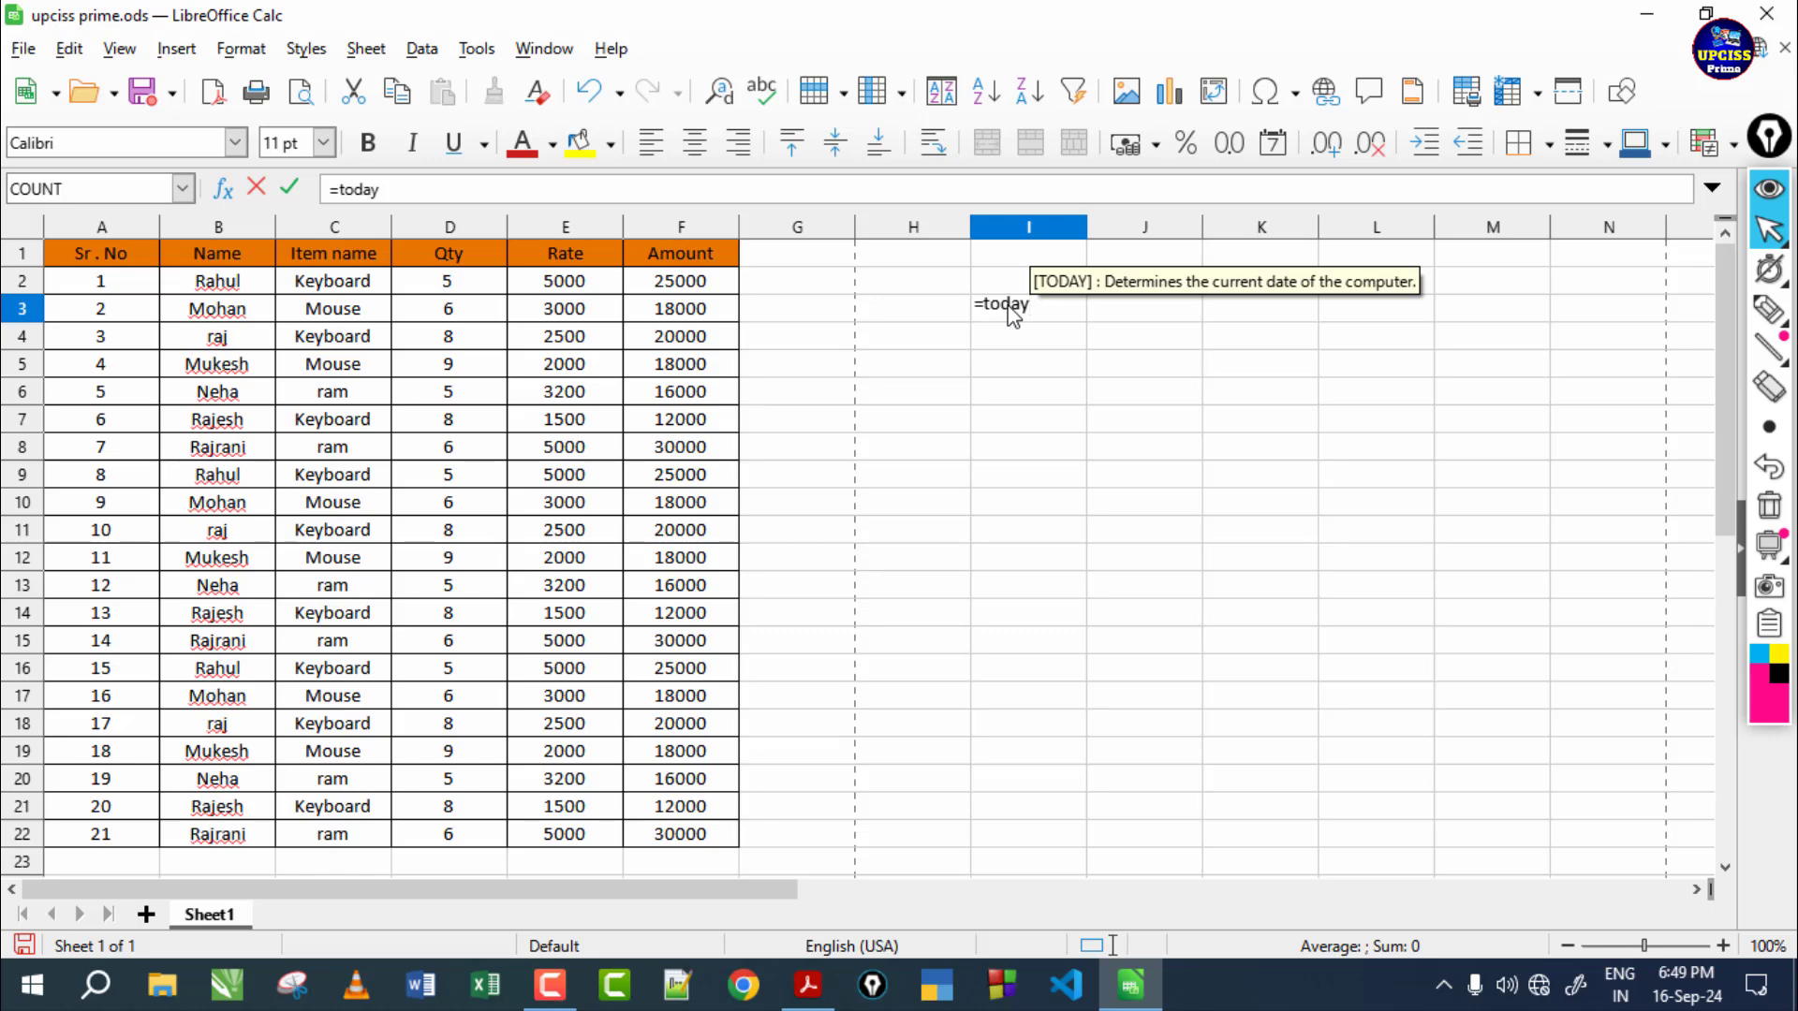
text(()
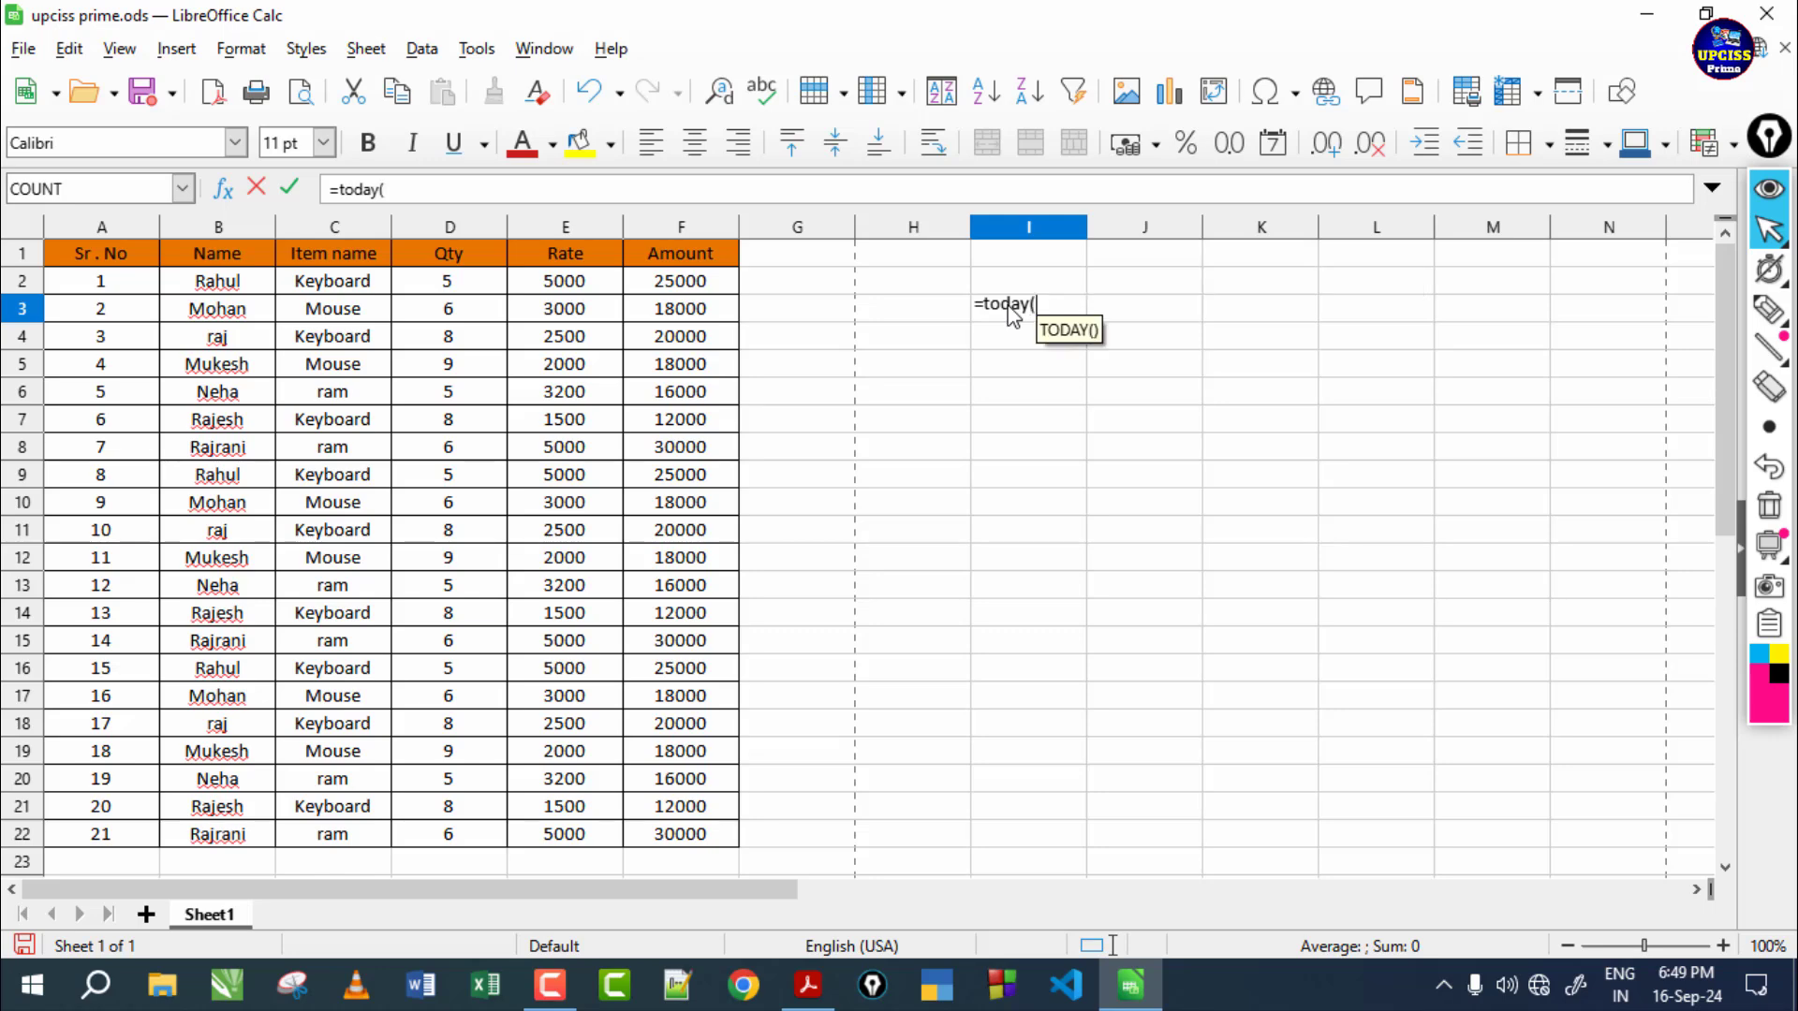
text())
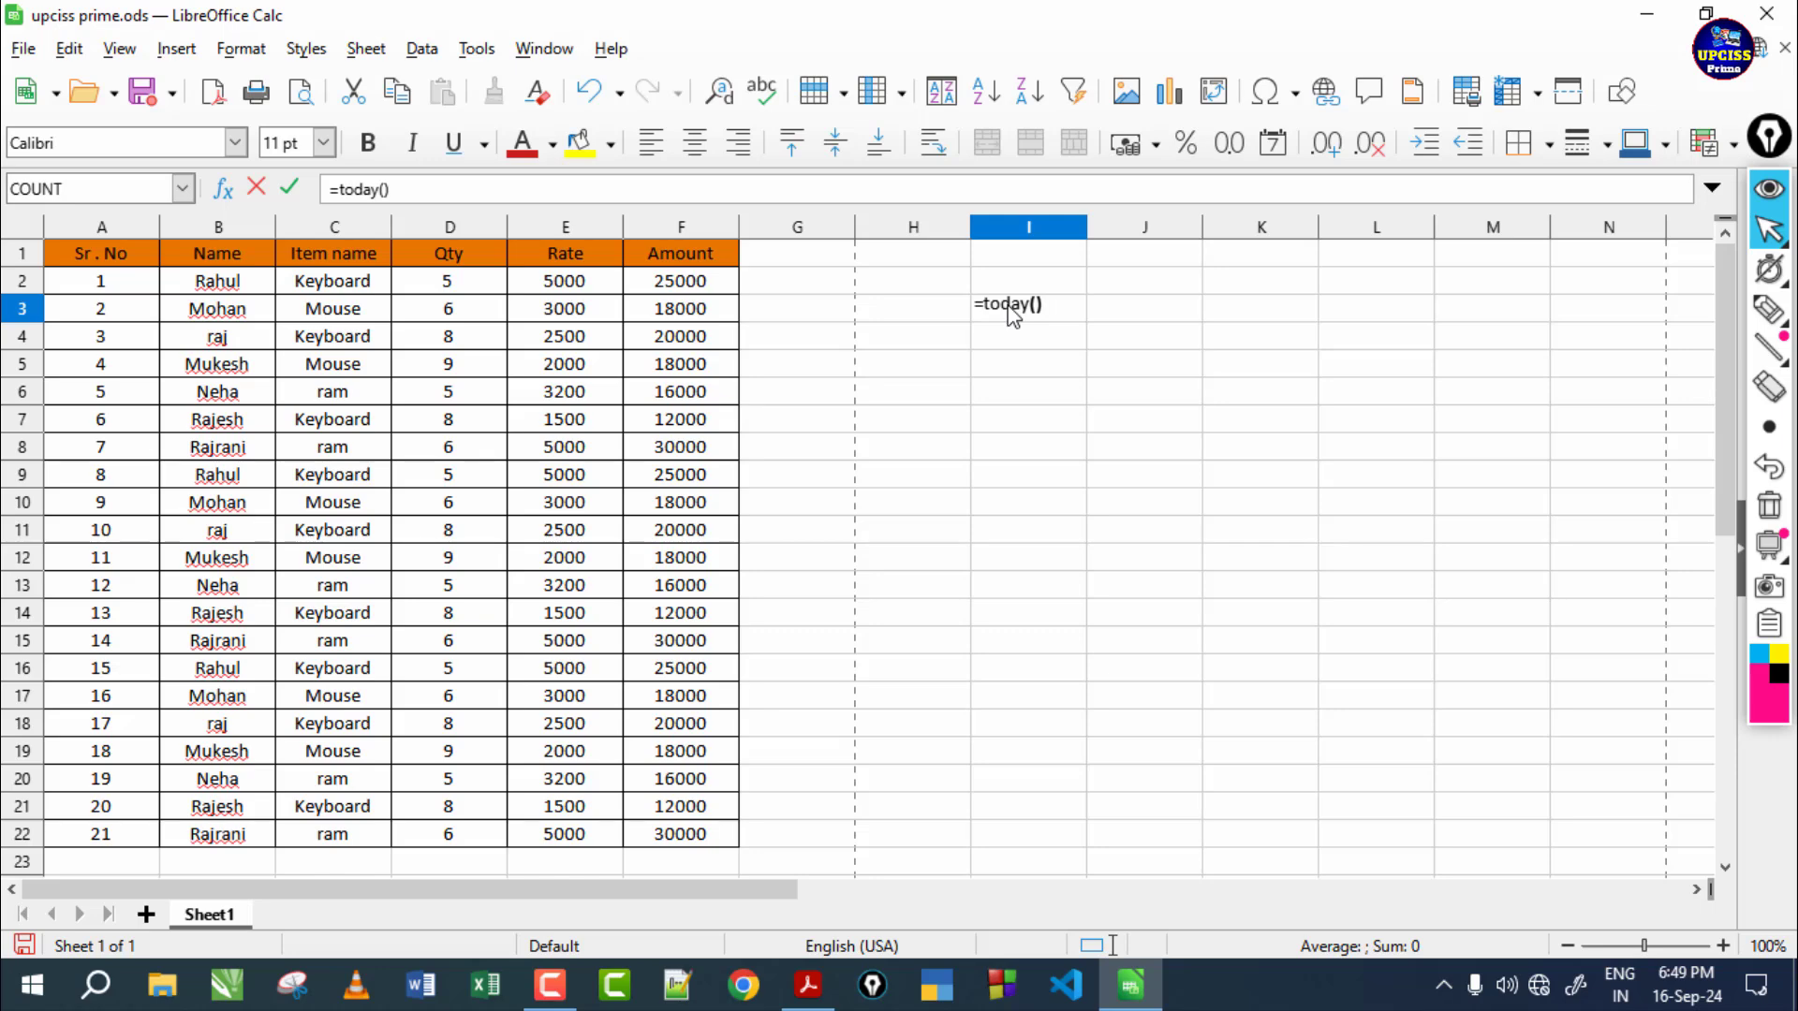
key(Return)
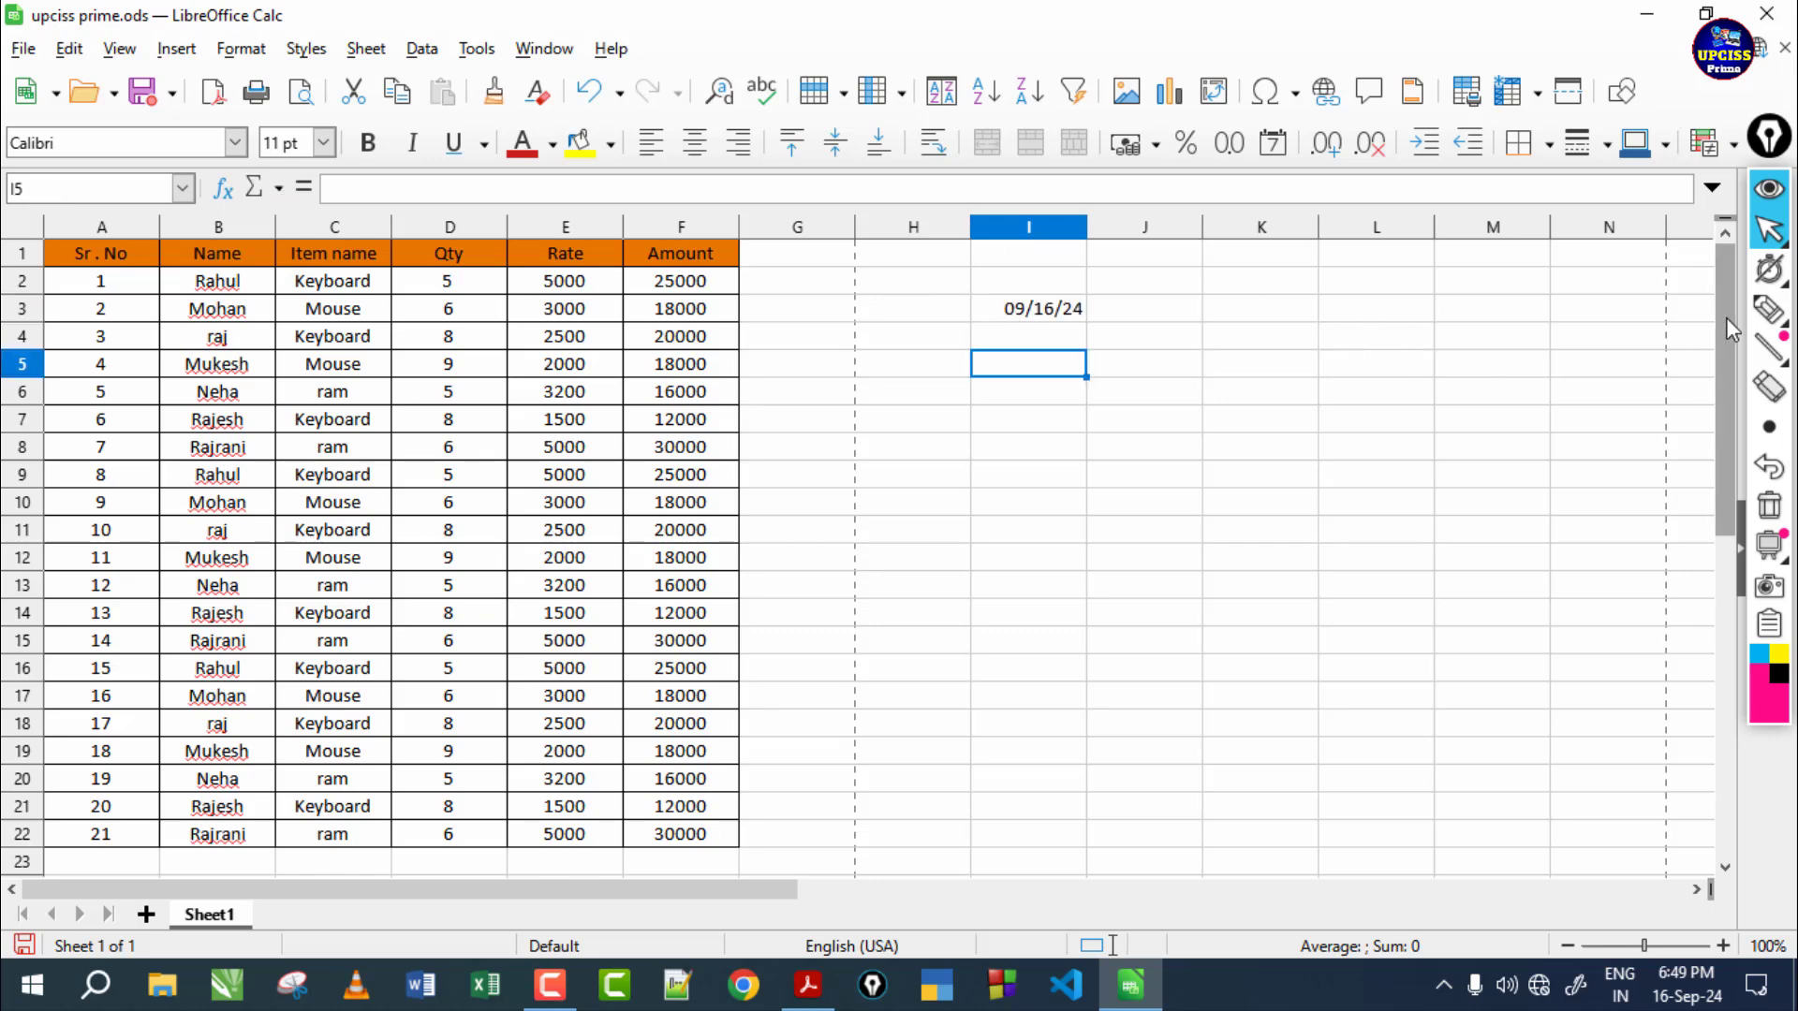
Step: Underline the date in cell I3 with the pen, erase the line, and return to the normal pointer
click(1768, 311)
drag(969, 332, 1107, 332)
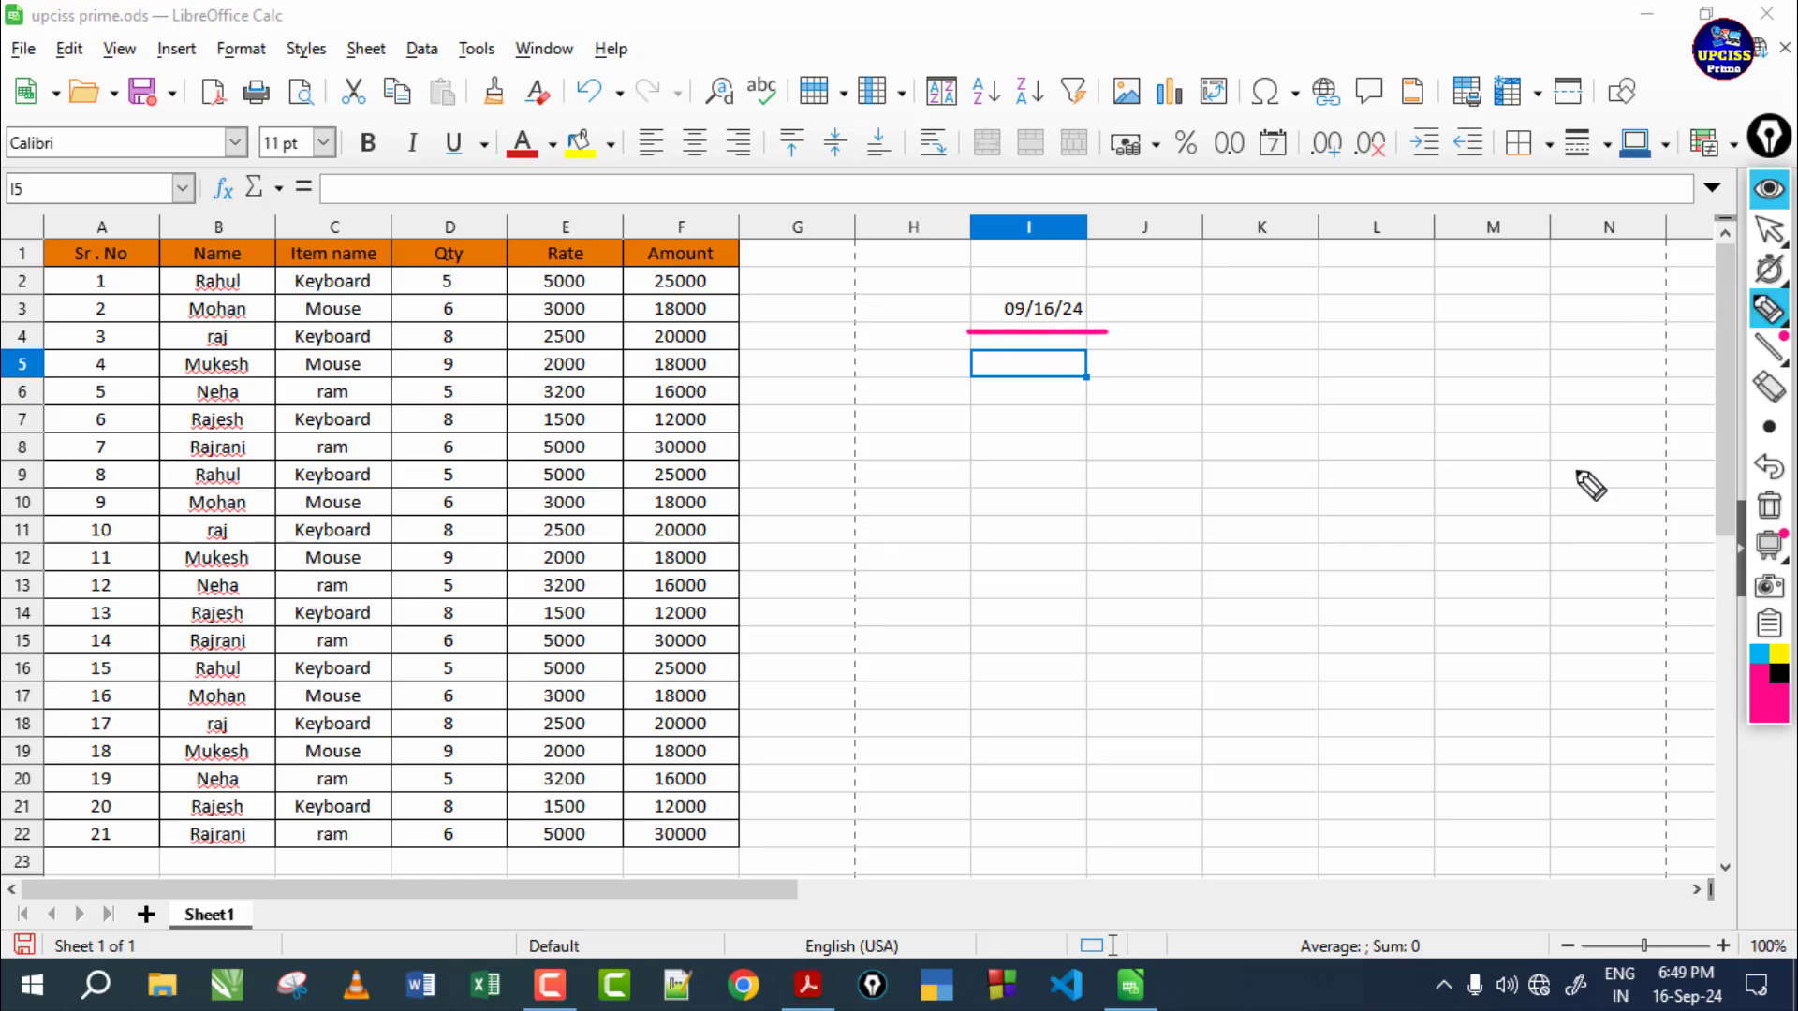
click(1767, 506)
click(1768, 229)
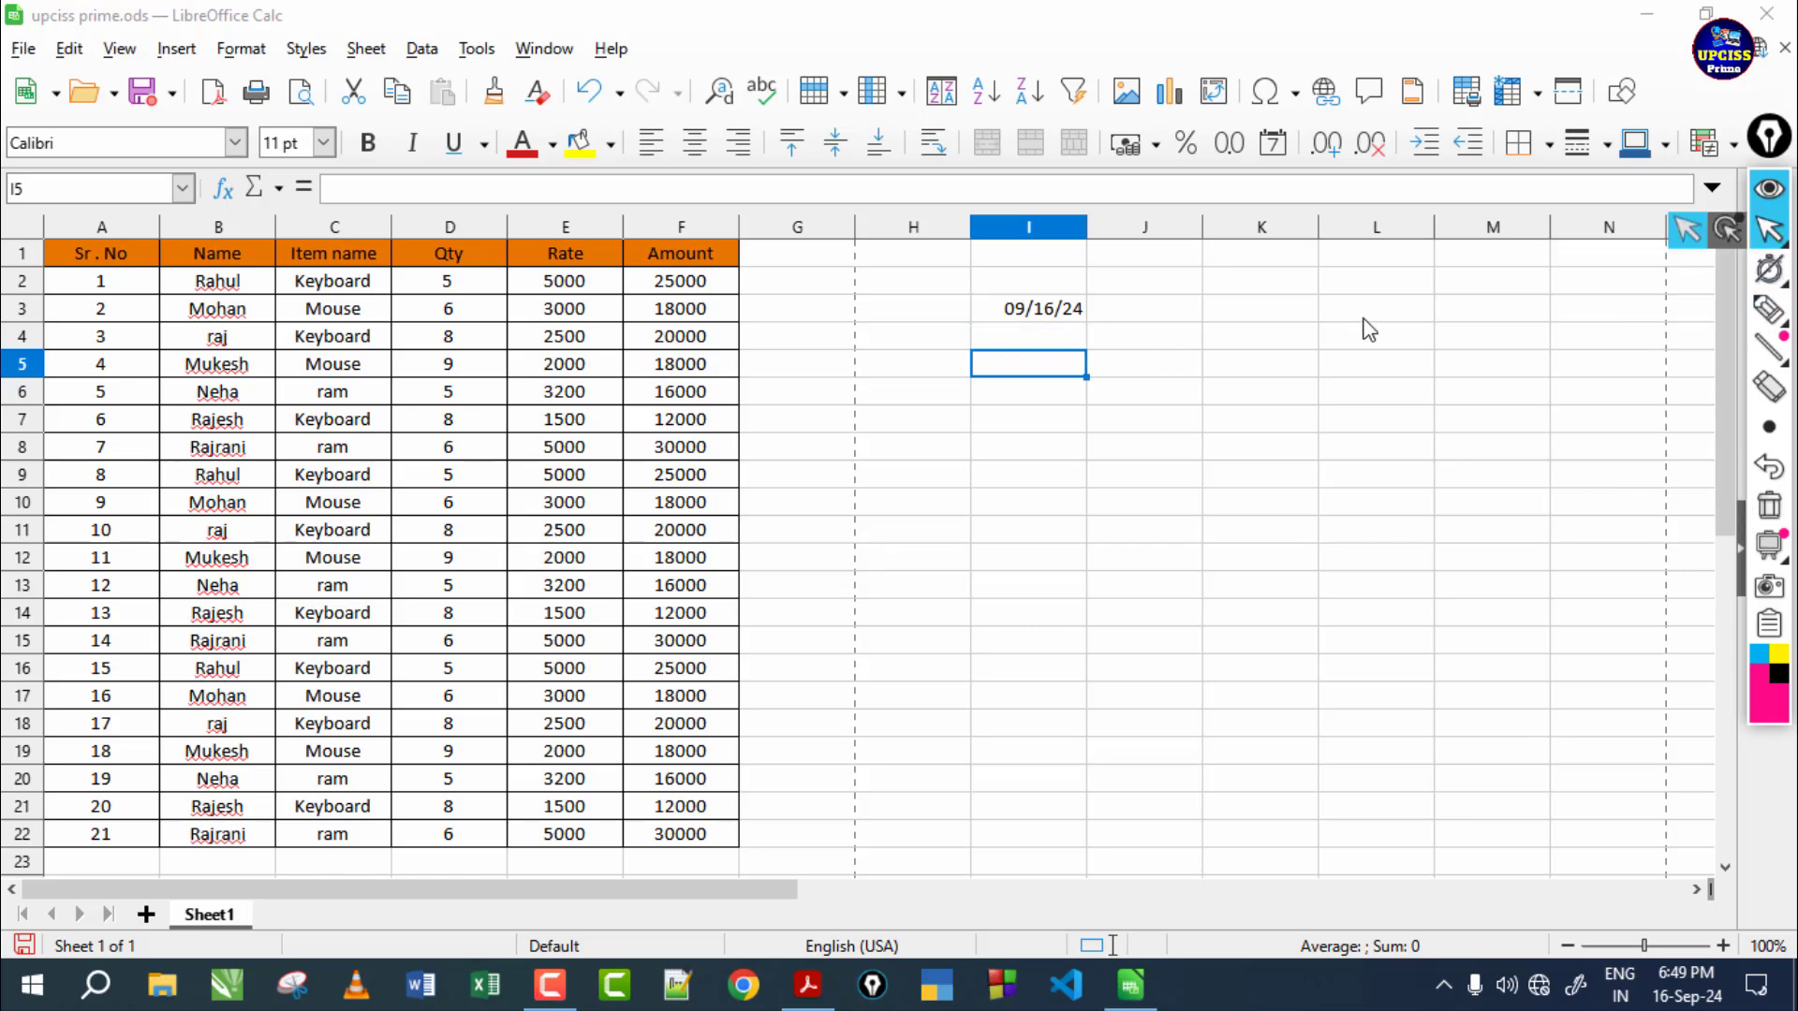
click(1285, 319)
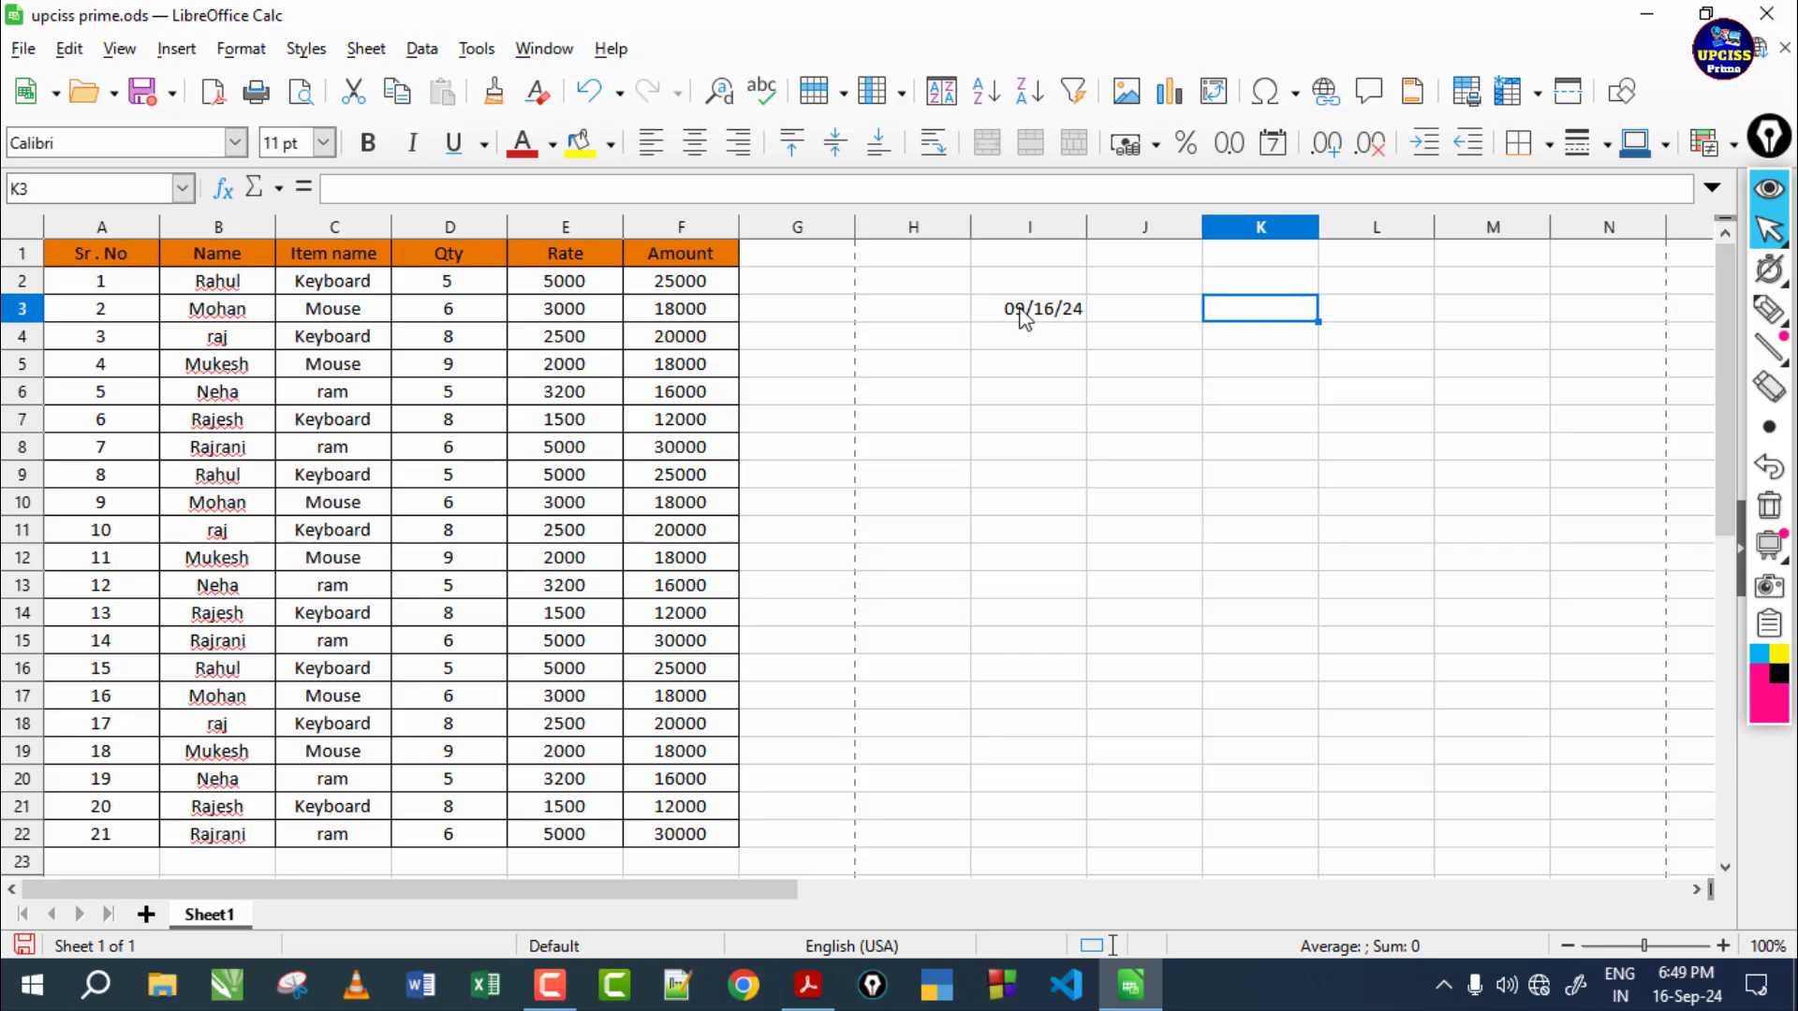
Step: Format cell I3 as a date in the Fri, December 31, 1999 format (NN, MMMM D, YYYY)
click(1059, 317)
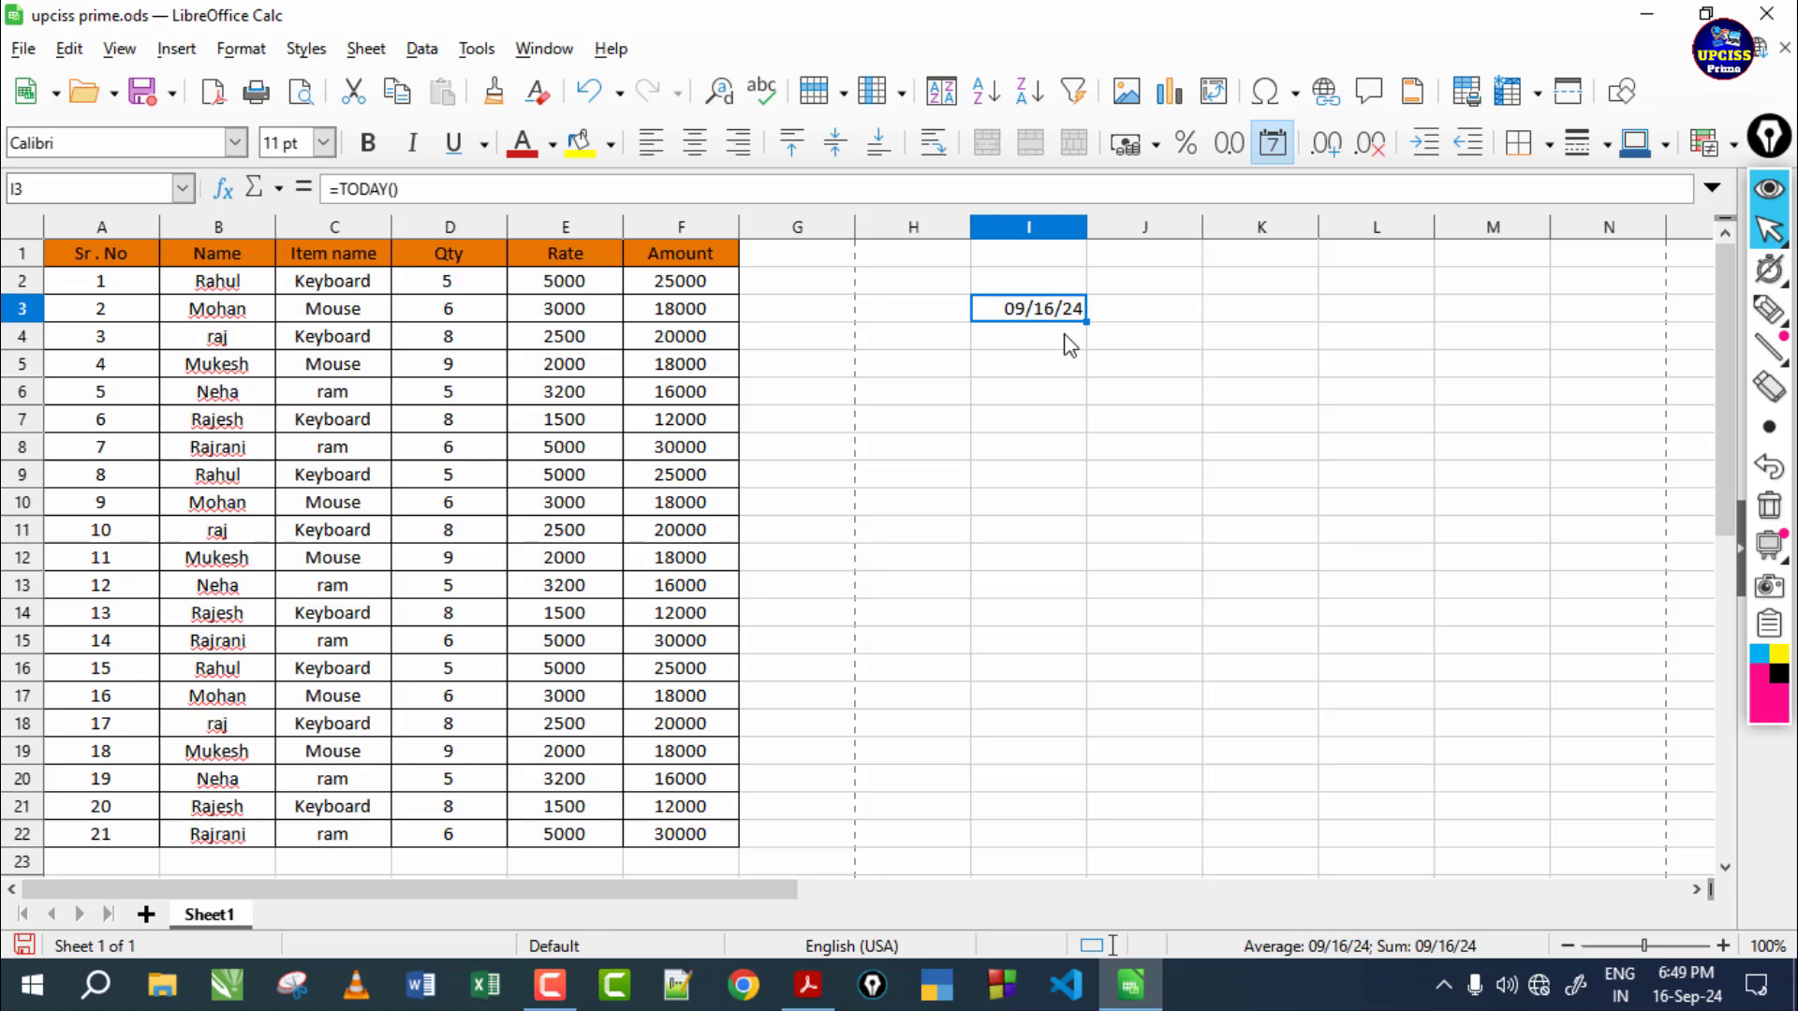
click(261, 55)
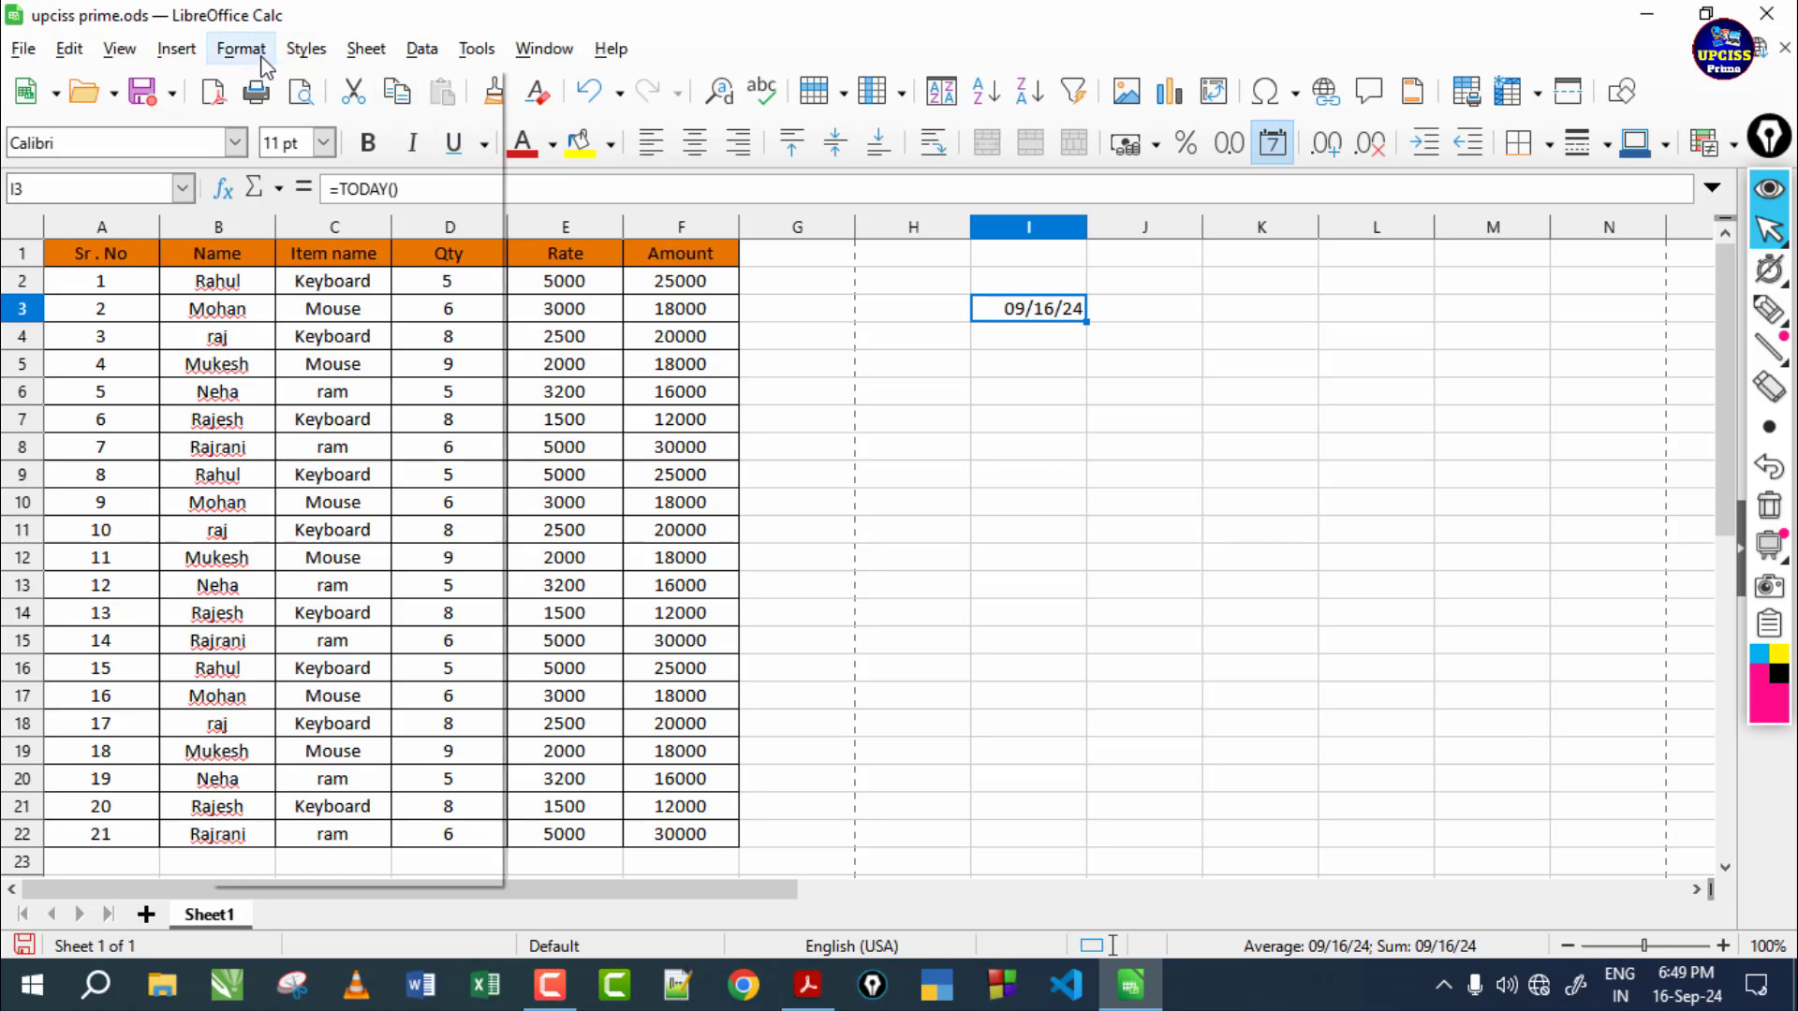
click(279, 240)
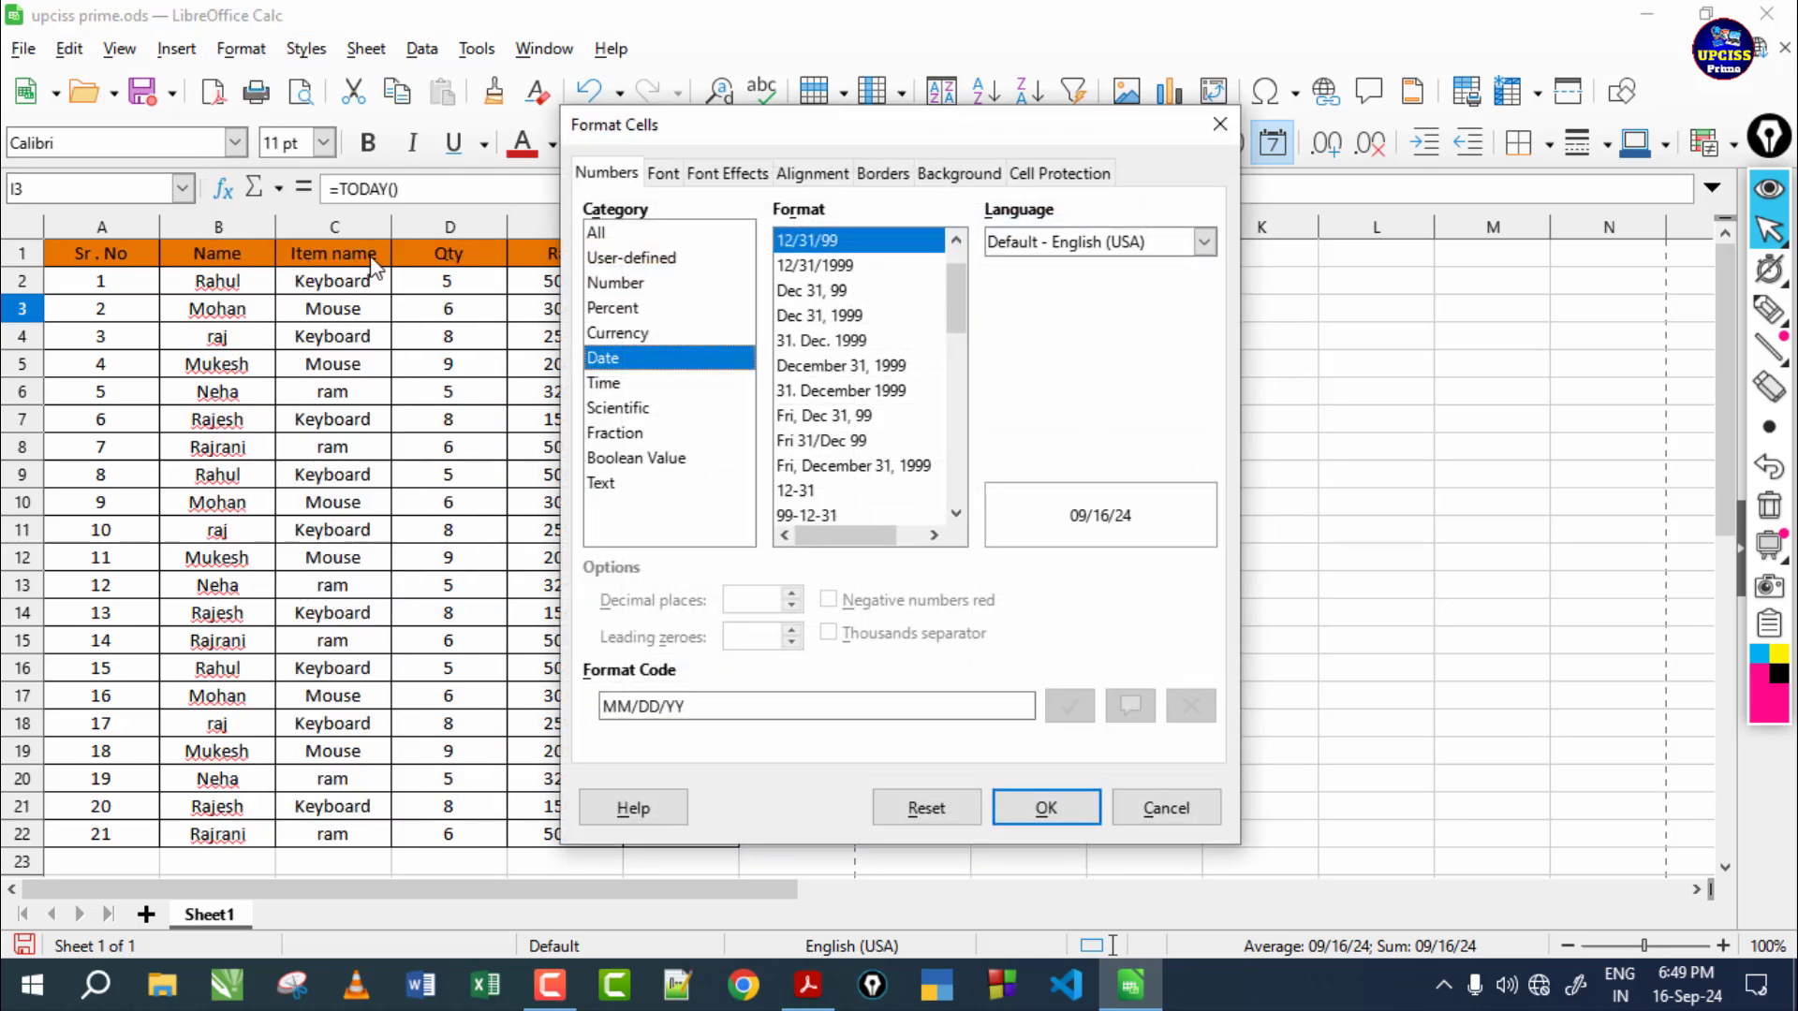
drag(817, 150, 376, 146)
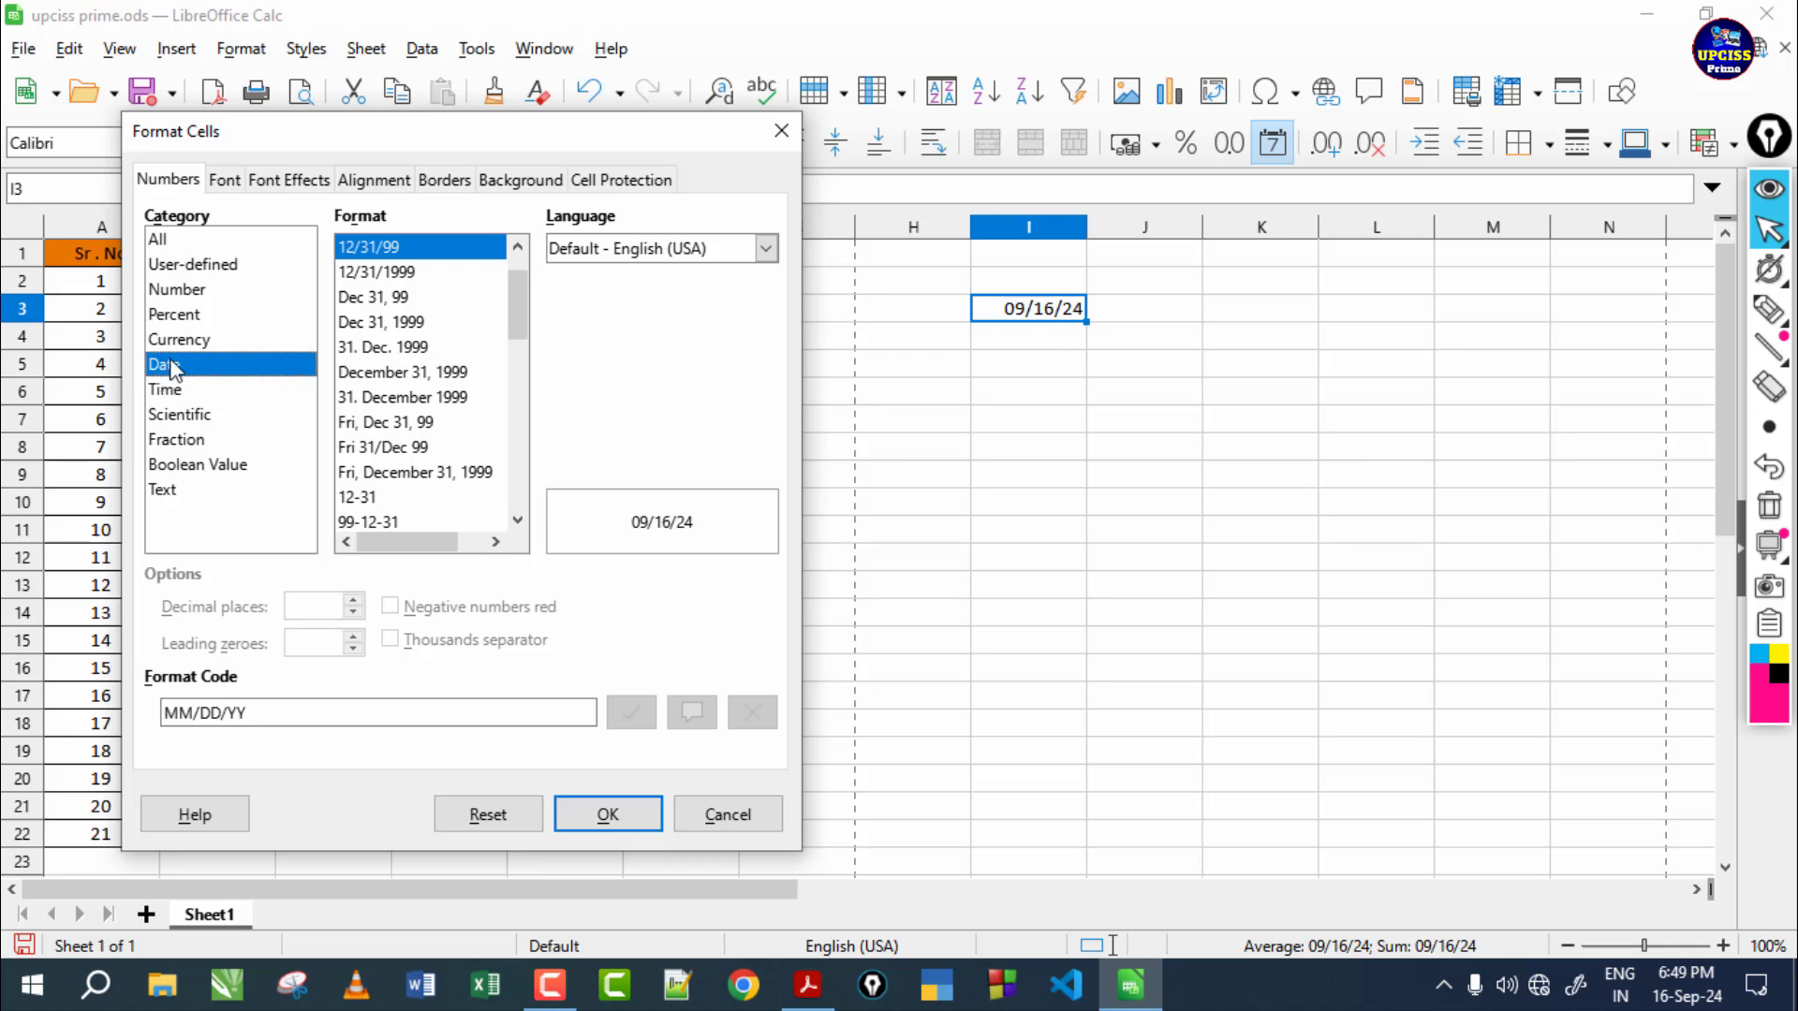
mouse_move(521, 312)
mouse_down()
mouse_move(534, 435)
mouse_move(527, 323)
mouse_up()
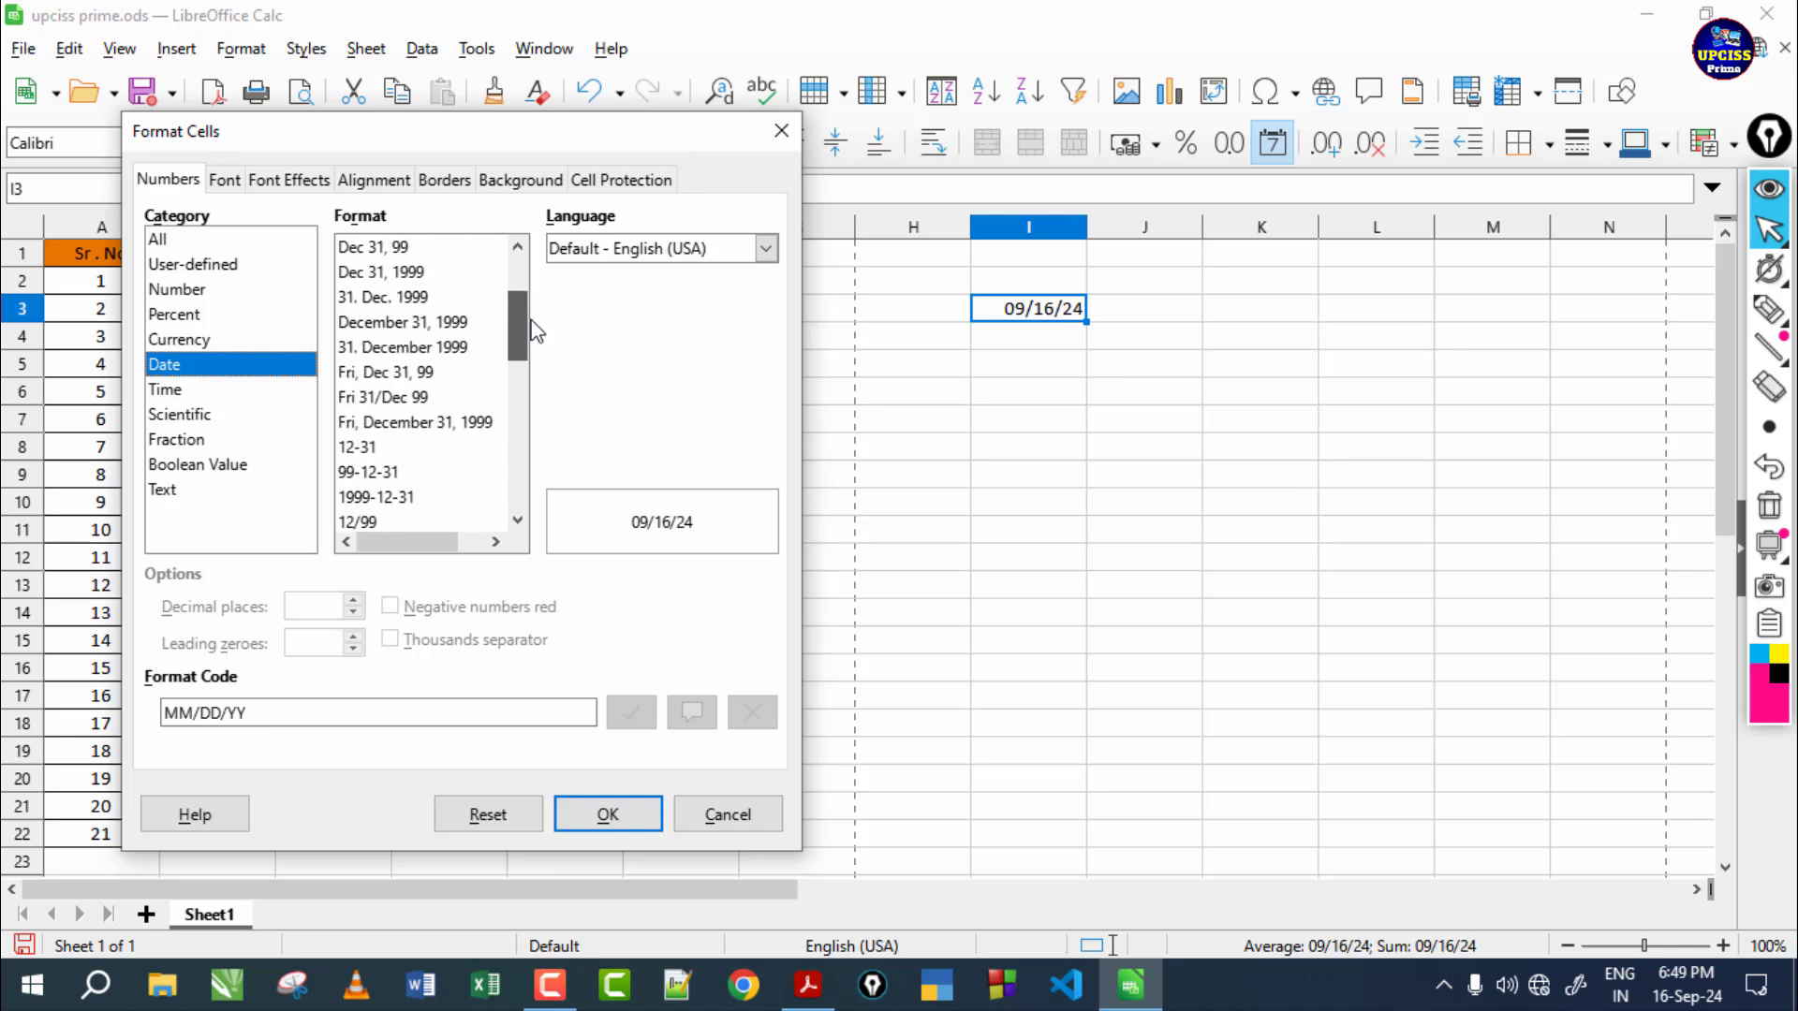
click(404, 429)
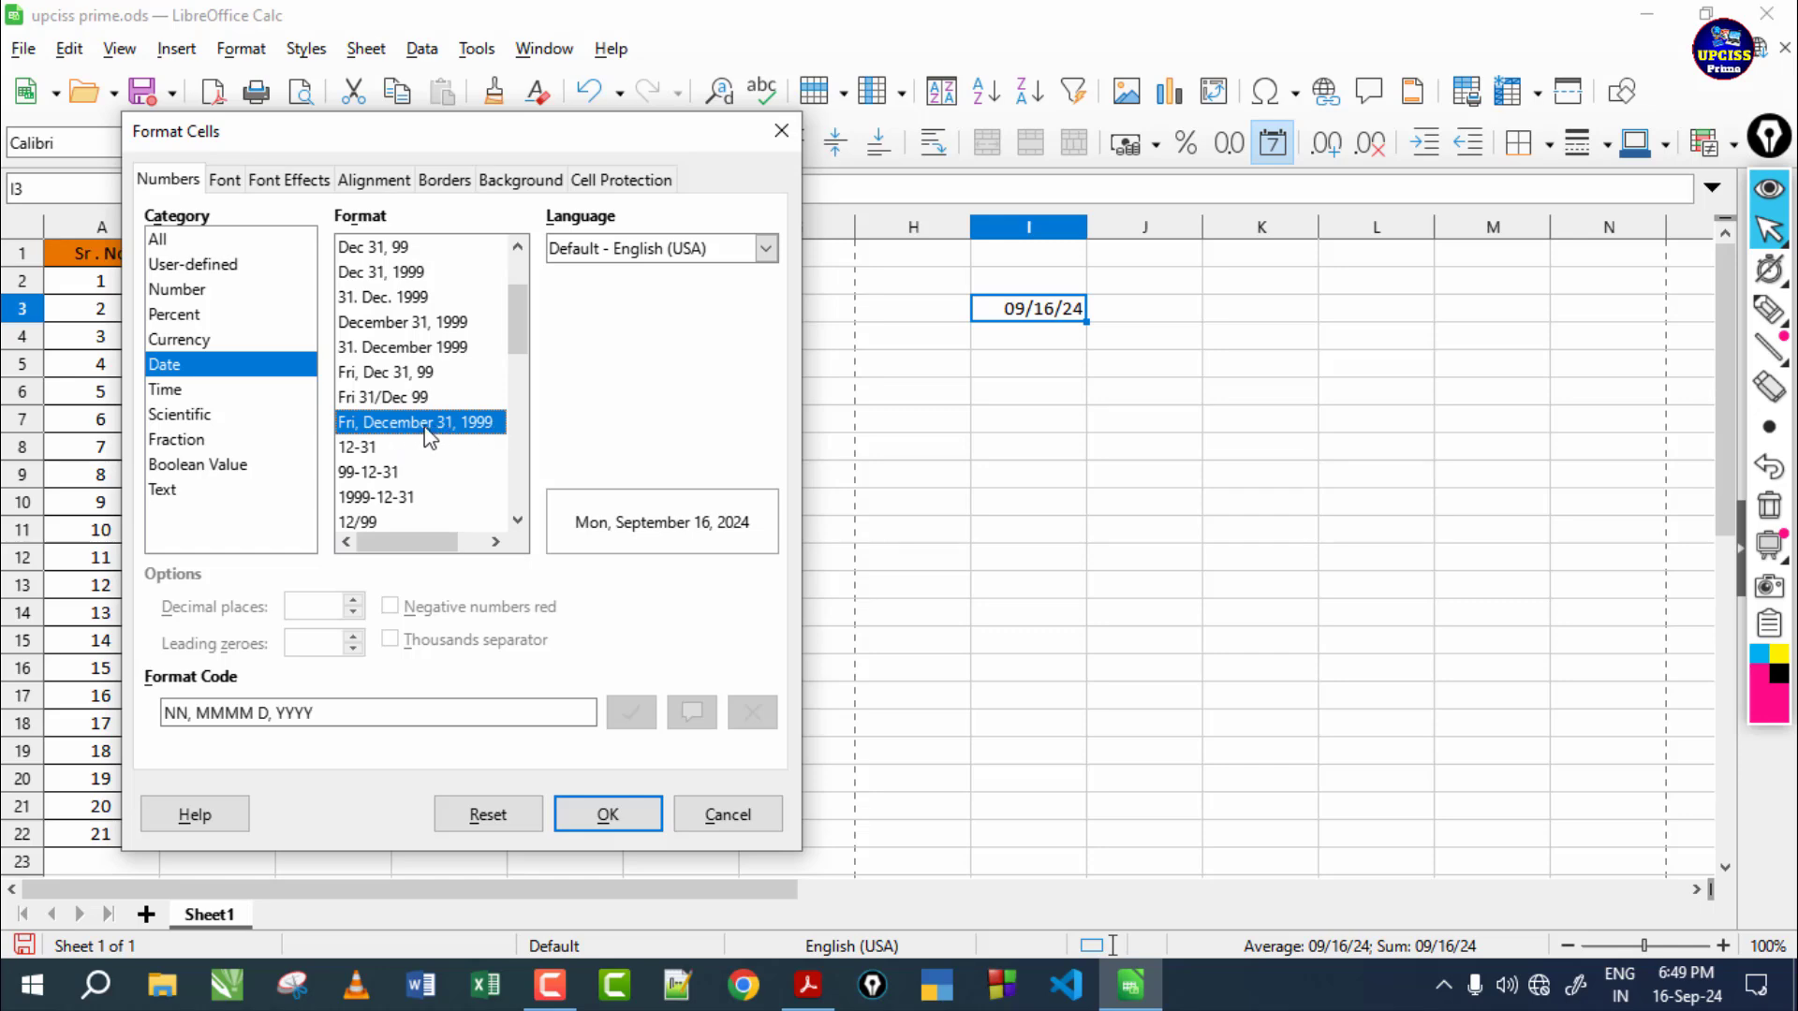
click(605, 814)
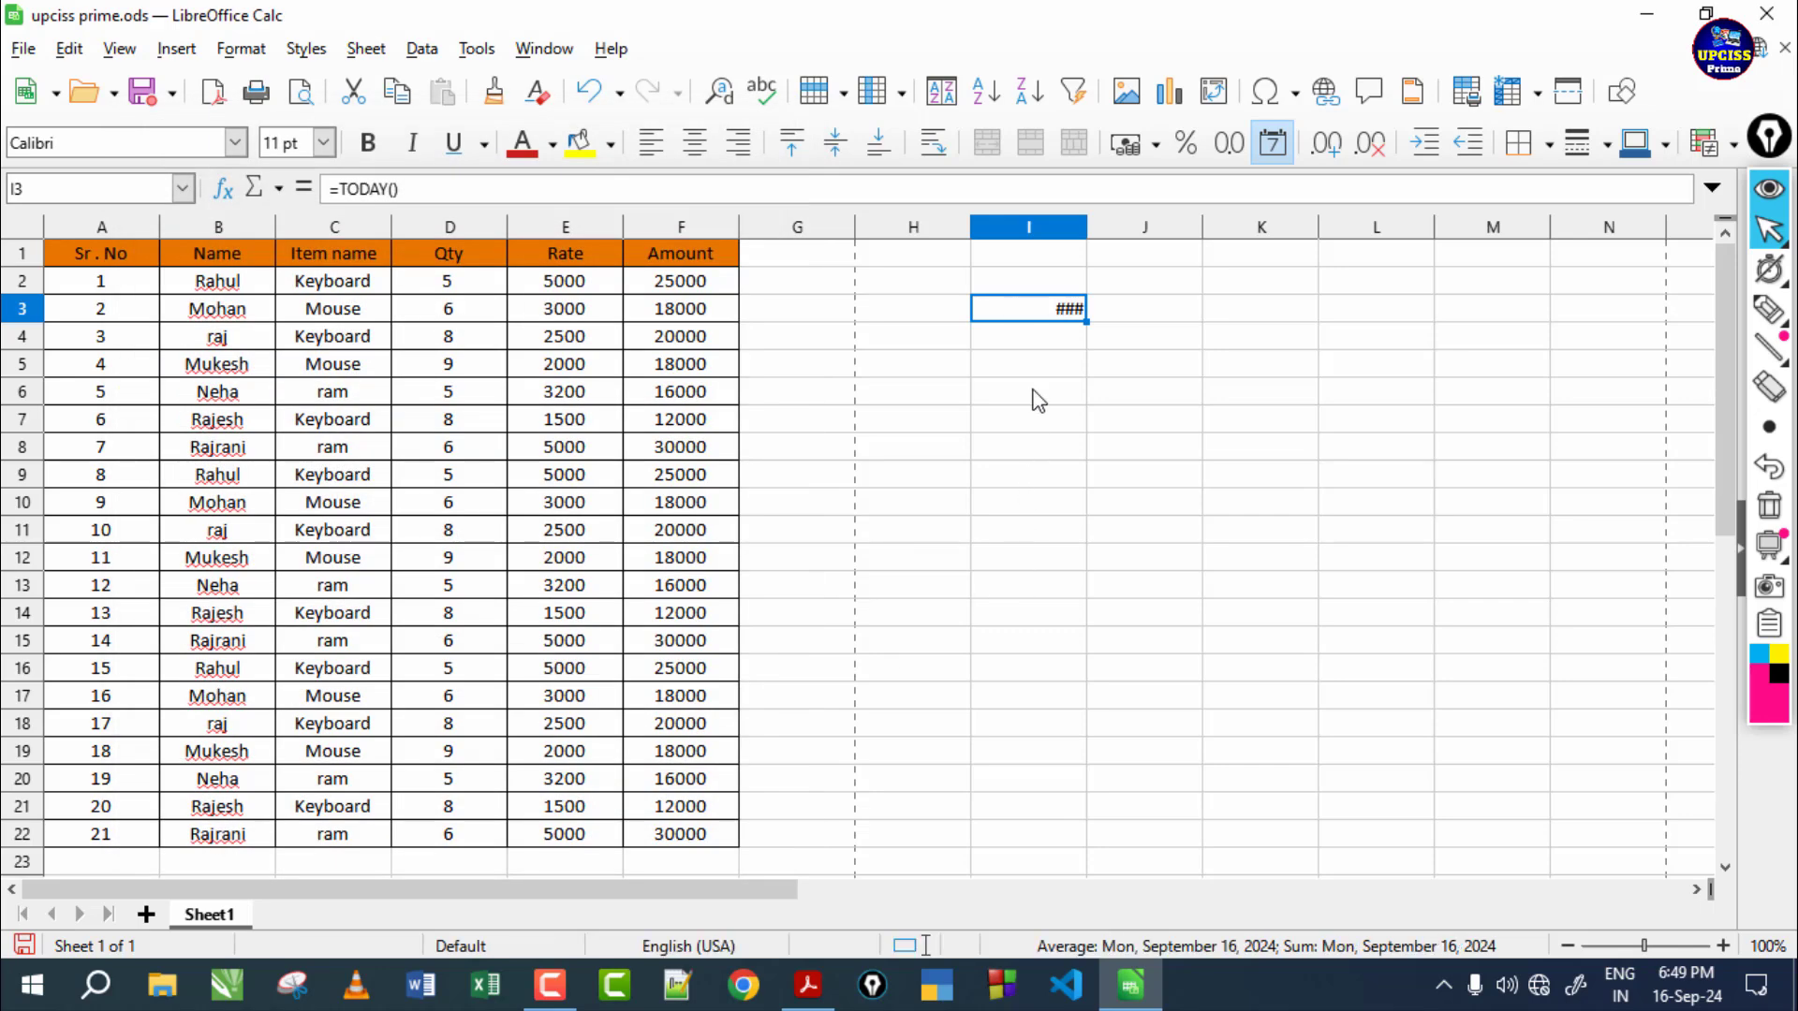
Step: Underline the ### in cell I3 with the pen, erase the line, and return to the normal pointer
click(1028, 335)
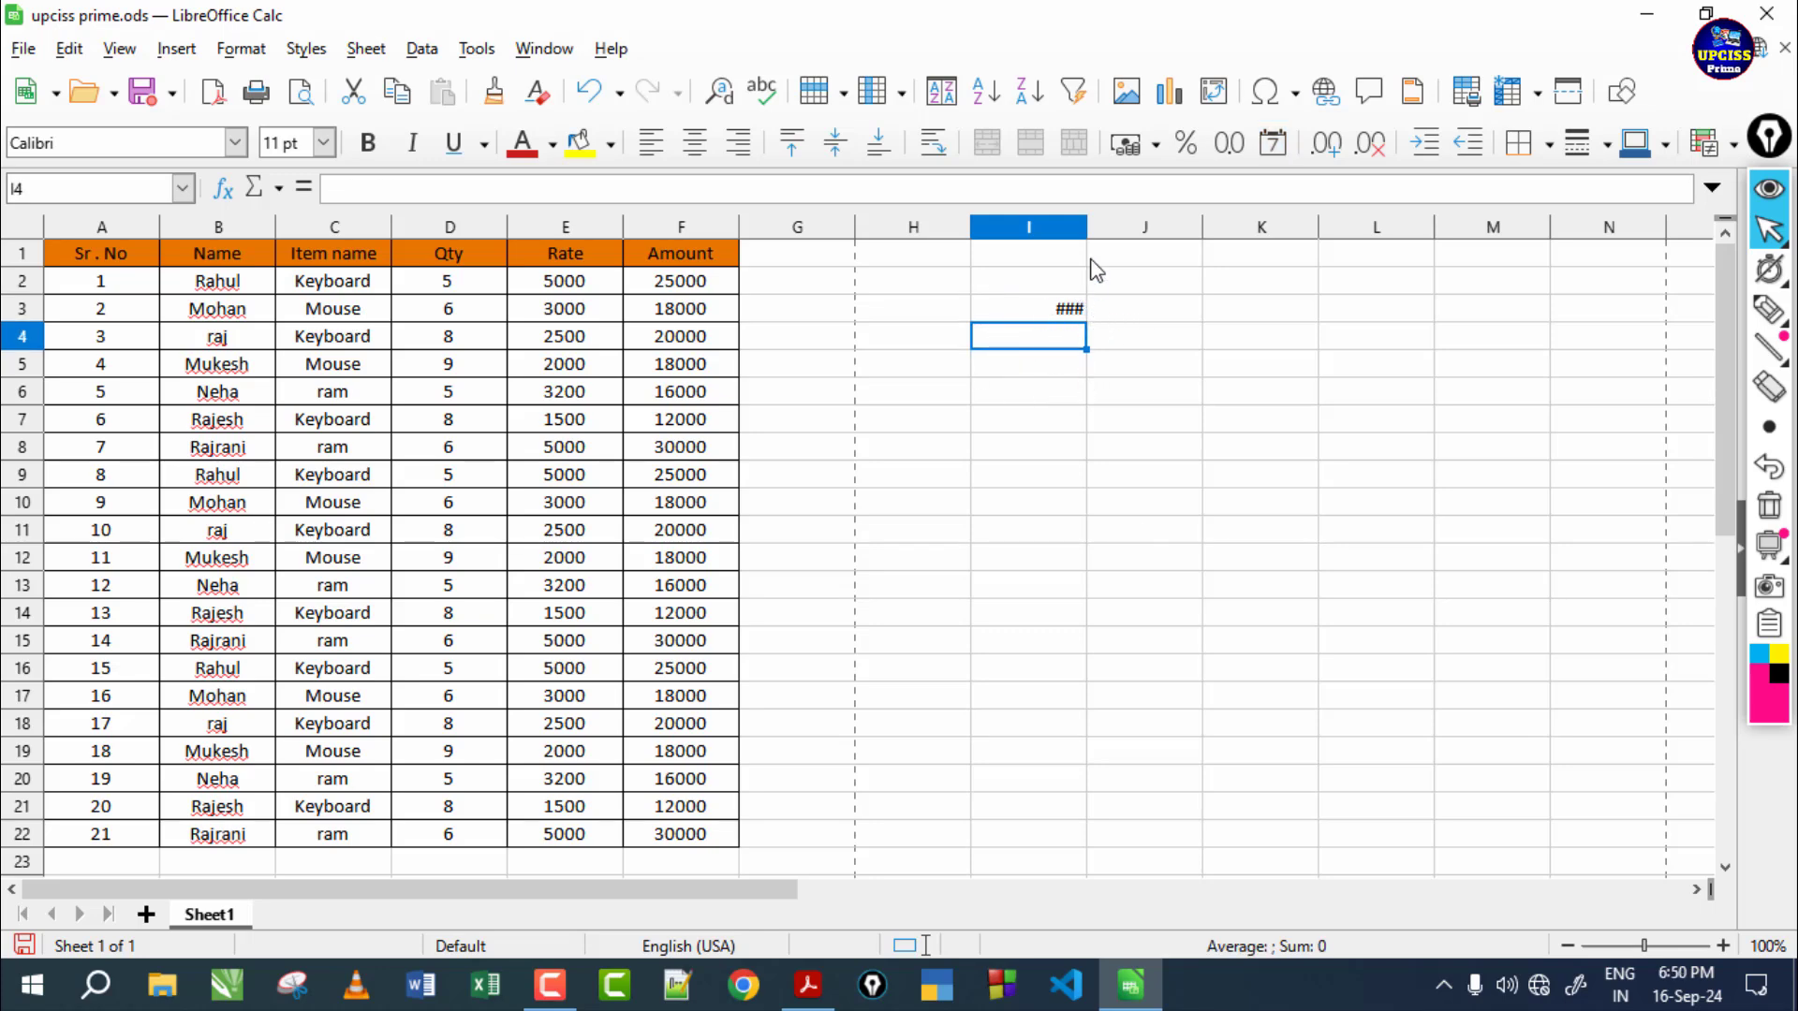
click(1769, 309)
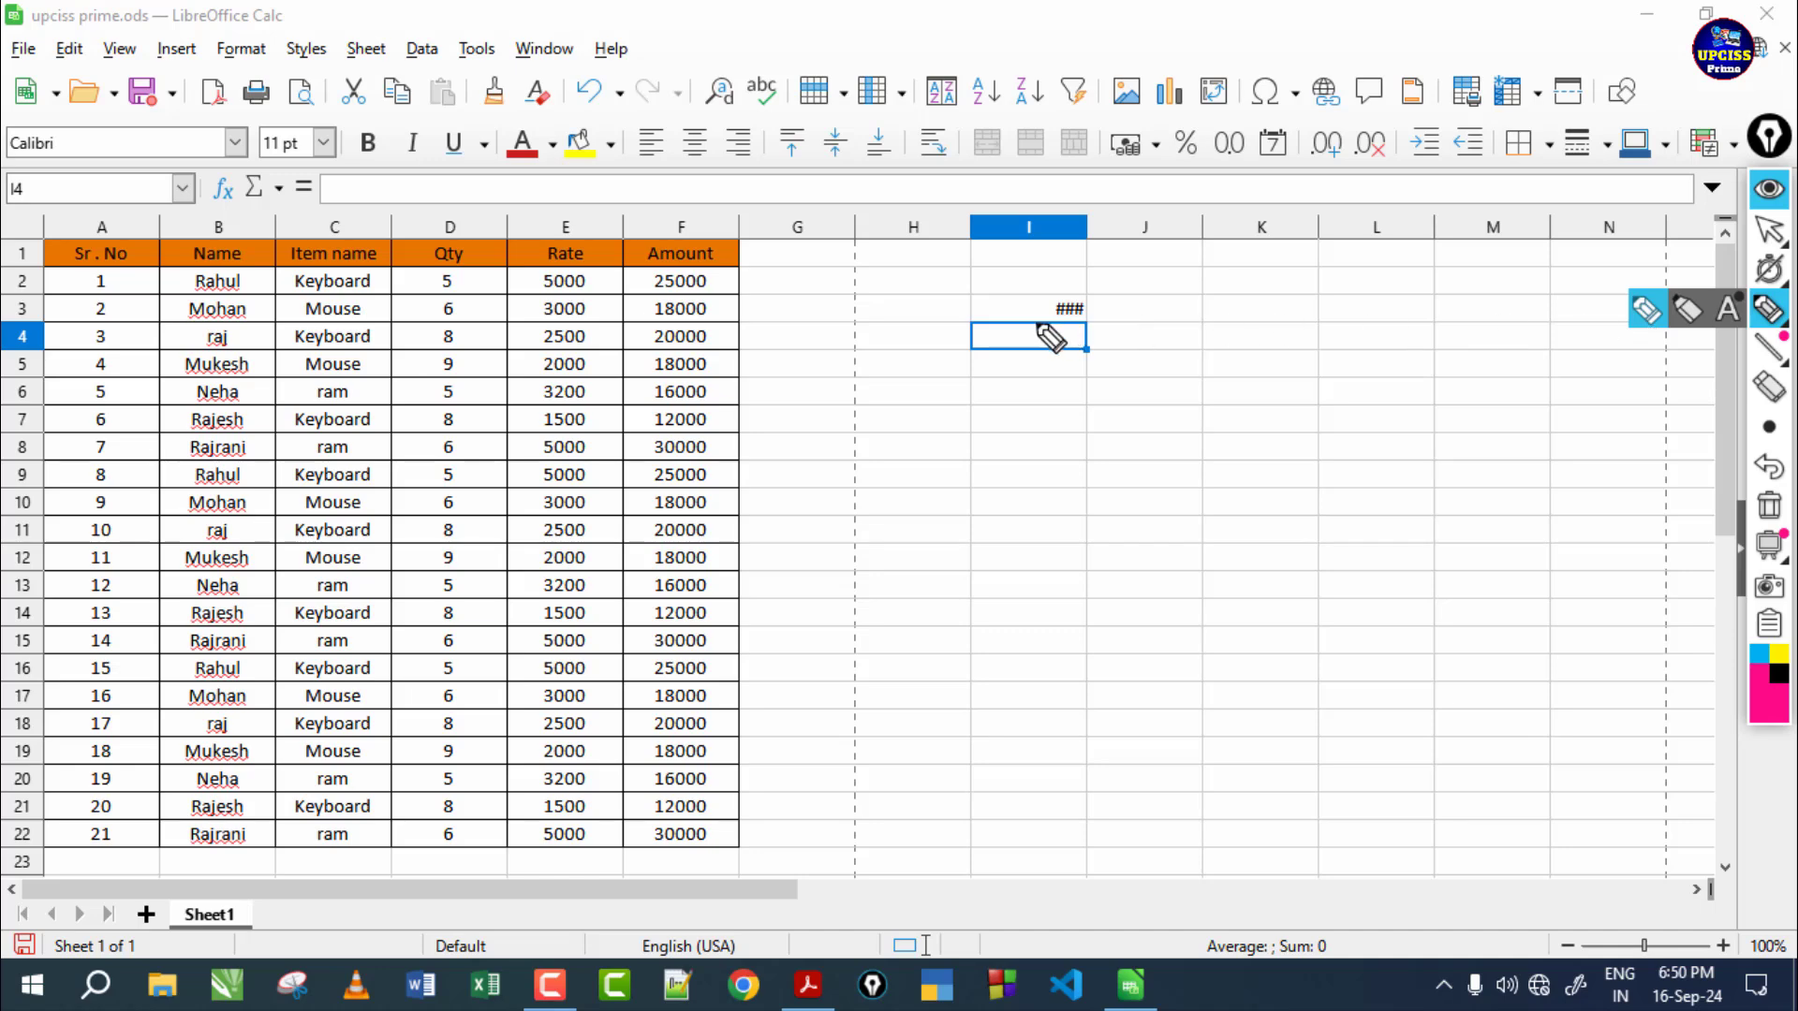
drag(927, 327, 1149, 327)
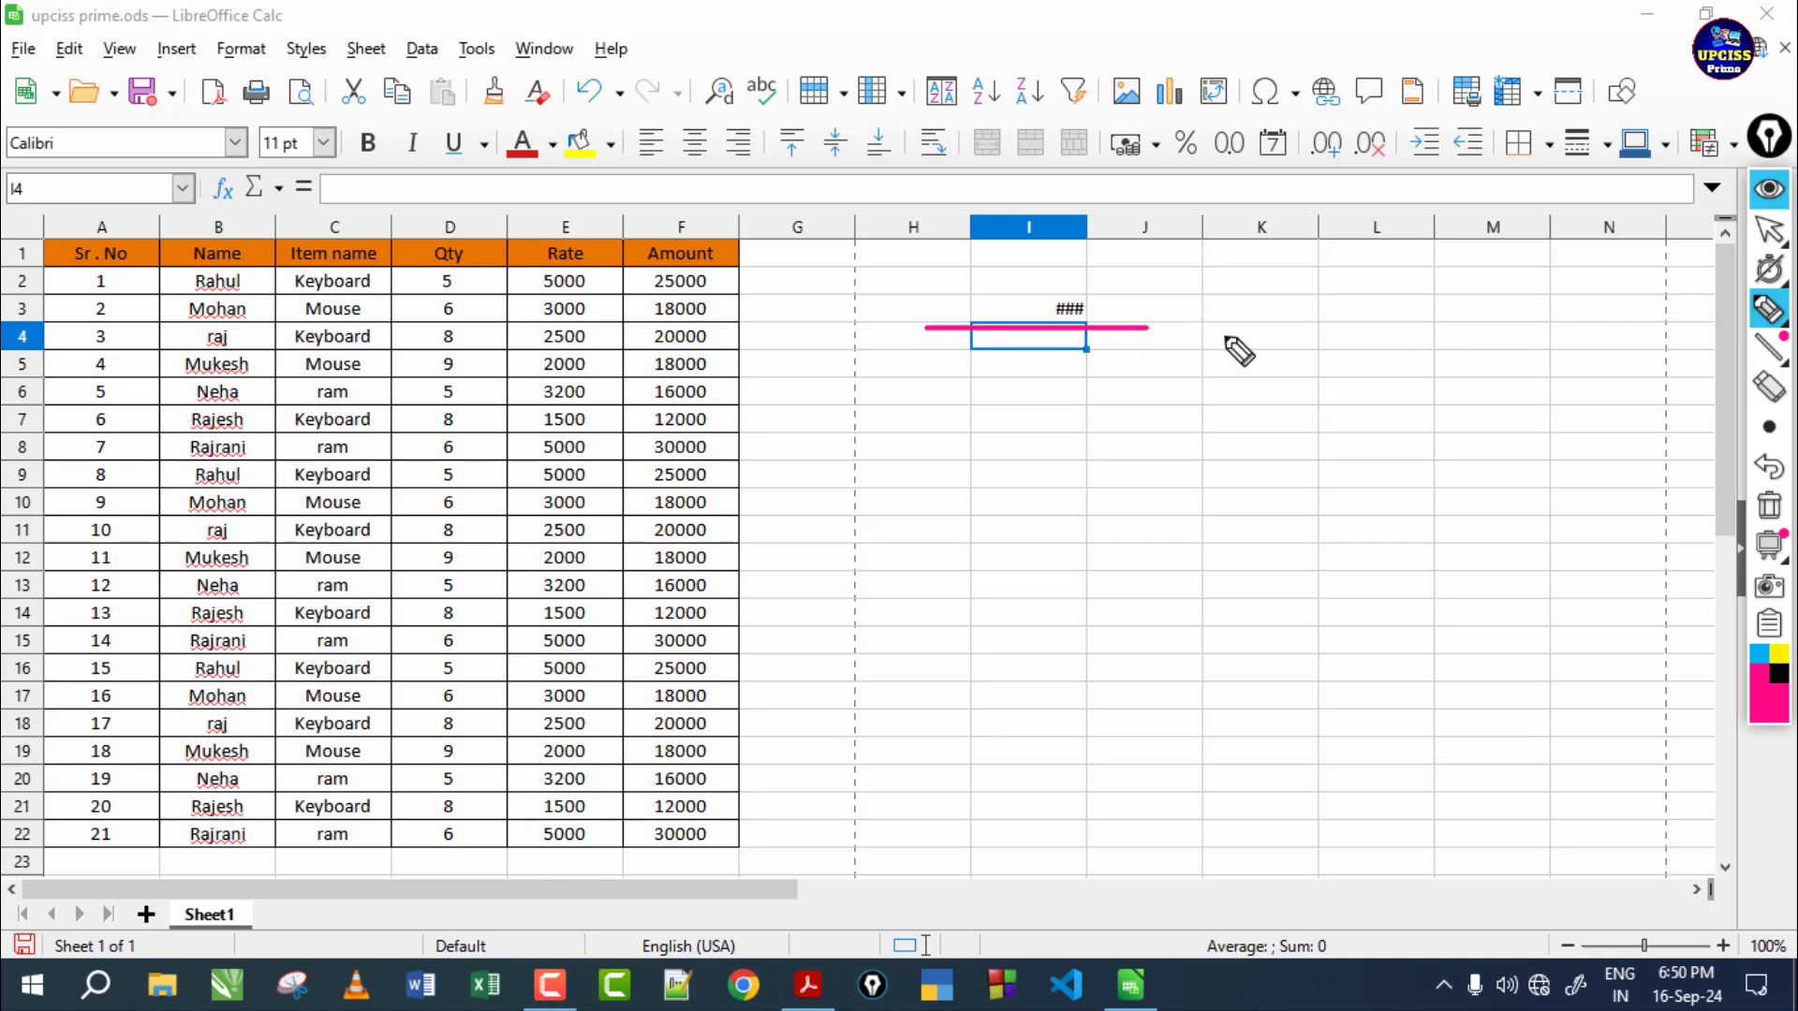
click(1757, 495)
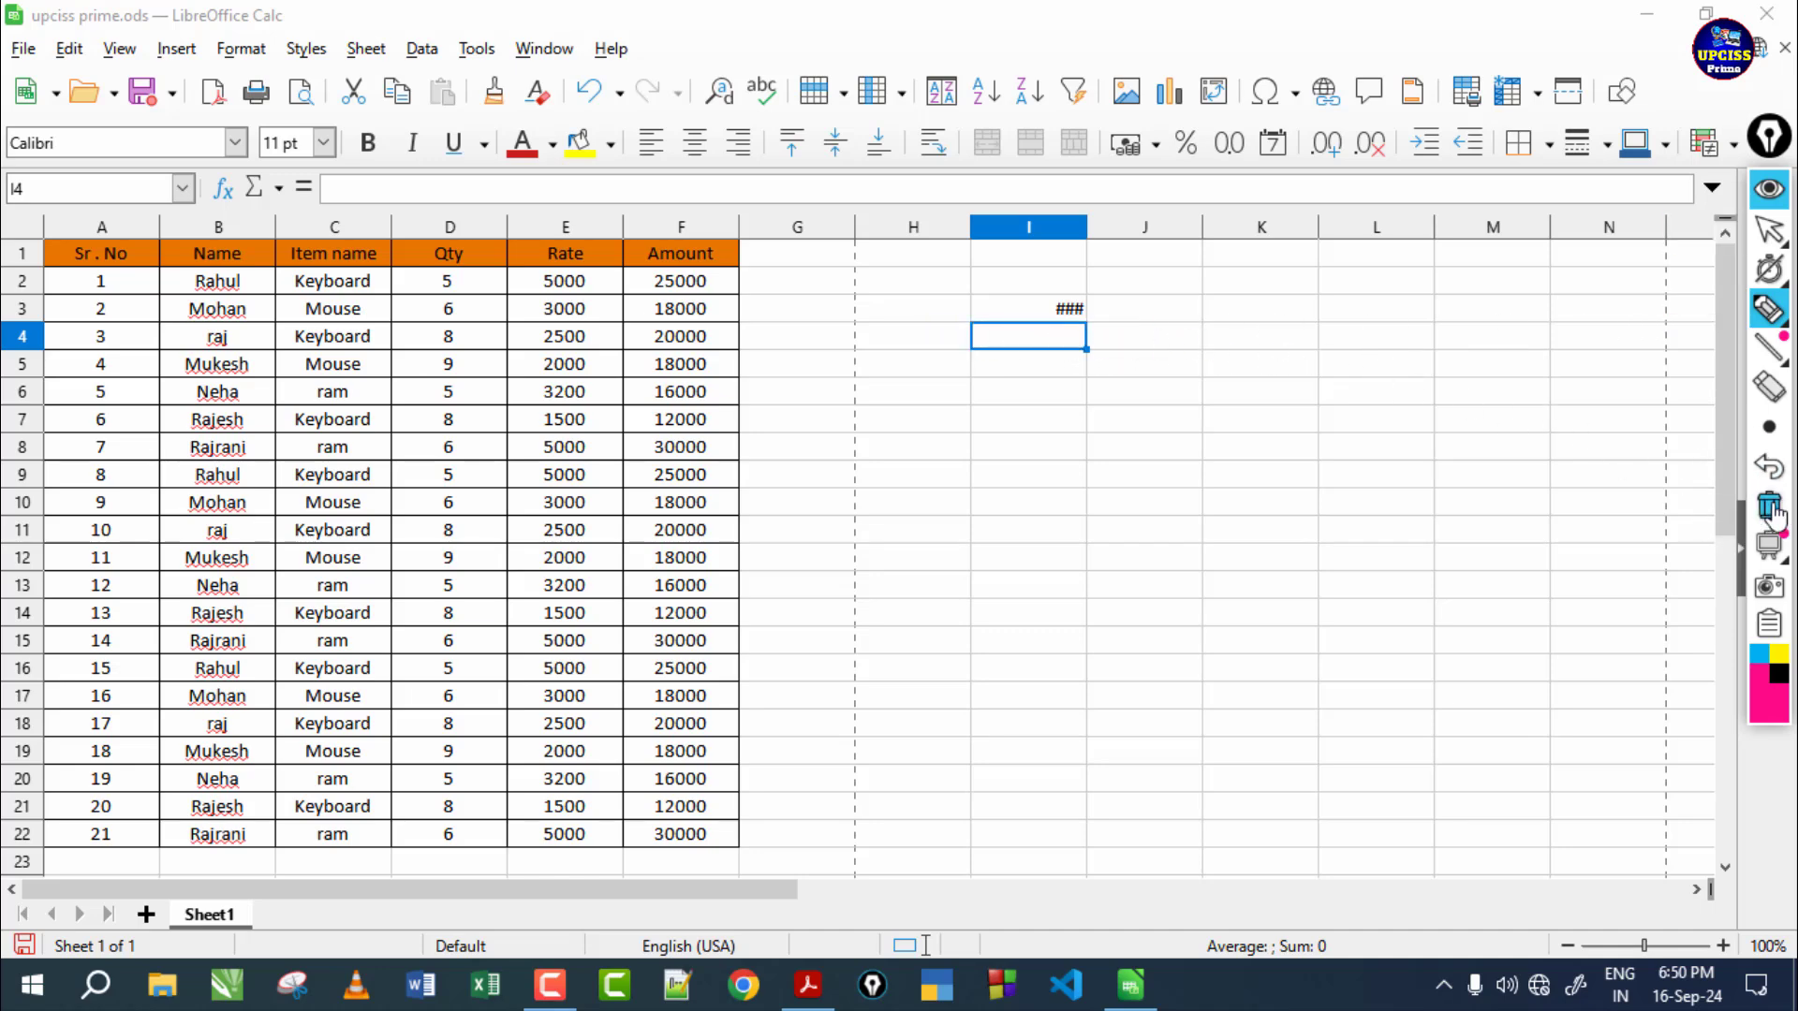
mouse_move(1773, 281)
click(1769, 232)
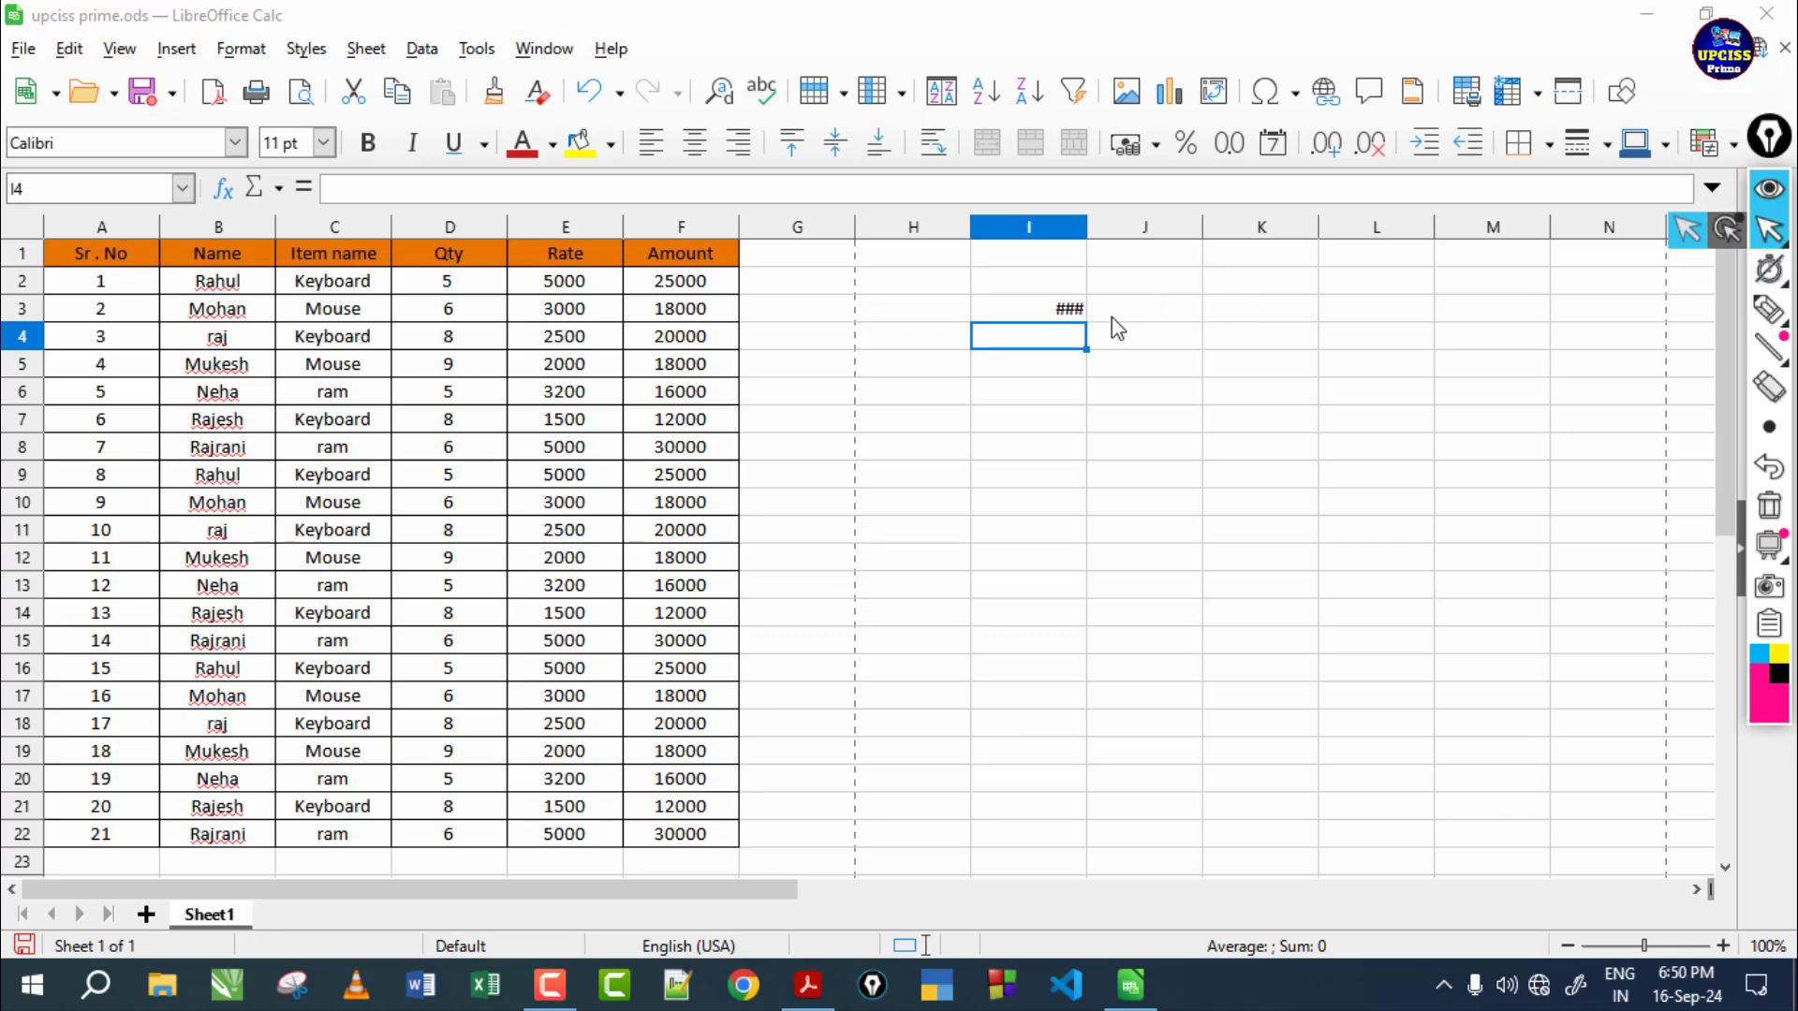
Step: Widen column I until the full date in I3 fits, and select cell I4
click(1116, 336)
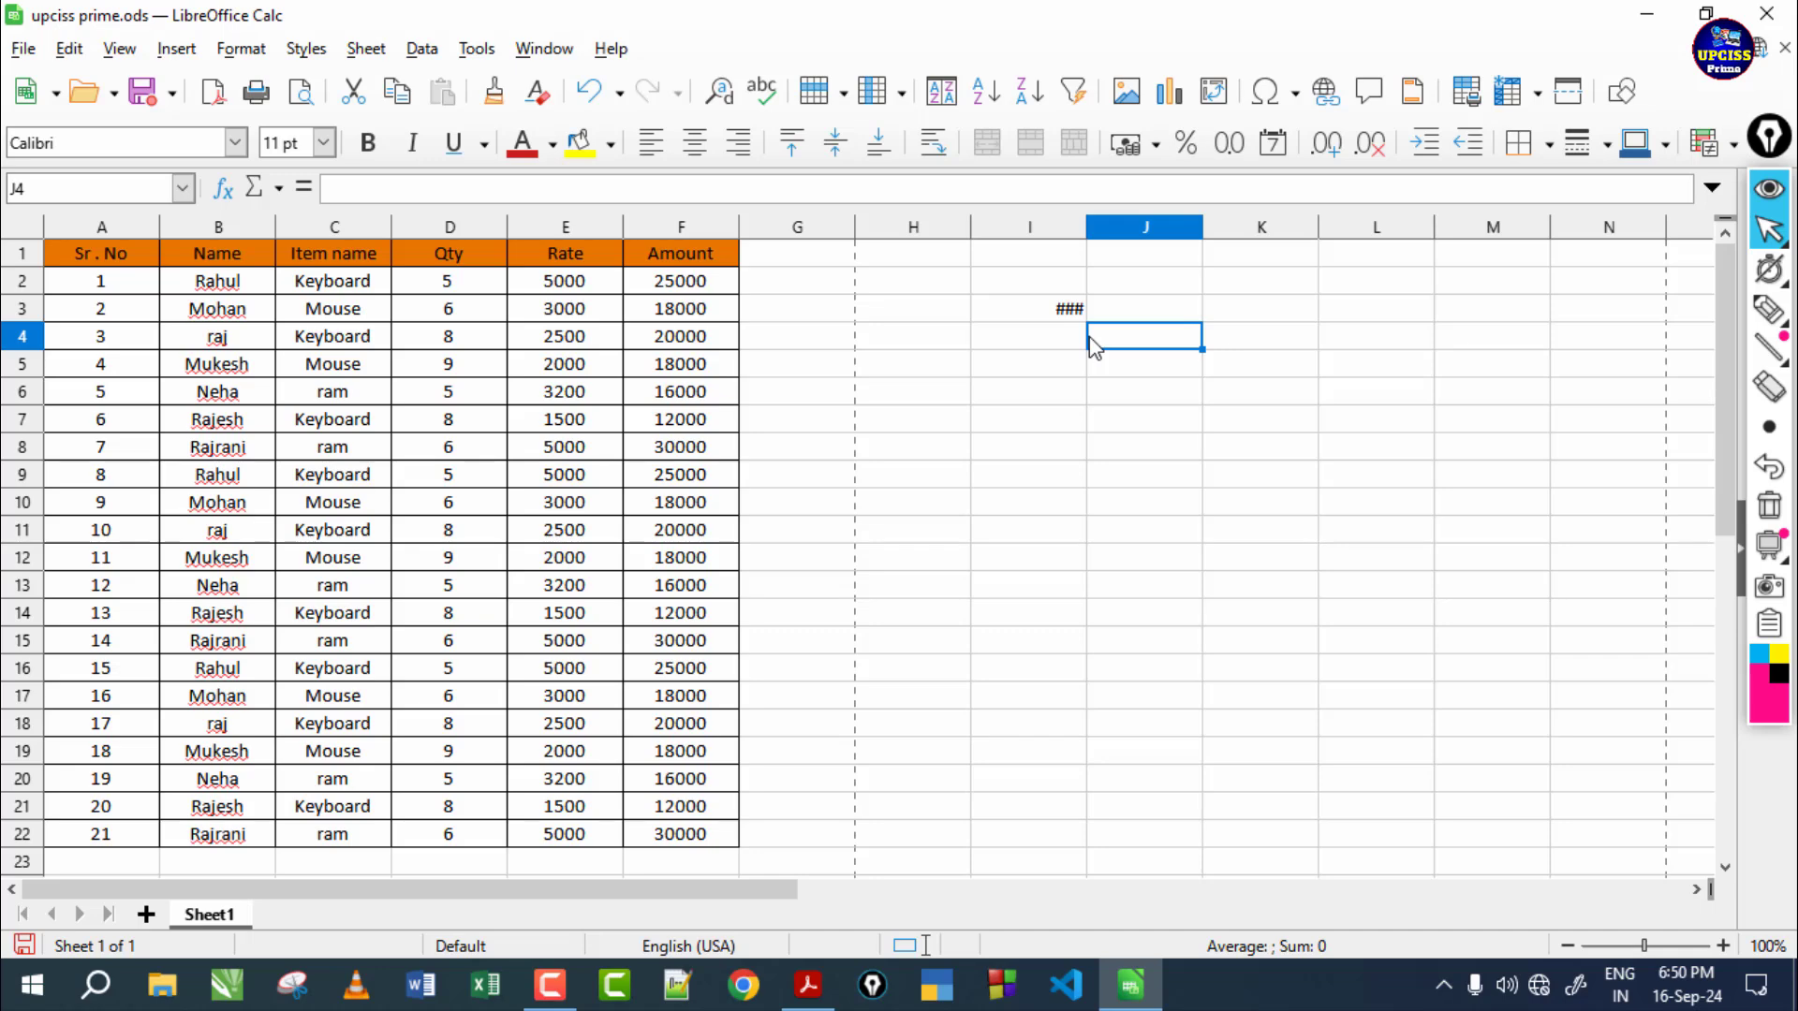
drag(1087, 228, 1283, 225)
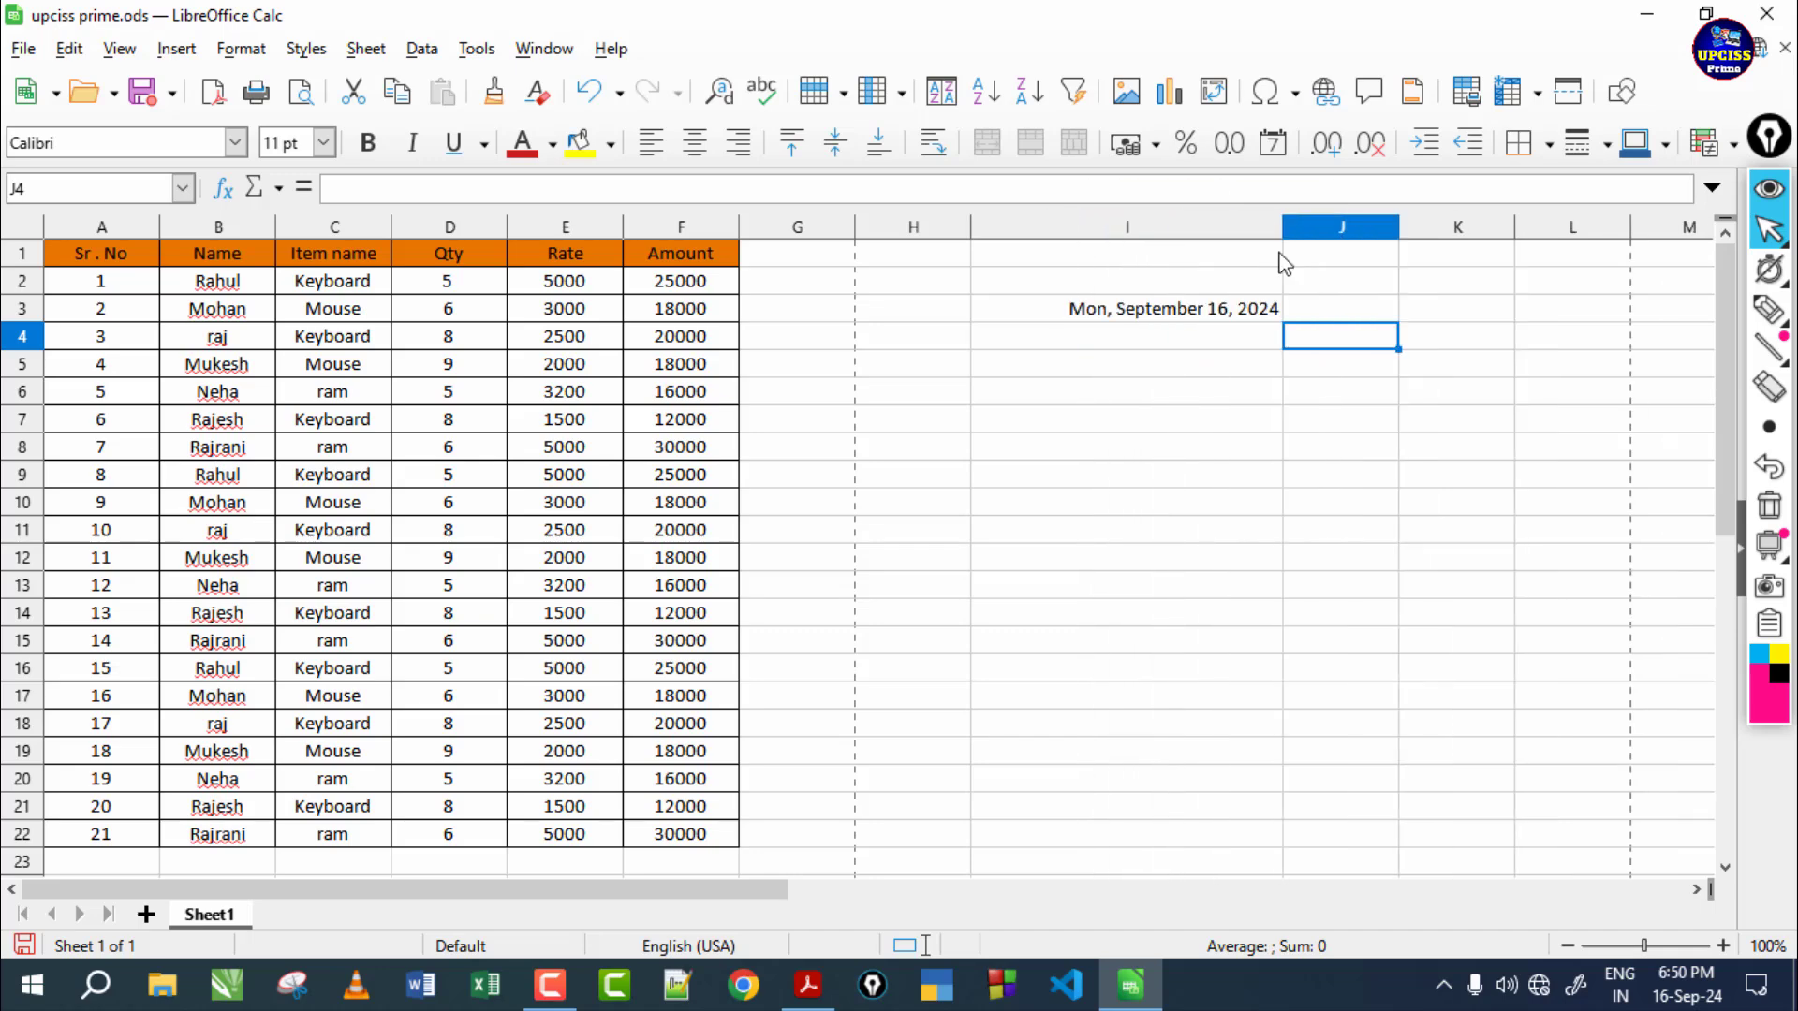
click(1220, 348)
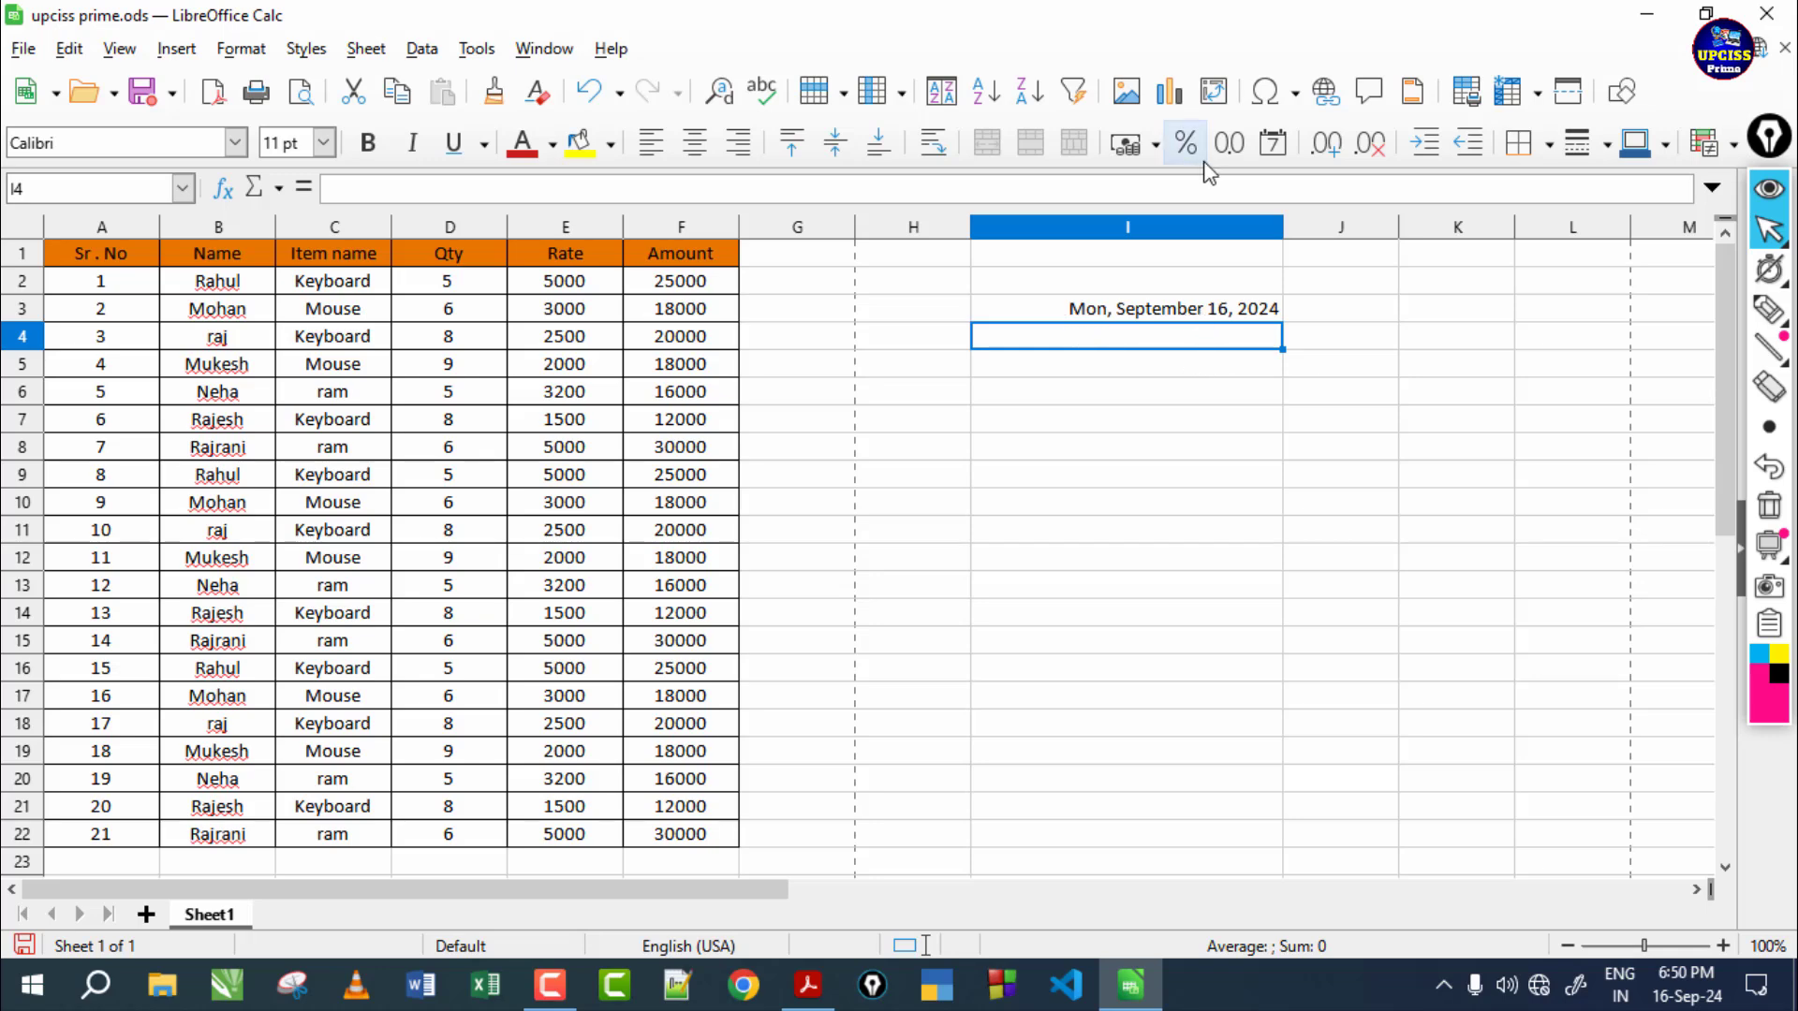
Step: Underline the long date in I3 and erase the line, then mark its parts with four slanted pen strokes and erase them
click(1769, 309)
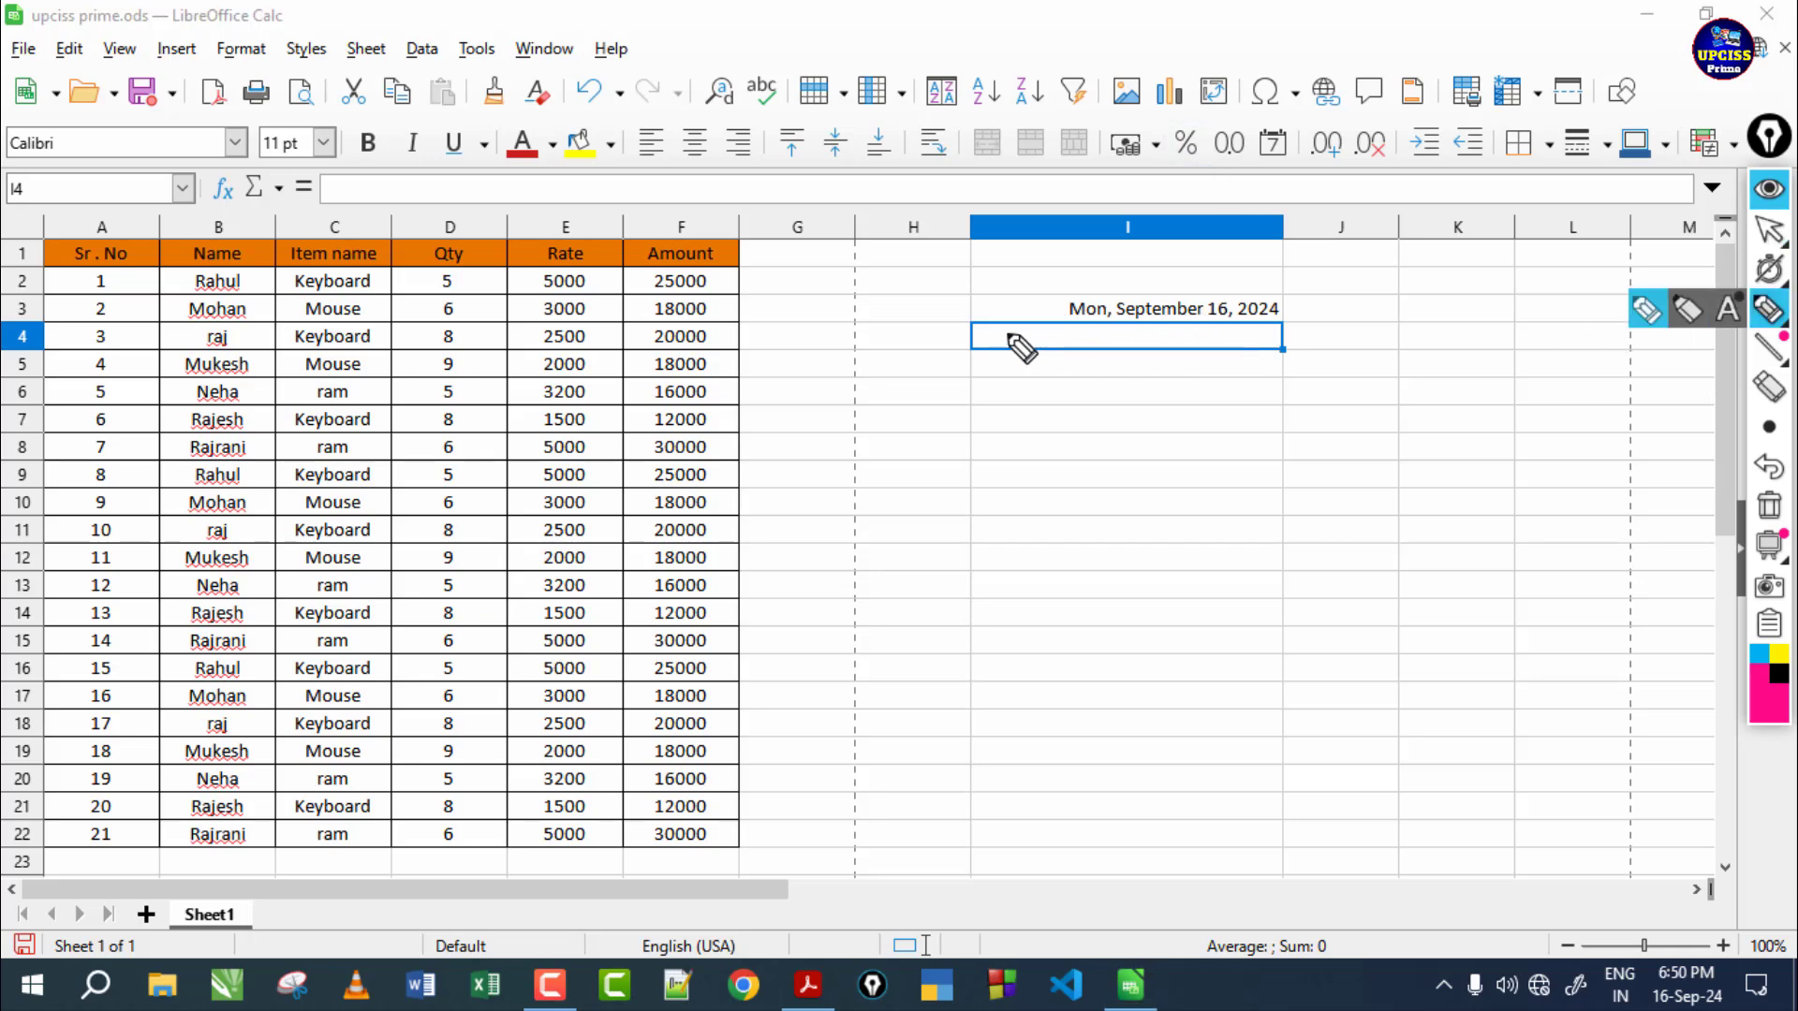
drag(1005, 333, 1313, 332)
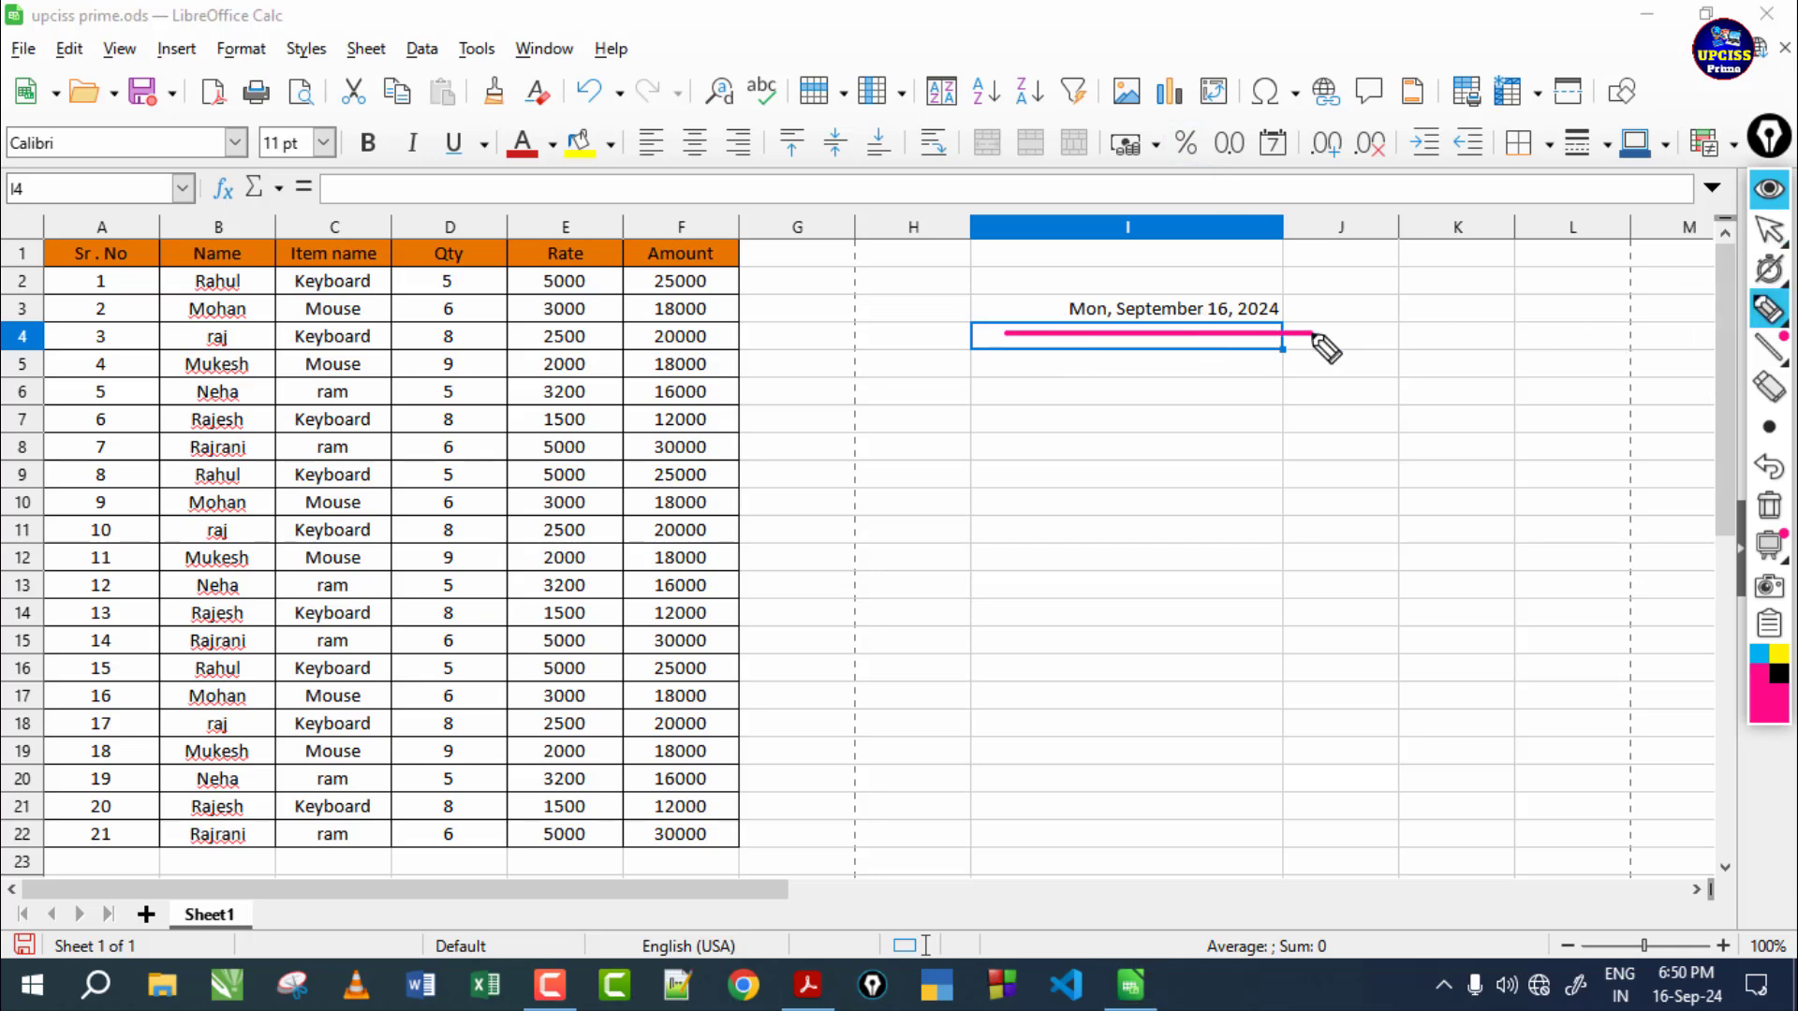
click(1769, 505)
mouse_move(1063, 298)
mouse_down()
mouse_move(1125, 256)
mouse_move(1393, 247)
mouse_up()
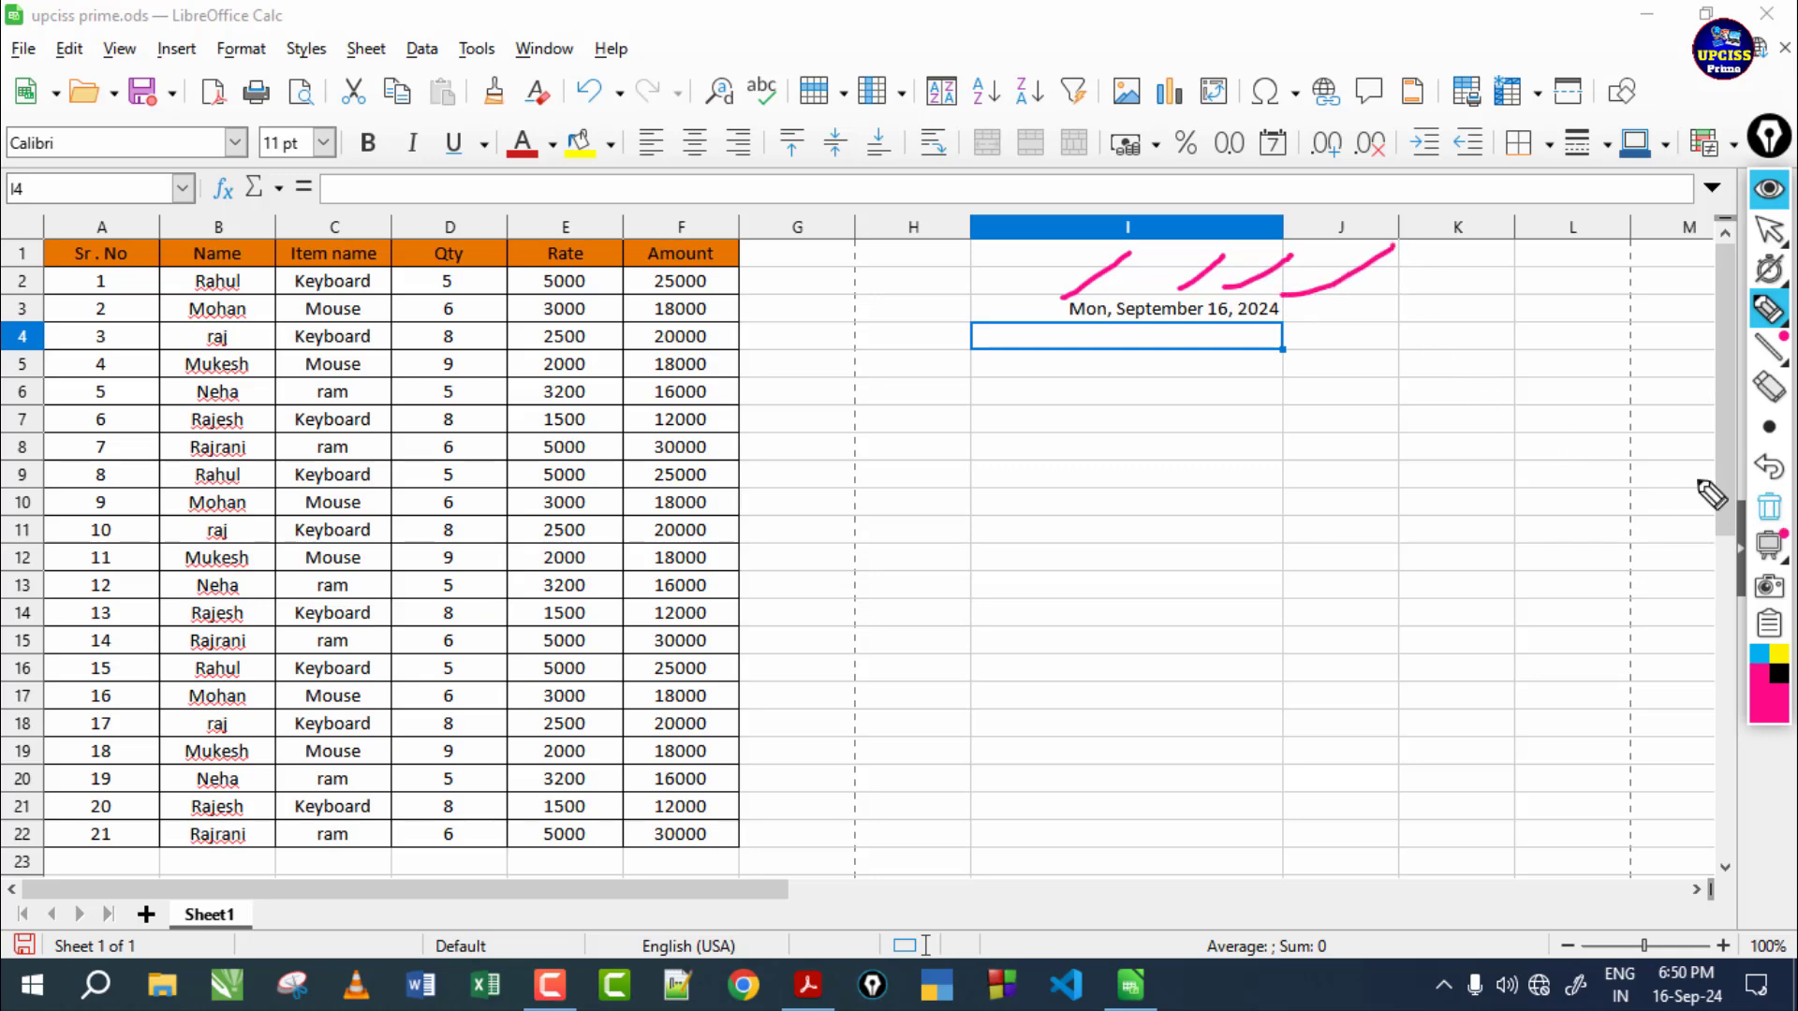
click(1769, 506)
Step: Draw a line beneath the long date in I3, circle the date with the pen, and erase both marks
drag(957, 351, 1237, 352)
mouse_move(1020, 338)
mouse_down()
mouse_move(1019, 322)
mouse_move(1341, 286)
mouse_move(1178, 366)
mouse_up()
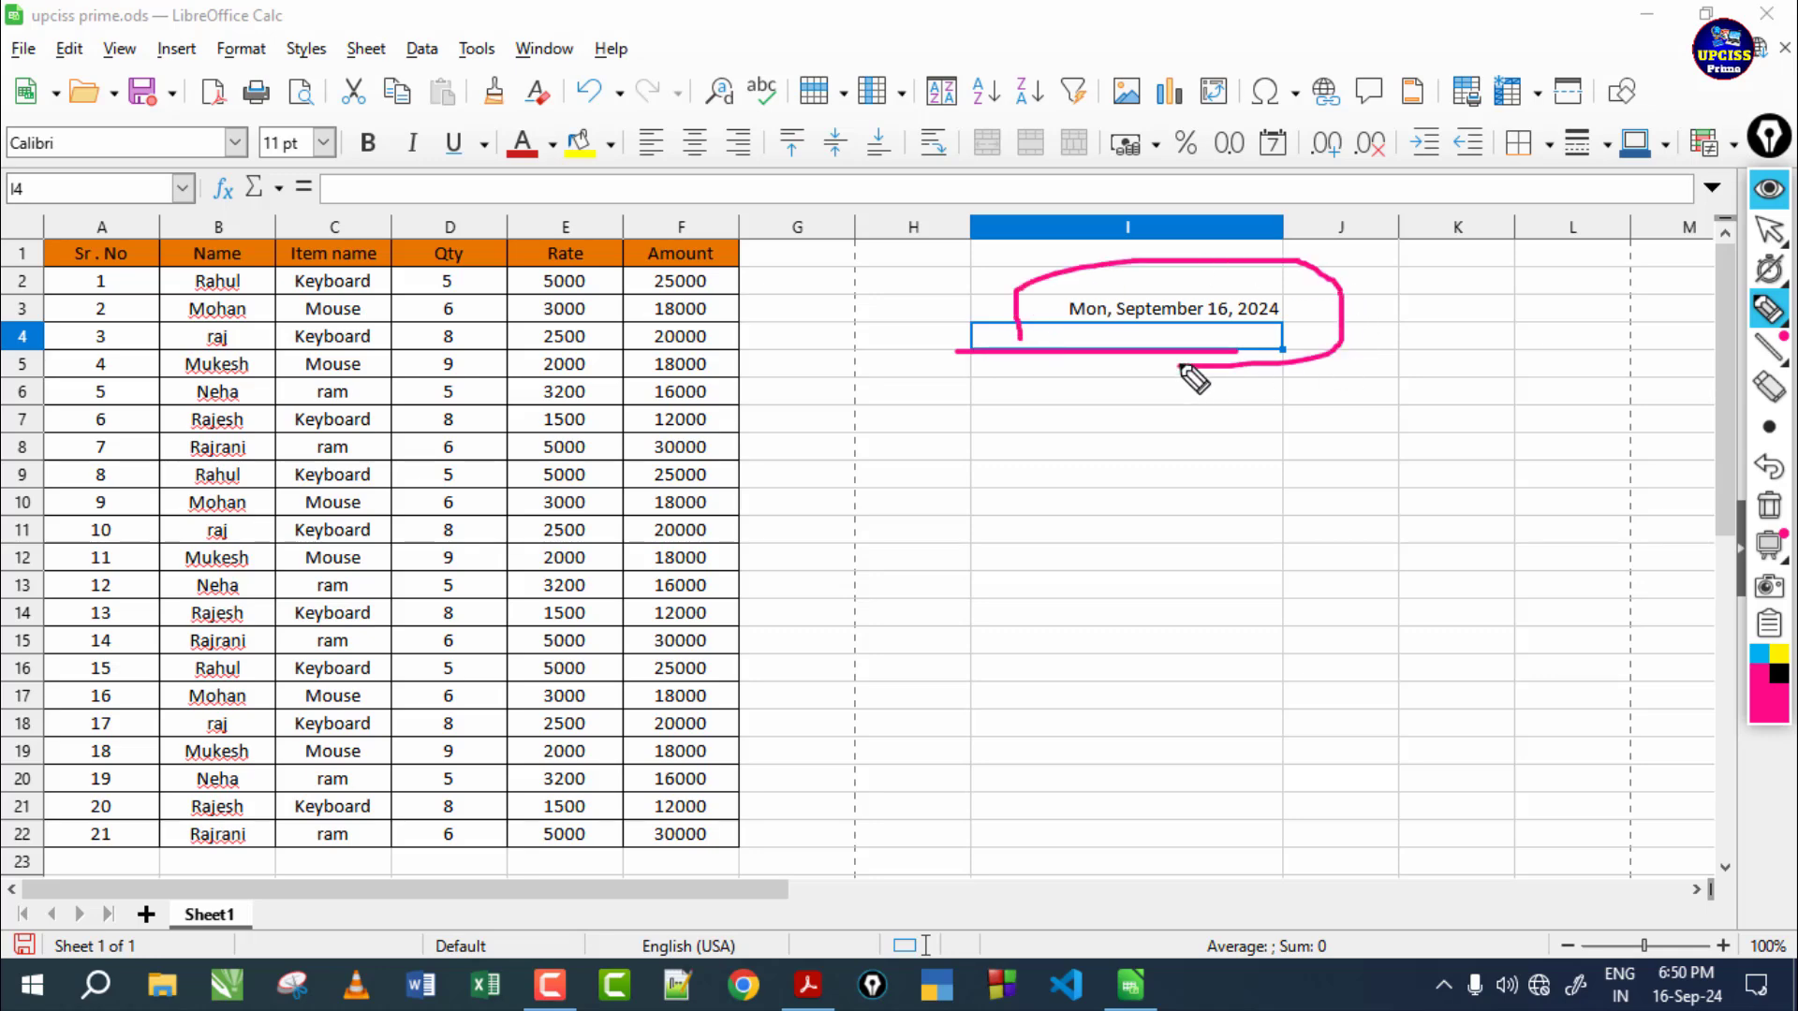
click(1769, 506)
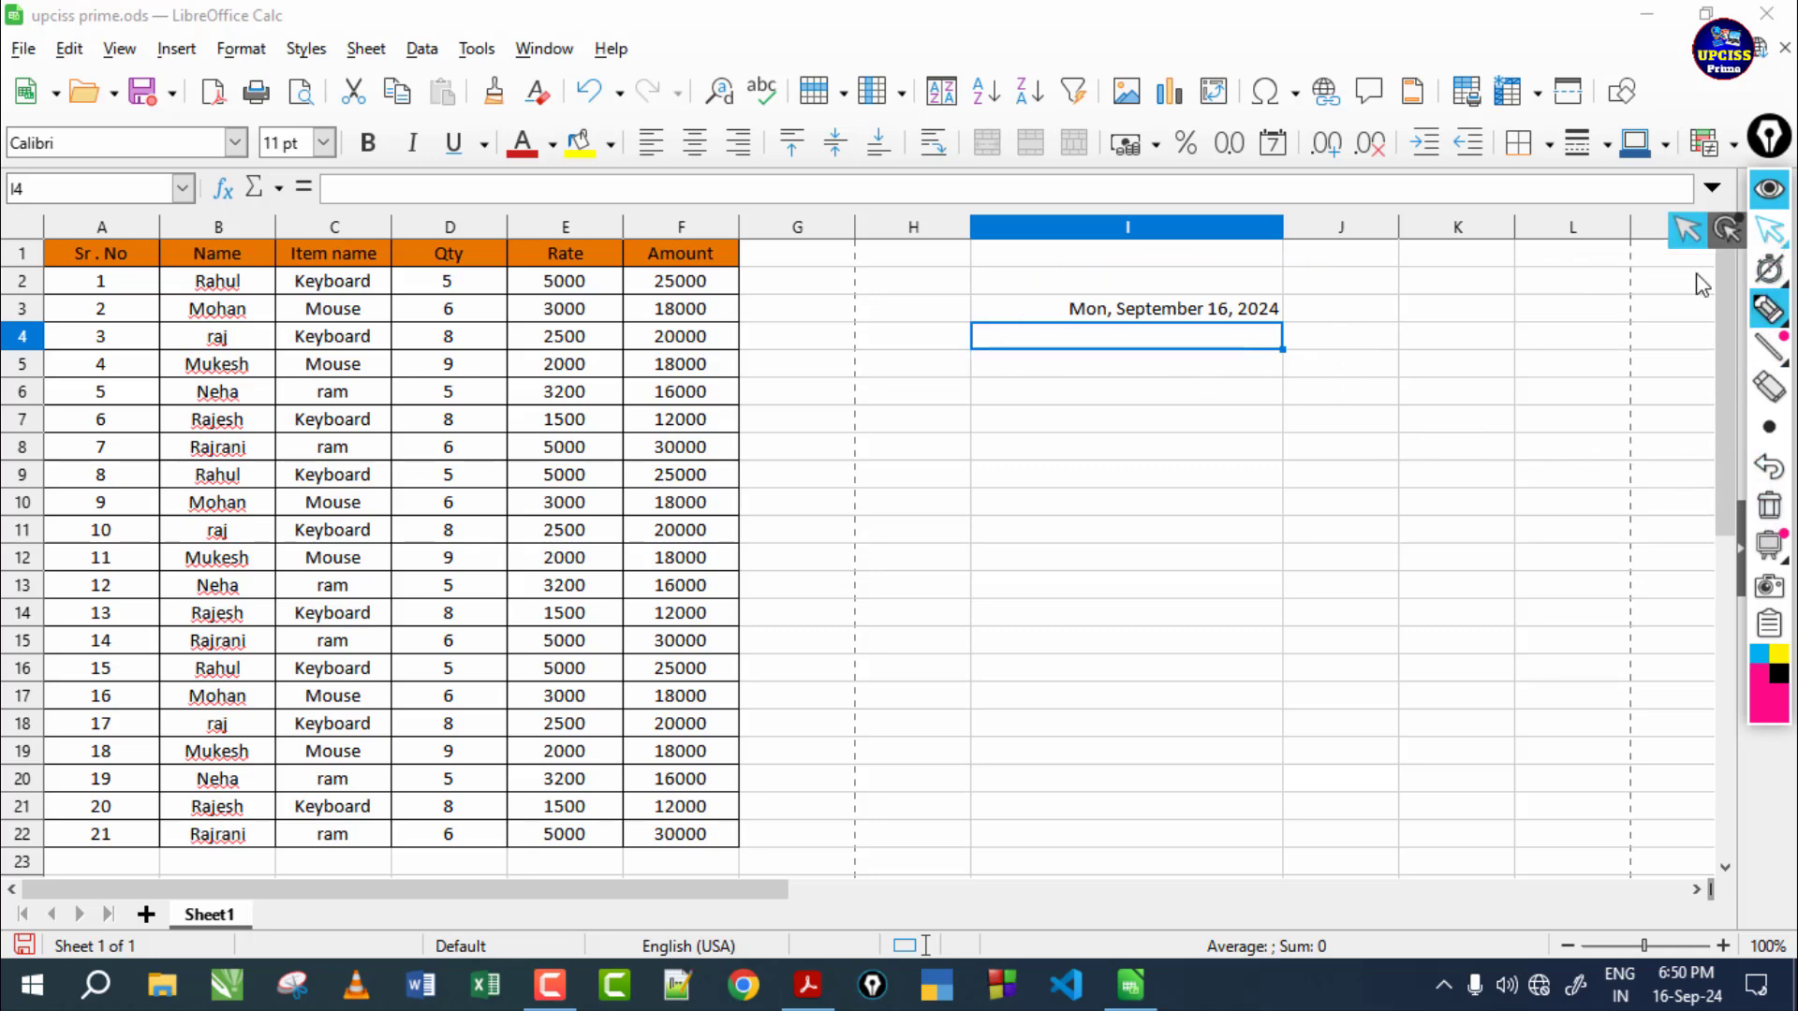
Step: Return to the normal pointer and set the date format of cell I3 to 12/31/1999 (MM/DD/YYYY)
click(1687, 230)
click(1281, 451)
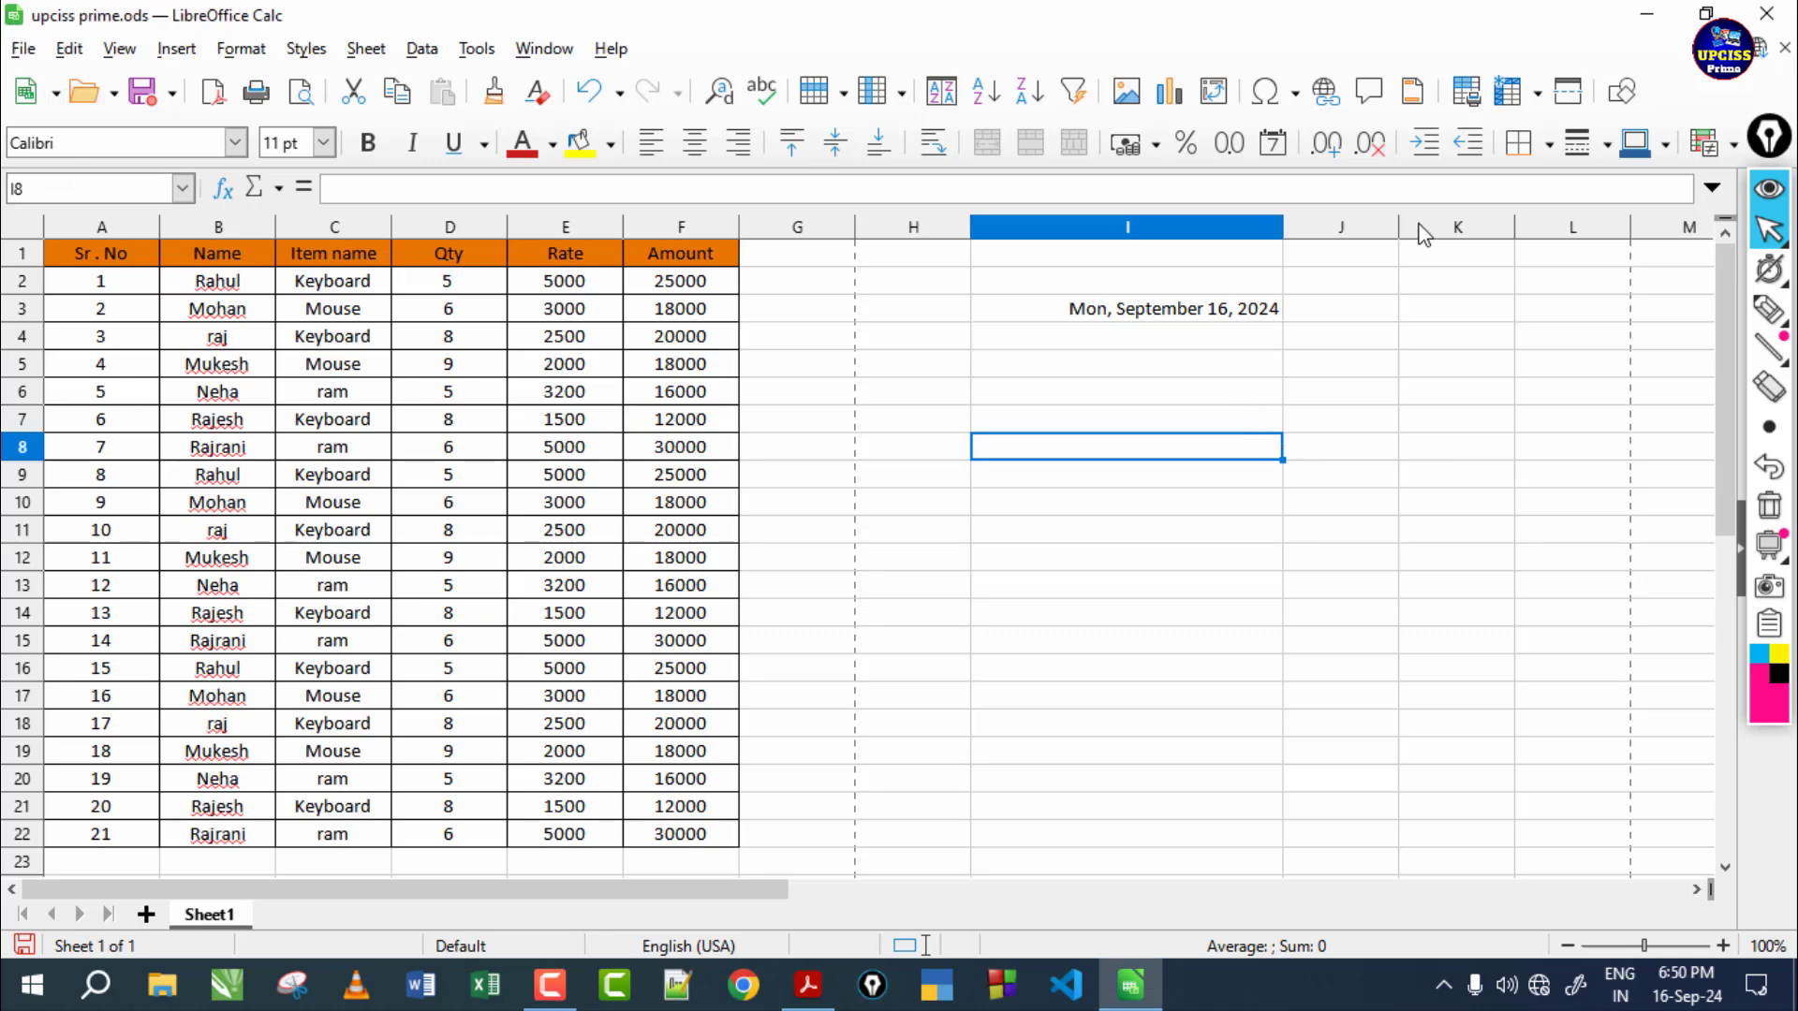
click(1269, 314)
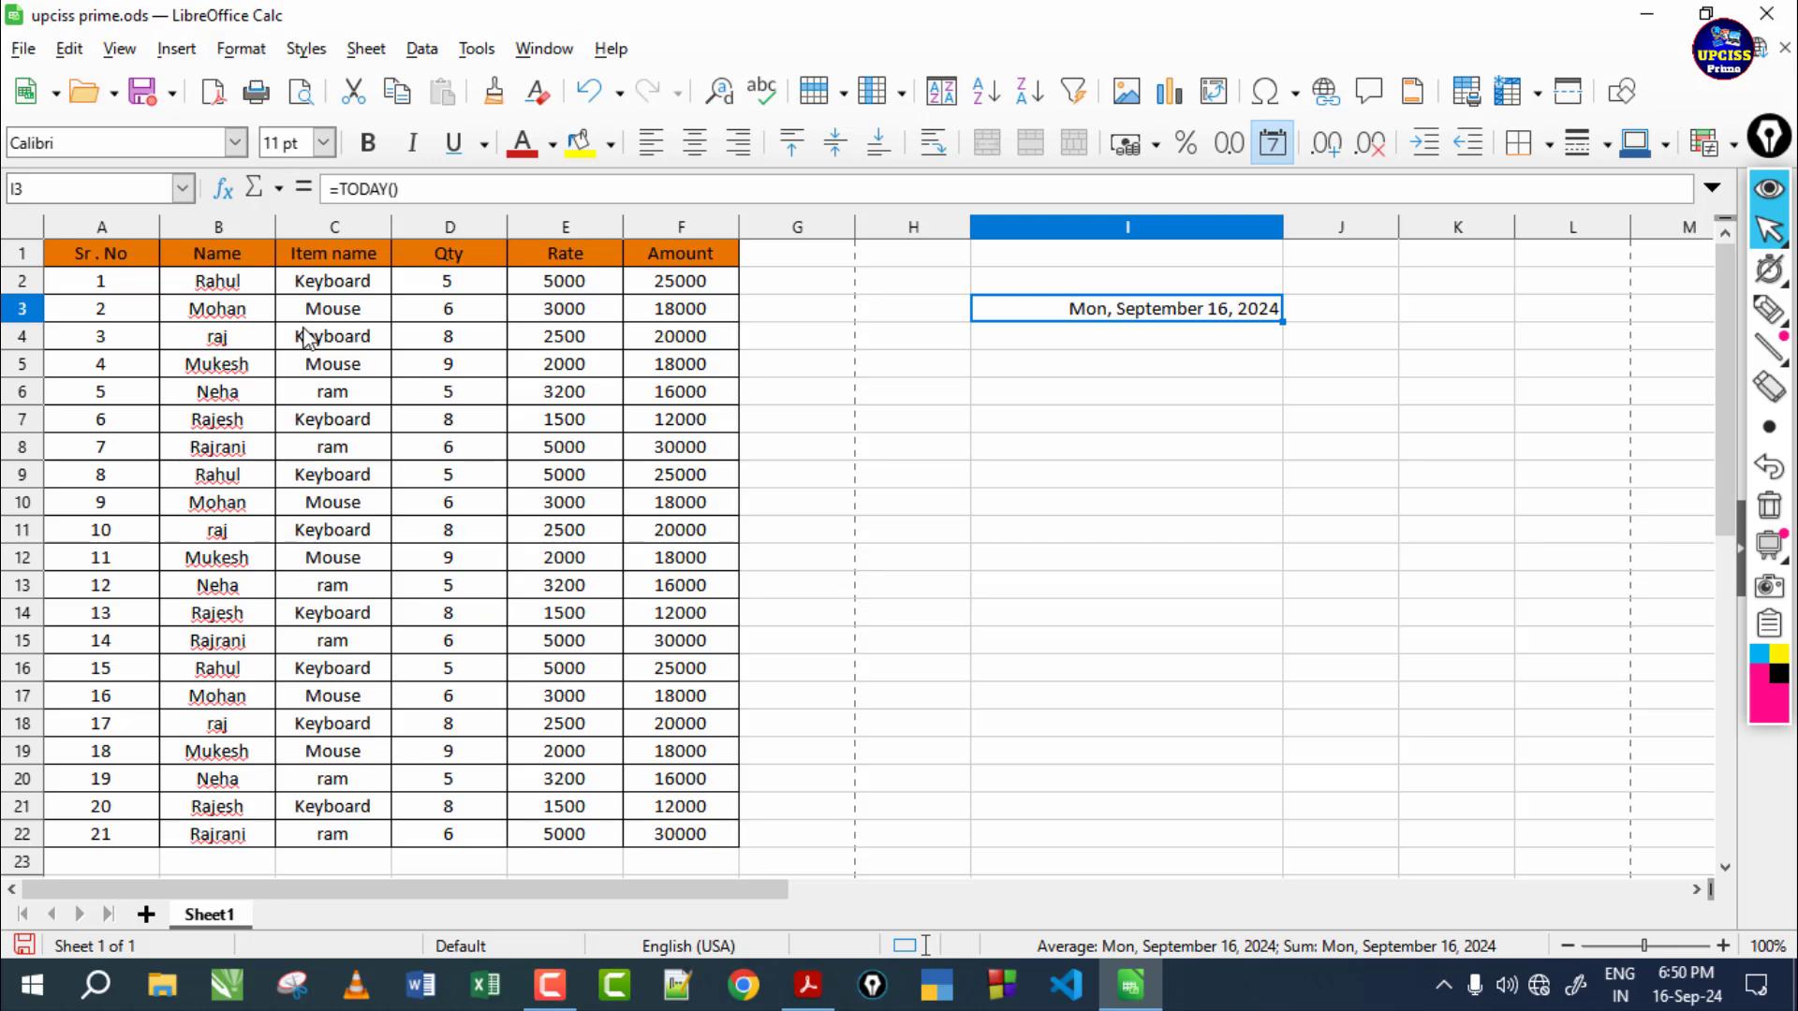
key(ctrl+1)
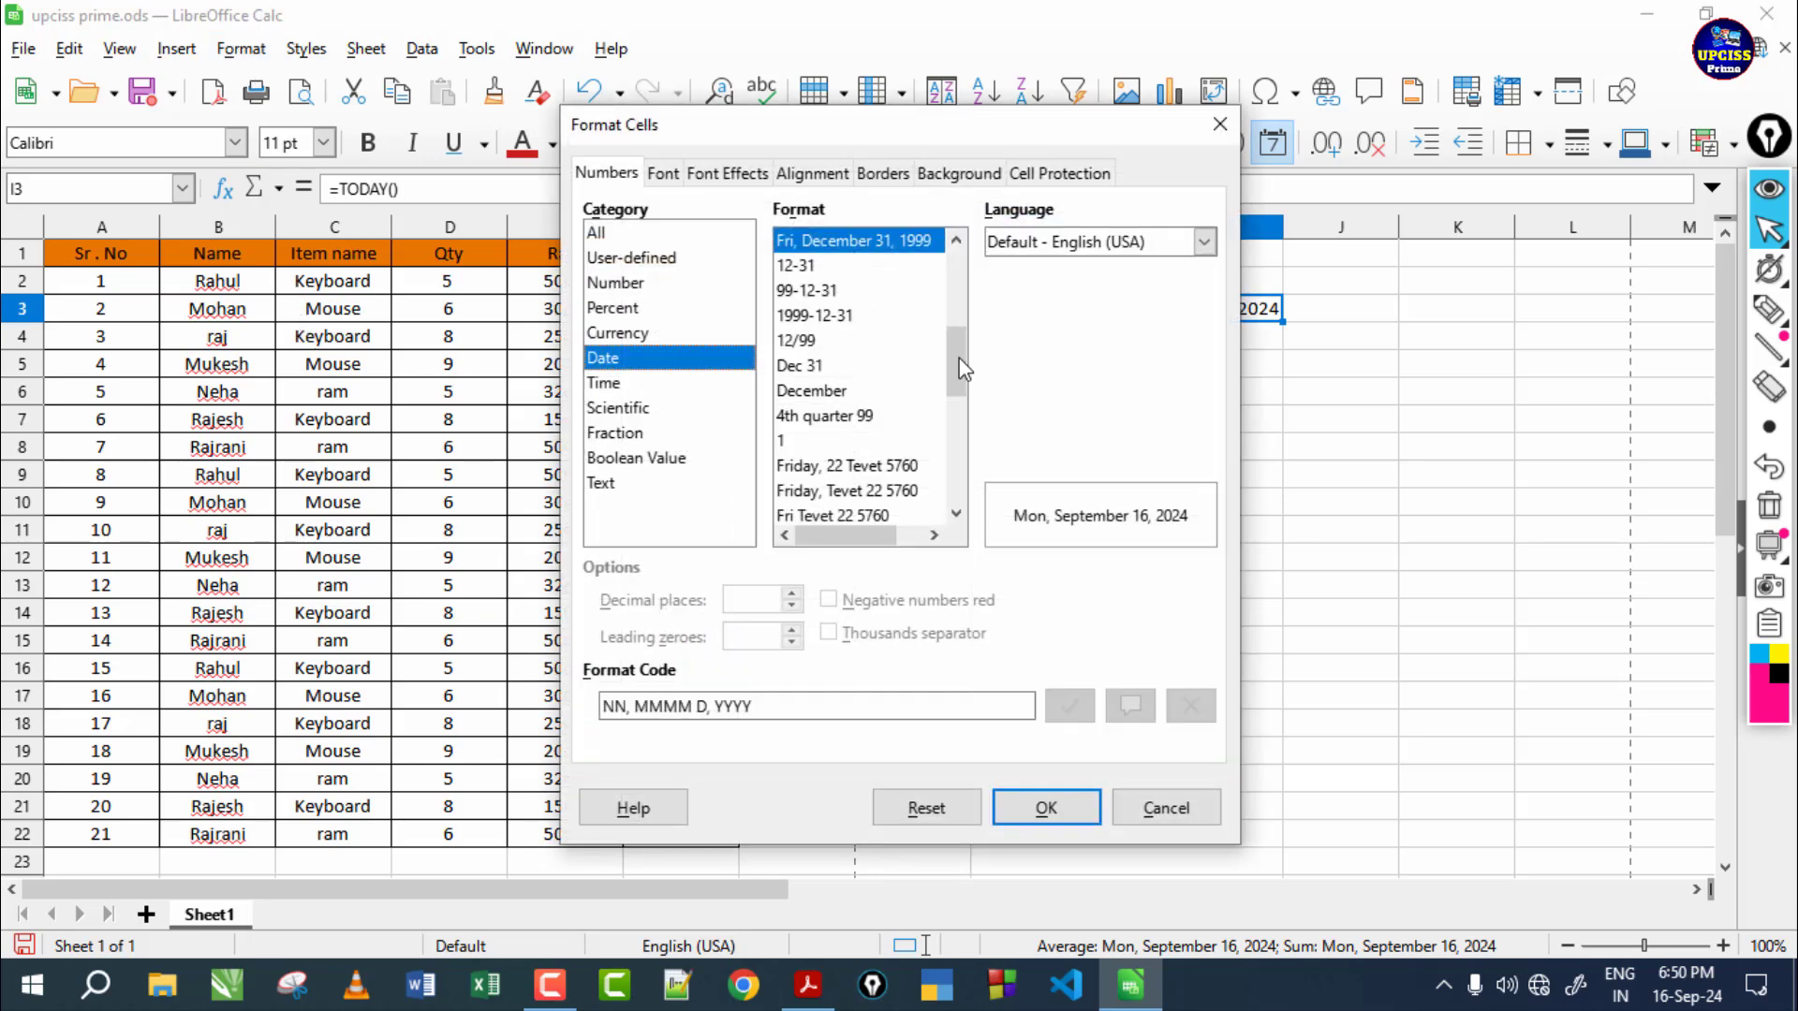
drag(960, 359, 957, 308)
click(858, 295)
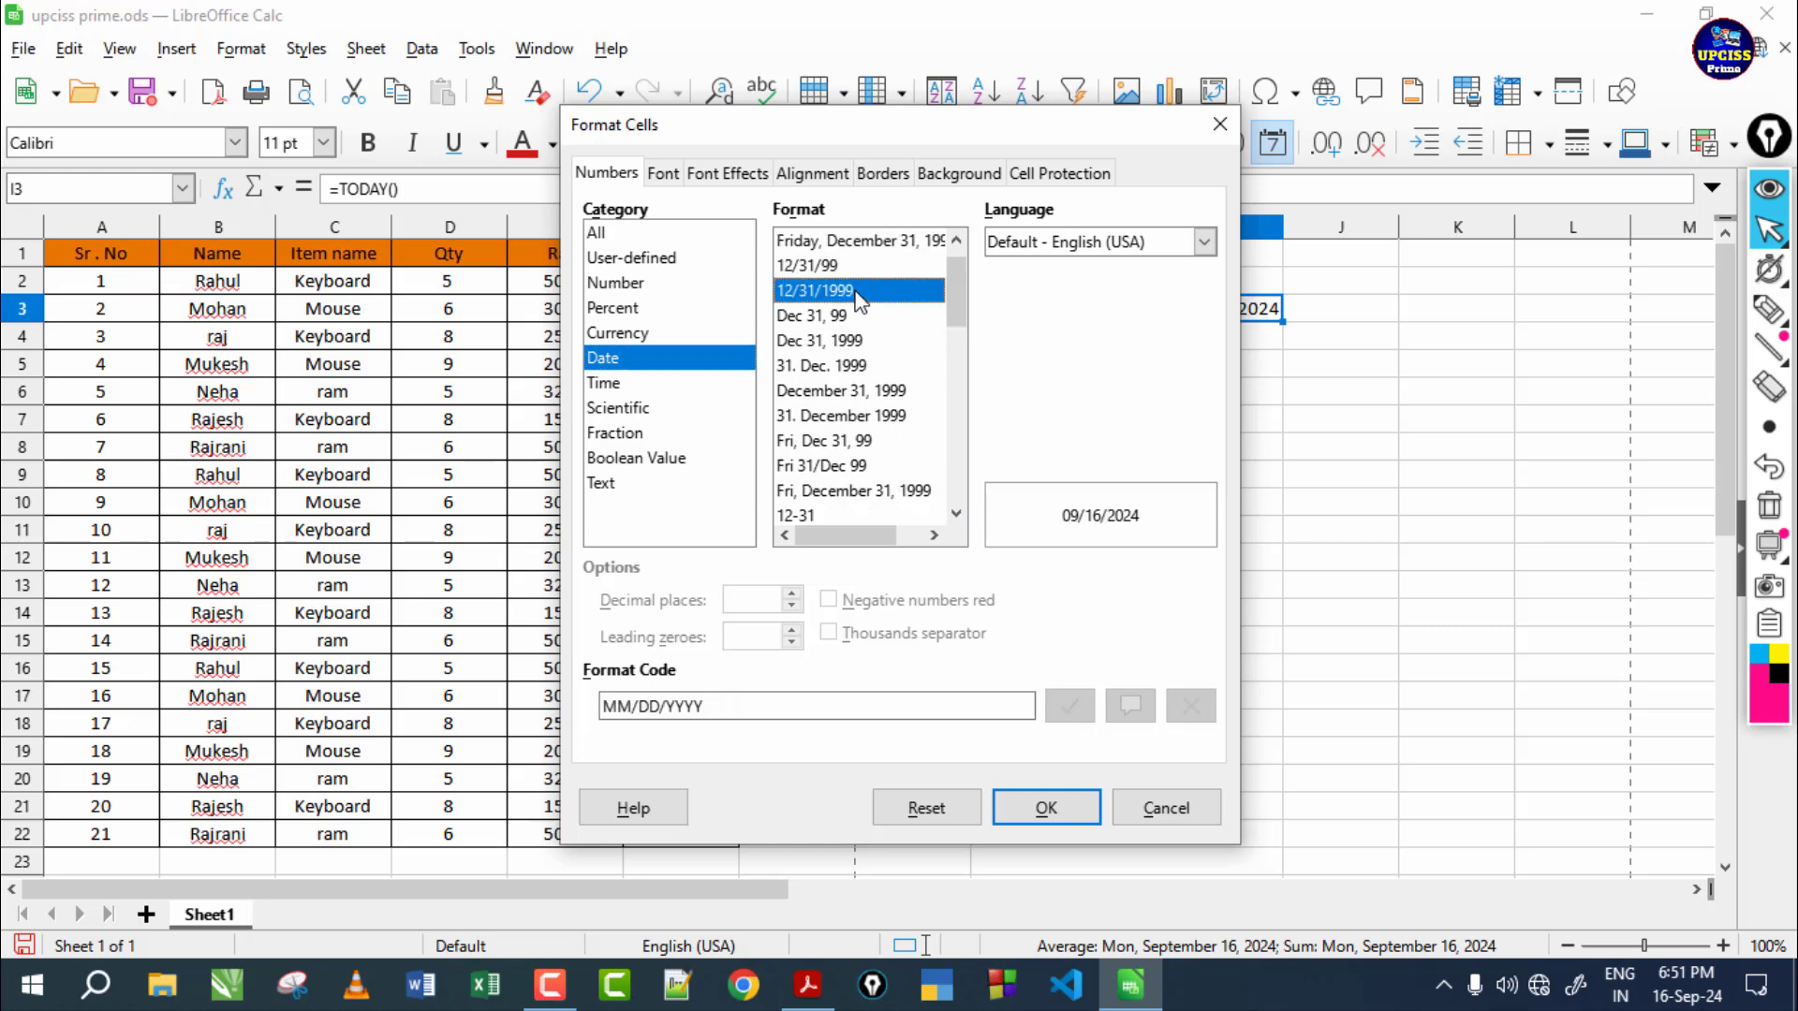
click(1075, 811)
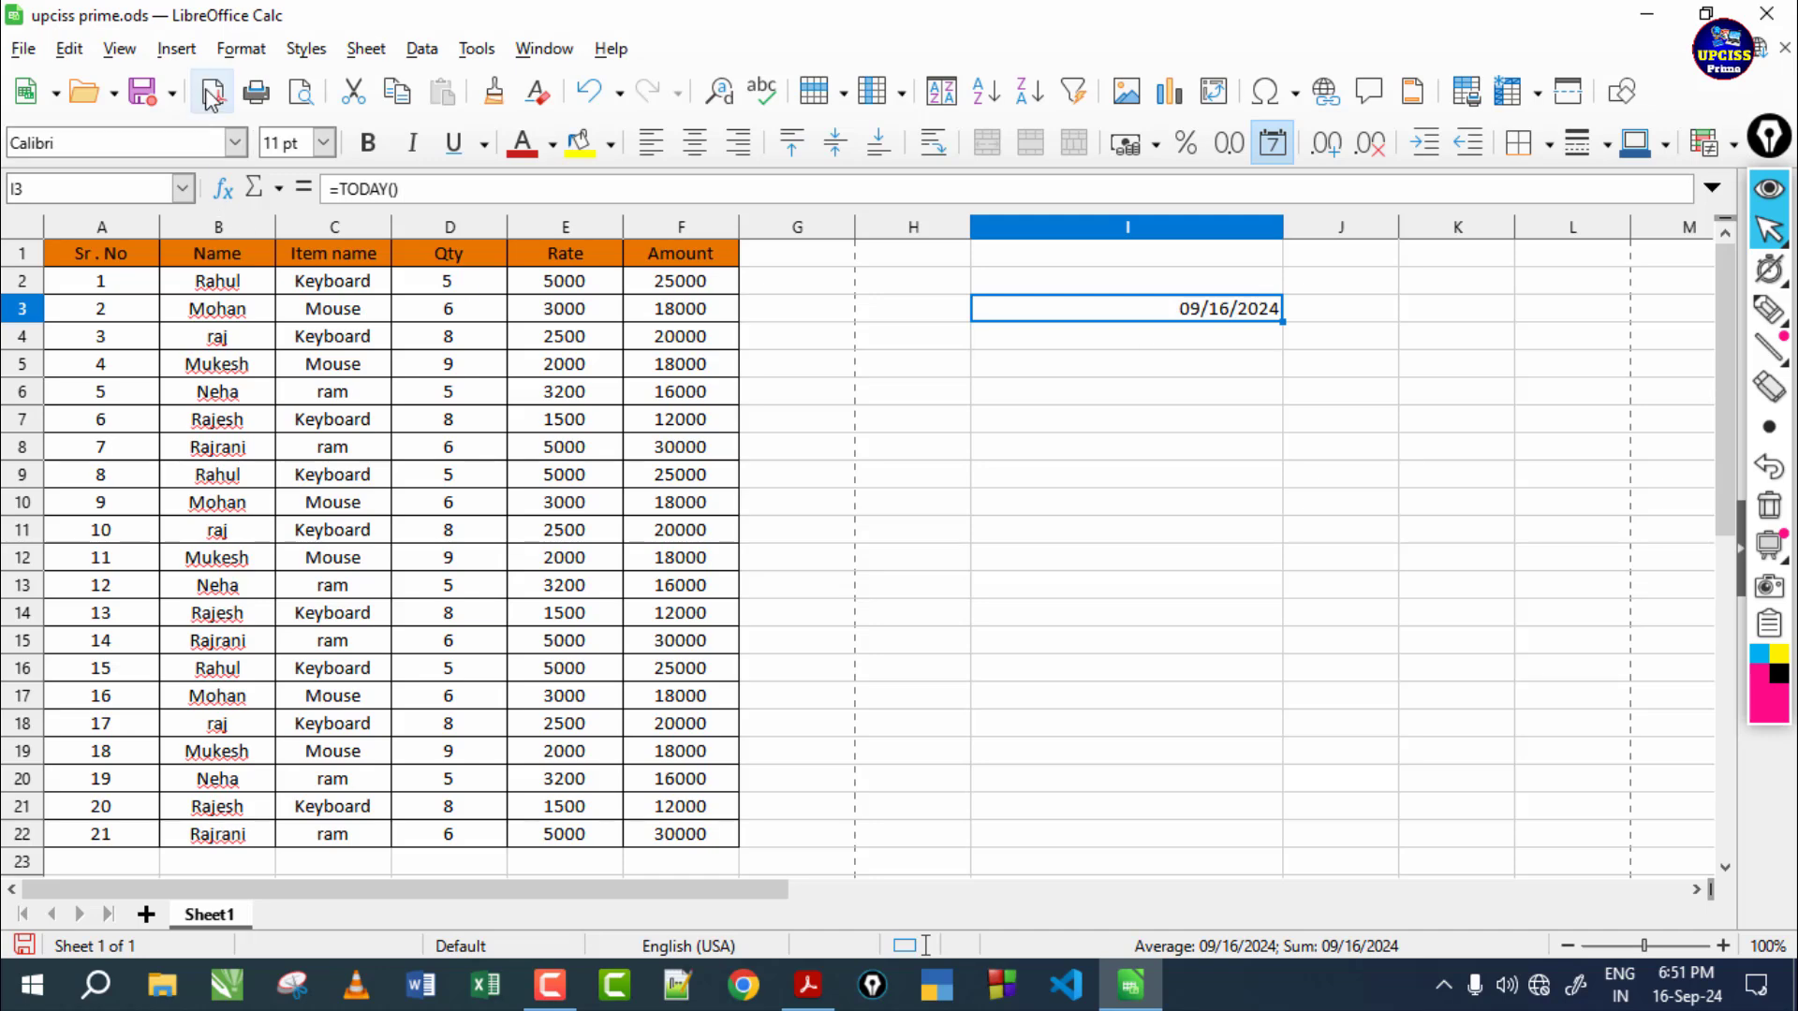
Step: Open Format Cells for I3 and choose the Algerian font
click(240, 48)
click(288, 246)
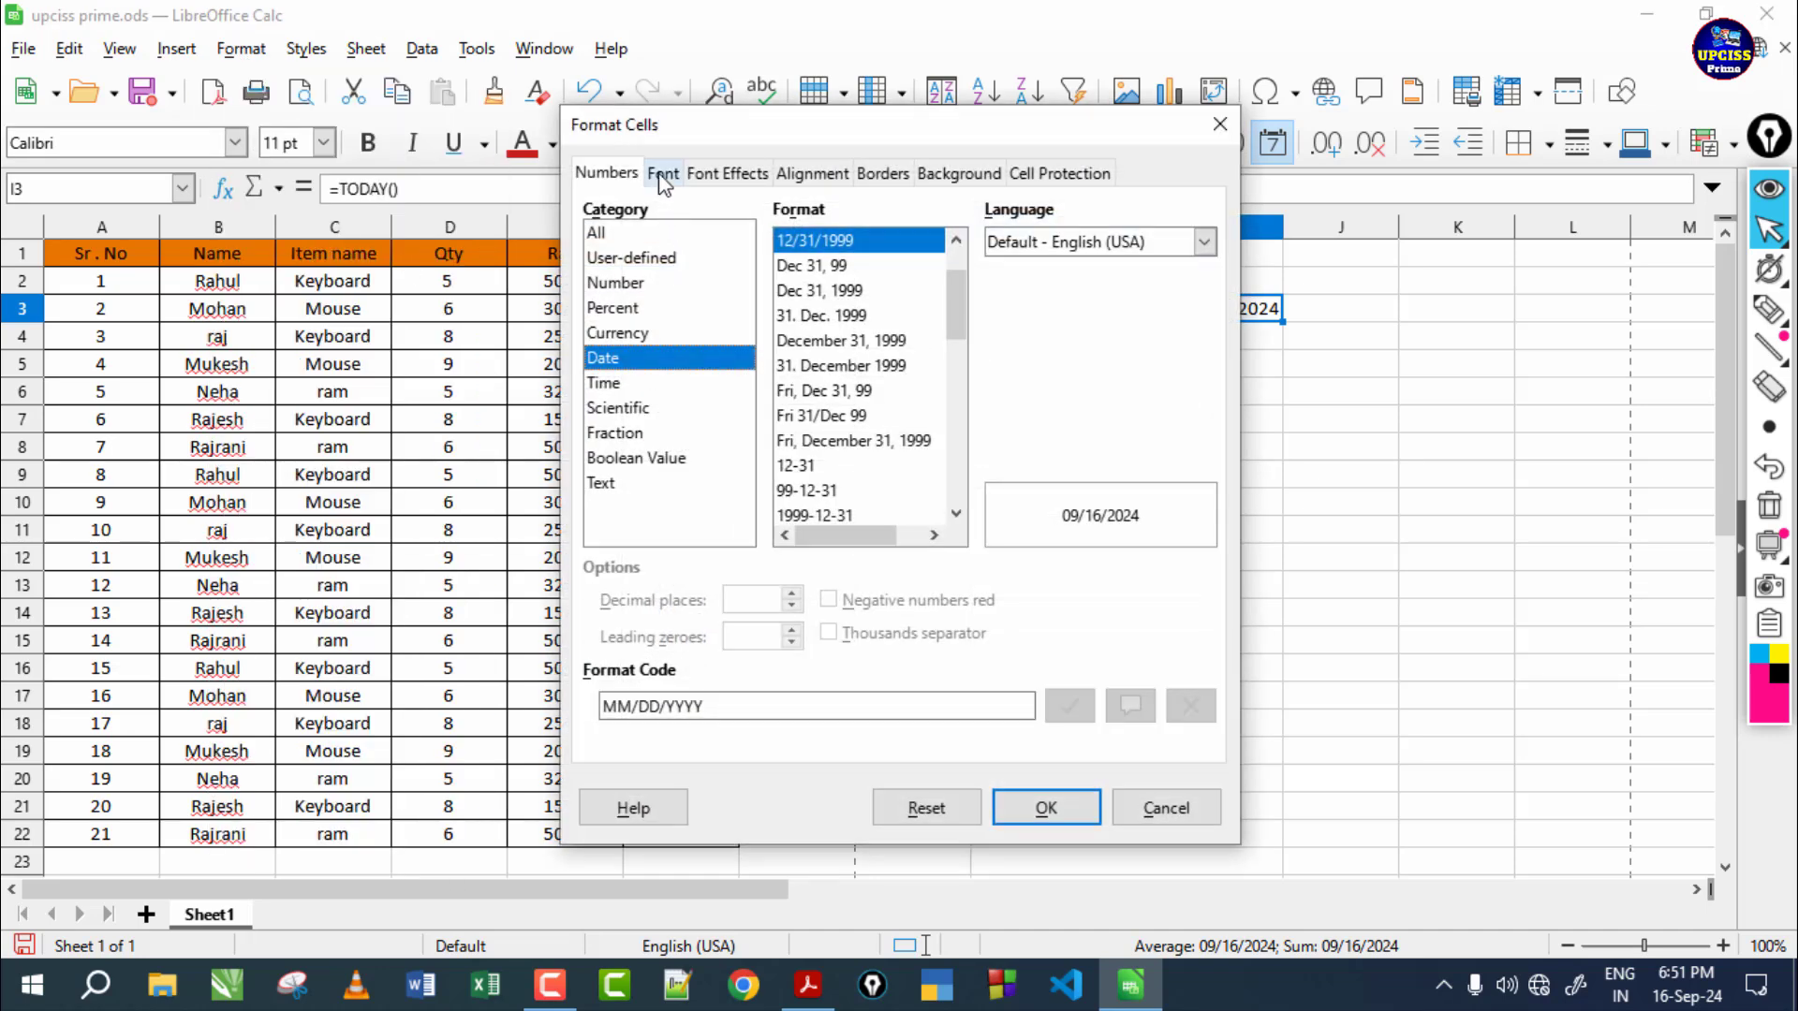
click(663, 176)
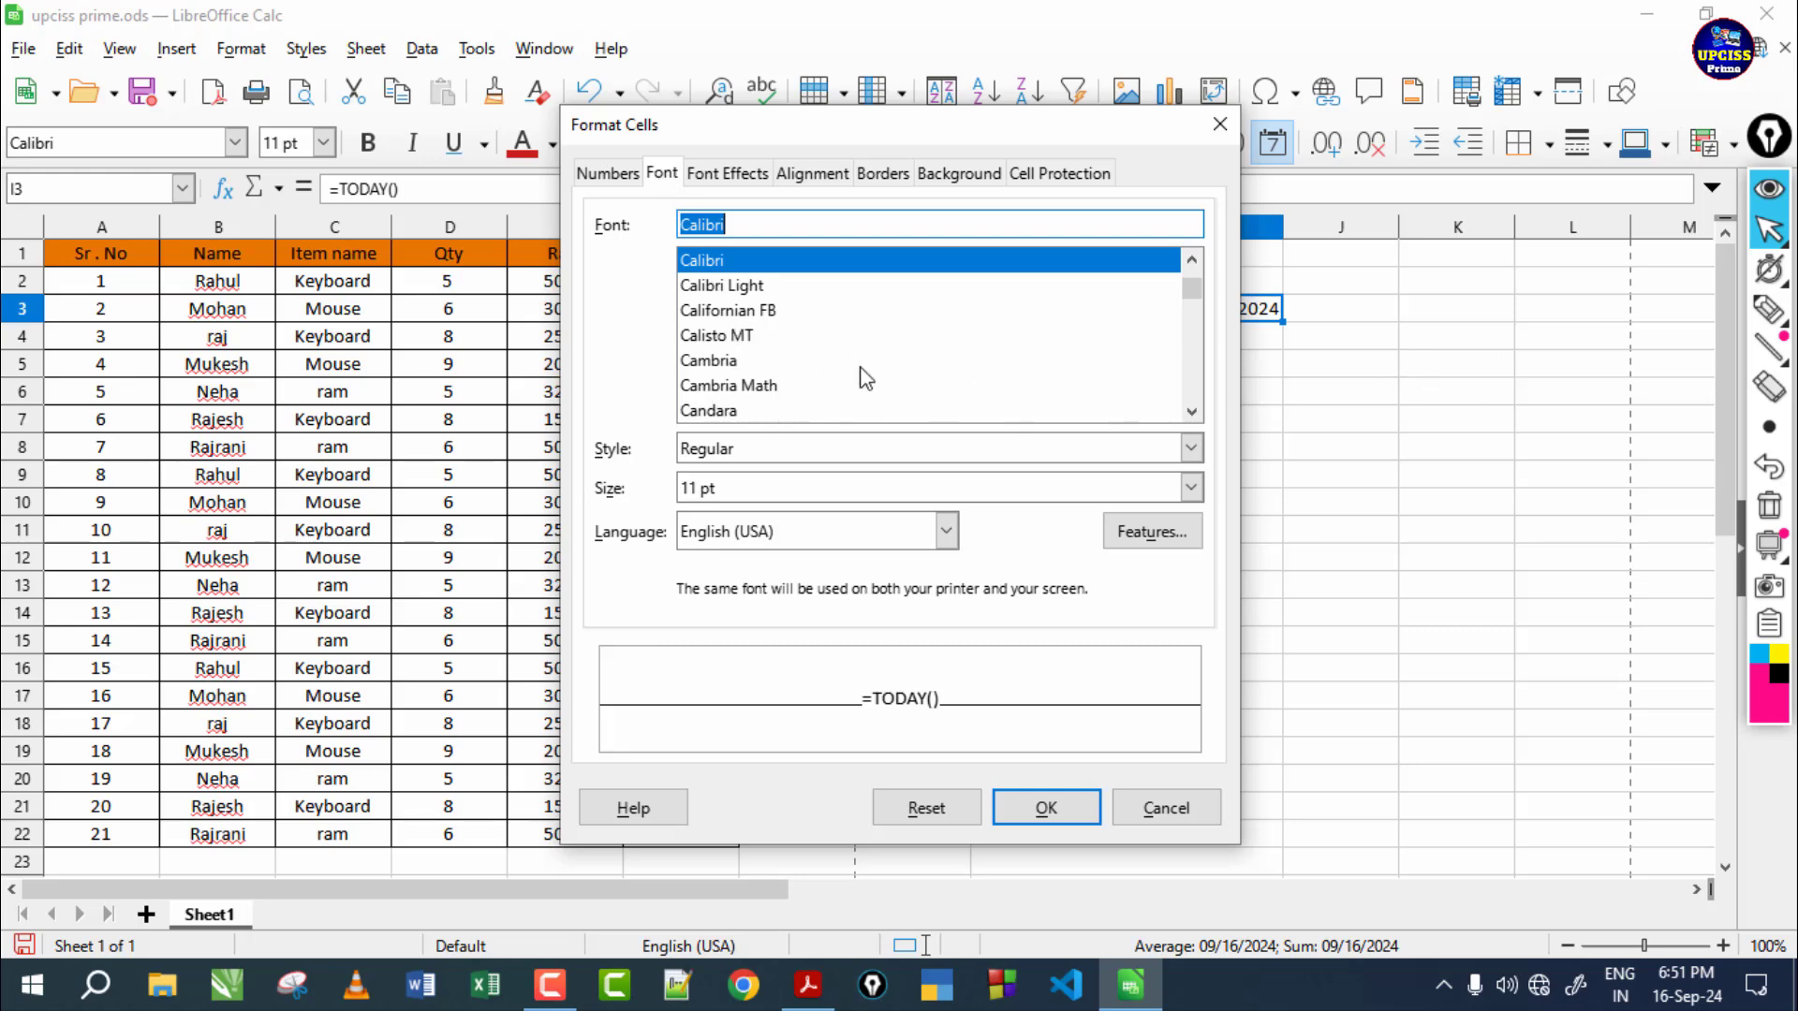
mouse_move(1191, 307)
mouse_down()
mouse_move(1192, 413)
mouse_move(1192, 272)
mouse_up()
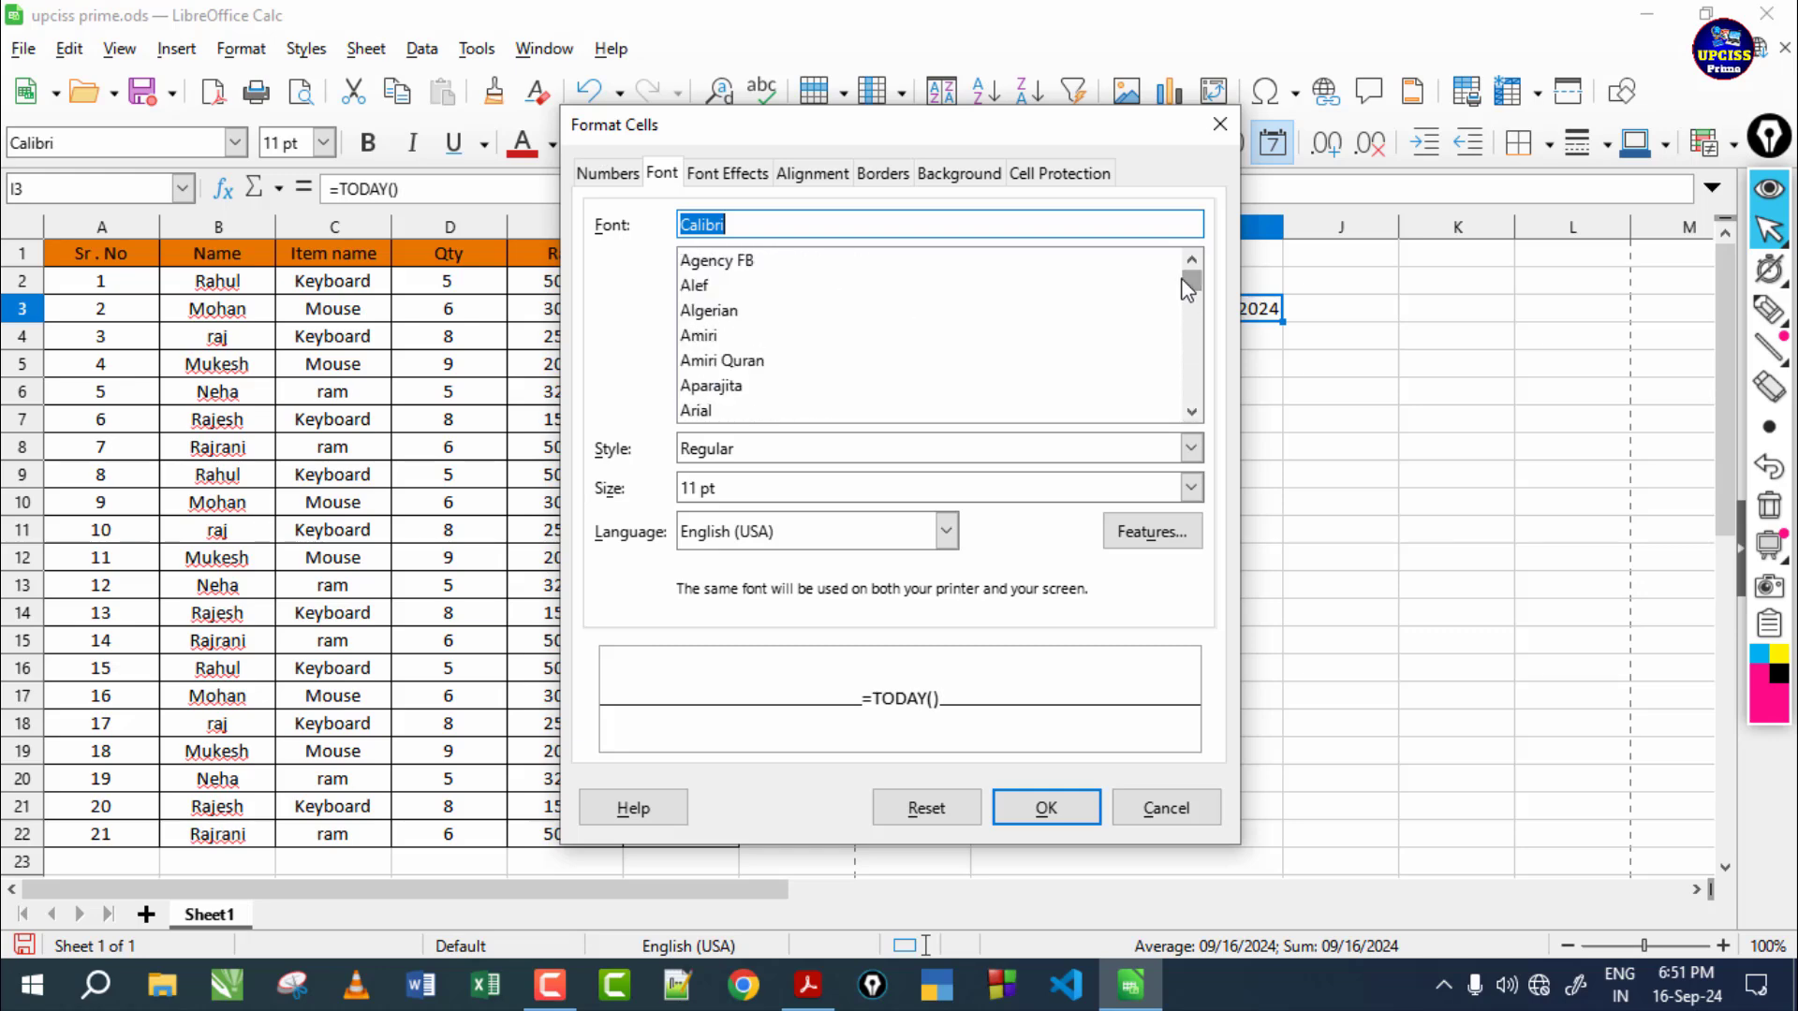
click(786, 287)
click(772, 319)
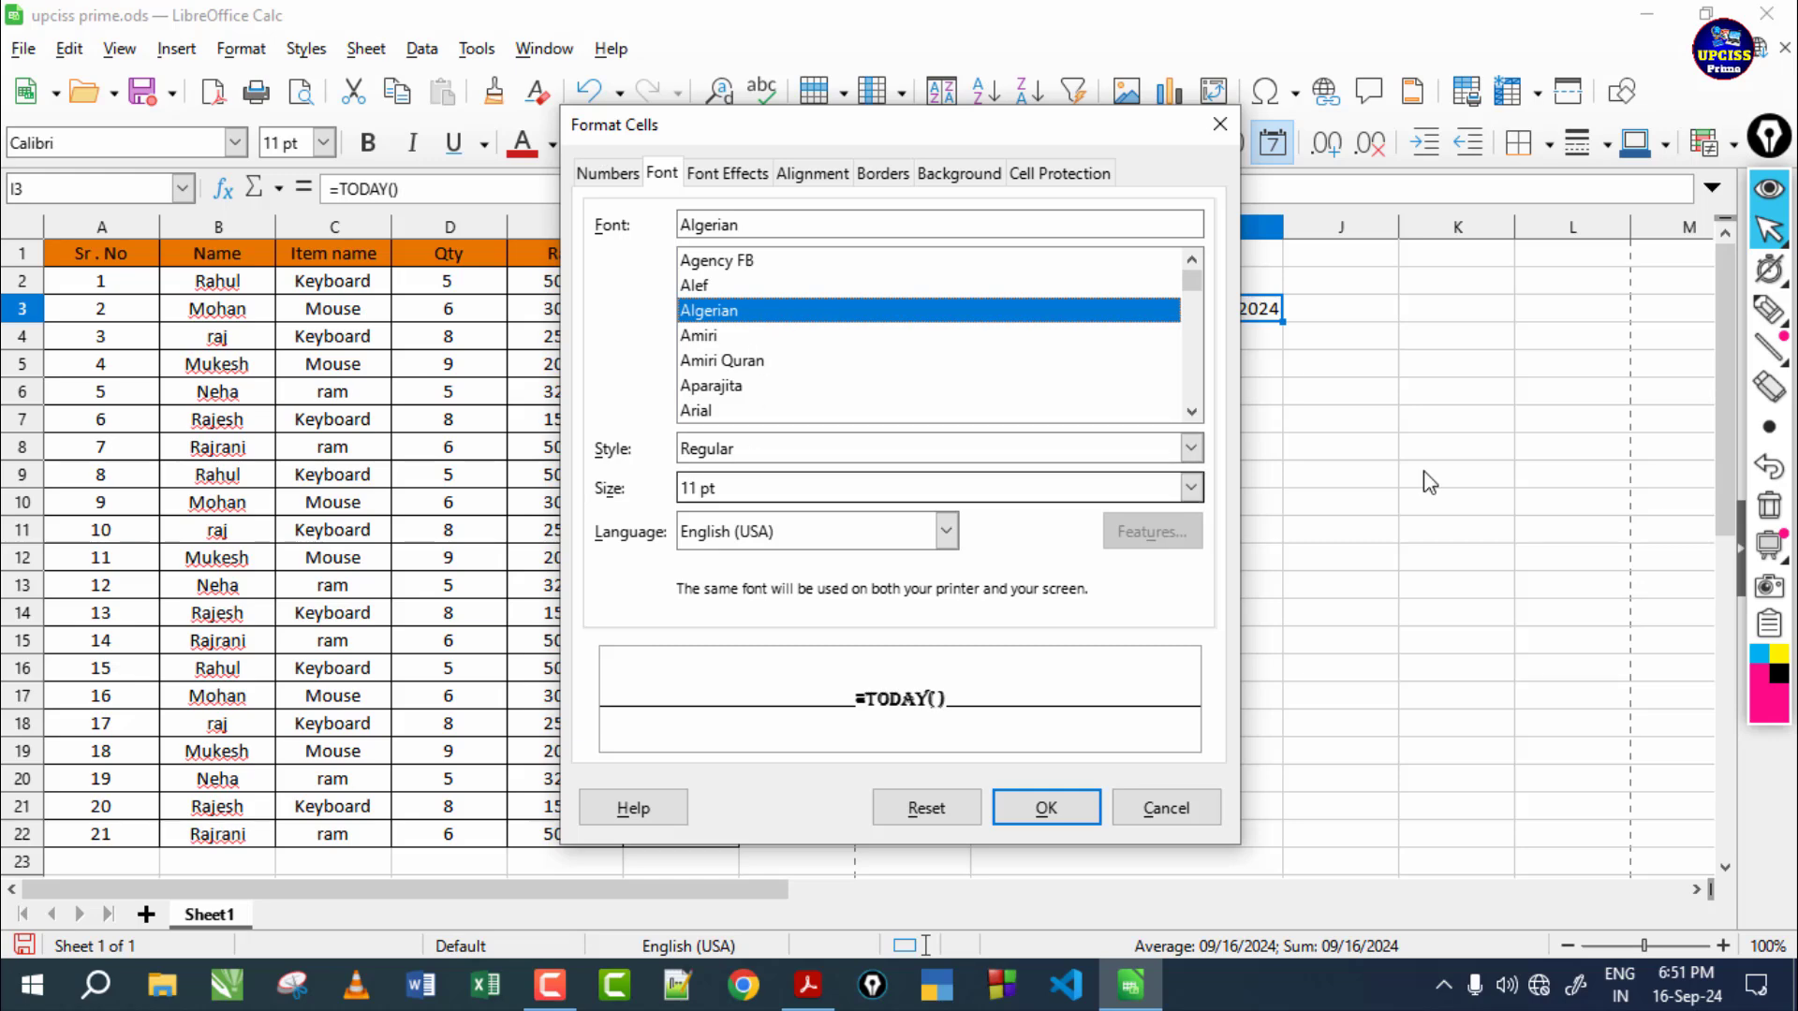
Step: Underline the dialog's Size label and value and the main window's font size setting with the pen, then erase the lines
click(1769, 309)
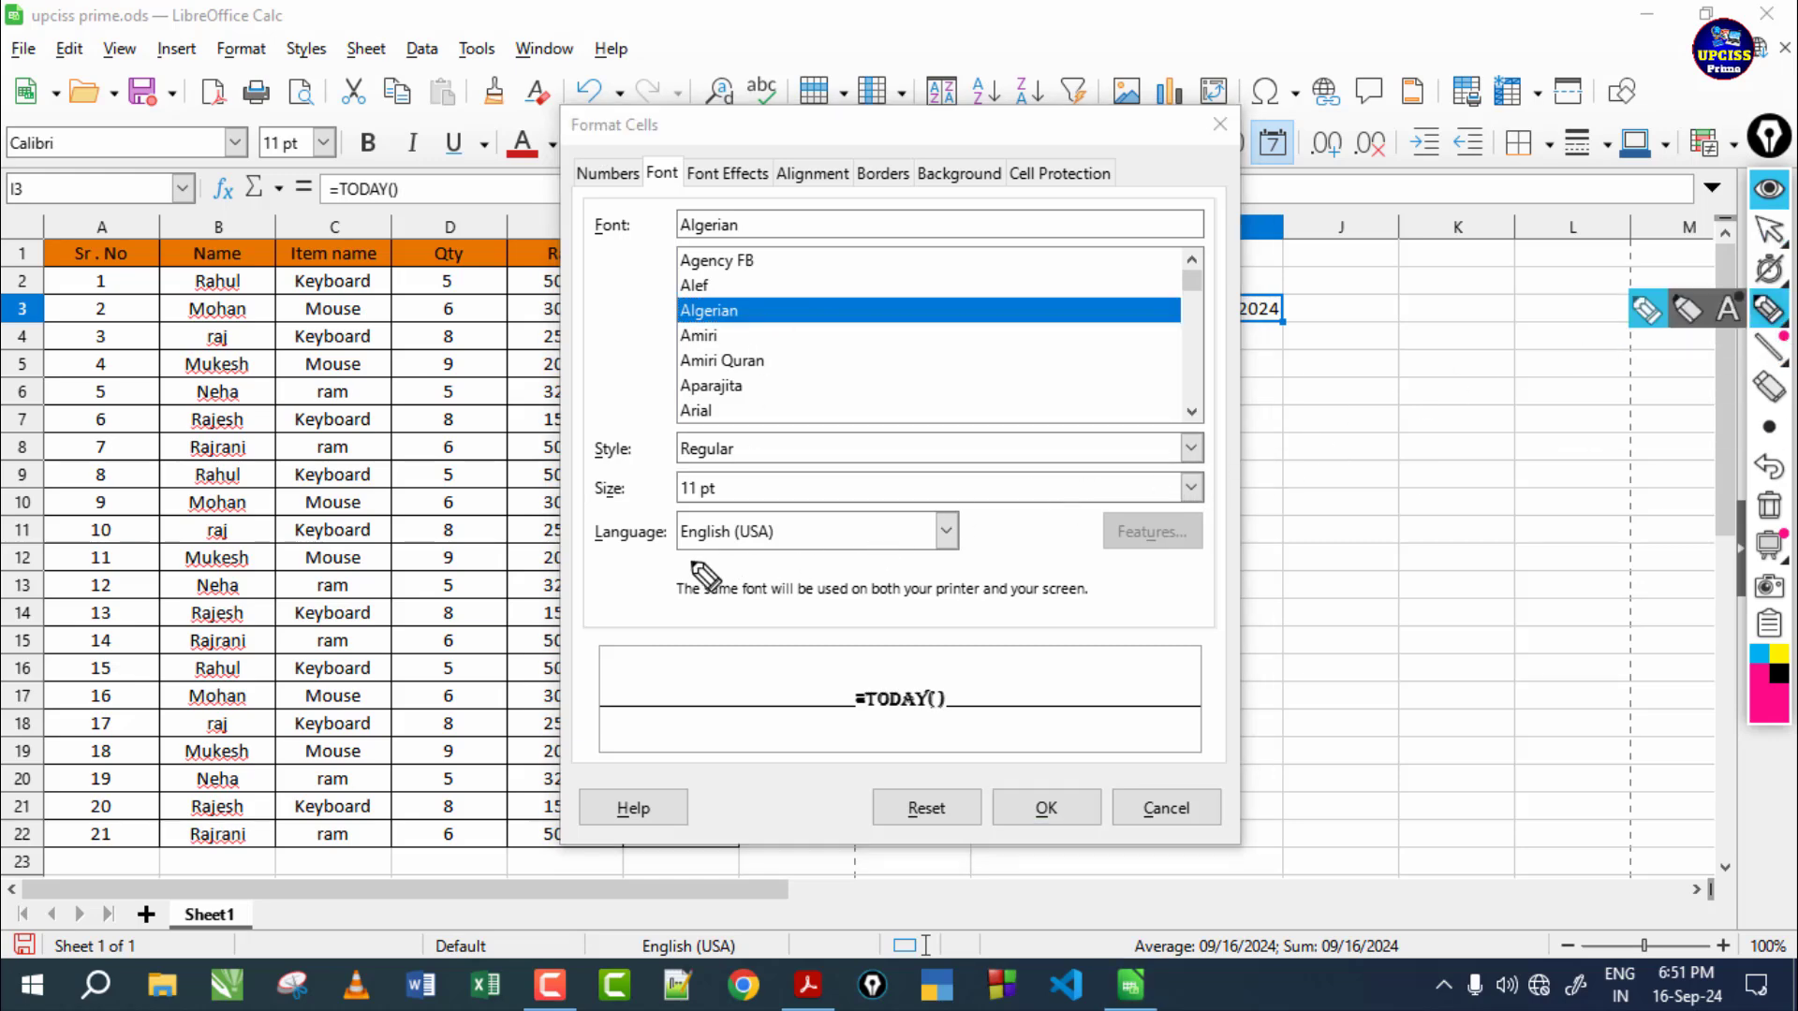
mouse_move(570, 503)
mouse_down()
mouse_move(644, 489)
mouse_move(856, 506)
mouse_up()
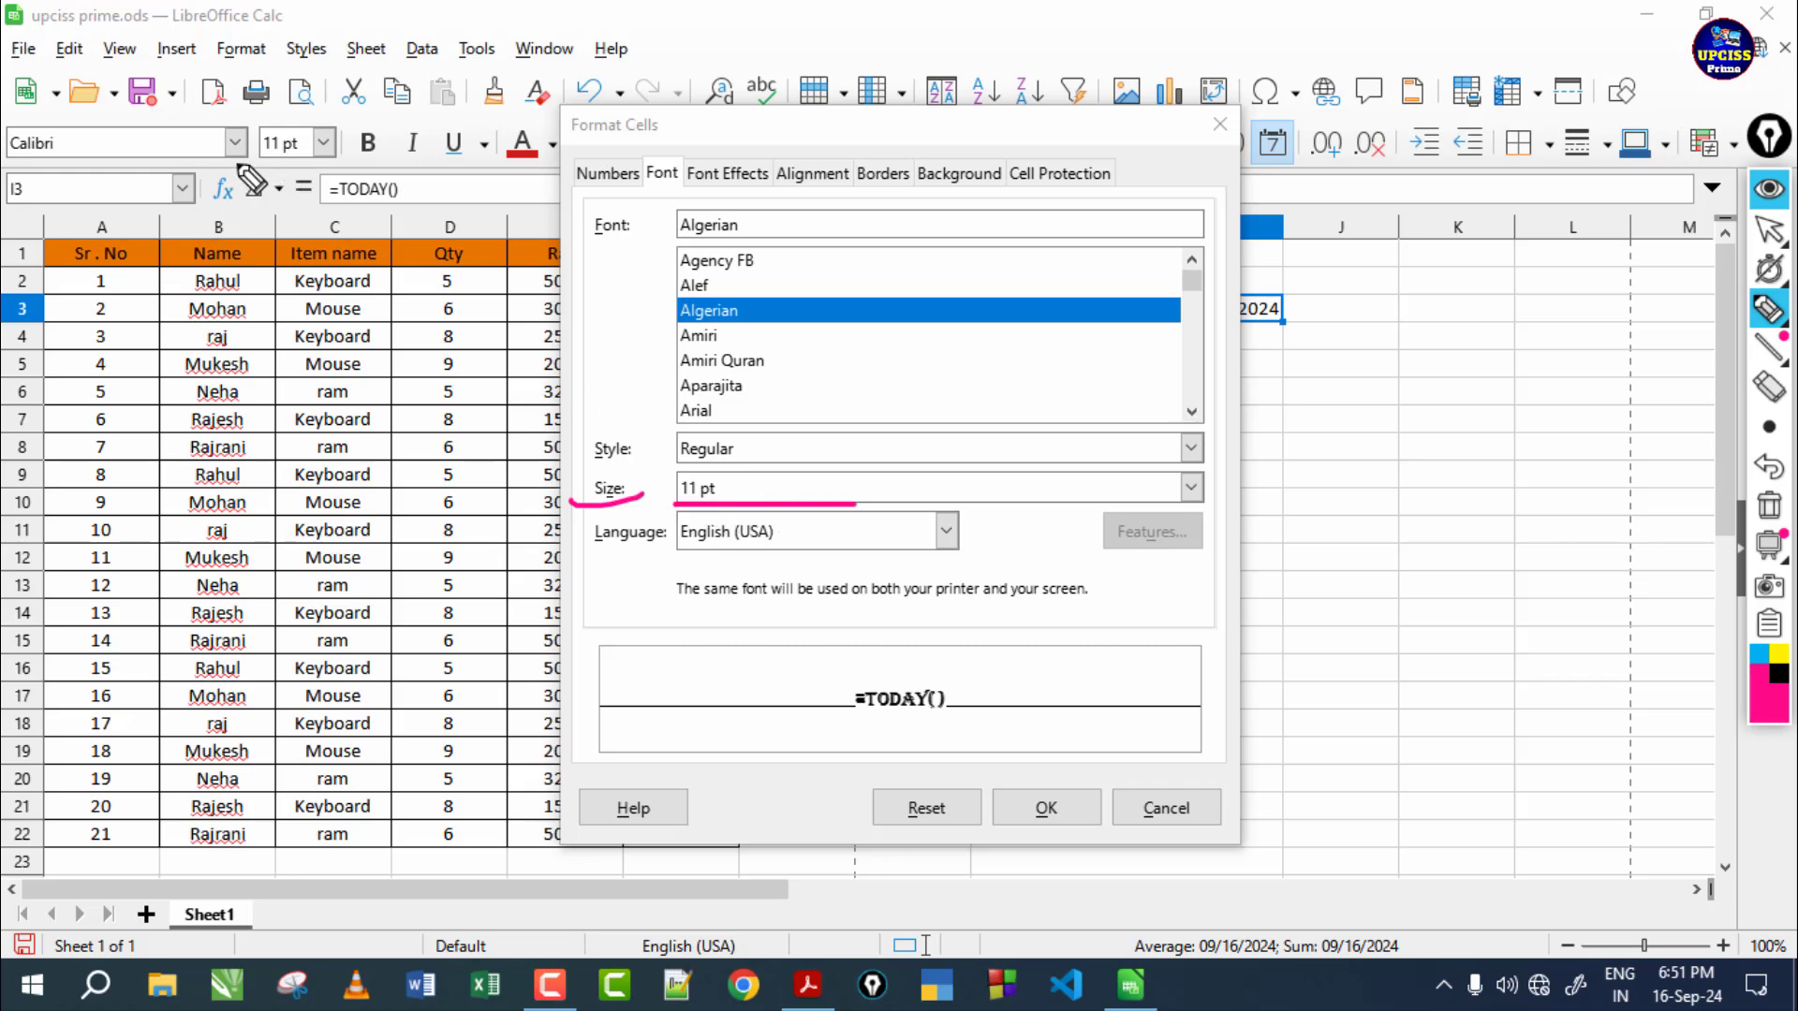
drag(236, 164, 367, 150)
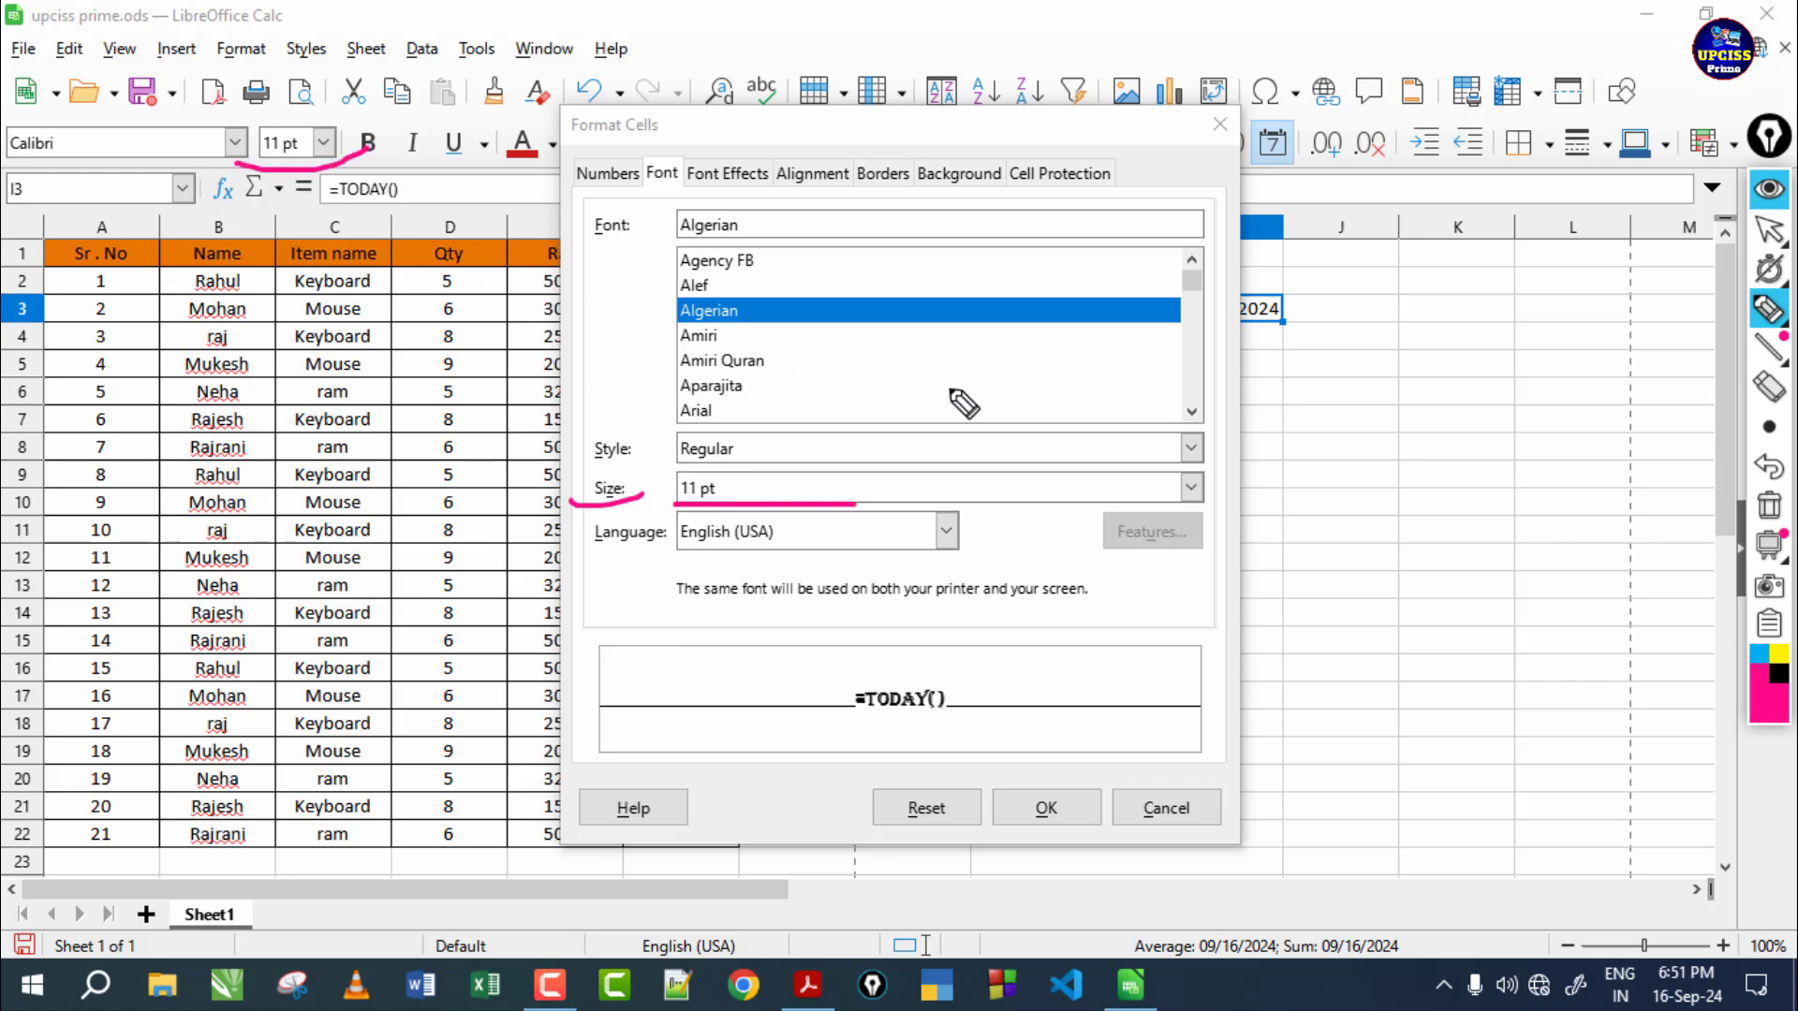
click(1772, 507)
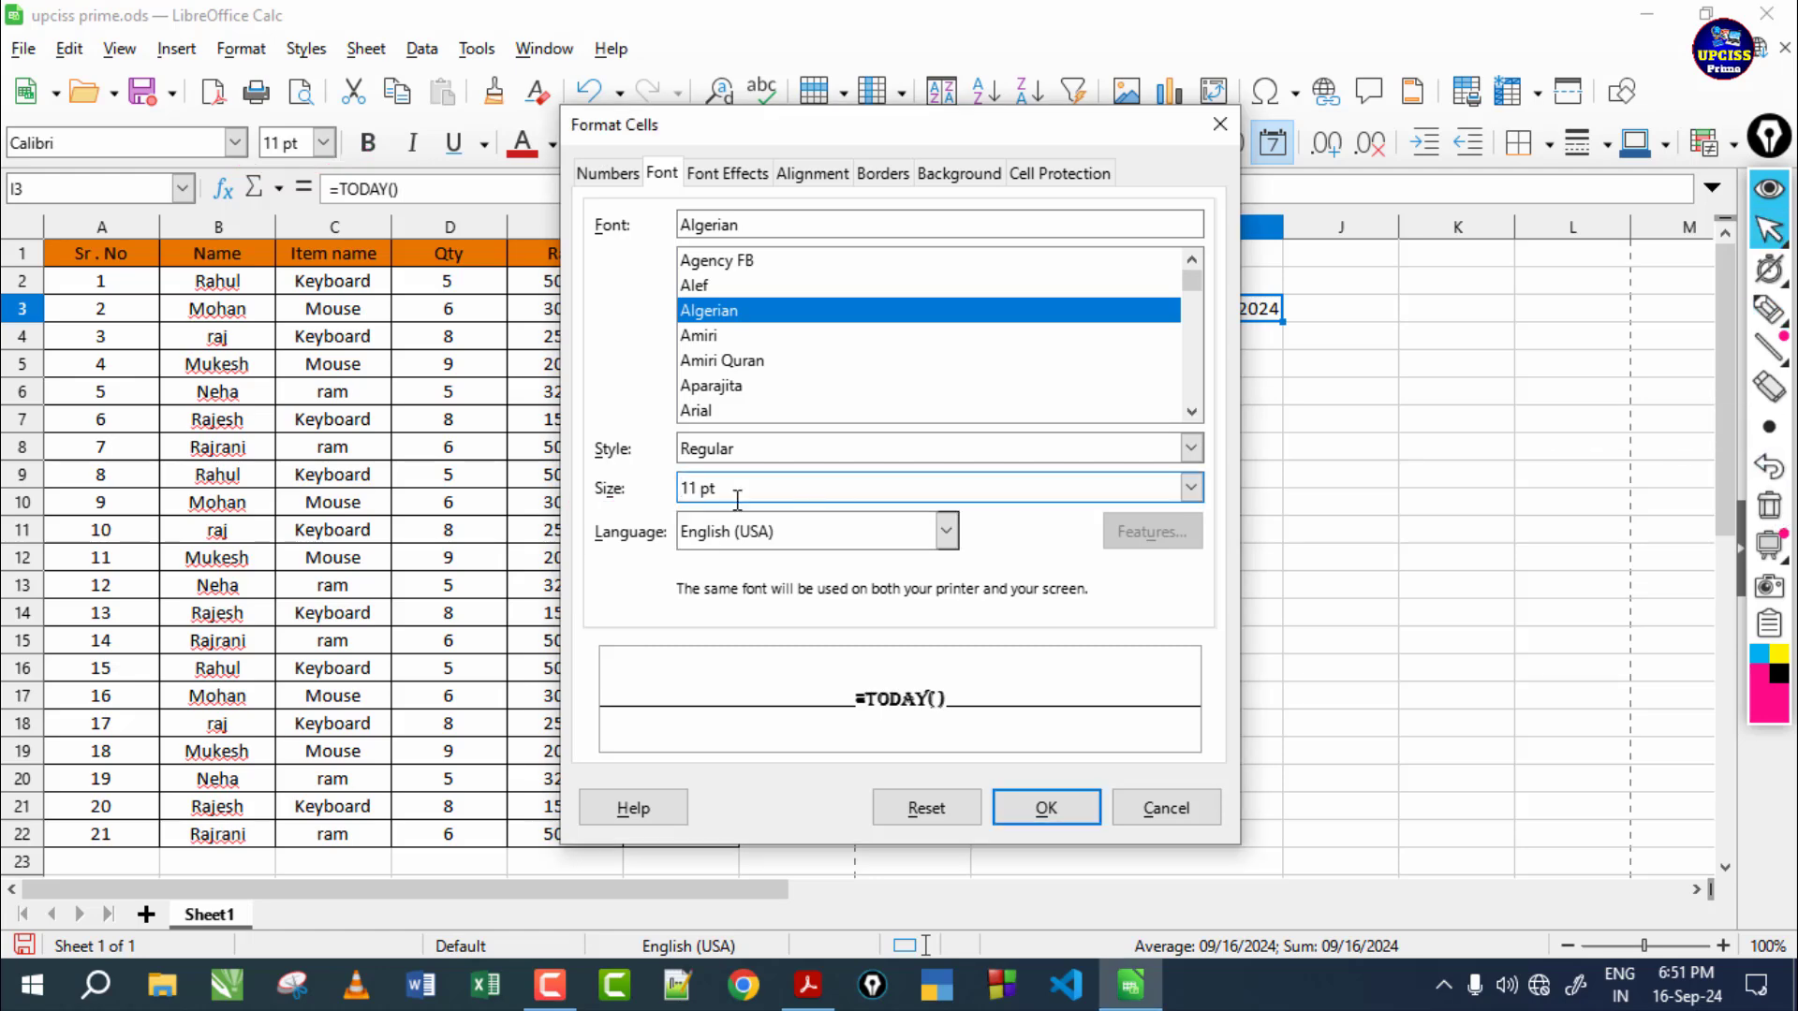
Step: Set the font size to 28 pt, then circle the font preview with the pen and erase the mark
click(1189, 488)
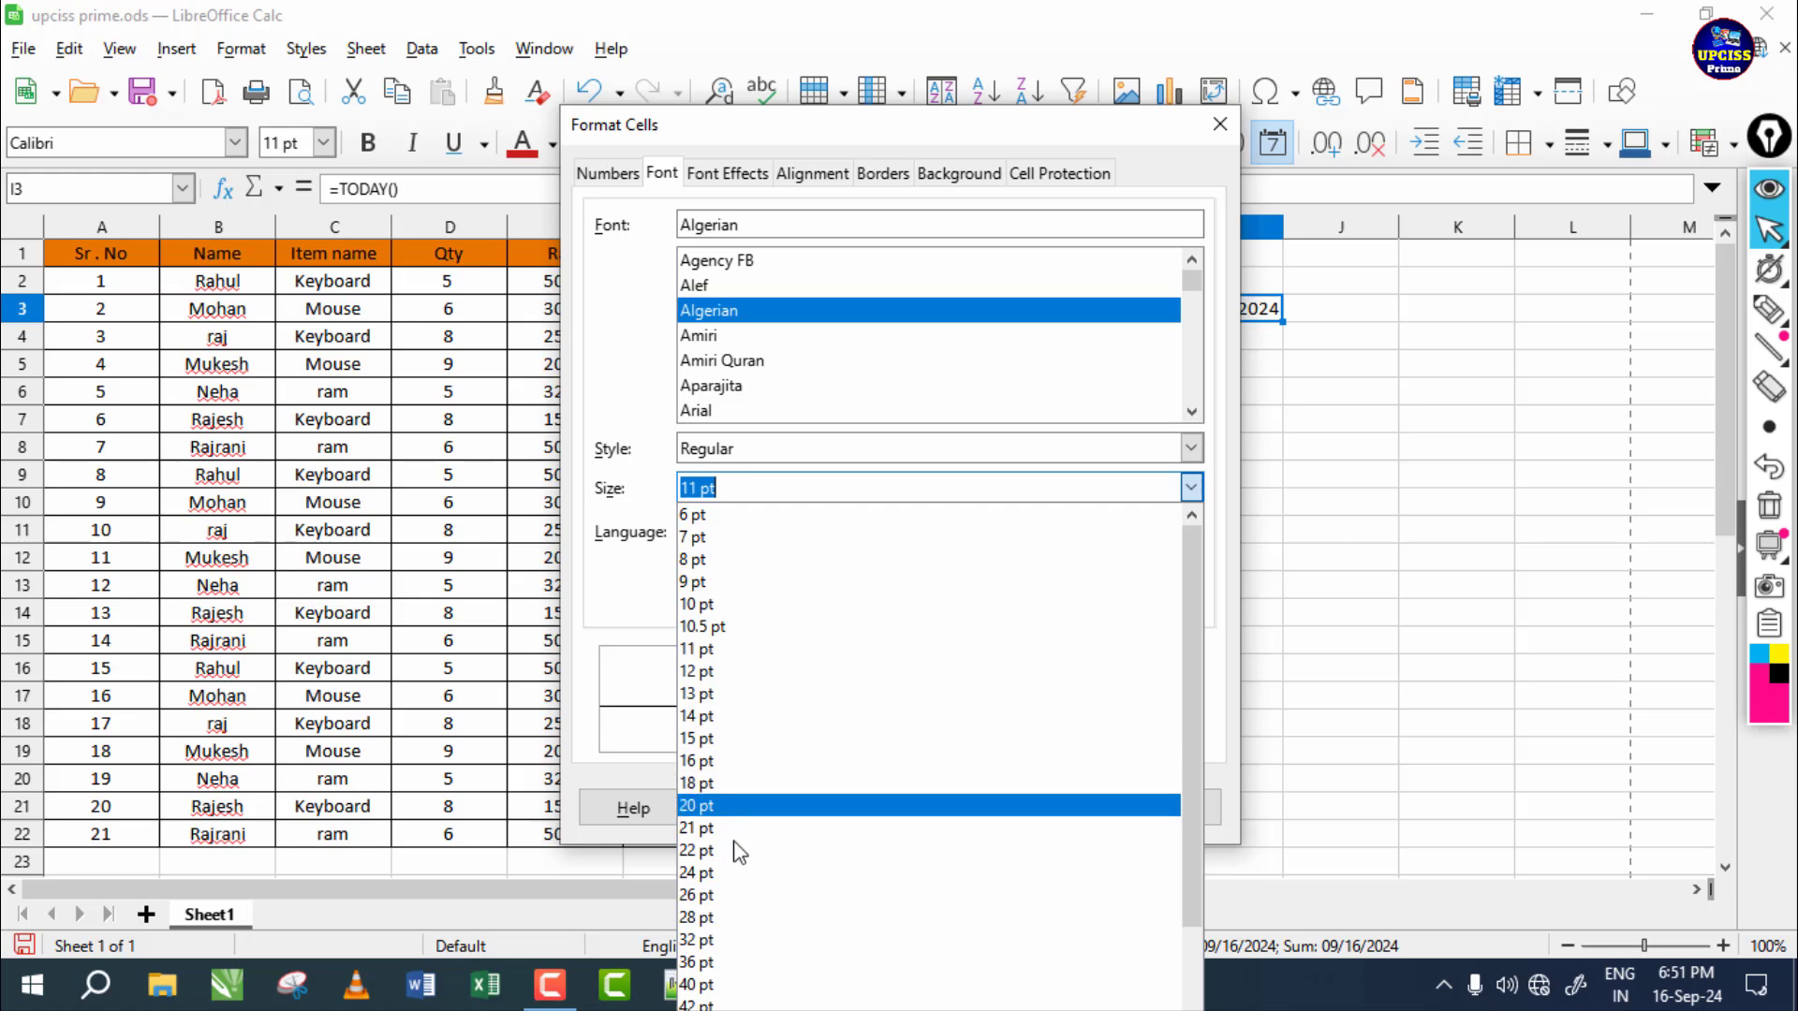
click(734, 918)
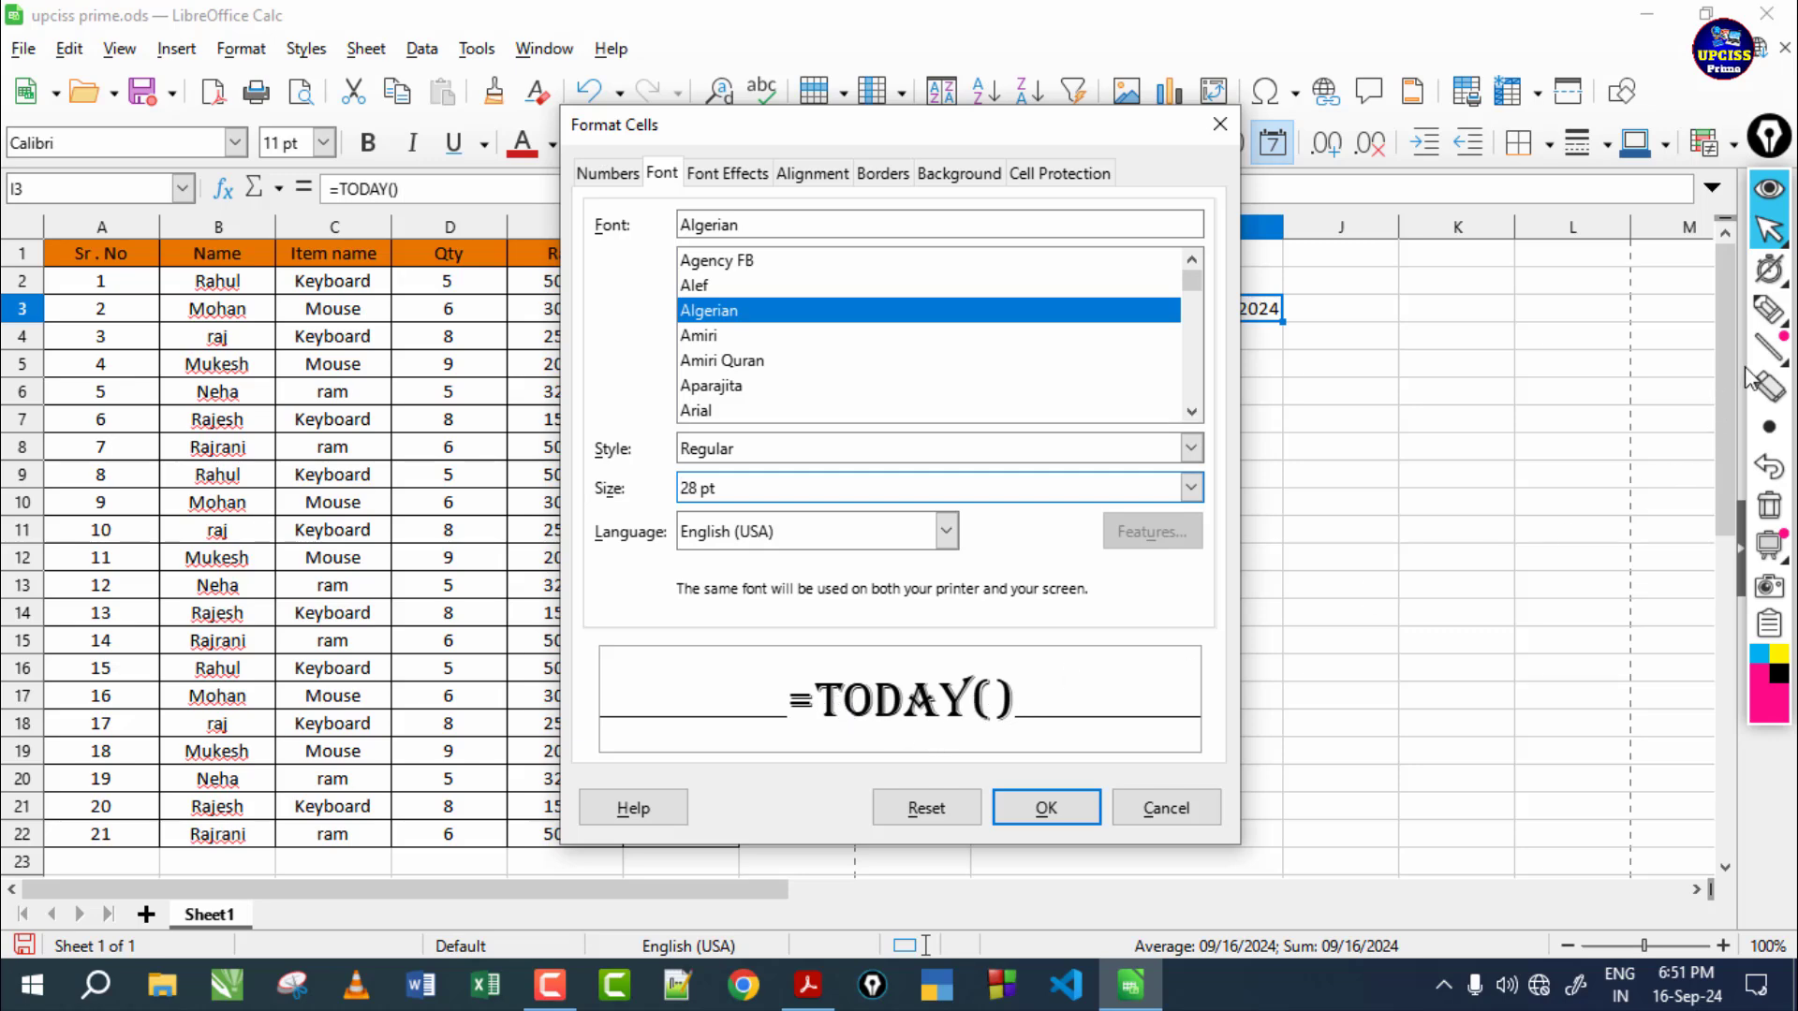
click(1769, 309)
mouse_move(1106, 665)
mouse_down()
mouse_move(823, 754)
mouse_move(1091, 666)
mouse_up()
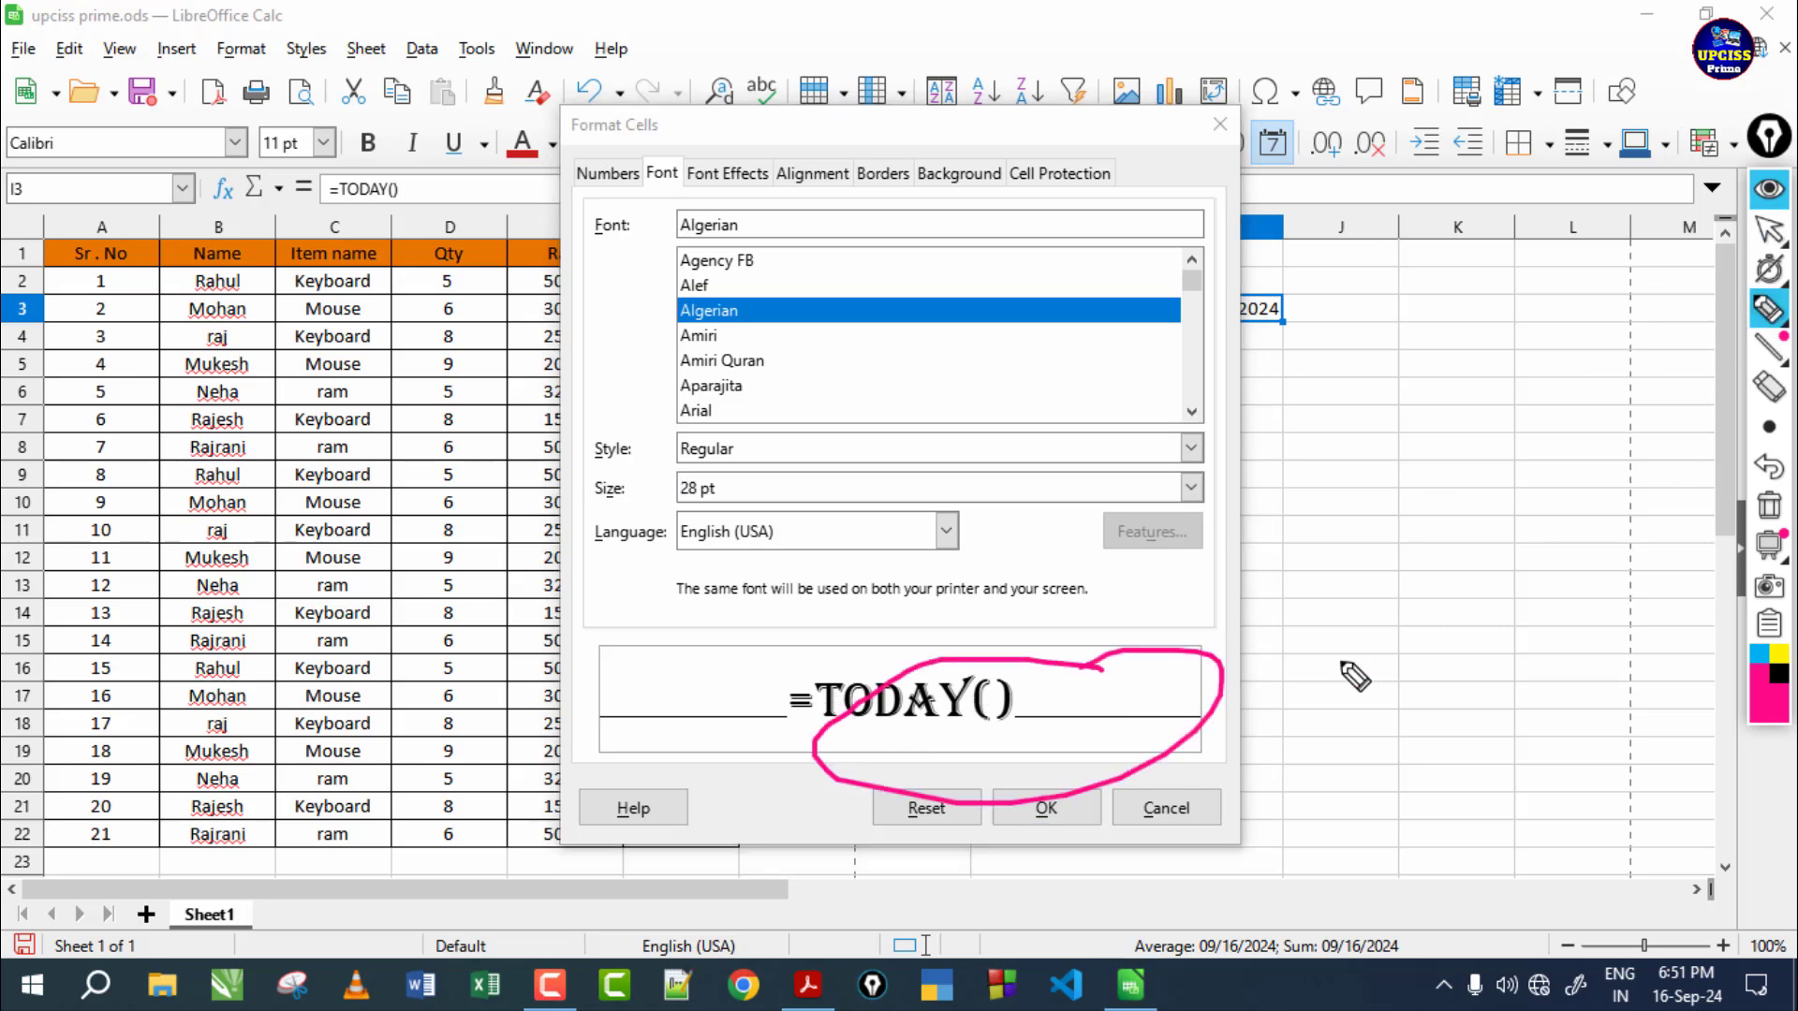
click(1769, 505)
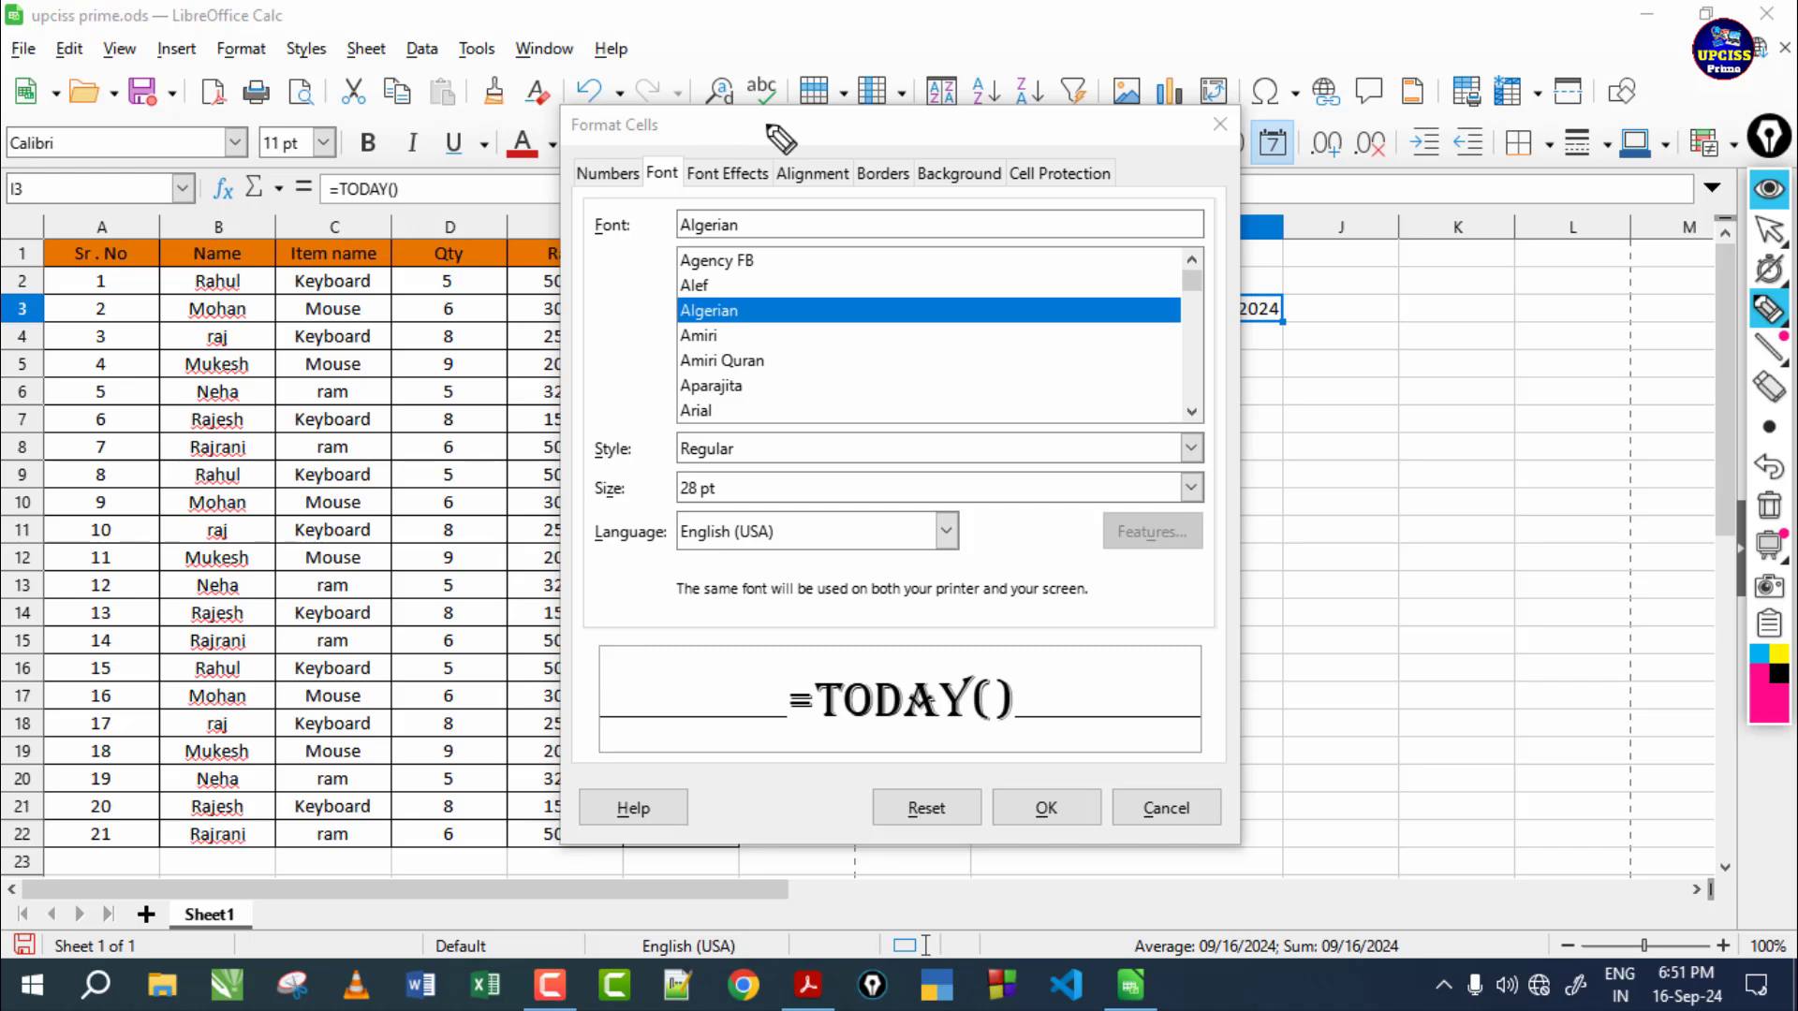
Step: Underline the Format Cells title and the main window's font controls with the pen, erase the lines, and return to the normal pointer
drag(616, 136, 768, 144)
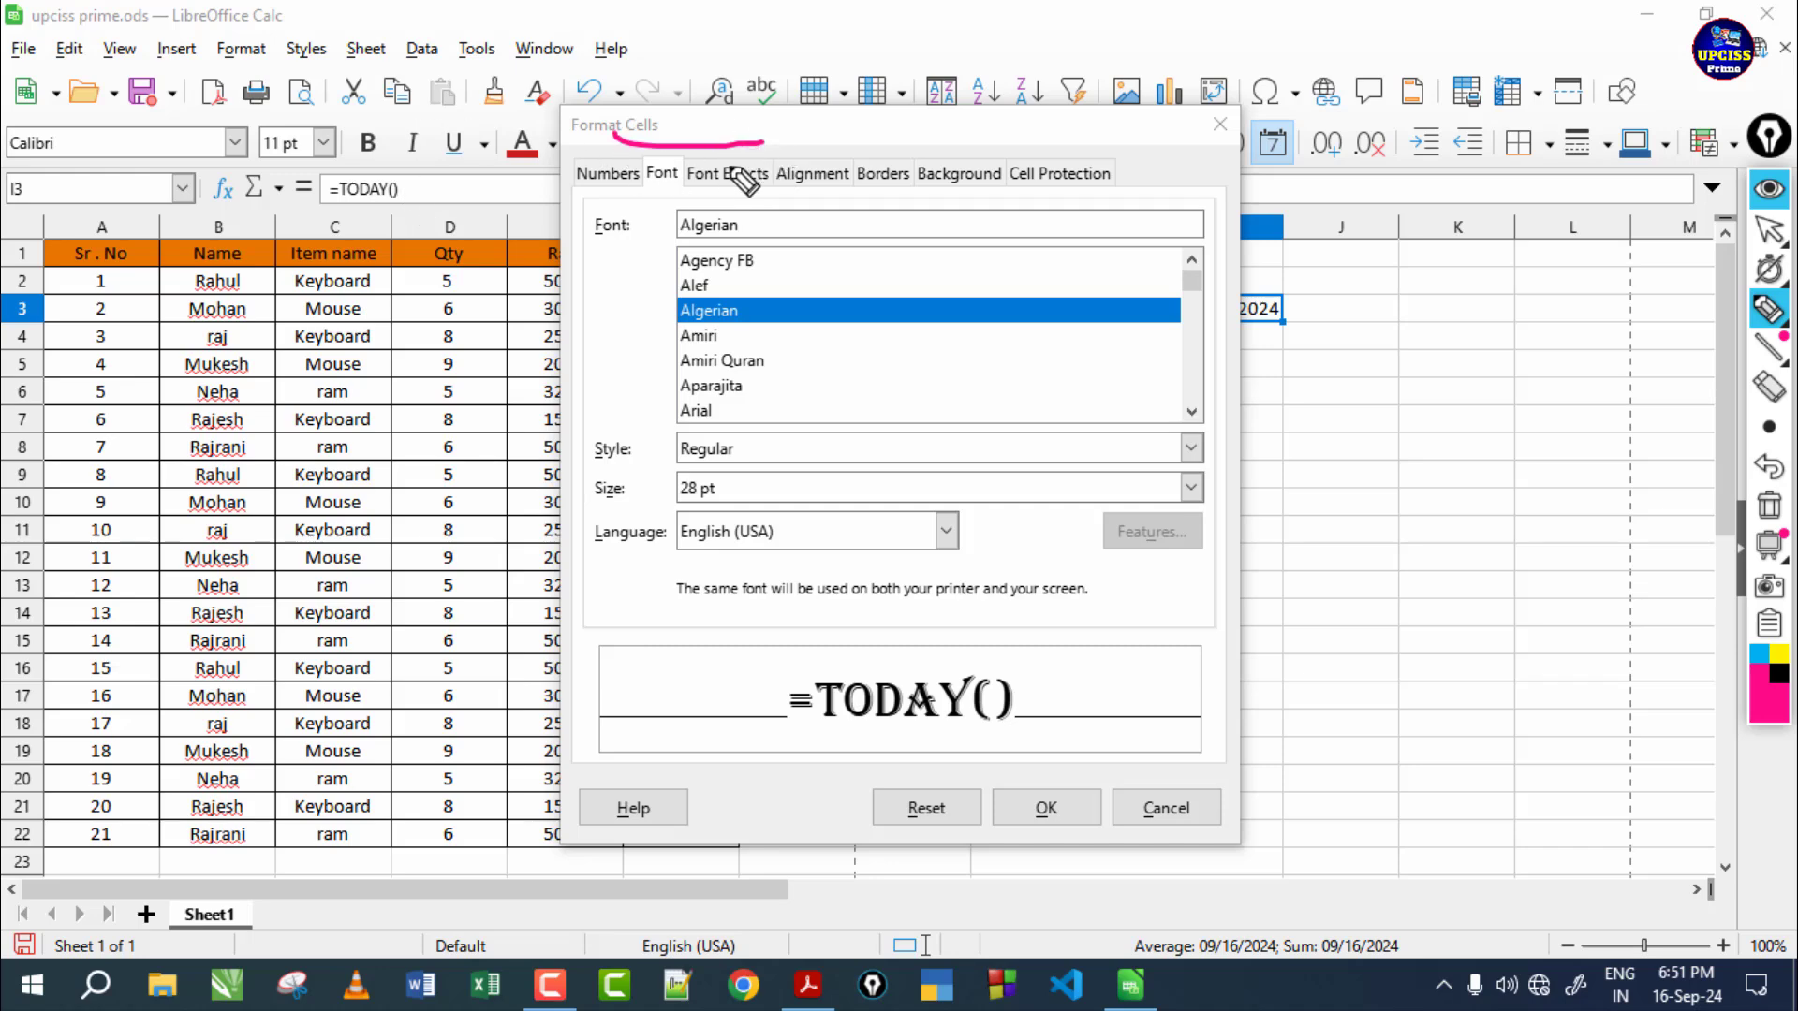
drag(193, 153, 596, 142)
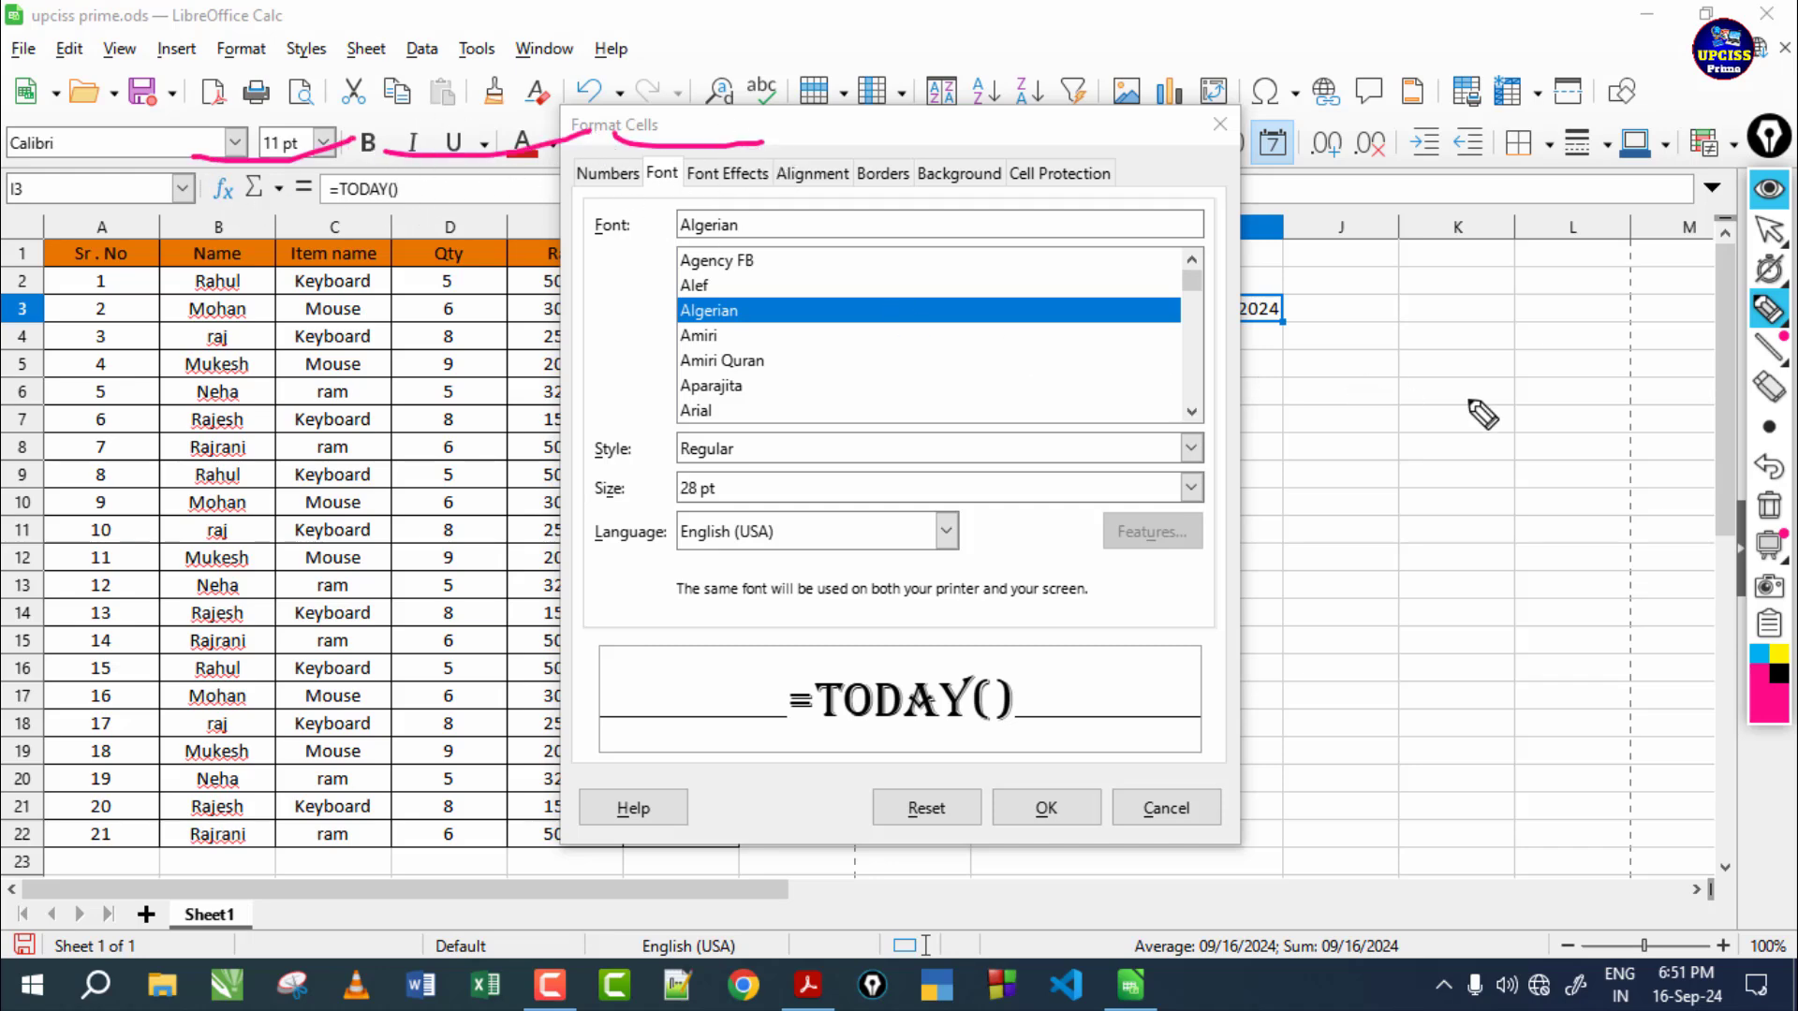
click(1769, 506)
click(1769, 229)
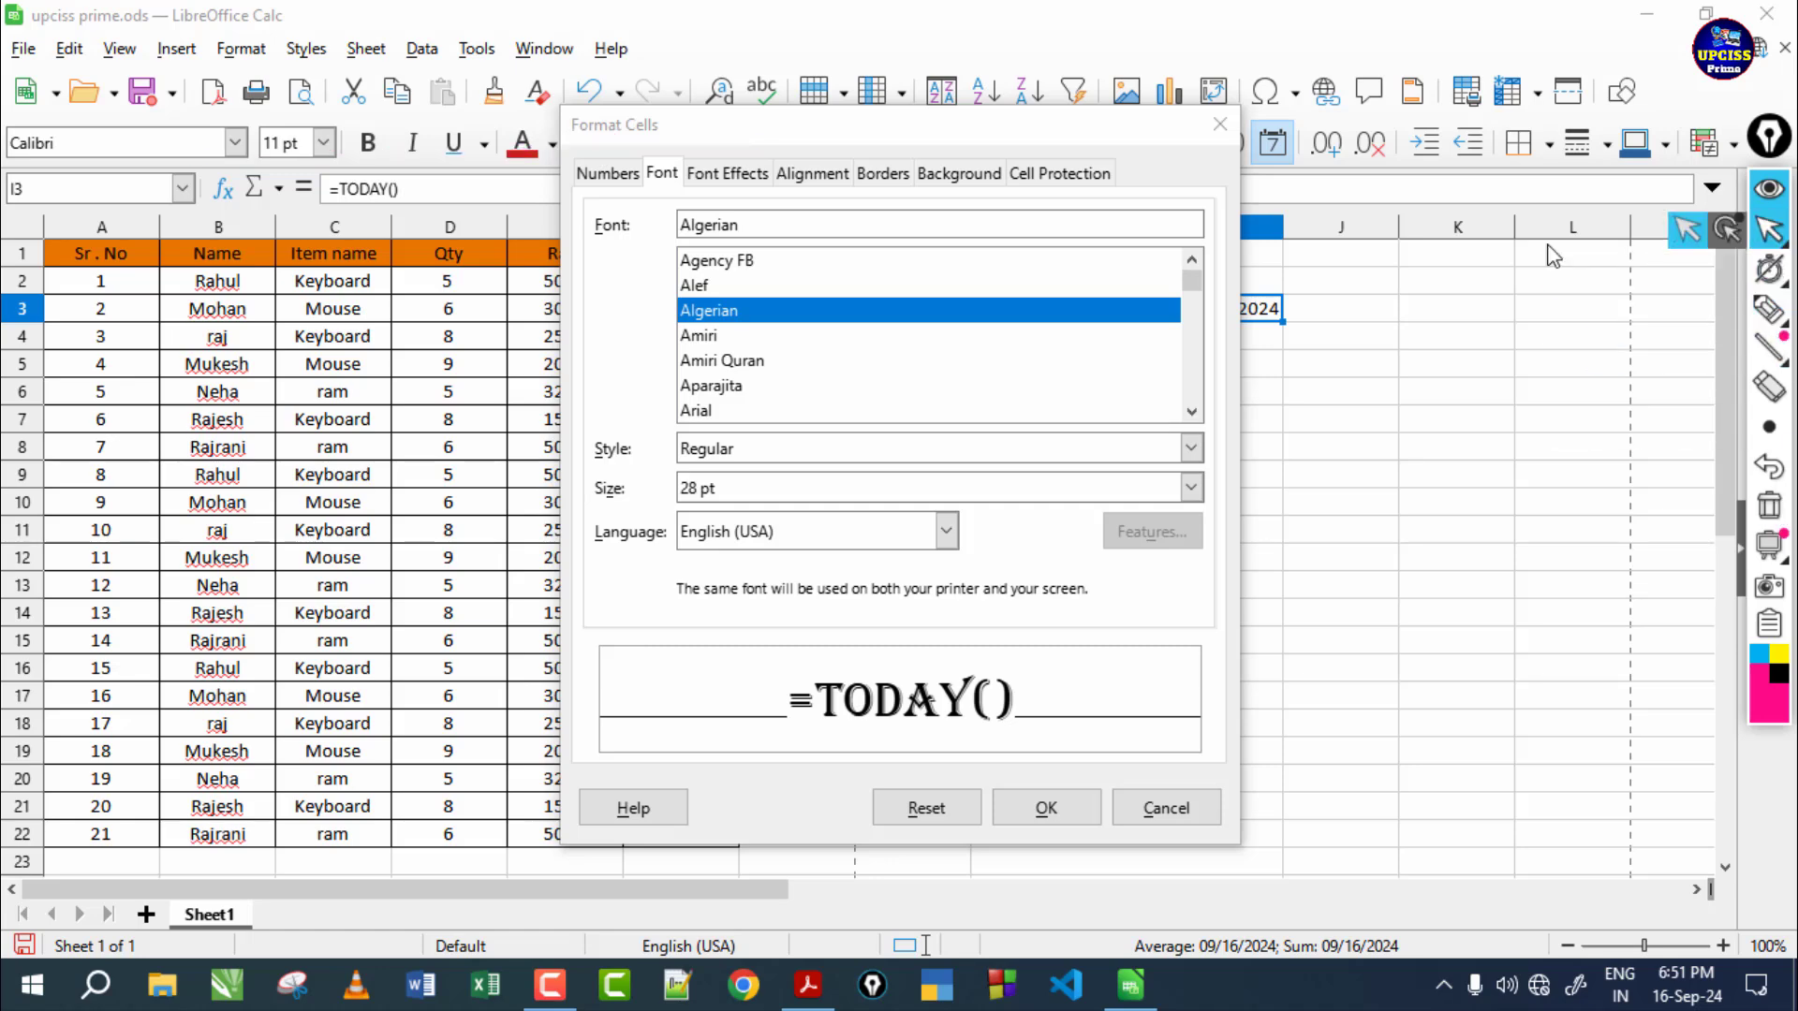
Step: Set the font color of cell I3 to Red
click(727, 175)
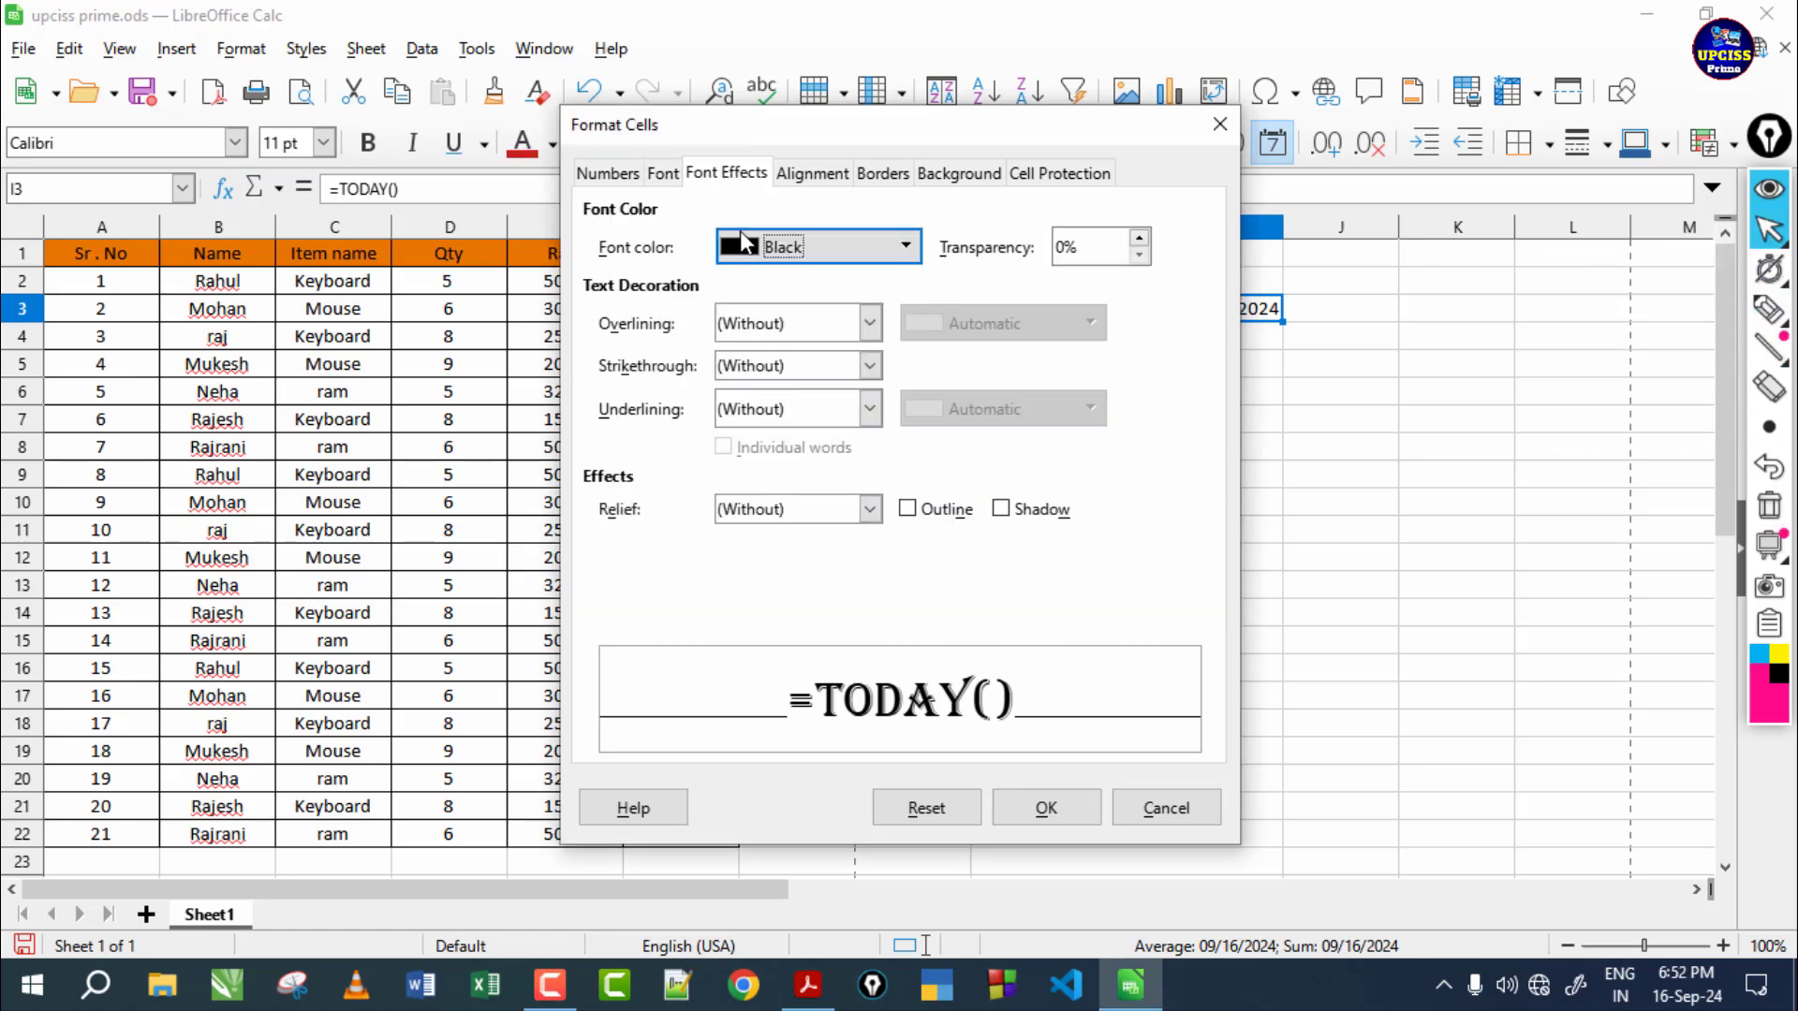
click(906, 248)
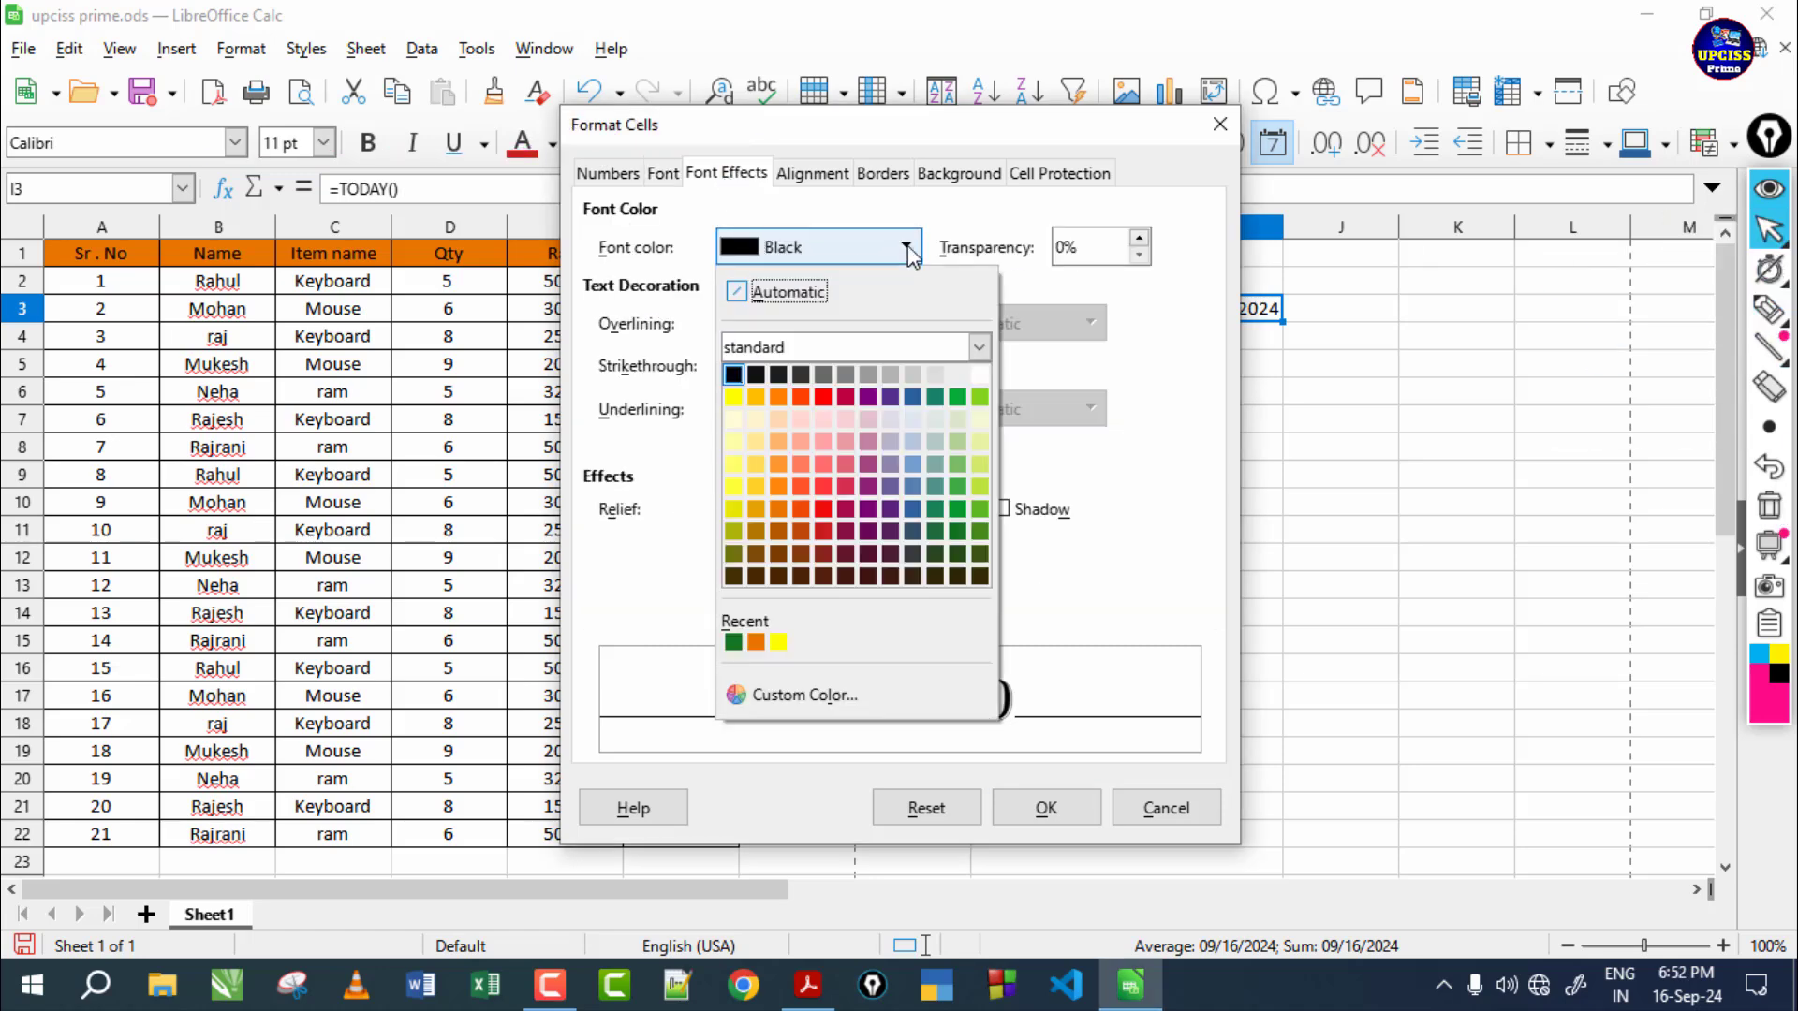
click(823, 397)
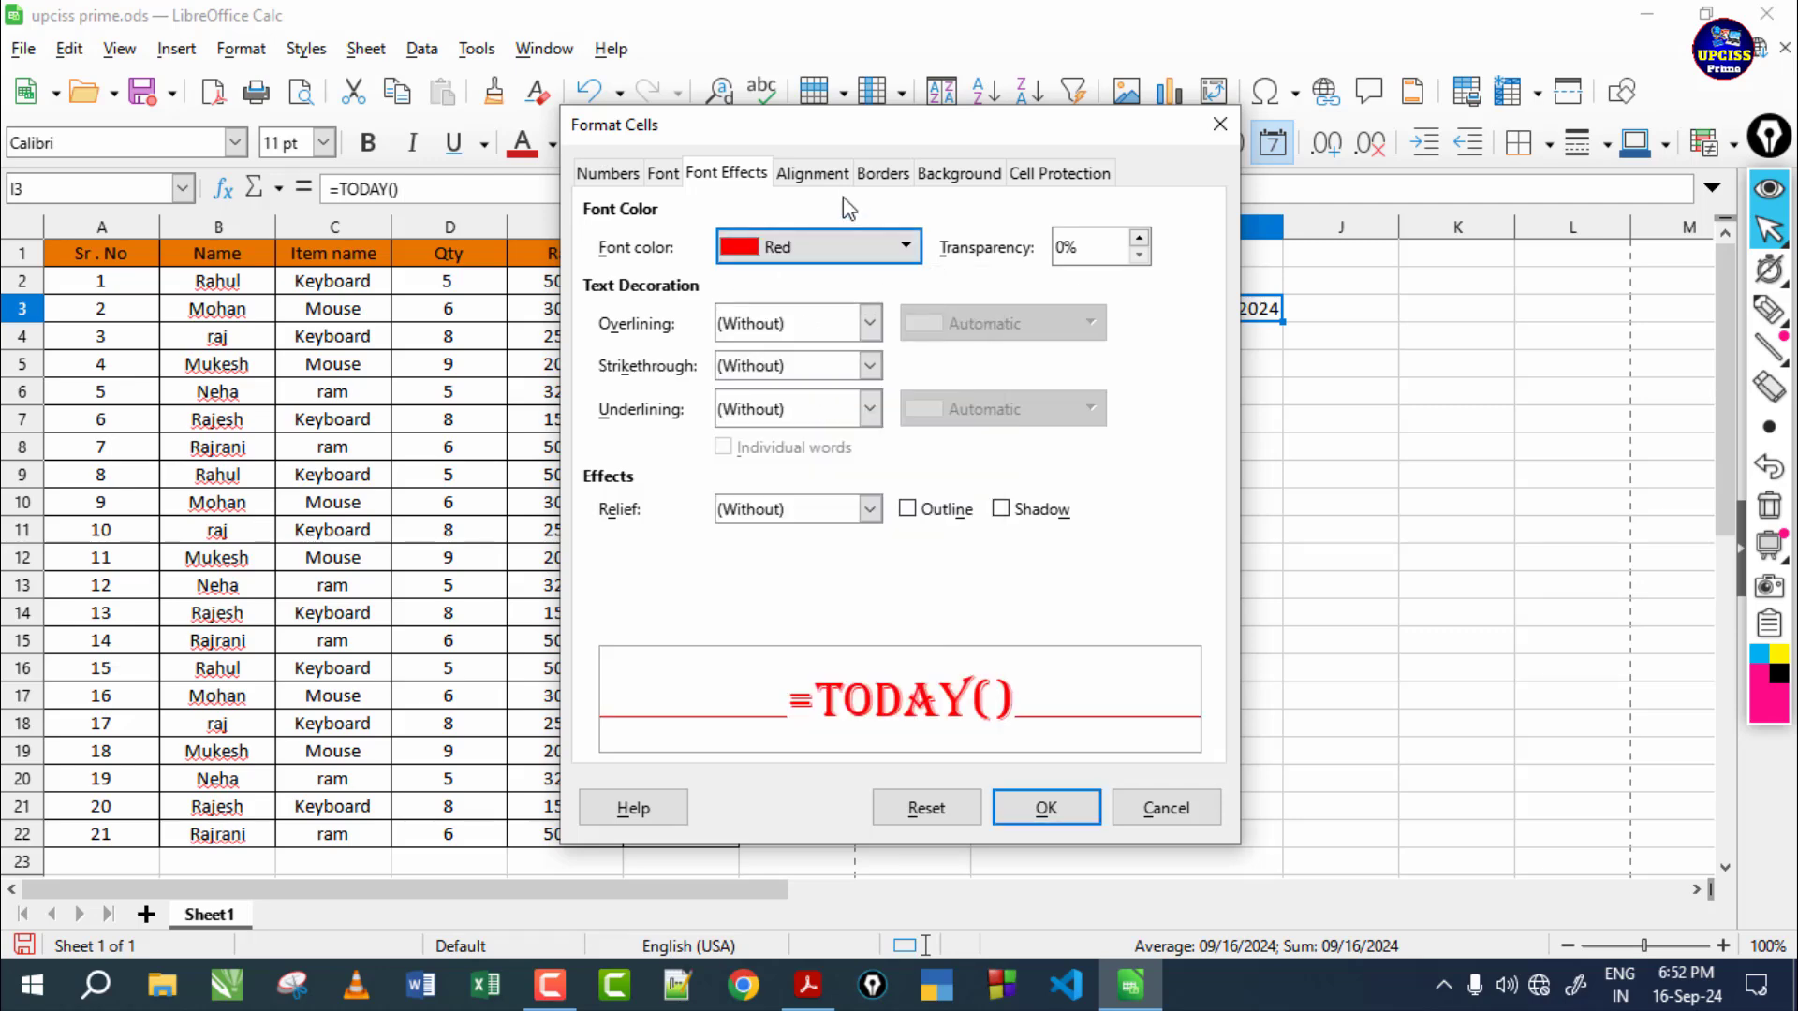
Step: Rotate the text of cell I3 to 60 degrees, with the lower cell border as reference edge
click(811, 174)
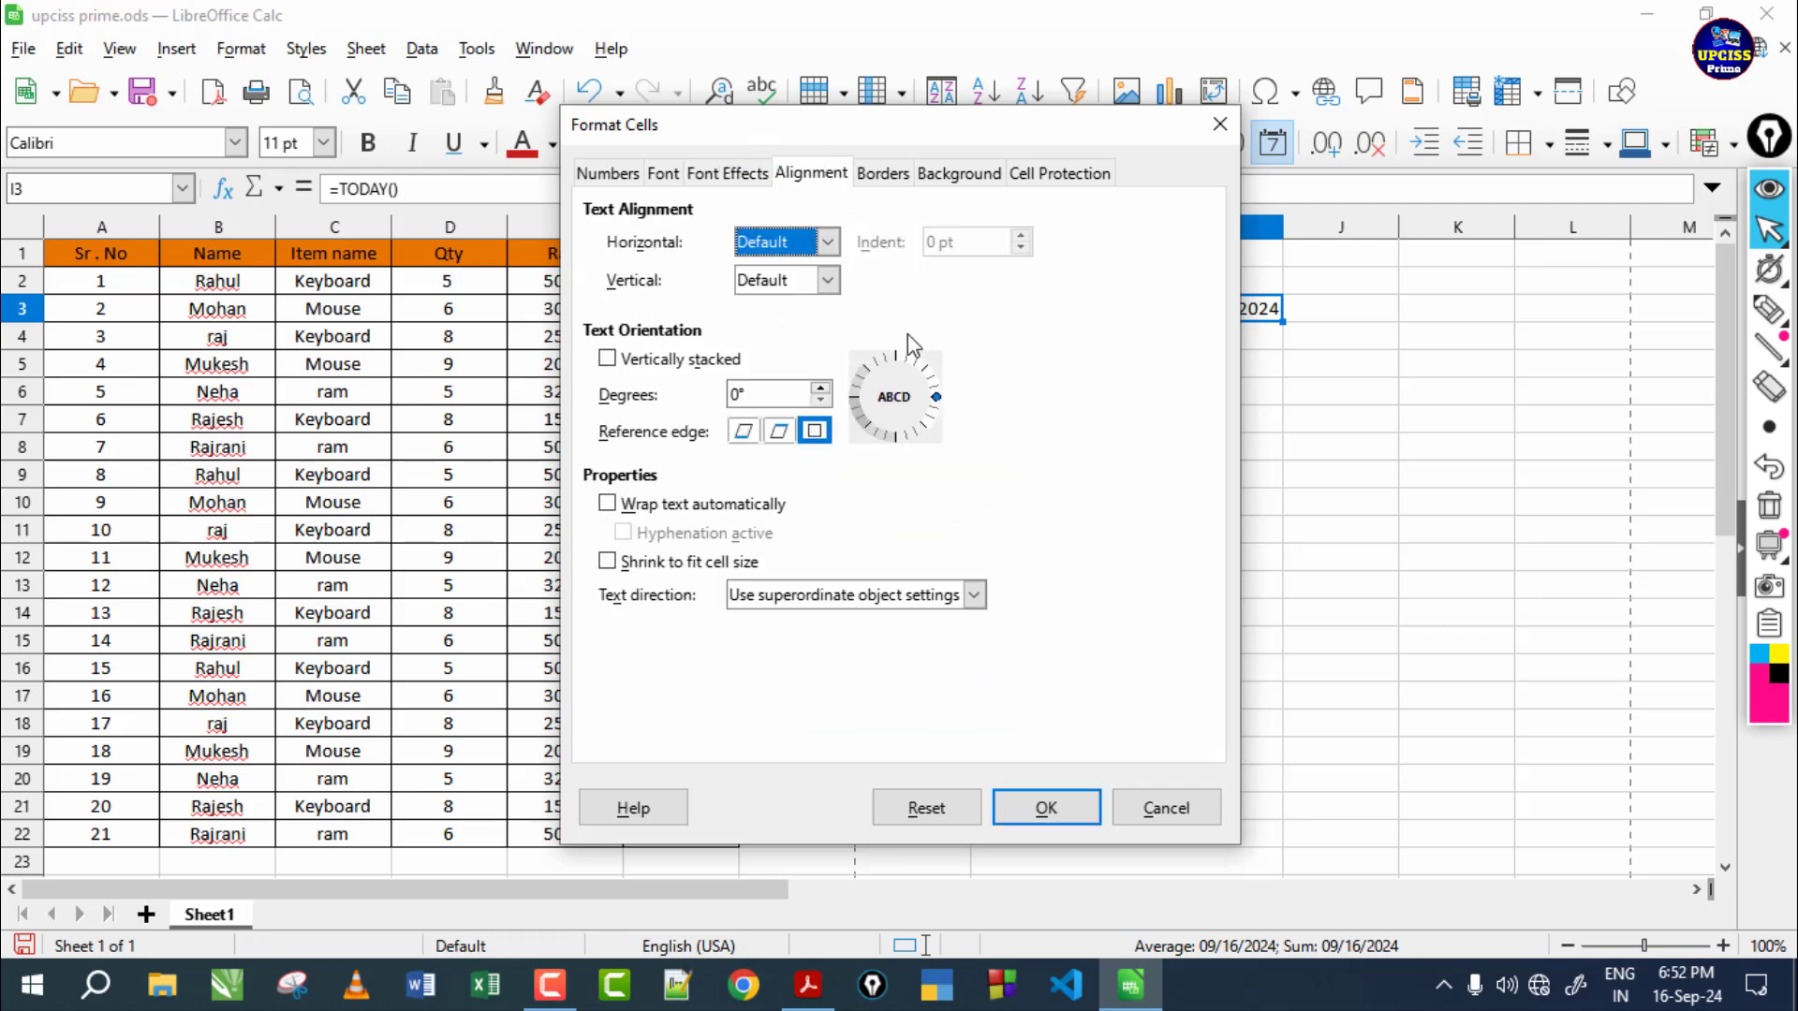
click(824, 389)
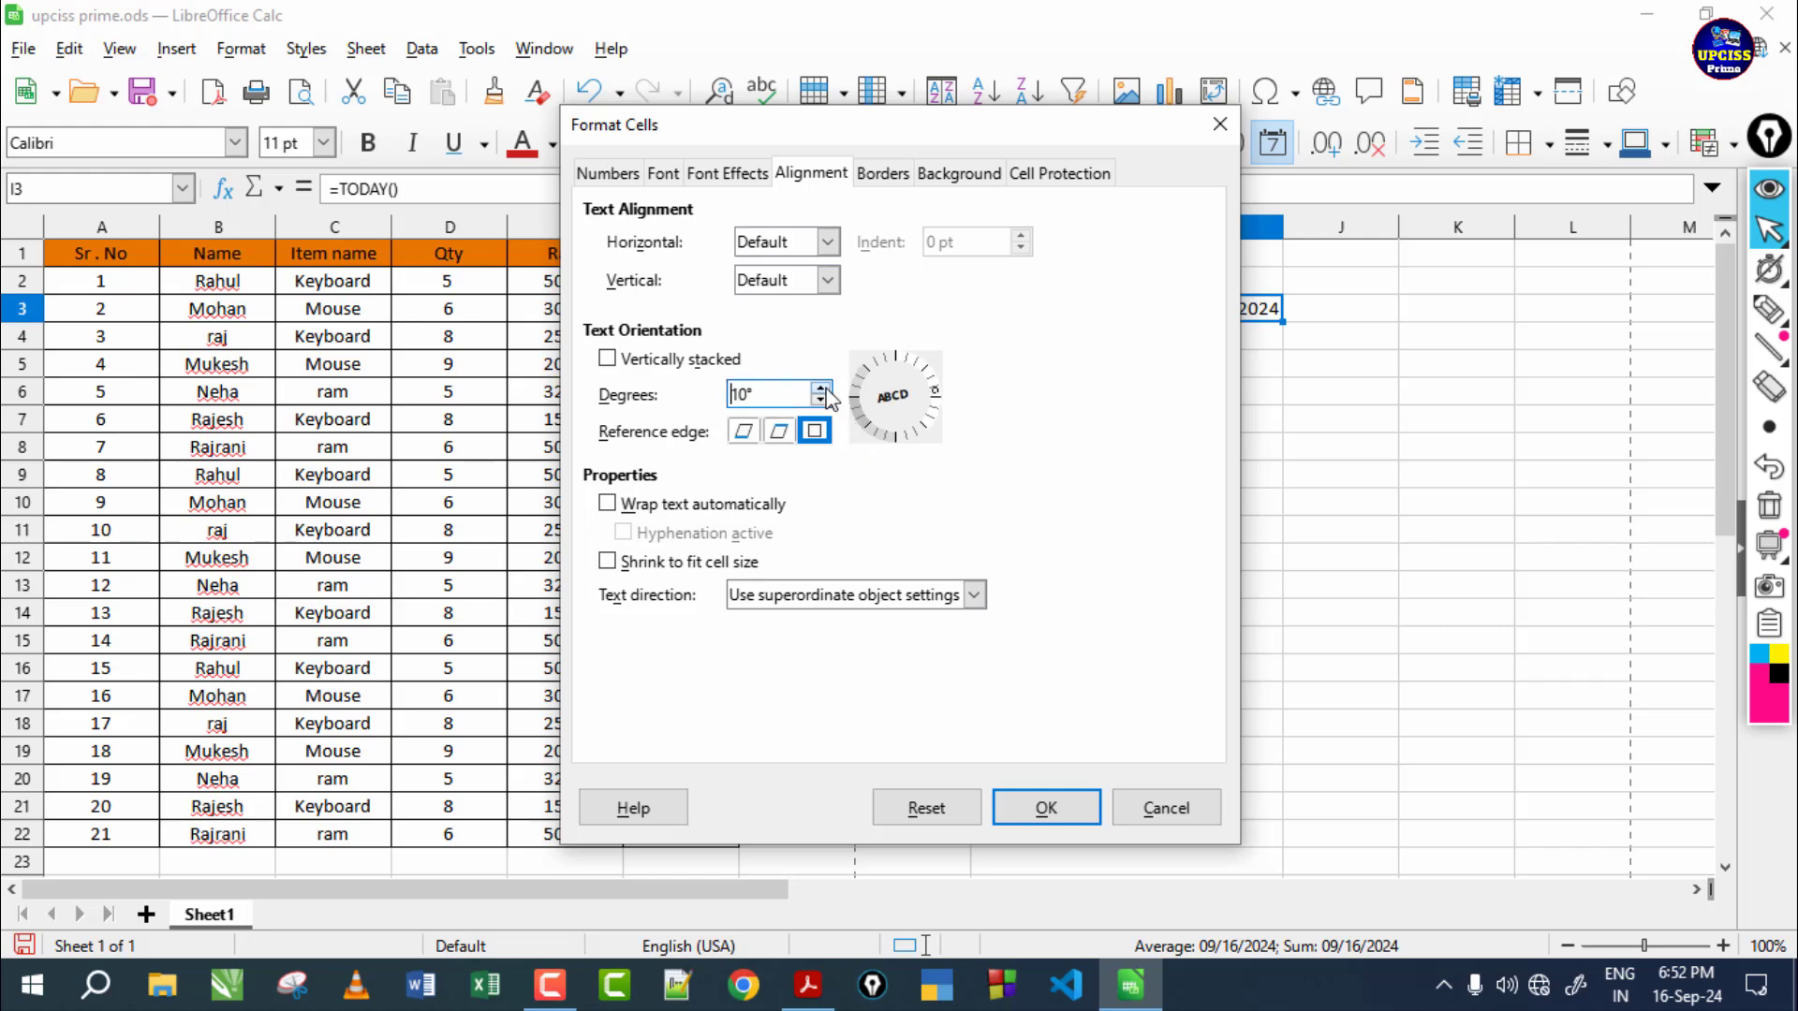
click(824, 389)
click(824, 389)
click(824, 388)
click(754, 434)
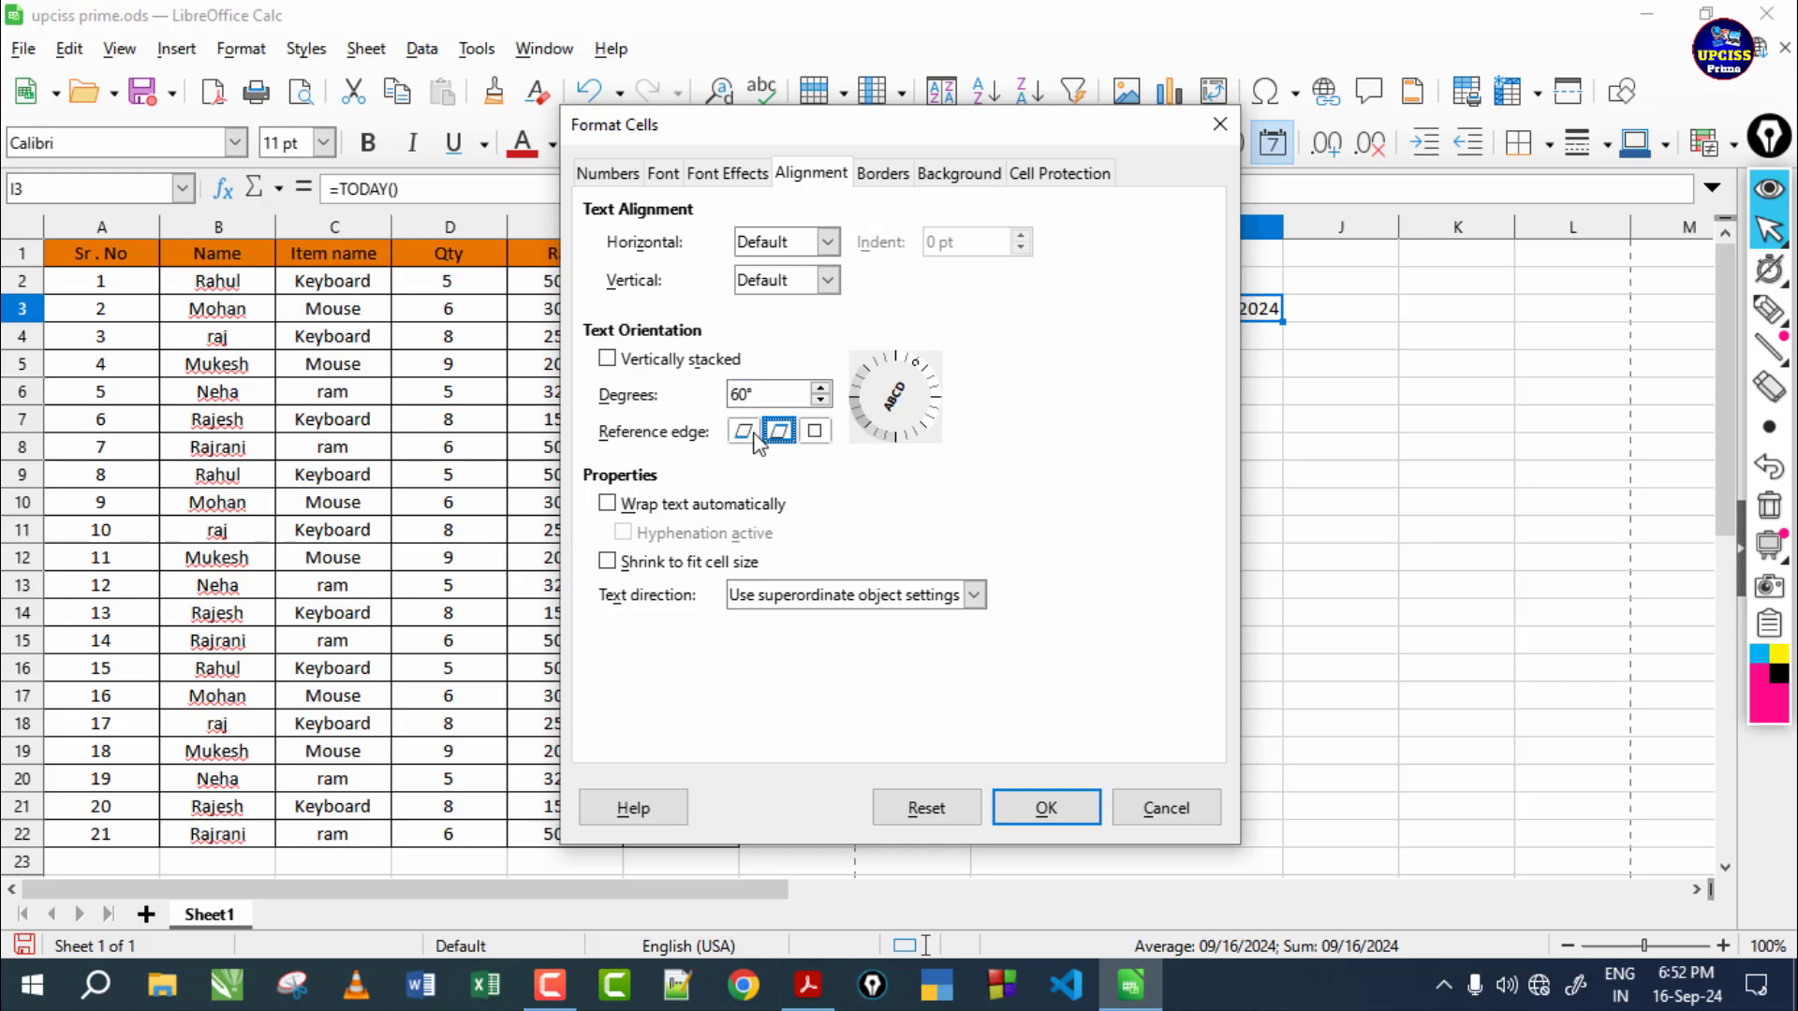
Step: Give cell I3 a box border in Dark Green 2 with Medium (1.5pt) width and apply the cell formatting
click(883, 176)
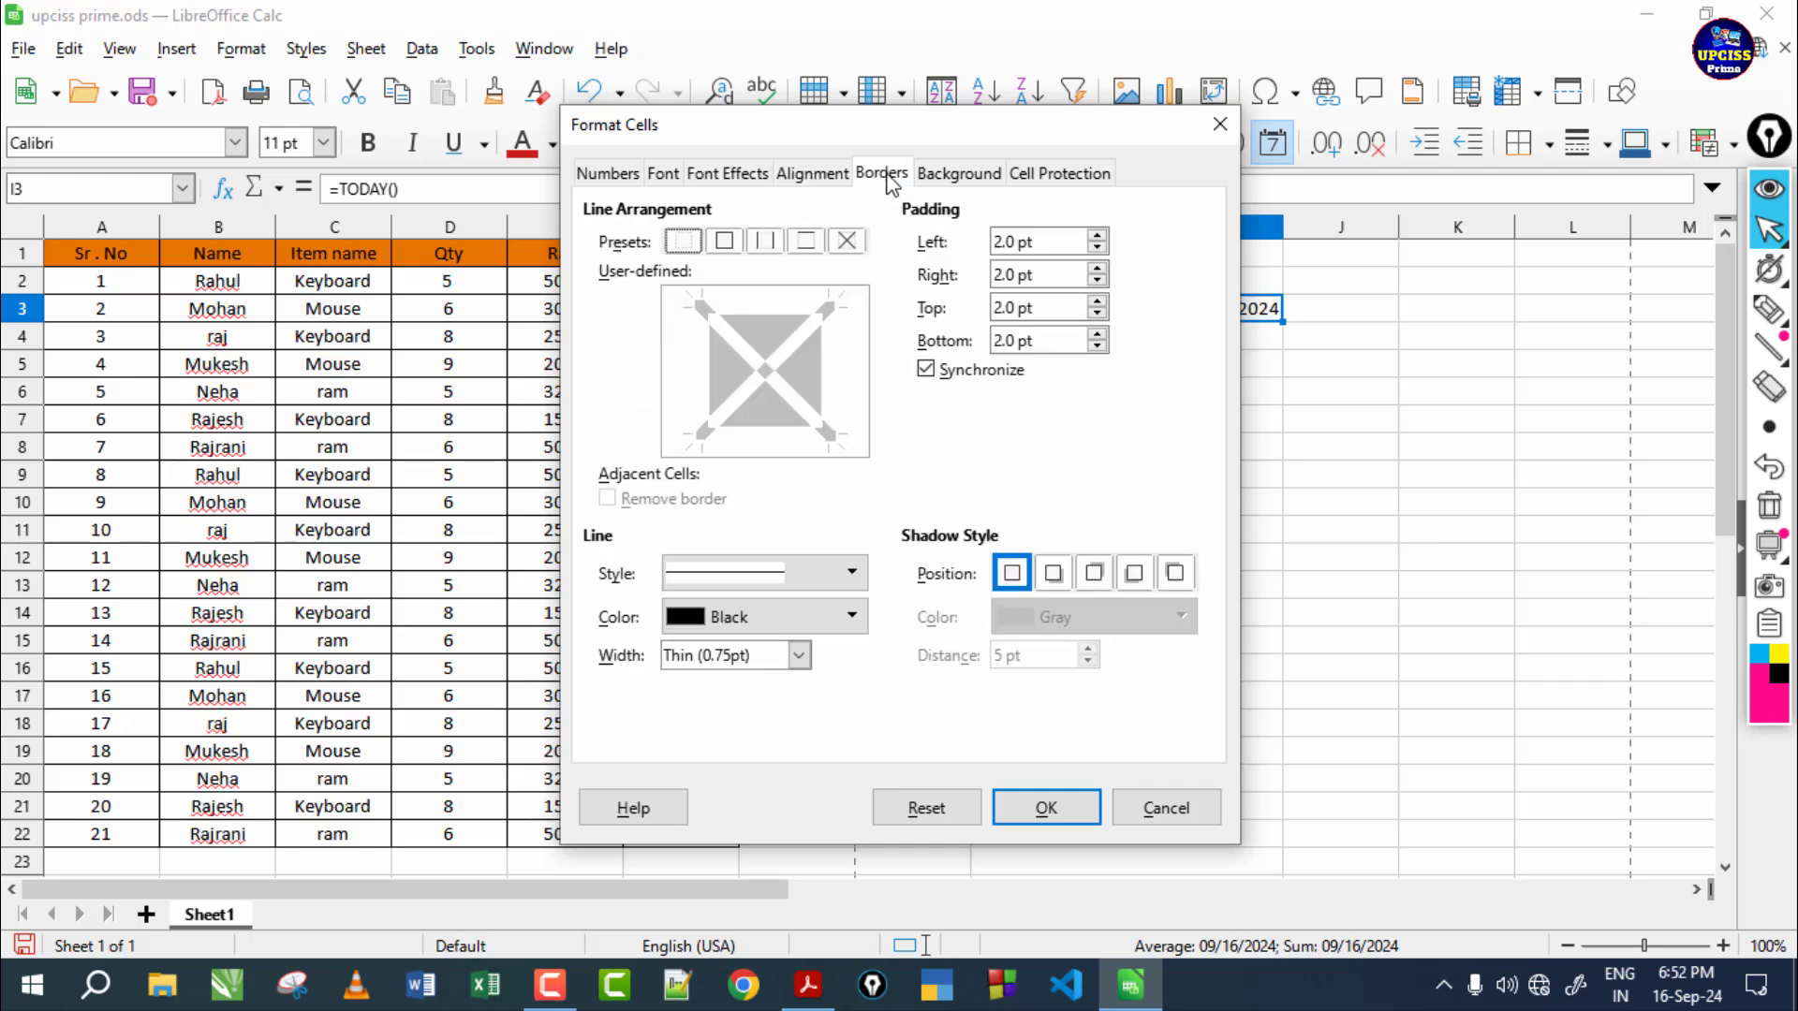
click(725, 242)
click(851, 618)
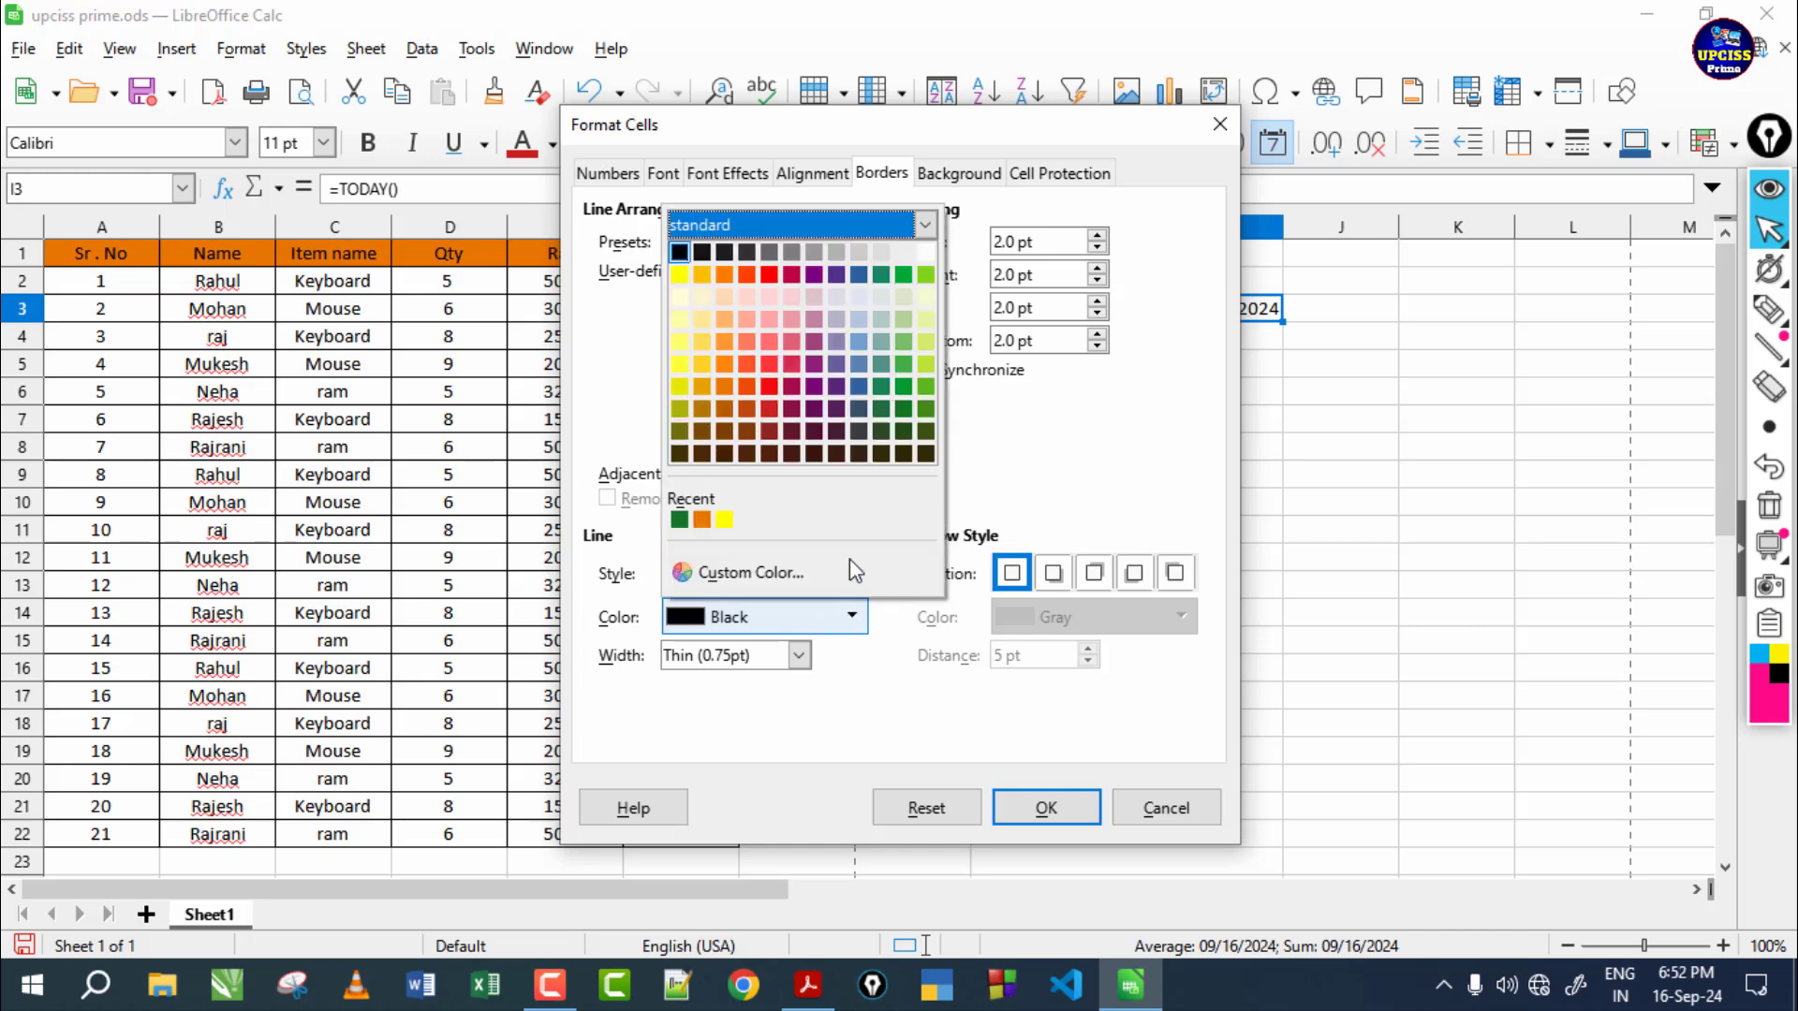
click(902, 408)
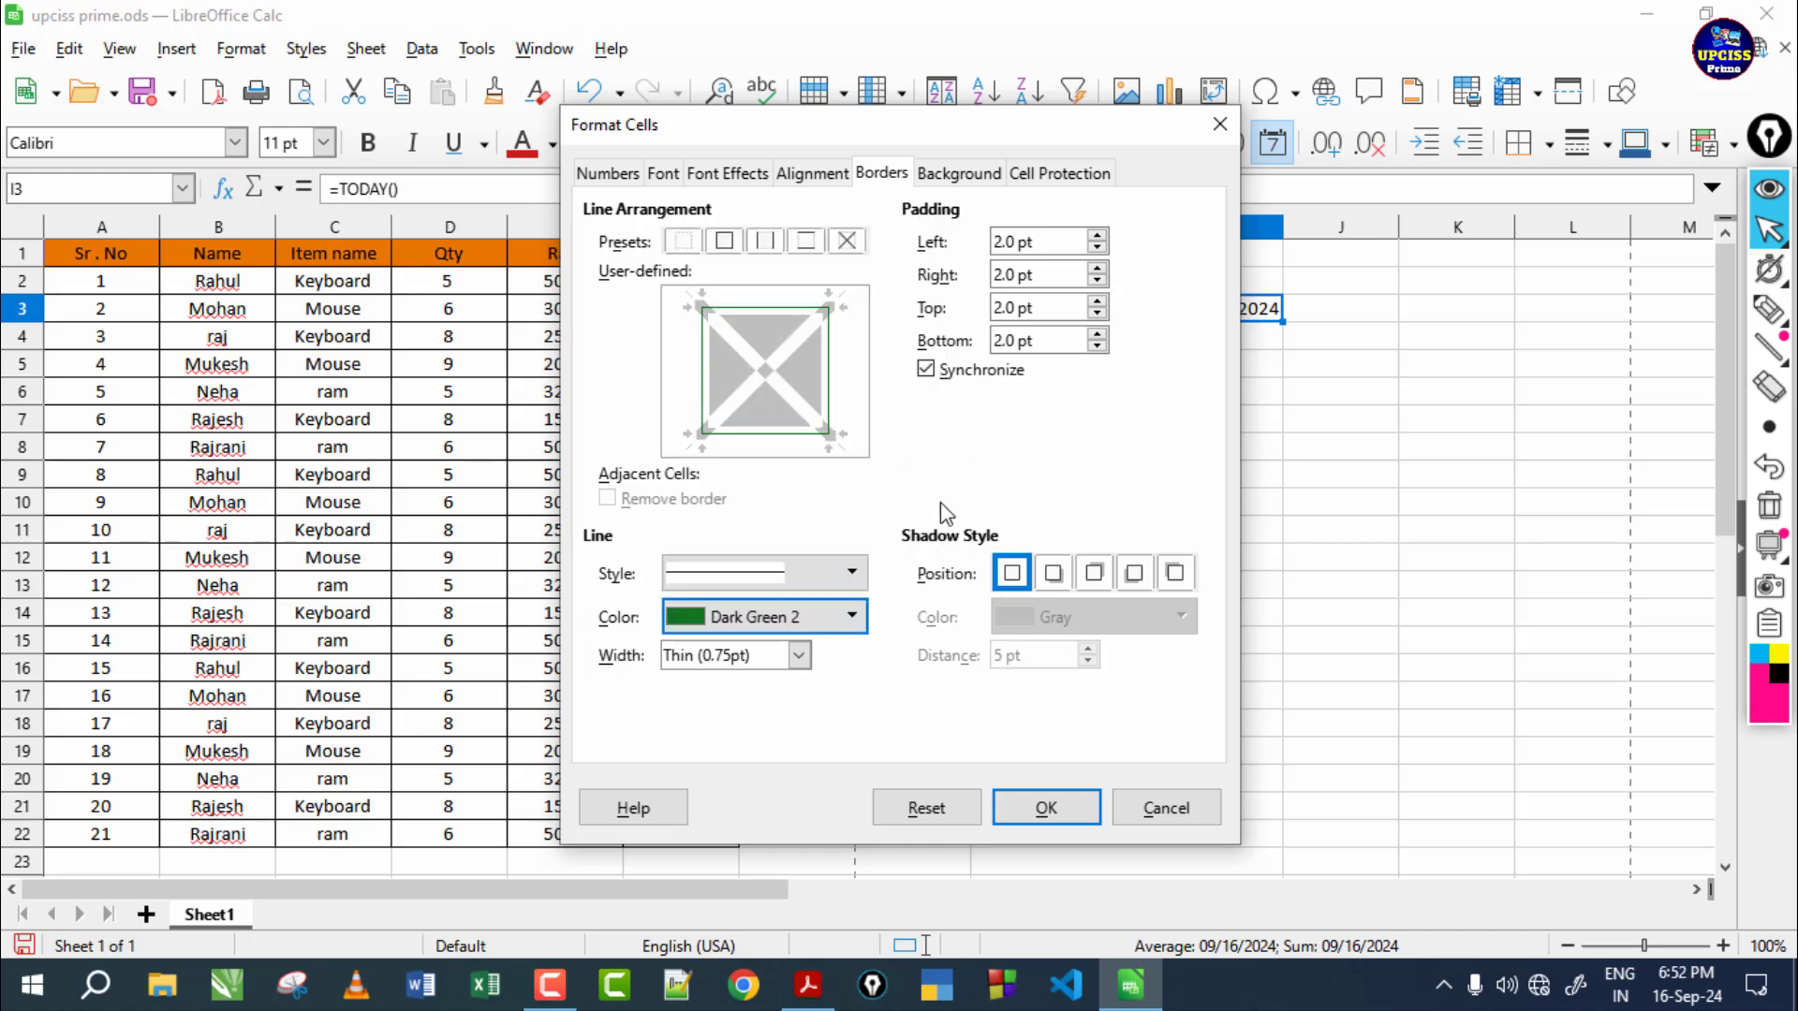
click(799, 657)
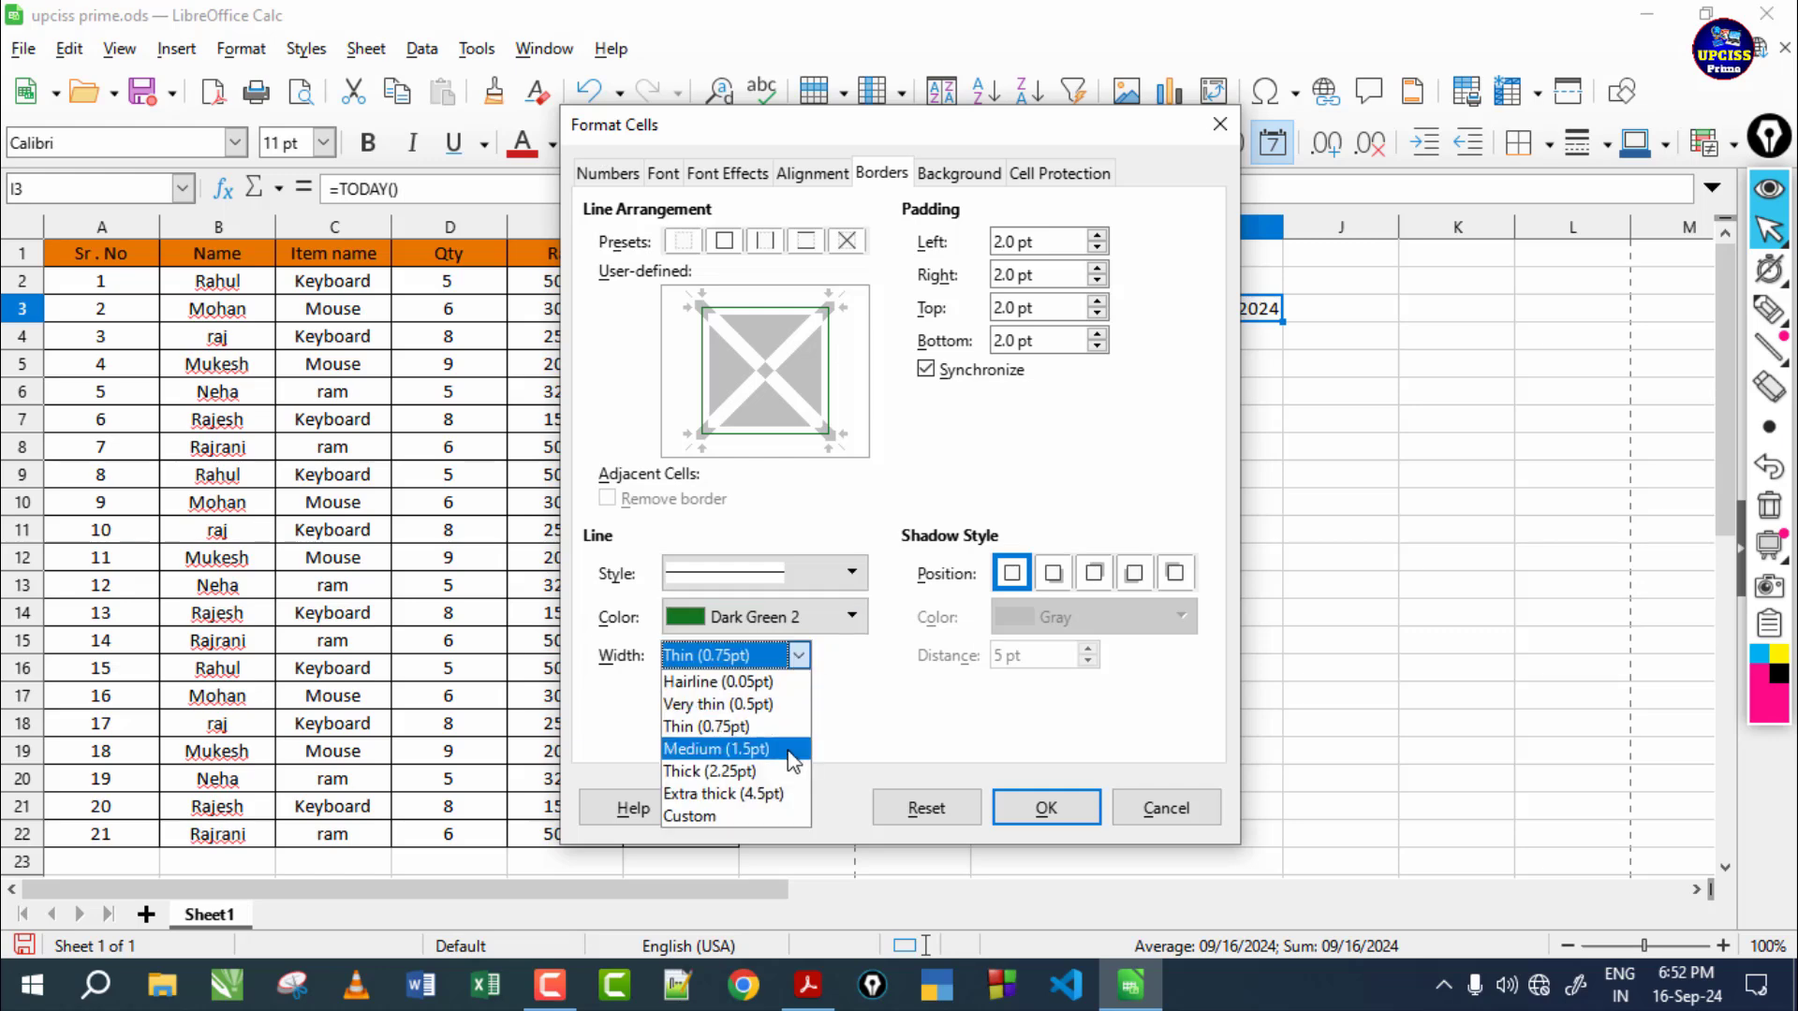
click(790, 752)
click(1046, 807)
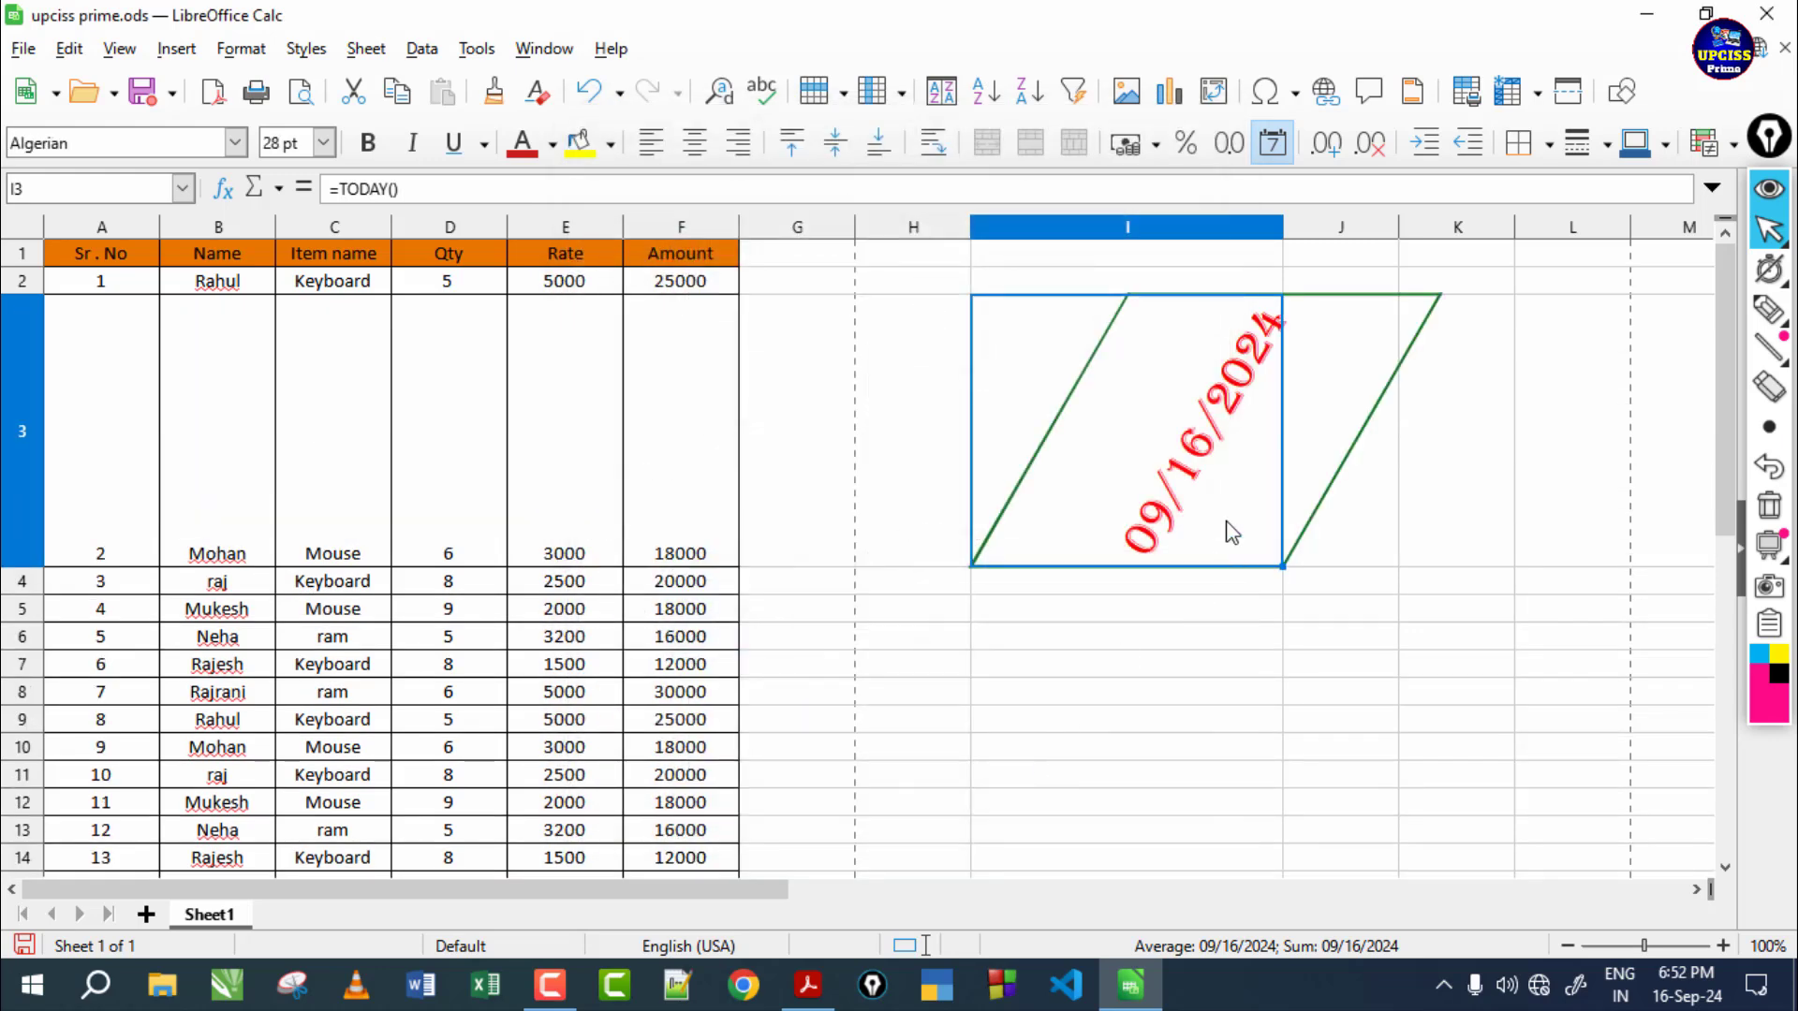
Step: Undo the font, rotation and border formatting of cell I3, and select cell I6
click(1234, 693)
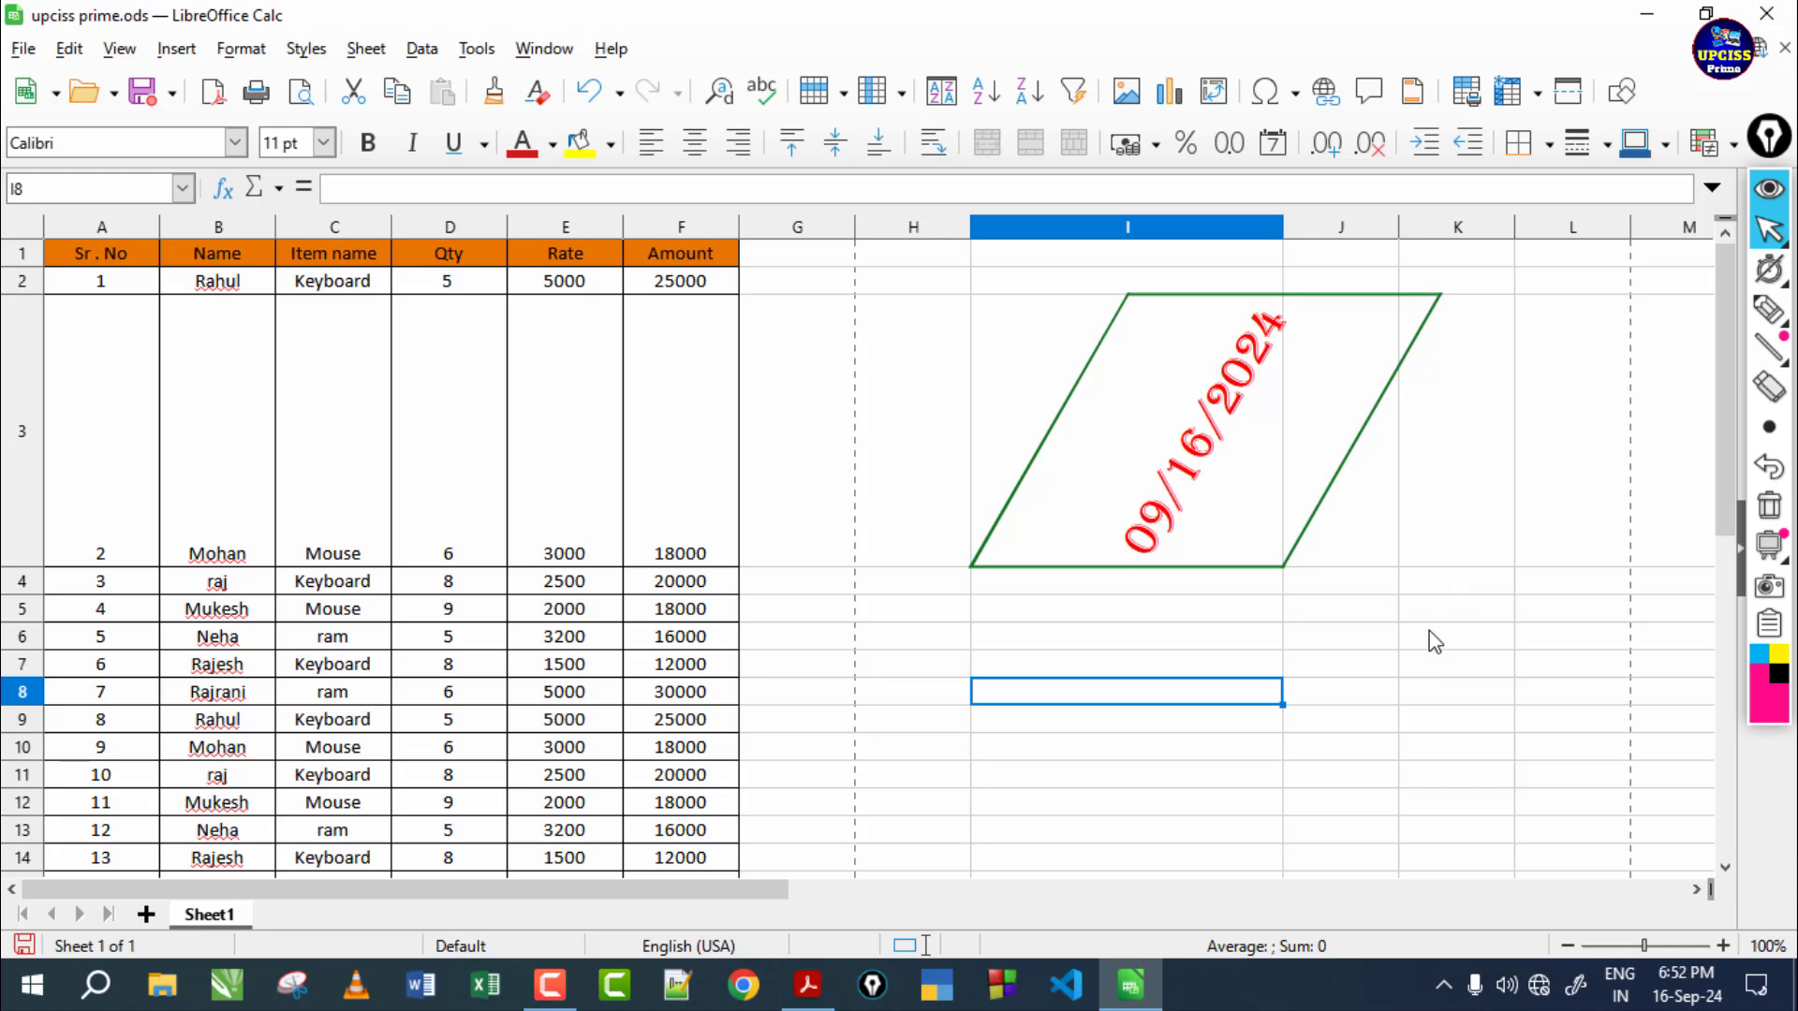
key(ctrl+z)
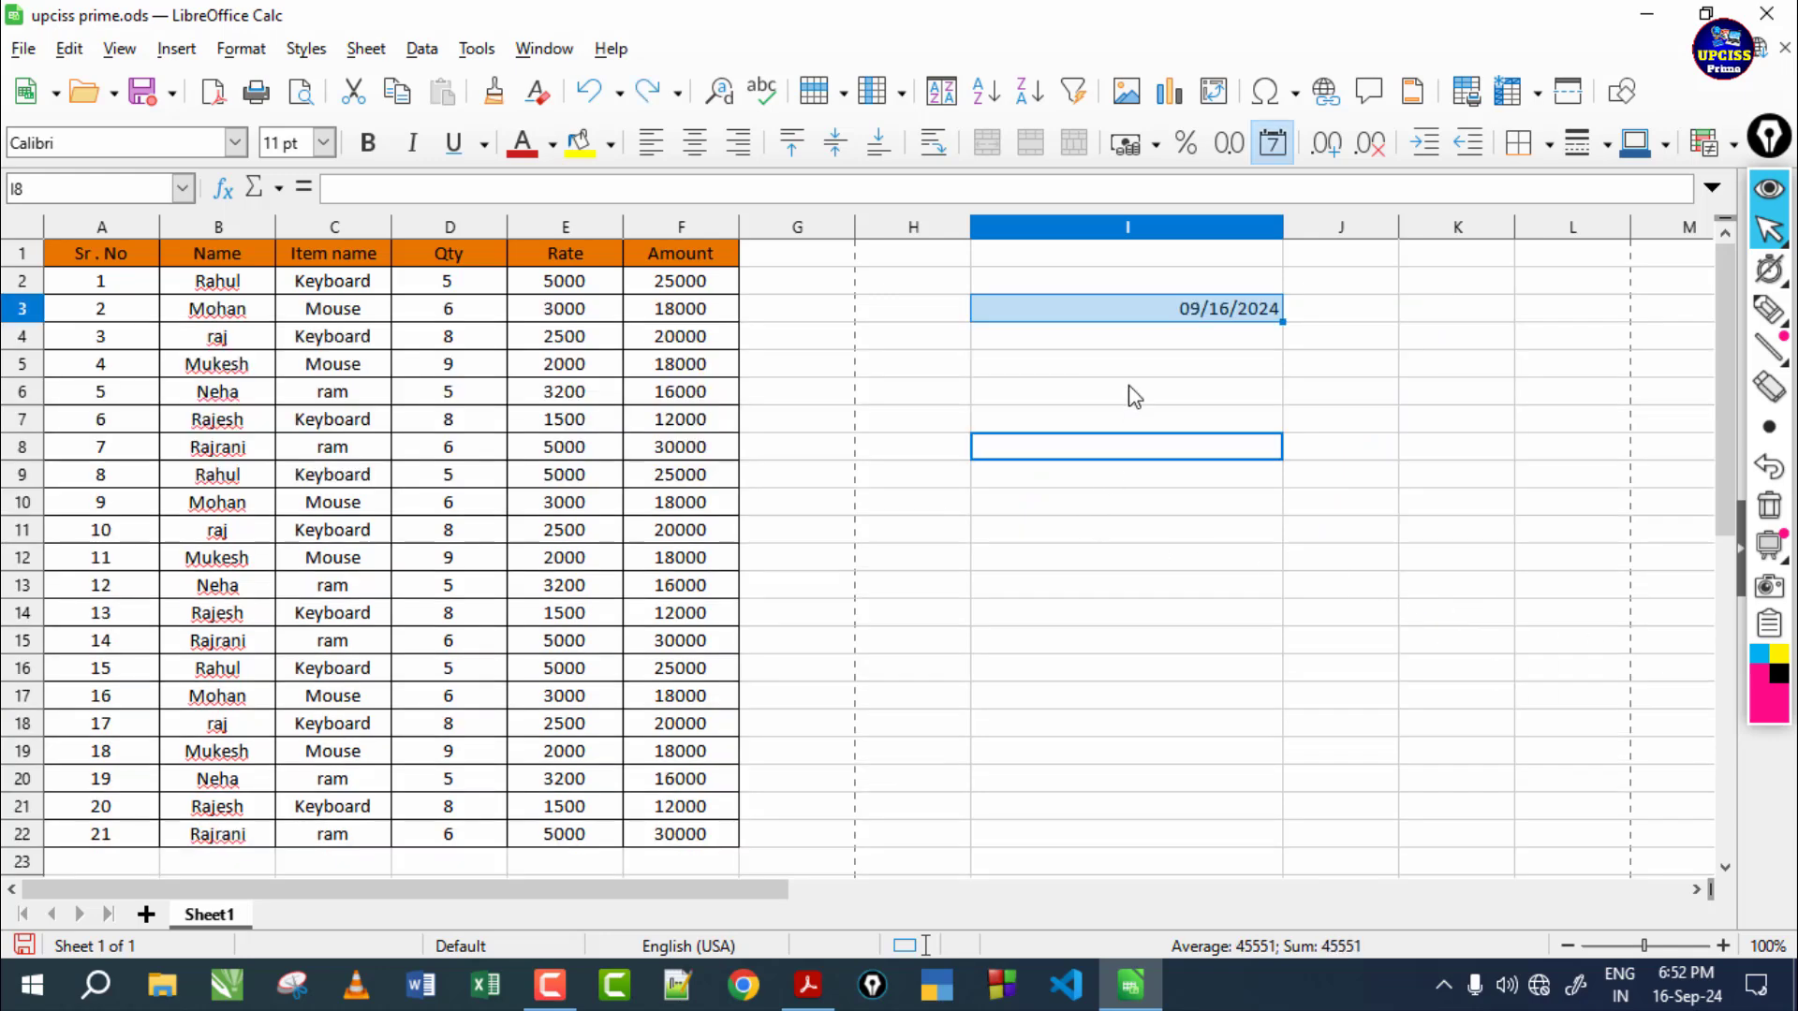
click(1133, 397)
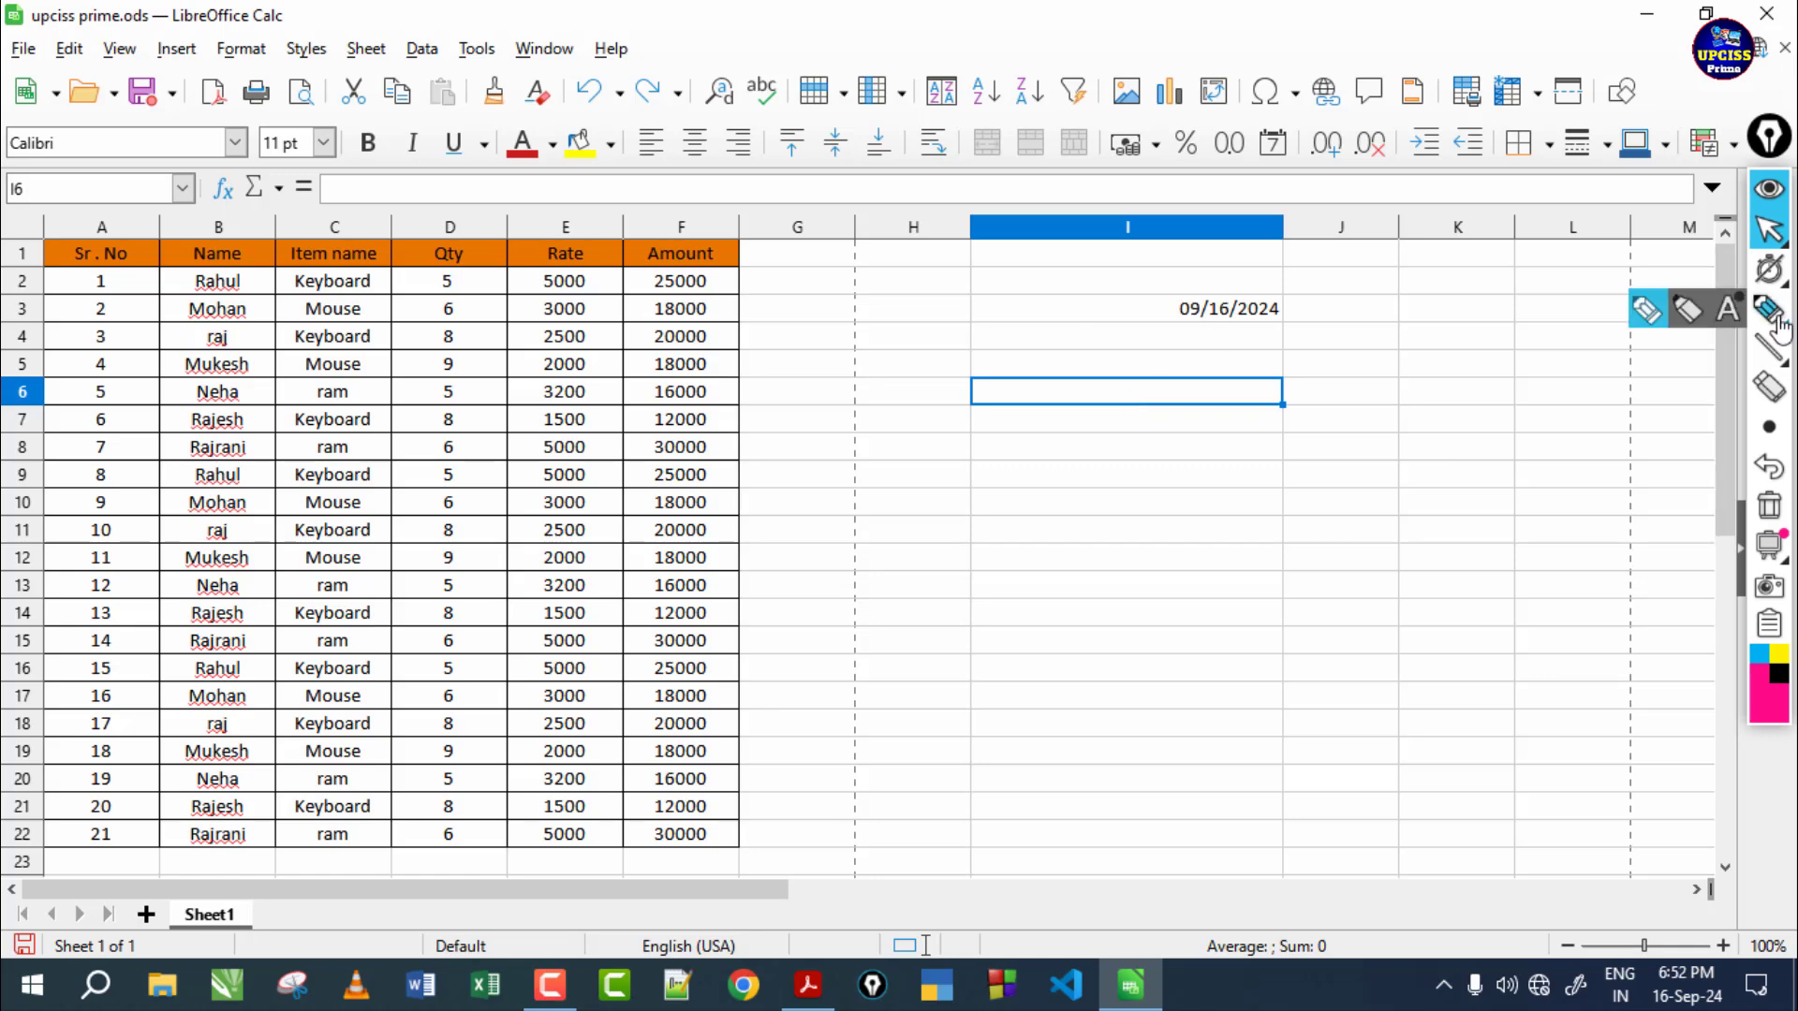
Step: Underline the main window's text formatting and alignment controls with the pen, then erase the line
click(1779, 323)
drag(360, 155, 732, 175)
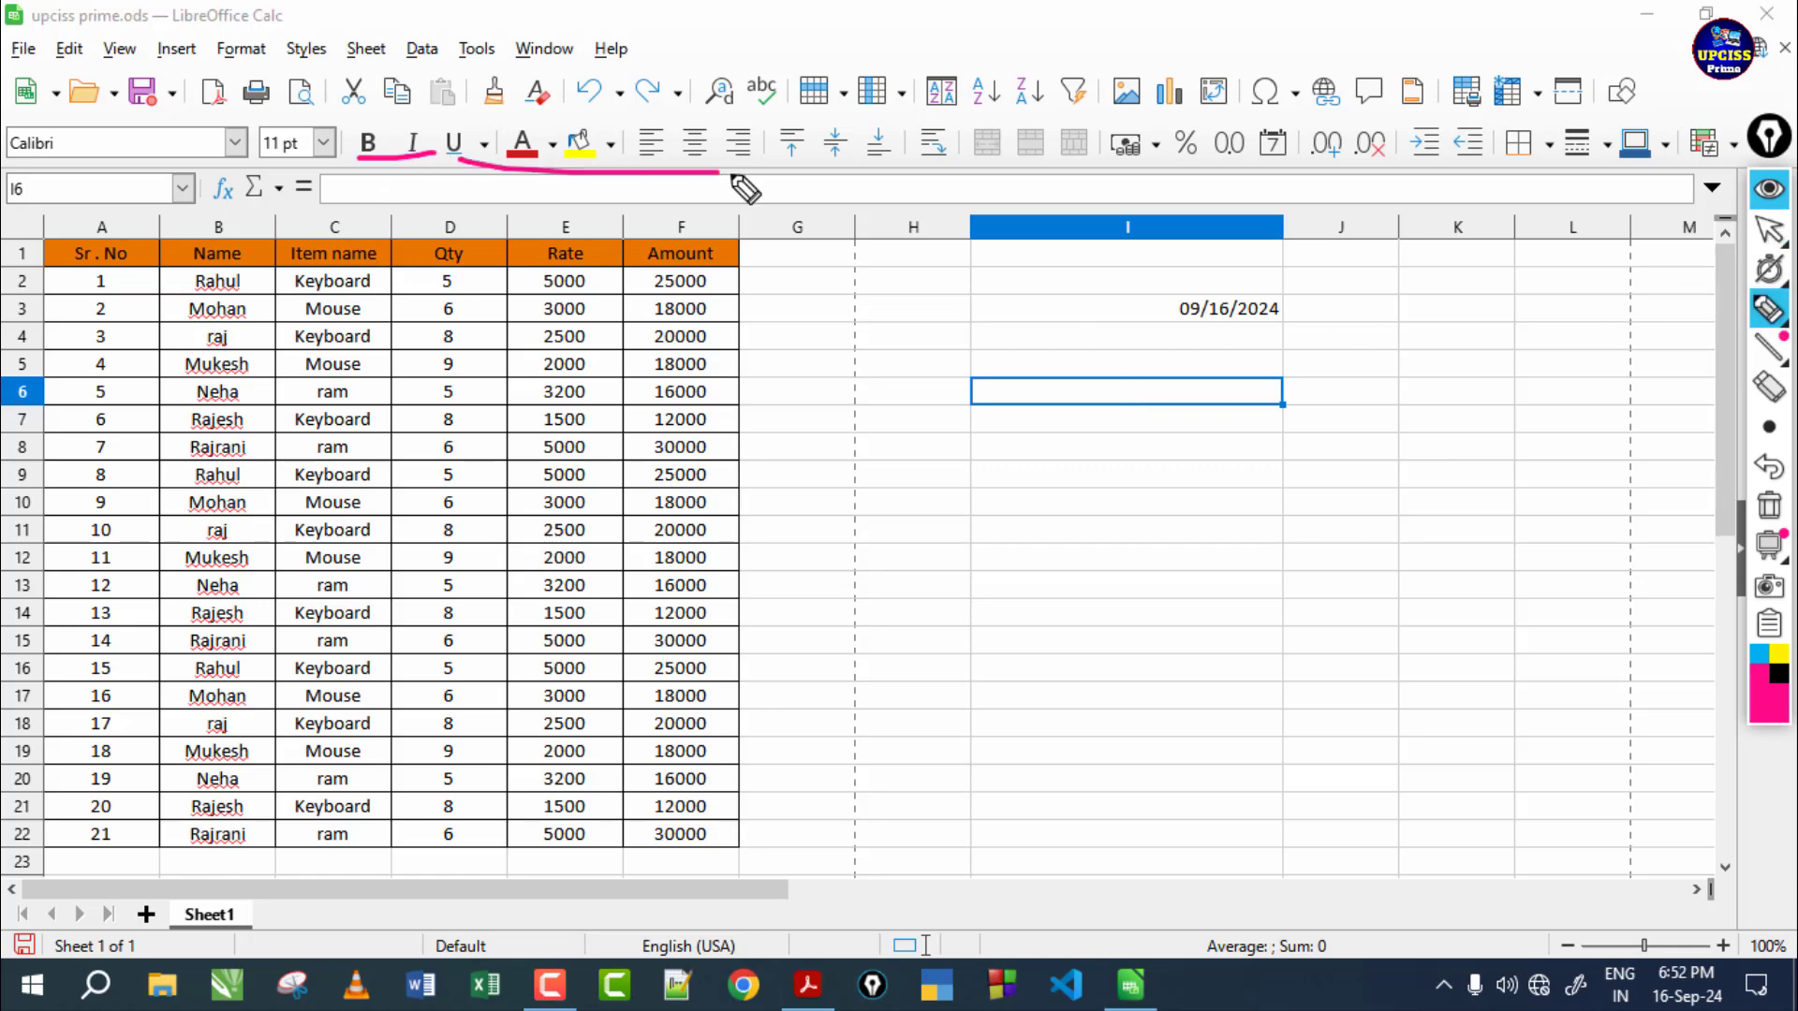
Step: Put the pen away, switch to ccc notes.pdf in Acrobat and review the Formatting Cell section through the format type definitions
click(1770, 231)
click(1483, 348)
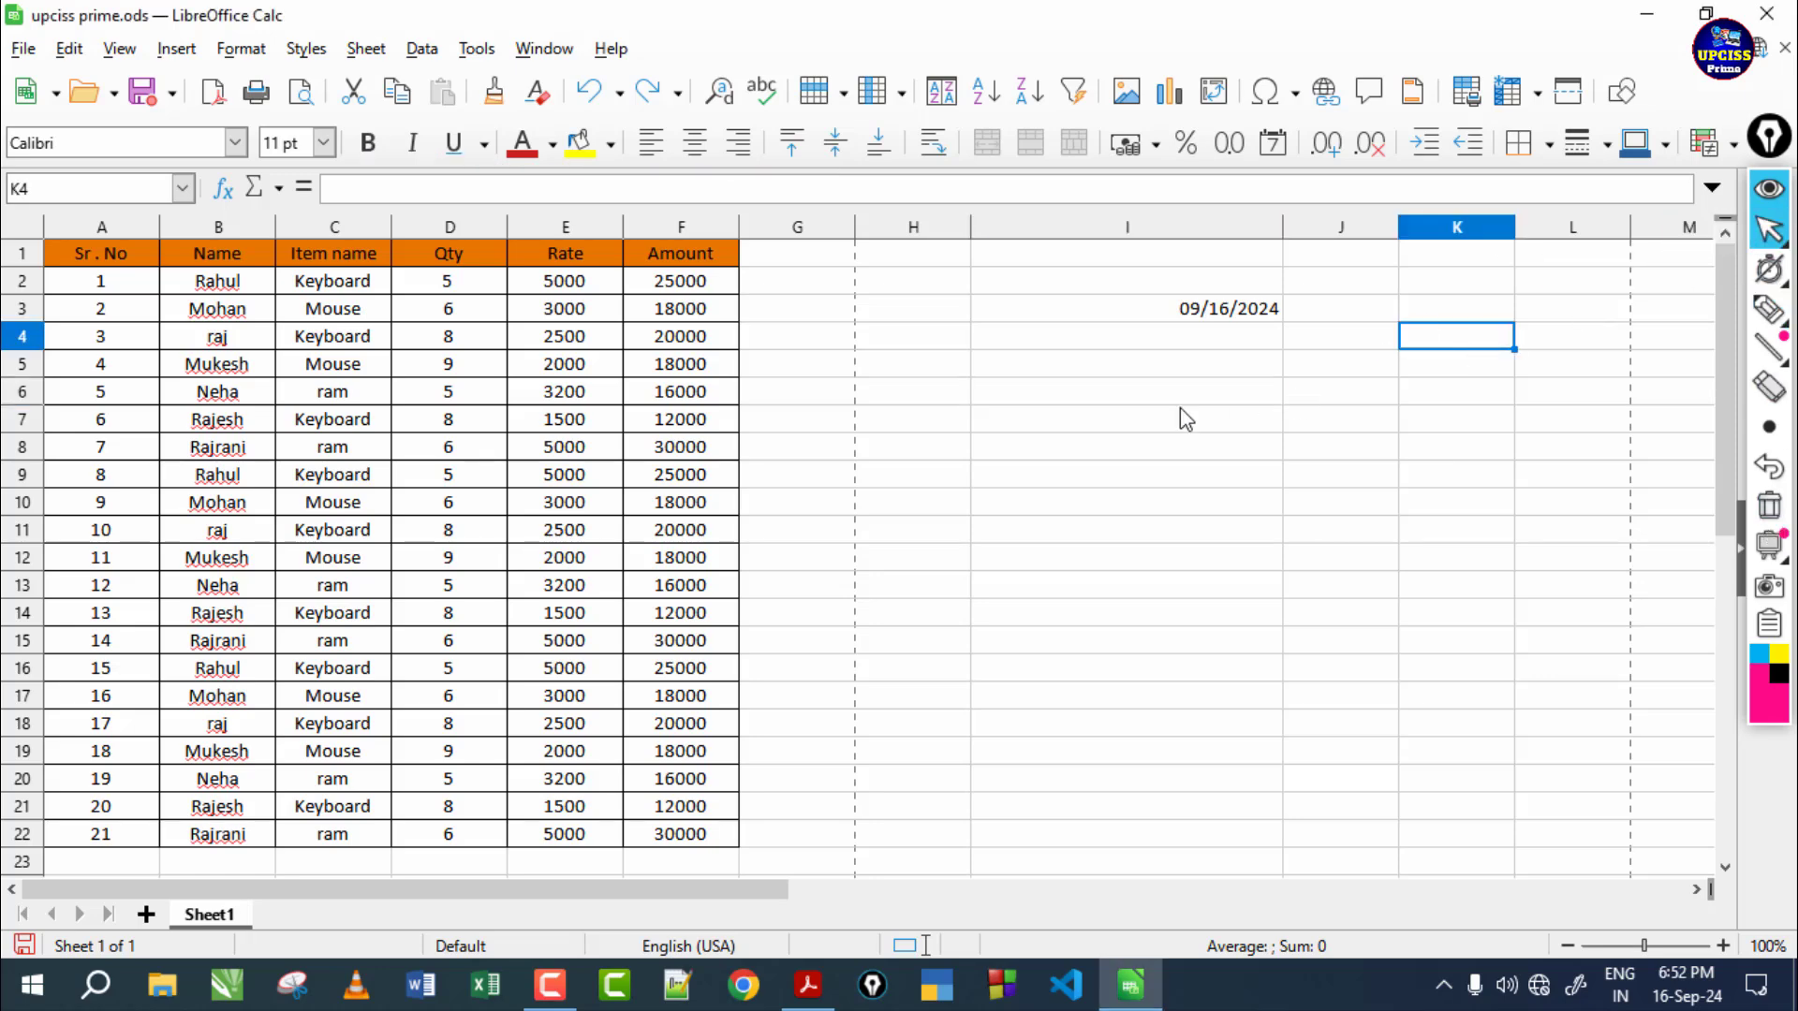
click(808, 986)
scroll(901, 483, up, 5)
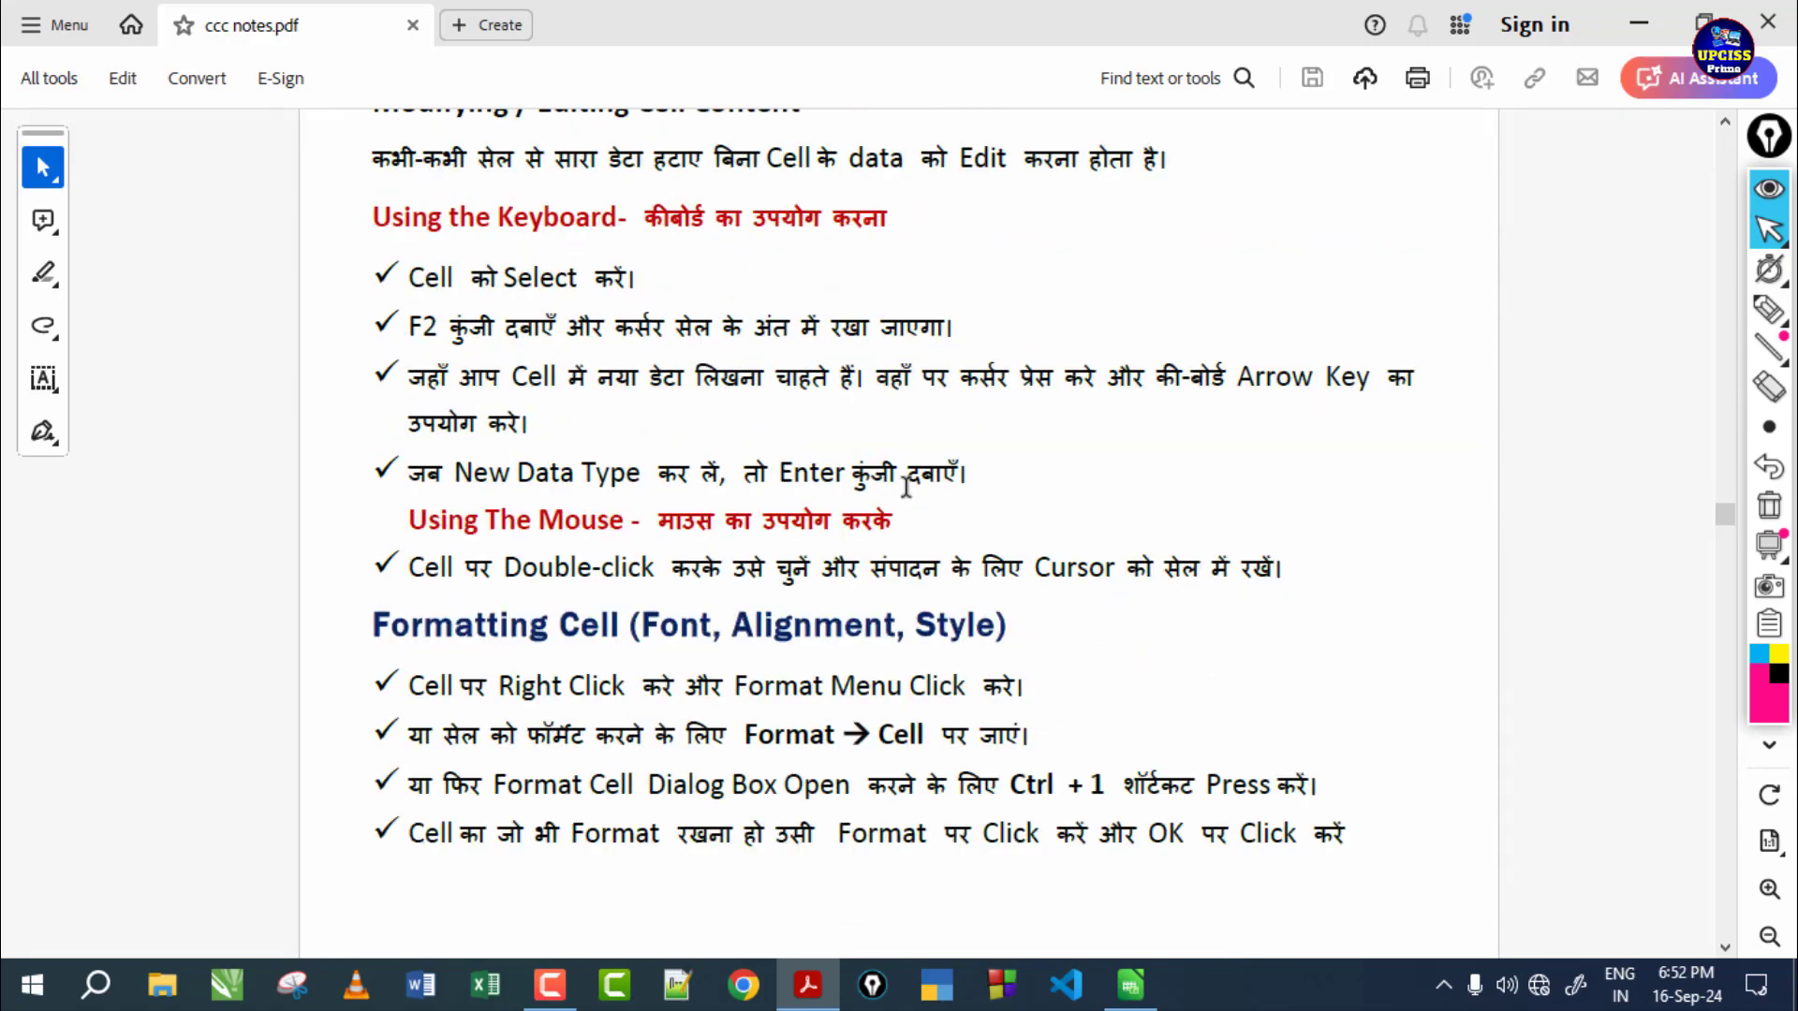
scroll(894, 467, down, 1)
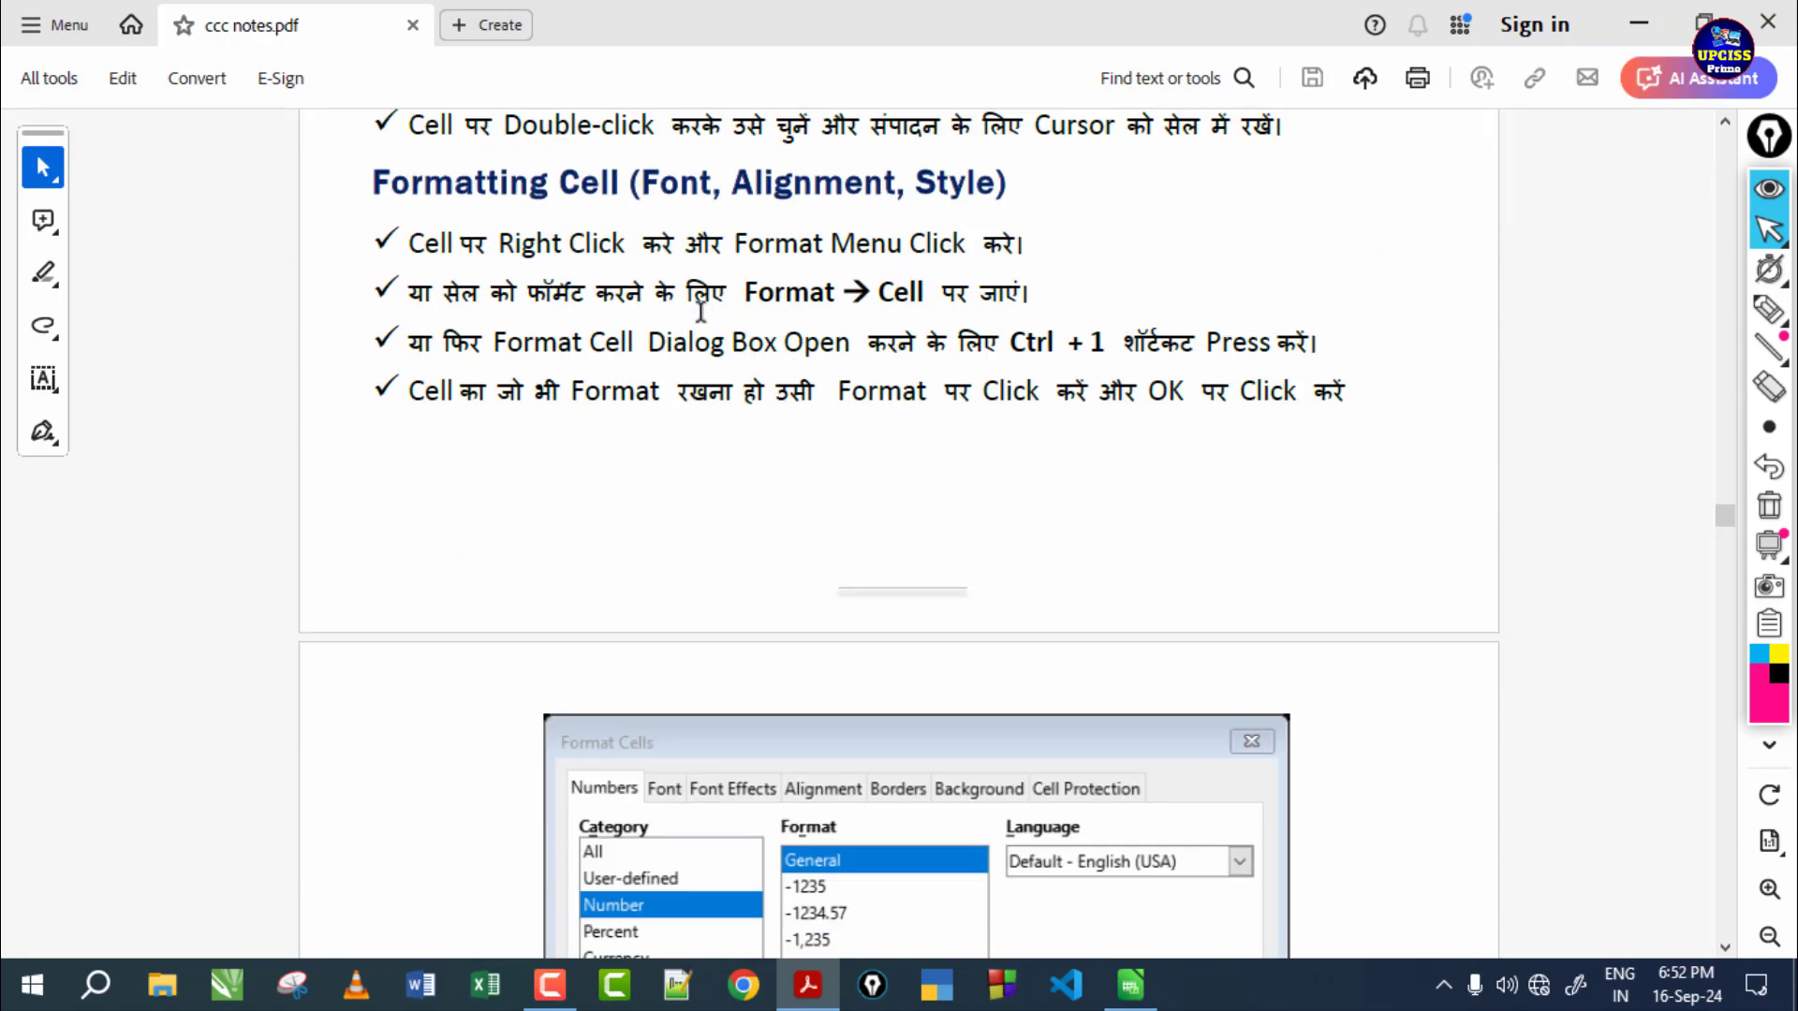
scroll(950, 522, down, 4)
scroll(944, 506, down, 4)
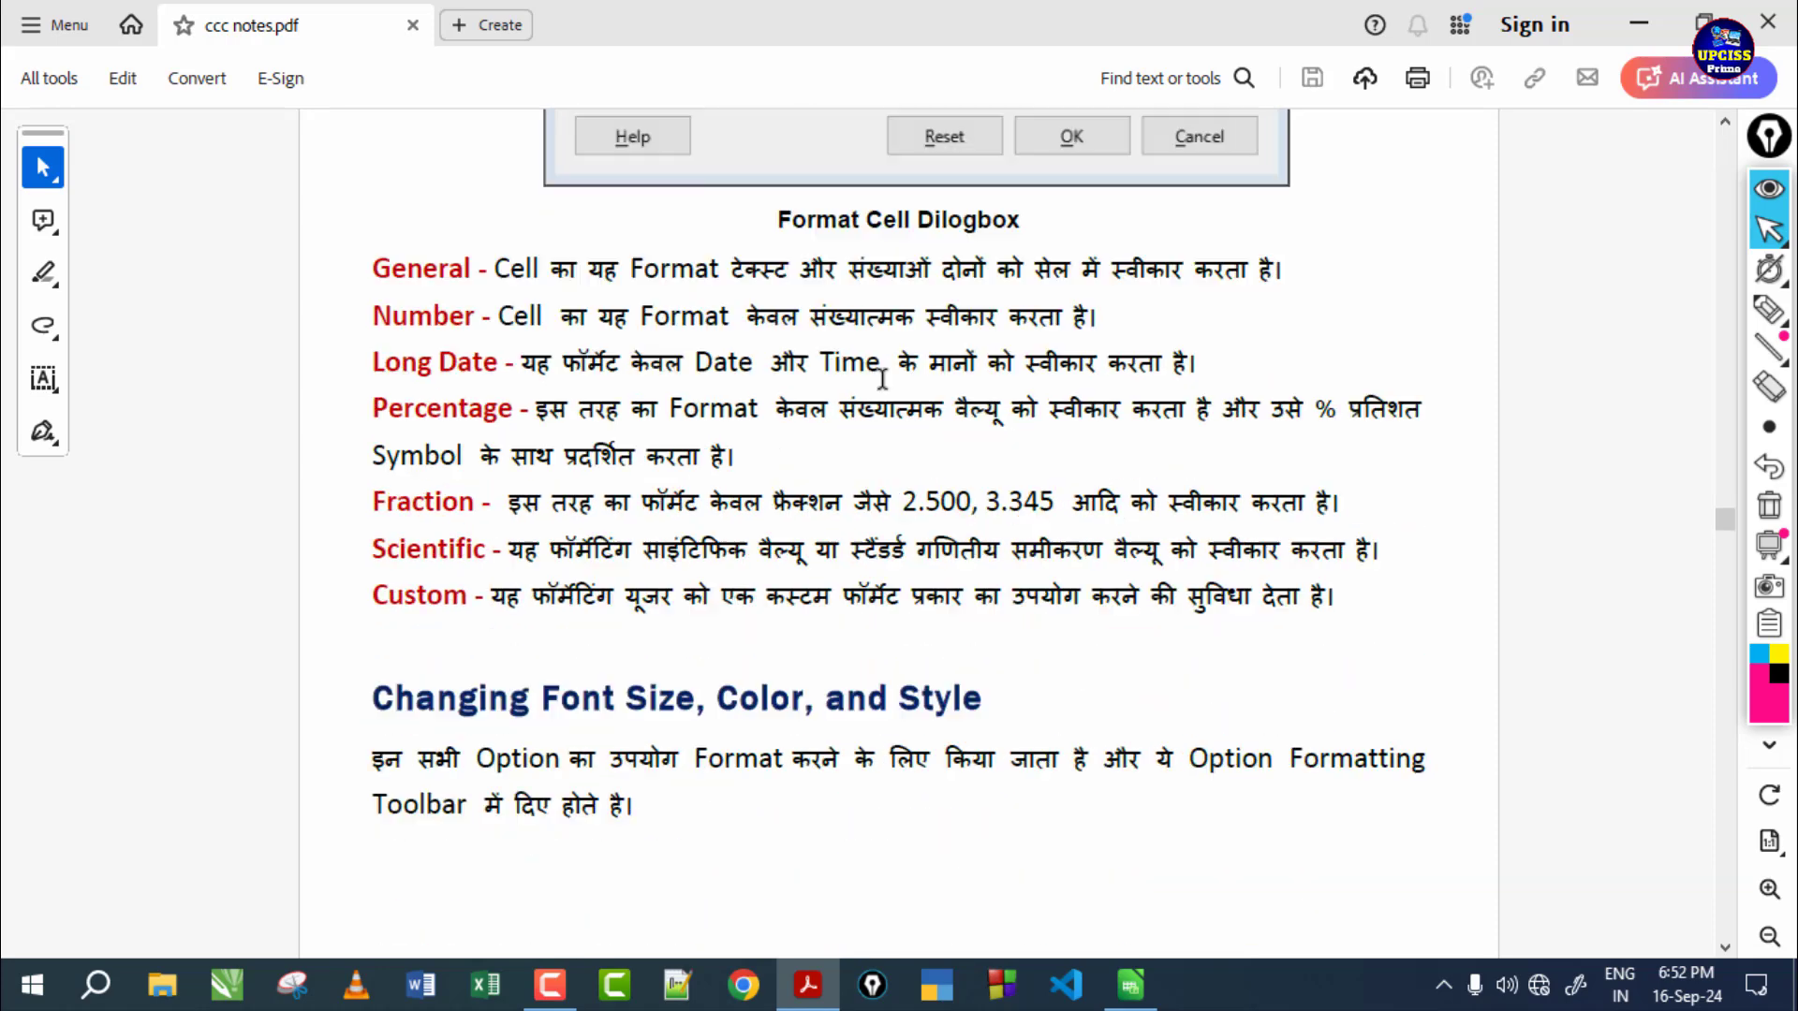
Step: Mark the General format definition with the pen, sketch beside it, and erase all marks
click(1769, 309)
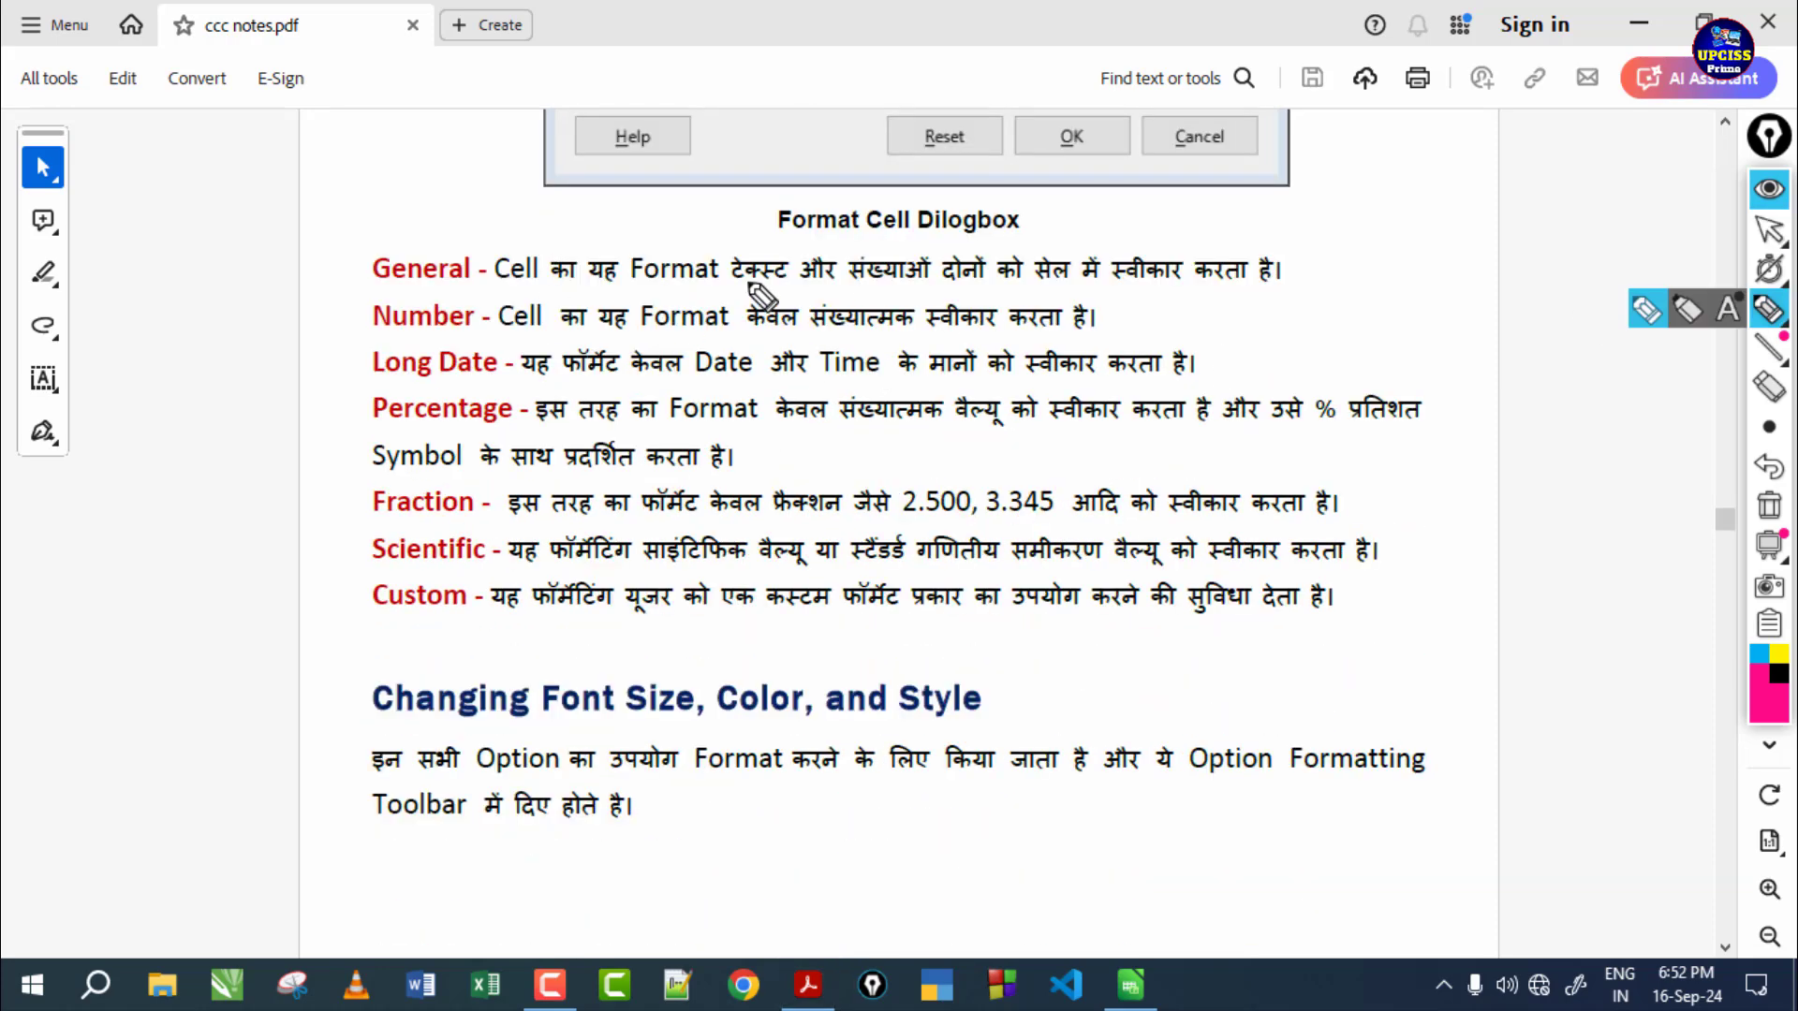
drag(334, 287, 369, 288)
drag(502, 290, 756, 295)
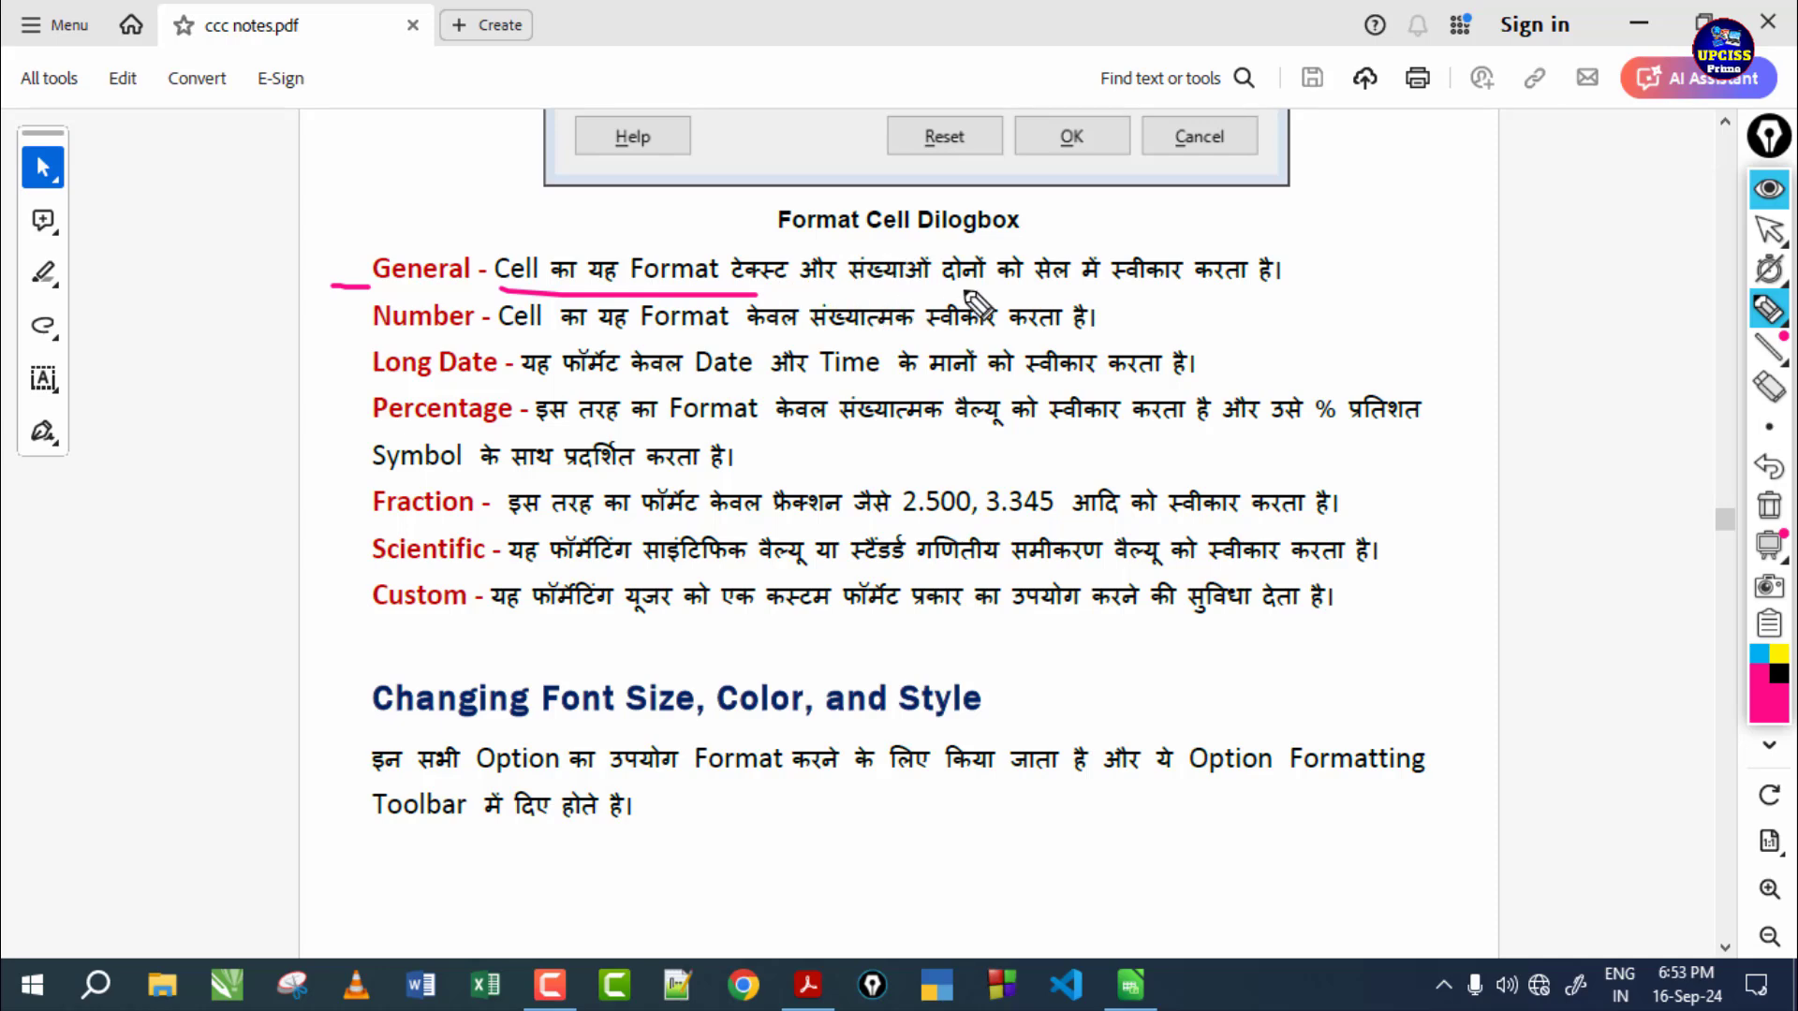
click(1769, 505)
drag(278, 273, 375, 273)
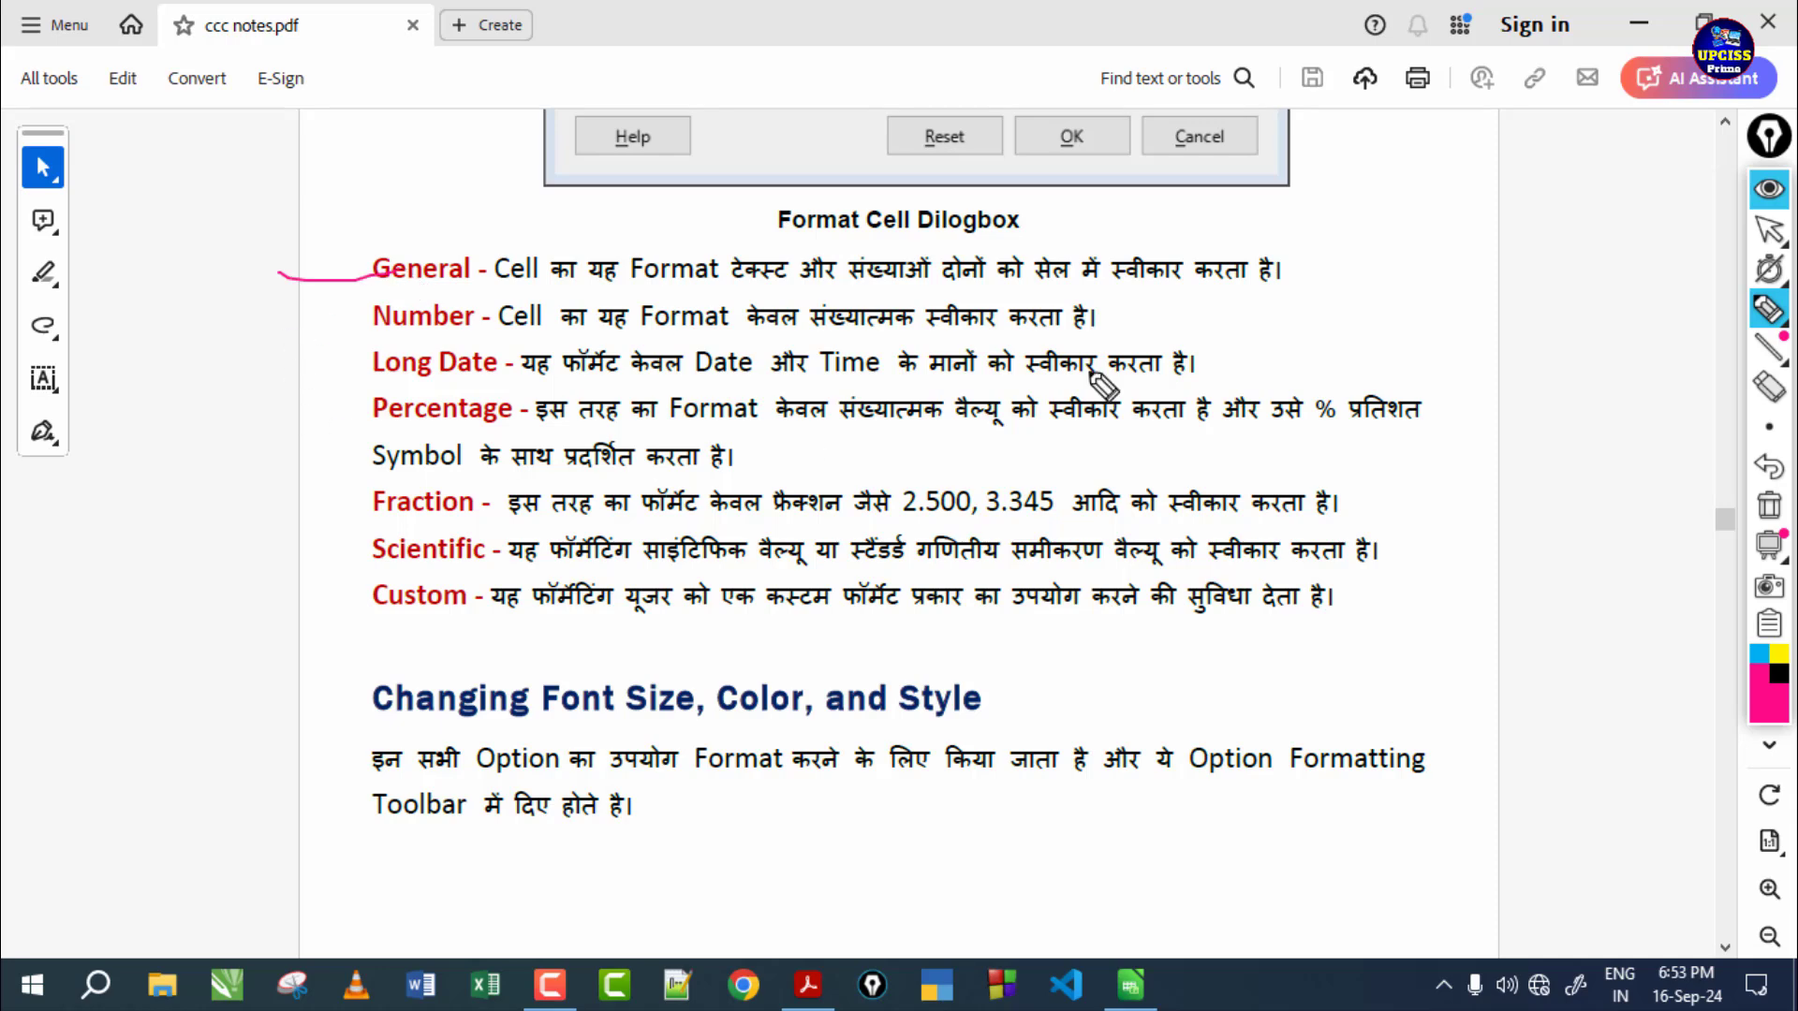
mouse_move(1342, 289)
mouse_down()
mouse_move(1368, 229)
mouse_move(1402, 266)
mouse_move(1517, 304)
mouse_up()
drag(1118, 304, 1396, 306)
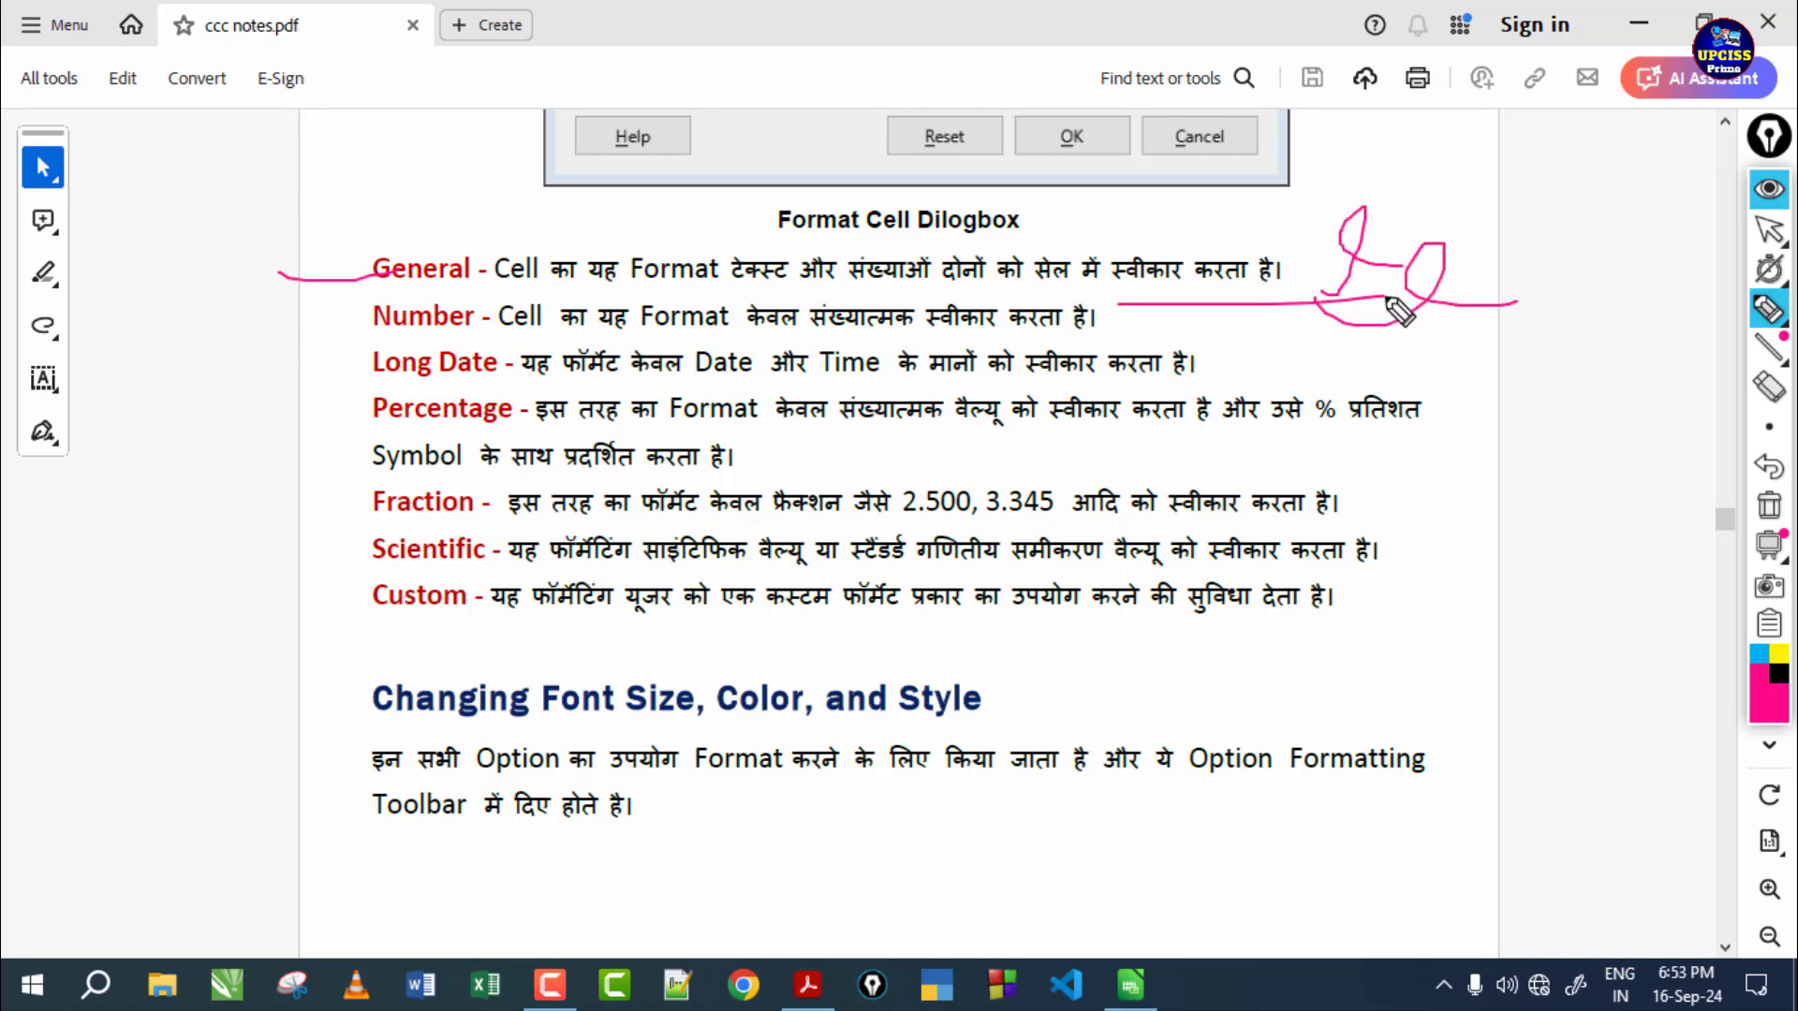
click(1769, 506)
Step: Return to the normal pointer, select part of the Number format definition's text, and clear the selection
click(1769, 228)
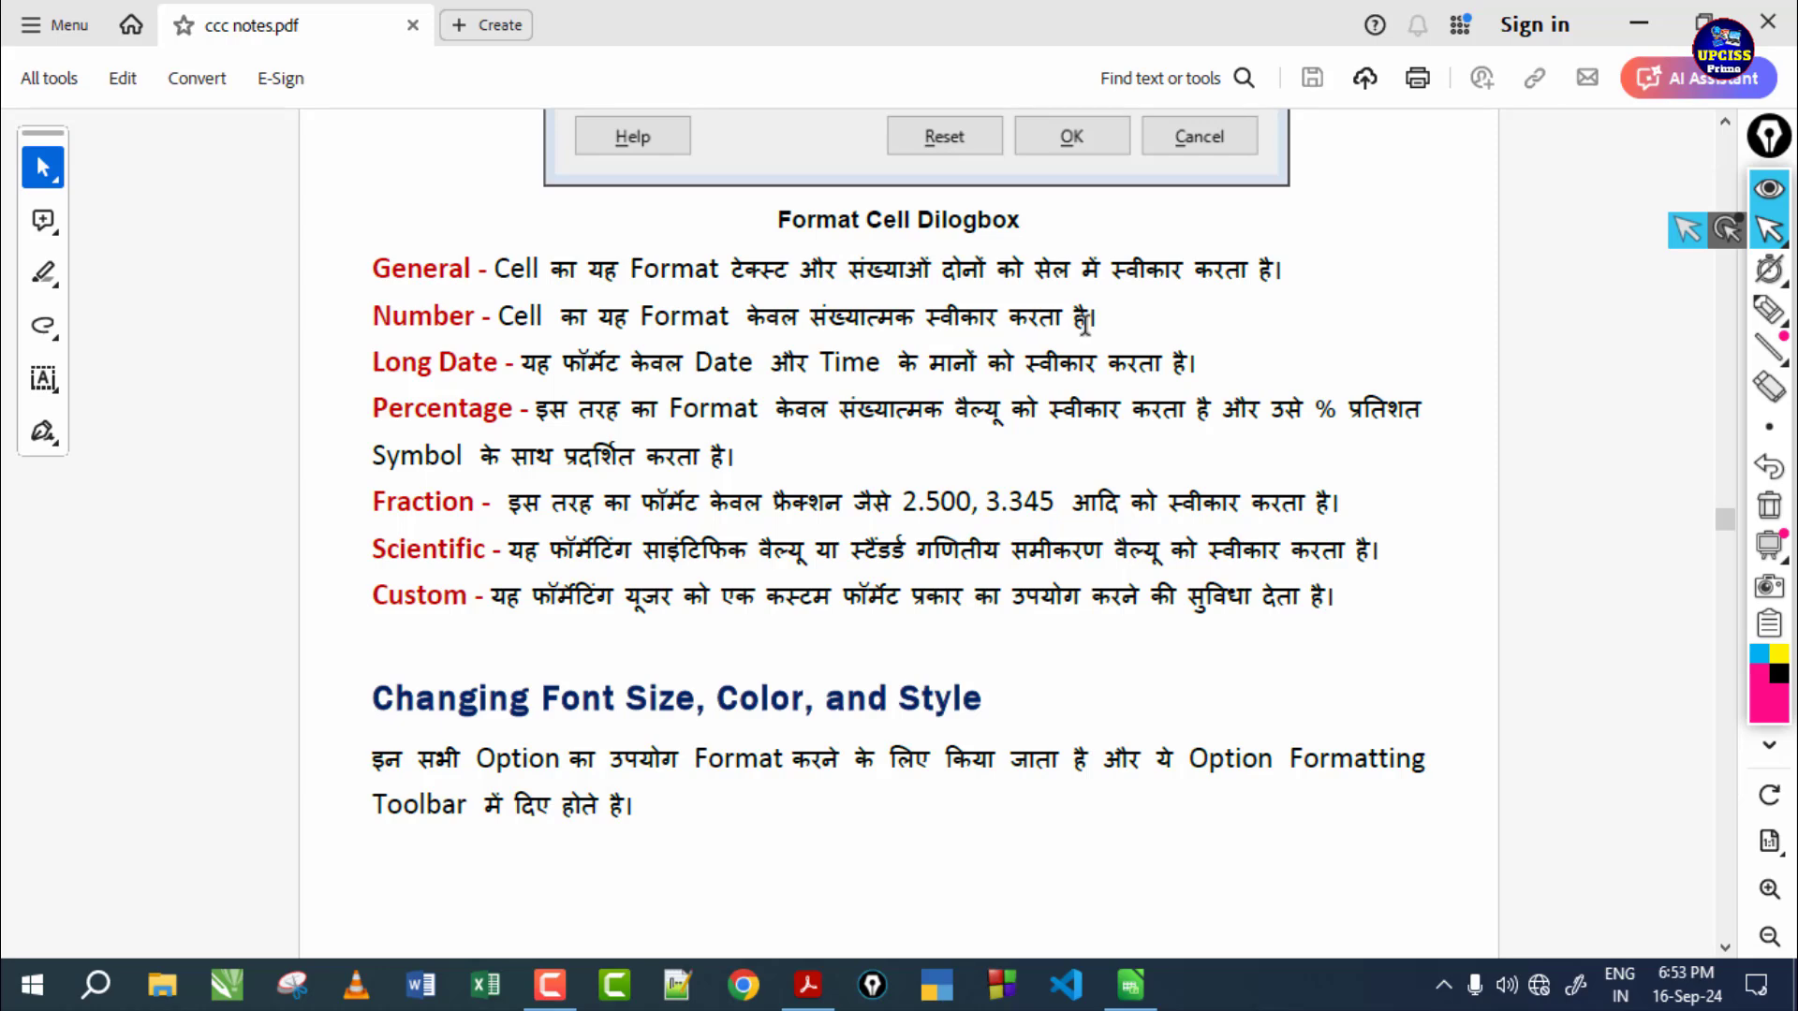
click(1175, 325)
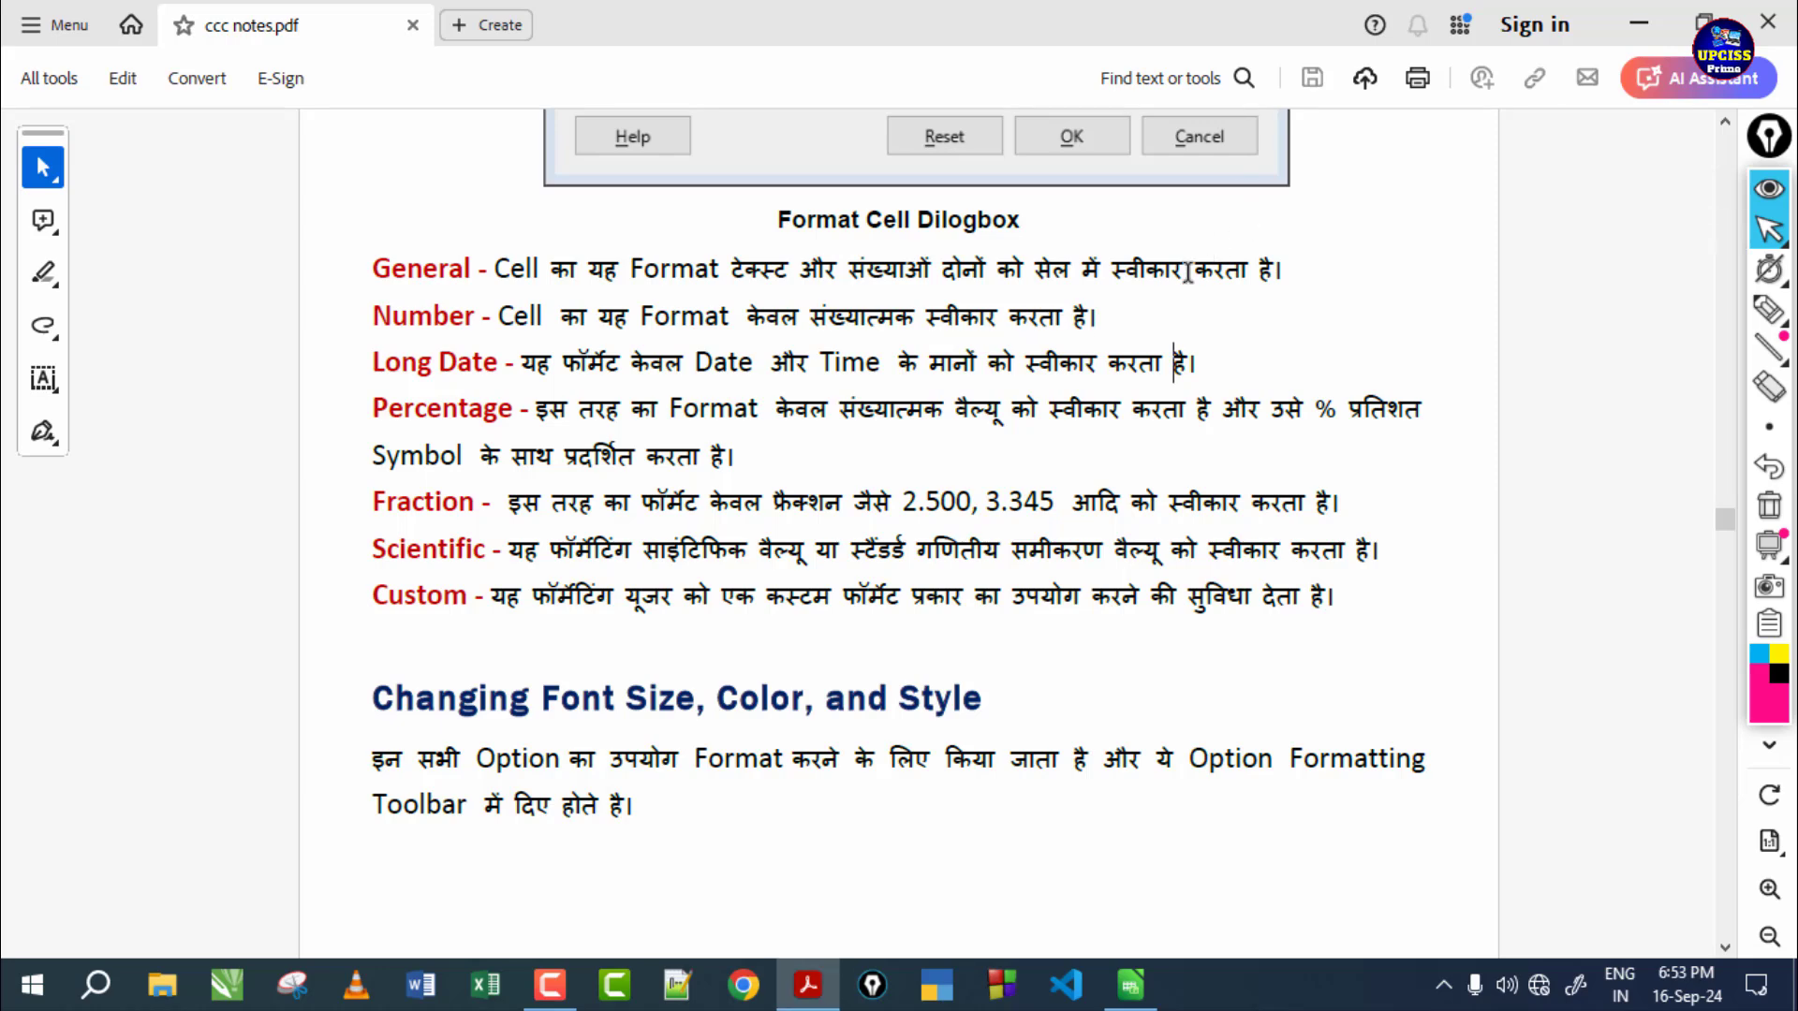
drag(578, 325, 796, 325)
click(1228, 307)
Step: Mark and underline the Long Date definition with the pen, sketch beside it, and erase the marks
click(1769, 315)
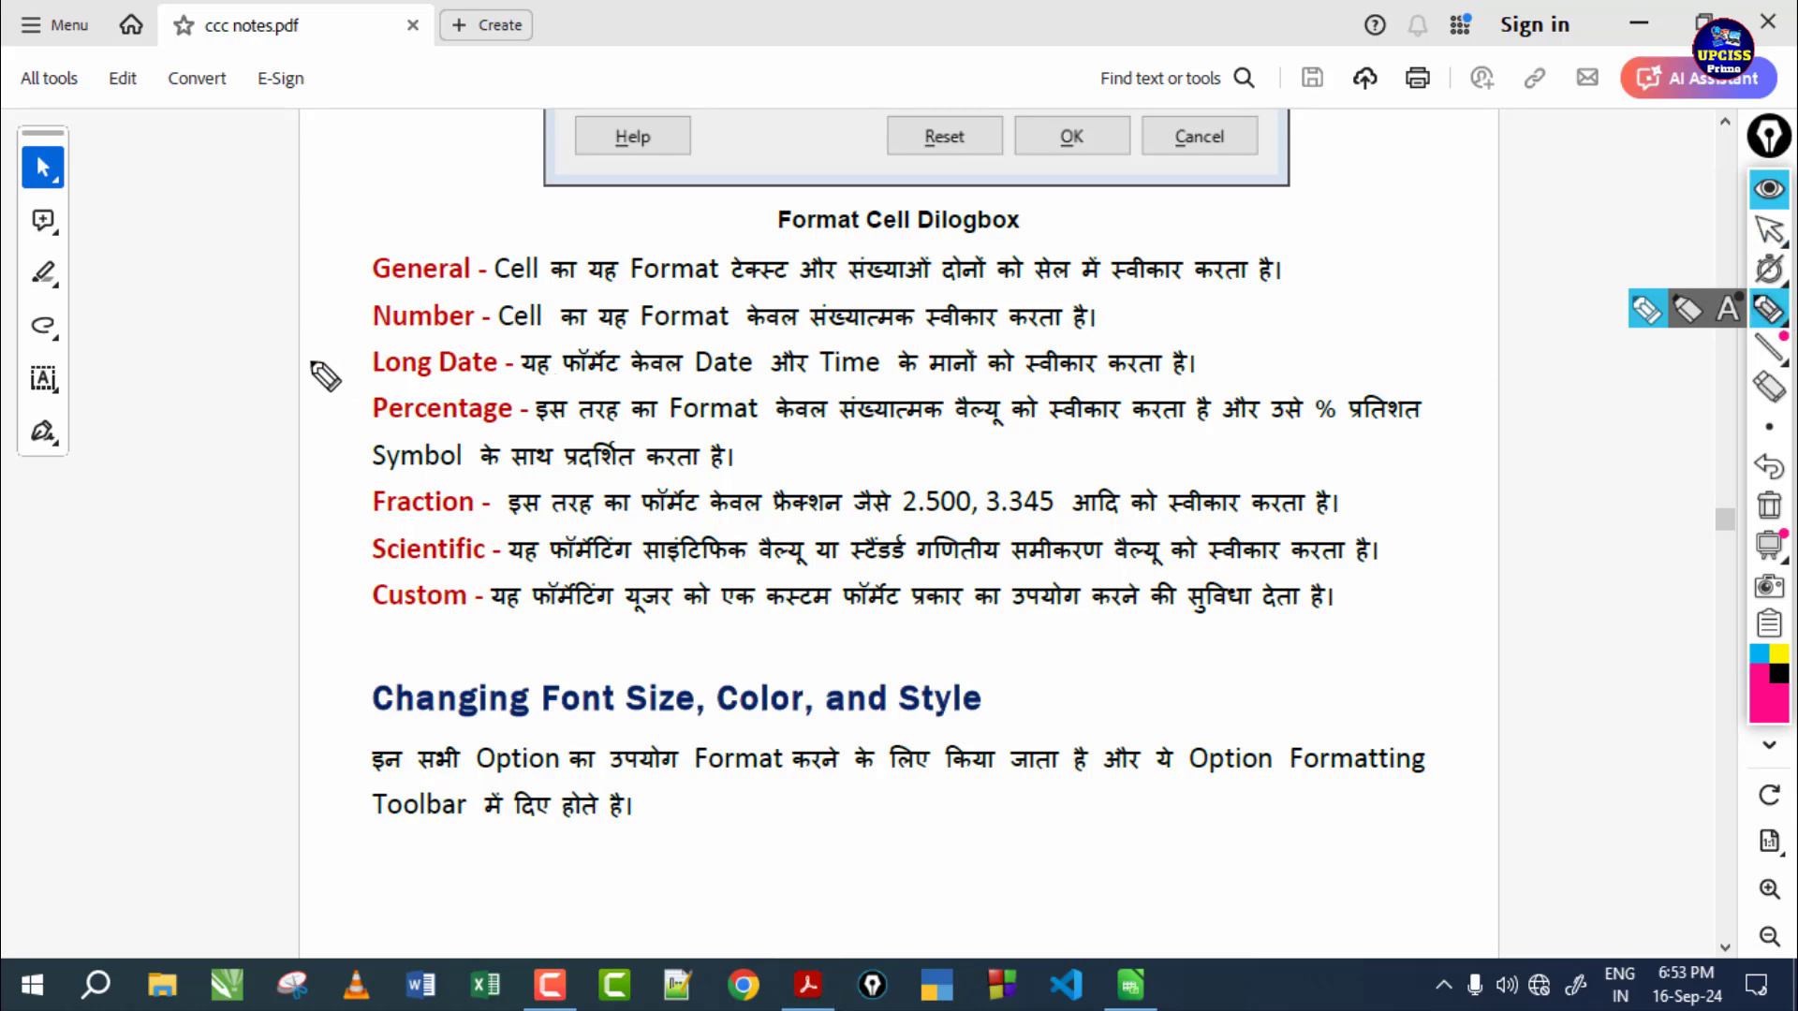
drag(311, 363, 375, 363)
drag(548, 382, 1138, 377)
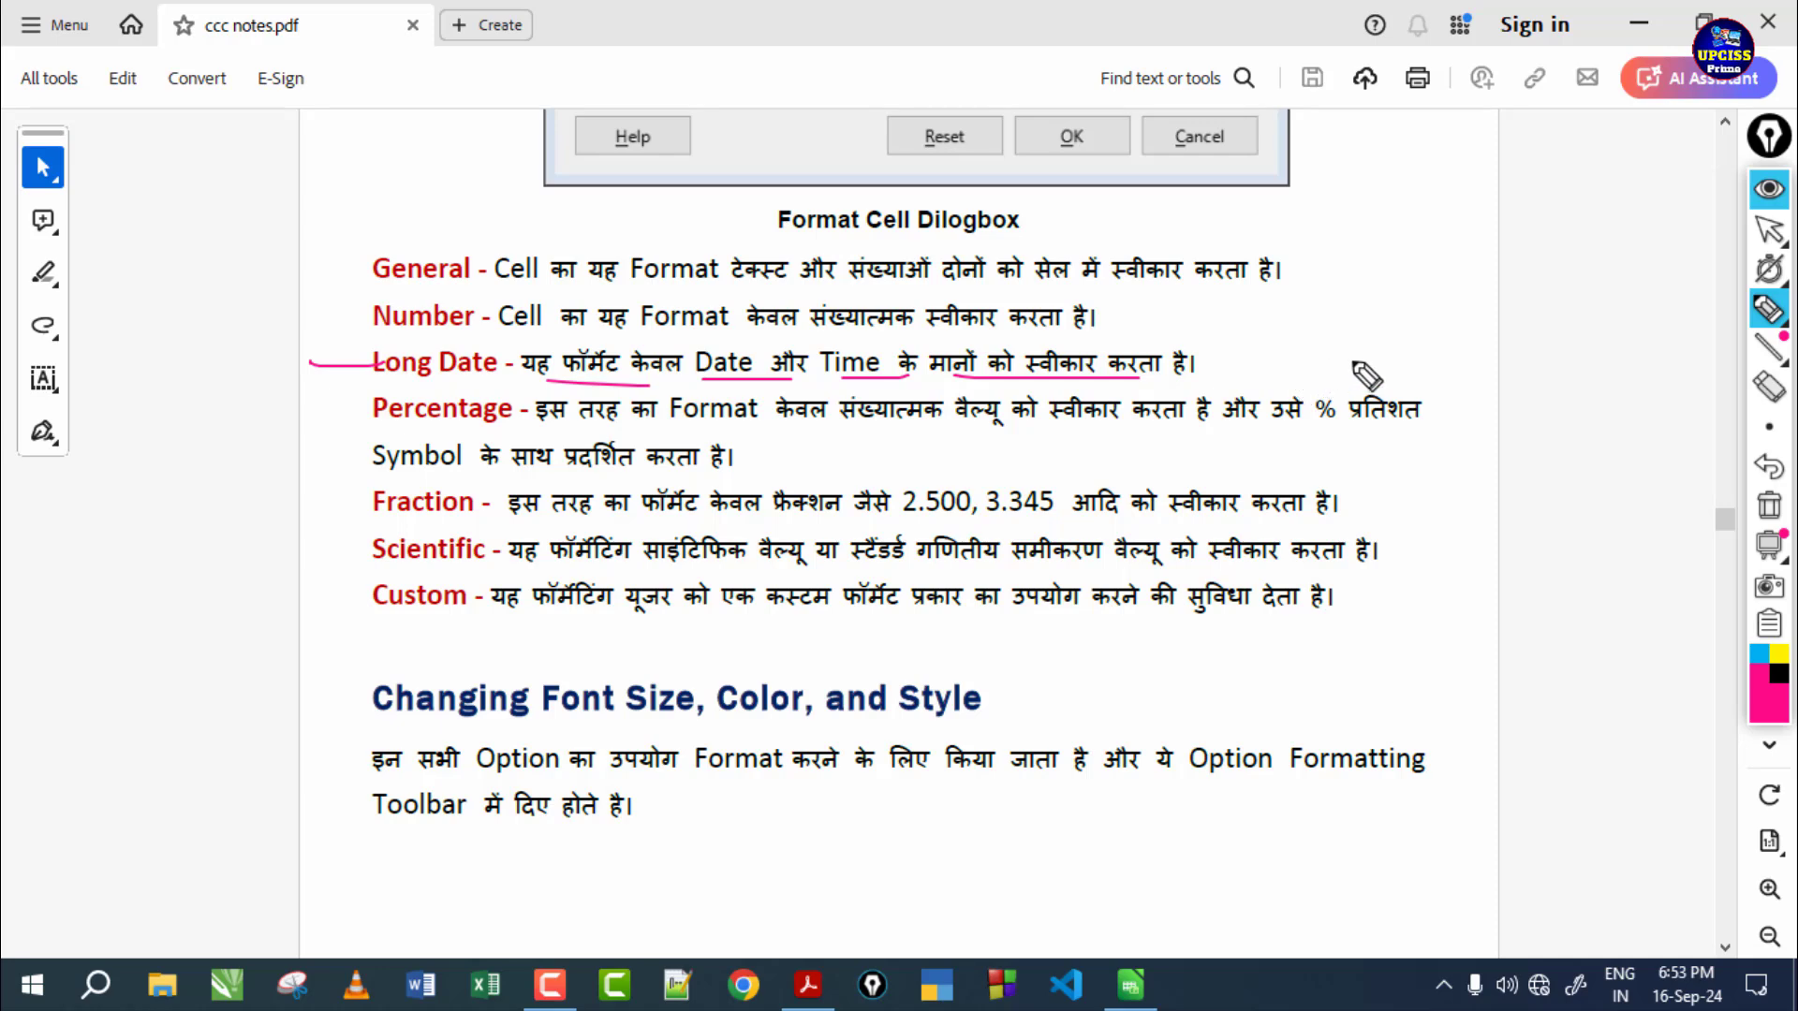
mouse_move(1328, 325)
mouse_down()
mouse_move(1506, 242)
mouse_move(1510, 297)
mouse_up()
click(1769, 506)
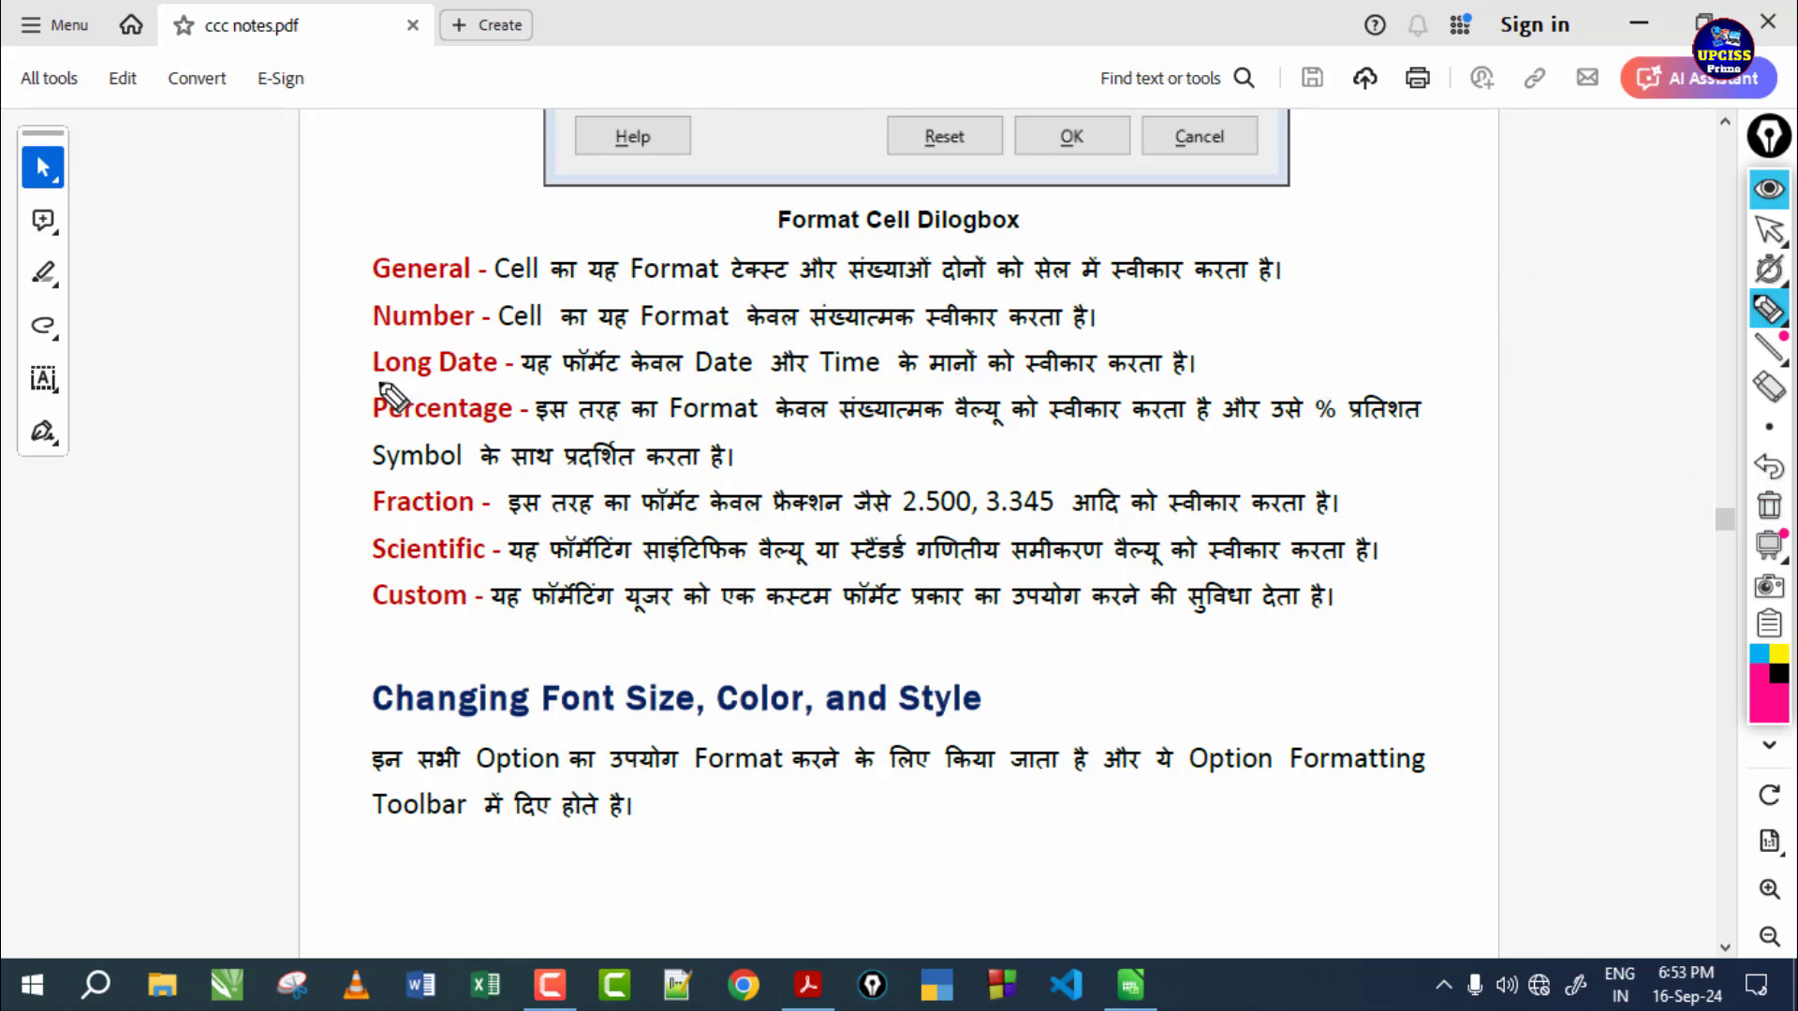
drag(306, 380, 401, 383)
drag(1217, 372, 1330, 372)
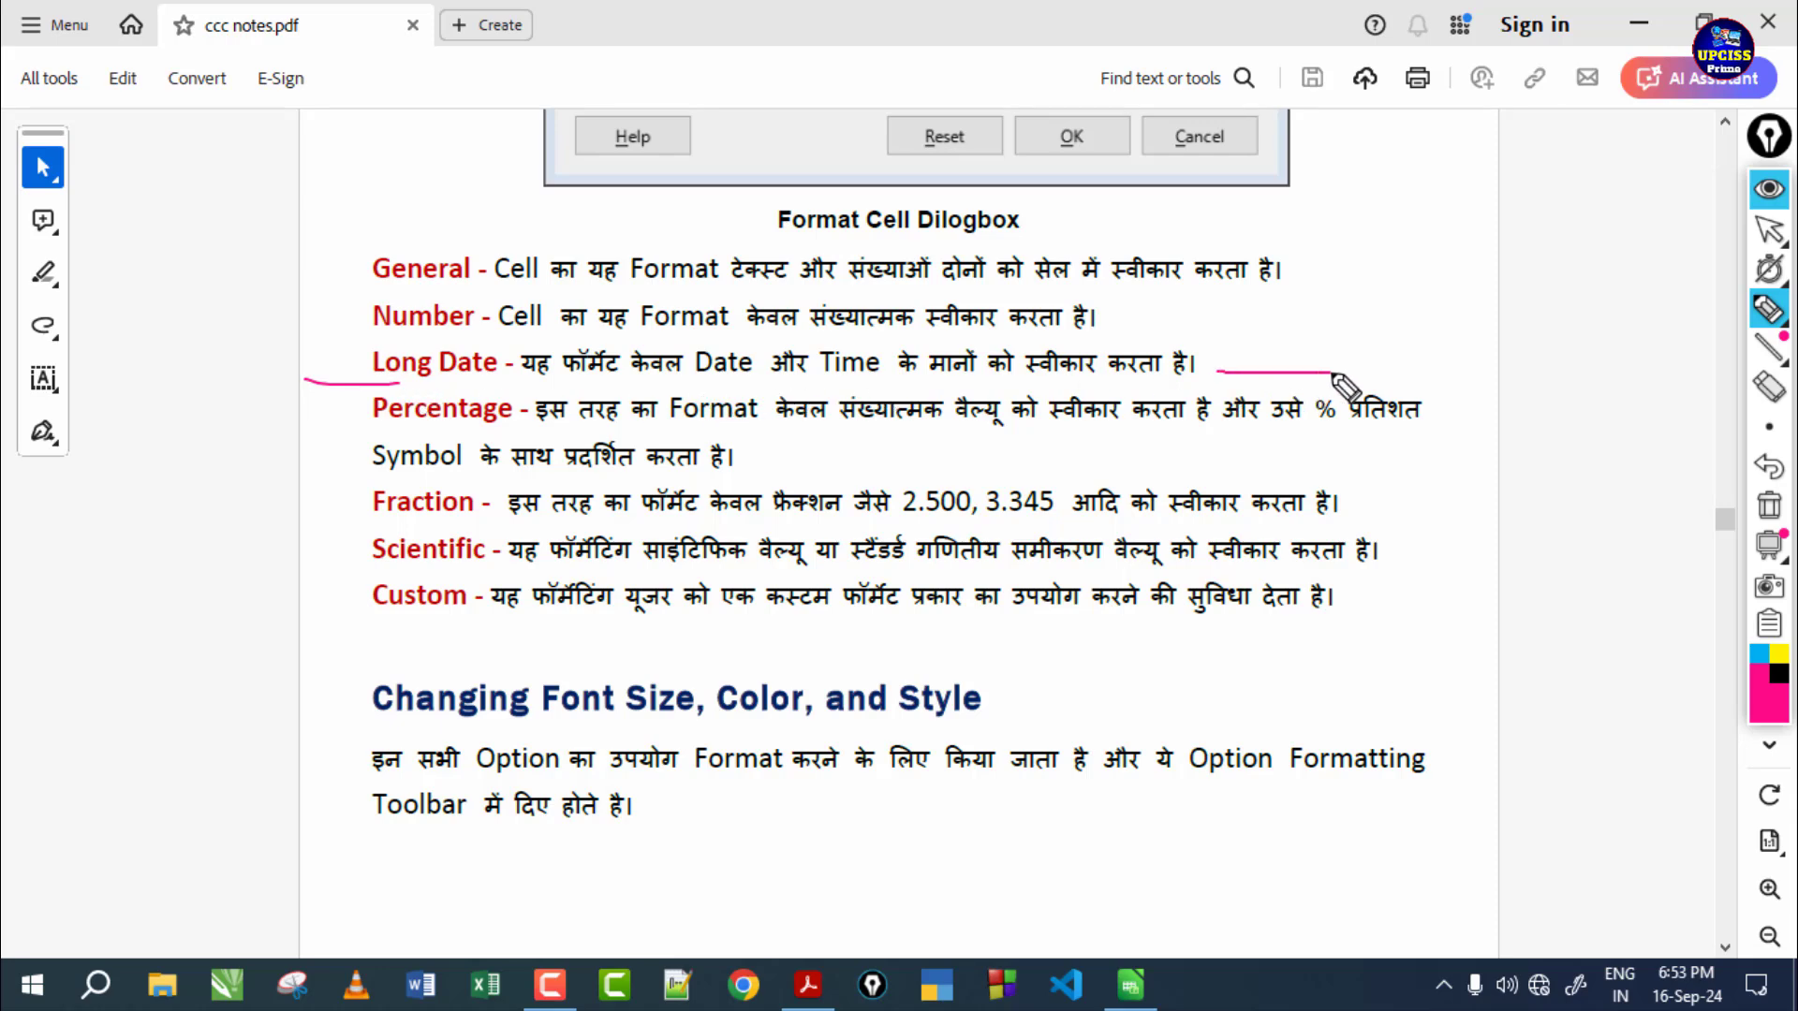
click(1770, 511)
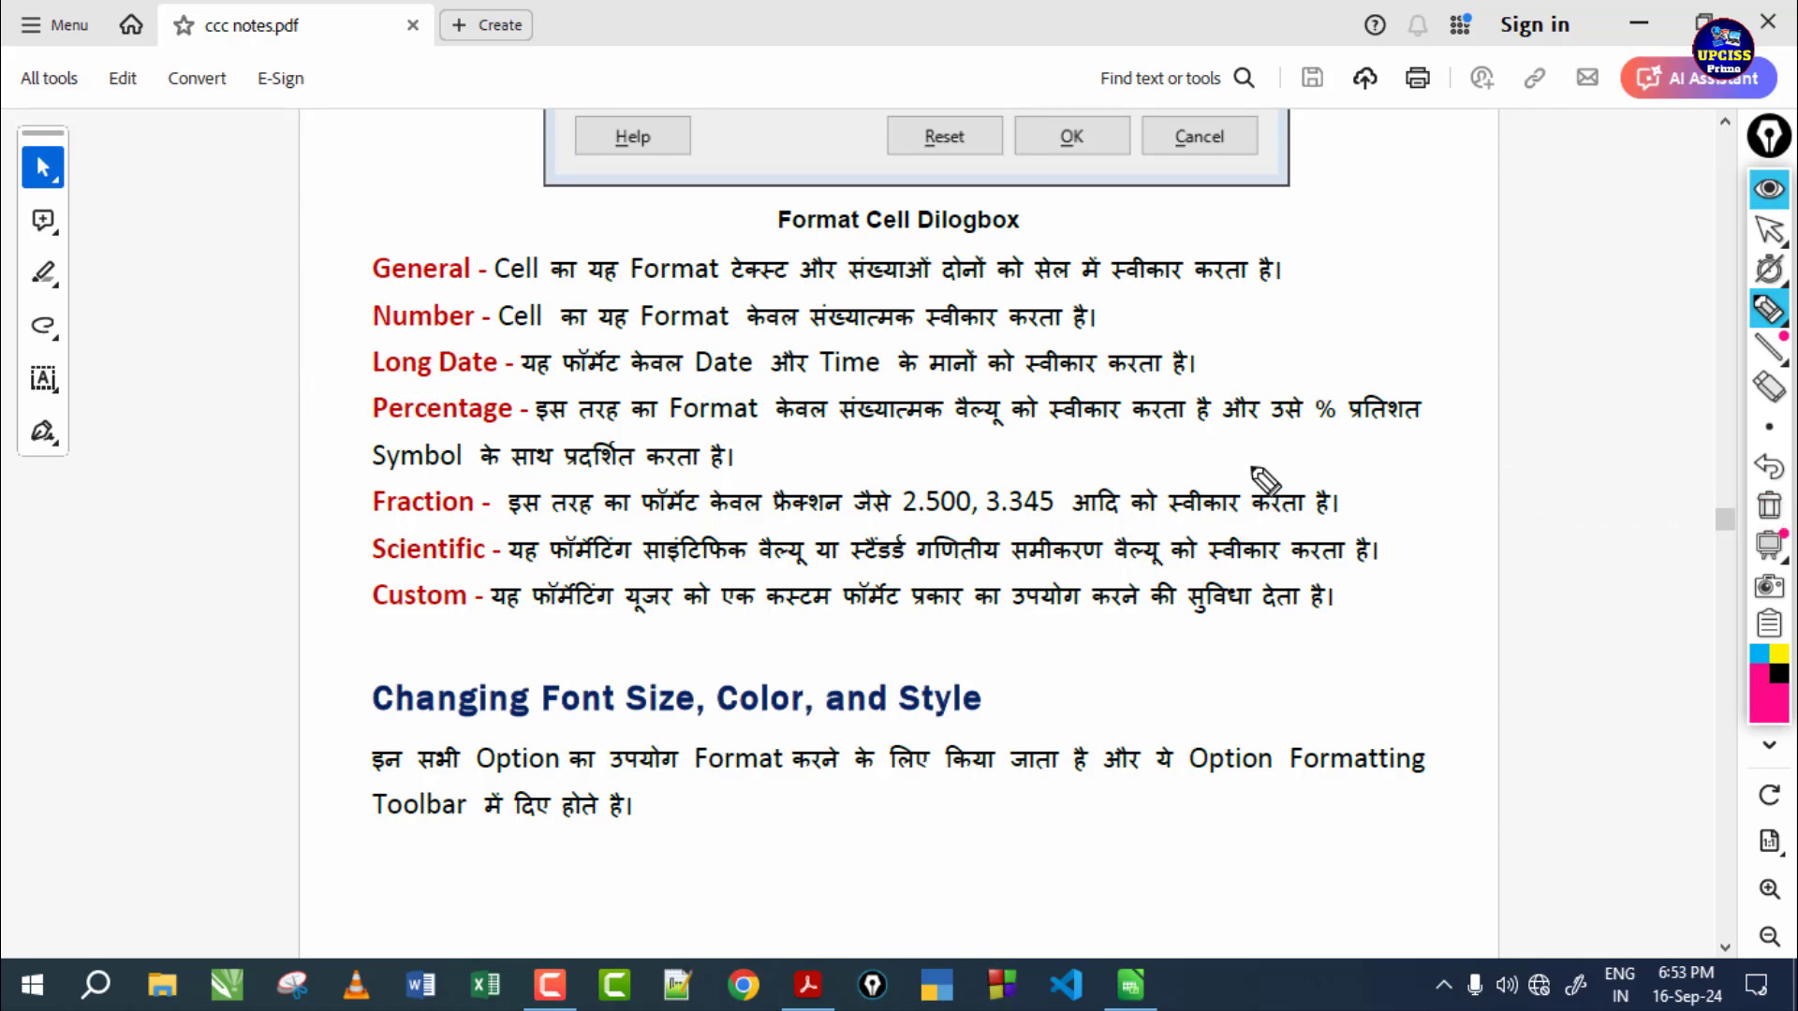
Step: Mark the Percentage definition, draw a box and a percent sign beside the text, and erase the drawing
drag(324, 422, 365, 409)
mouse_move(1423, 280)
mouse_down()
mouse_move(1435, 368)
mouse_move(1345, 278)
mouse_up()
mouse_move(1587, 259)
mouse_down()
mouse_move(1588, 350)
mouse_move(1616, 317)
mouse_move(1568, 321)
mouse_up()
click(1566, 314)
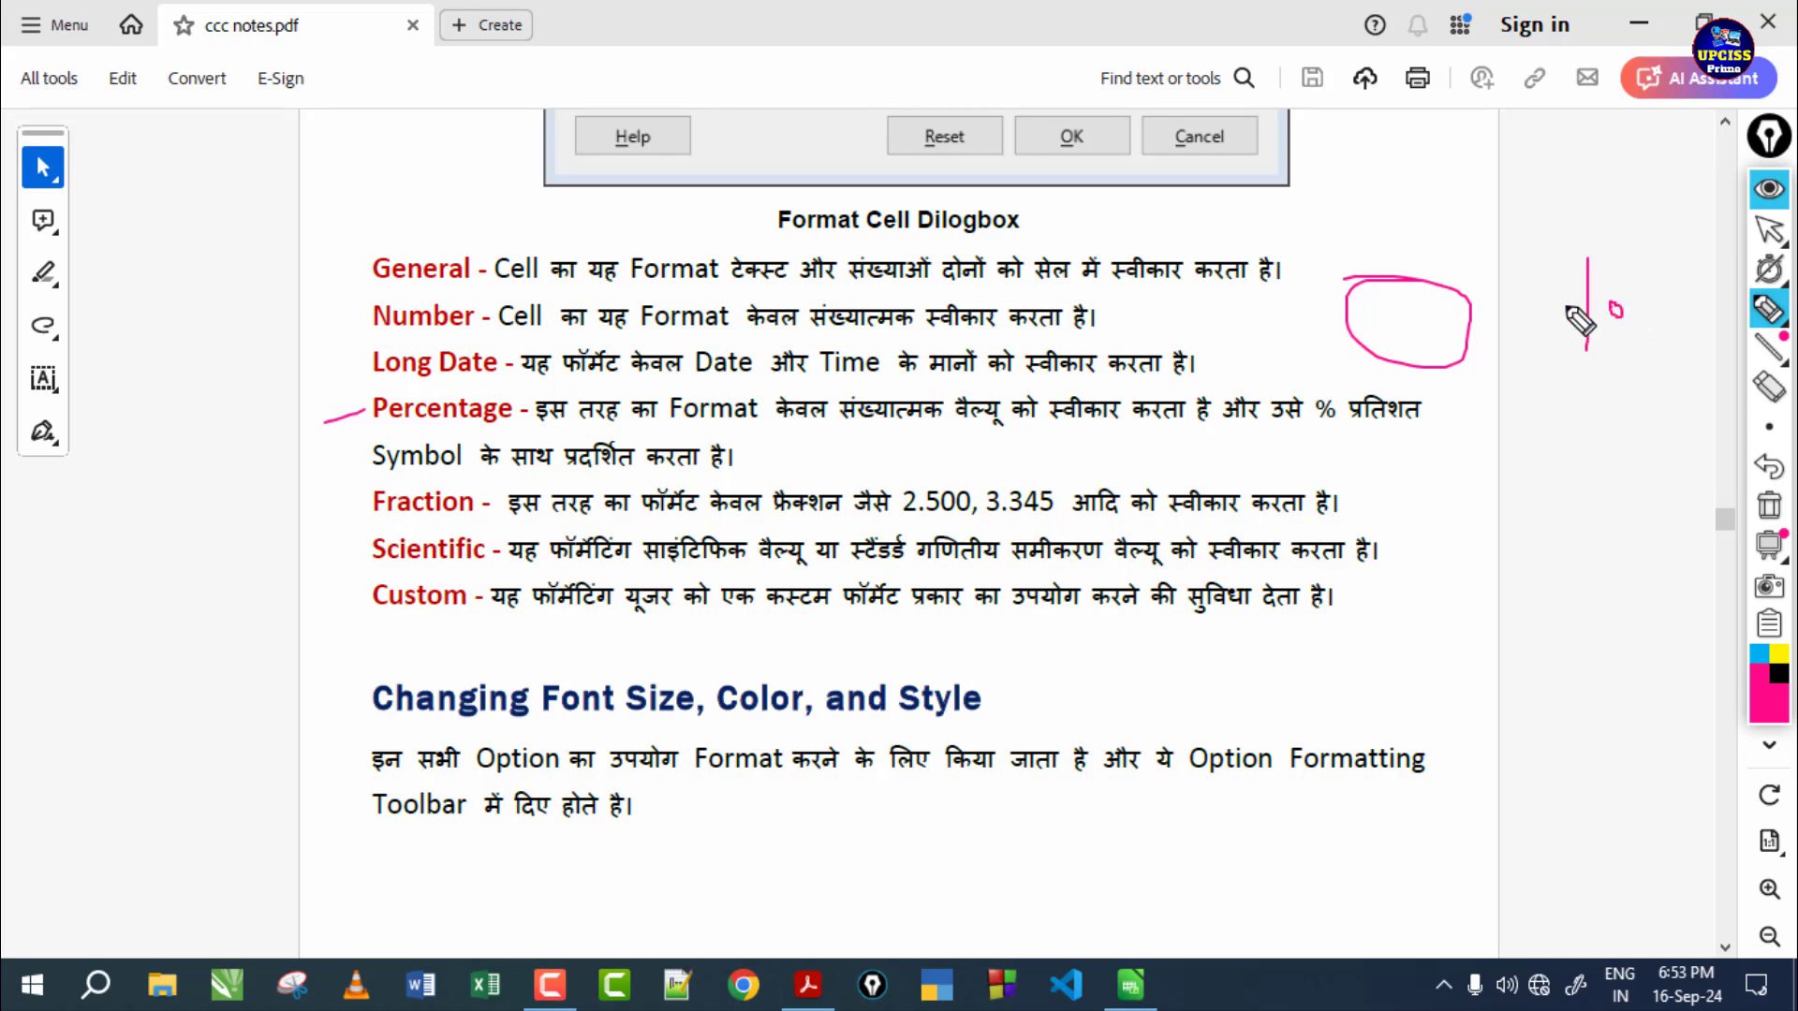
click(1769, 506)
Step: Mark the Fraction and Scientific definitions with pen lines, then erase them
drag(321, 521, 426, 510)
drag(318, 559, 436, 561)
click(487, 632)
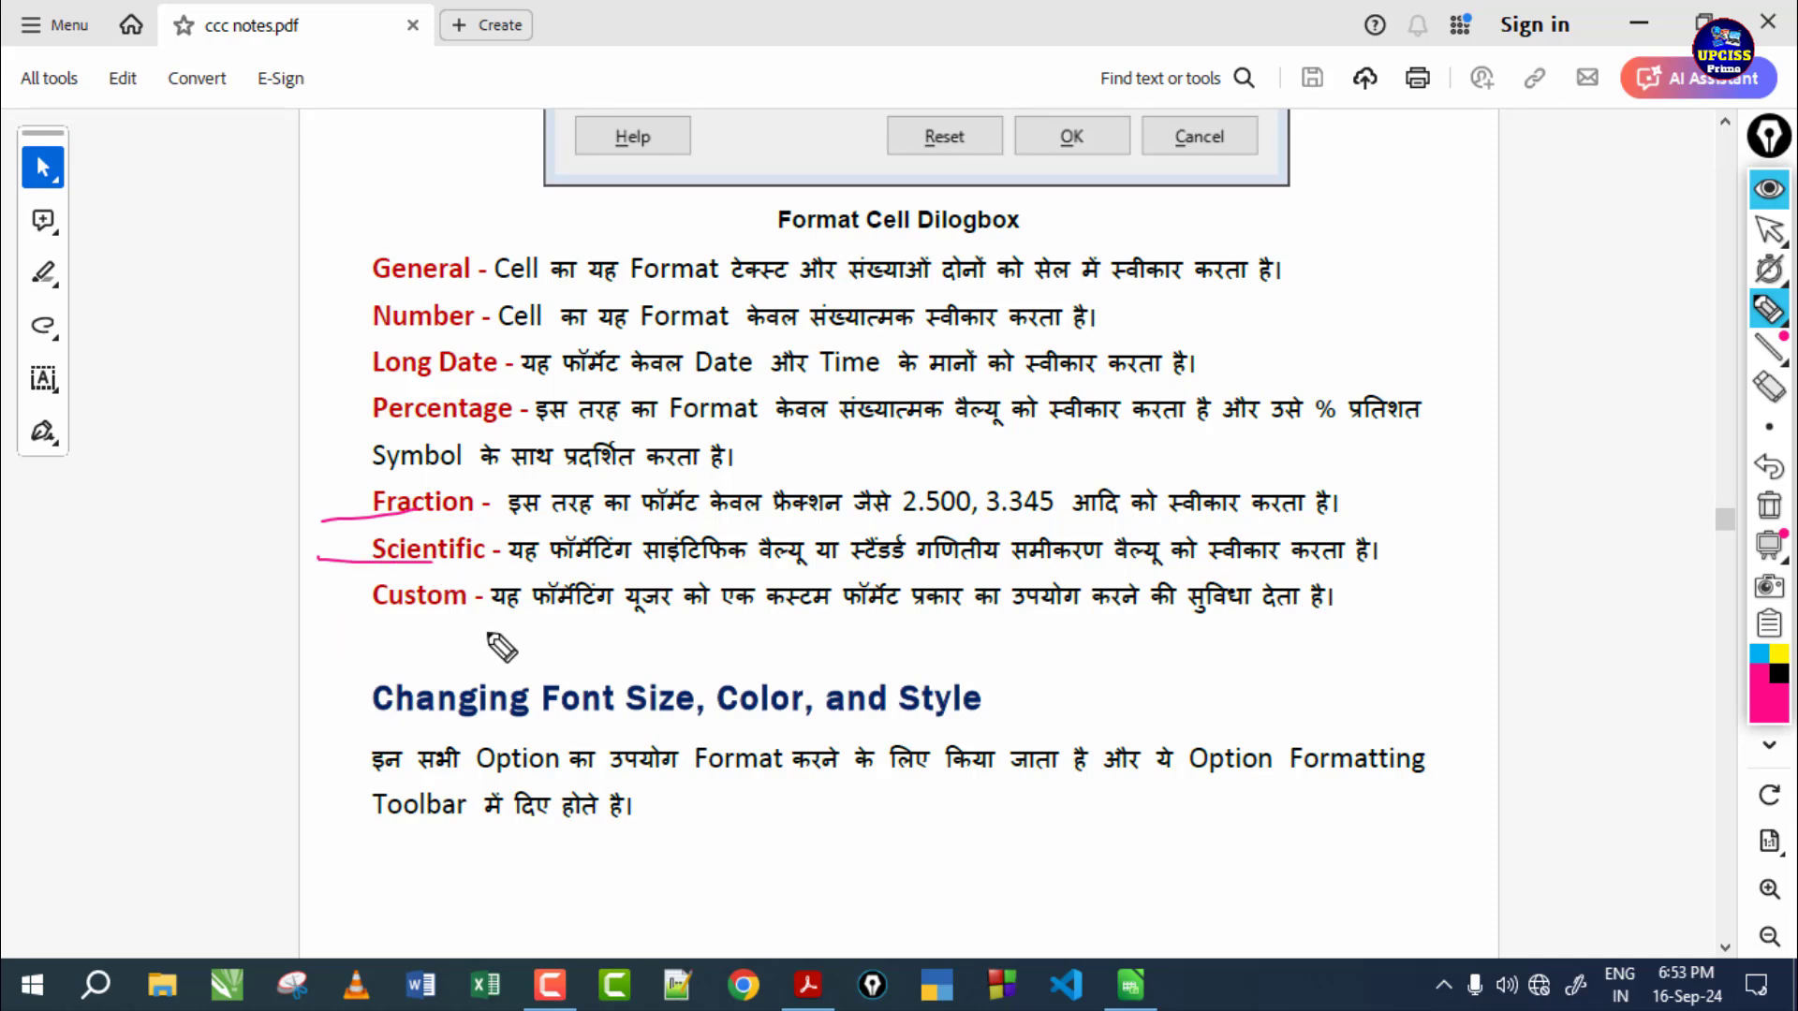
click(1769, 506)
Step: Bracket the whole list of formats from General to Custom with the pen, then erase the bracket and put the pen away
mouse_move(354, 238)
mouse_down()
mouse_move(294, 449)
mouse_move(365, 655)
mouse_up()
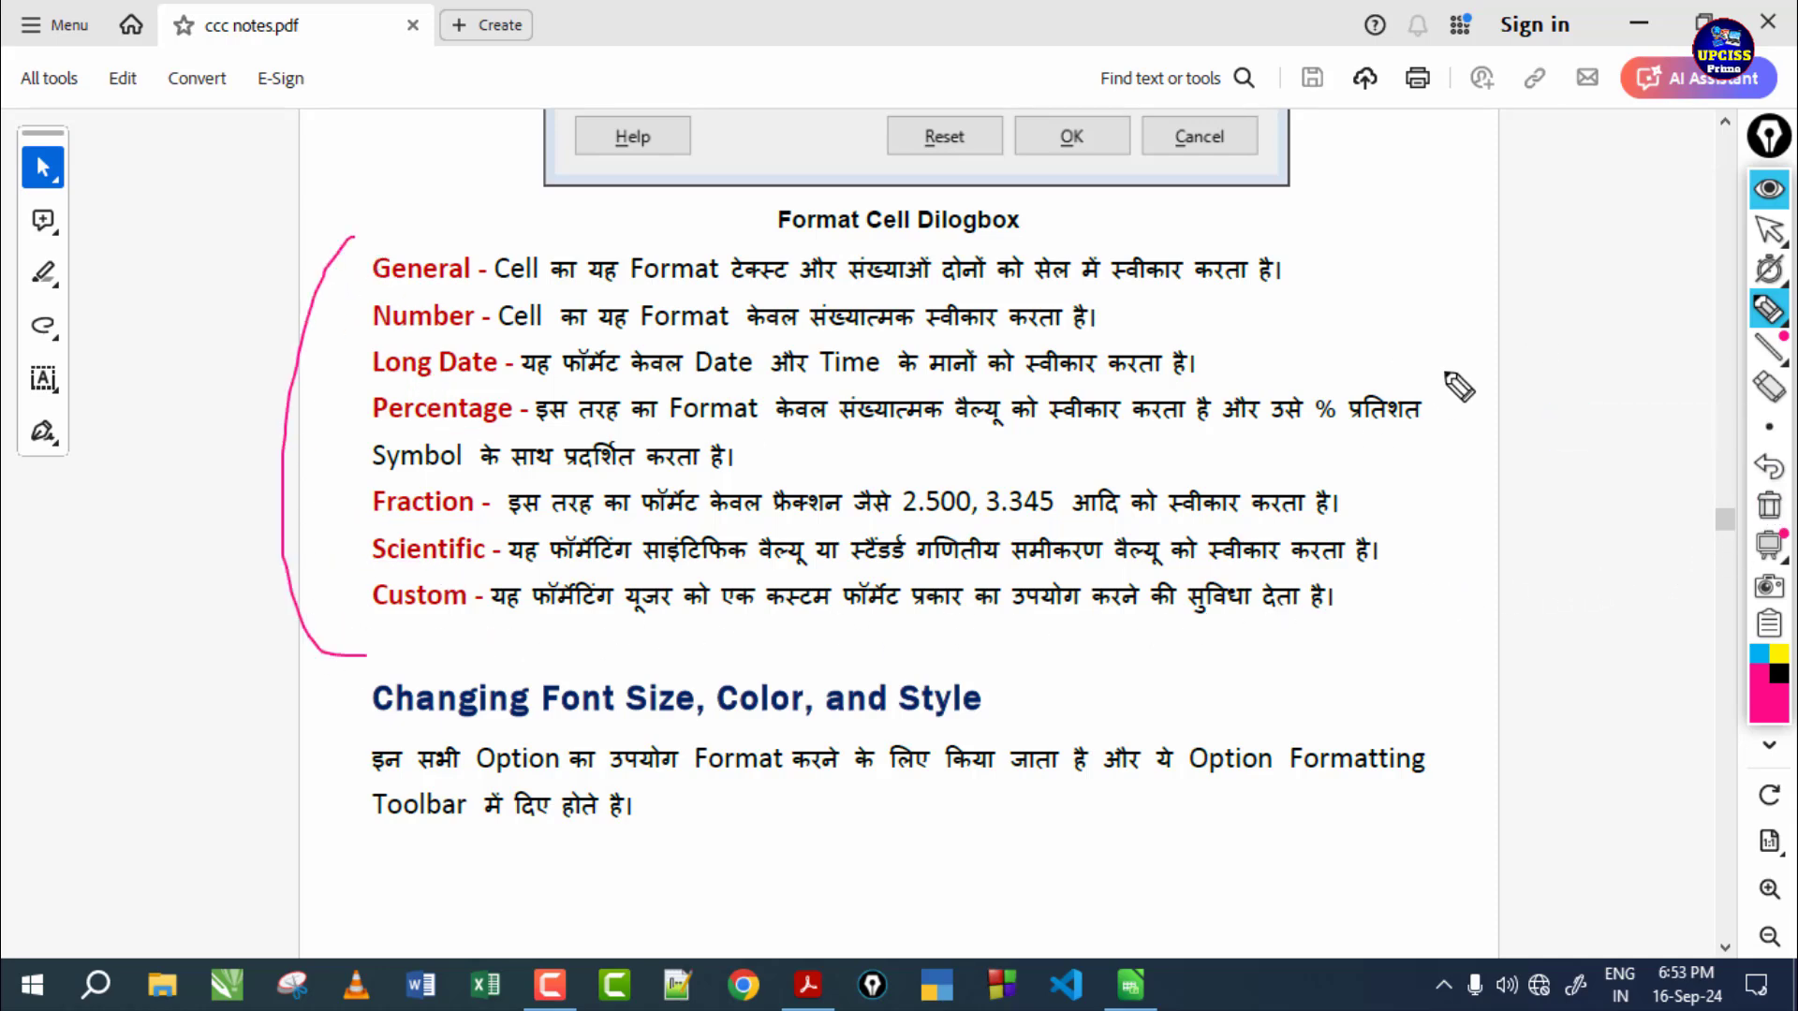
click(1769, 504)
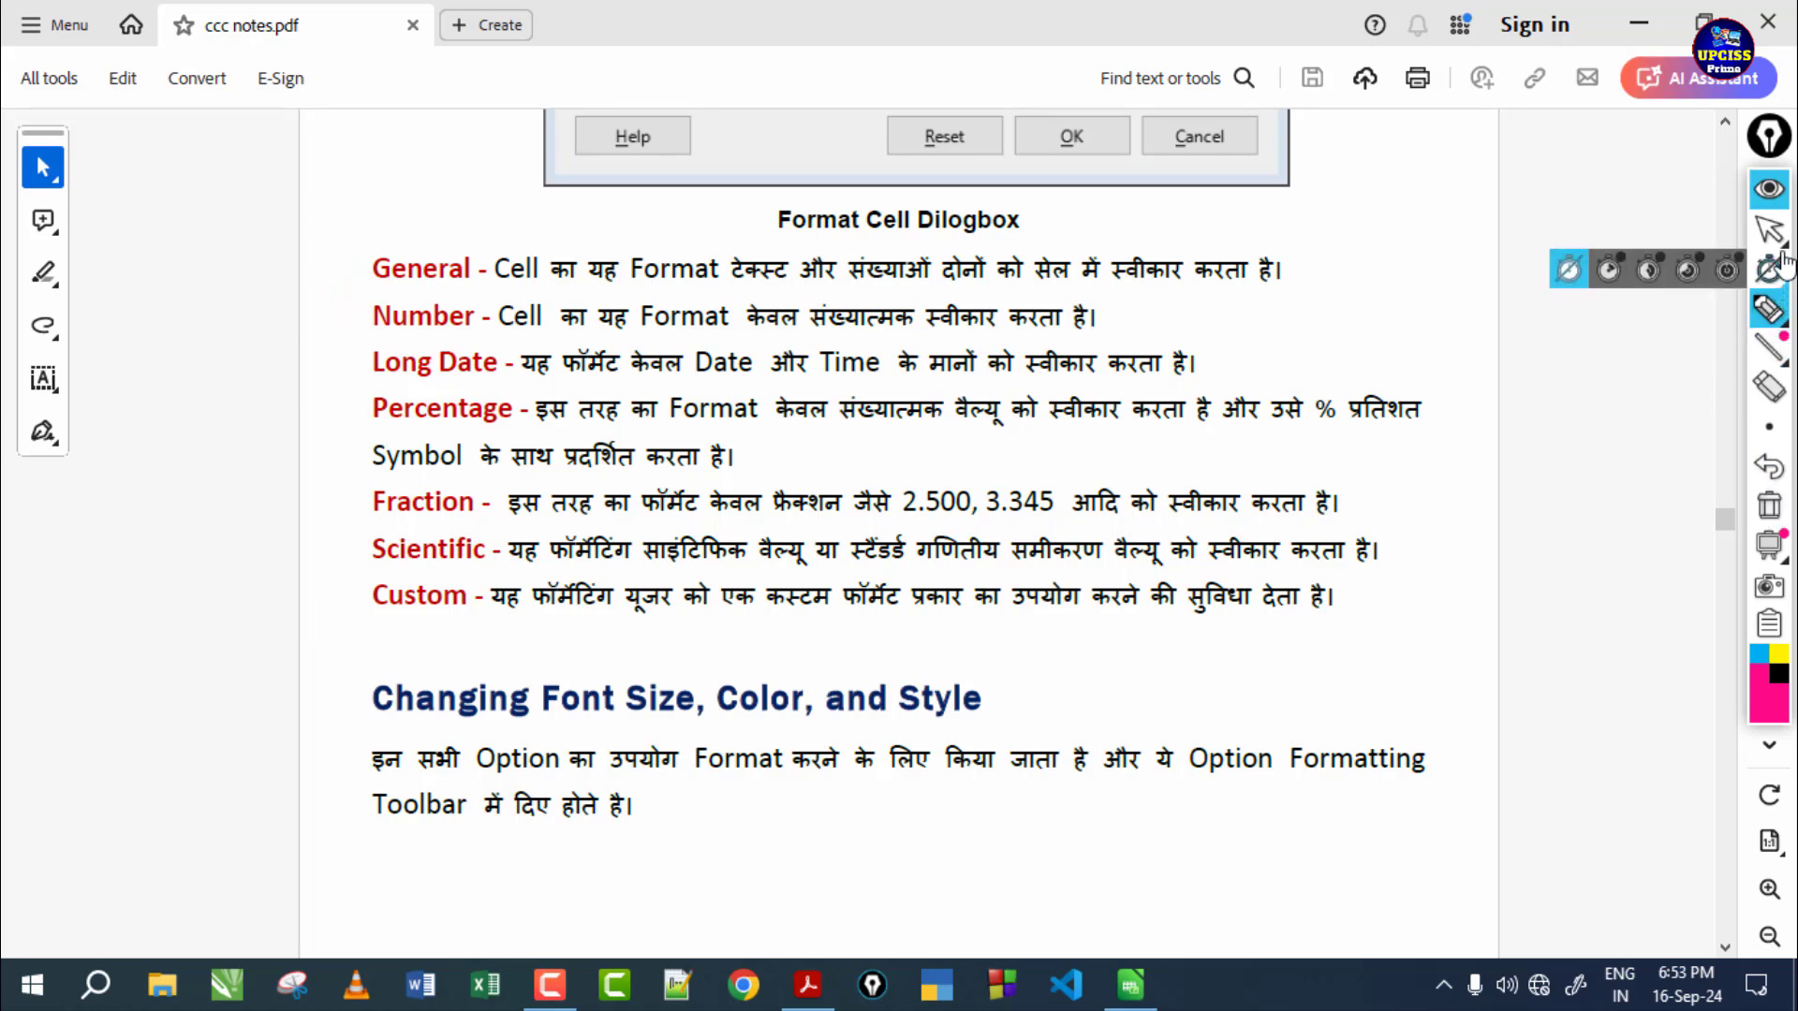
click(1769, 228)
Step: In the Changing Font Size, Color, and Style section, mark the pictured font, text style and alignment controls, then erase the marks
scroll(785, 417, down, 5)
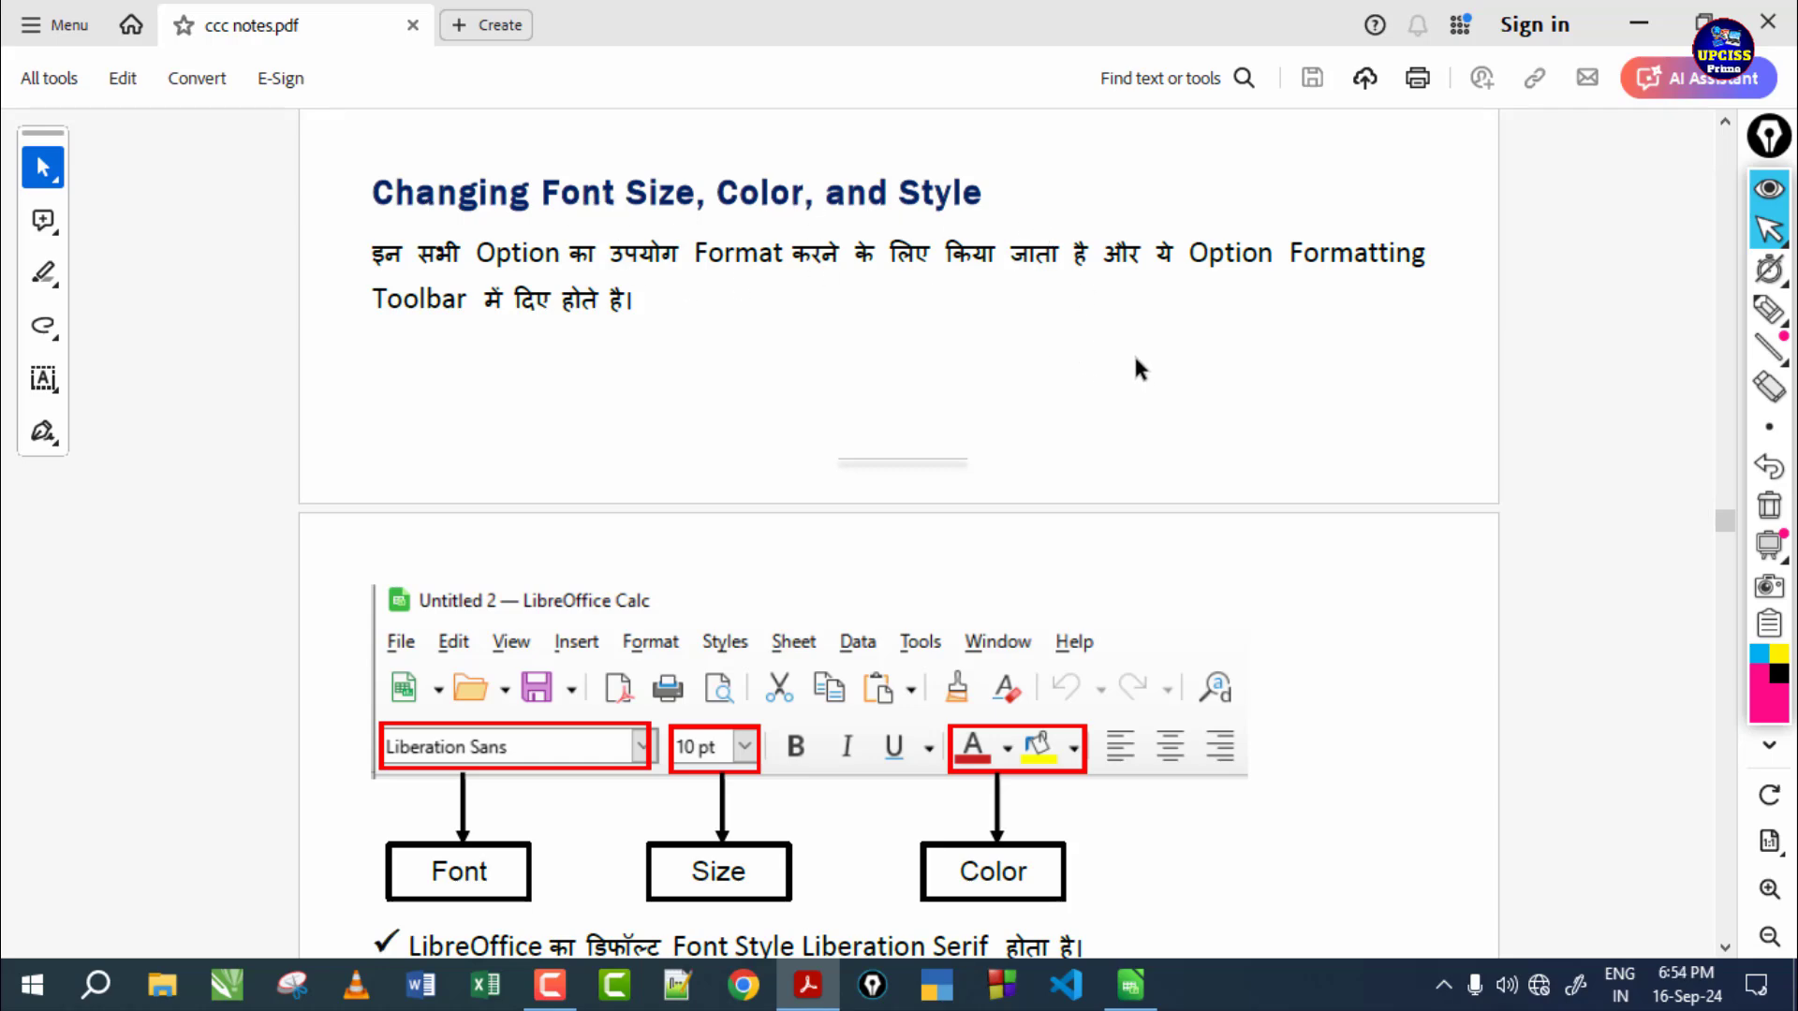
scroll(1136, 365, down, 4)
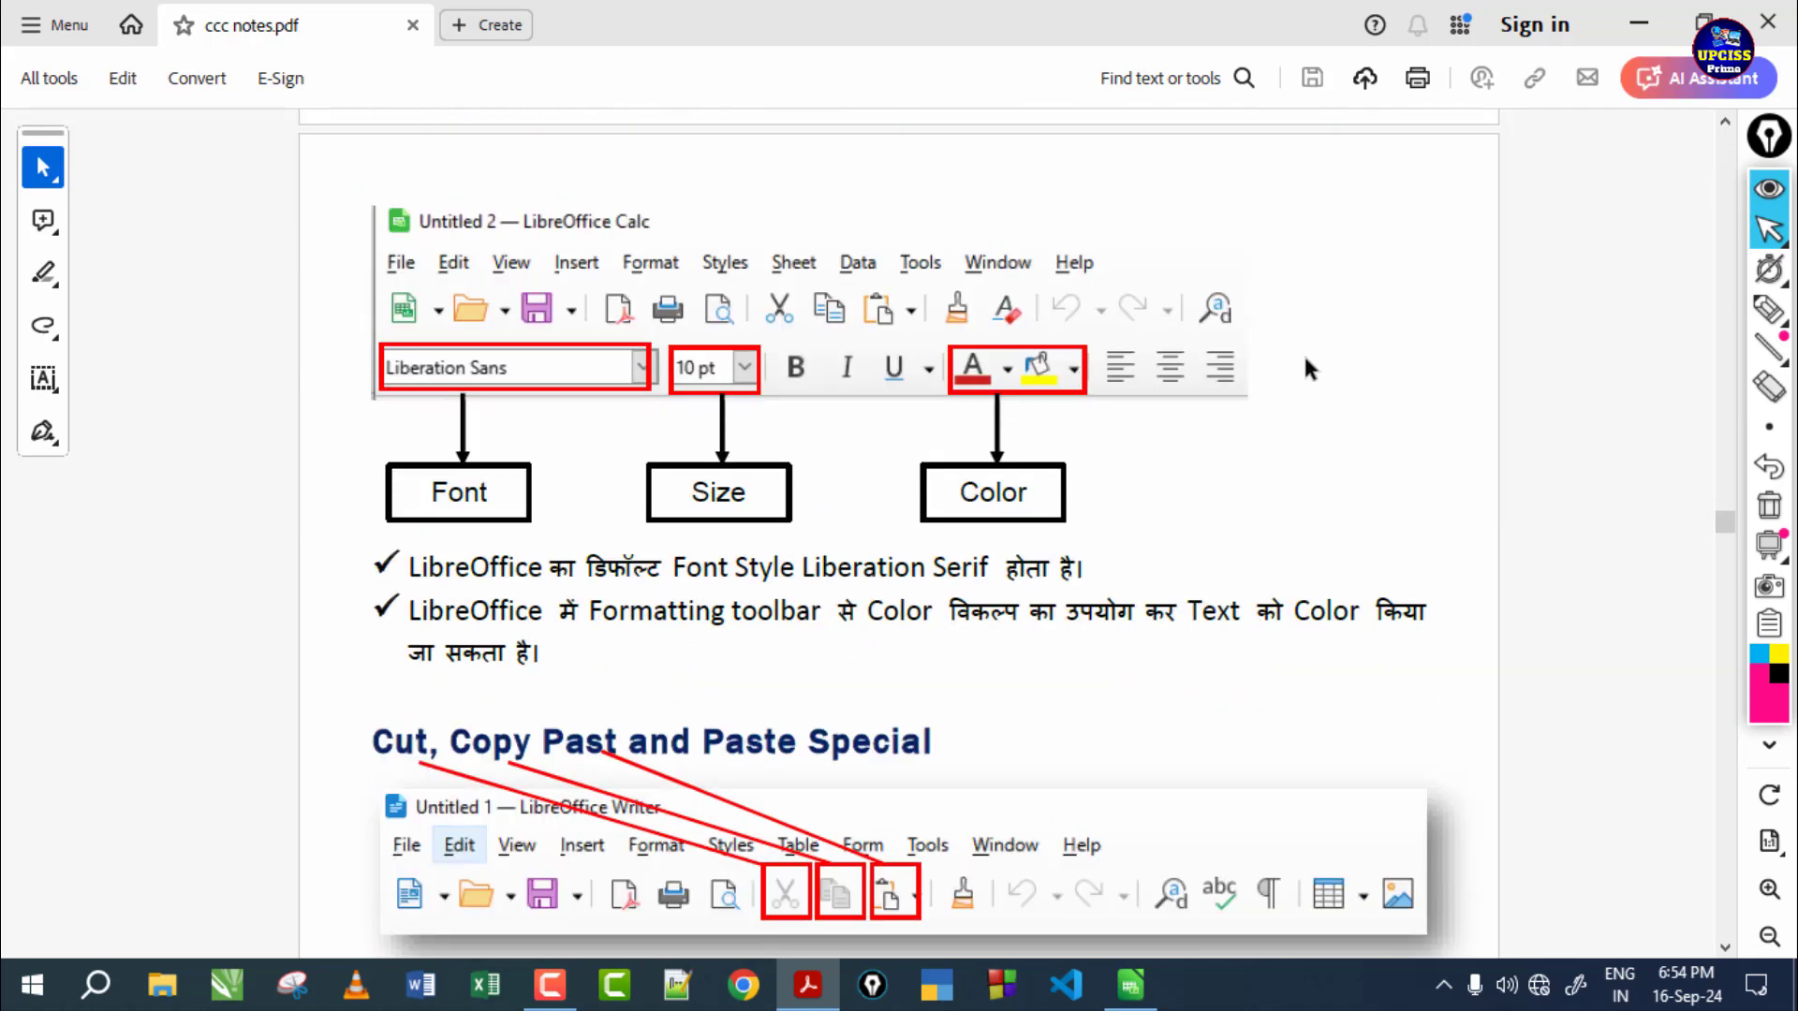
mouse_move(1766, 342)
click(1769, 309)
drag(263, 364, 401, 353)
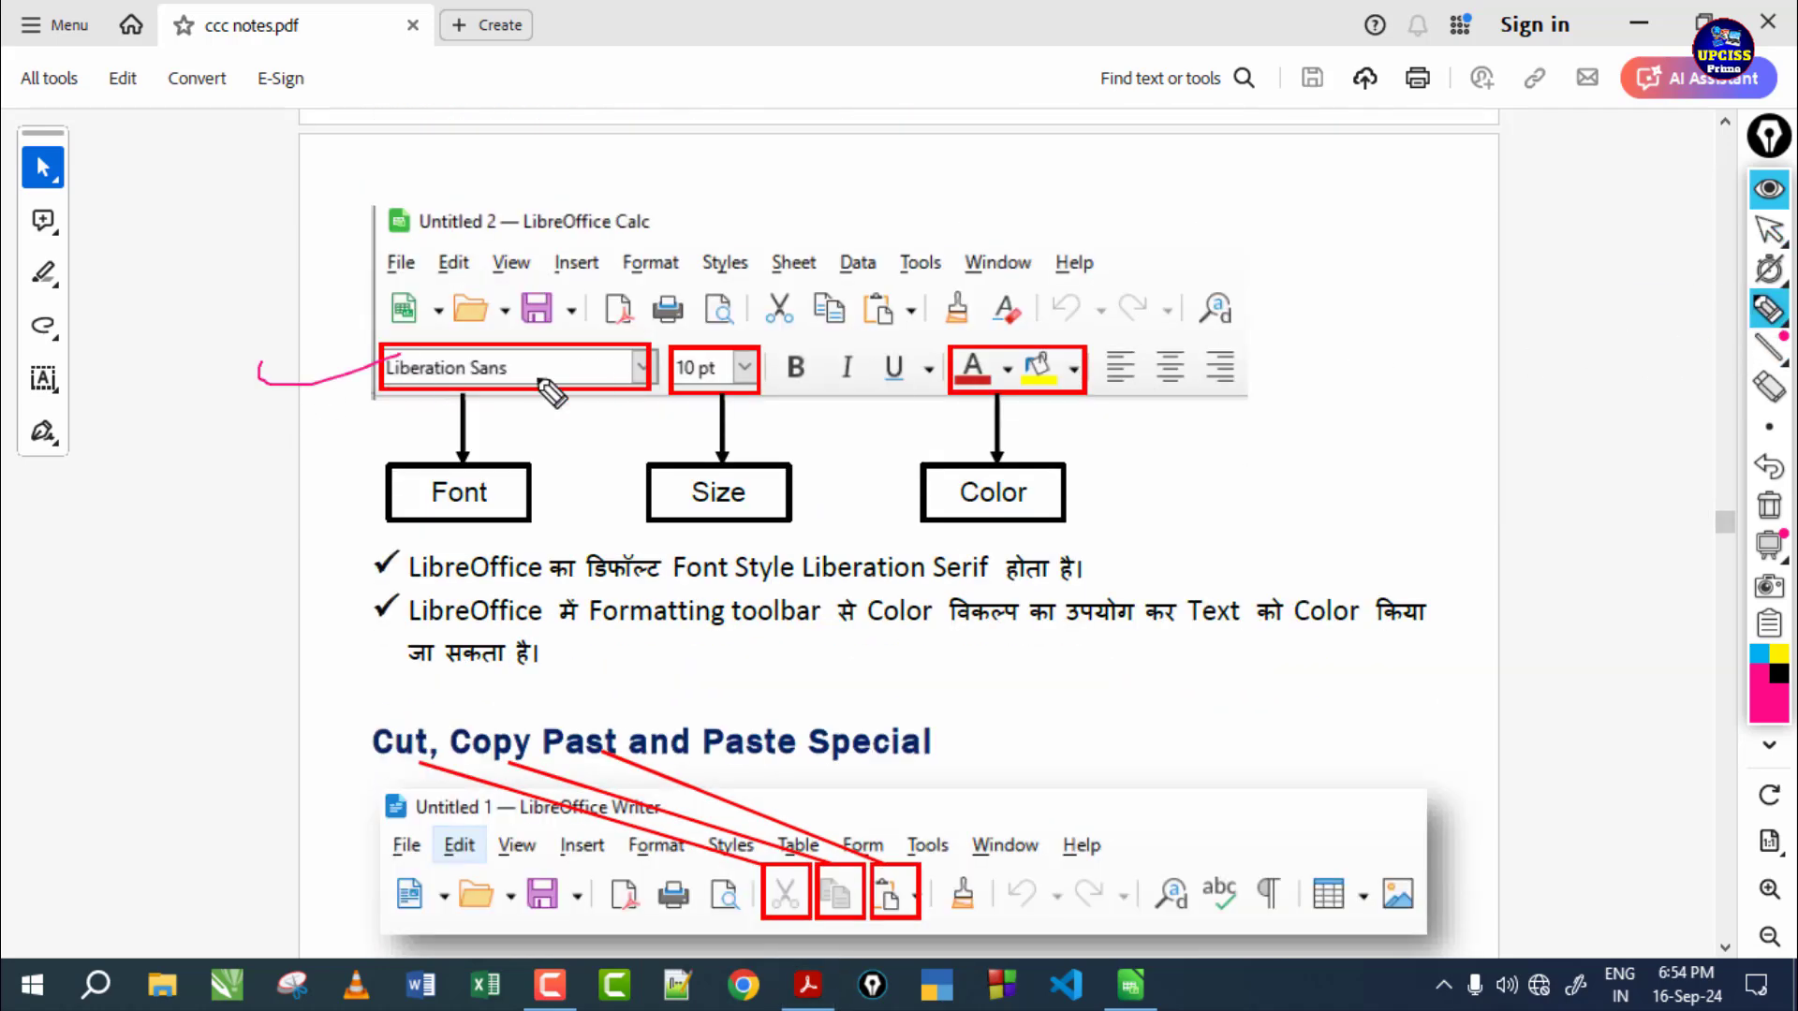
drag(775, 363, 863, 393)
drag(1128, 384, 1315, 320)
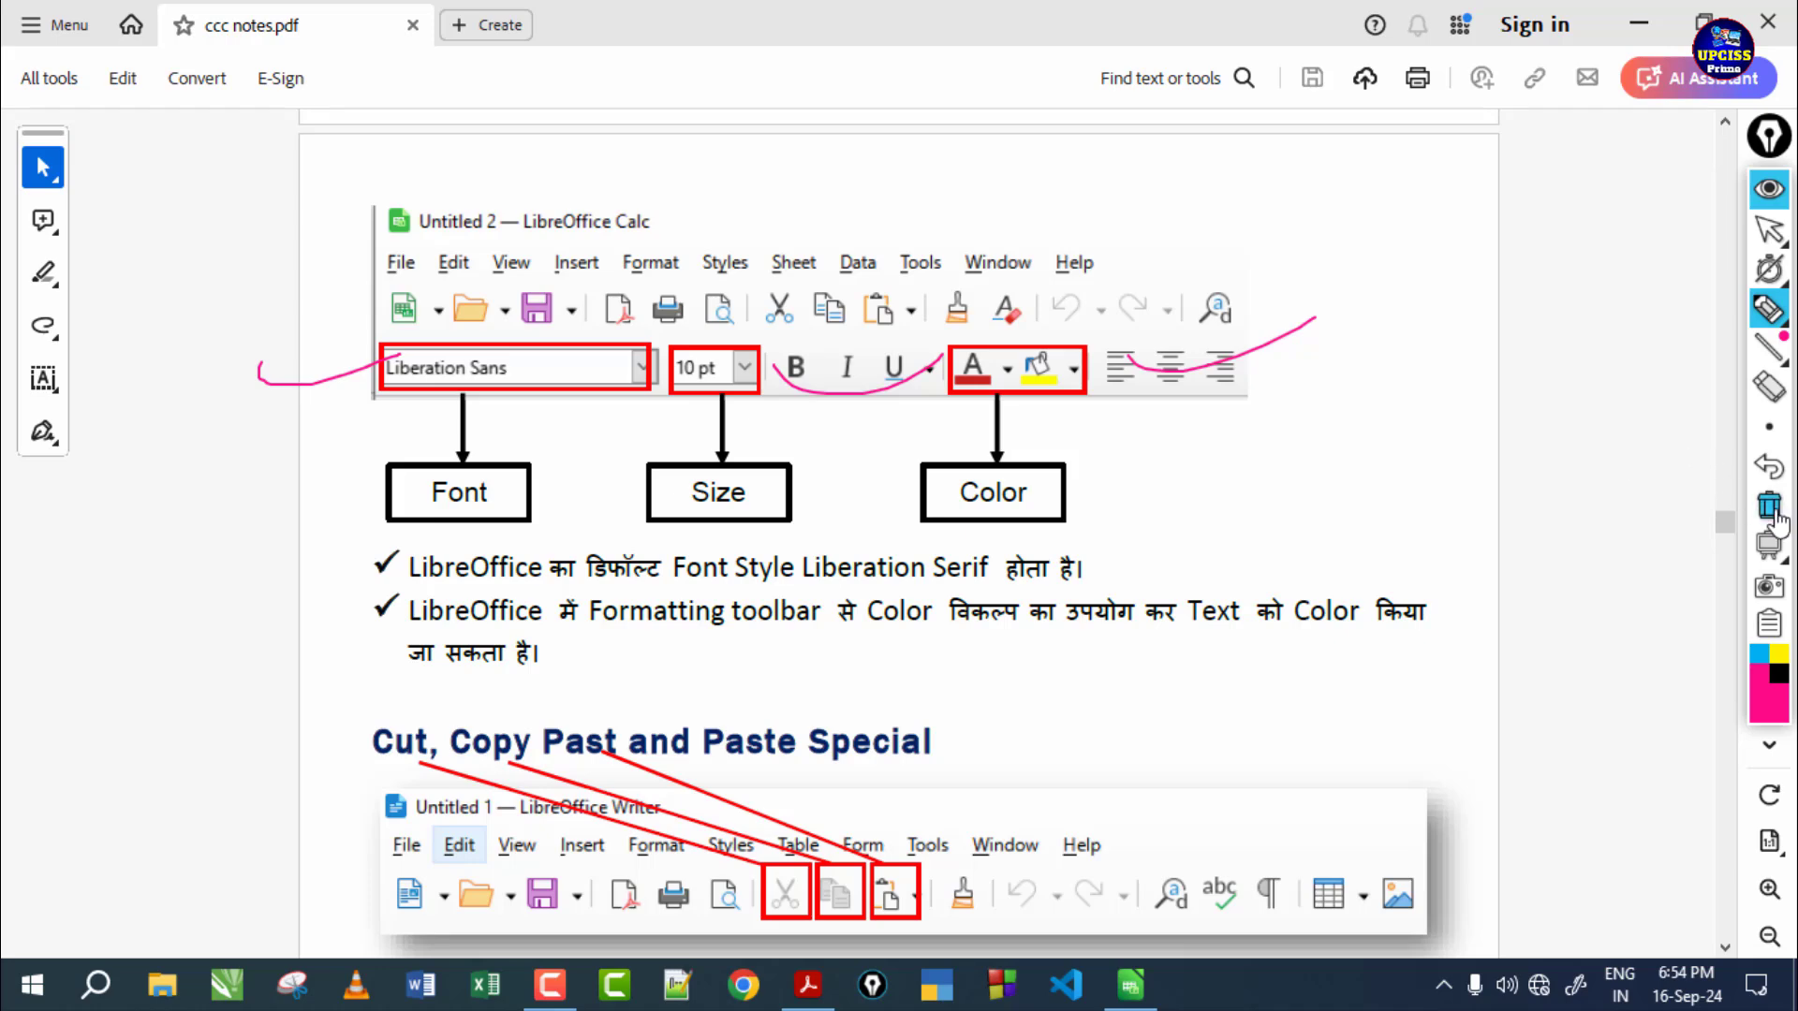
click(1769, 506)
Step: Mark the Font, Size and Color controls in the toolbar picture with a thicker pen line, then erase the marks
drag(249, 394, 389, 363)
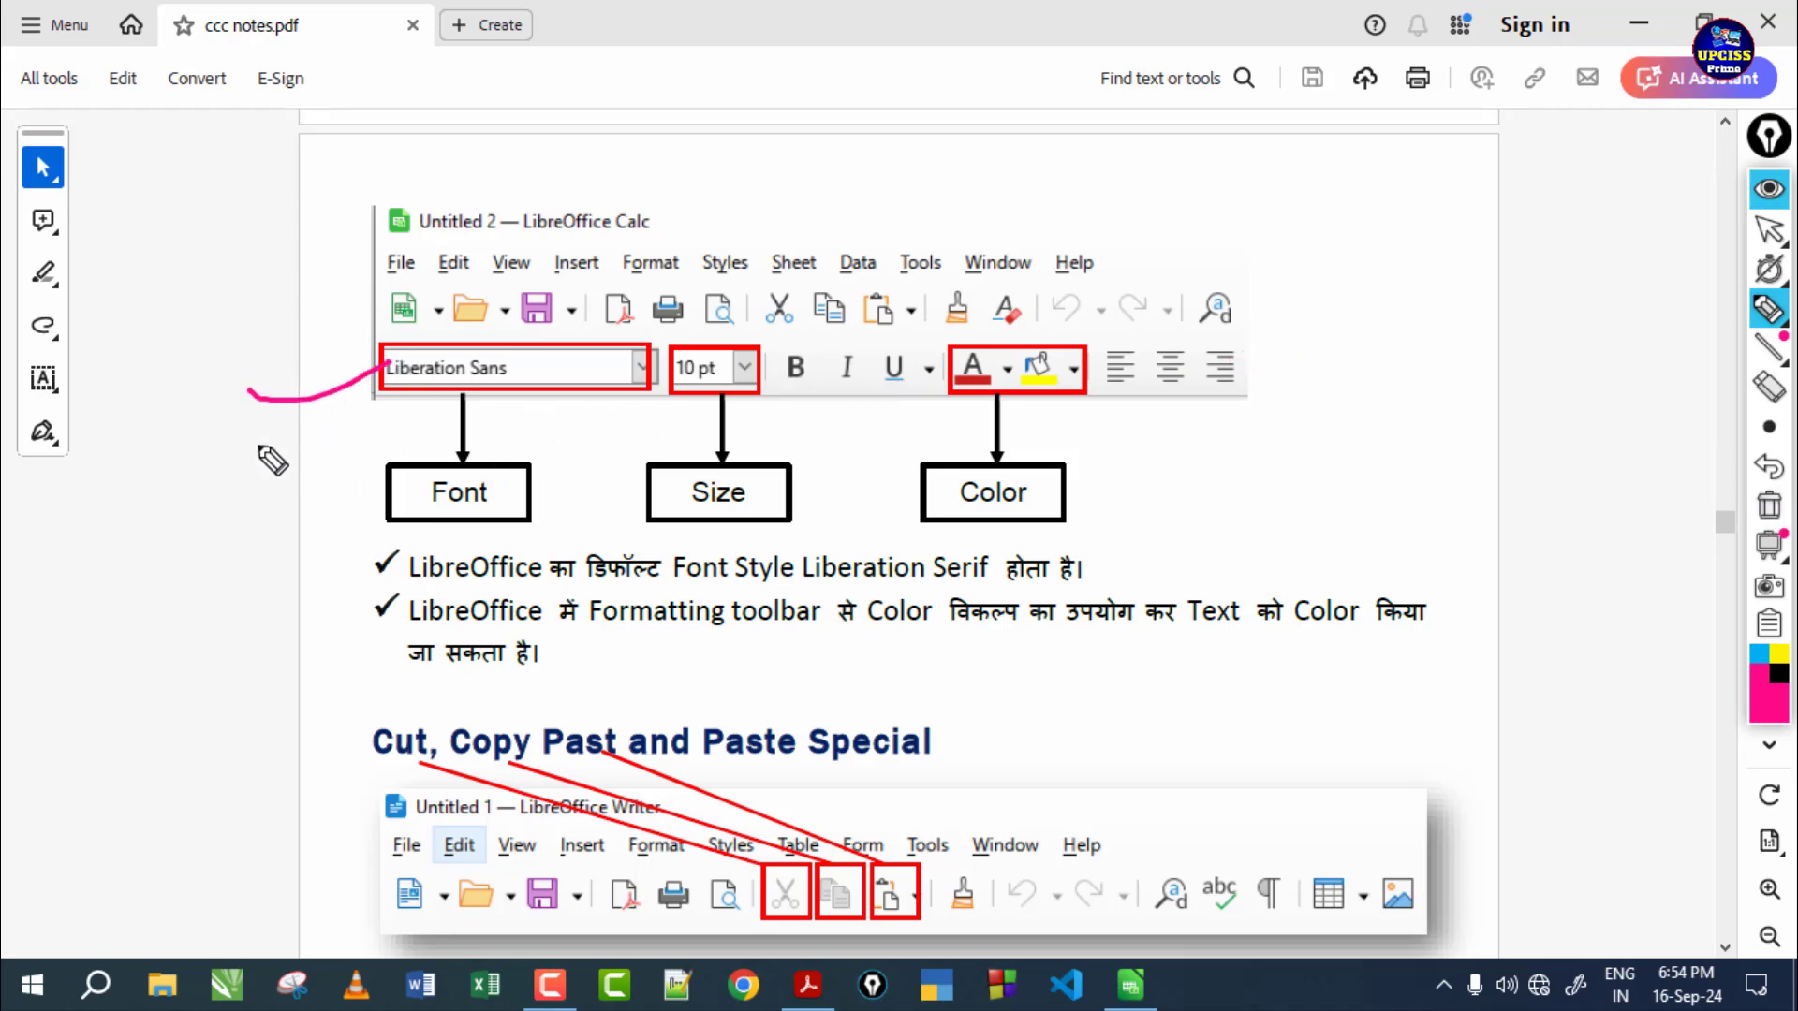
drag(262, 385, 456, 364)
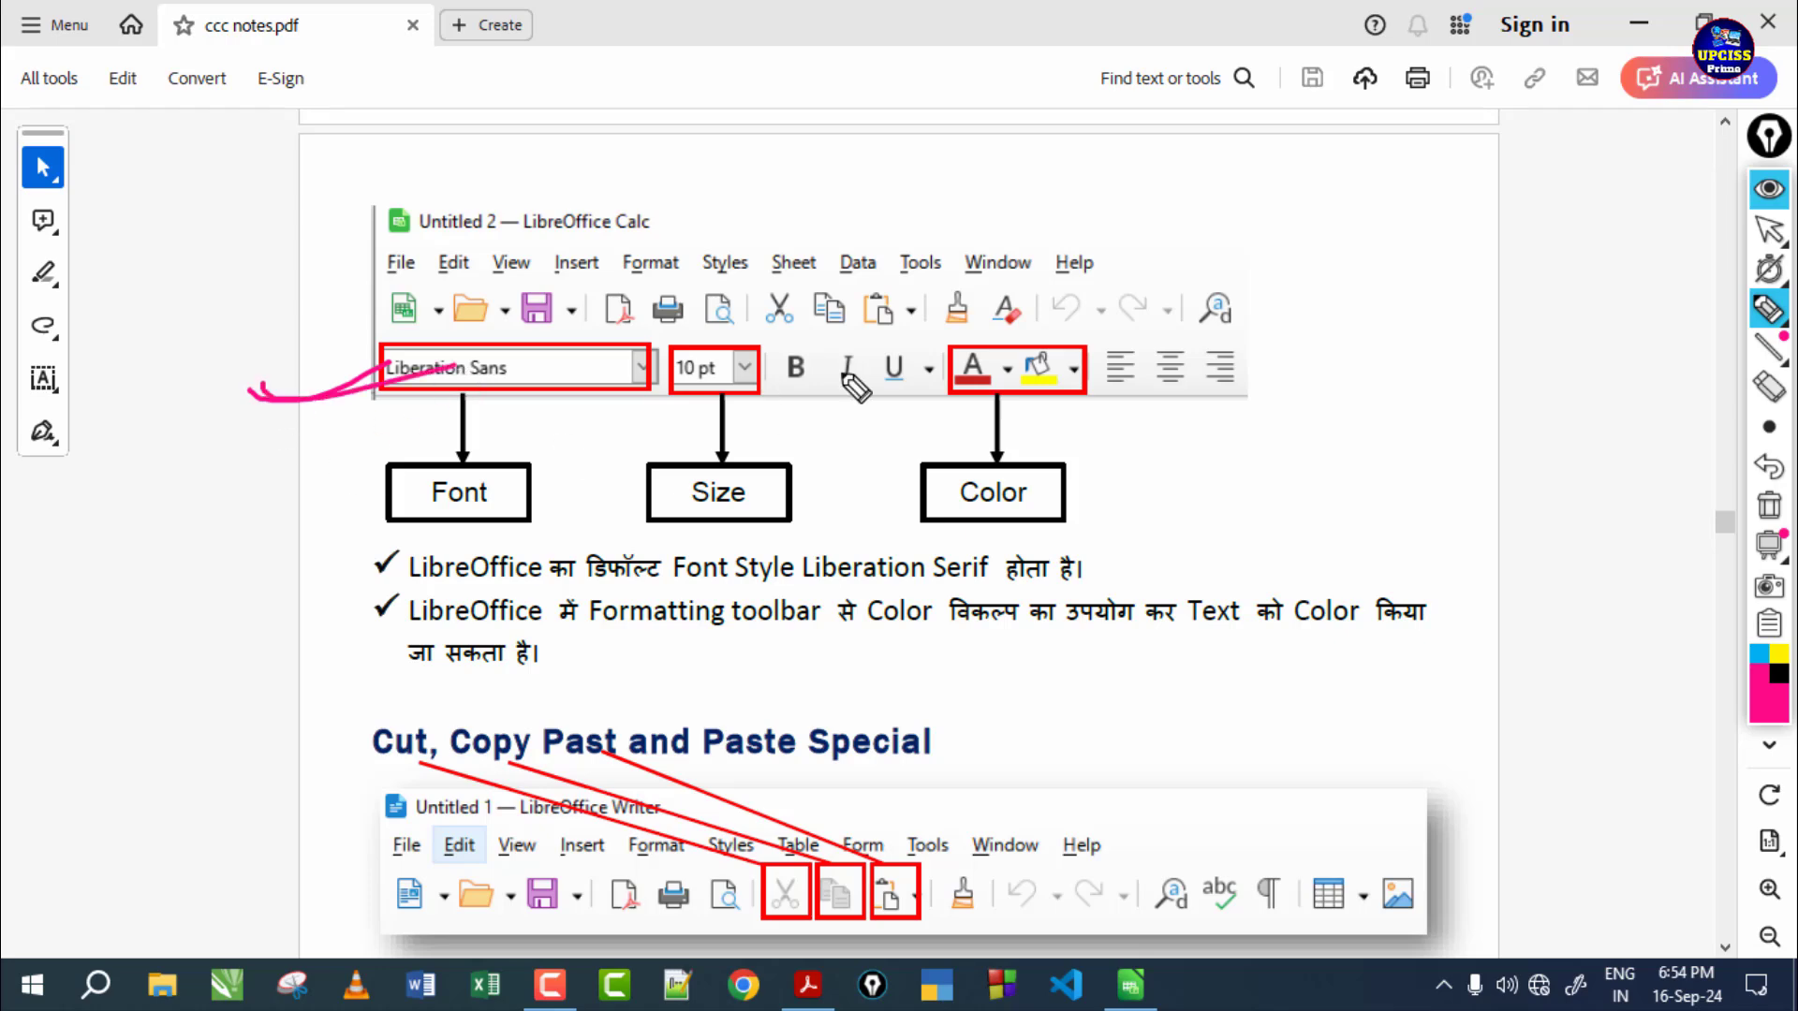
drag(626, 398, 682, 373)
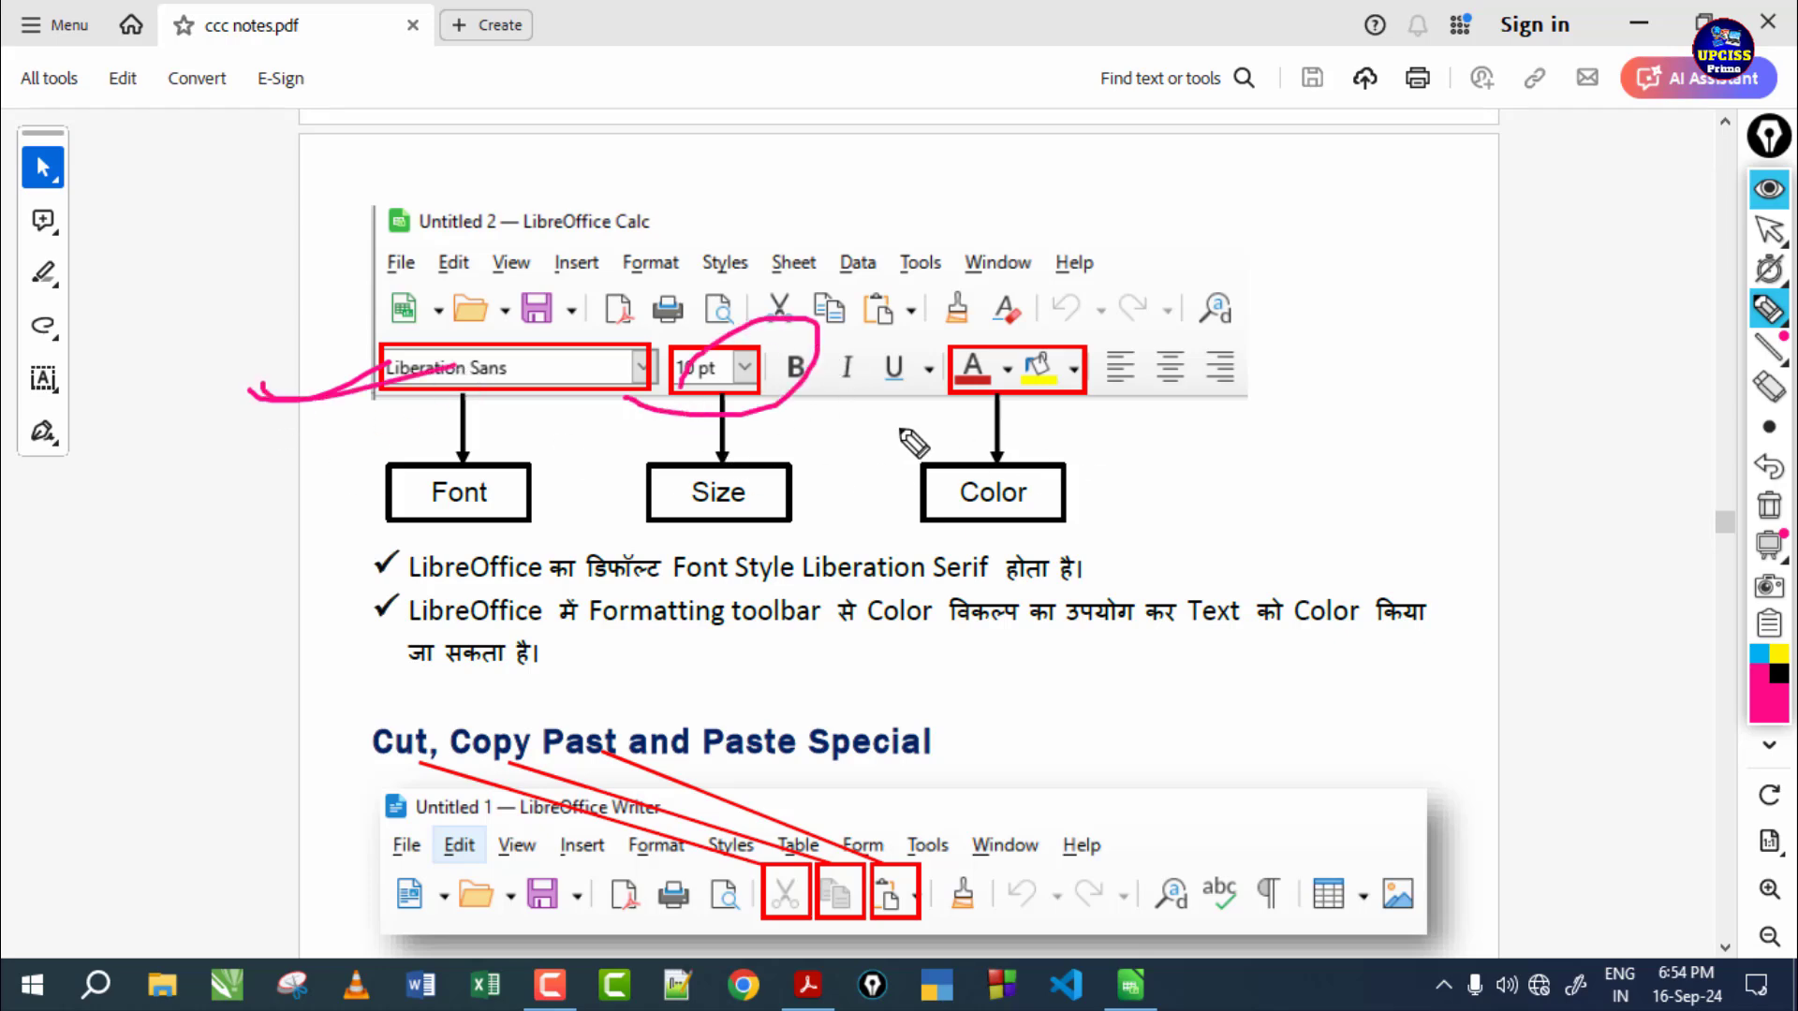
mouse_move(883, 407)
mouse_down()
mouse_move(1092, 406)
mouse_move(1166, 384)
mouse_up()
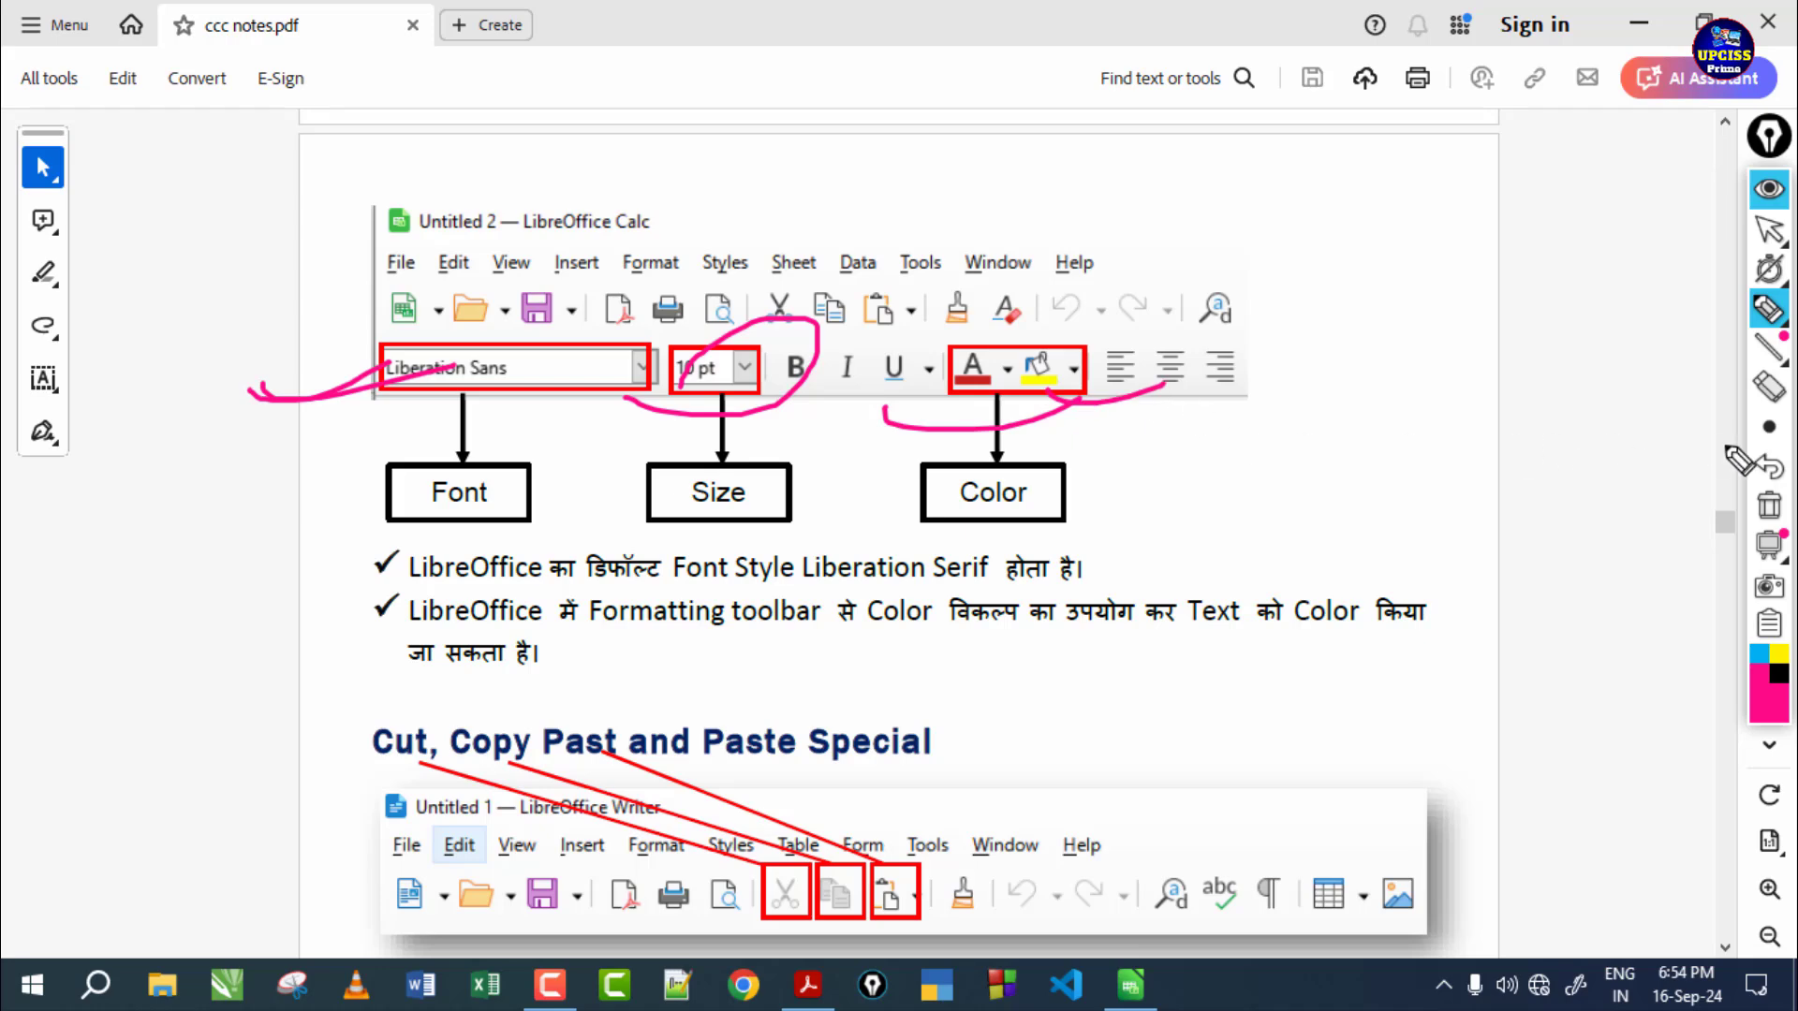
click(1769, 520)
Step: Underline the bold, italic and underline controls in the toolbar picture, then erase the lines and put the pen away
drag(740, 405, 811, 398)
drag(827, 399, 908, 385)
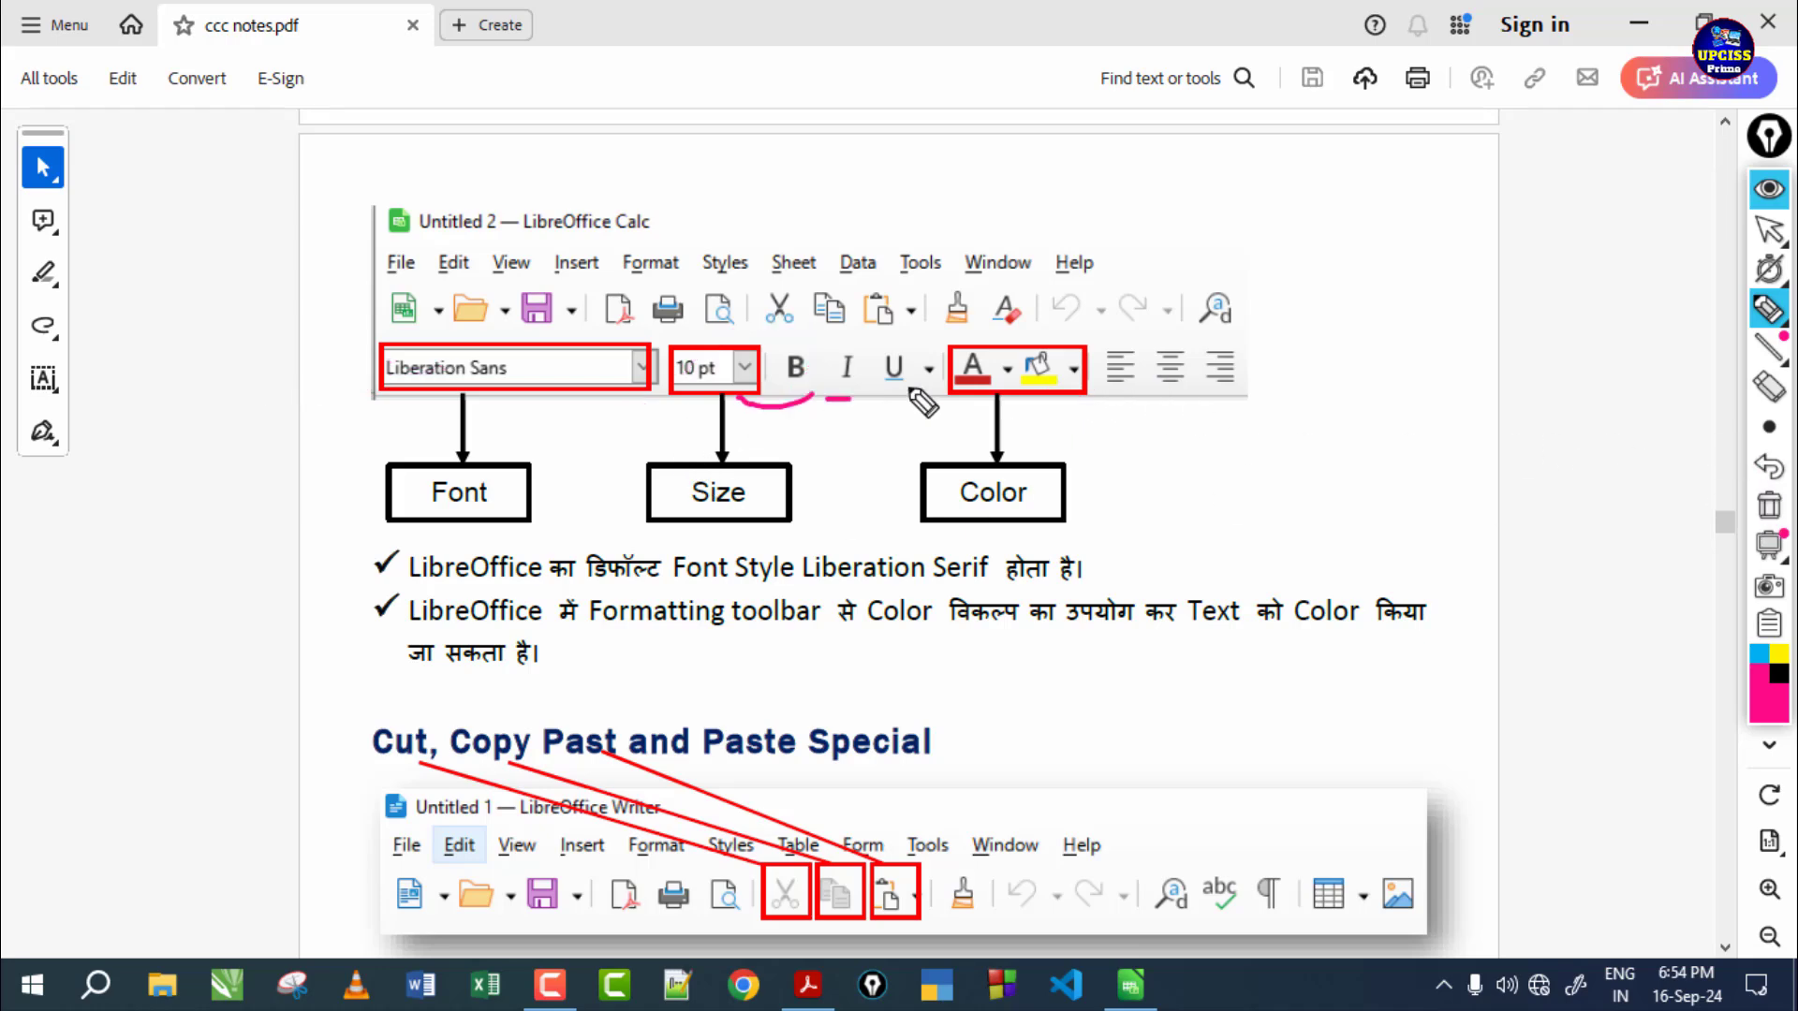
click(1769, 509)
click(1769, 229)
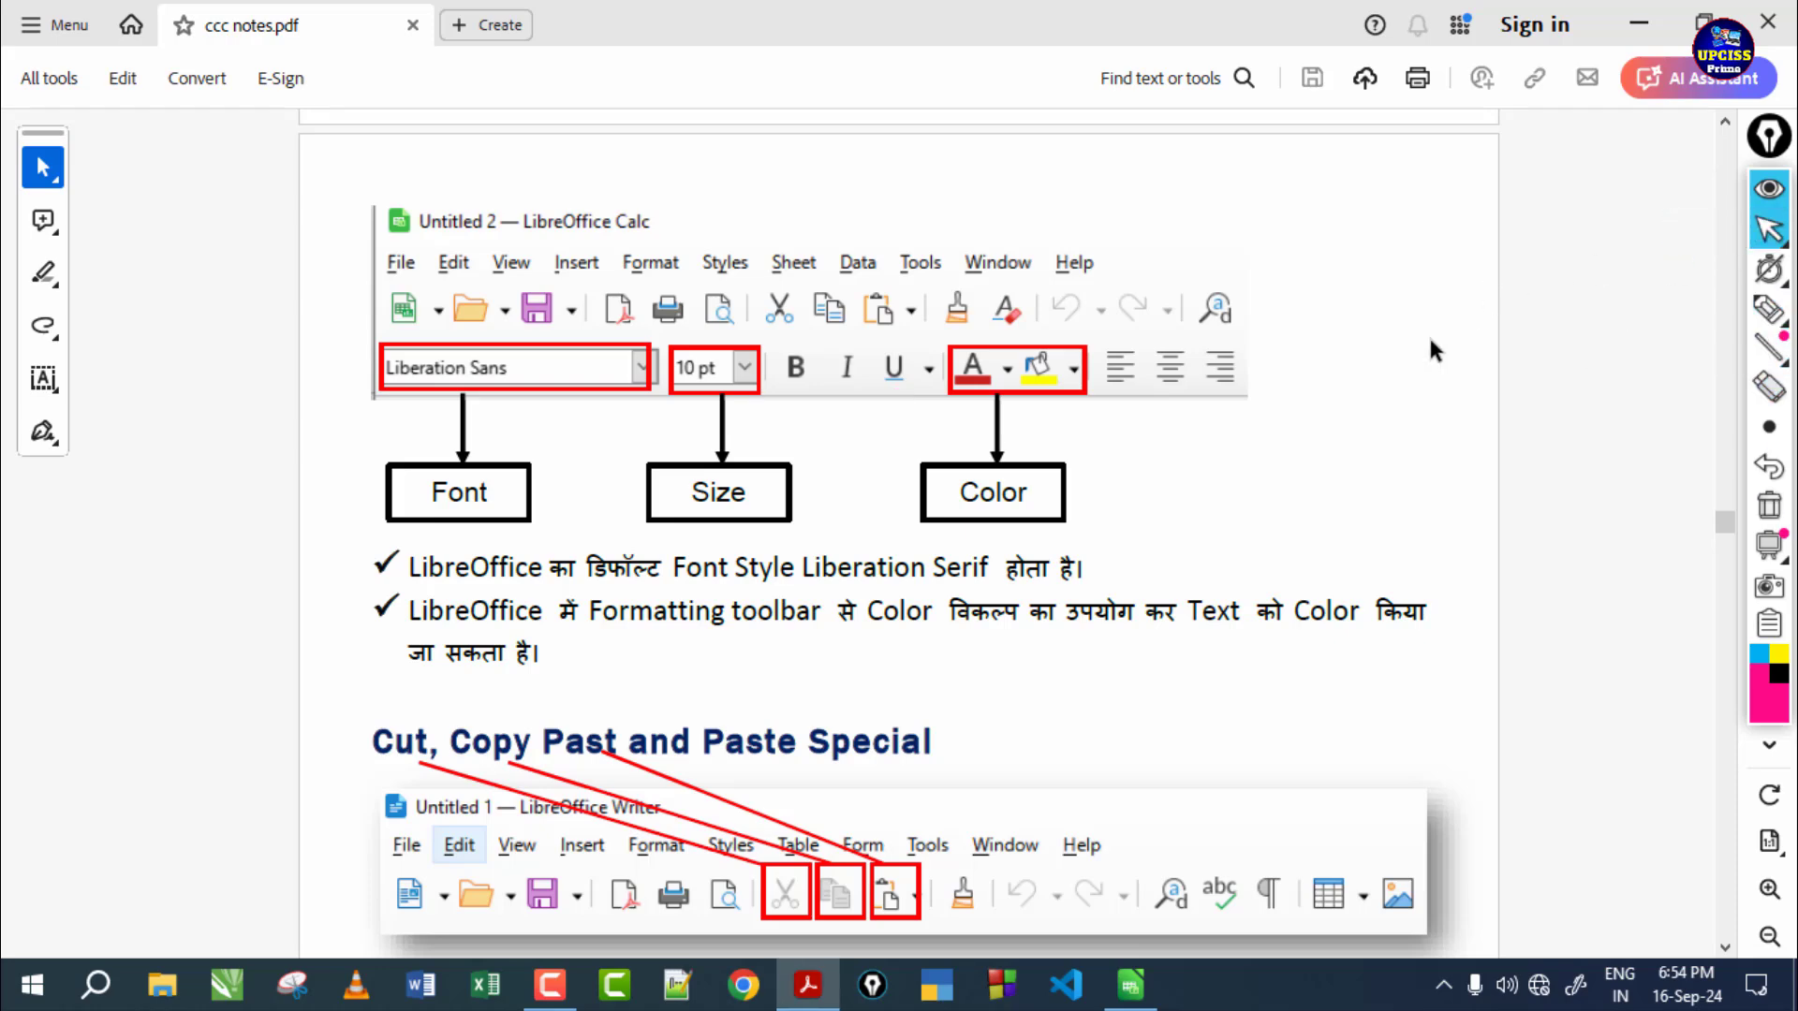
Step: Switch to LibreOffice Calc and set cell I3 to 32 pt in the Bookman Old Style font
click(1135, 974)
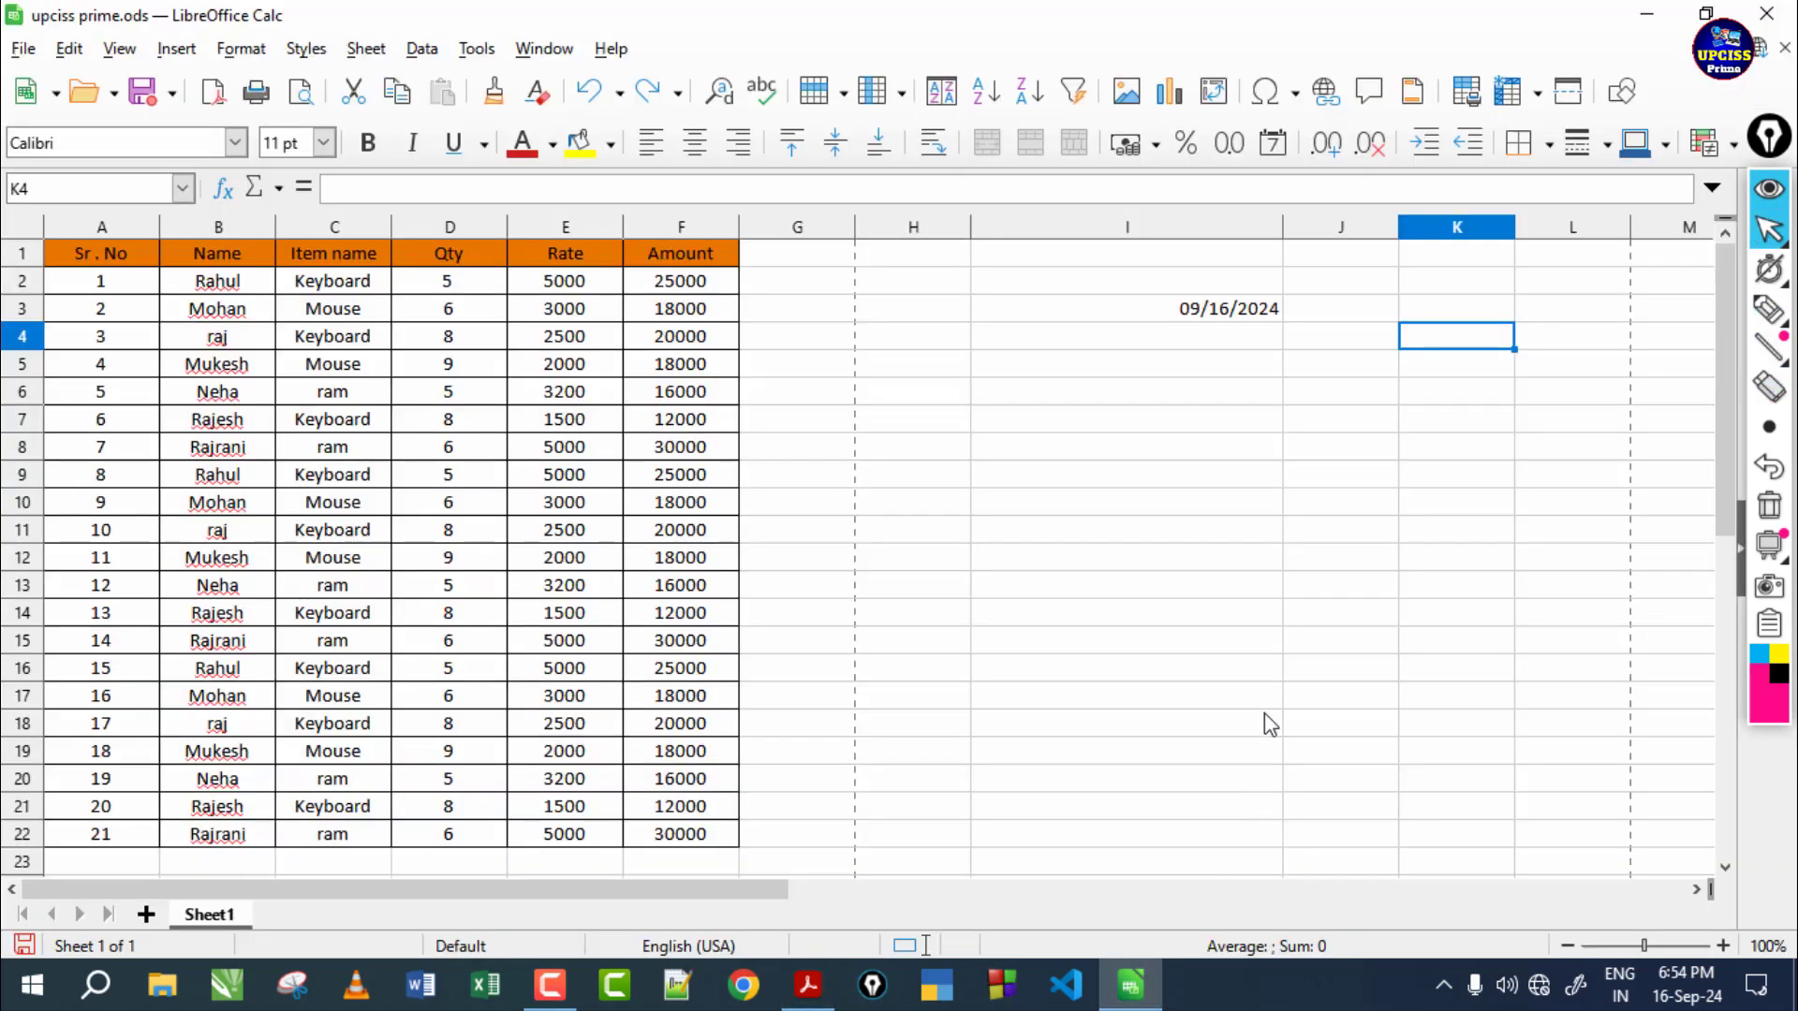
click(1208, 317)
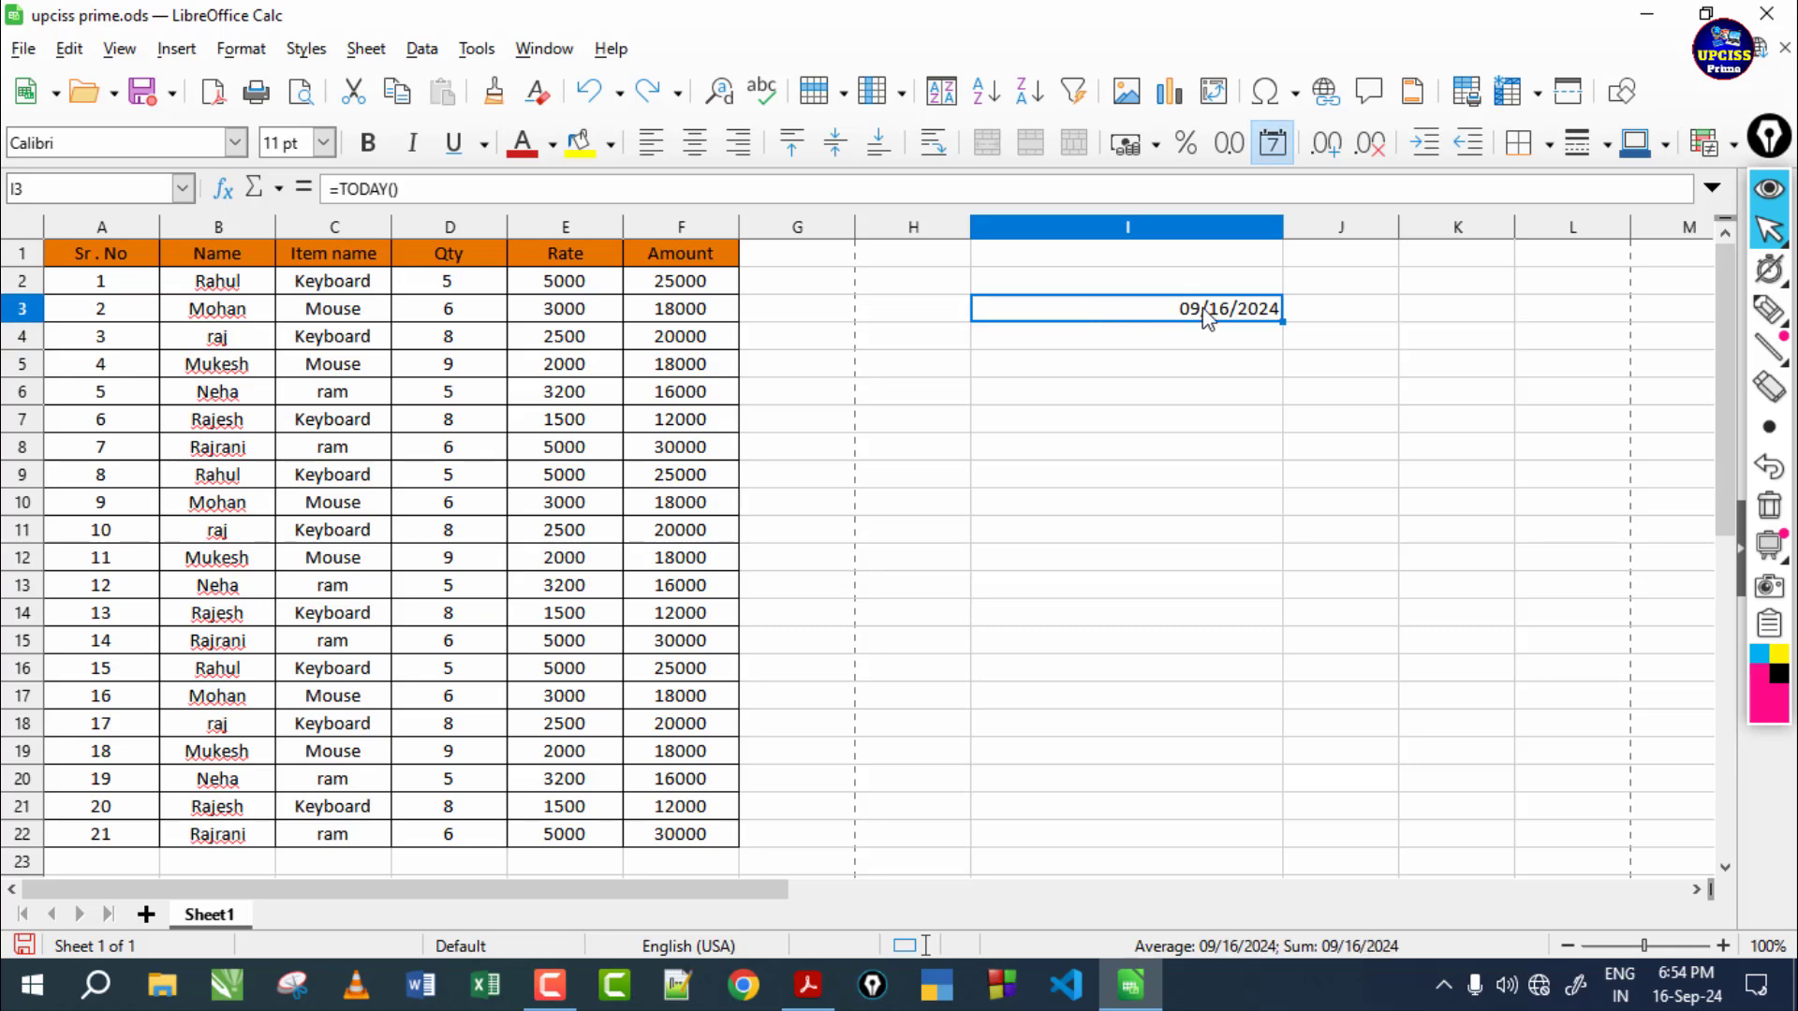
click(323, 142)
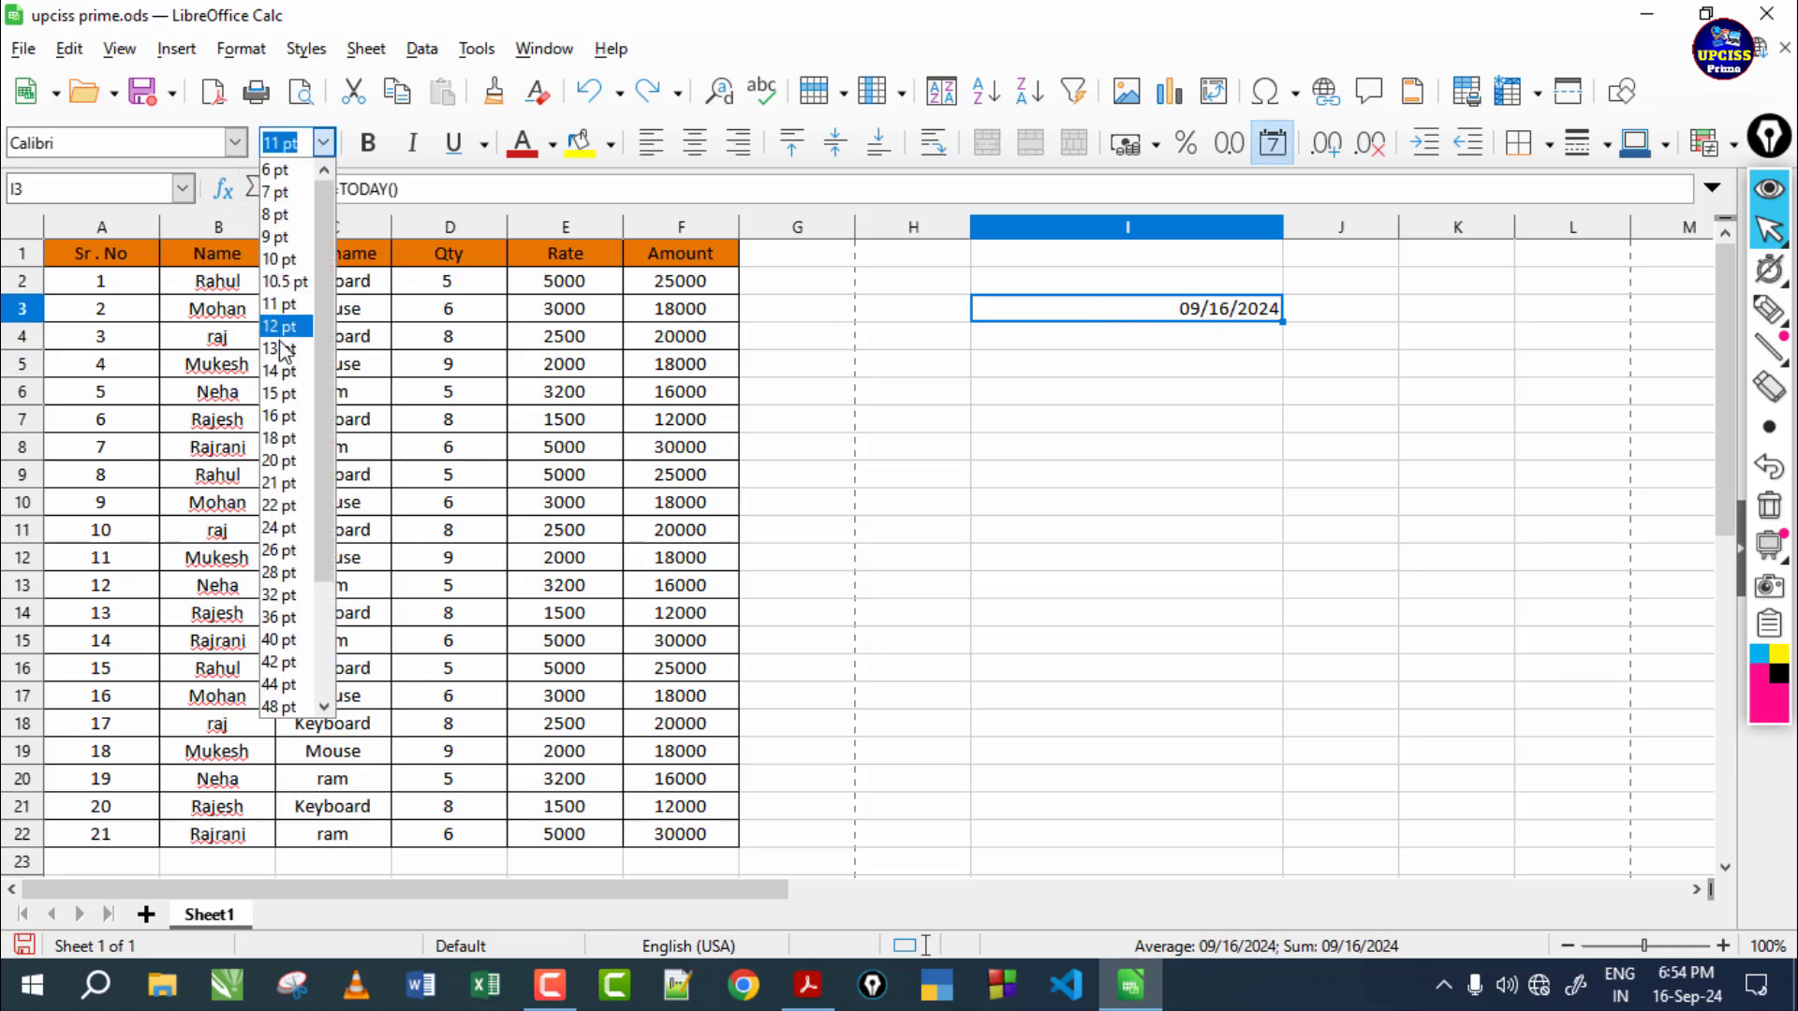
click(286, 596)
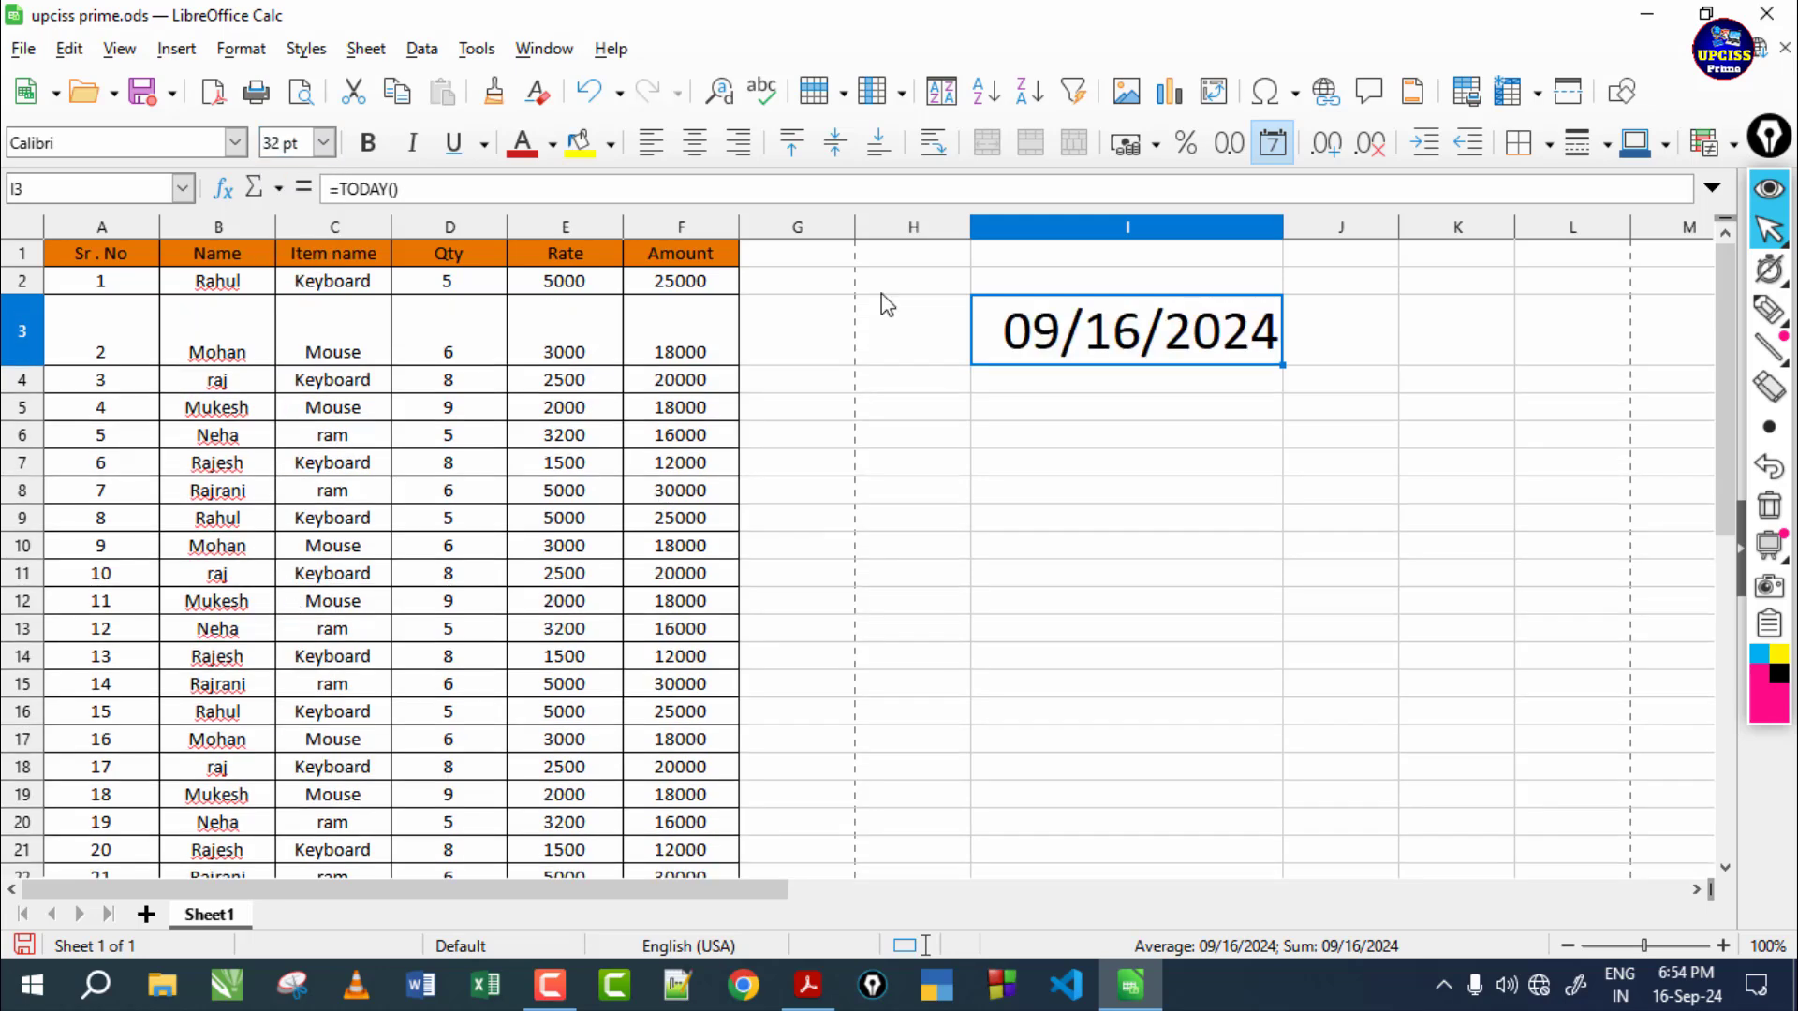
click(235, 142)
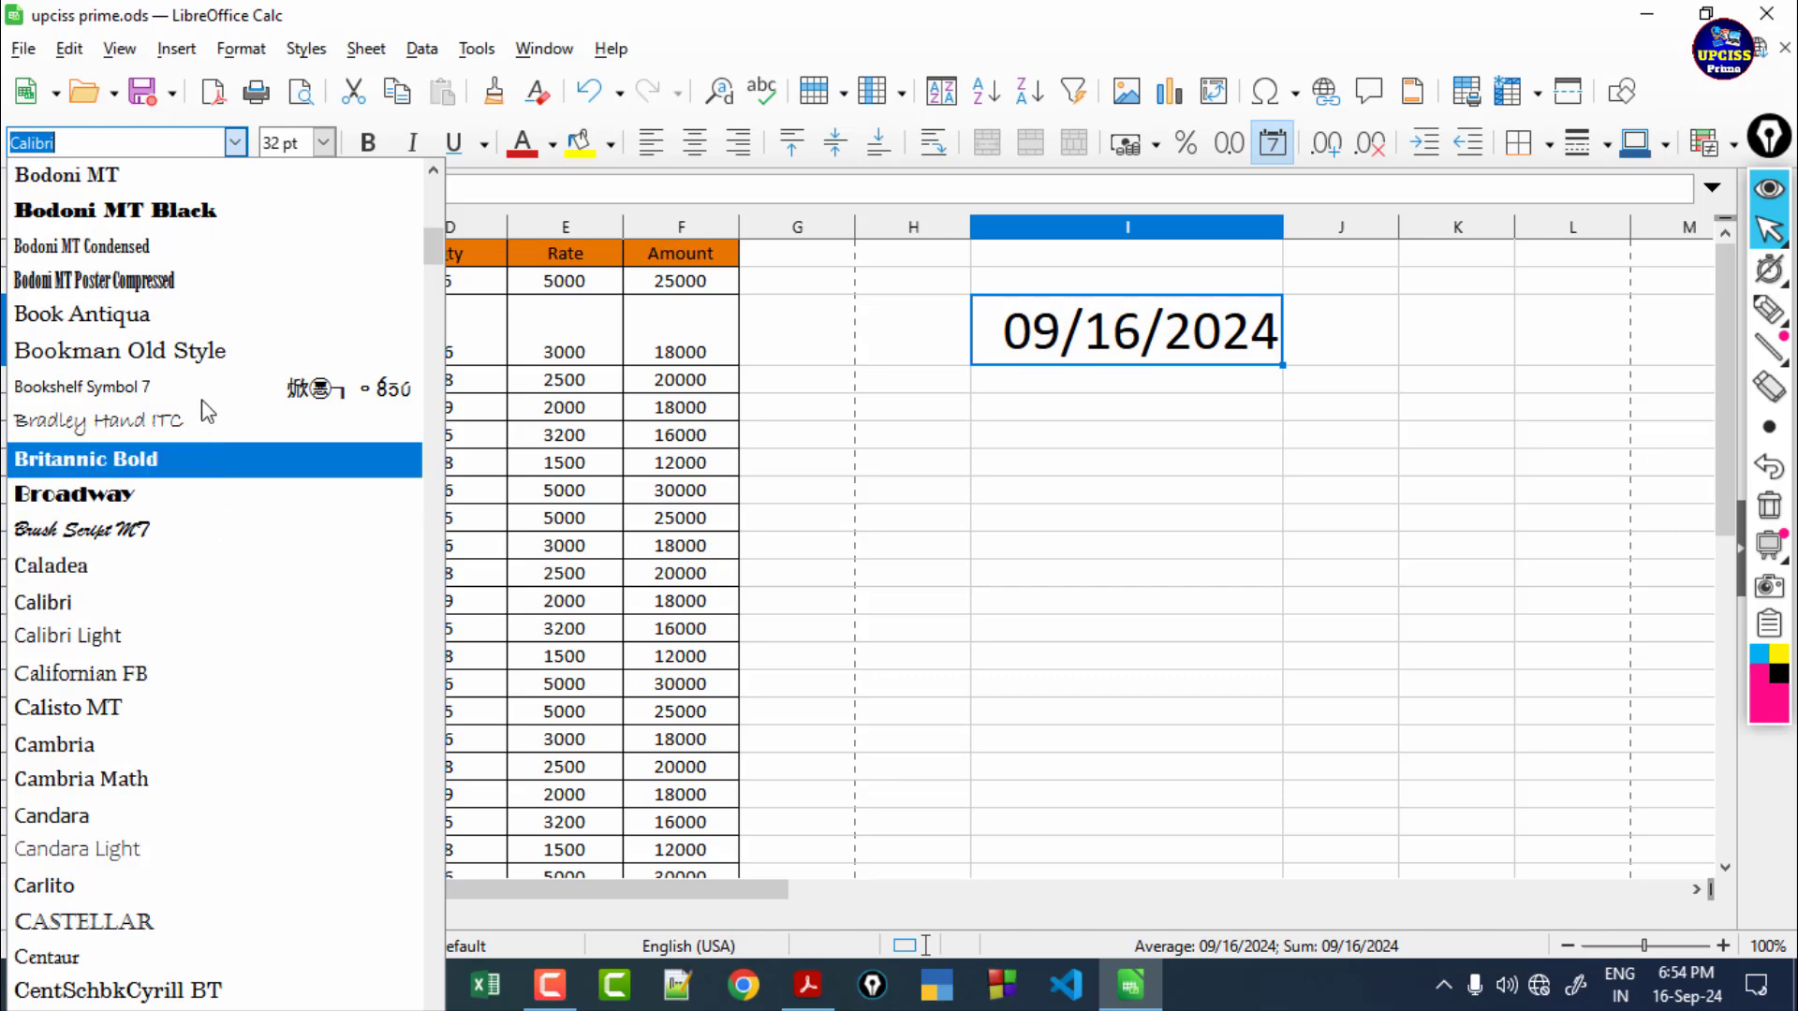
click(187, 350)
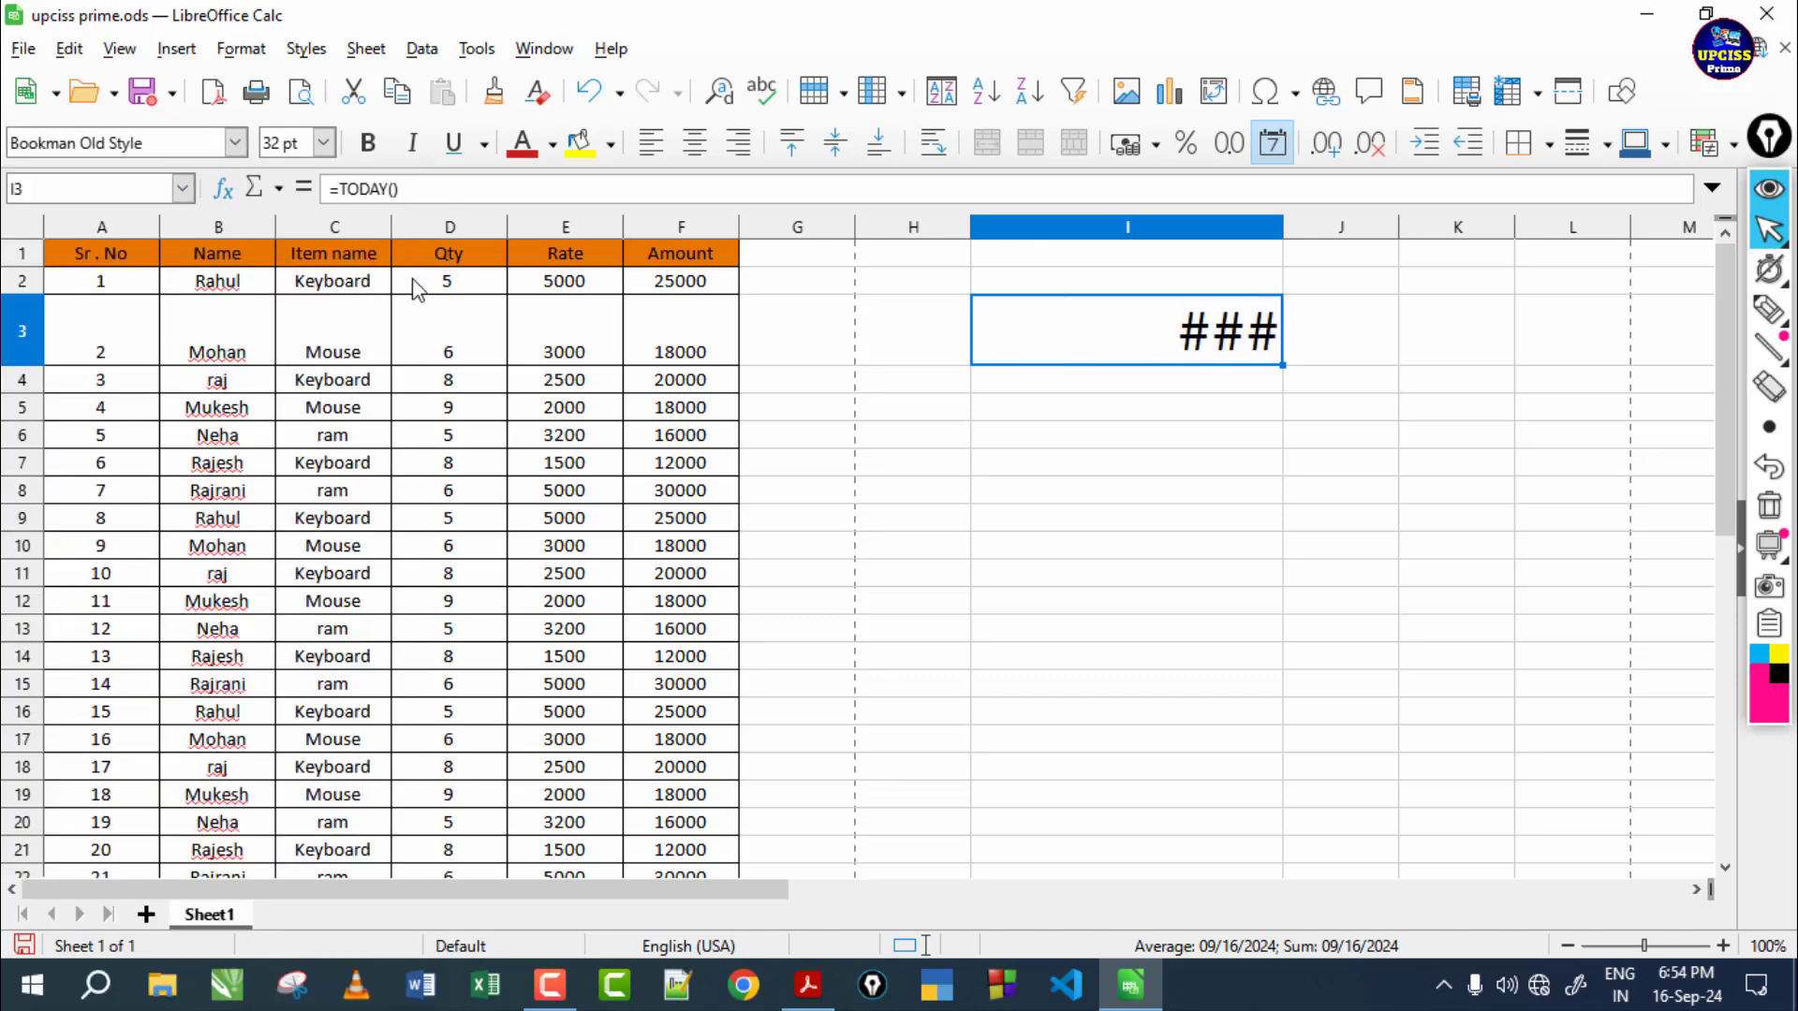
Step: Set cell I3 to the Arial Unicode MS font with bold, italic and underline
click(235, 142)
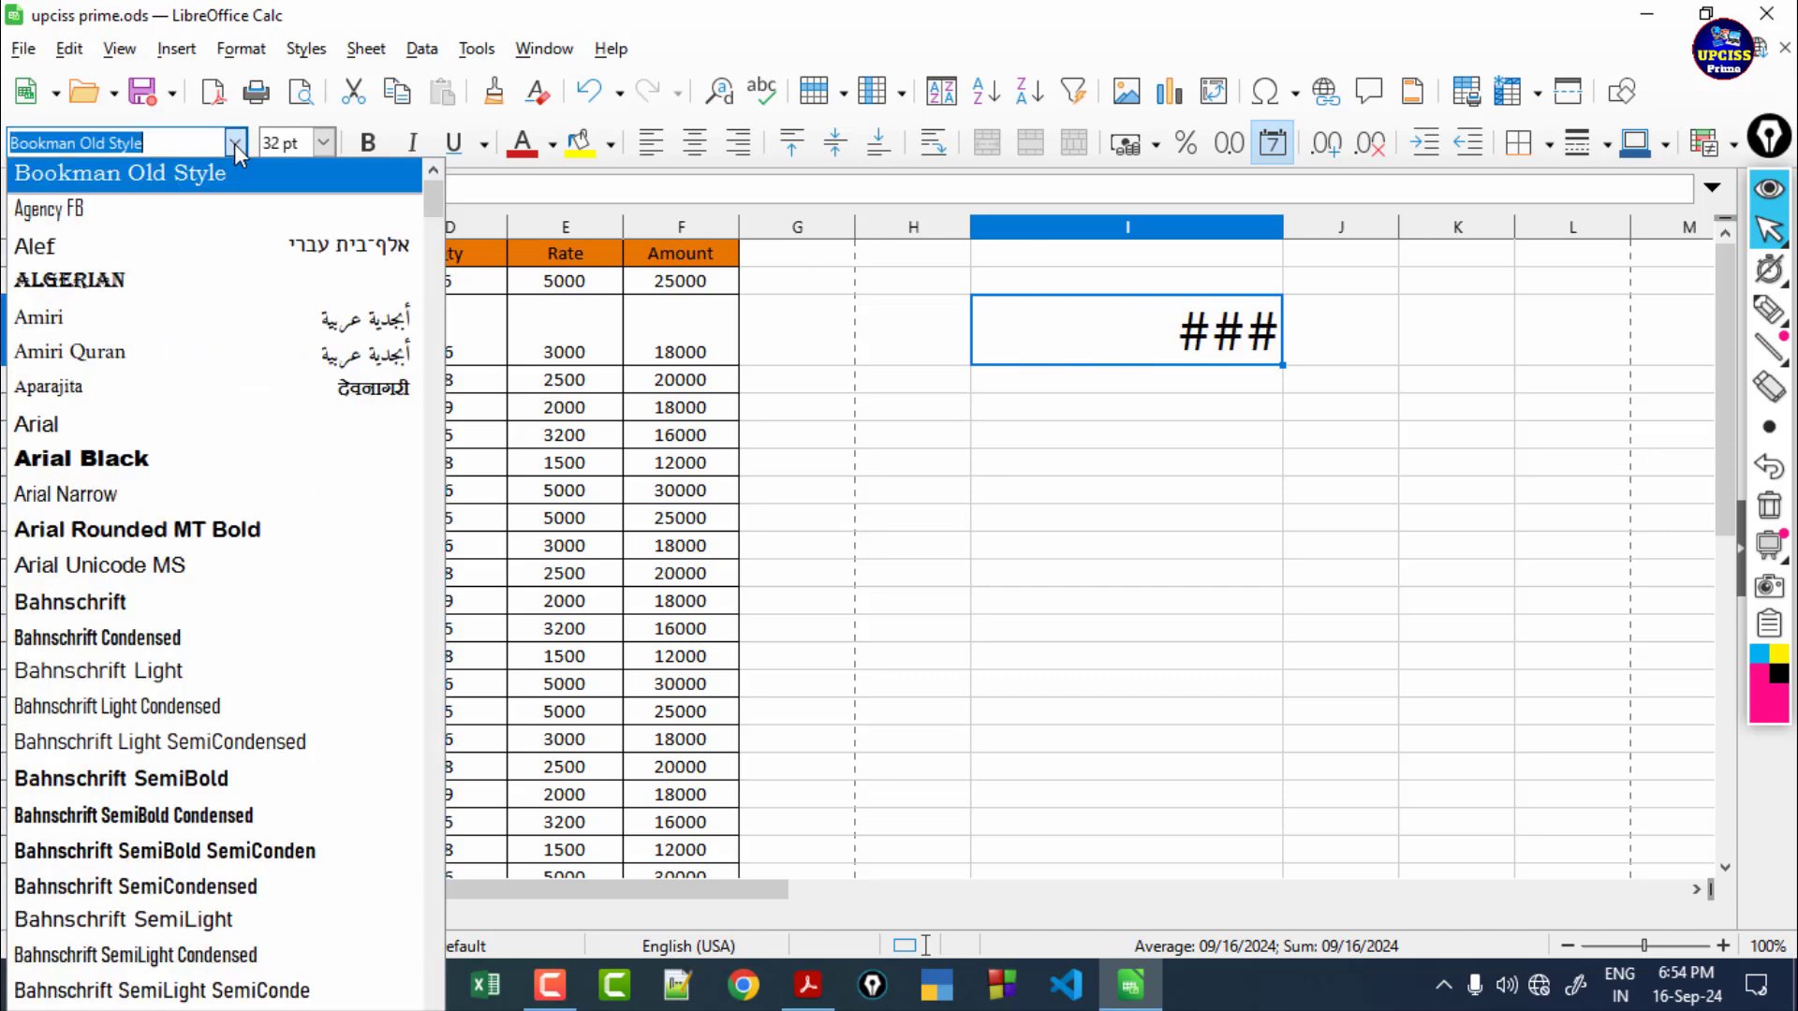
click(119, 569)
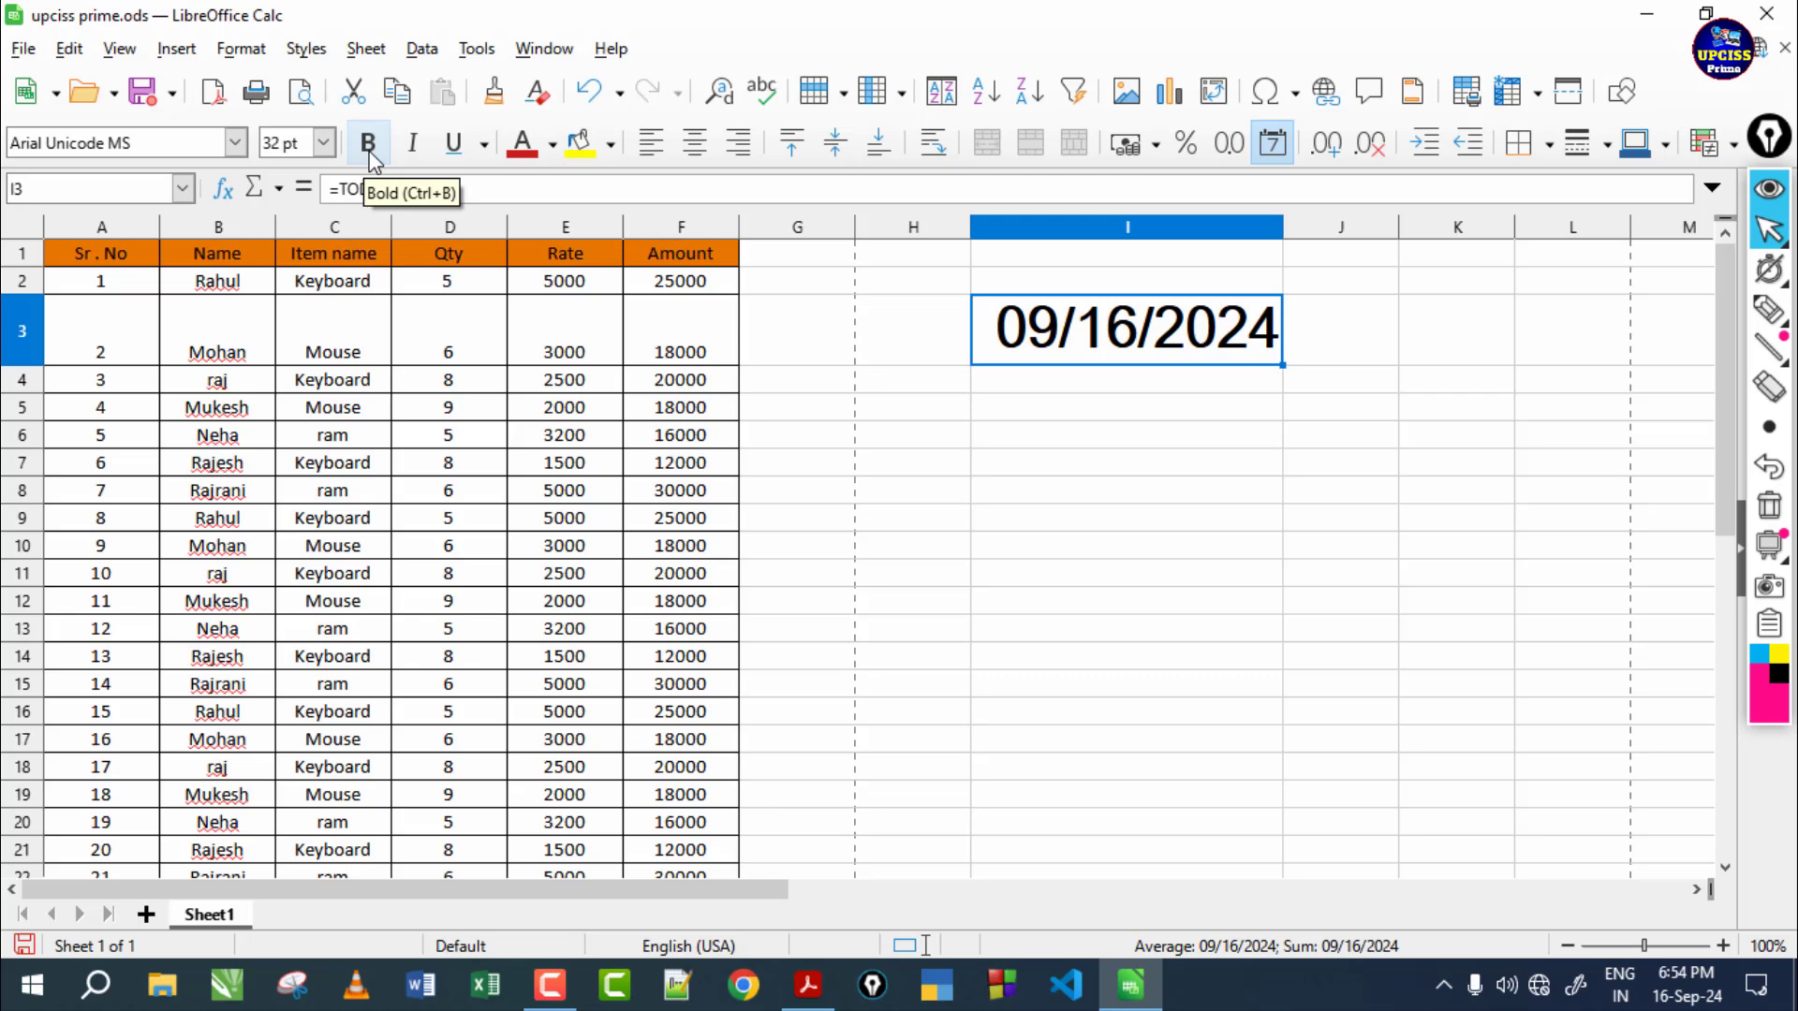
click(408, 154)
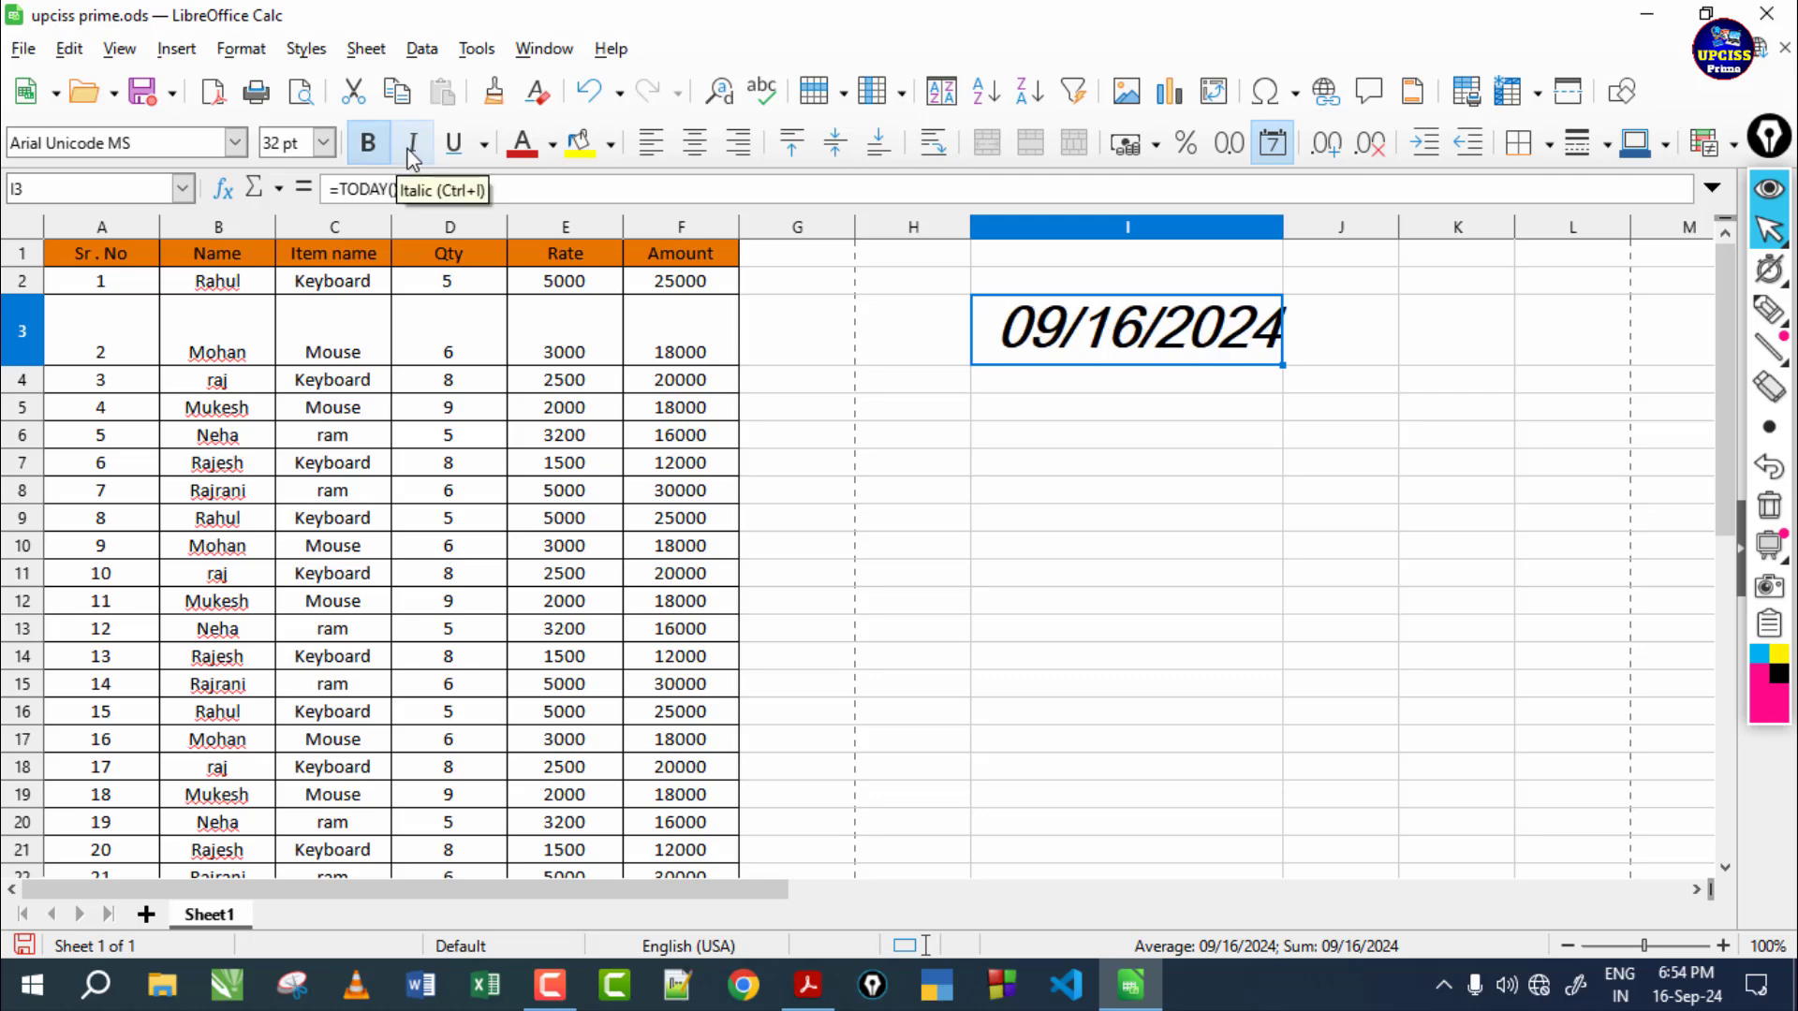
click(446, 155)
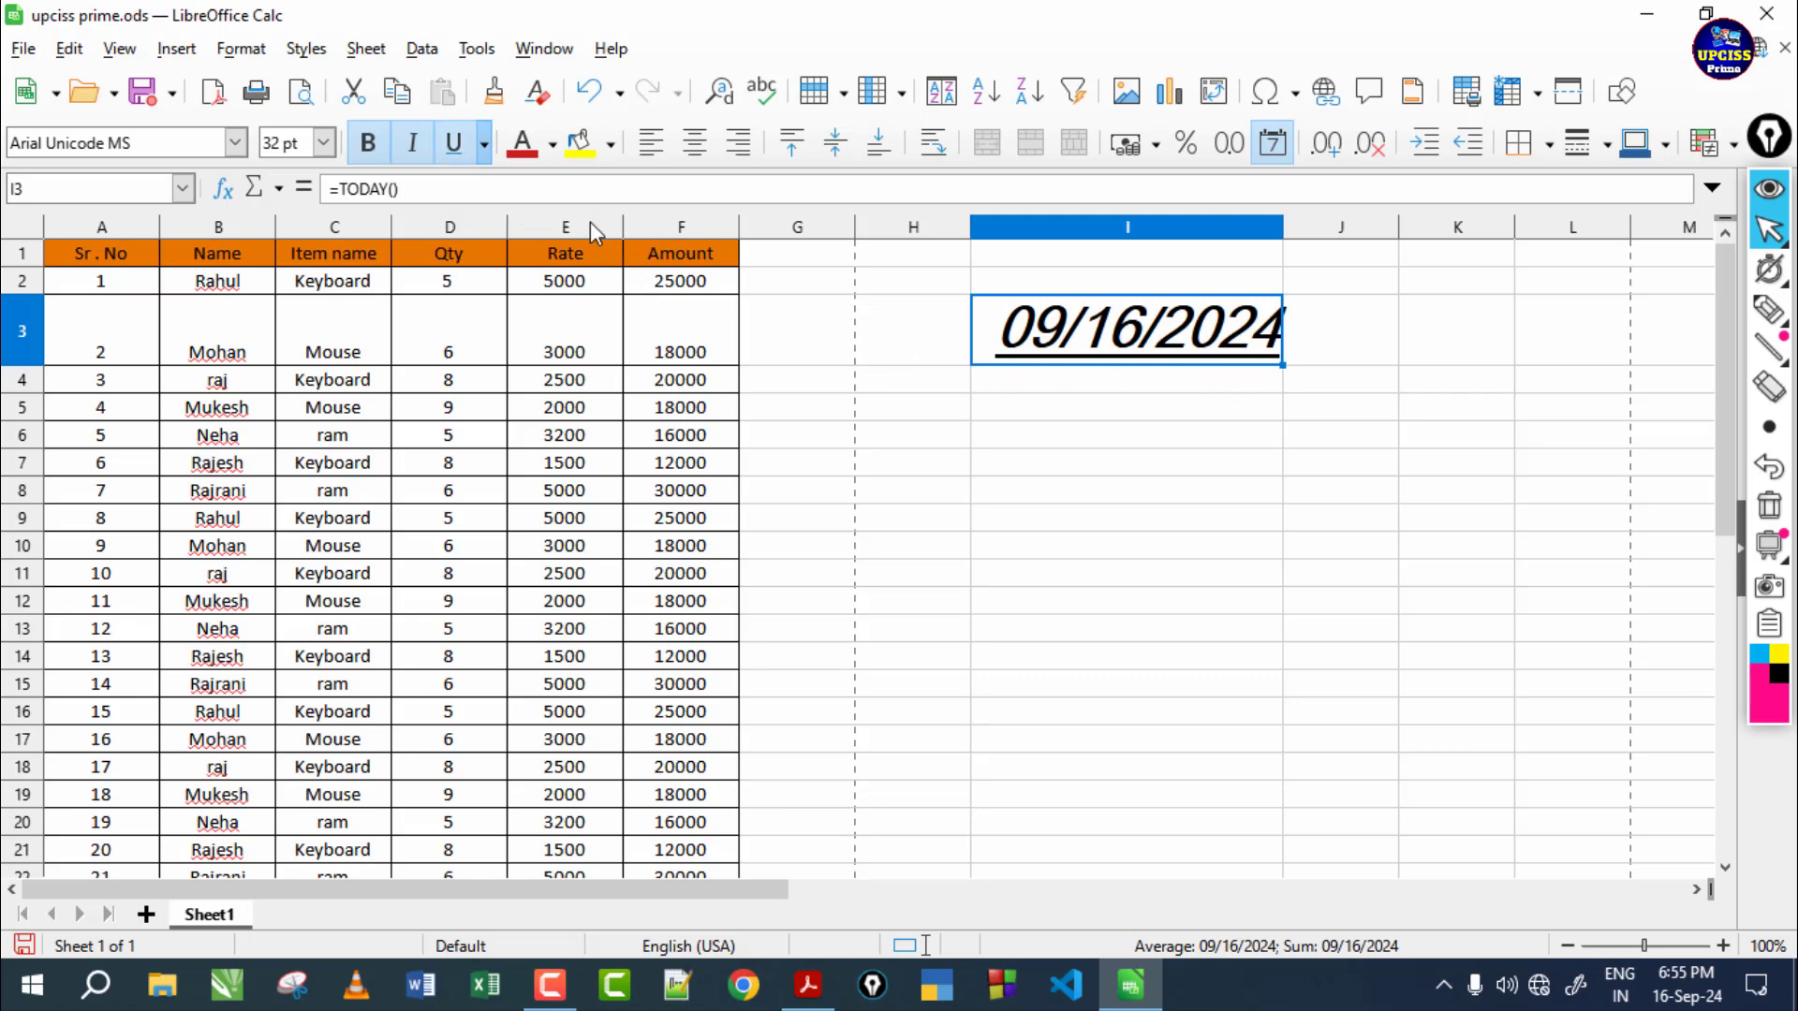
Step: Color the date in cell I3 red and give the cell a gold background
click(555, 146)
click(613, 330)
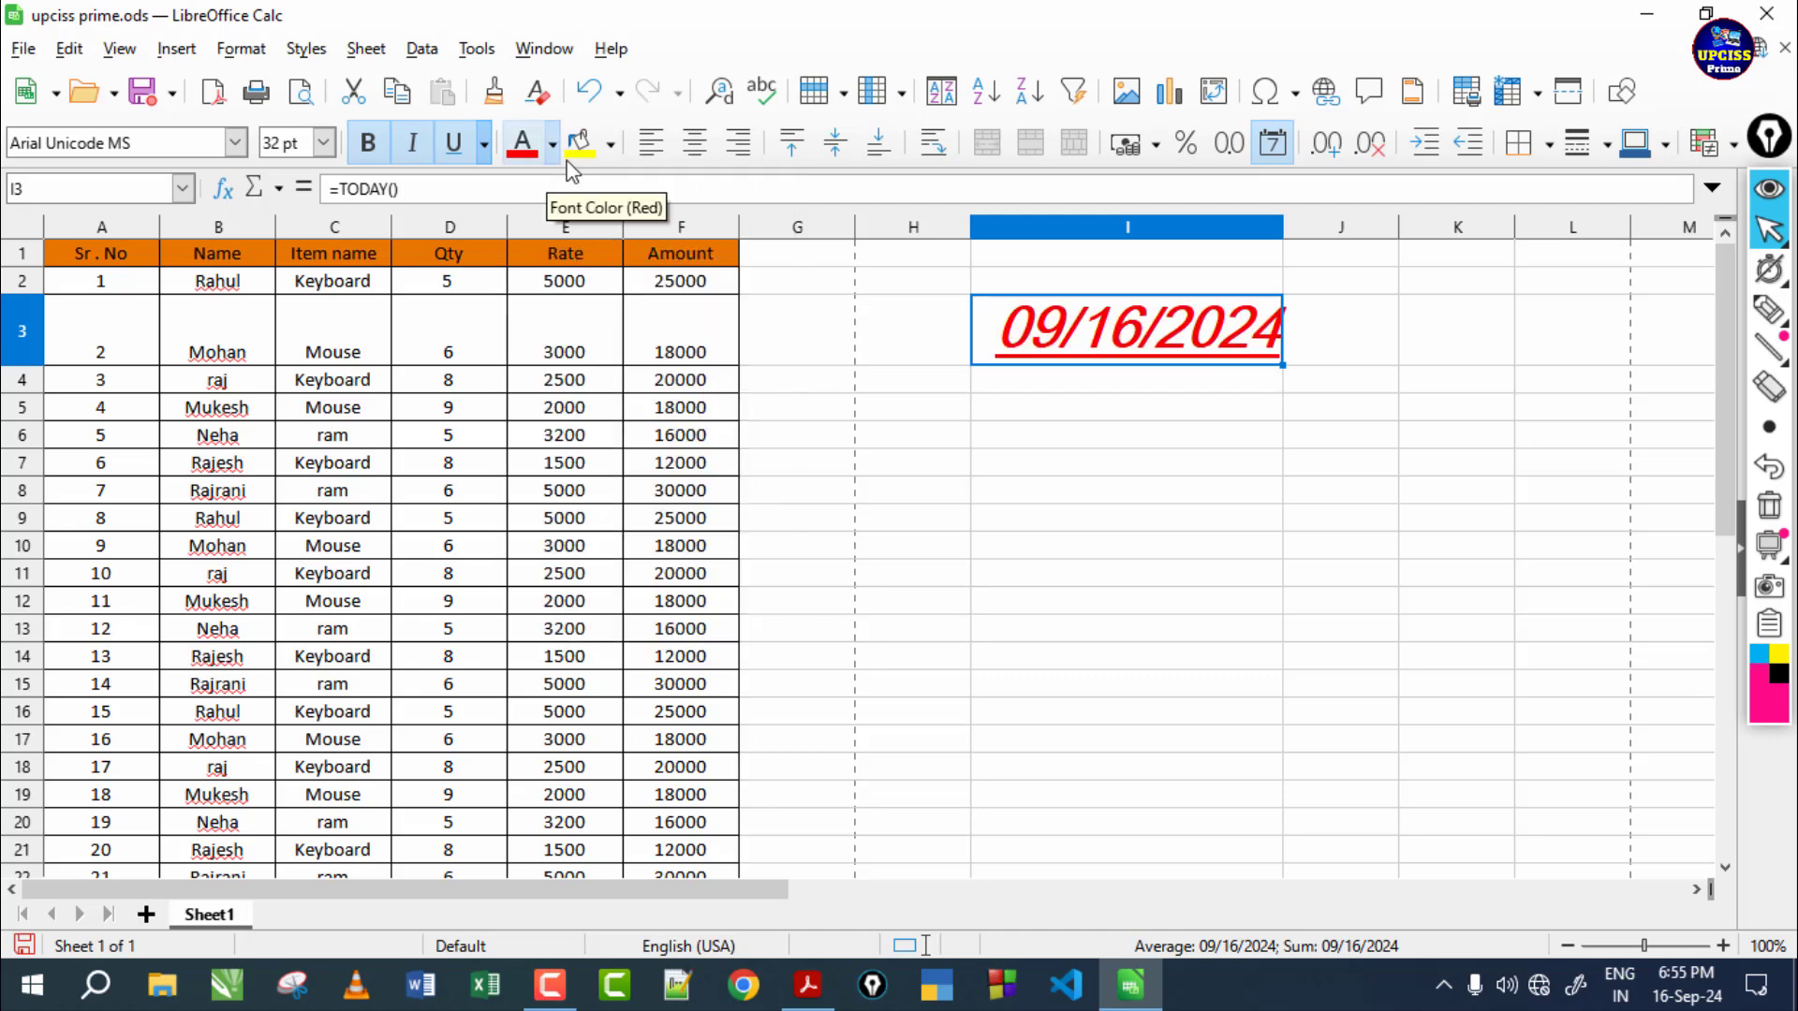
click(610, 146)
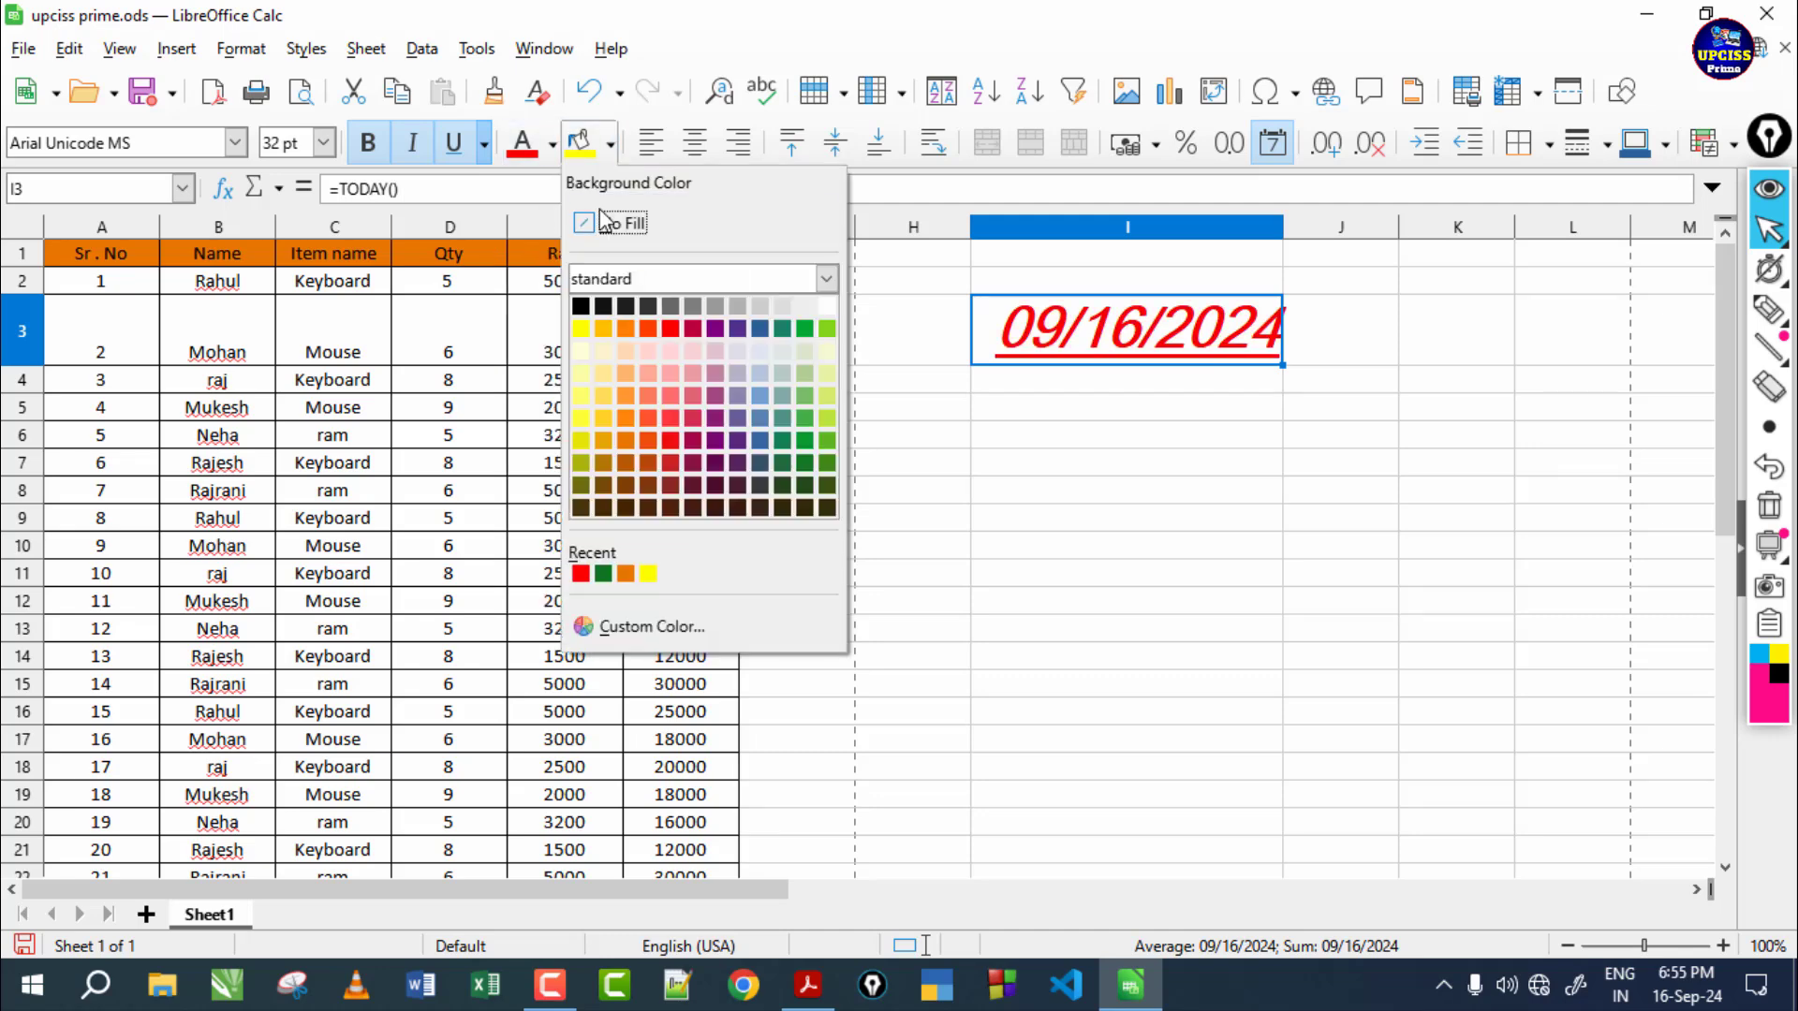
click(604, 329)
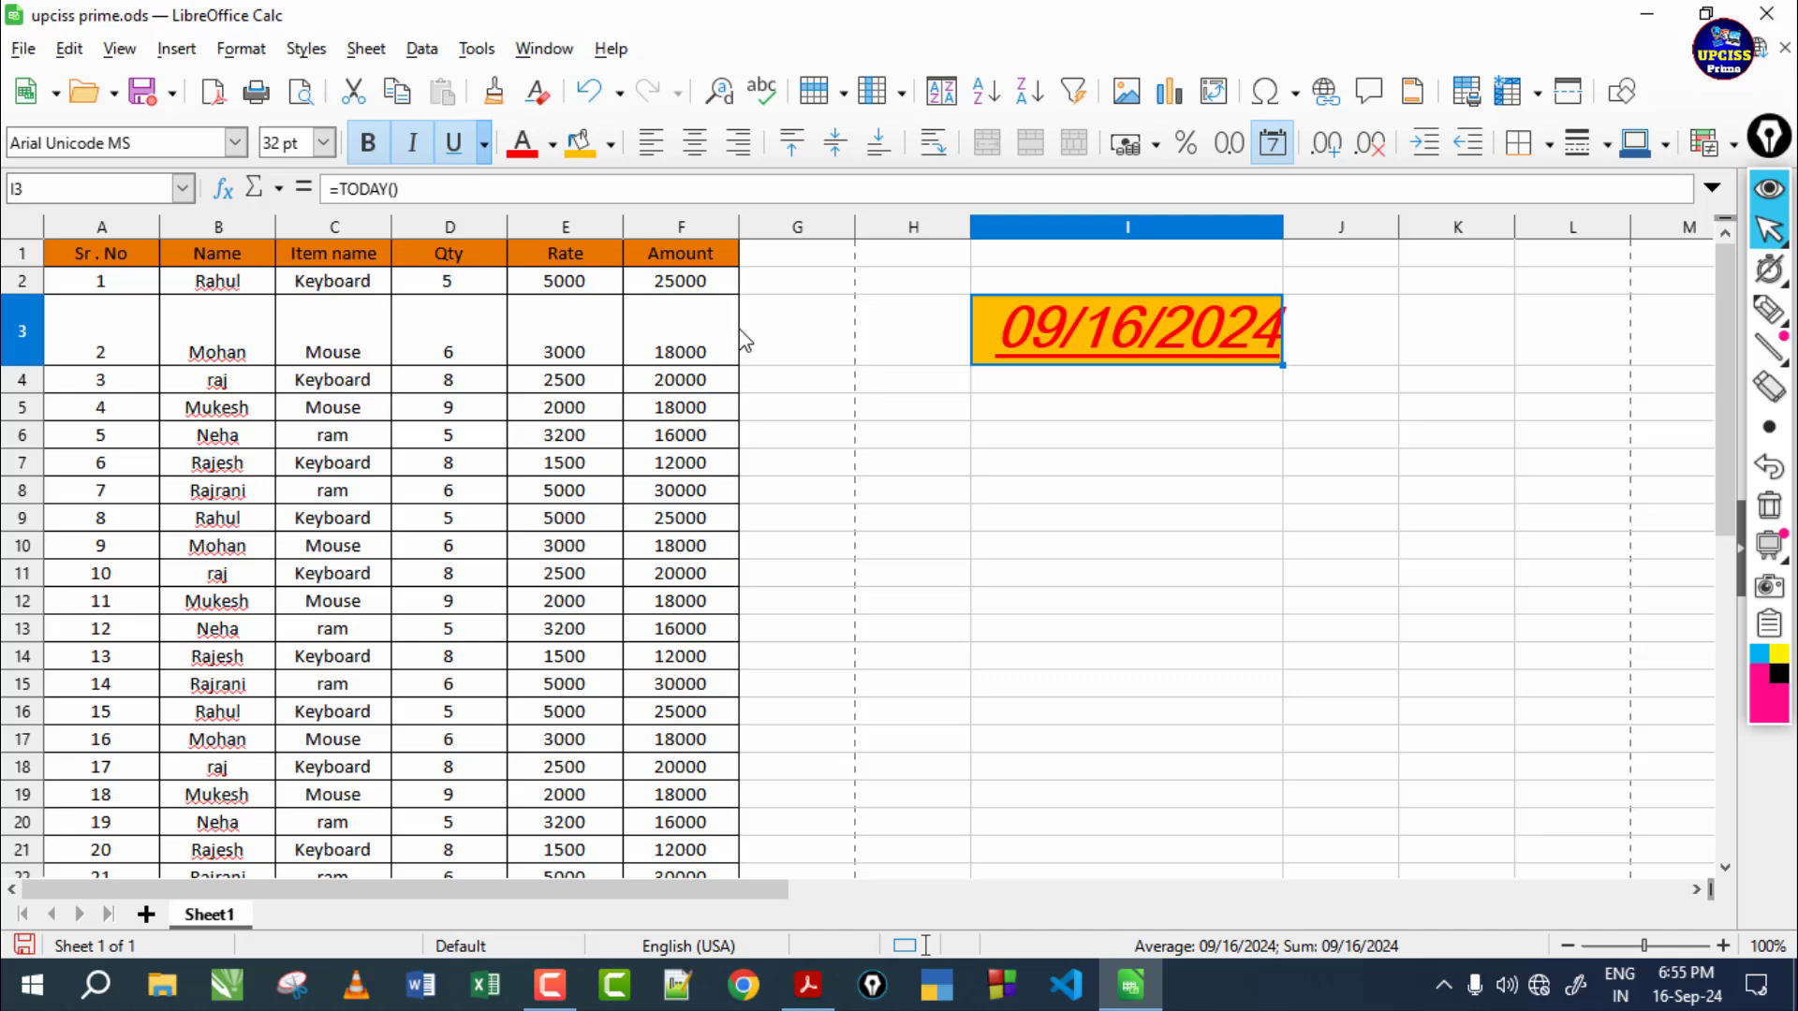
click(1259, 406)
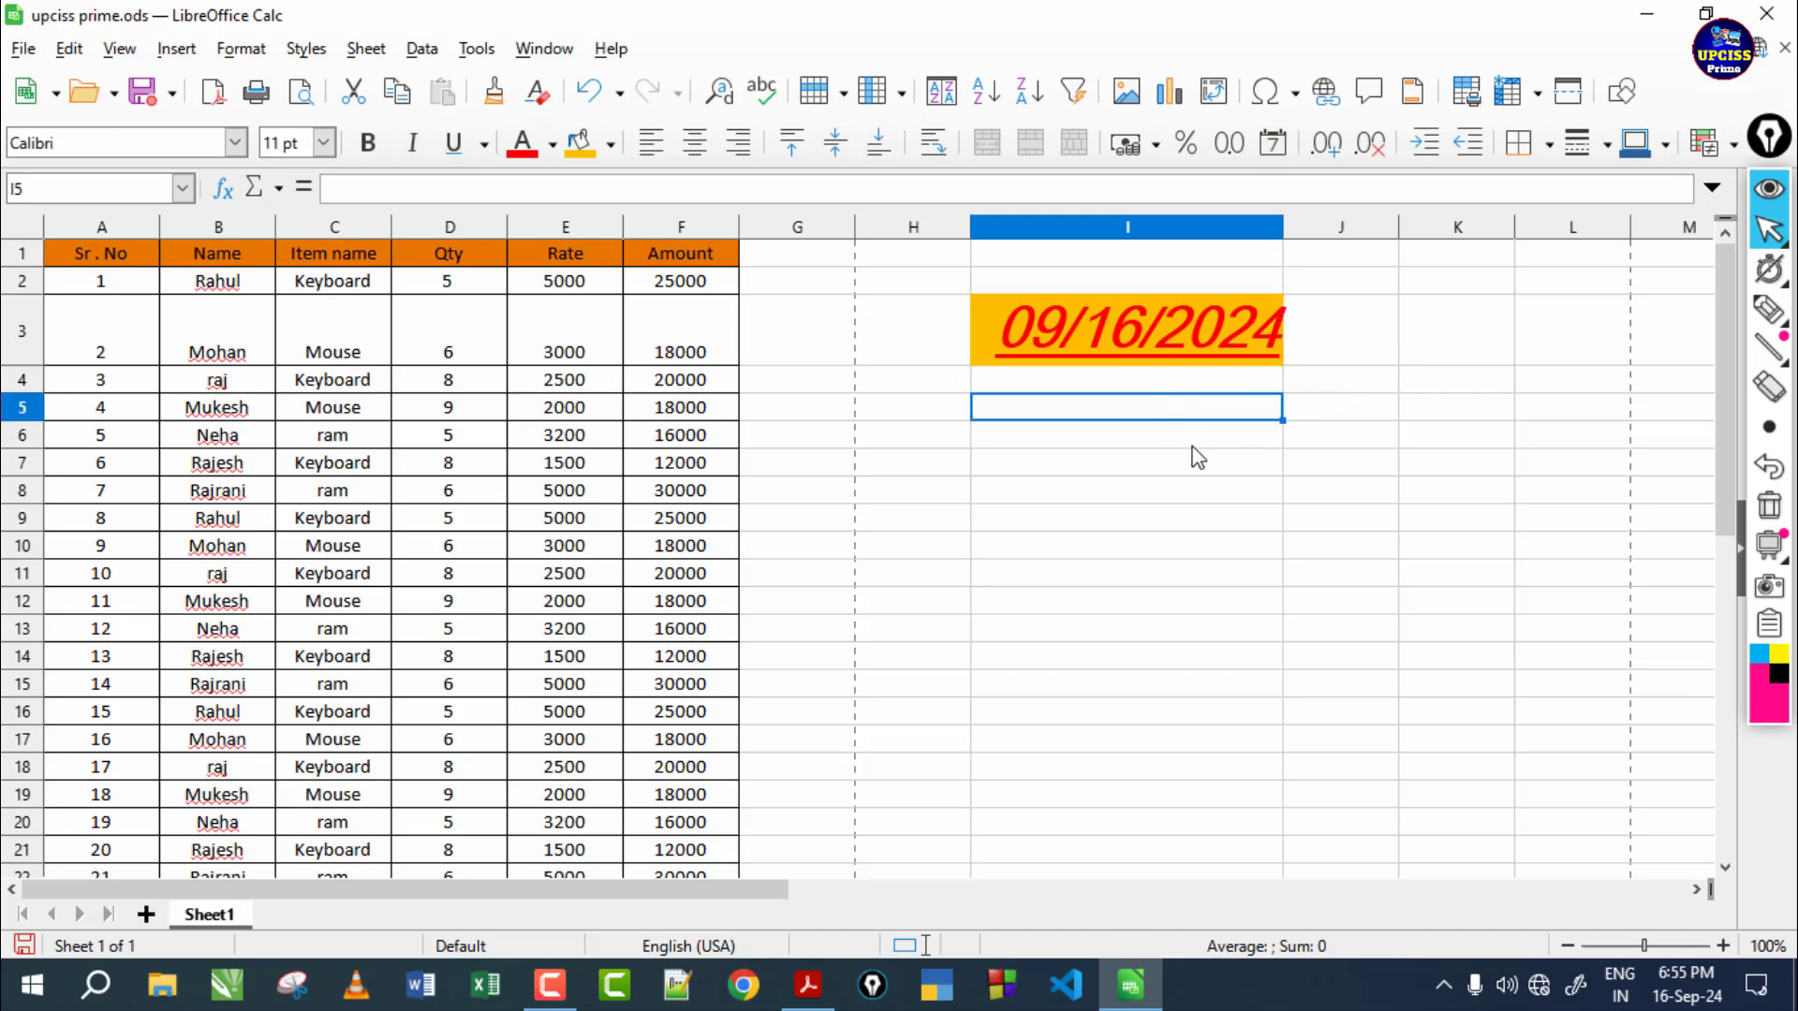
Step: Try left, center and right alignment on the Qty values in D3:D9, ending with them centered
drag(442, 321, 461, 514)
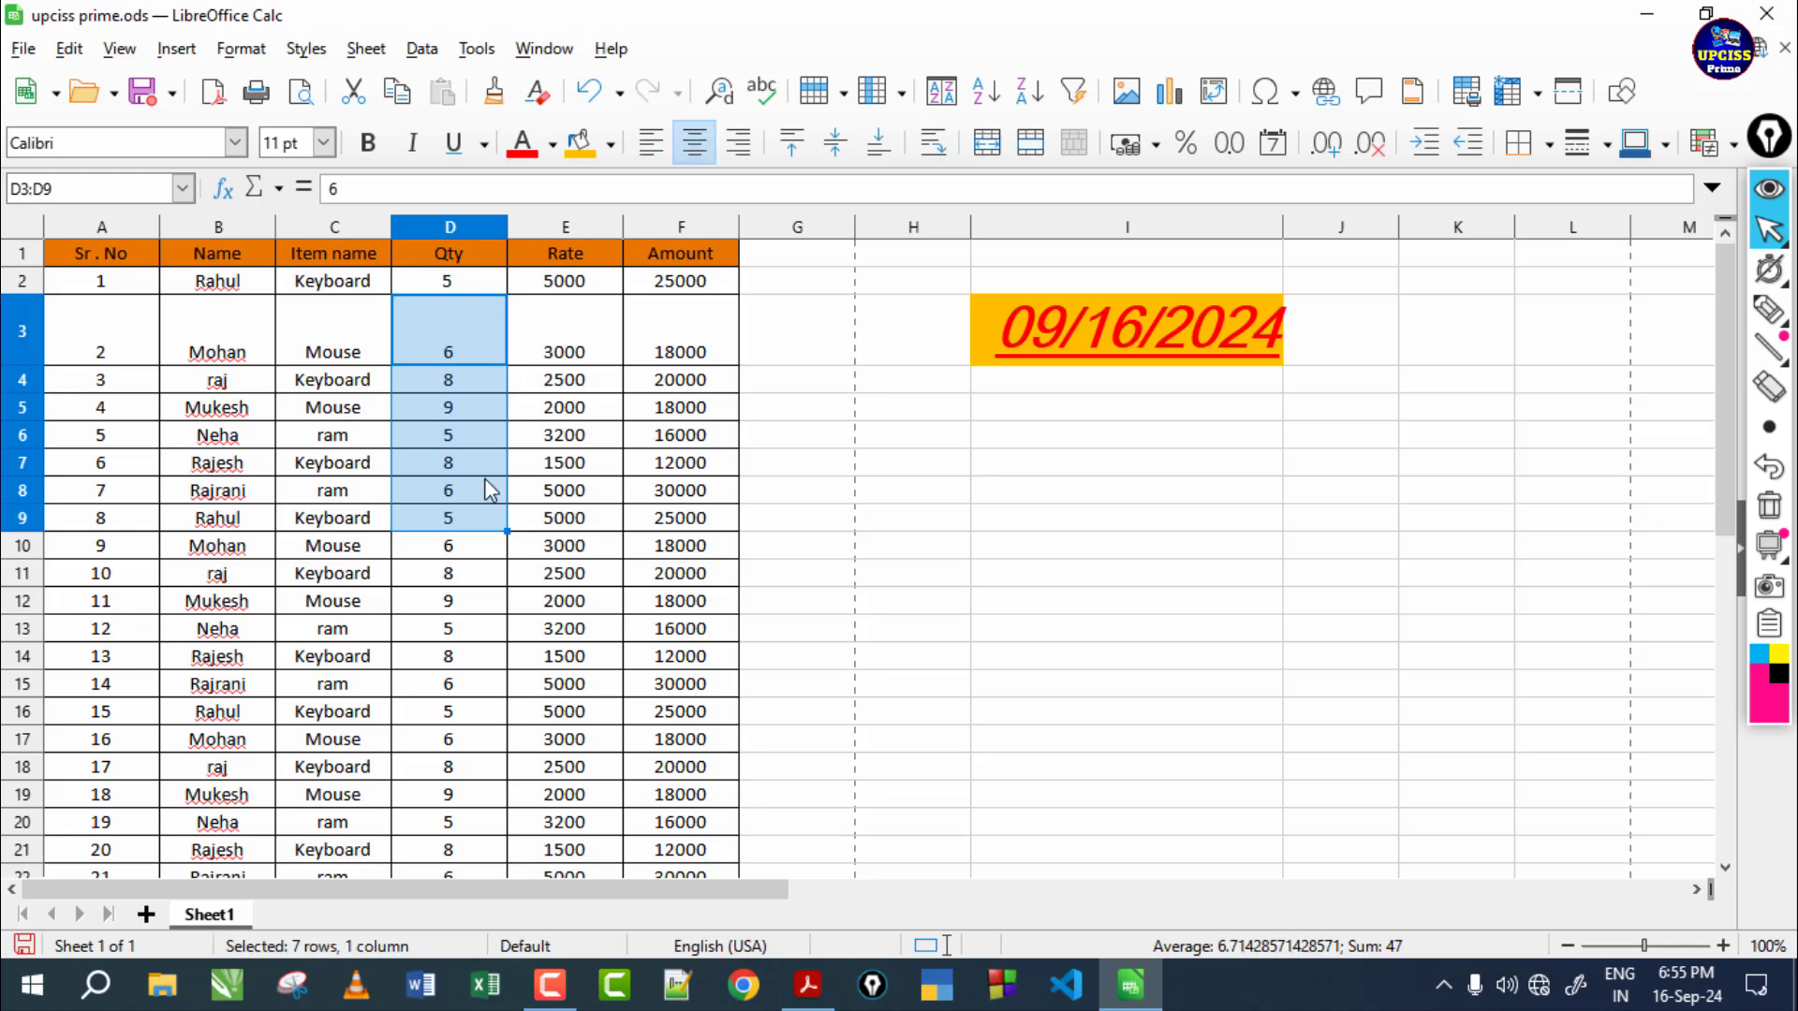
click(650, 148)
click(692, 152)
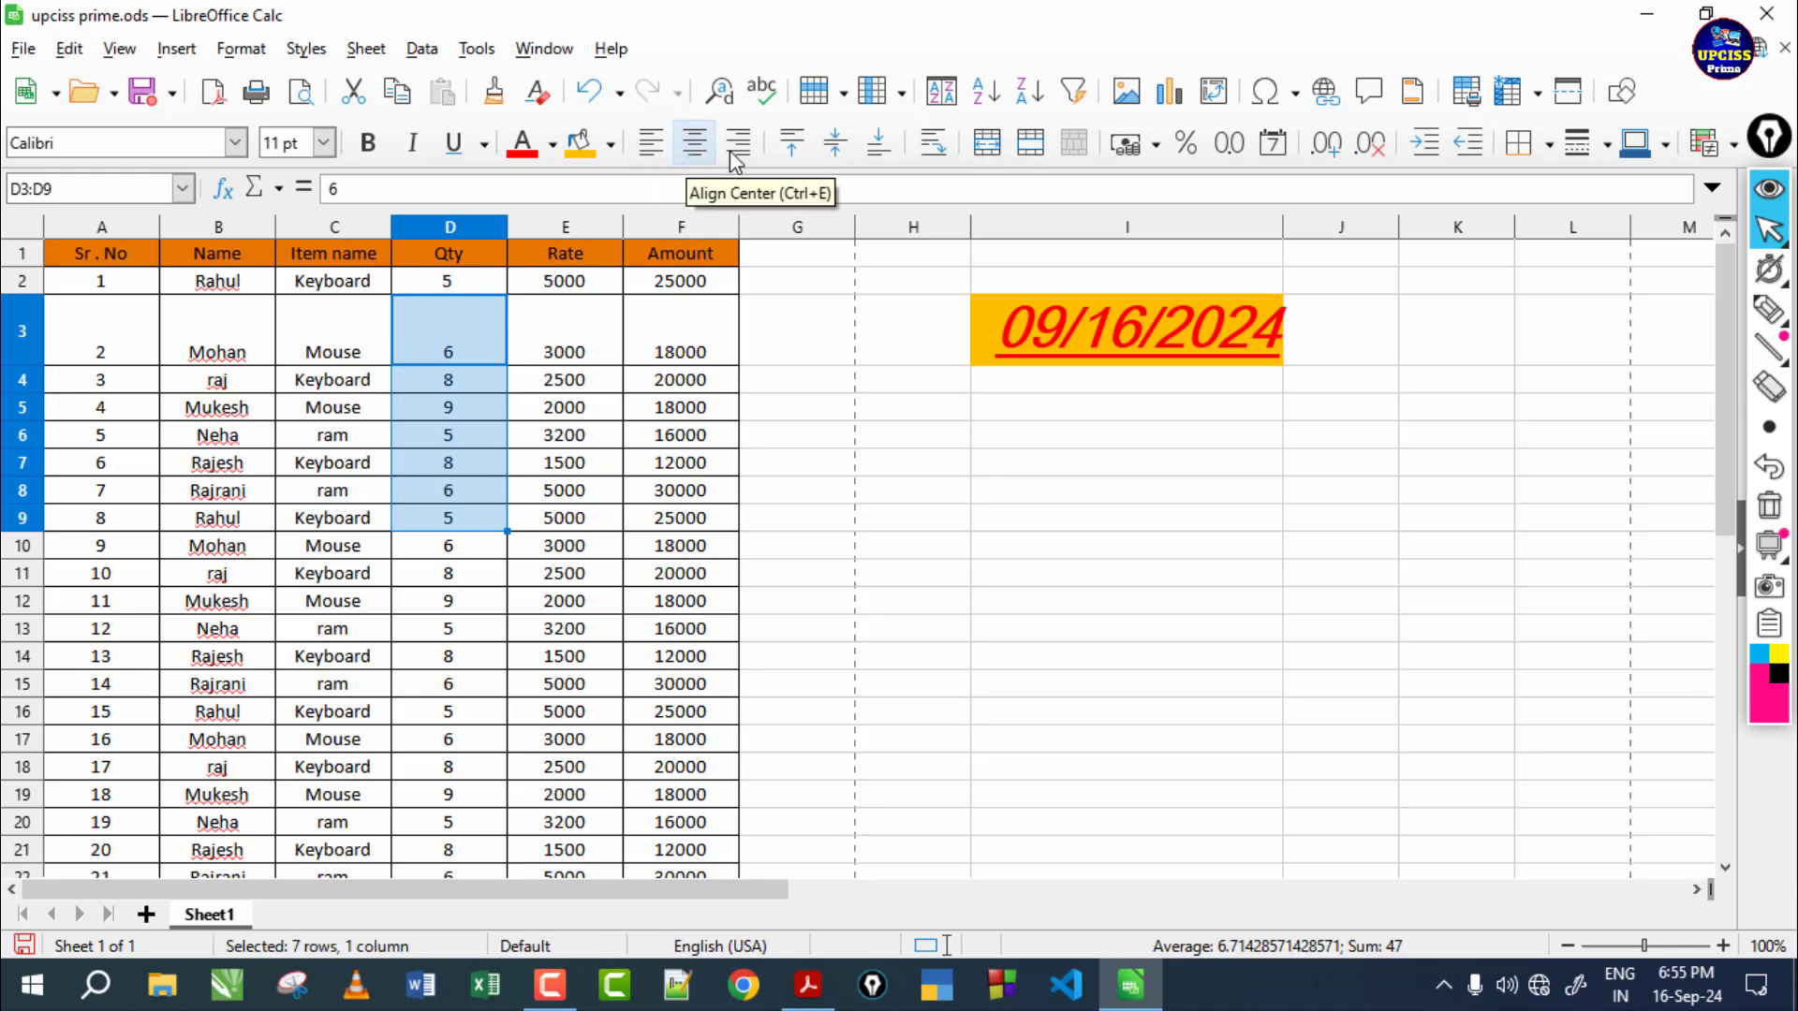
click(731, 152)
click(652, 152)
click(694, 145)
click(738, 145)
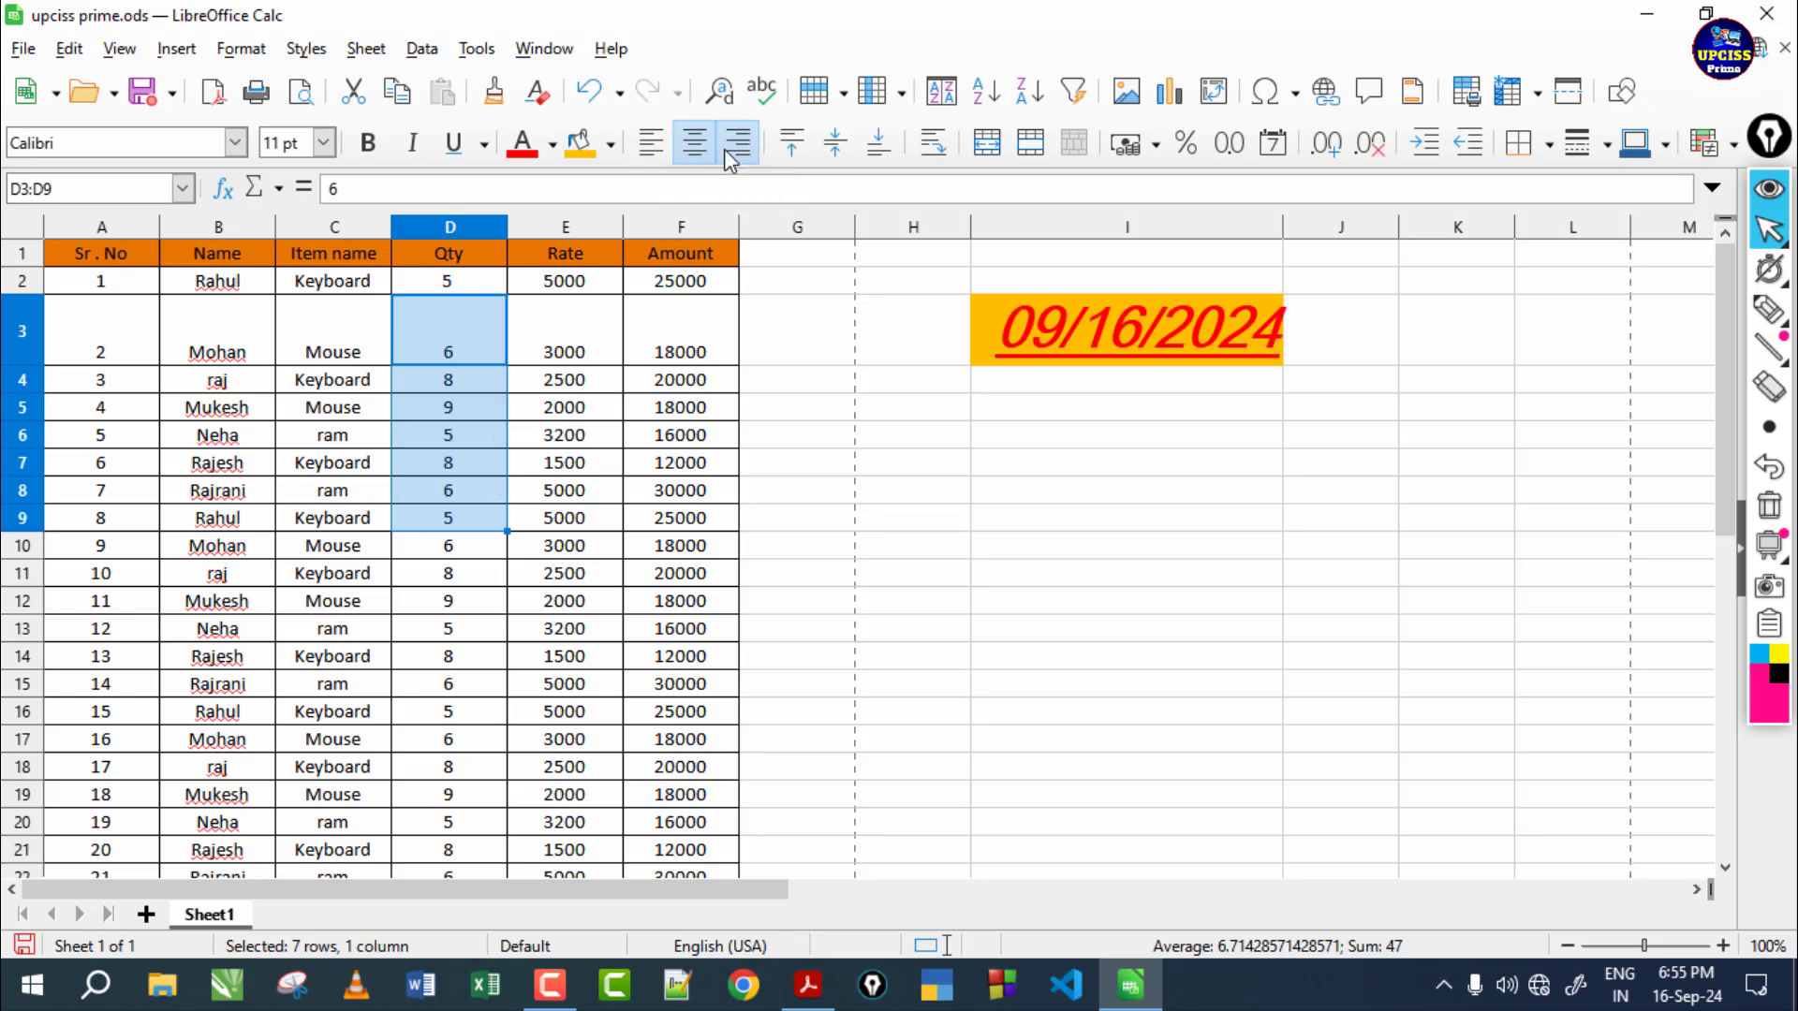
click(701, 155)
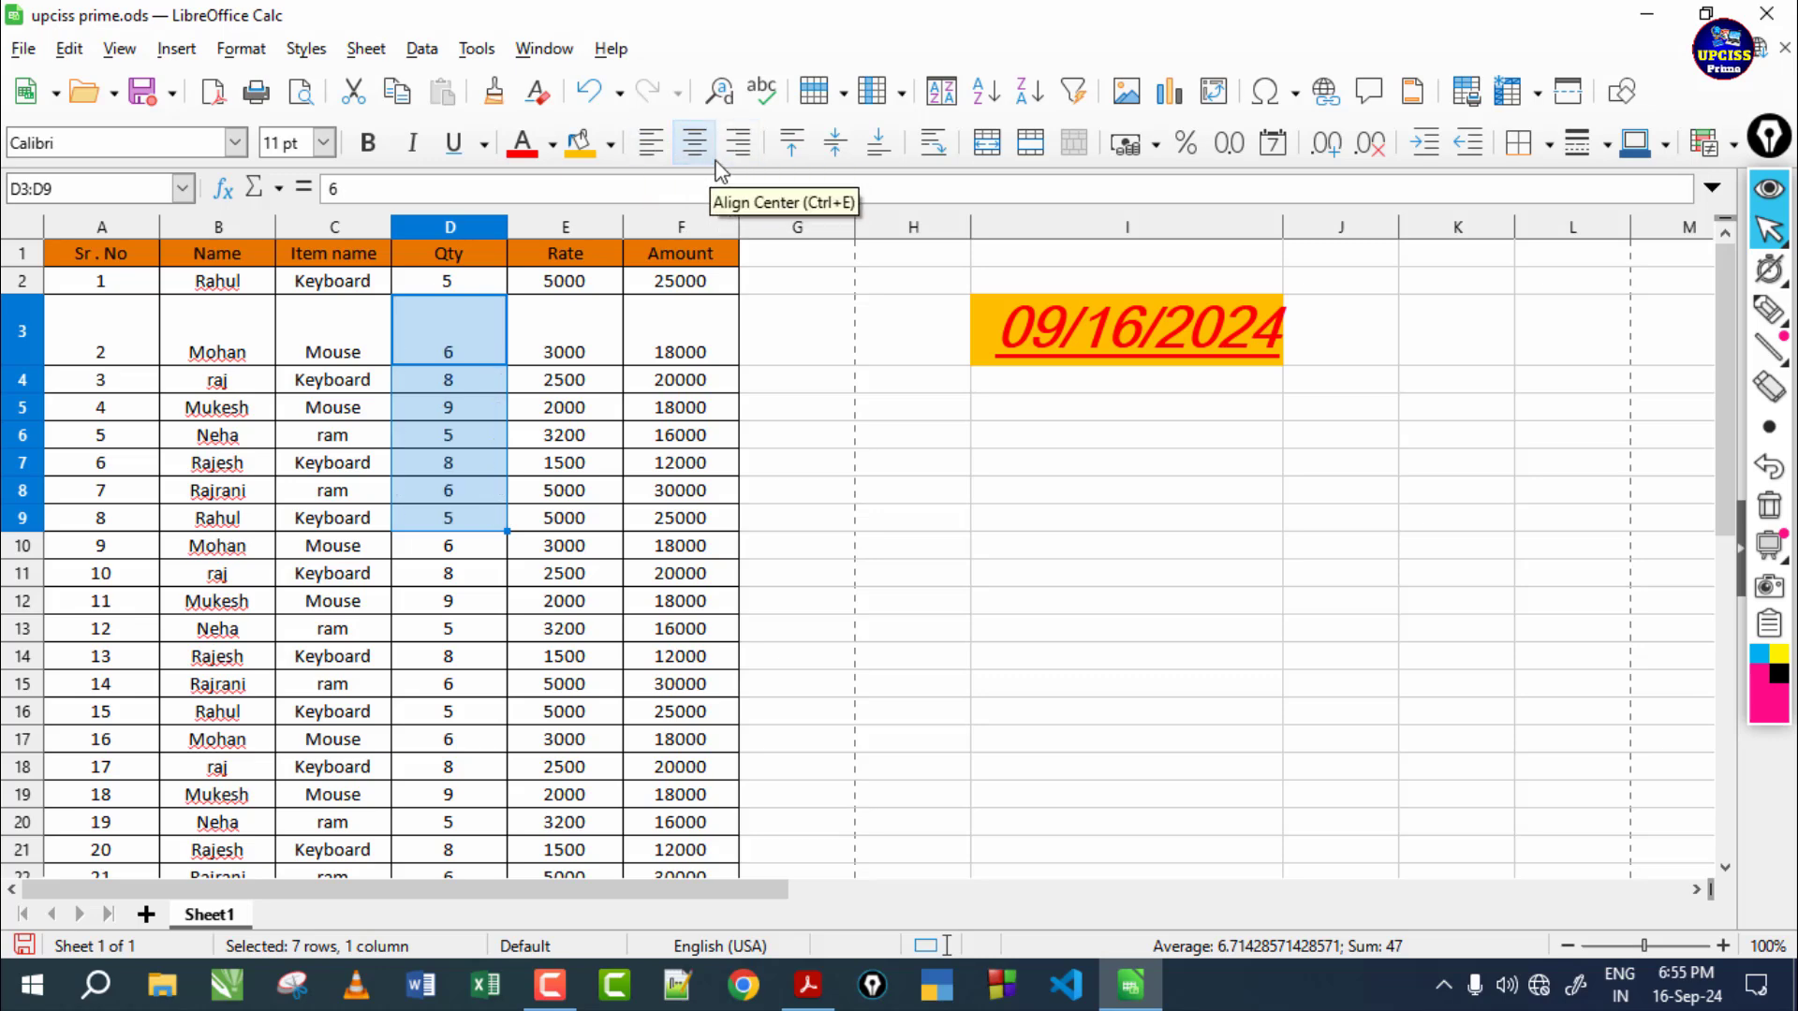
click(885, 489)
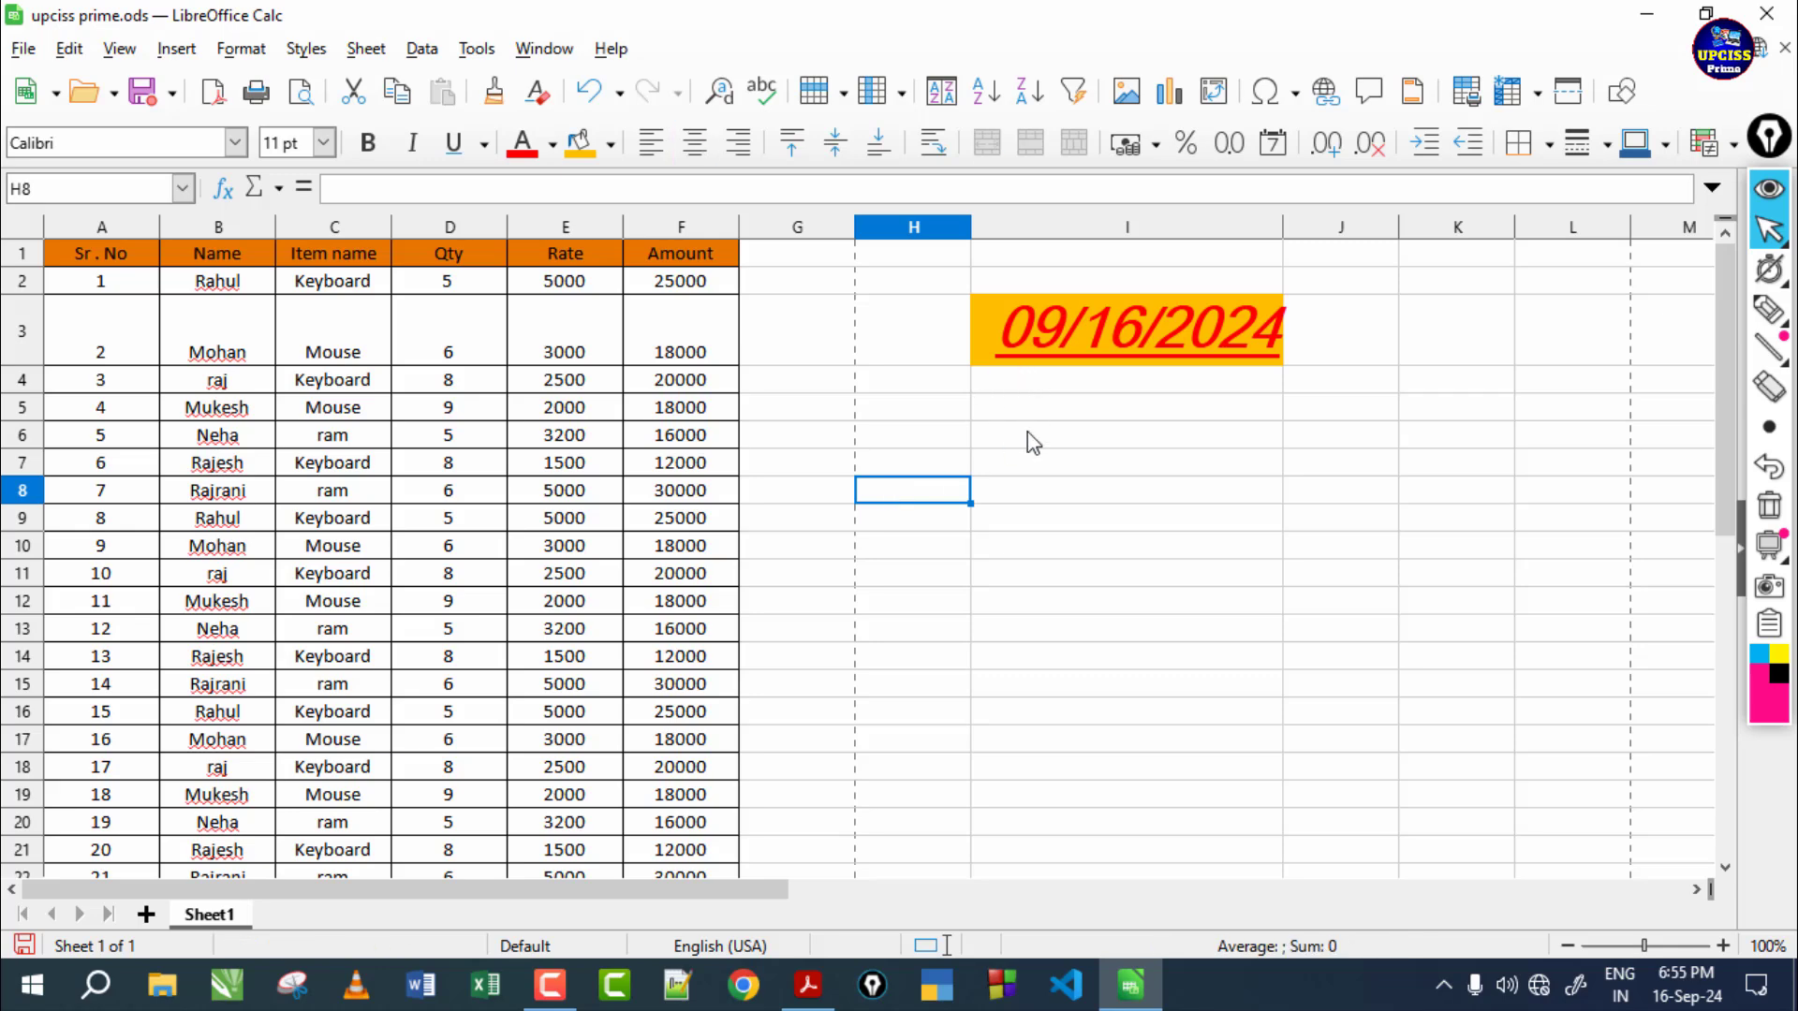
Step: Clear the direct formatting from cell I3
click(1154, 334)
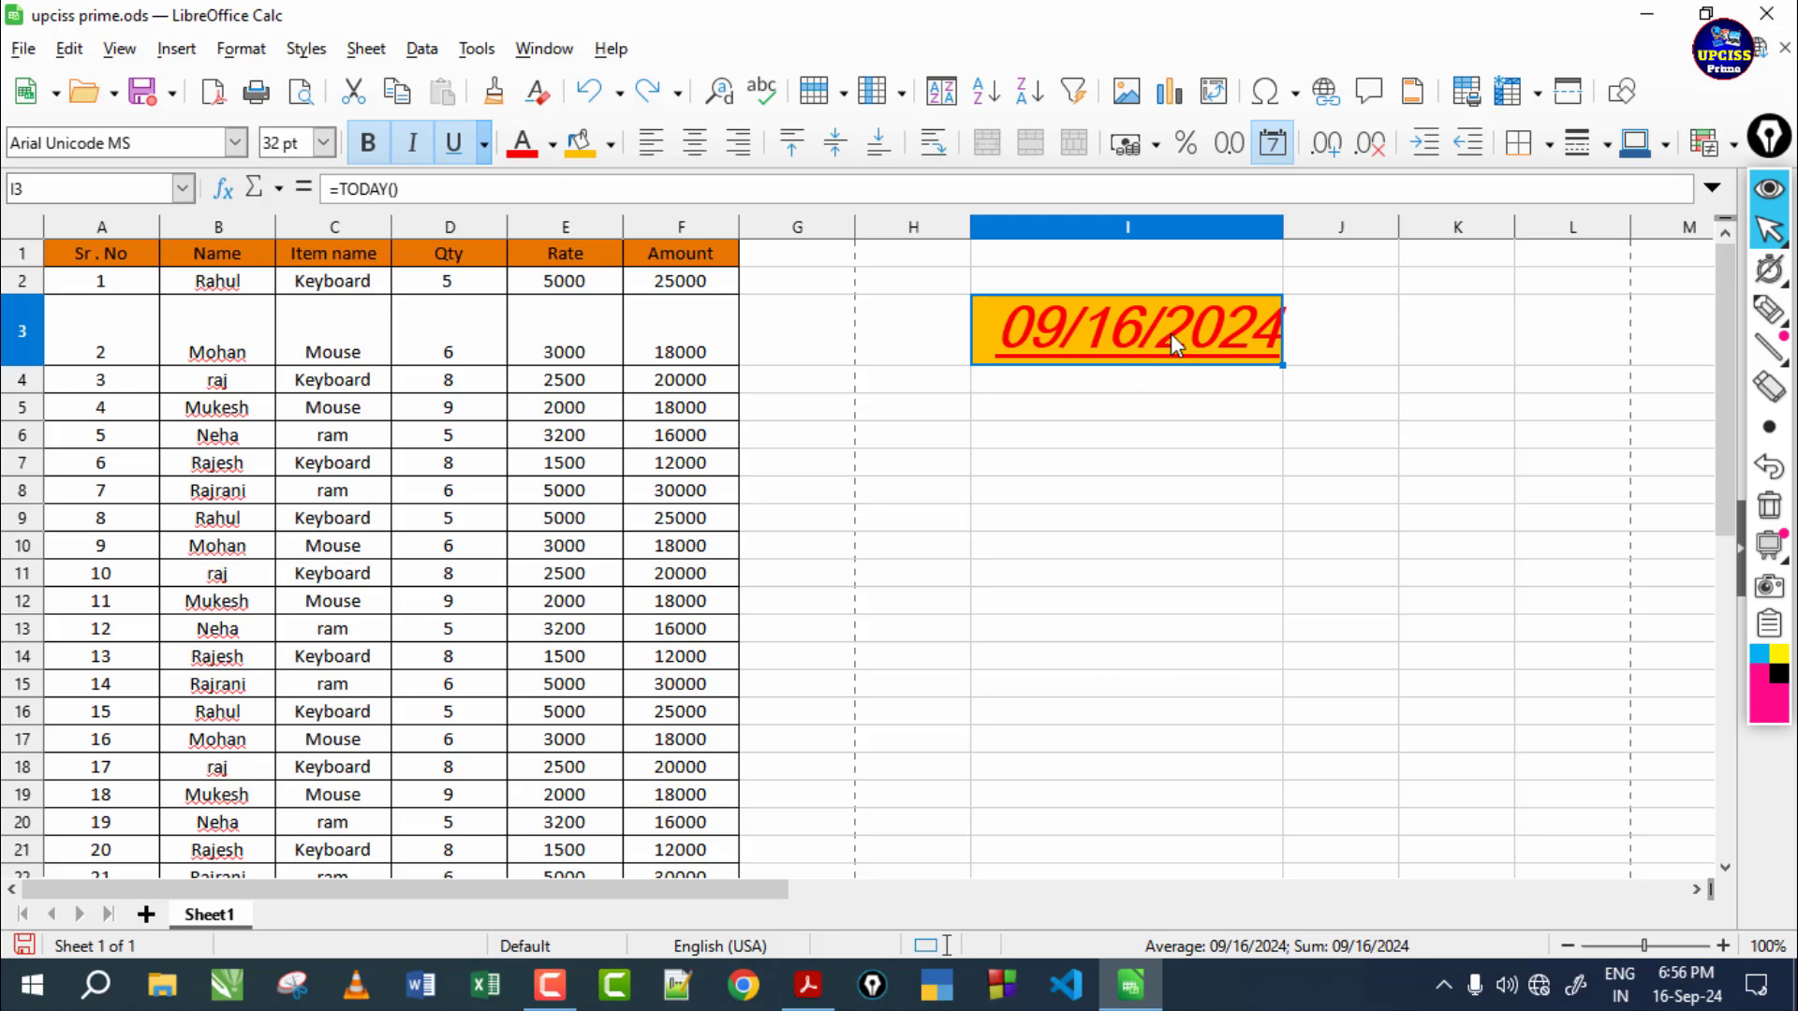
click(539, 106)
click(1182, 430)
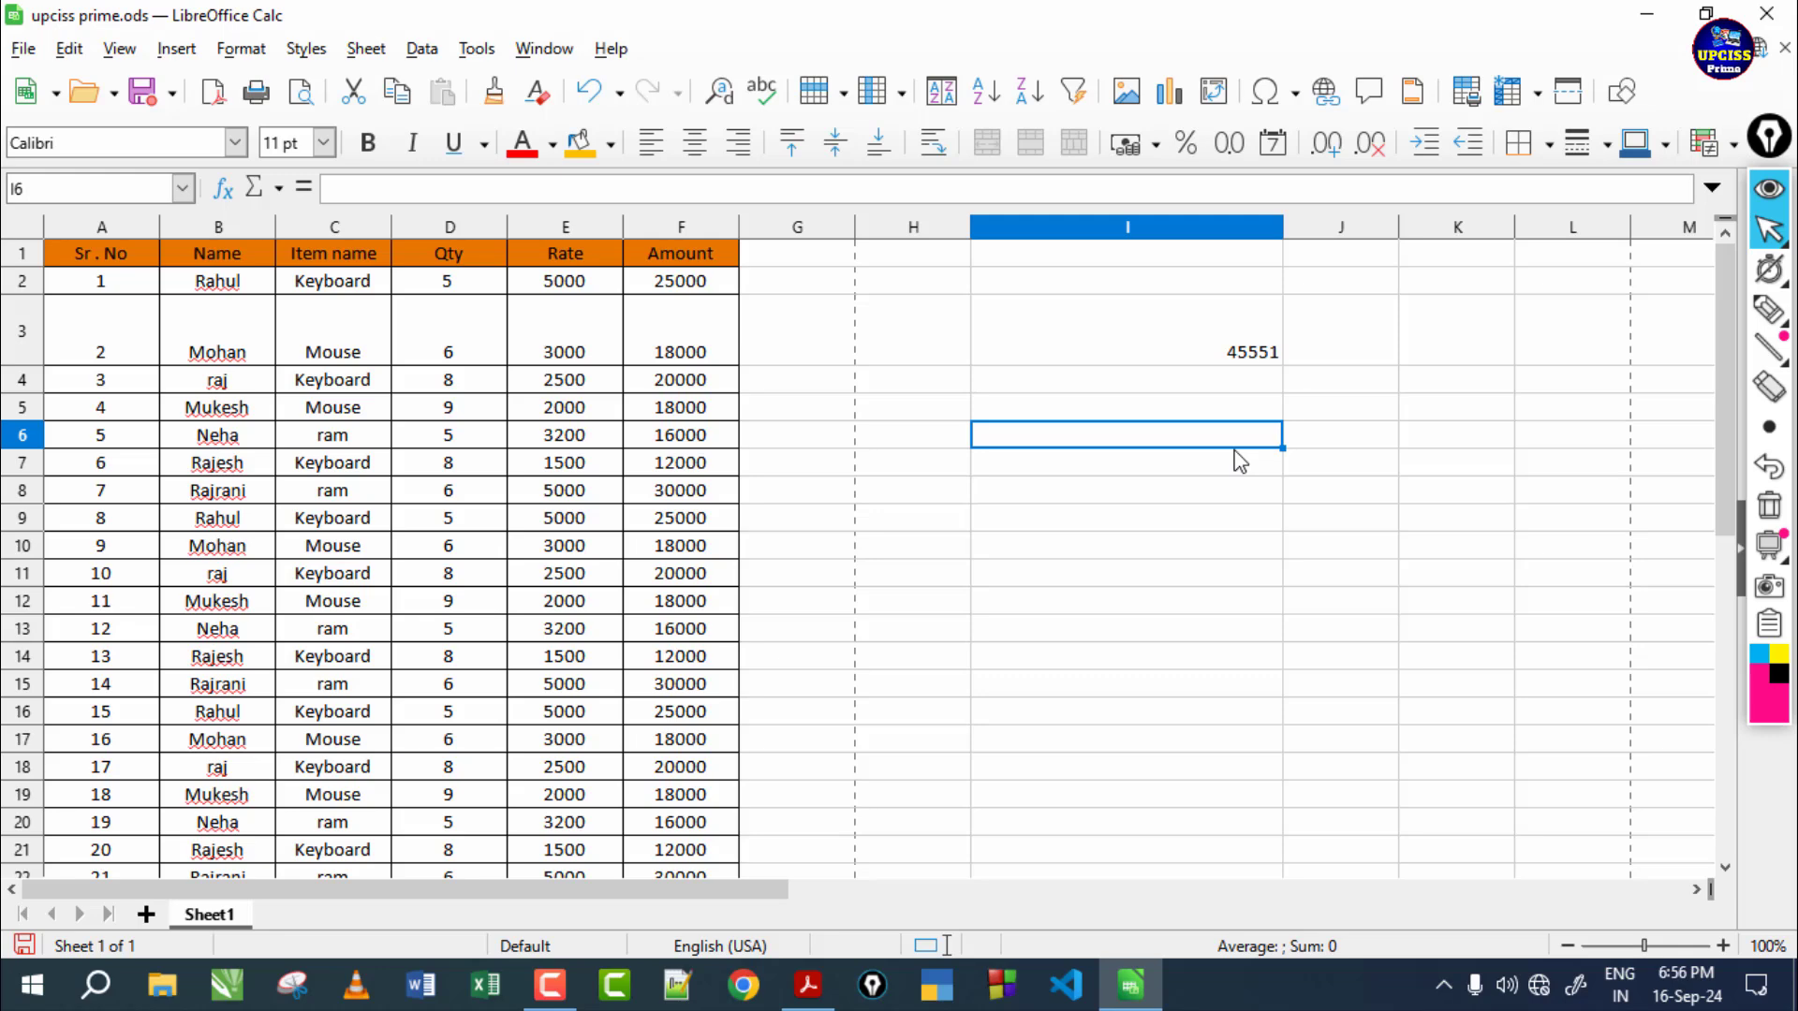
Step: Undo the cleared formatting, the Qty alignment changes and all the font, size, style and color changes on cell I3
key(ctrl+z)
key(ctrl+z)
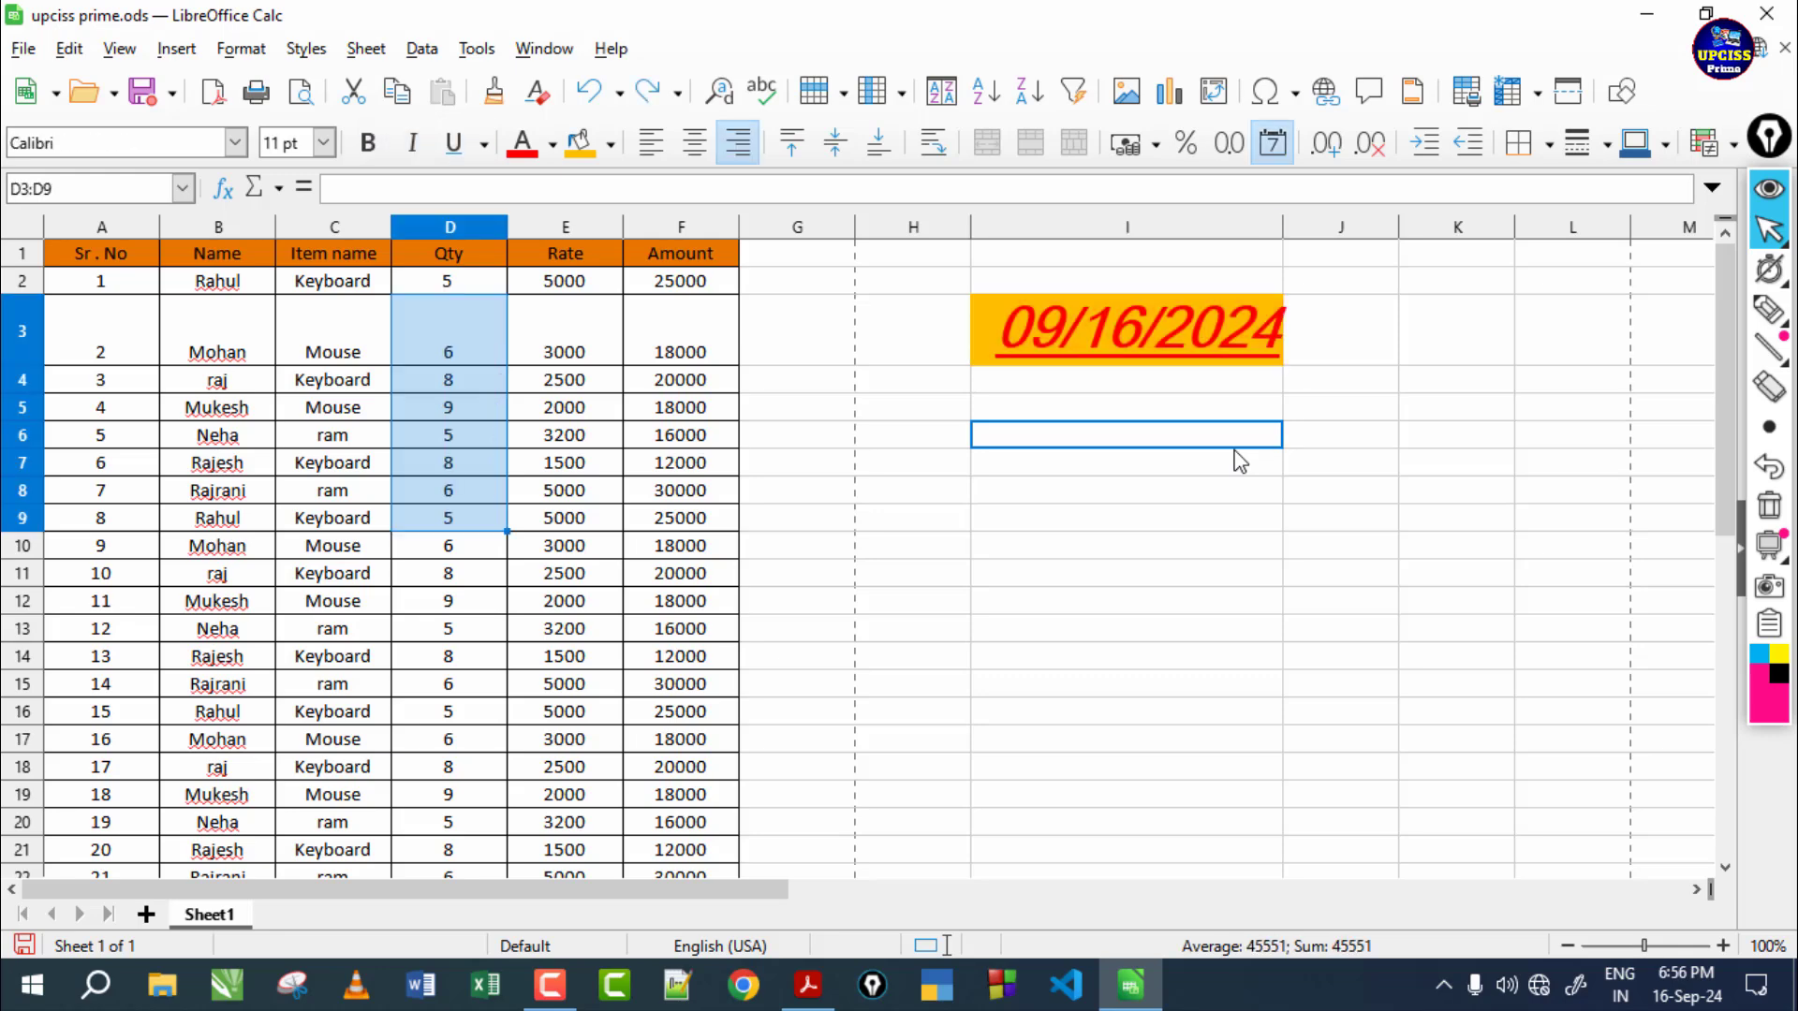
key(ctrl+z)
key(ctrl+z)
key(ctrl+z)
key(ctrl+z)
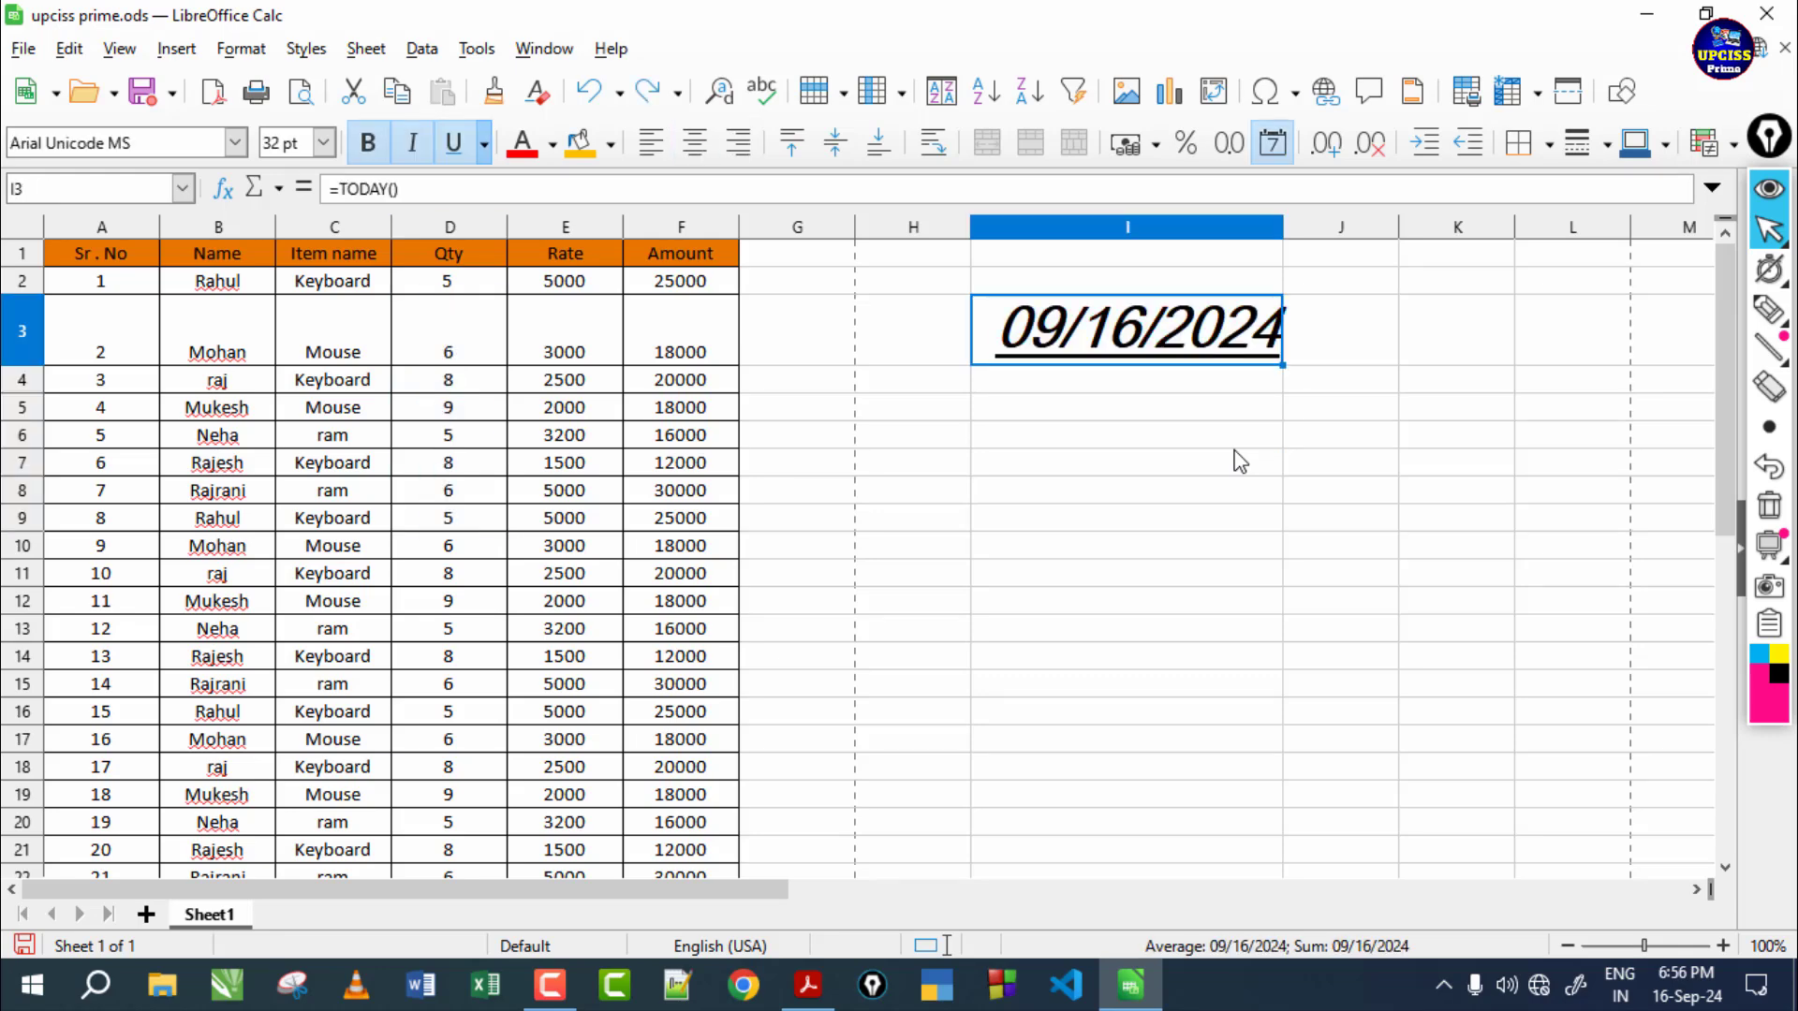
key(ctrl+z)
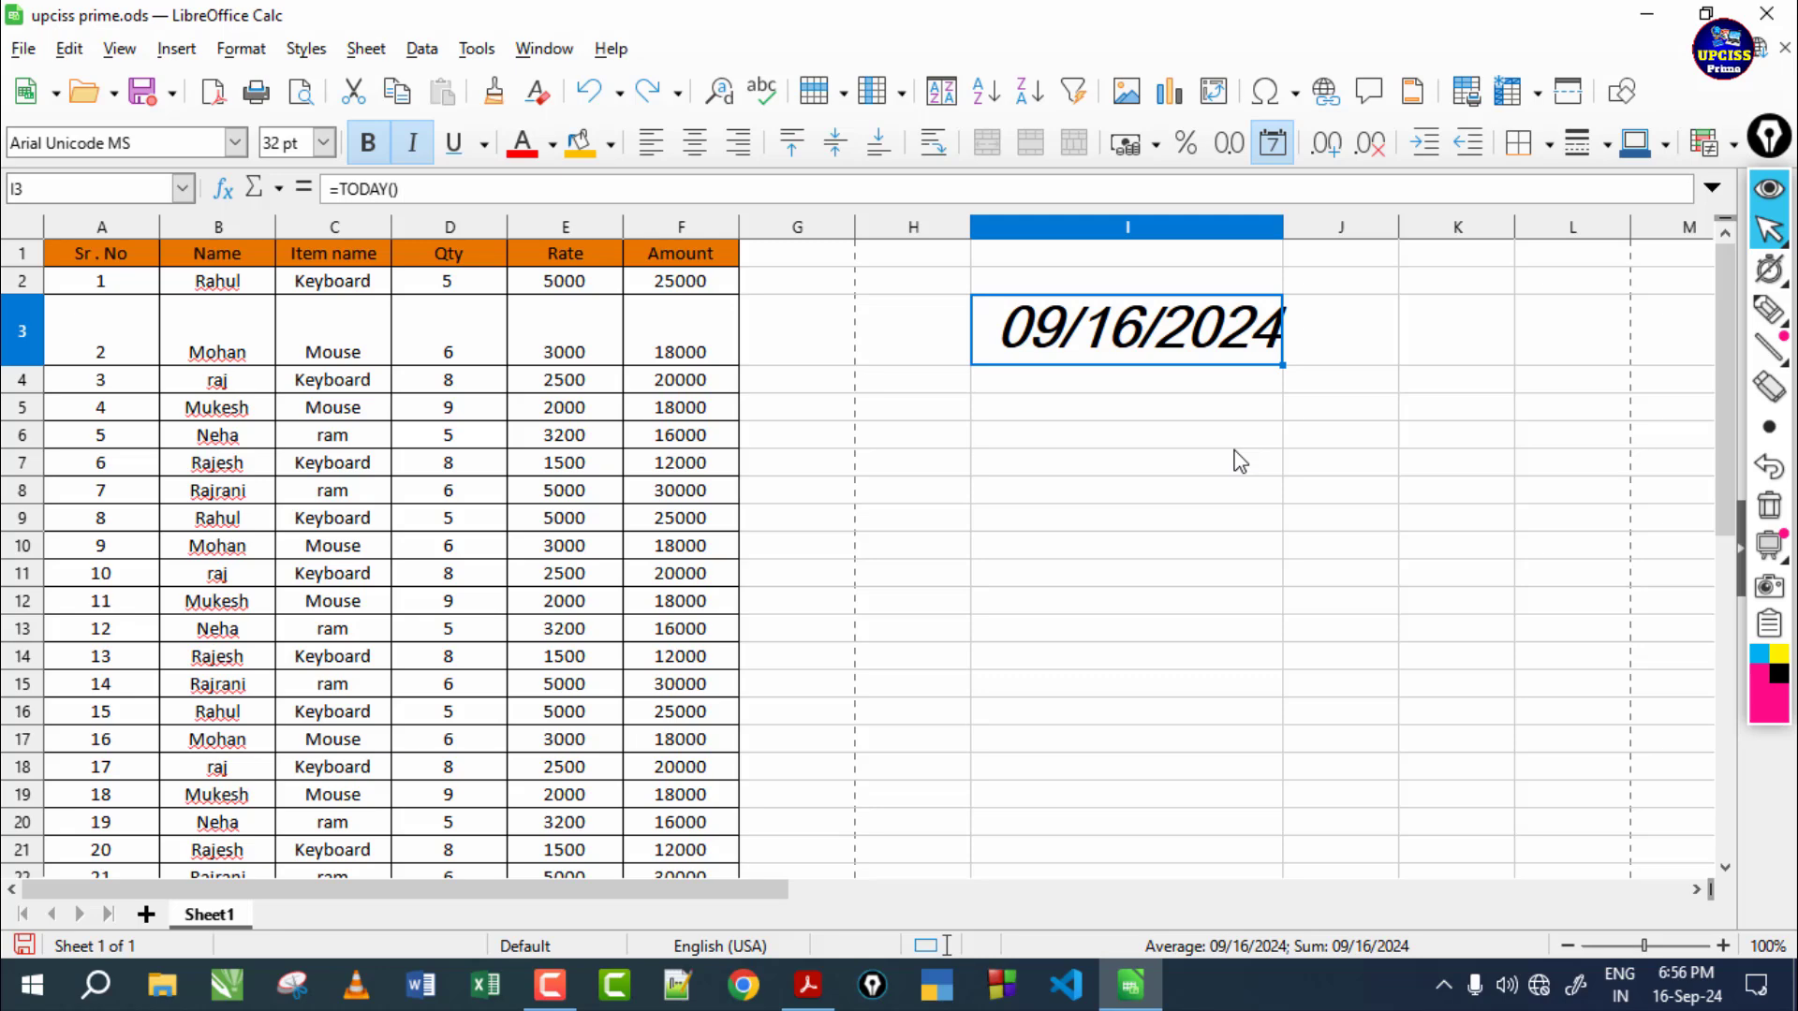
key(ctrl+z)
key(ctrl+z)
key(ctrl+z)
key(ctrl+z)
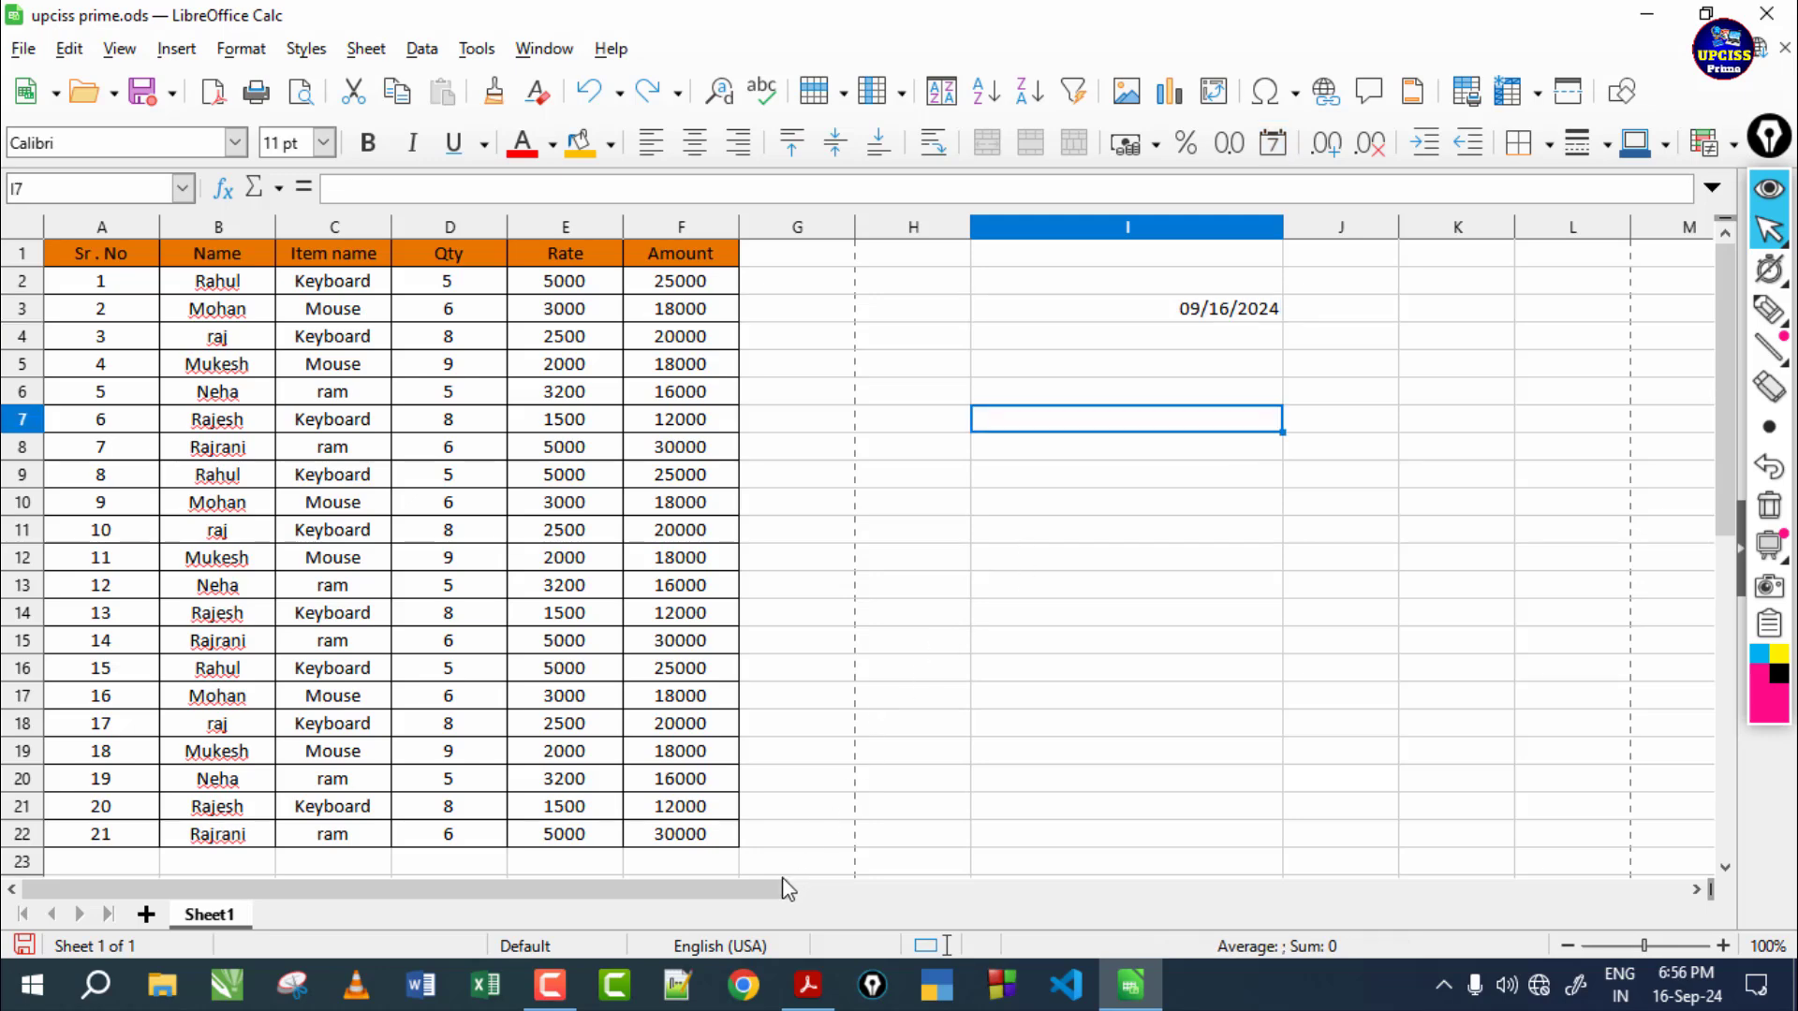
Step: Switch to the CCC notes PDF and pen-mark the bullet about the default font style Liberation Serif, then erase the marks
click(807, 985)
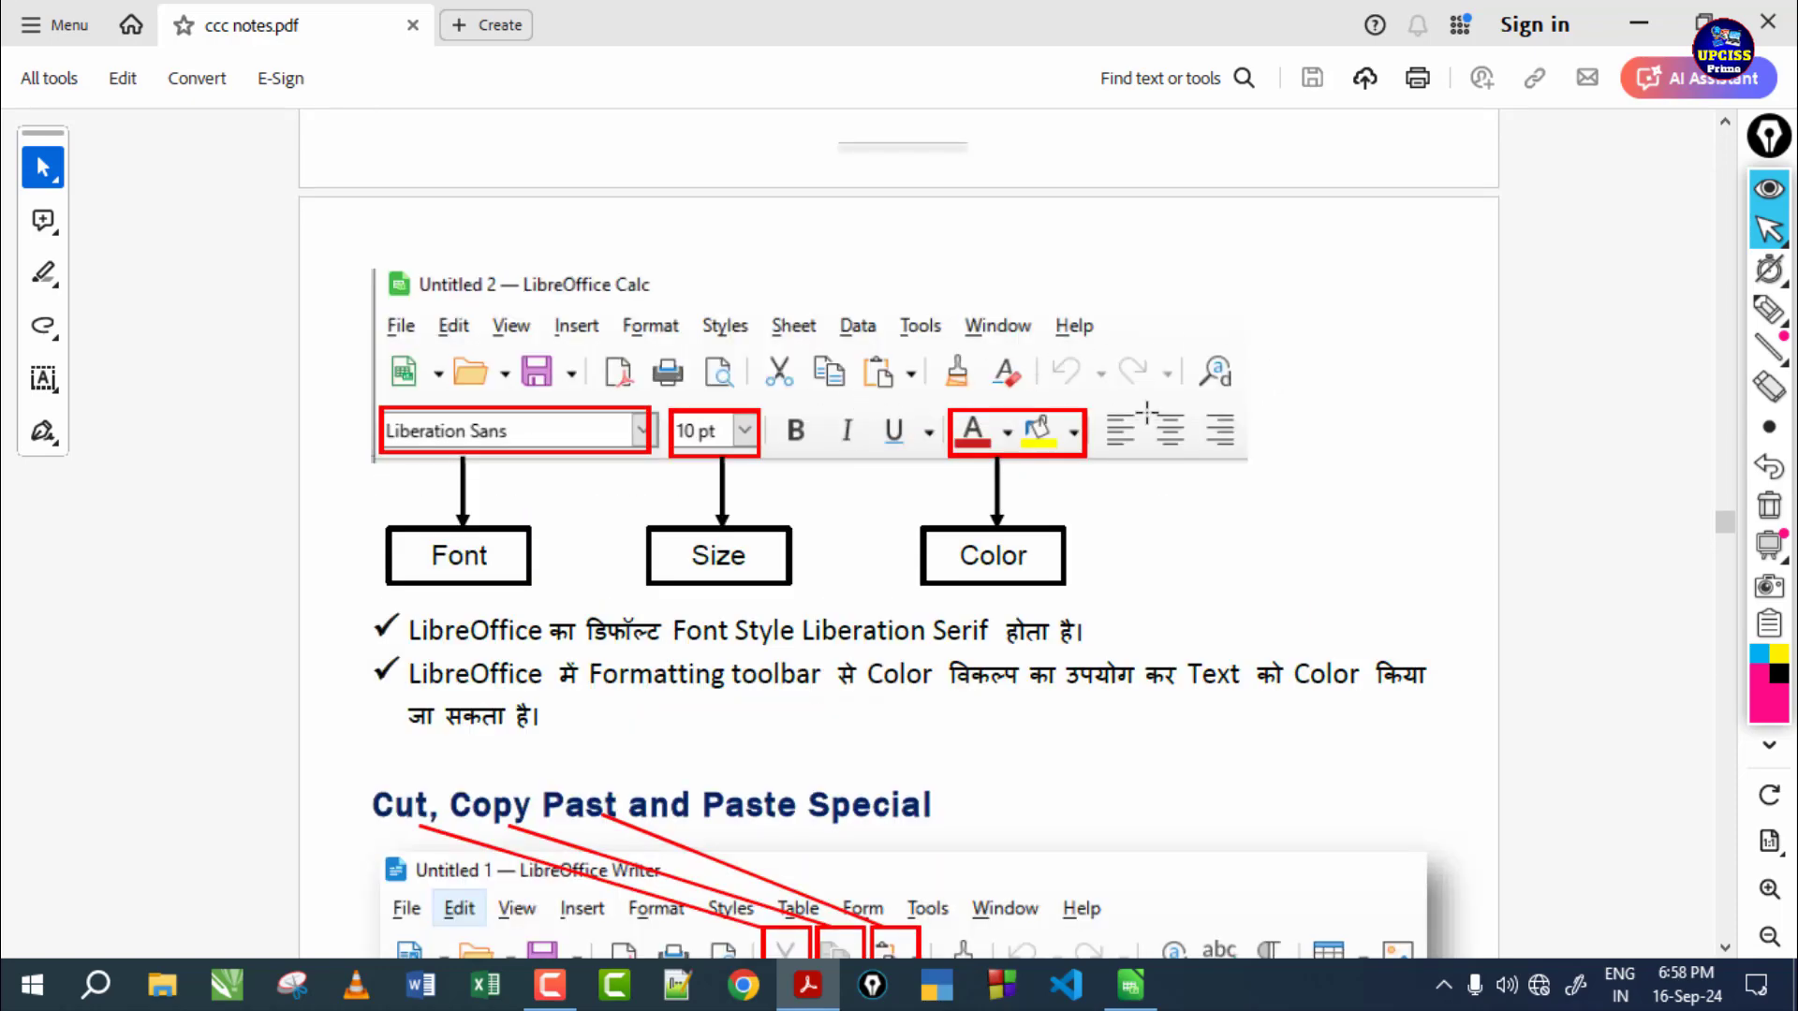
scroll(1148, 398, down, 3)
click(1769, 309)
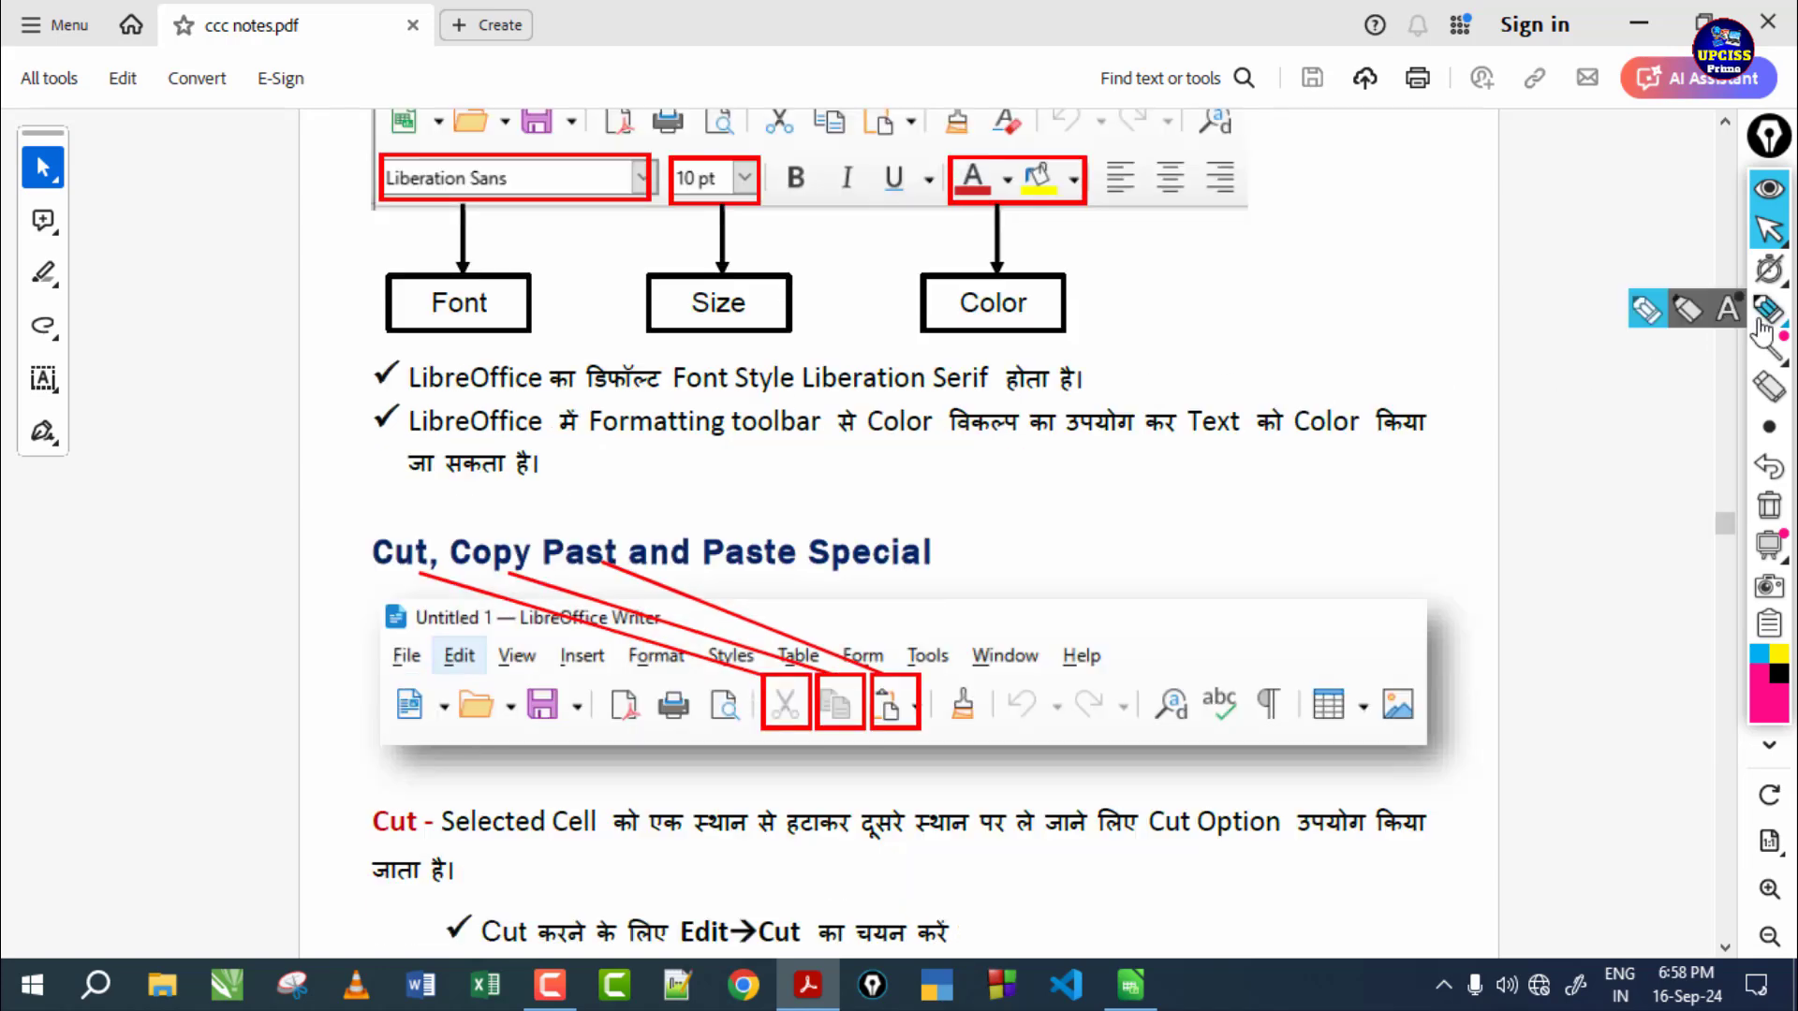
drag(300, 377, 402, 386)
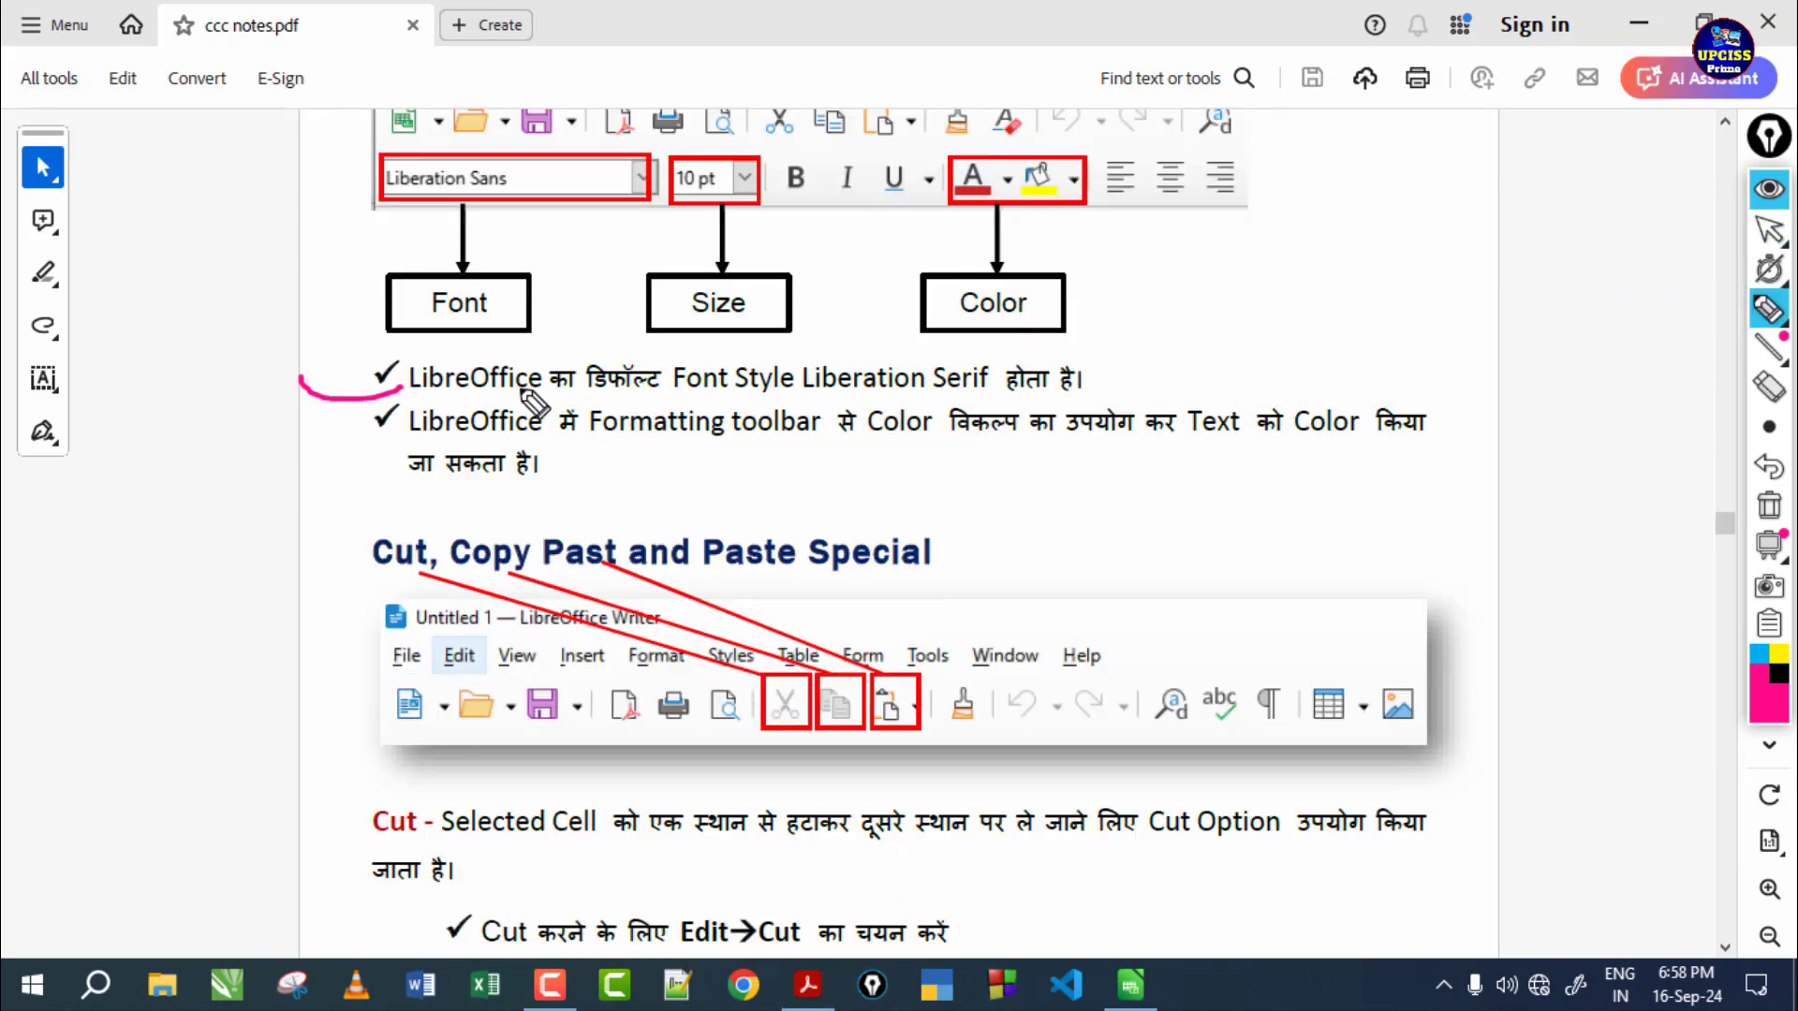
drag(653, 393, 1036, 400)
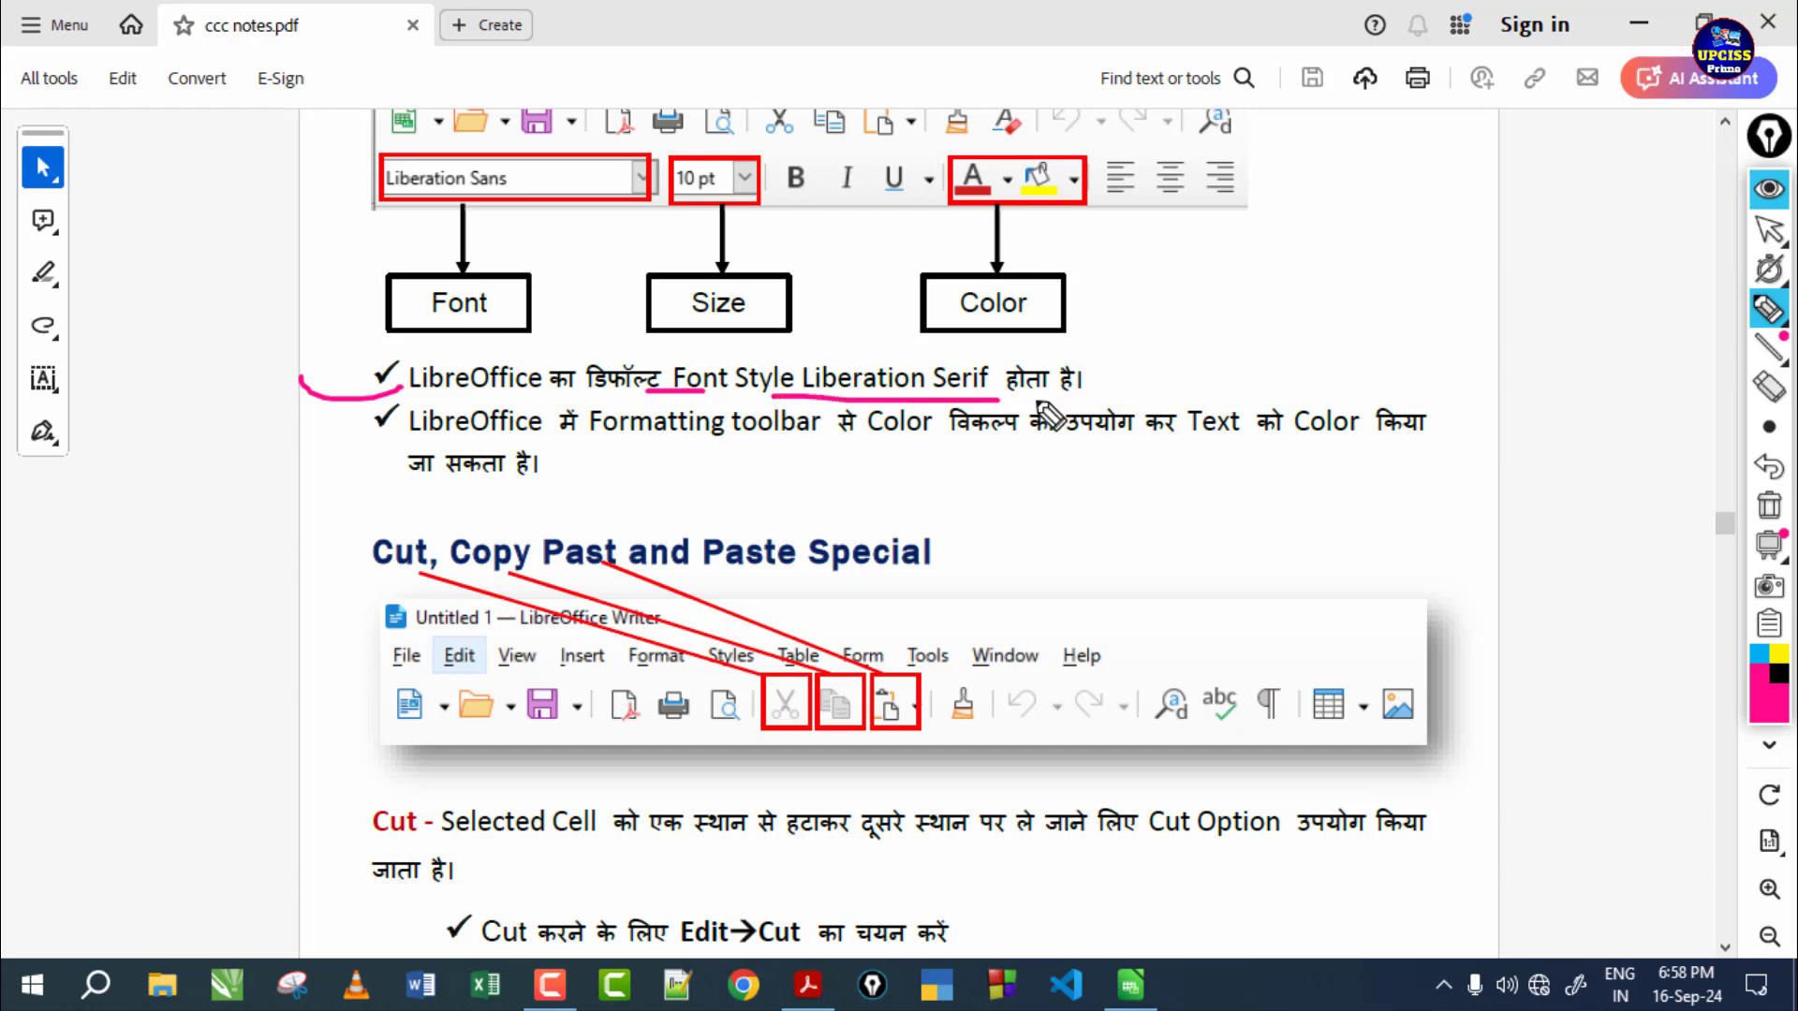
click(1769, 505)
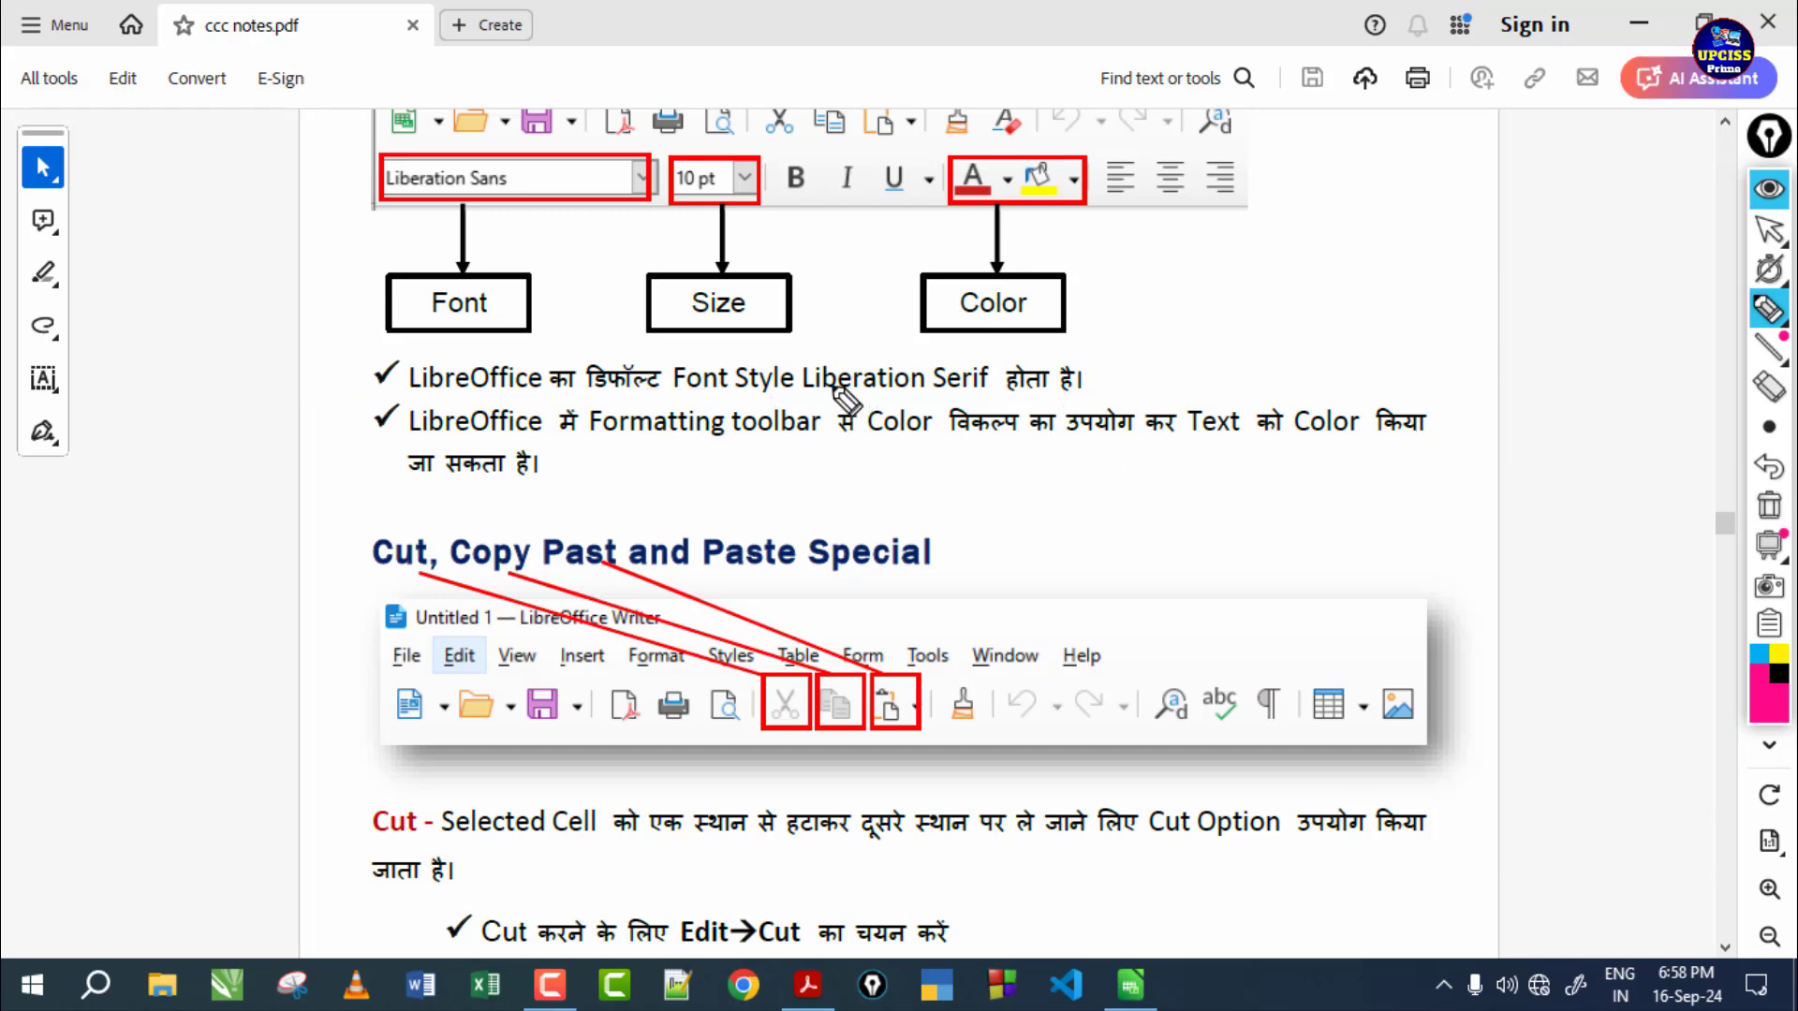
Step: Underline Liberation Serif in the default font bullet and draw an arrow from the end of the line, then erase the marks
drag(831, 387, 942, 383)
click(1786, 517)
drag(786, 397, 960, 400)
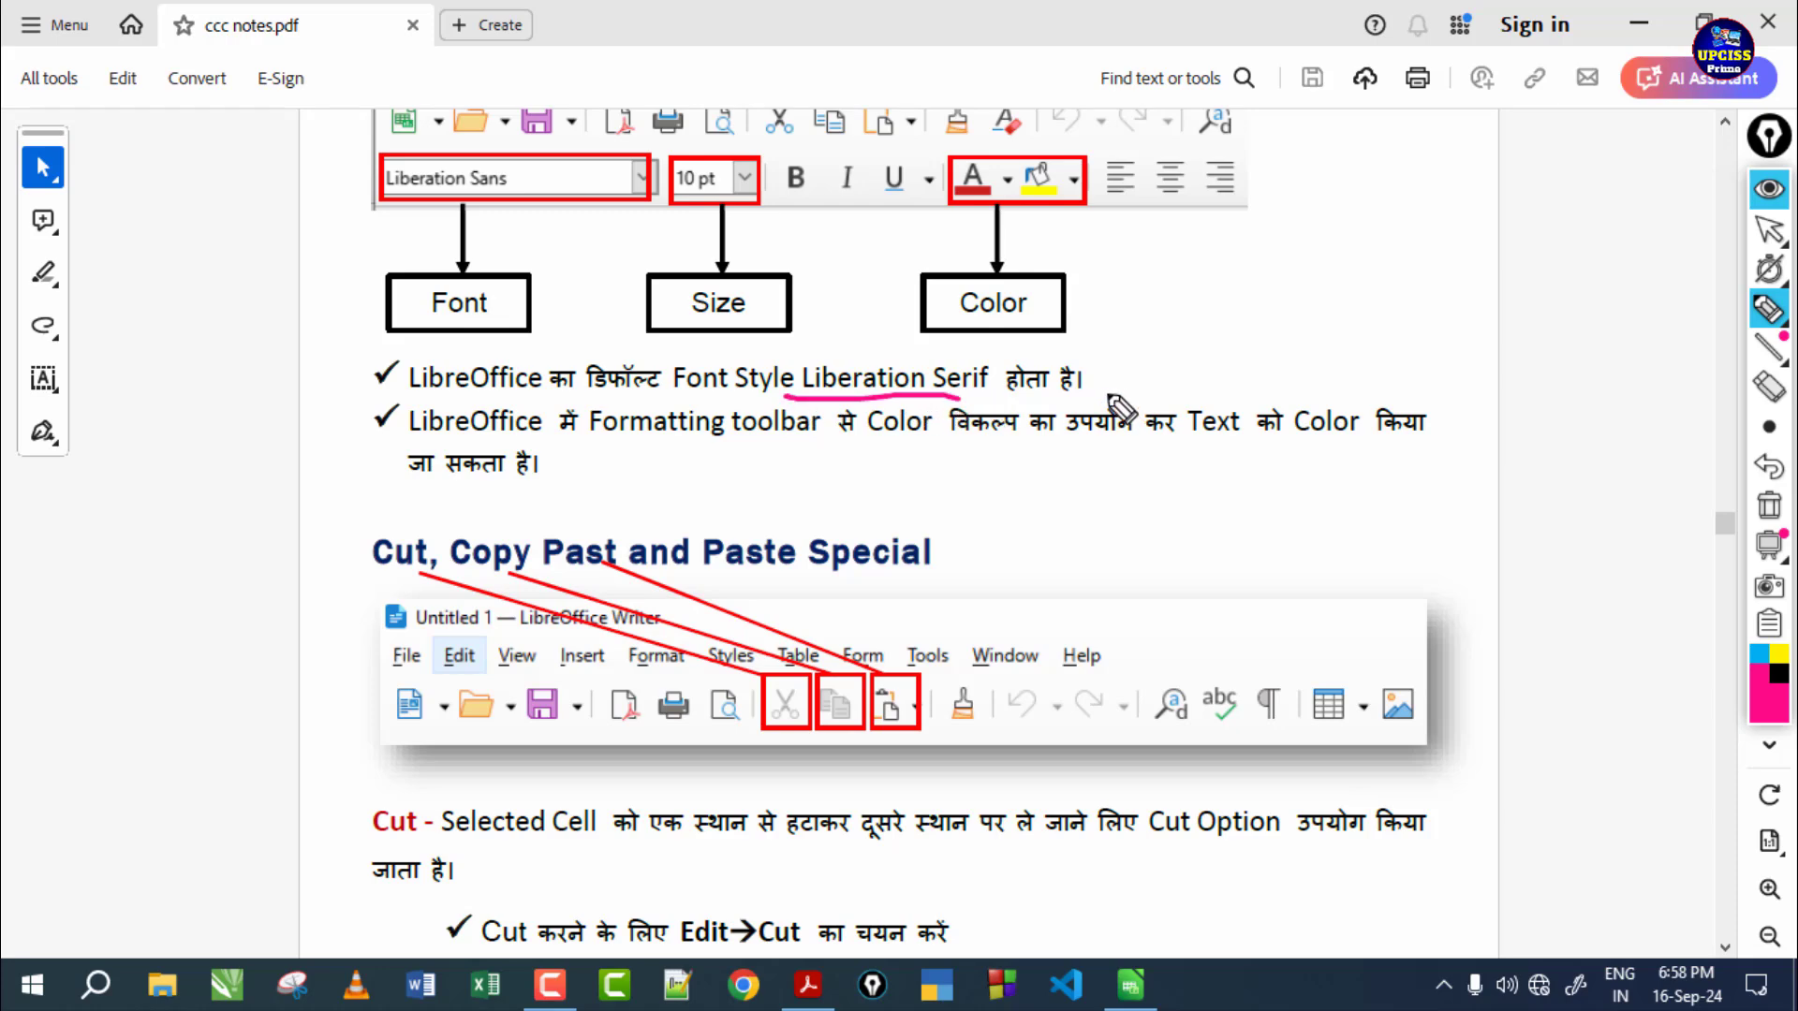
drag(1117, 386, 1341, 351)
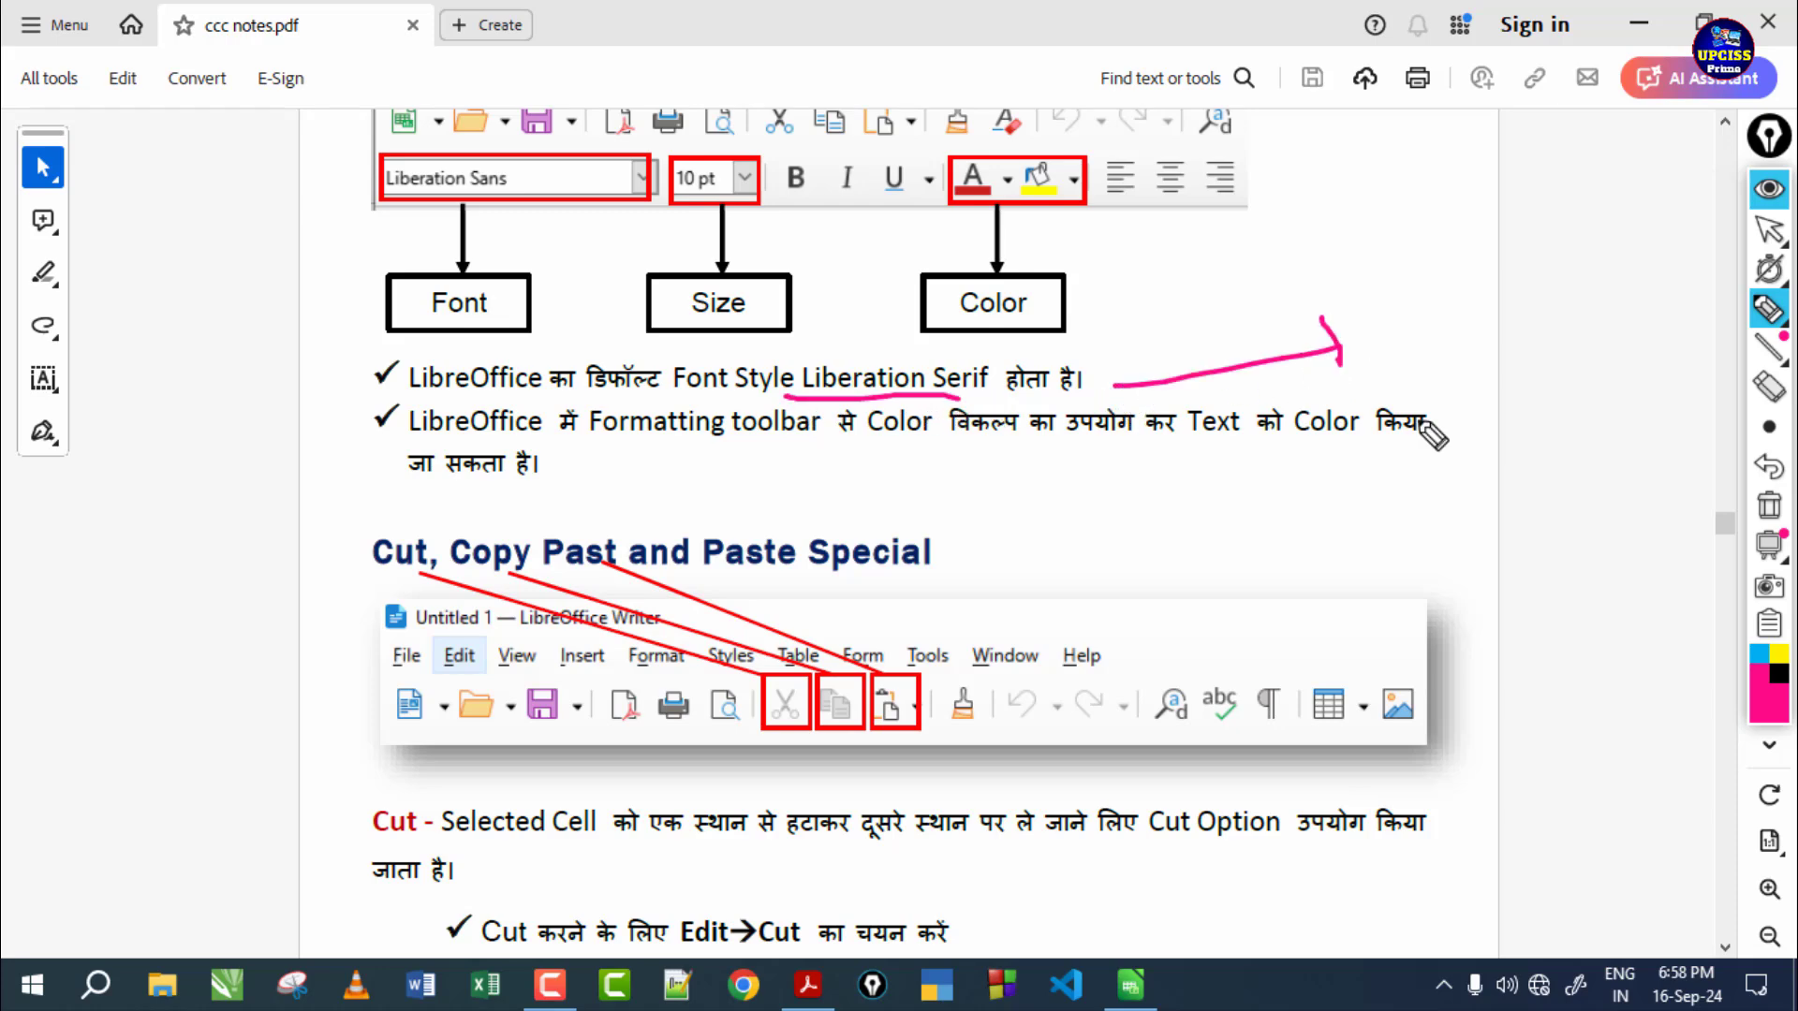
click(1769, 506)
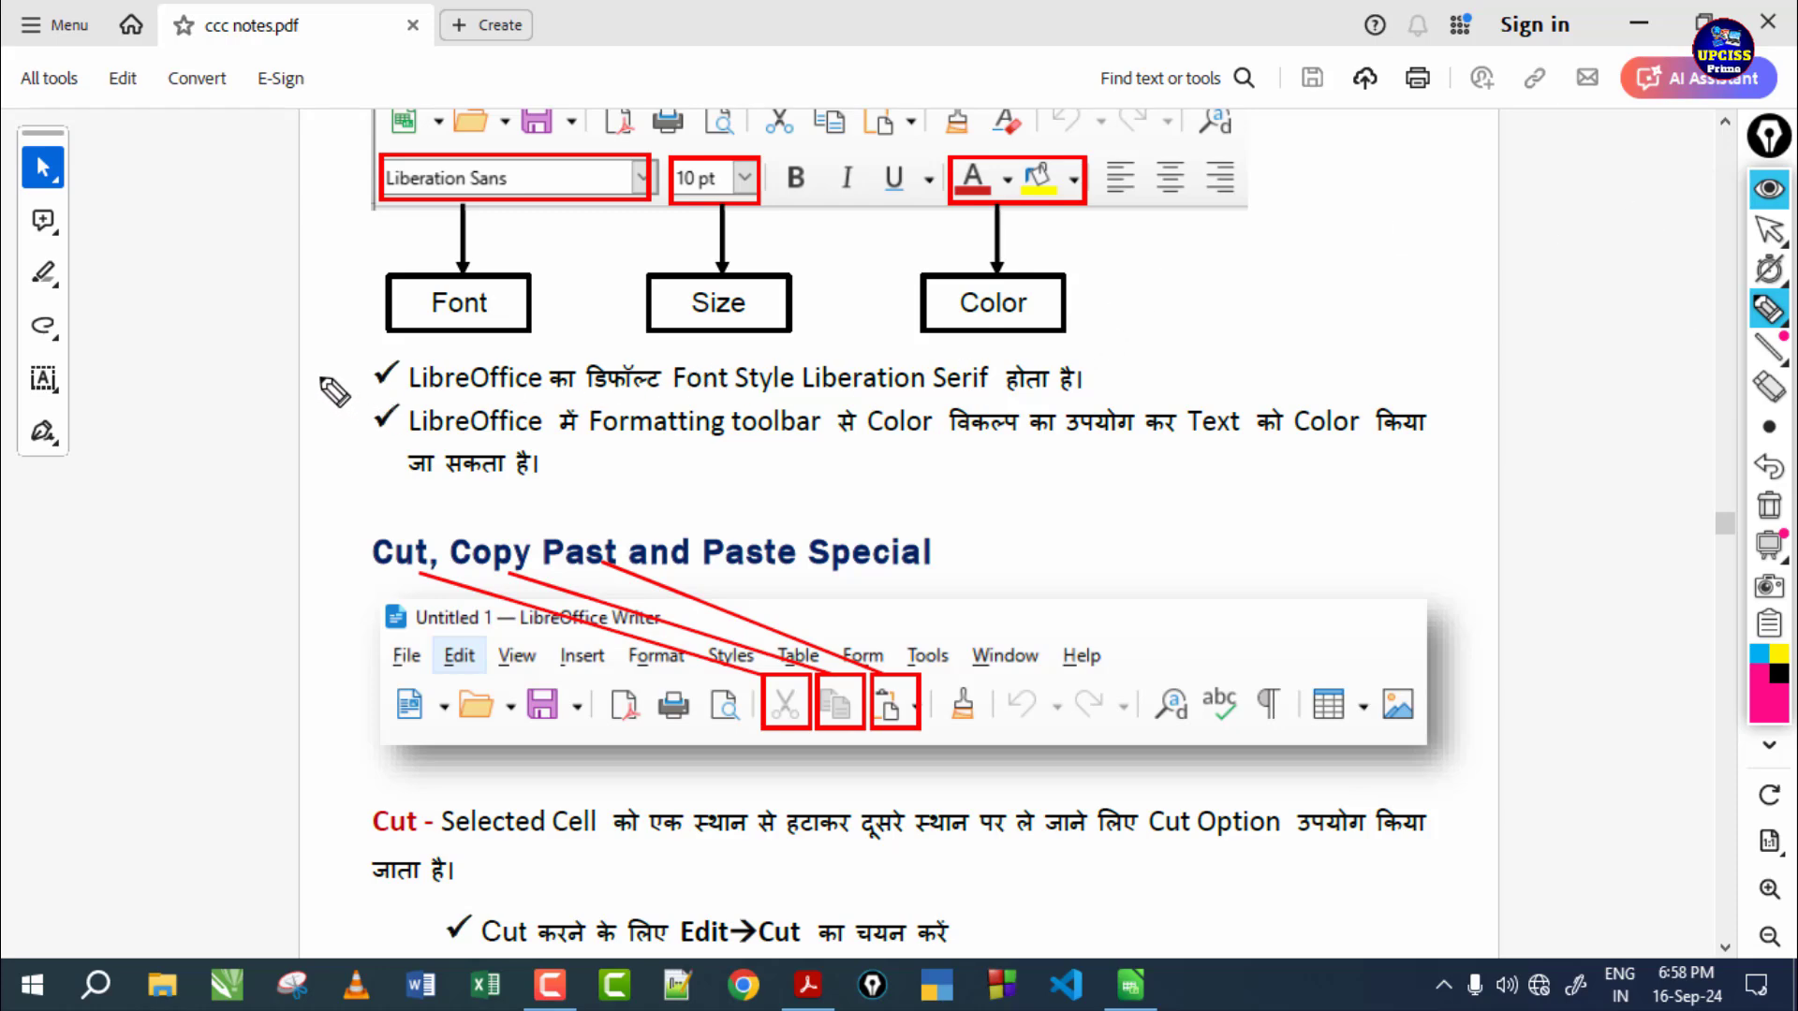
Step: Mark the default font bullet and the pictured Font control, underline Liberation Serif several times, then erase all the marks
drag(316, 372, 433, 354)
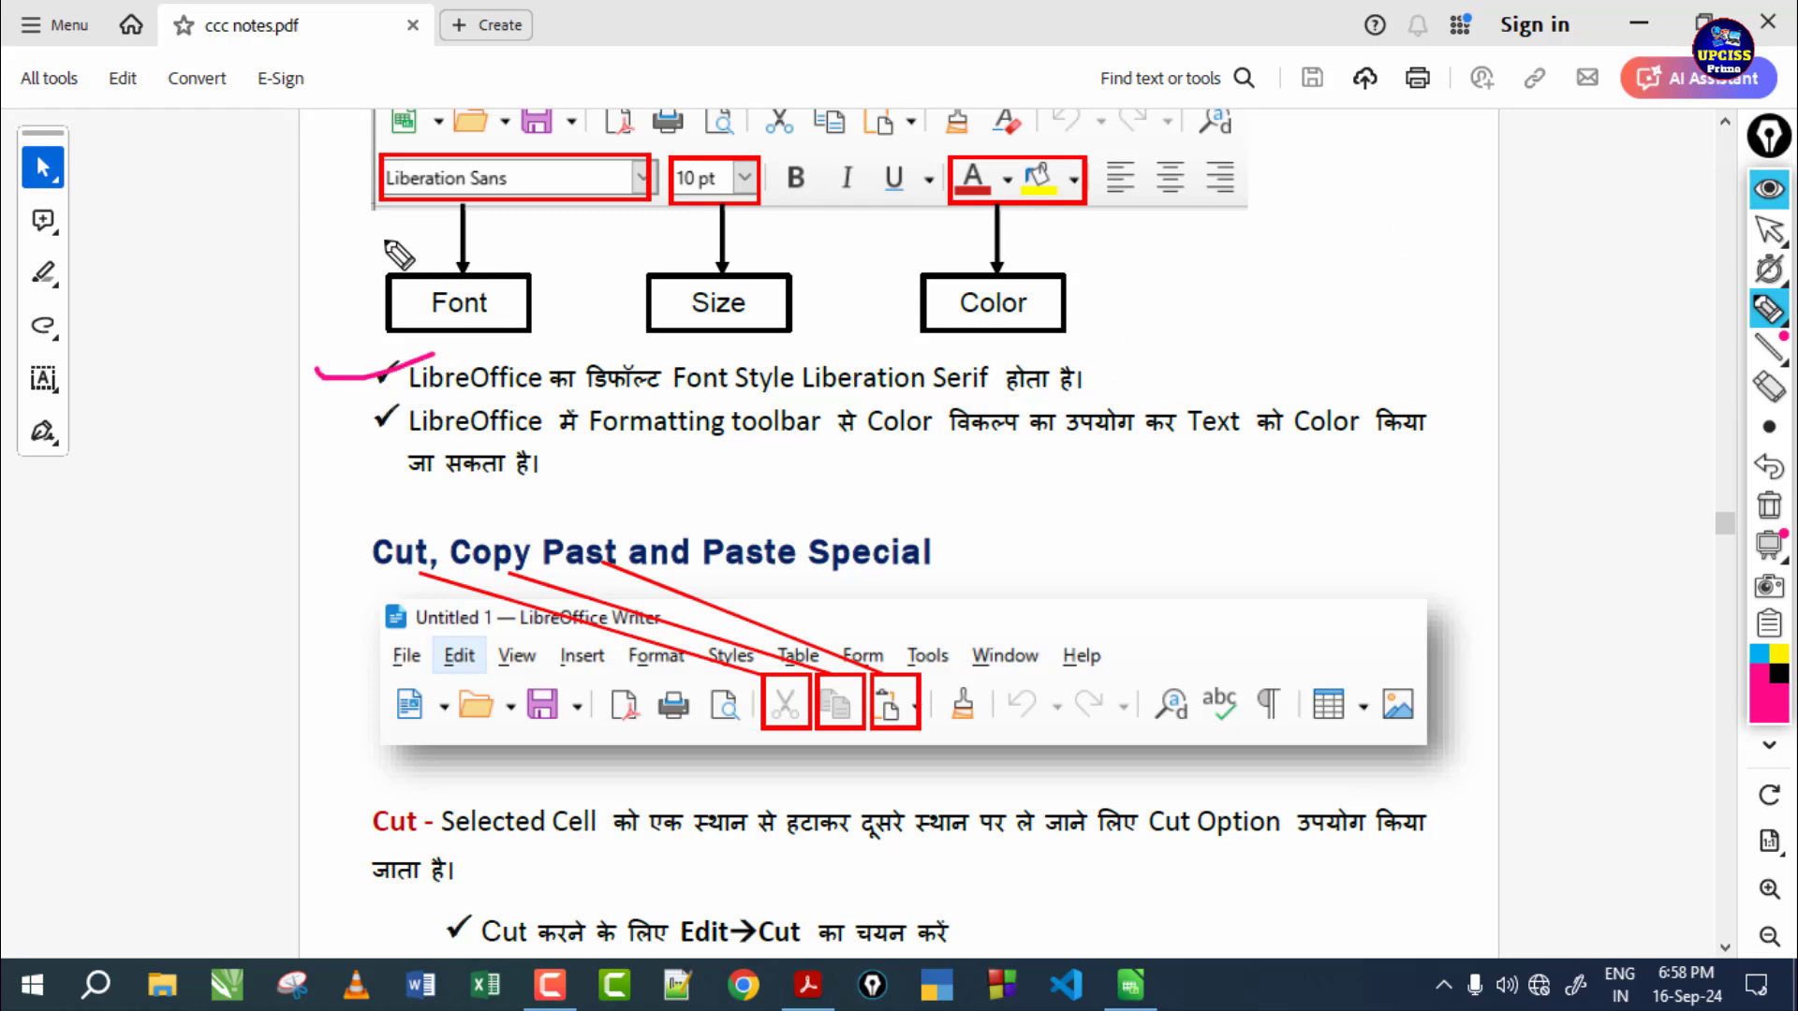
drag(314, 244, 521, 227)
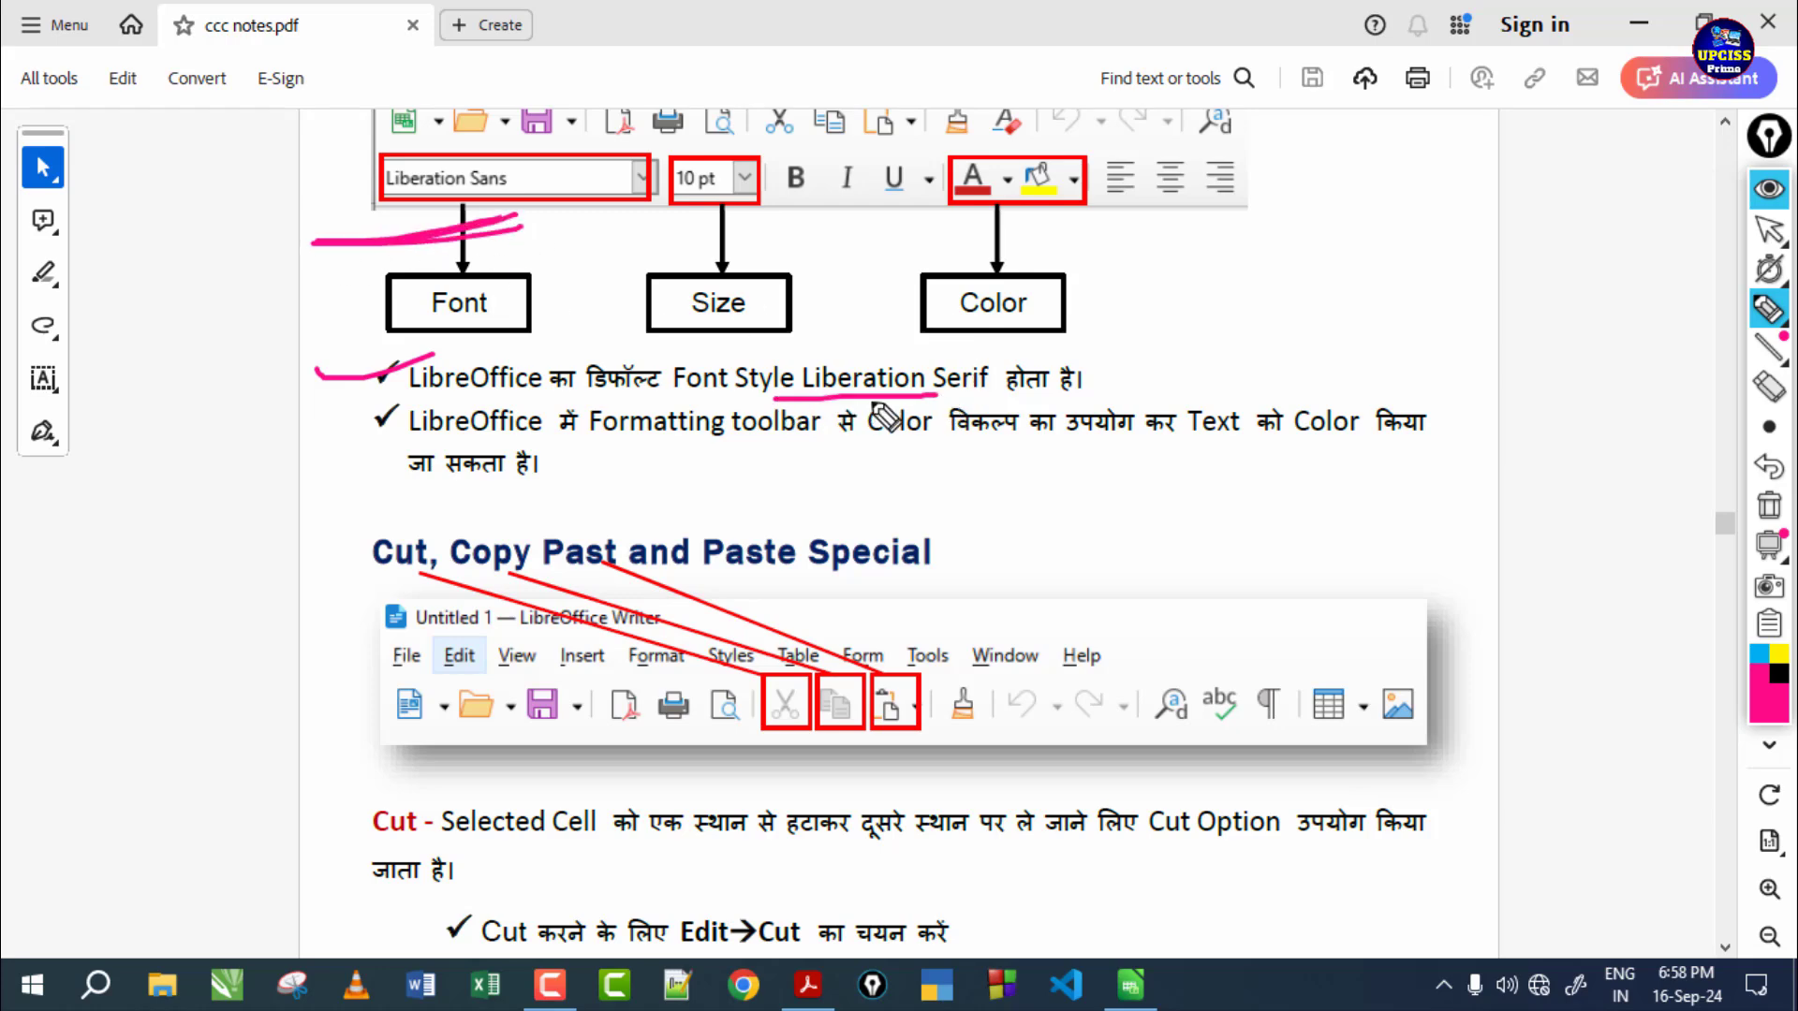
drag(769, 403, 1000, 397)
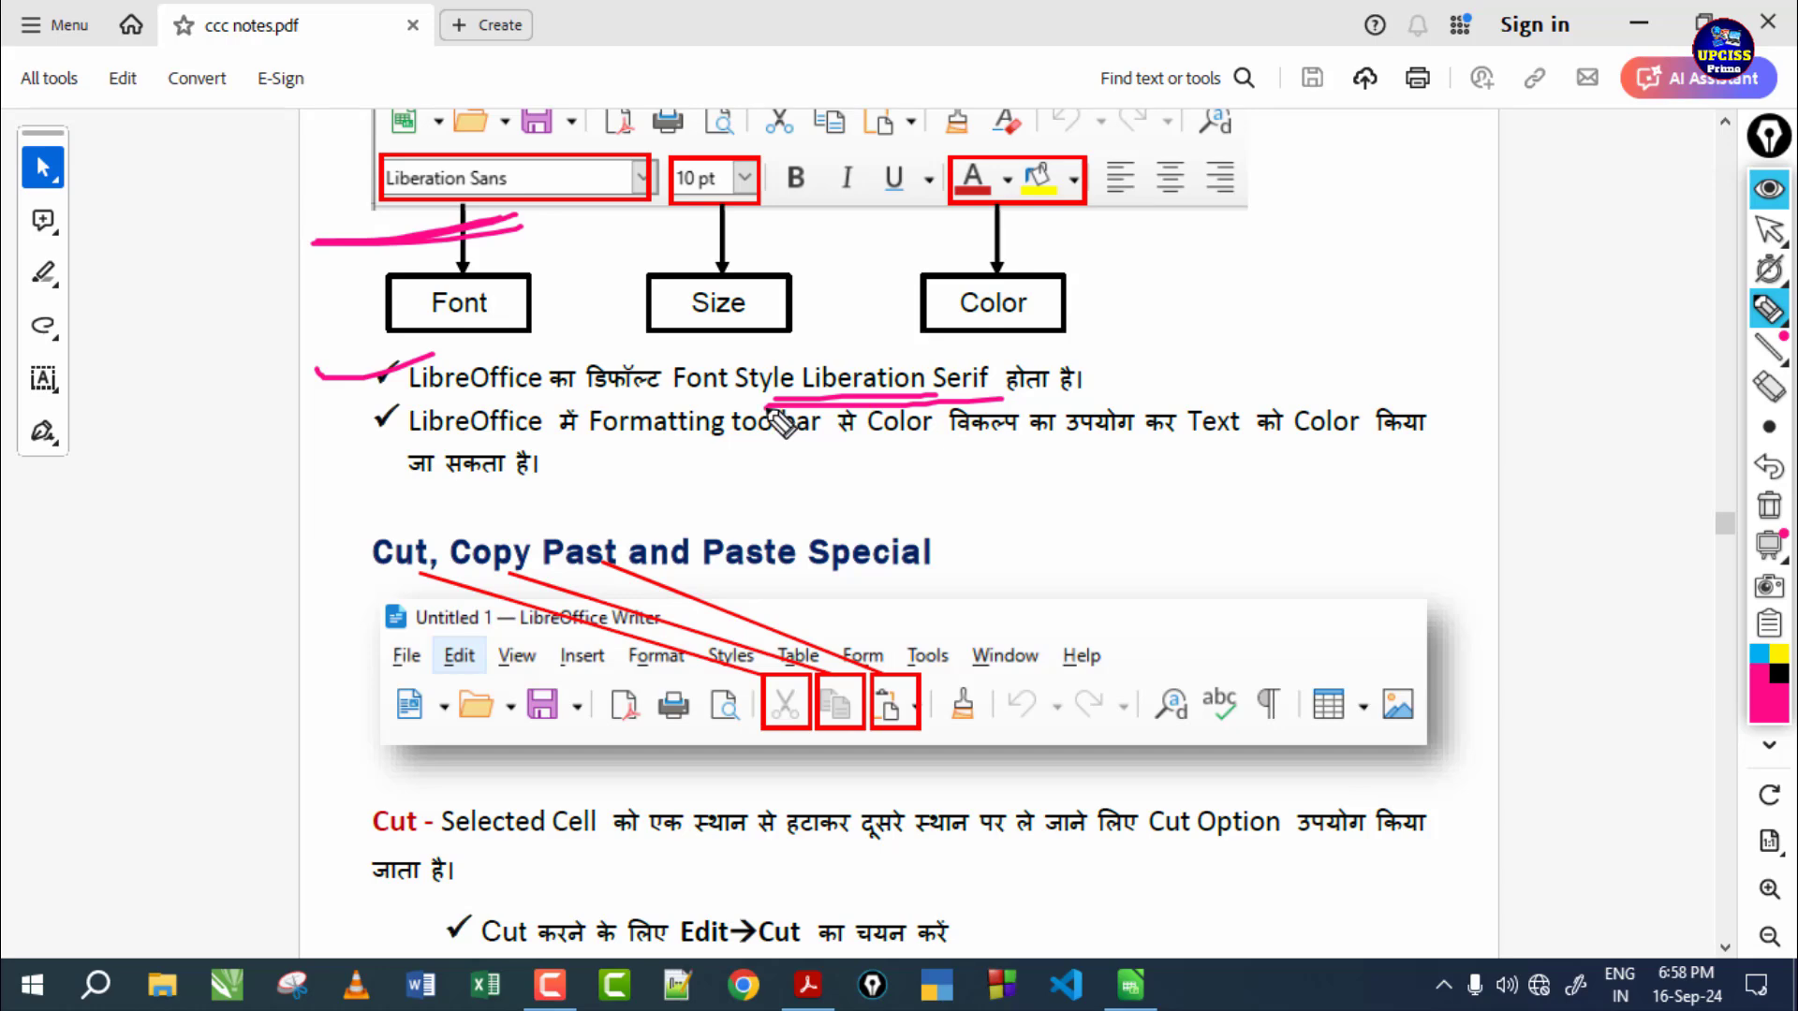
mouse_move(766, 408)
mouse_down()
mouse_move(1065, 402)
mouse_move(751, 407)
mouse_move(831, 406)
mouse_up()
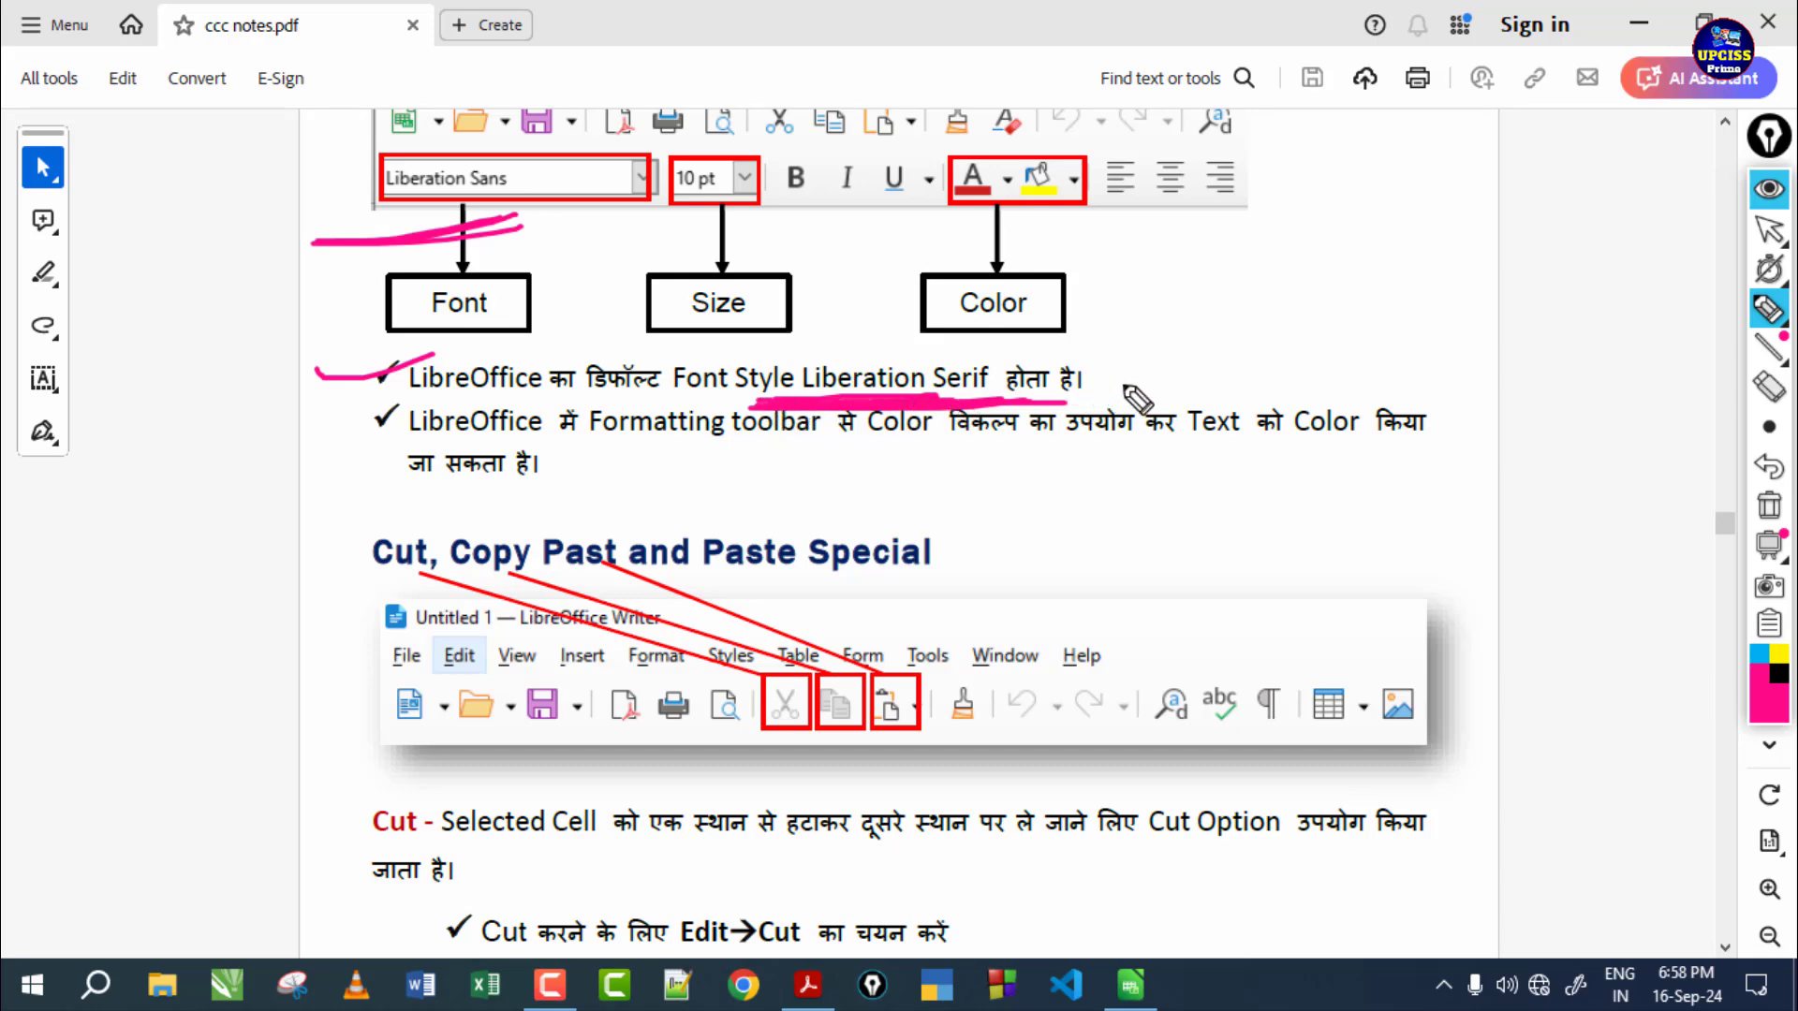
drag(1103, 379, 1314, 363)
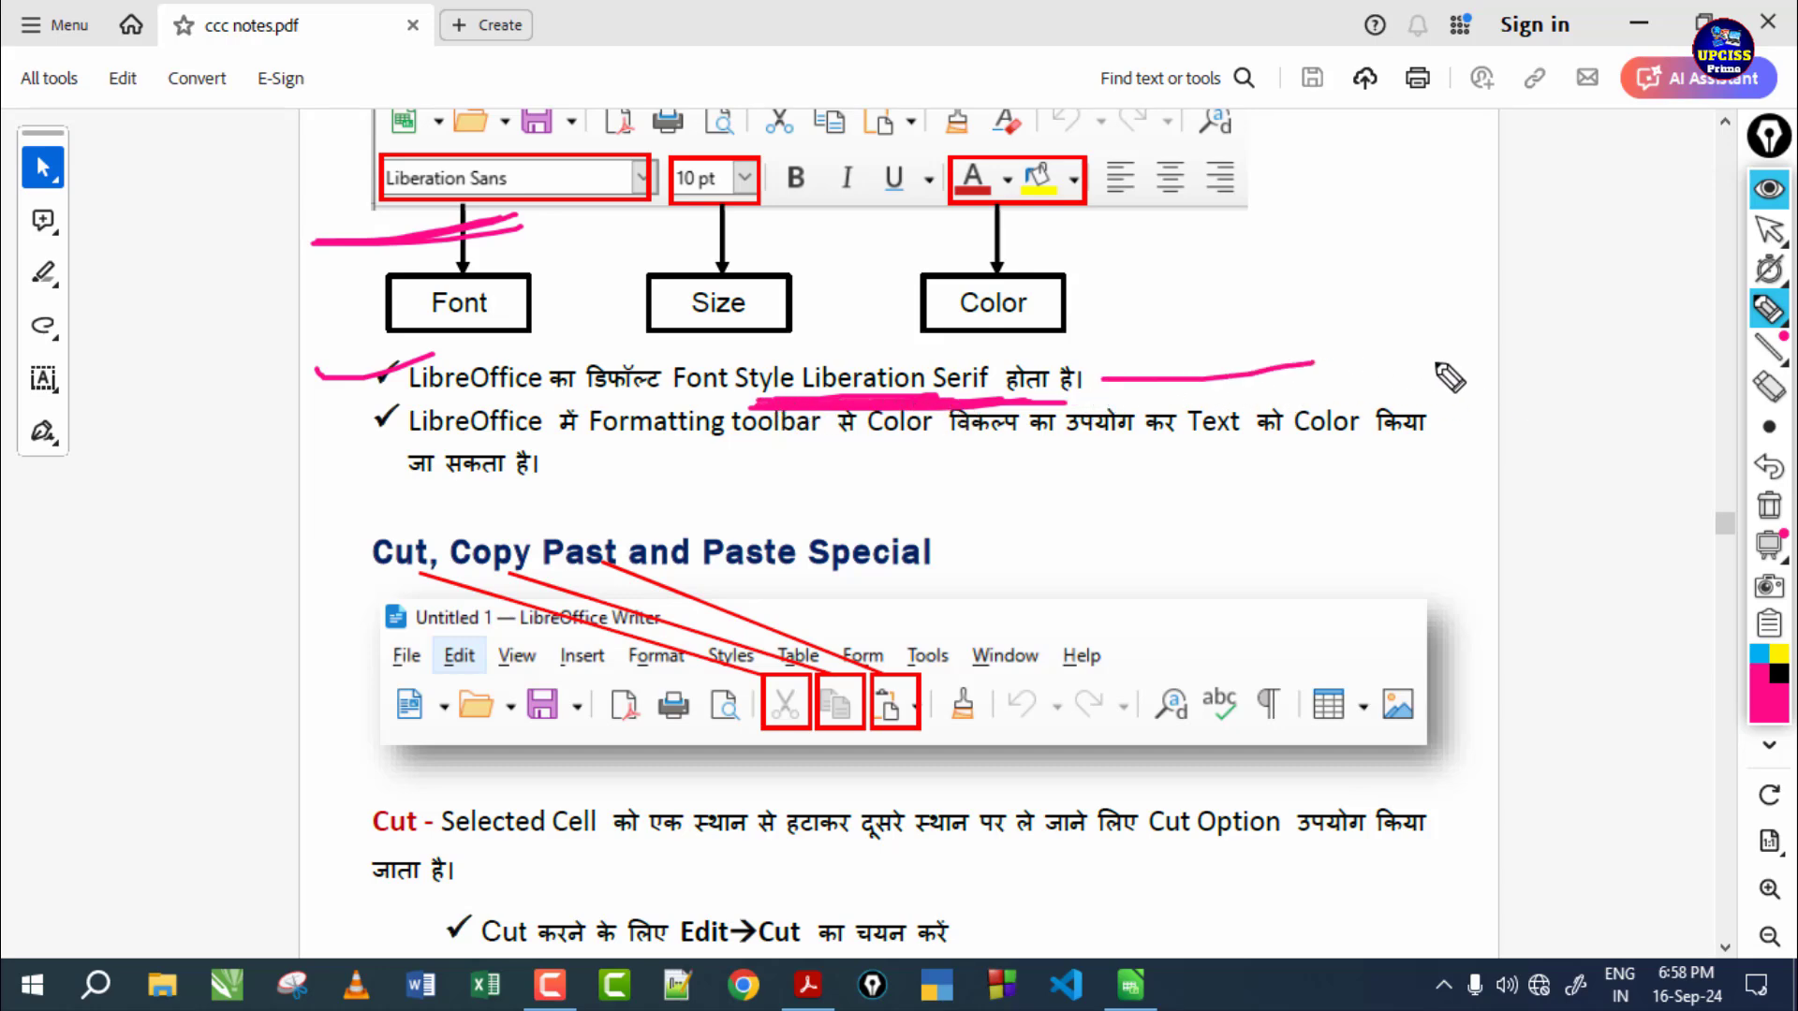
click(1768, 511)
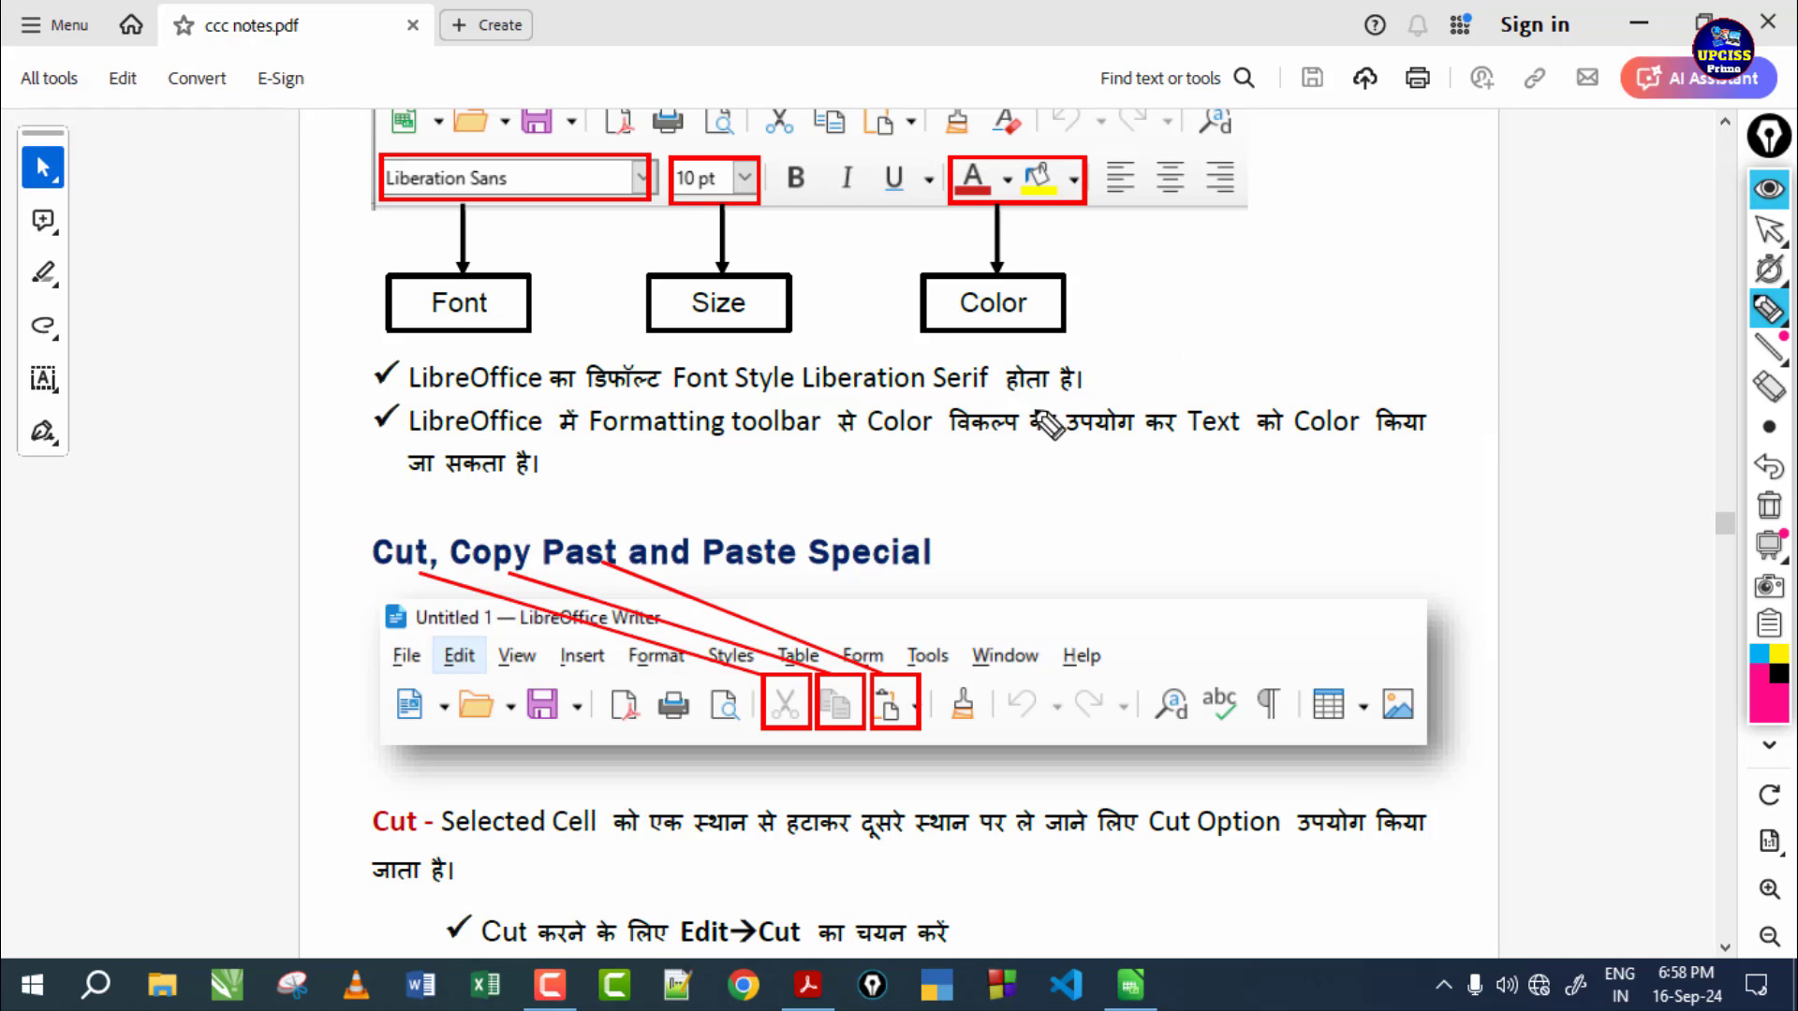
Step: Draw a short stroke beside the pictured Font control, then erase it and put the pen away
drag(301, 236, 363, 218)
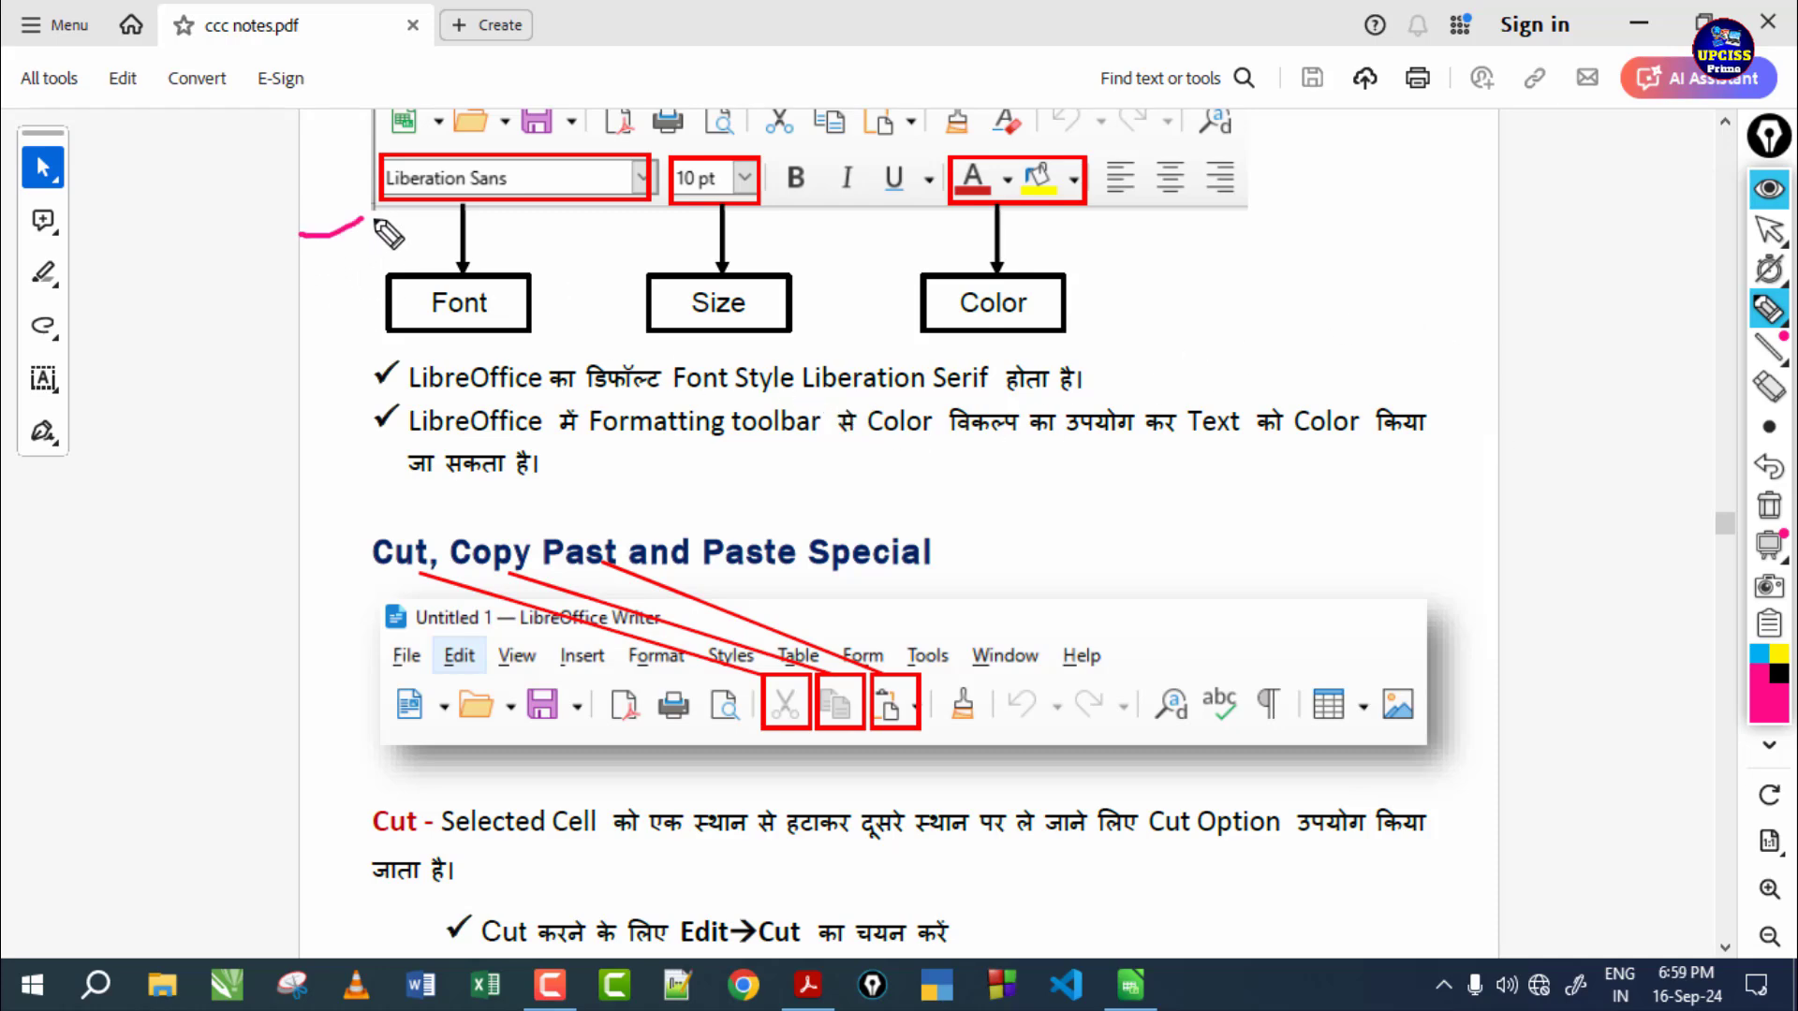
click(1766, 509)
click(1769, 227)
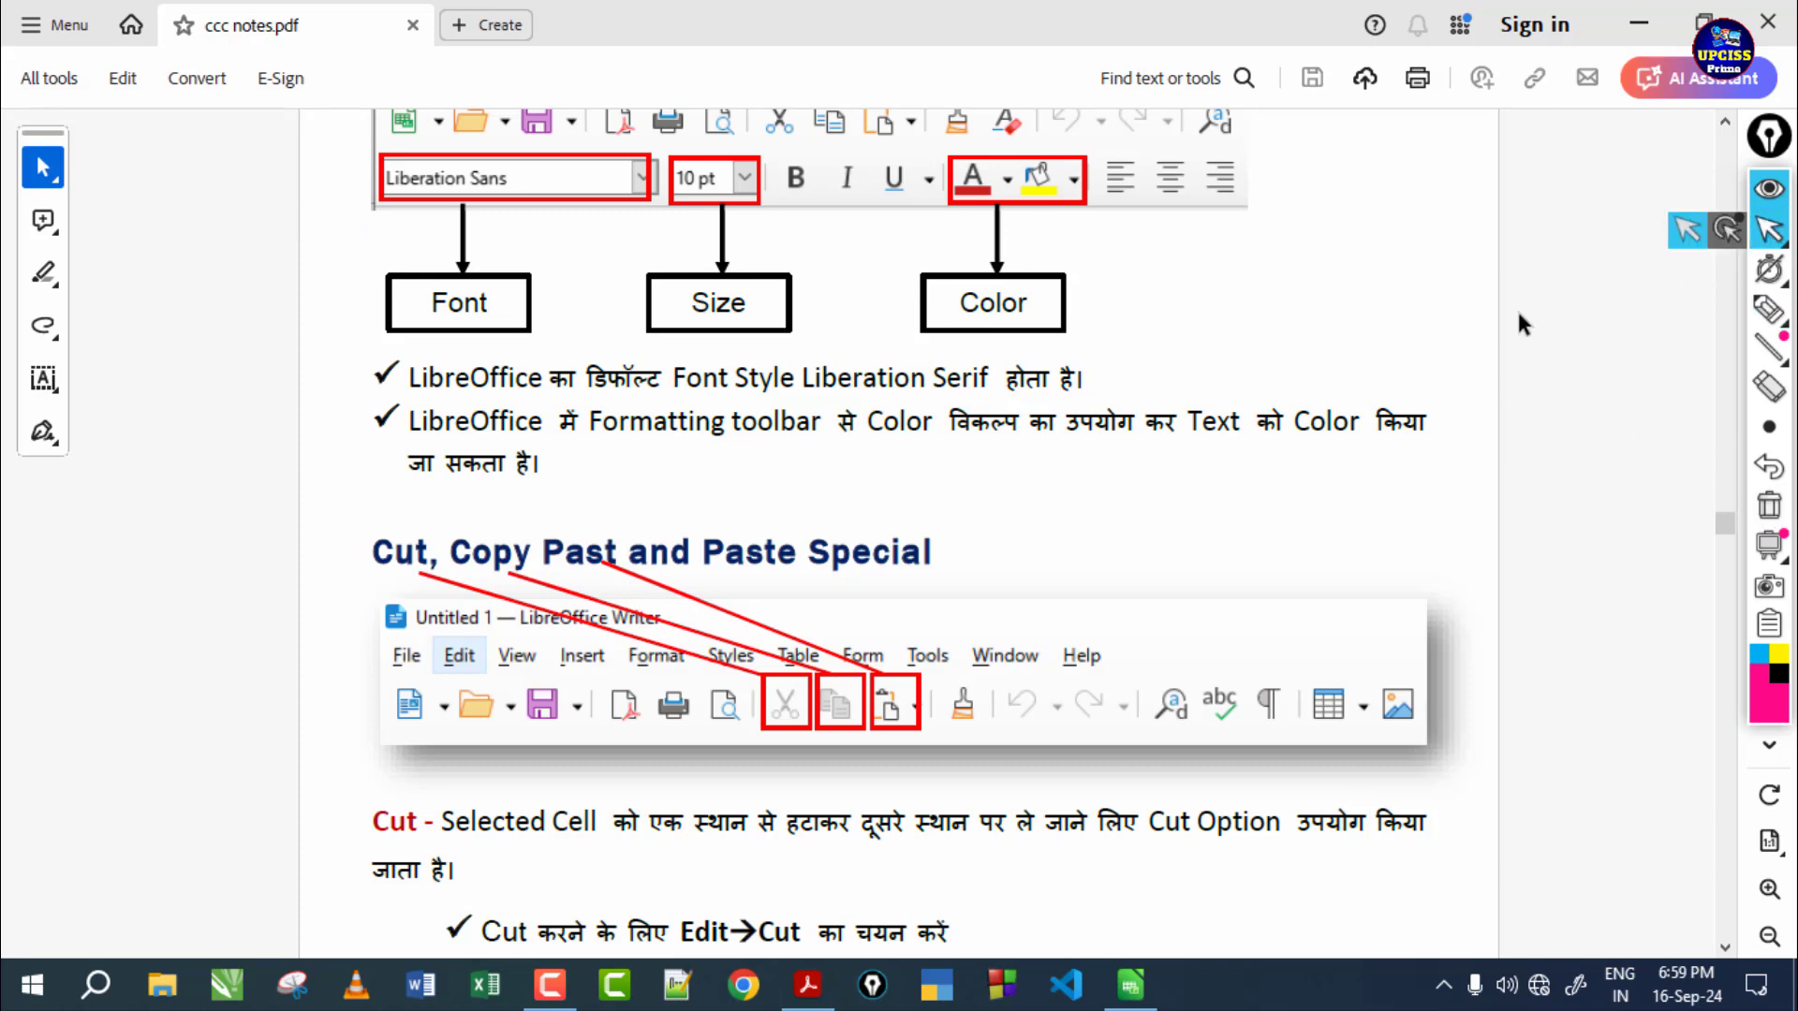
Step: Underline "Paste Special" in the Cut, Copy and Paste heading of the notes with the pen, then erase the mark
scroll(1260, 375, down, 5)
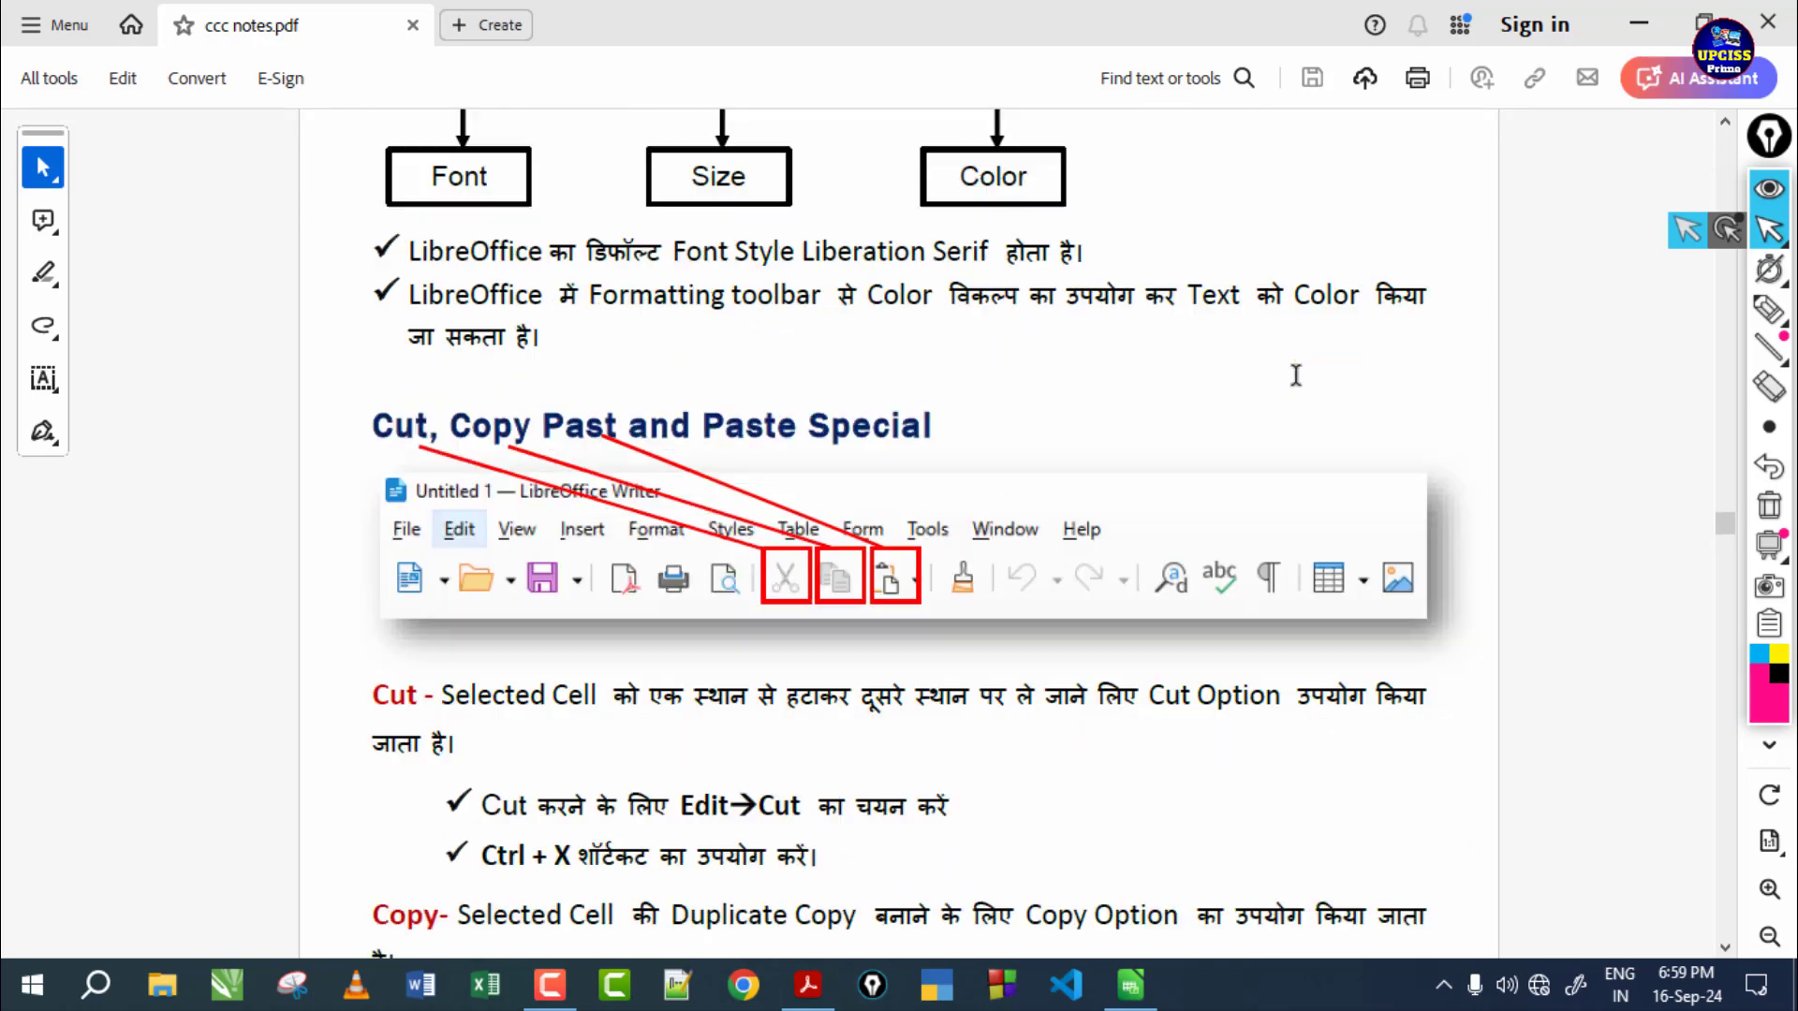
click(1769, 309)
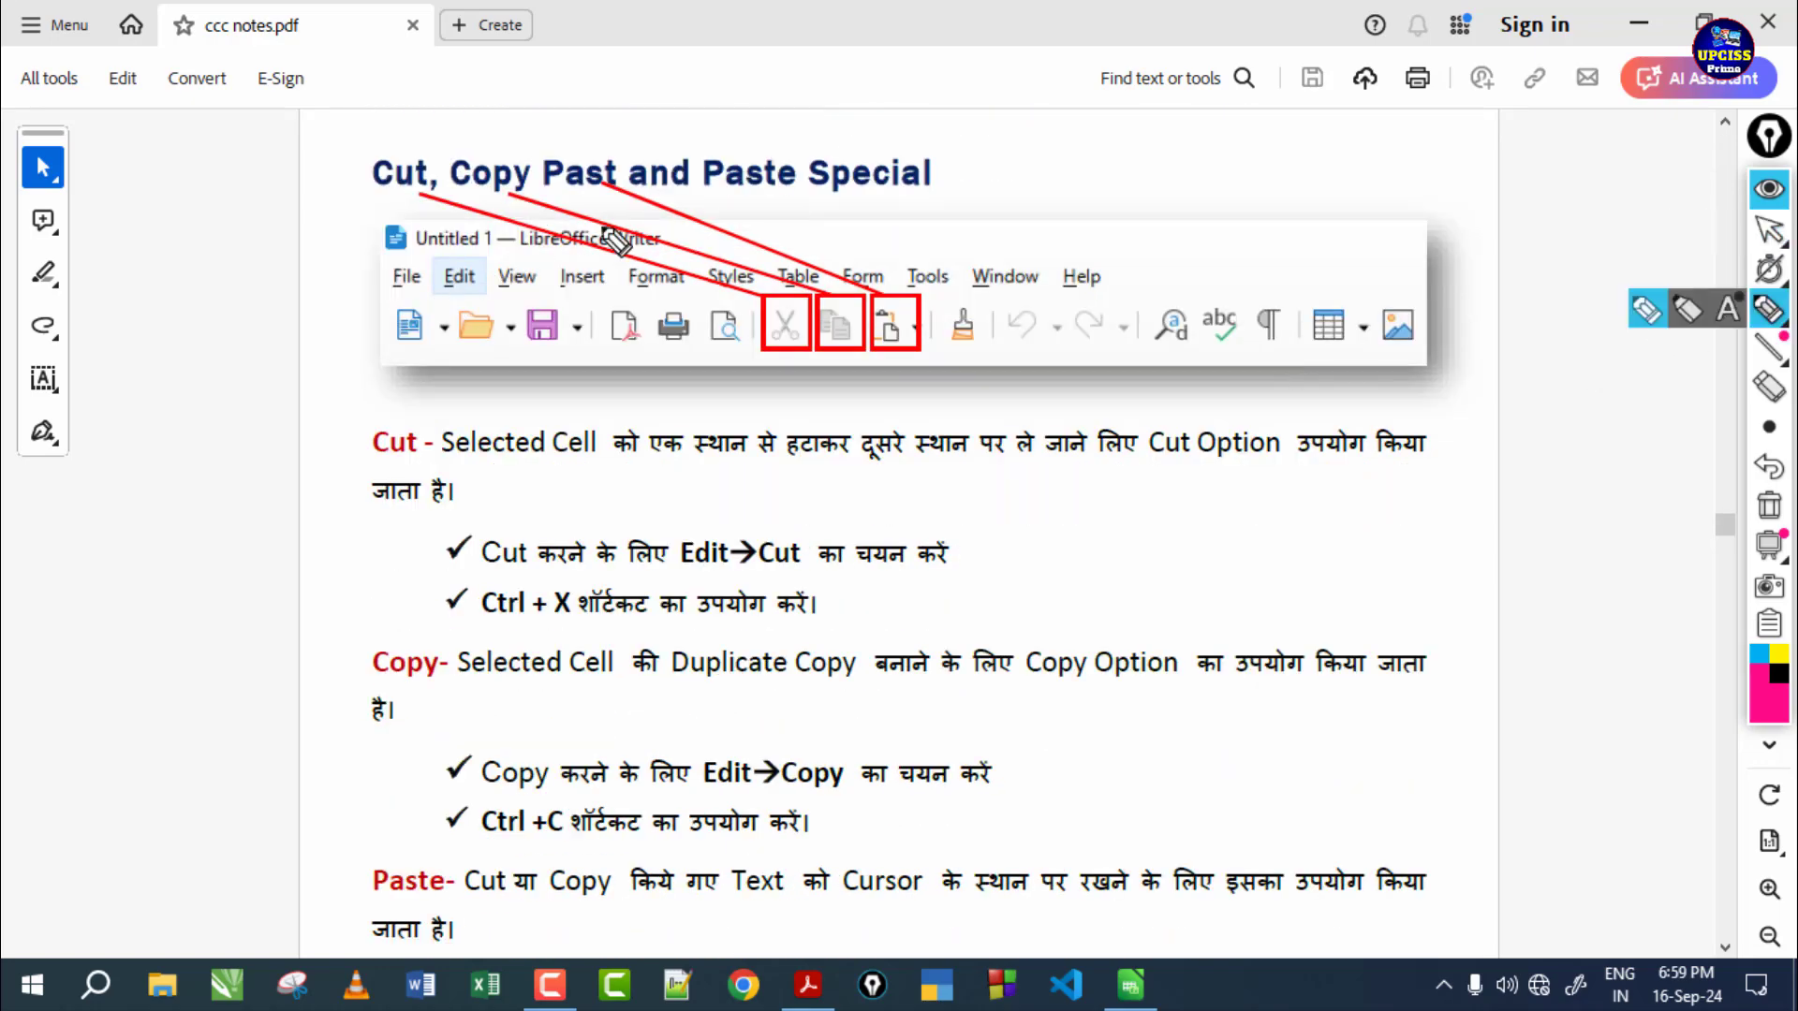
drag(666, 207, 936, 201)
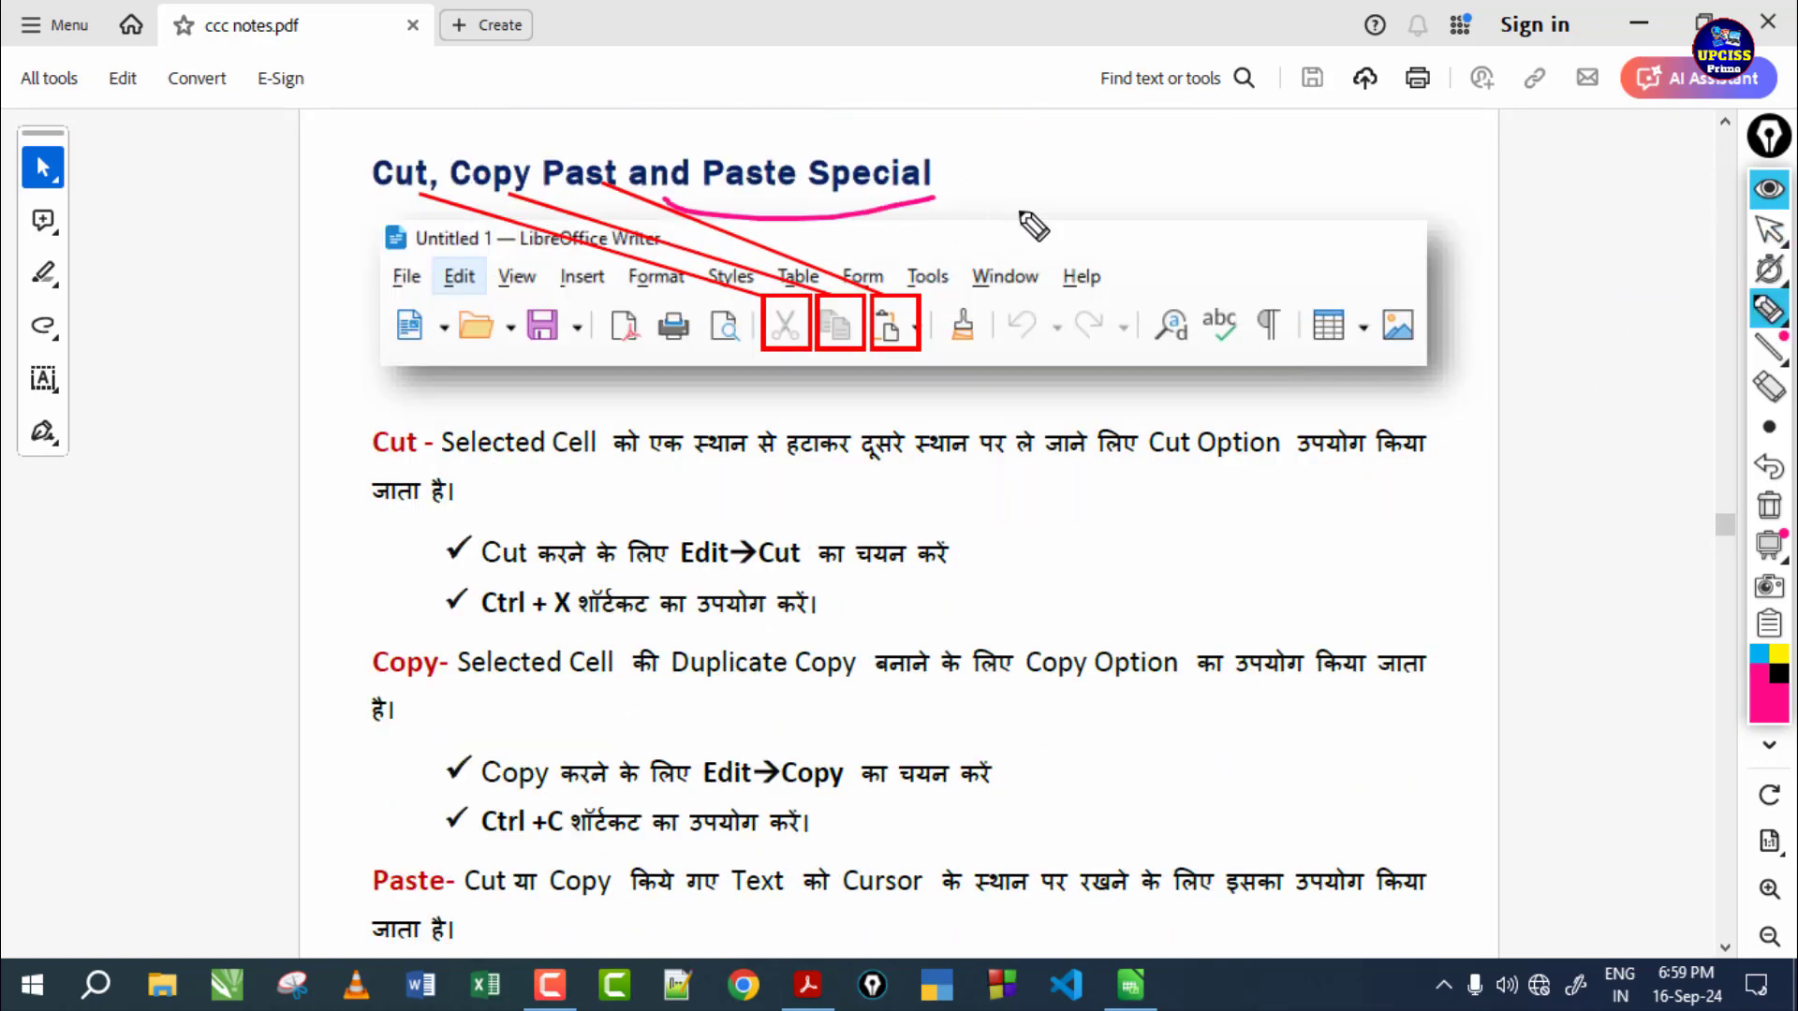
click(1769, 506)
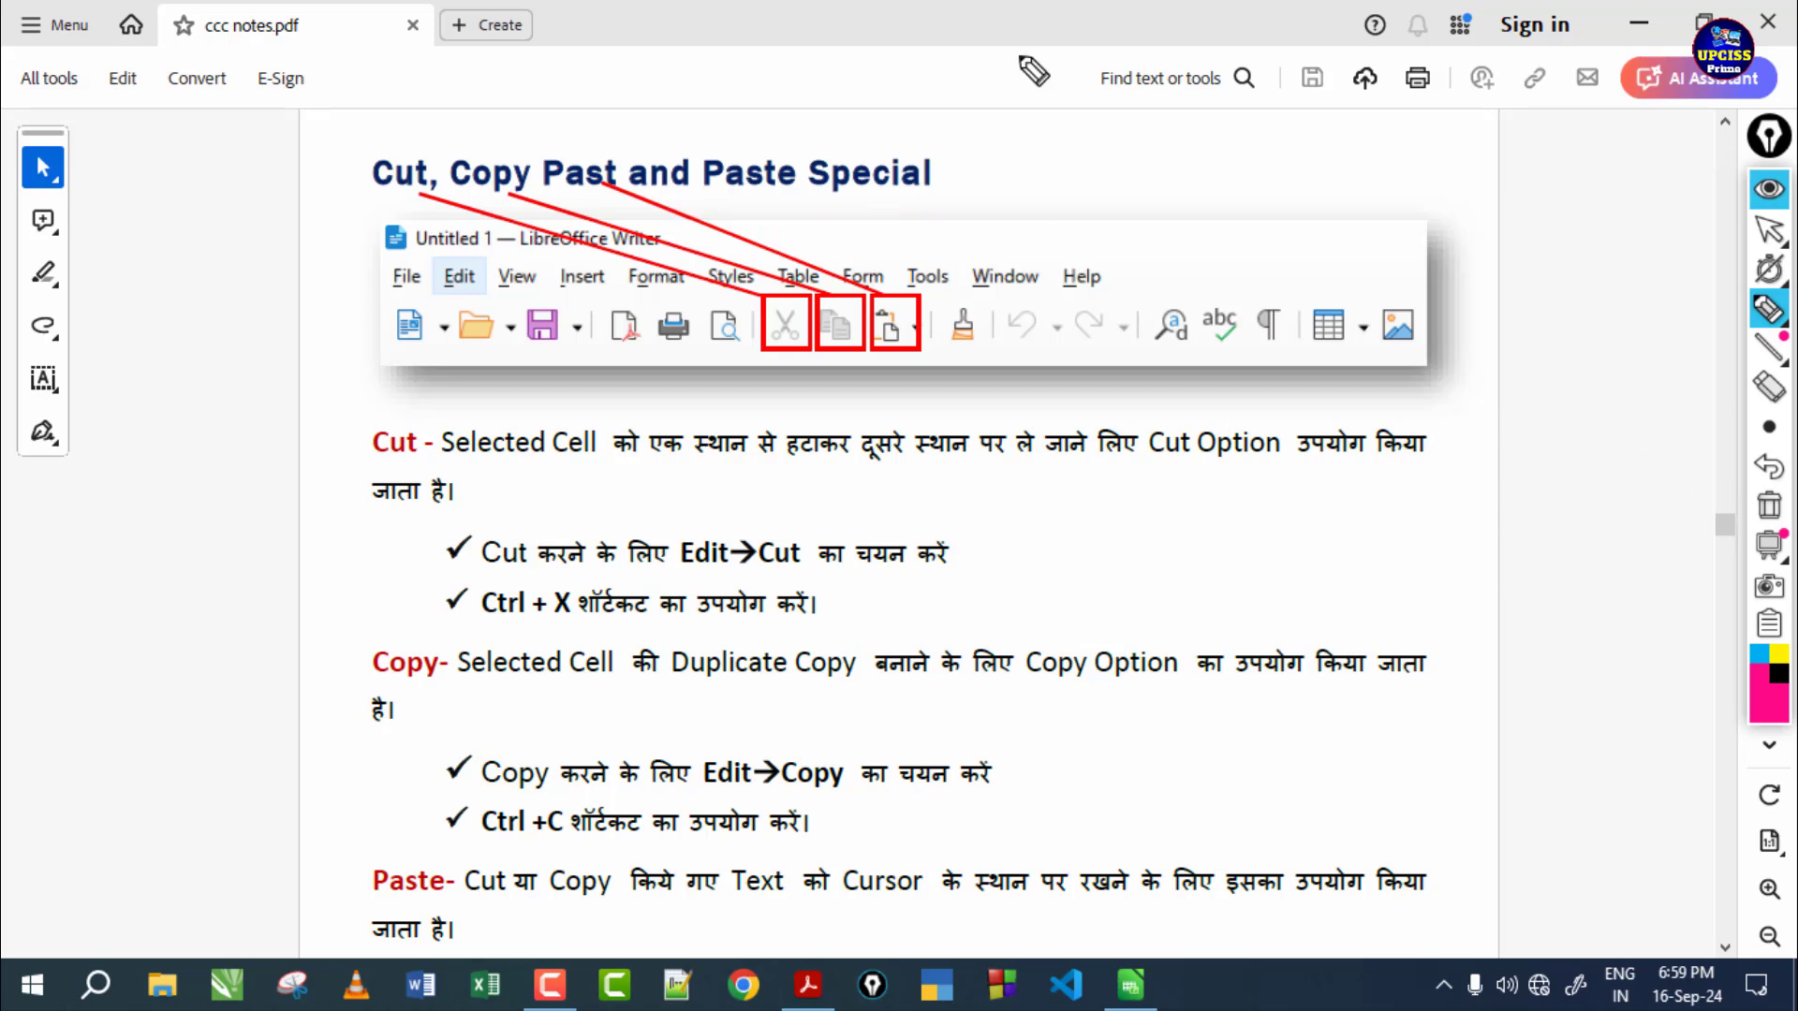
Step: Mark Cut and Copy in the section heading and draw a curve after its end, then erase the marks and put the pen away
drag(379, 153, 290, 165)
drag(497, 183, 540, 189)
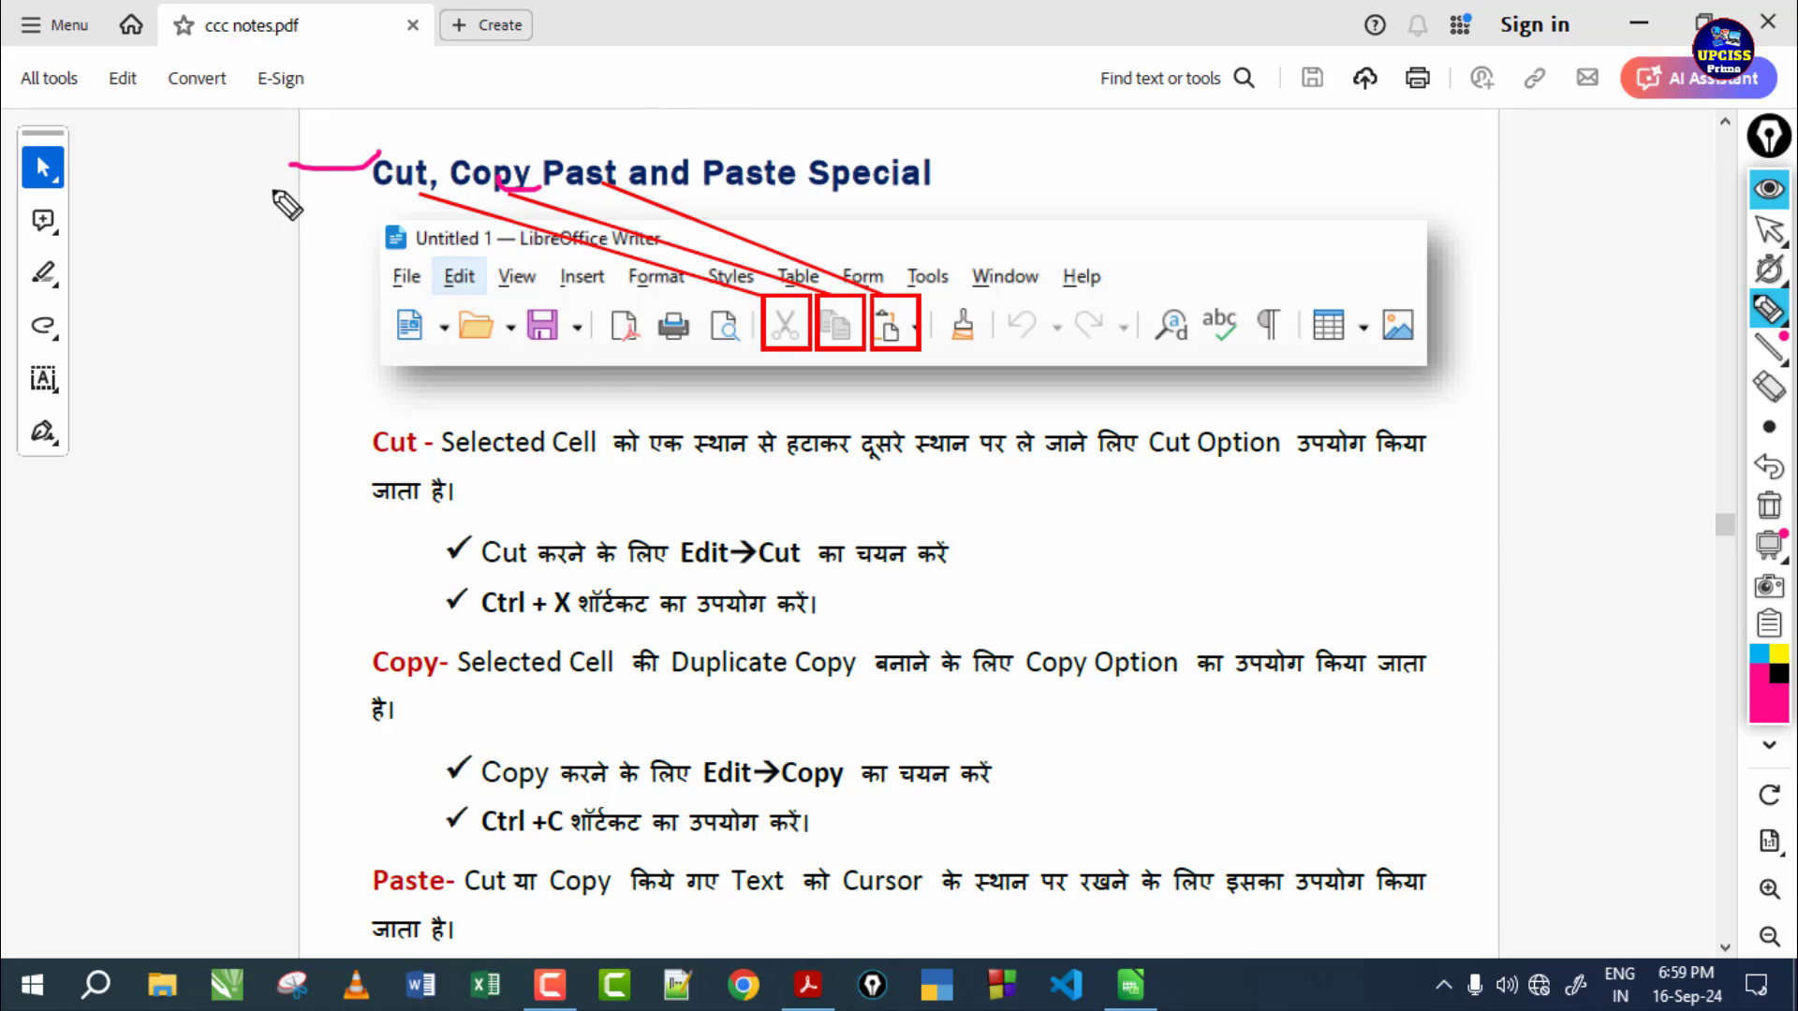
drag(272, 191, 346, 179)
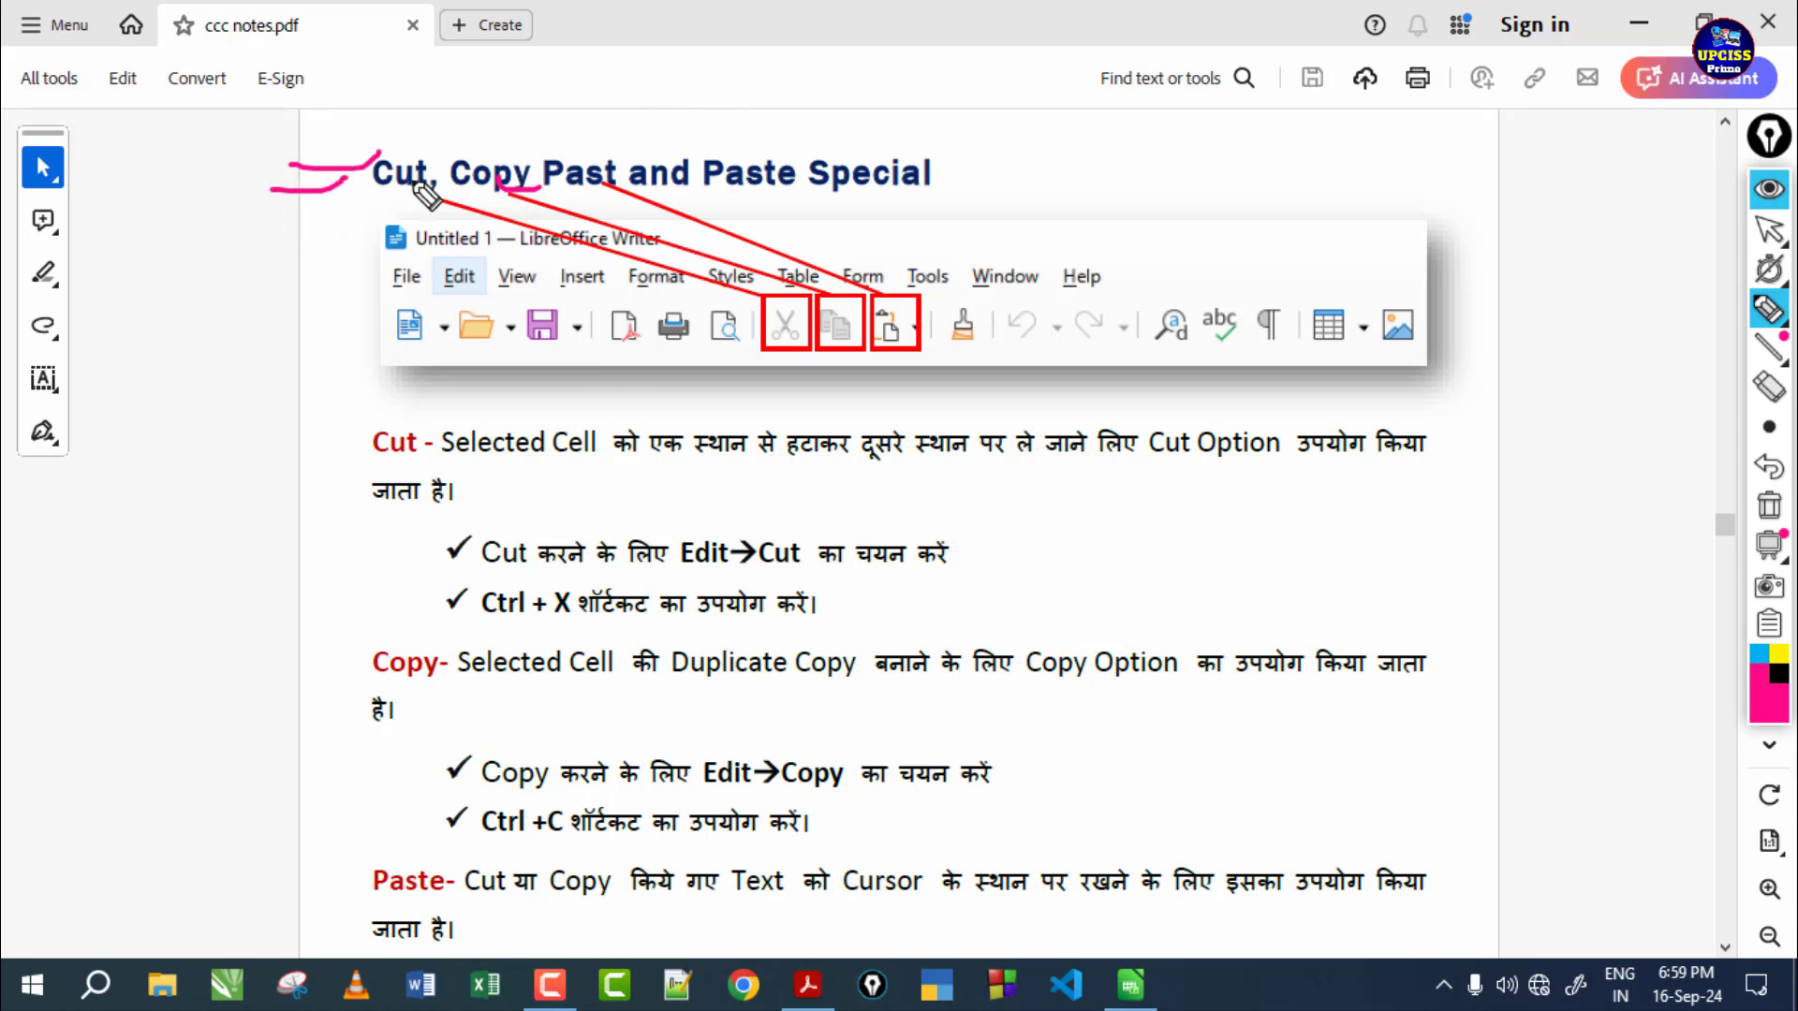
drag(227, 170, 476, 147)
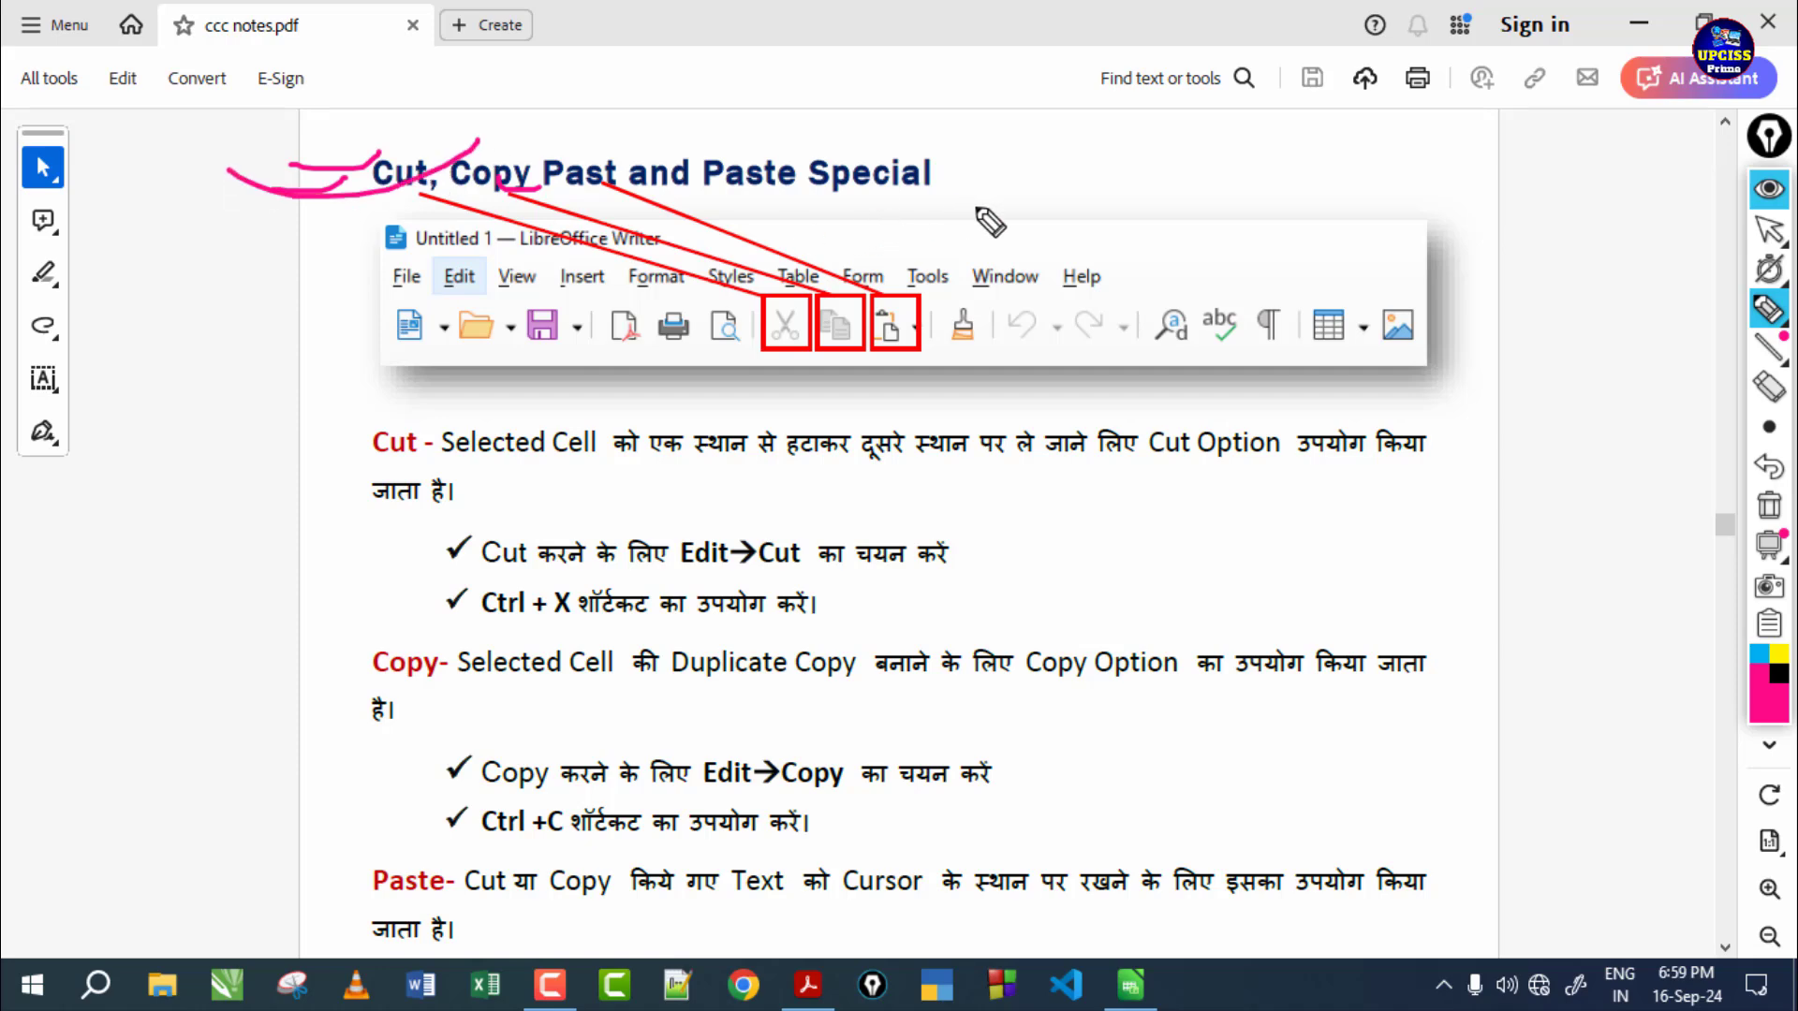
drag(1005, 176, 1218, 120)
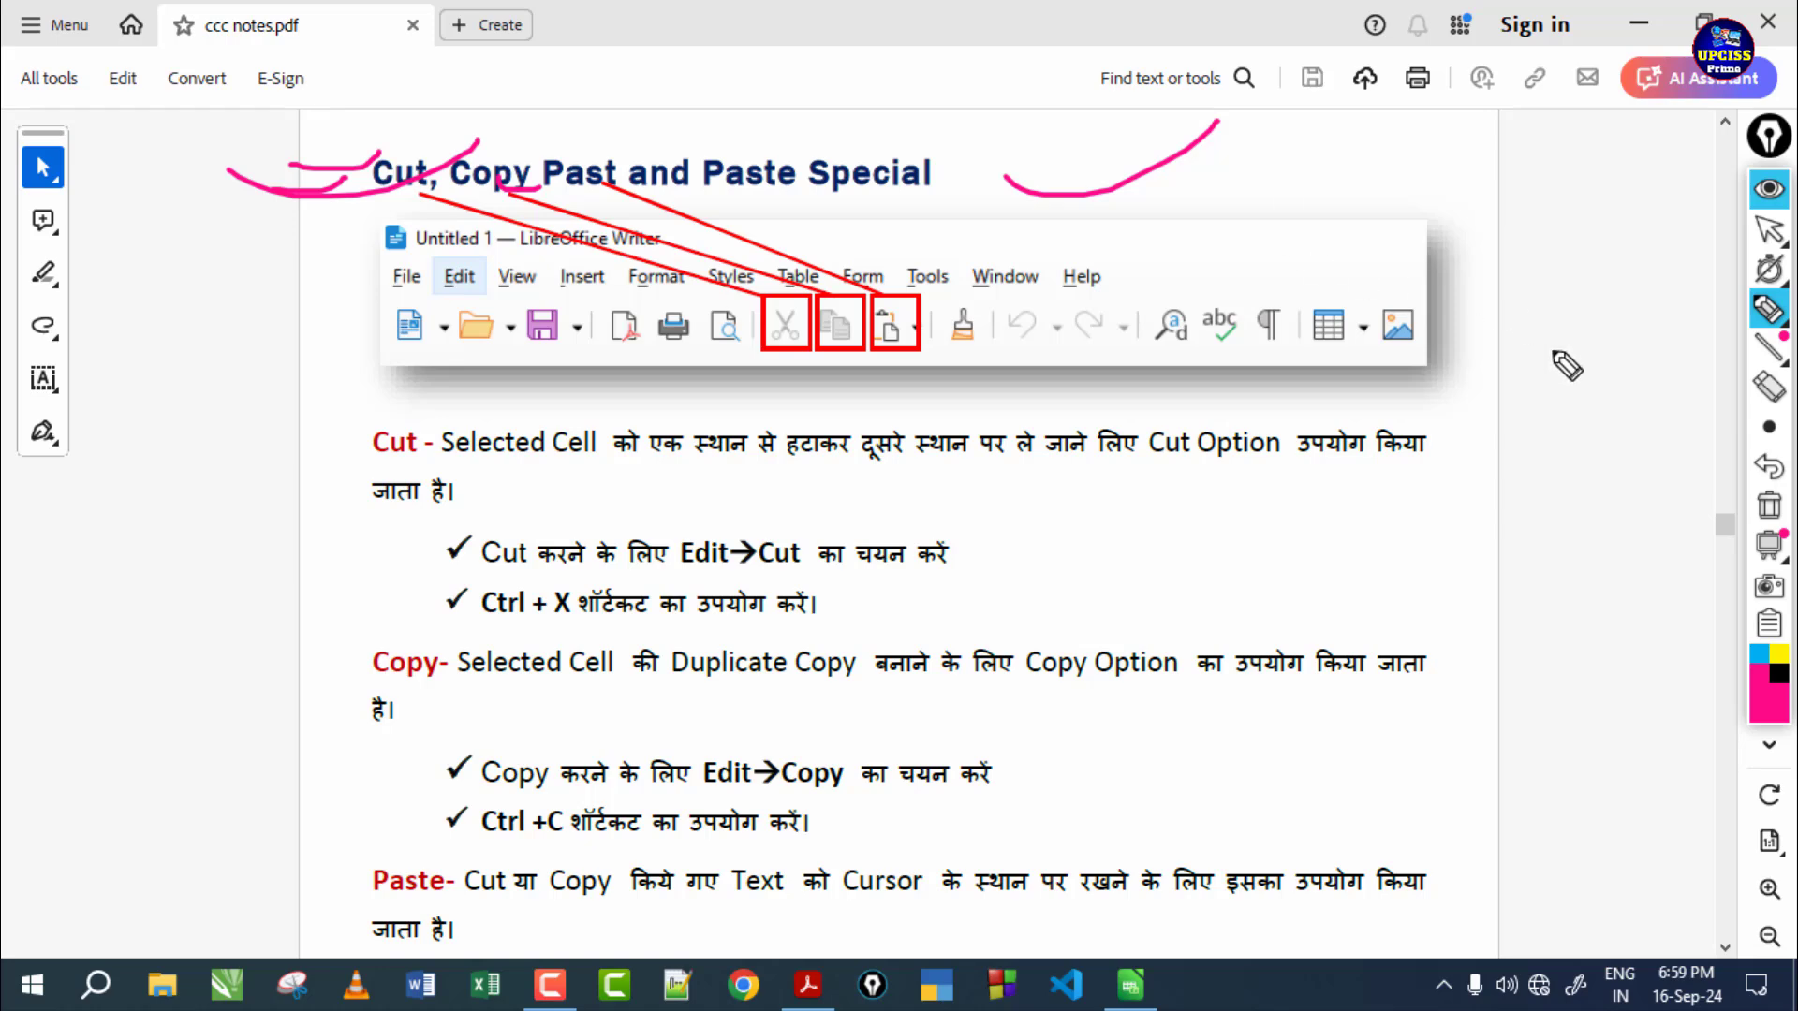
click(1771, 508)
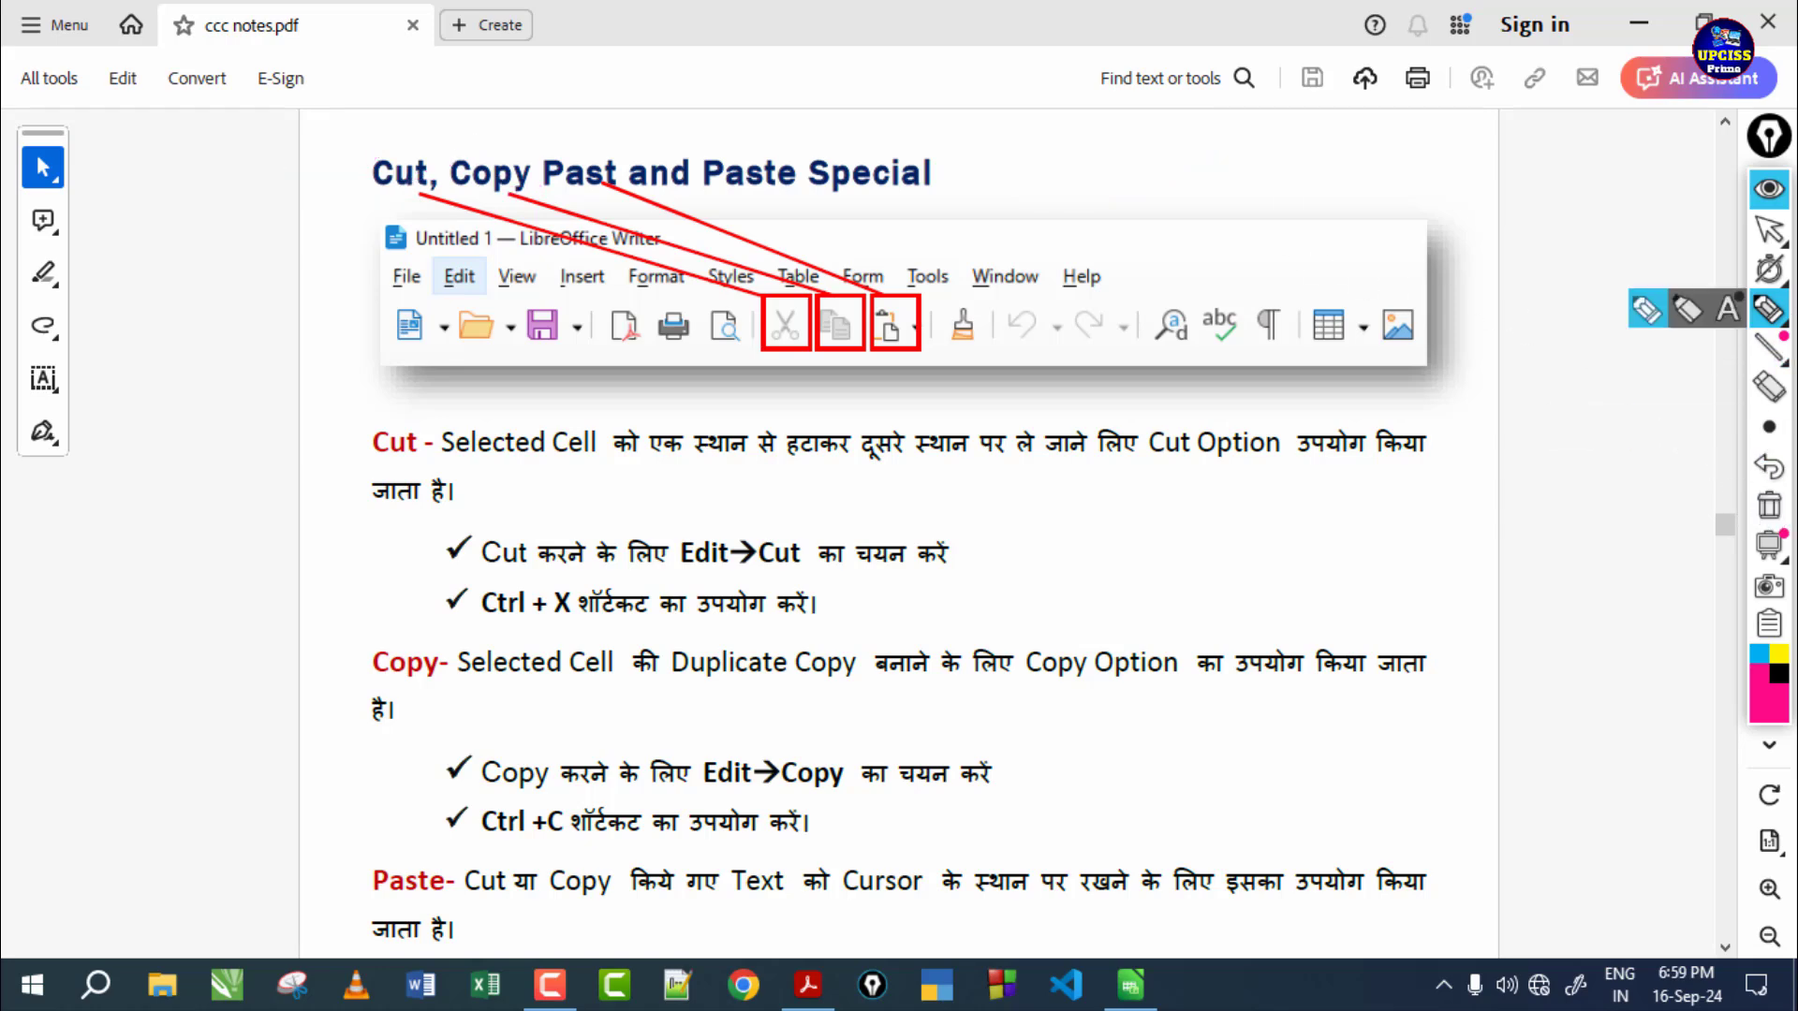
click(1769, 228)
Step: Mark the Cut definition with a stroke beside it and underline "Selected Cell" and the words about moving it elsewhere, then erase the marks
scroll(1097, 190, down, 2)
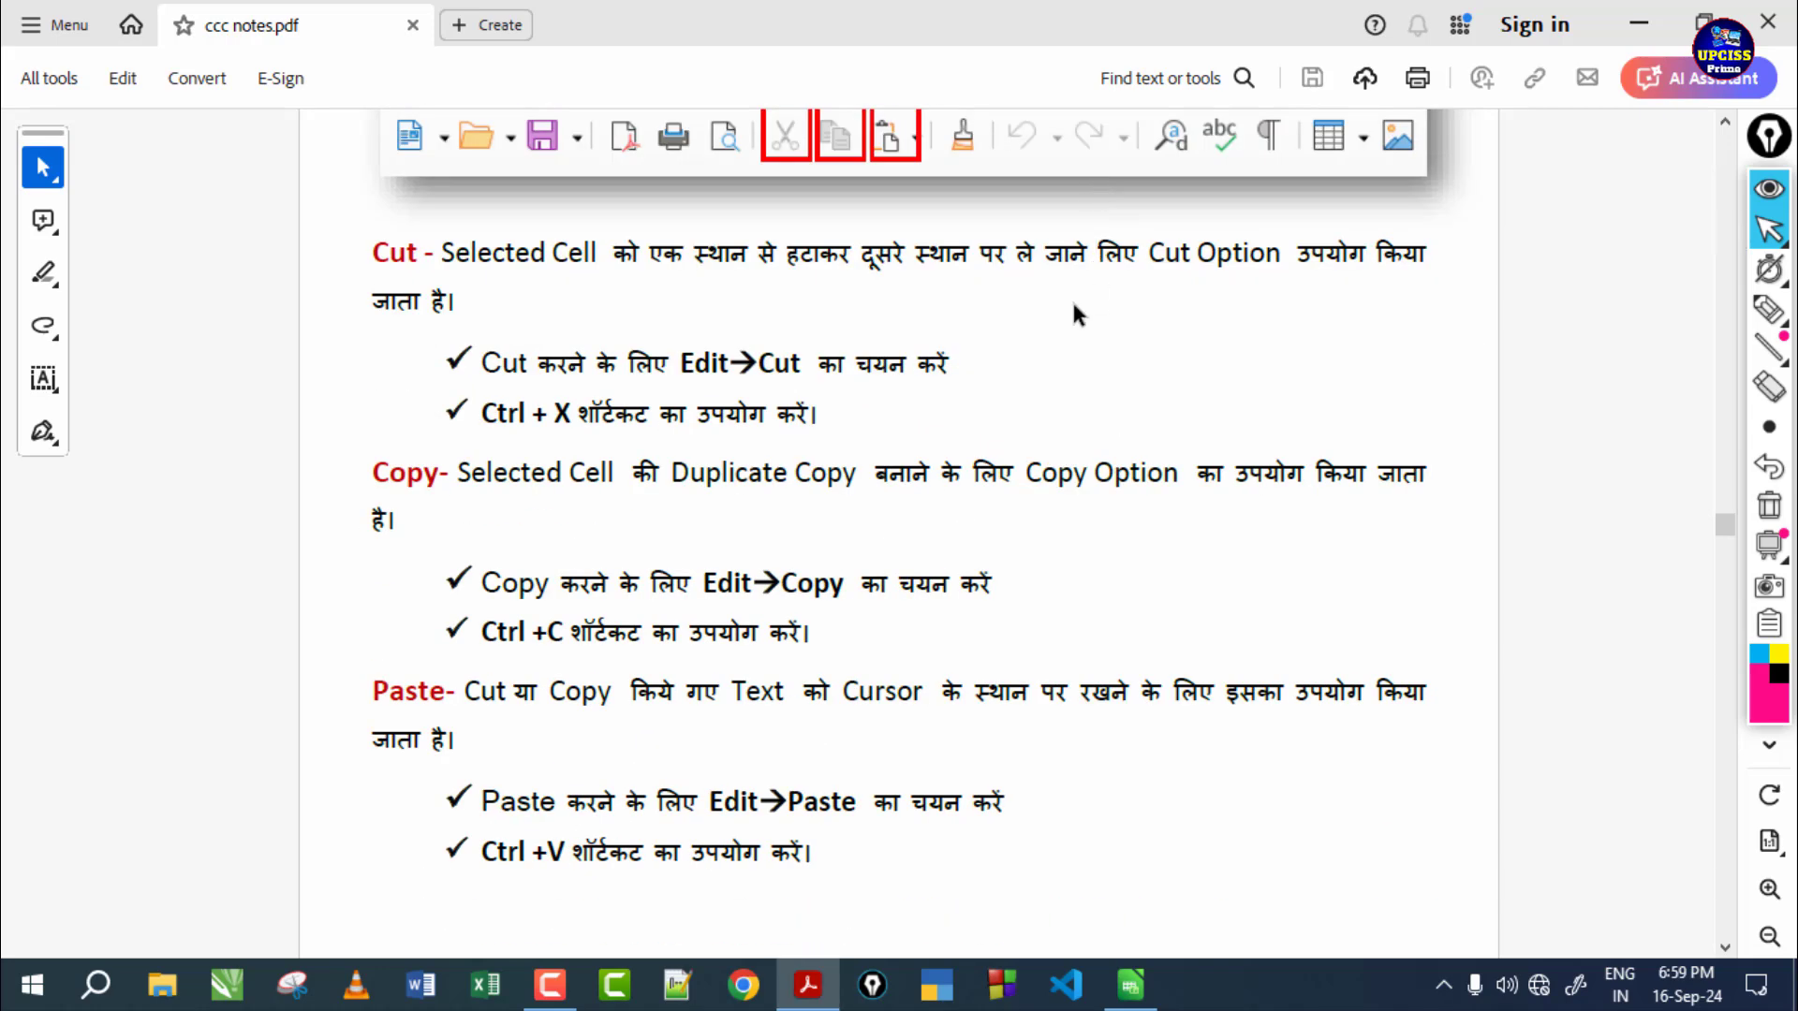
click(1742, 316)
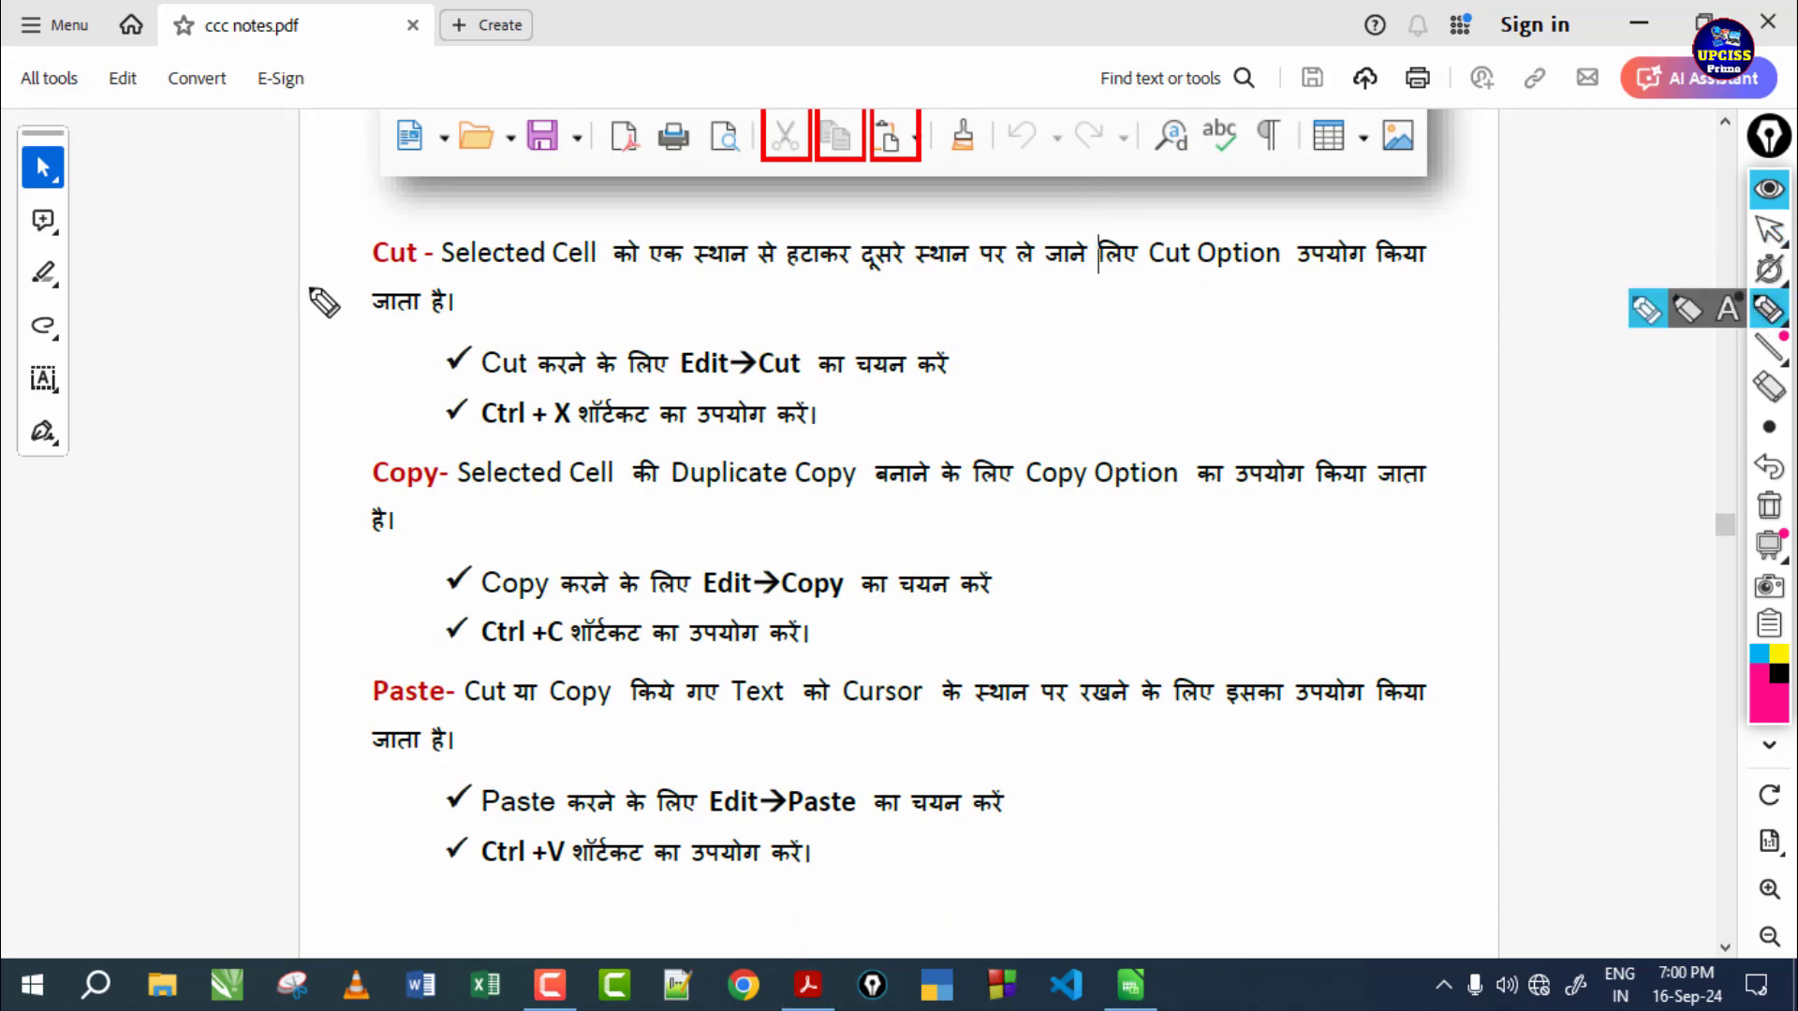
mouse_move(297, 265)
mouse_down()
mouse_move(373, 246)
mouse_move(354, 271)
mouse_up()
click(1759, 505)
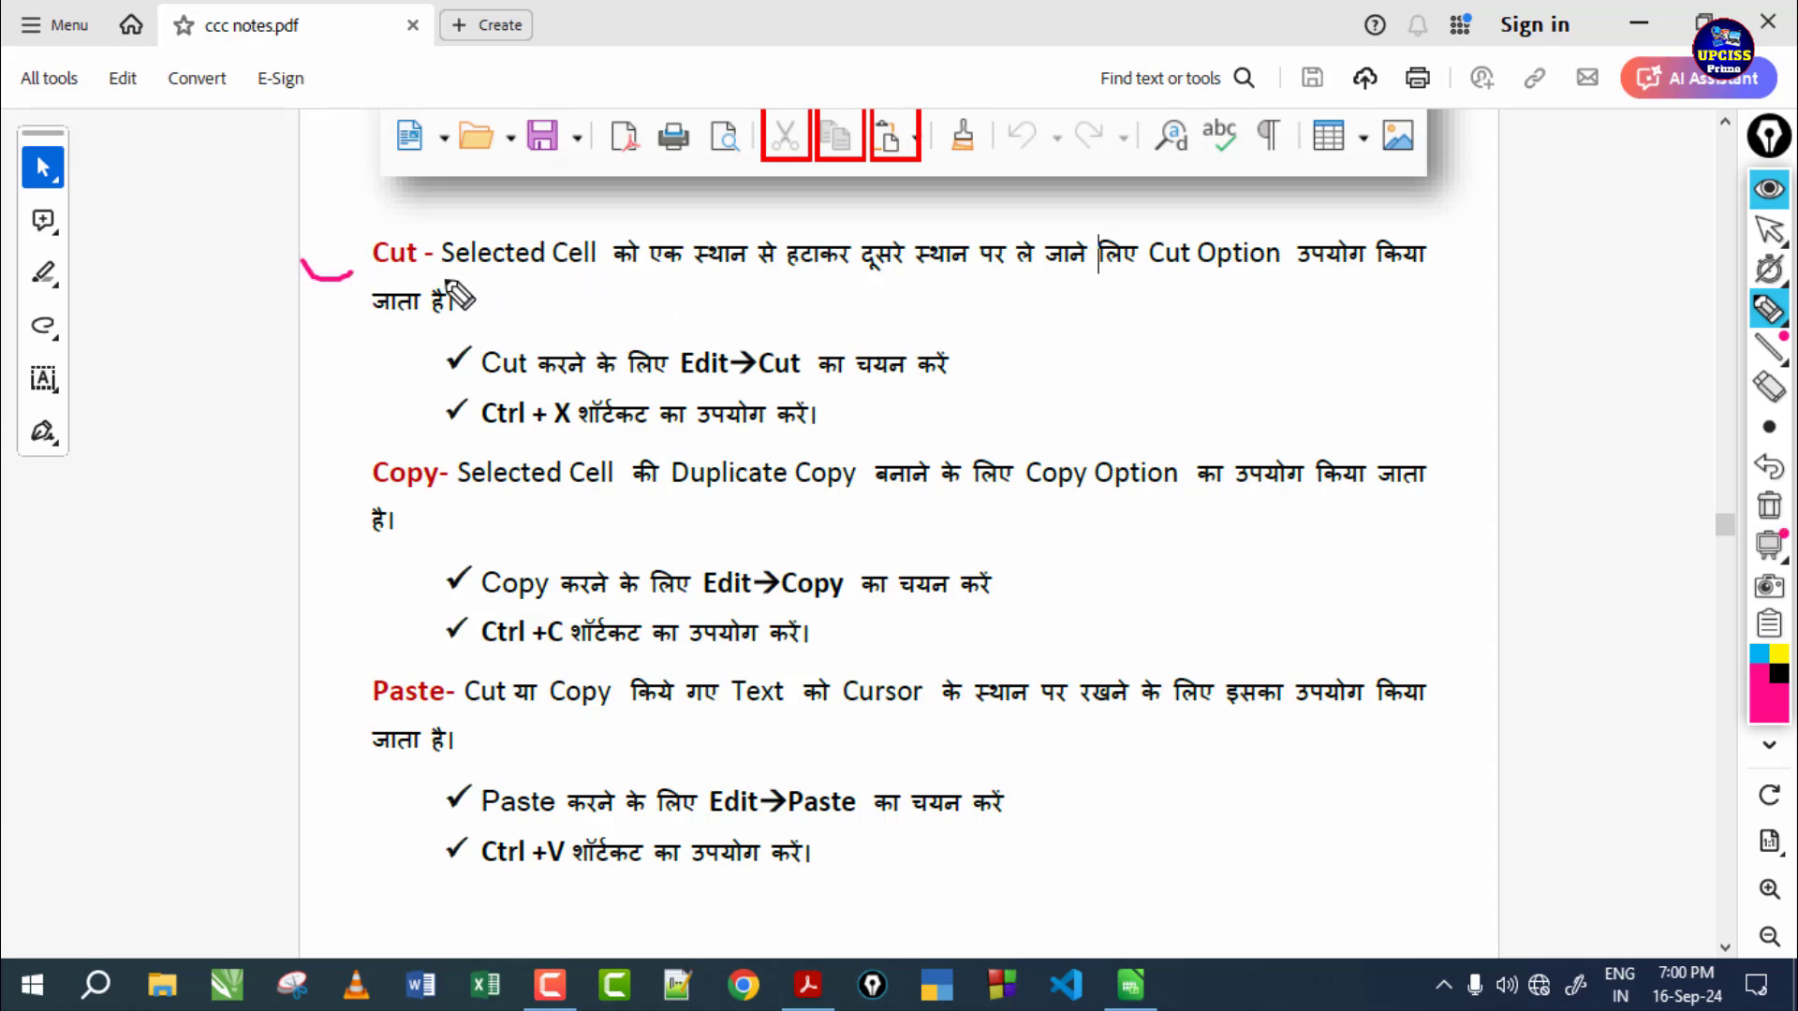
drag(445, 279, 997, 282)
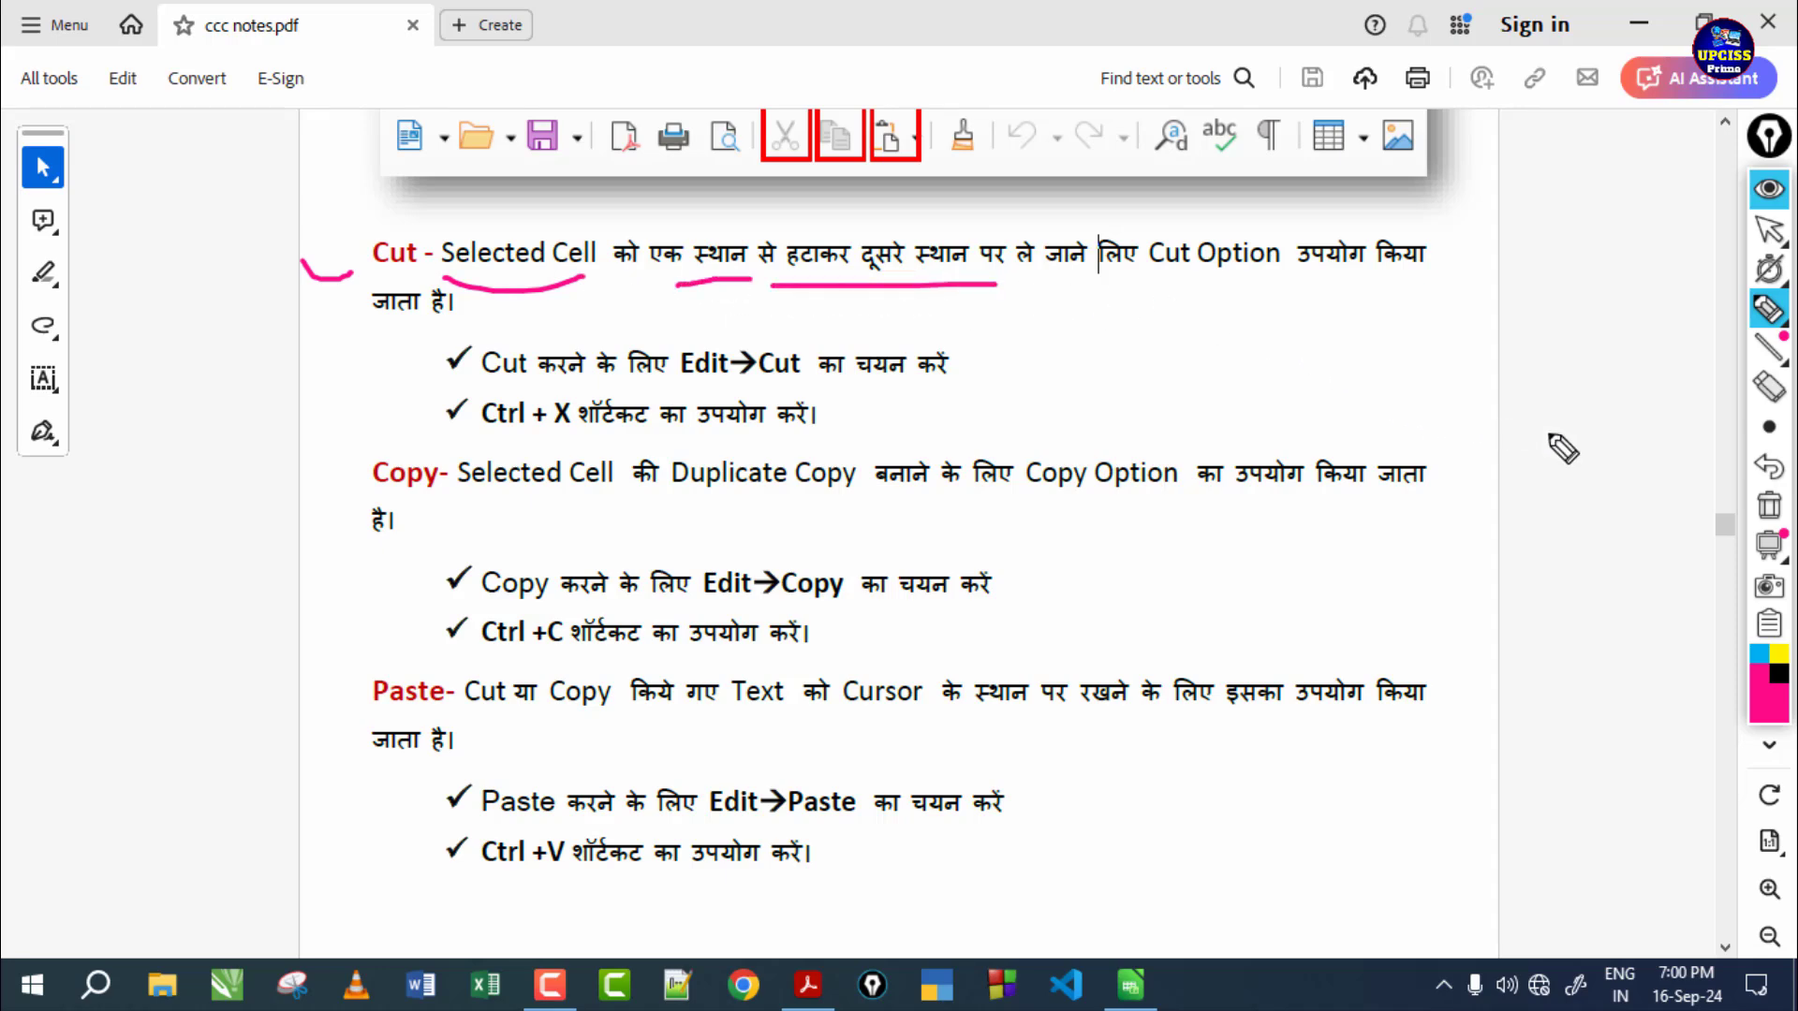
click(1767, 507)
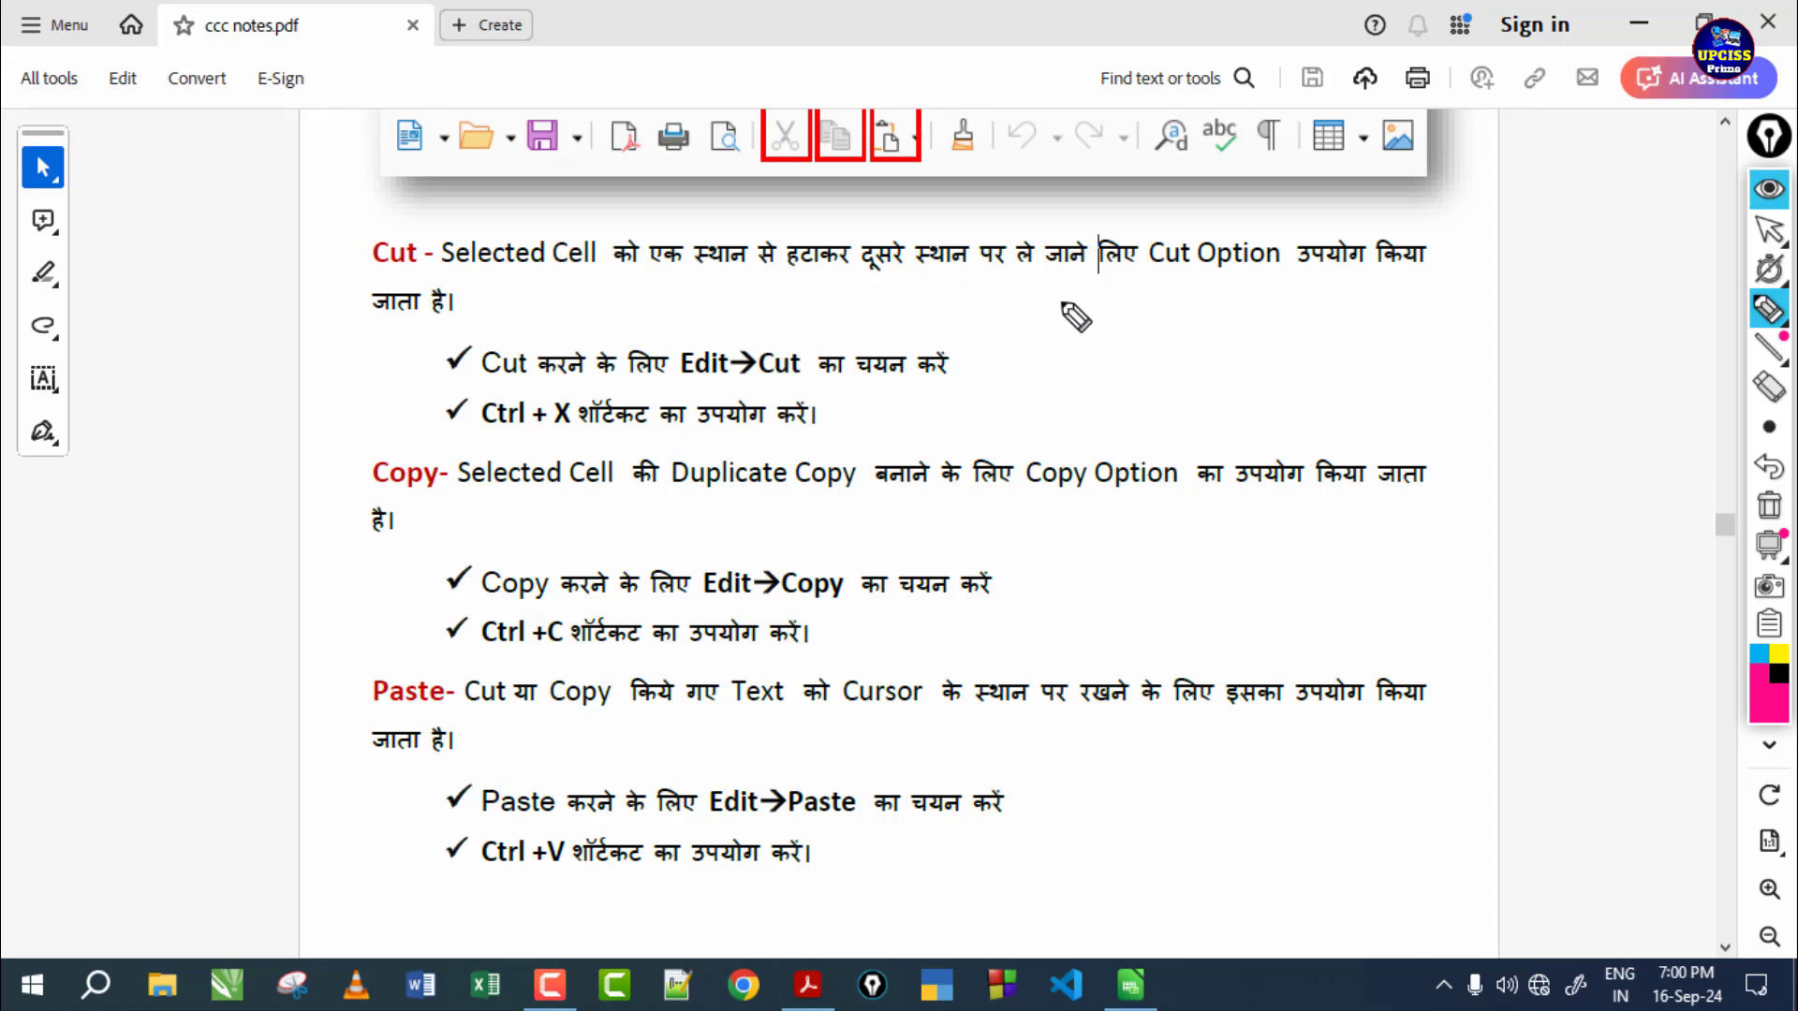
Step: Sketch moving a cell with an arrow and circle below the Cut definition, erase it, then draw an arrow and bracket and erase those
drag(1059, 302, 1162, 386)
mouse_move(1217, 330)
mouse_down()
mouse_move(1224, 375)
mouse_move(1394, 377)
mouse_move(1378, 380)
mouse_up()
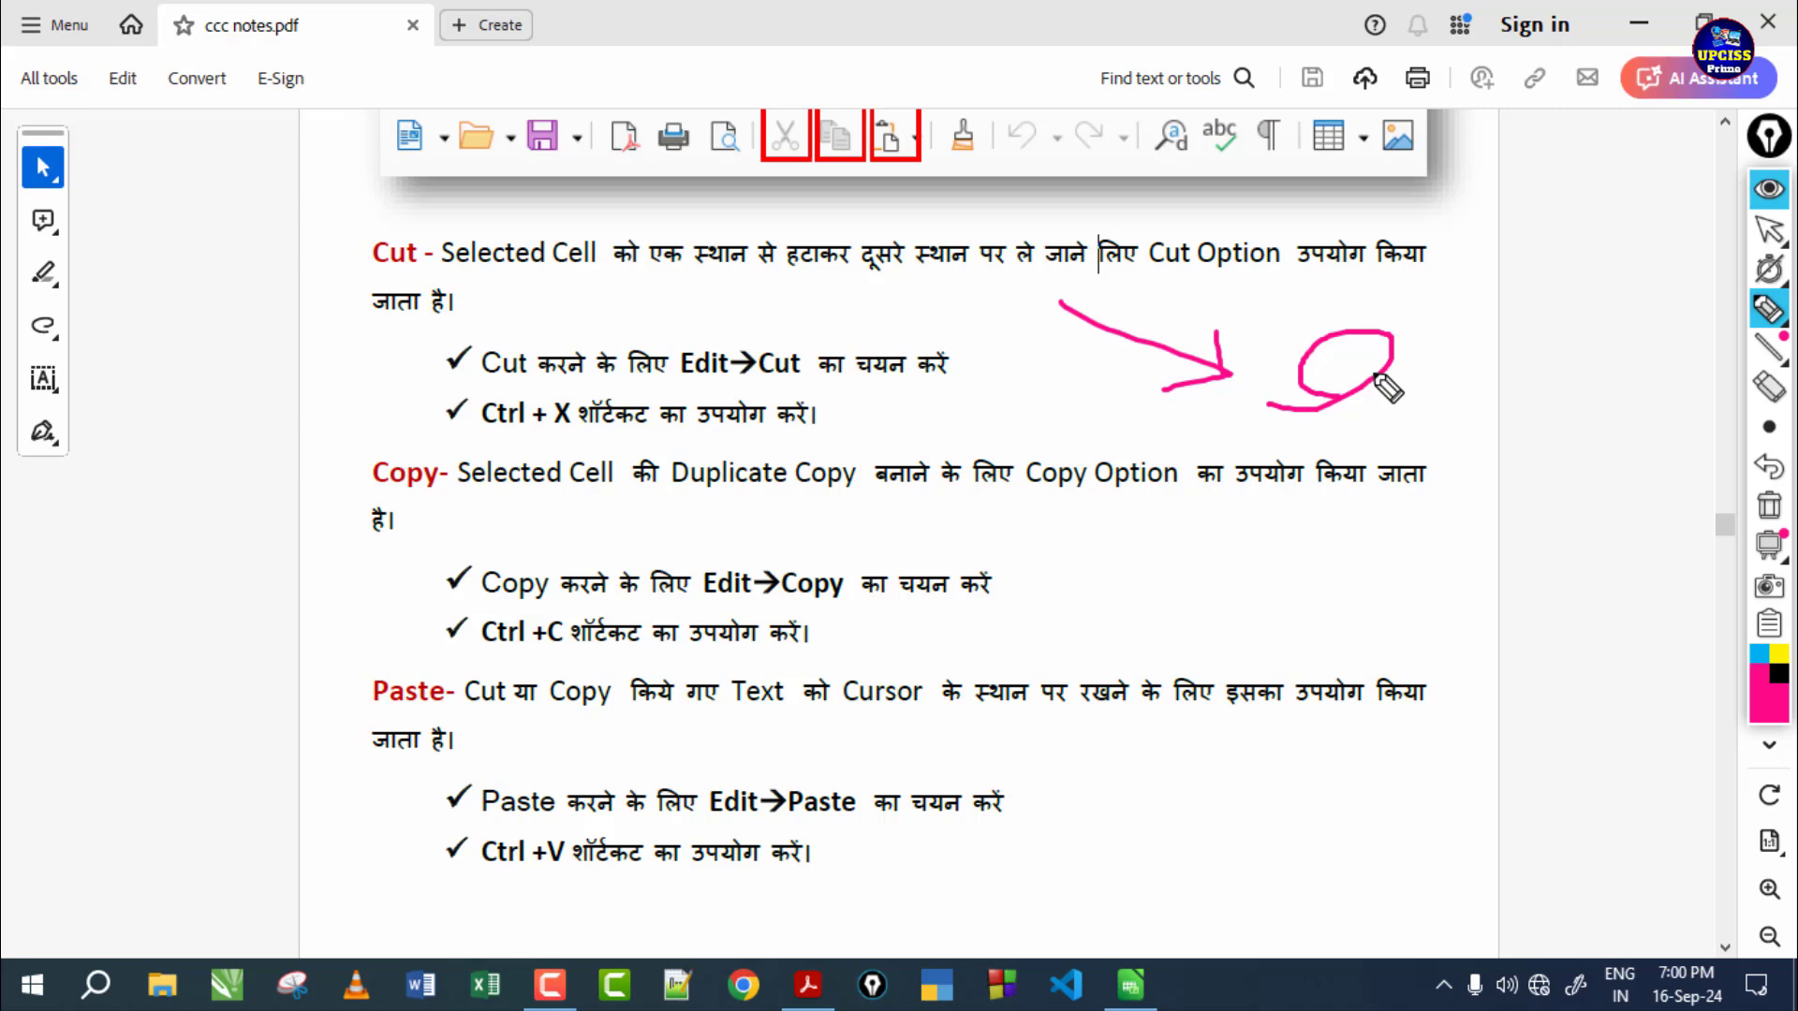
click(1769, 507)
mouse_move(592, 225)
mouse_down()
mouse_move(690, 281)
mouse_move(674, 292)
mouse_move(1272, 343)
mouse_up()
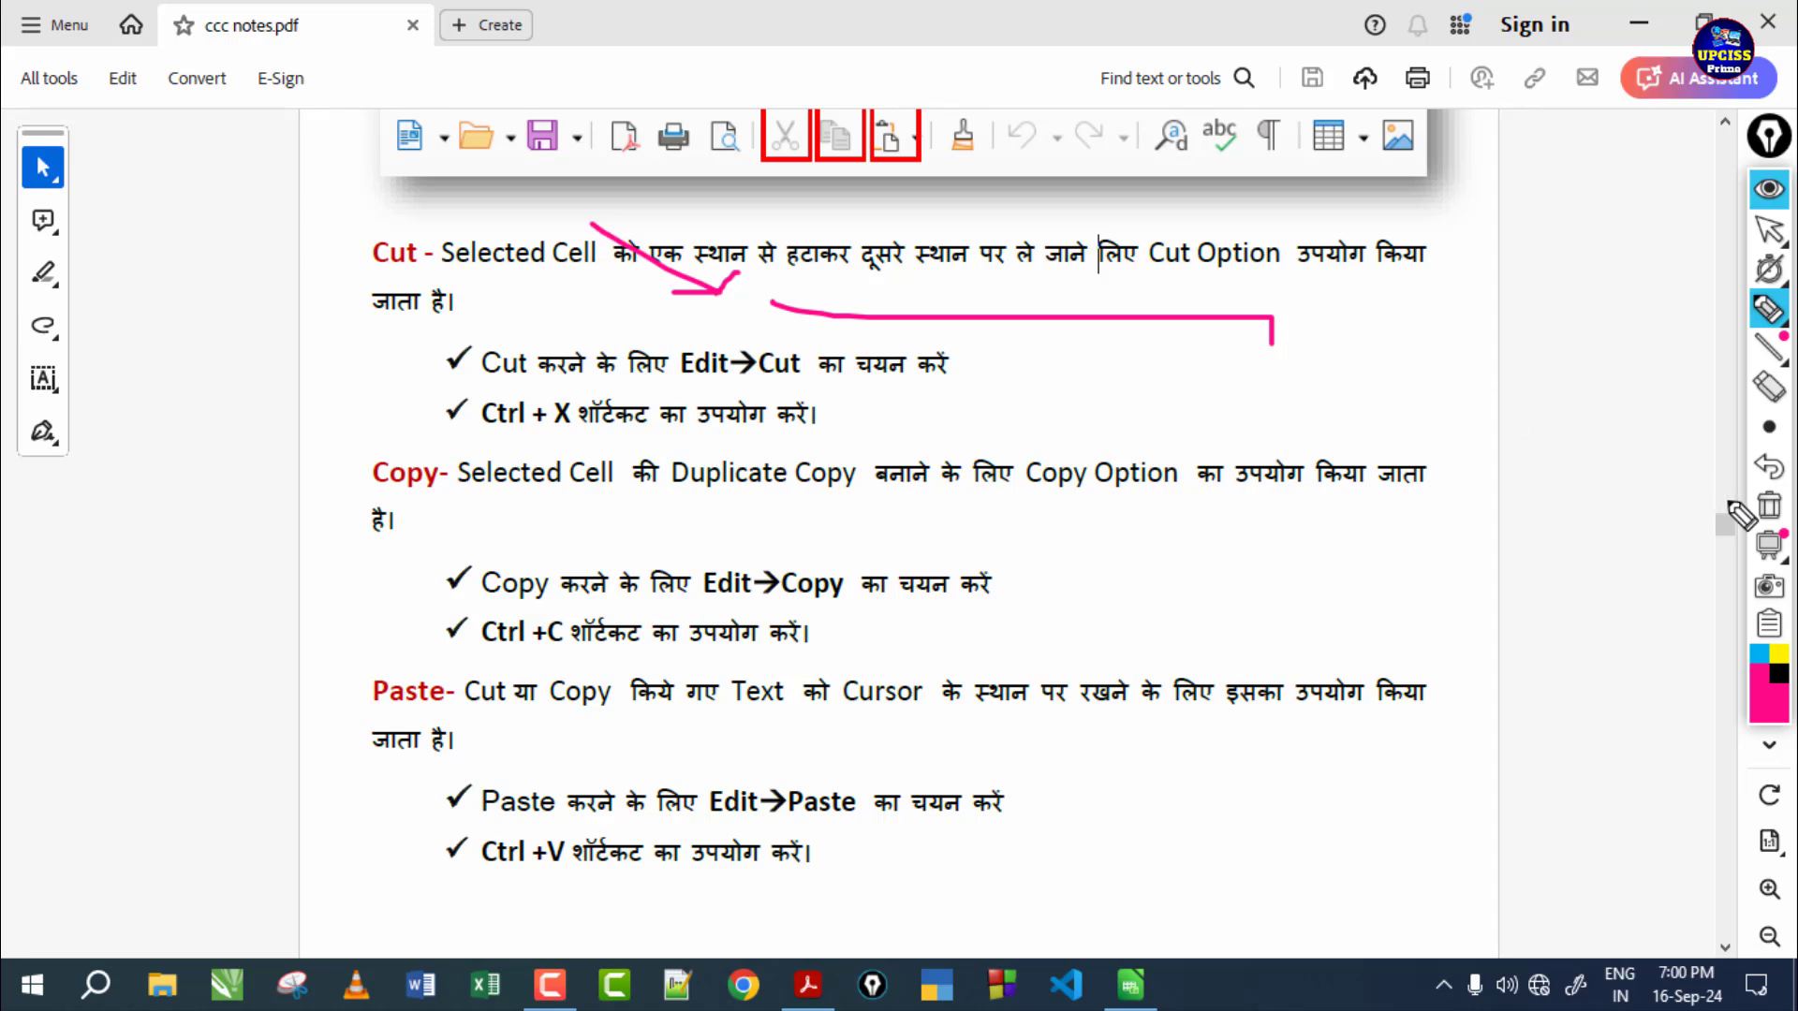
click(1768, 507)
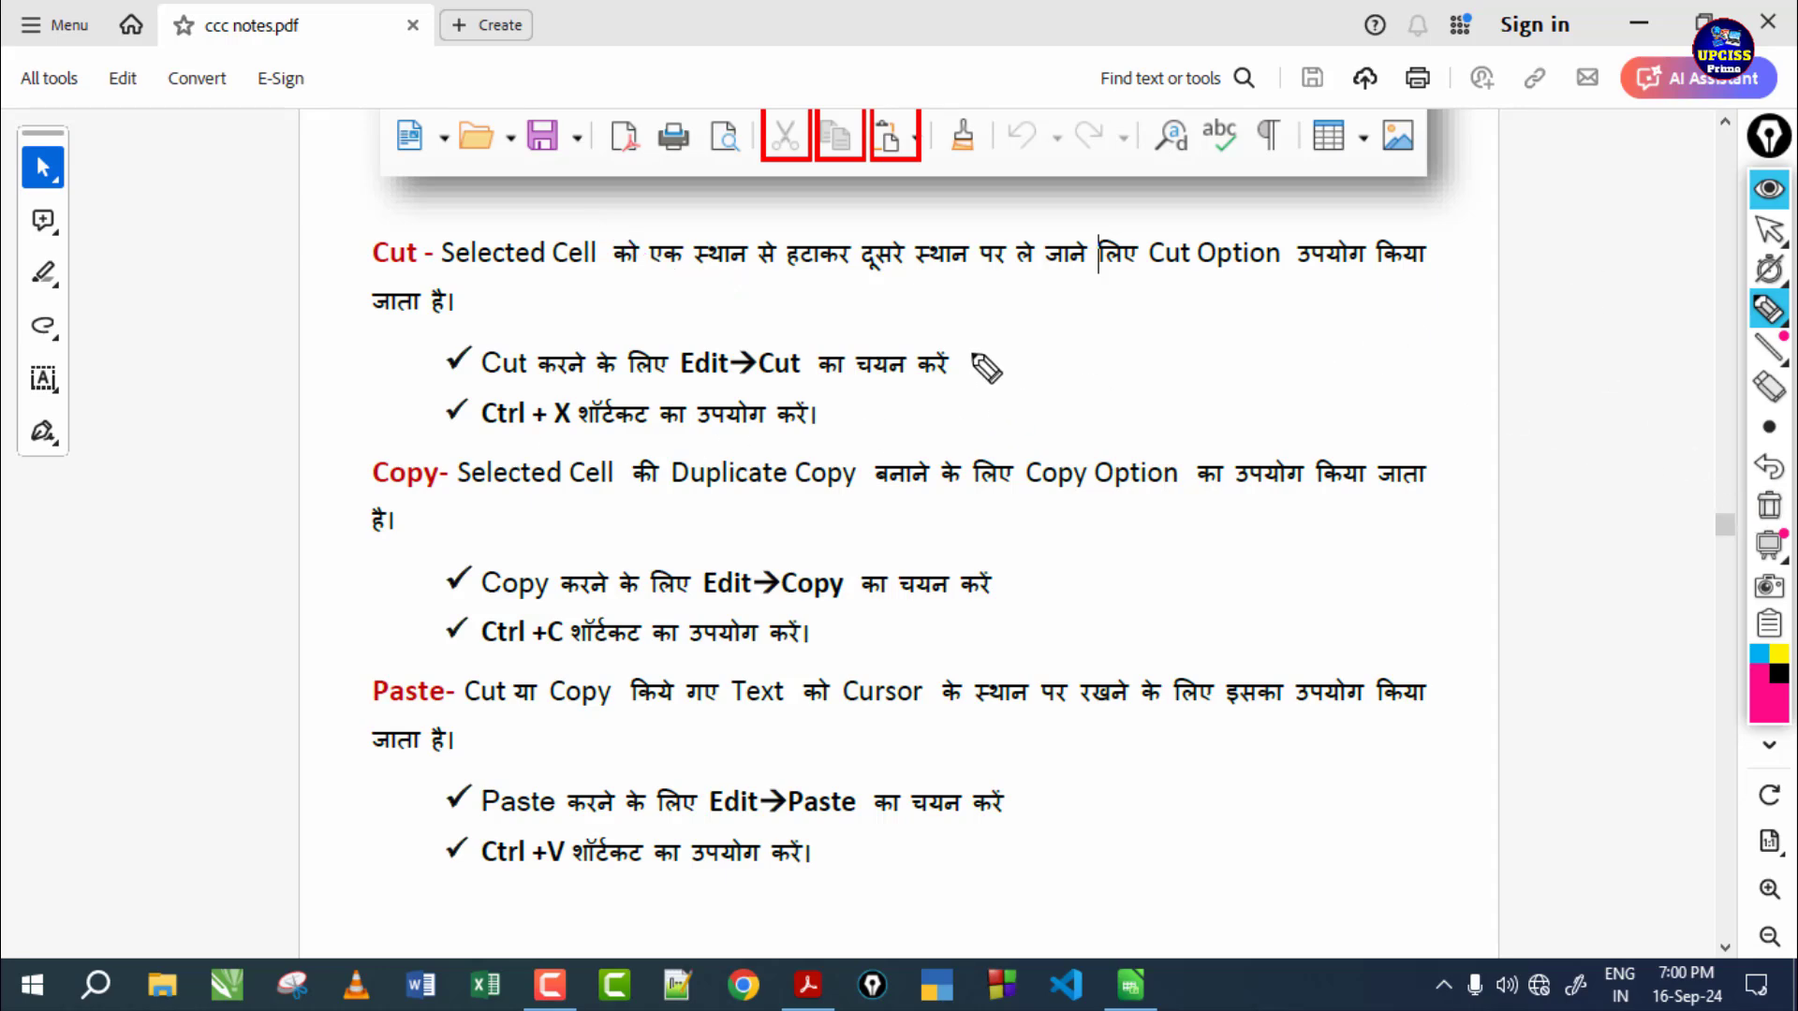
Step: Mark the Edit→Cut bullet and underline the Ctrl + X shortcut, erase both, then draw and erase a line above Edit→Cut
drag(971, 353, 1086, 354)
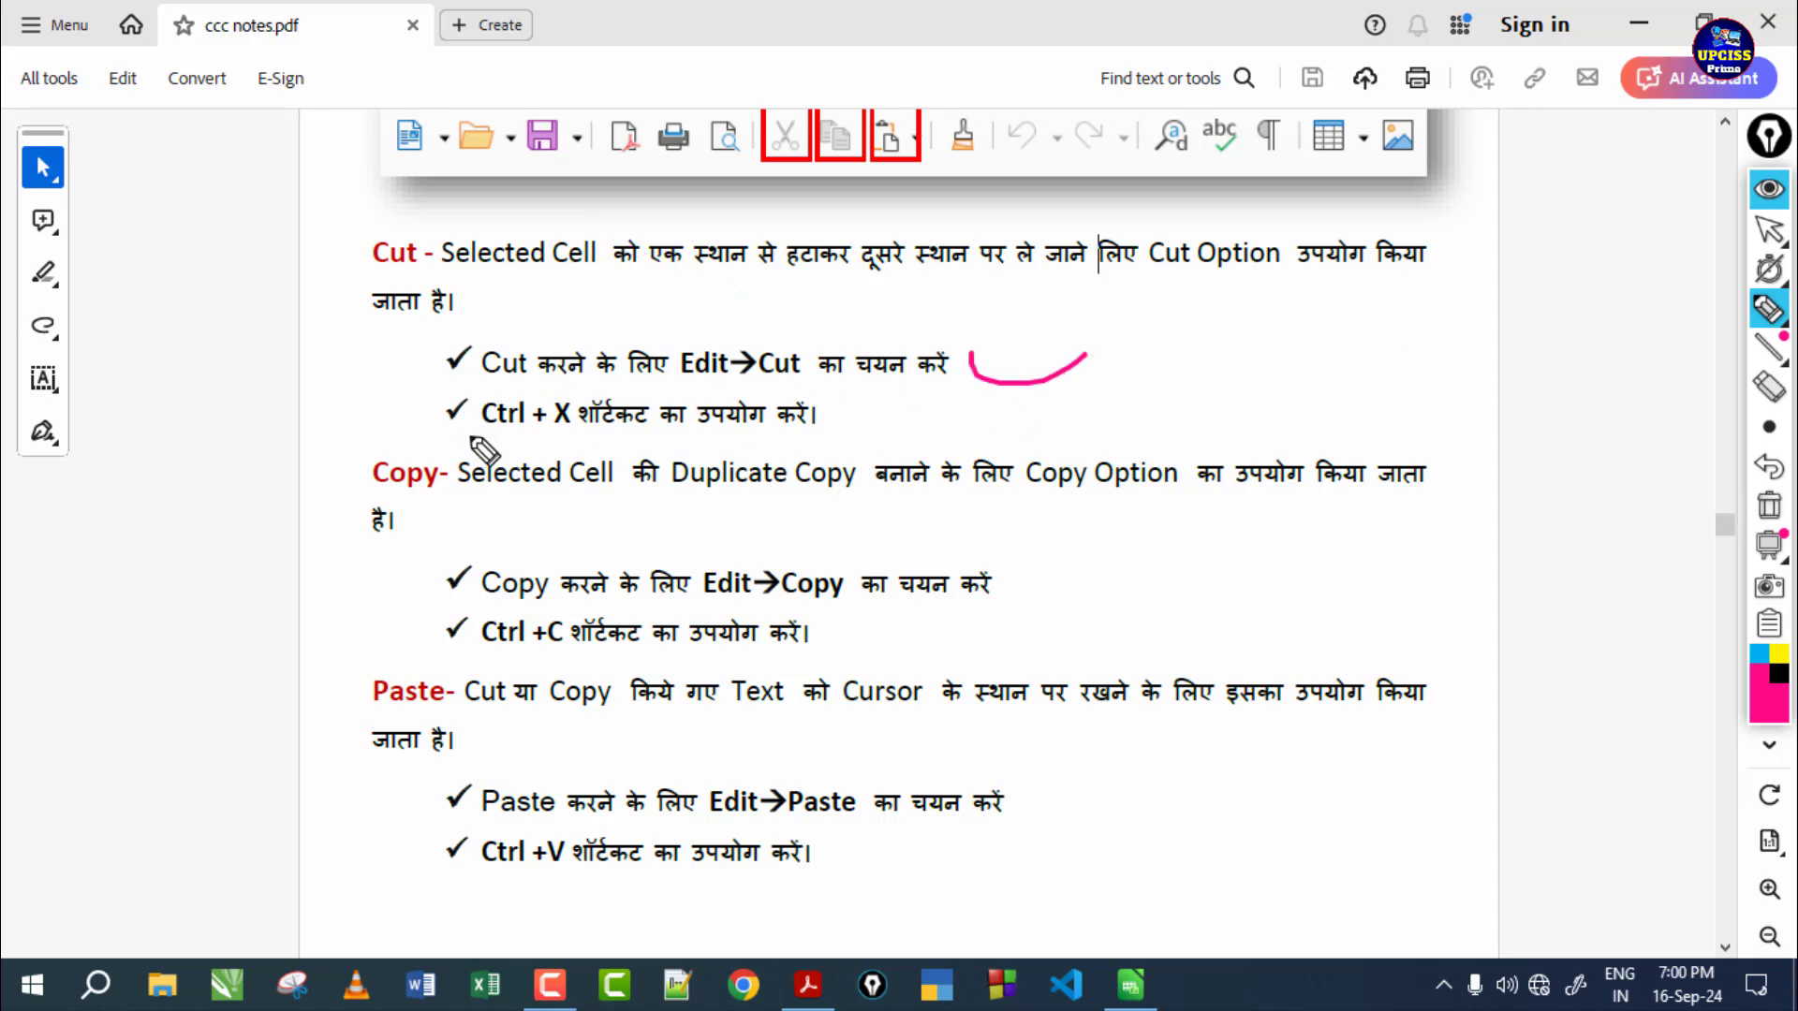
drag(448, 437, 561, 452)
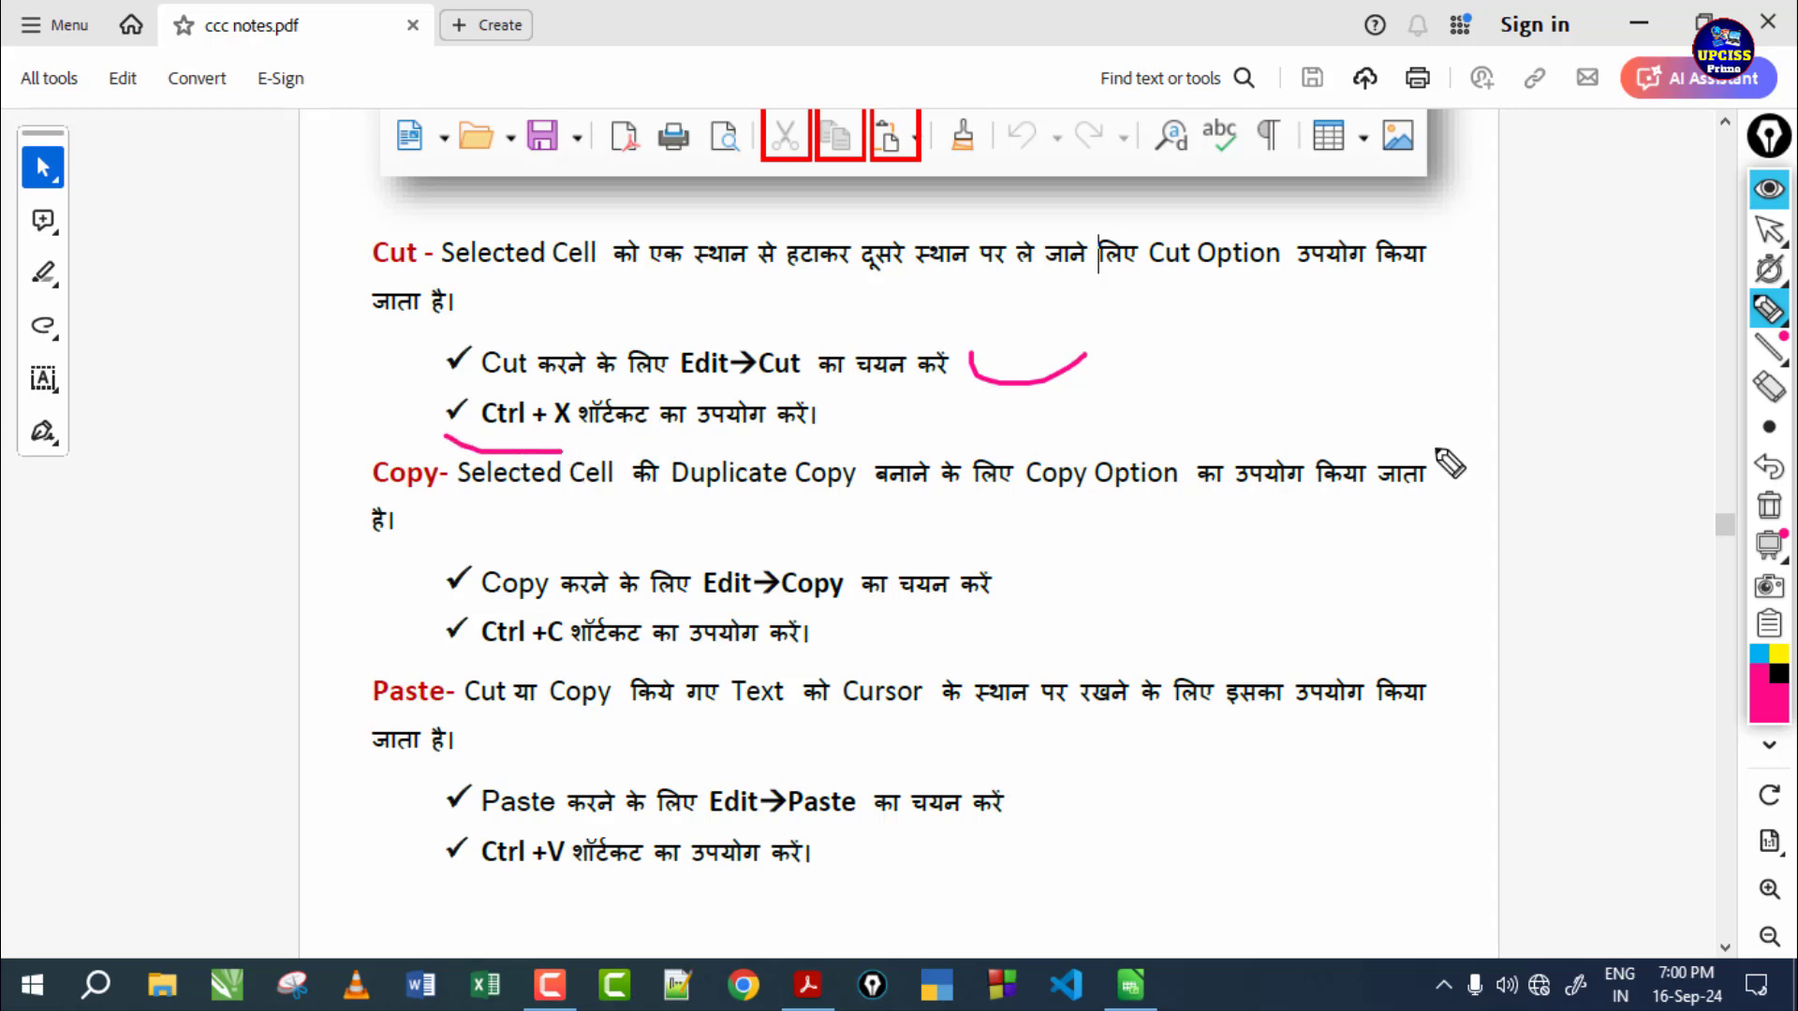
click(1768, 507)
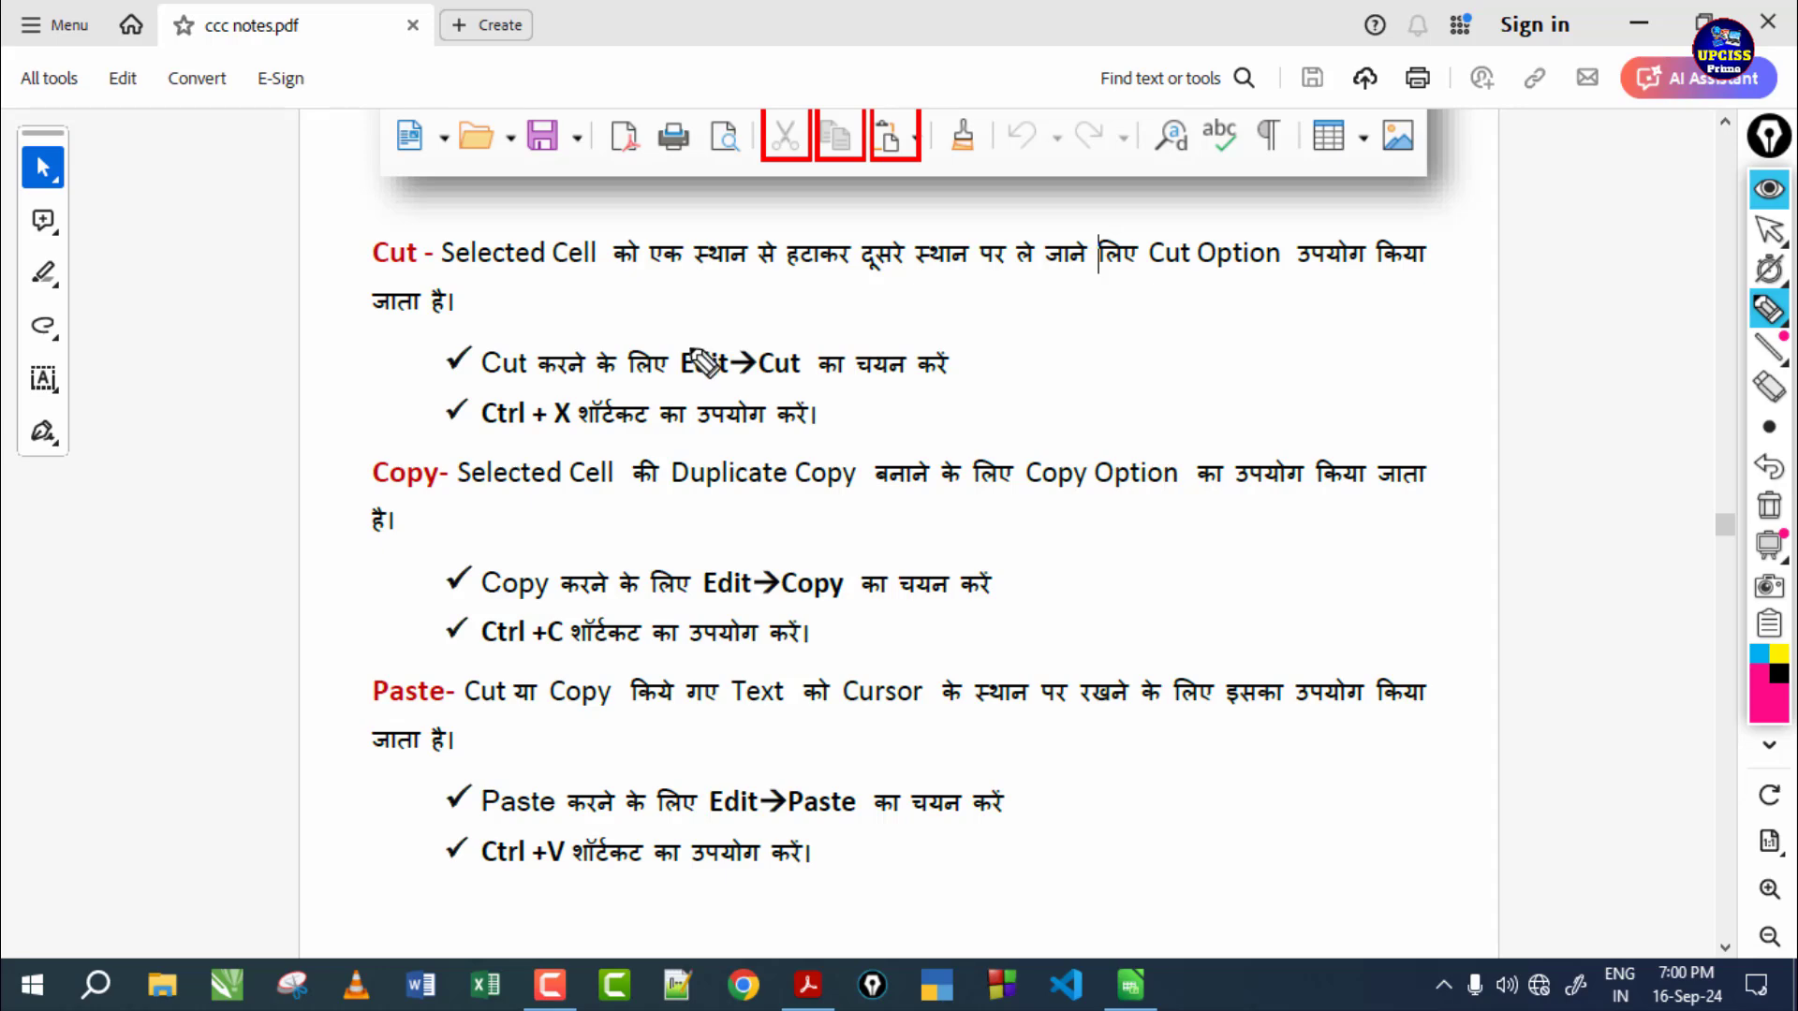
drag(688, 347, 952, 318)
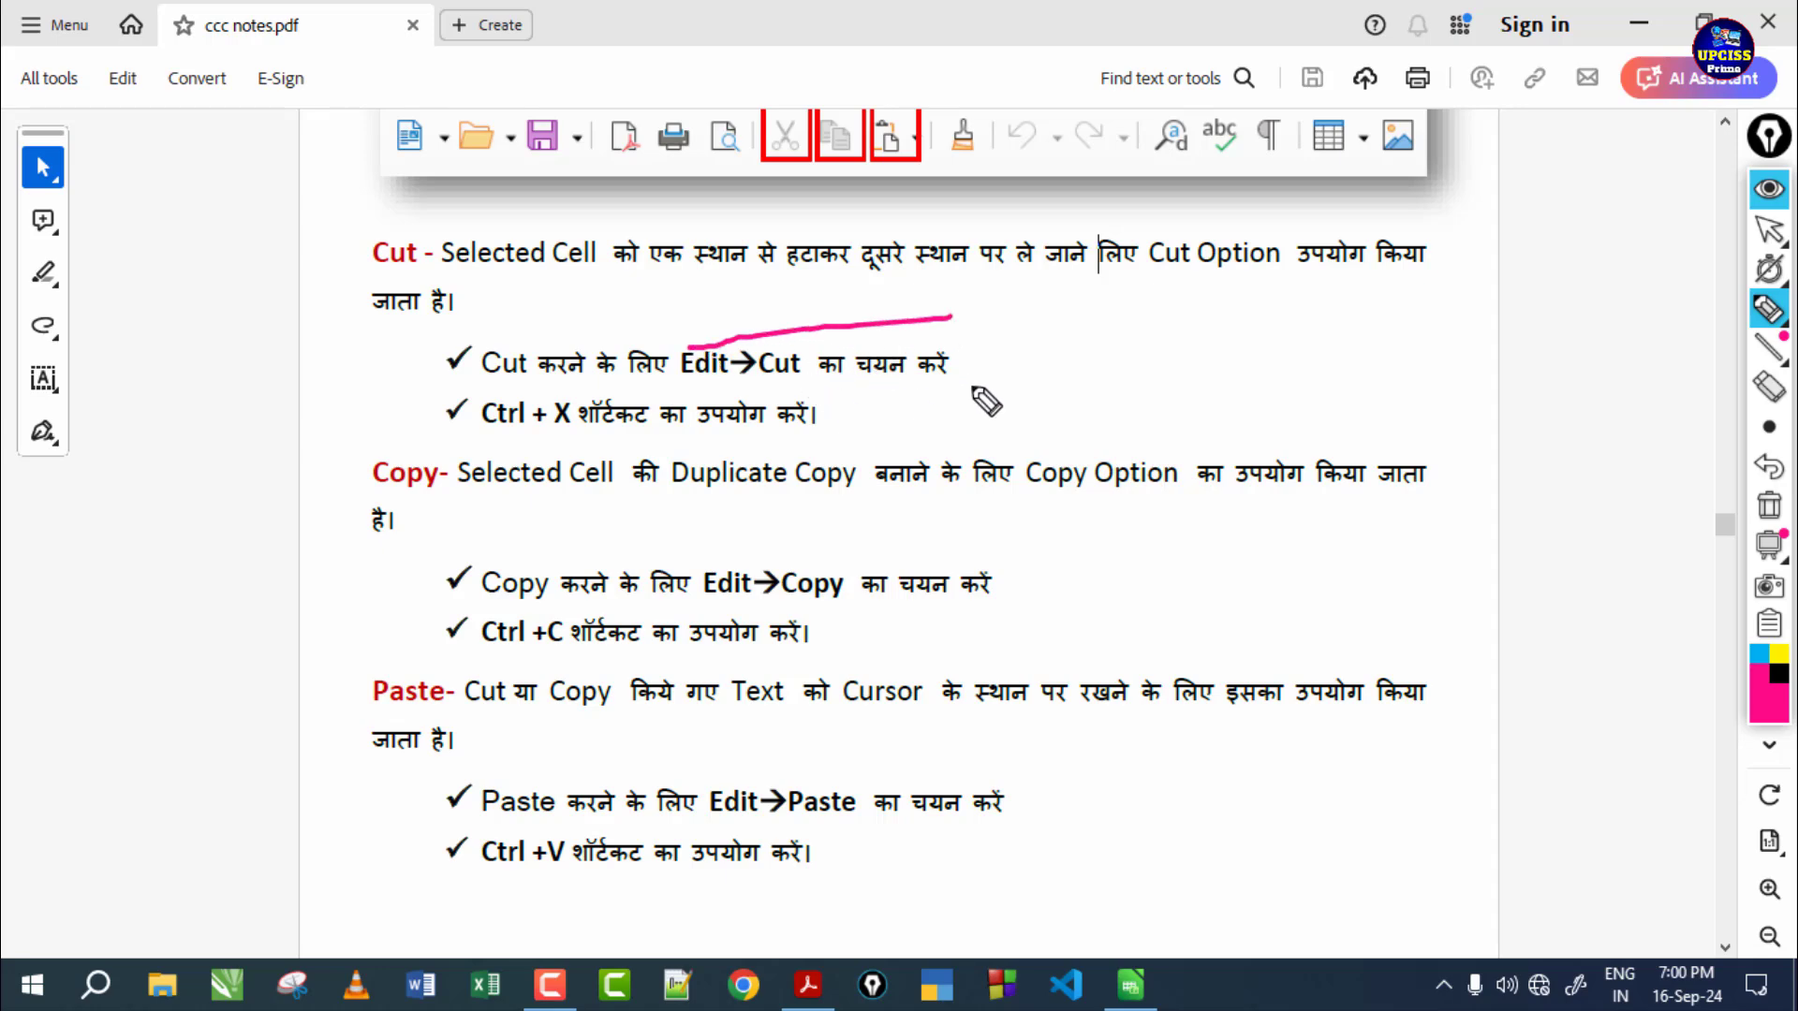
click(1769, 507)
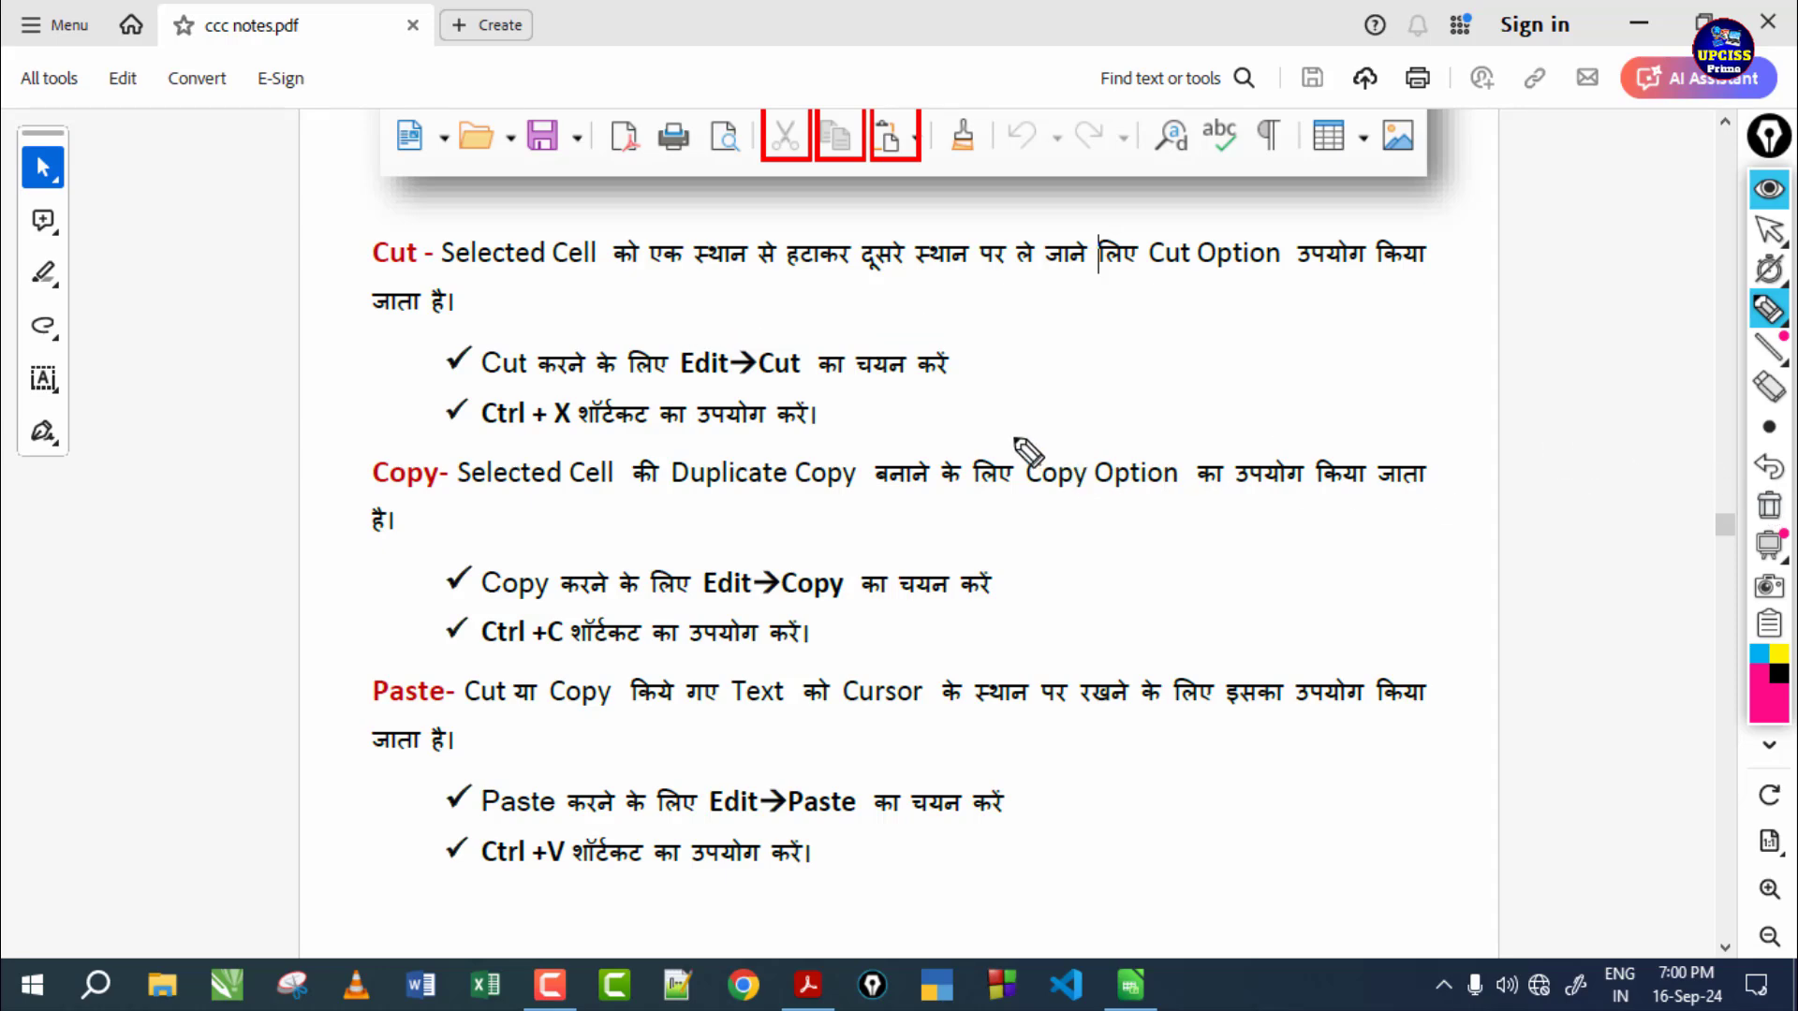
Step: Mark the Copy heading, underline "Duplicate" in its definition and draw a loop below the Cut definition, then erase the marks
drag(266, 500, 393, 480)
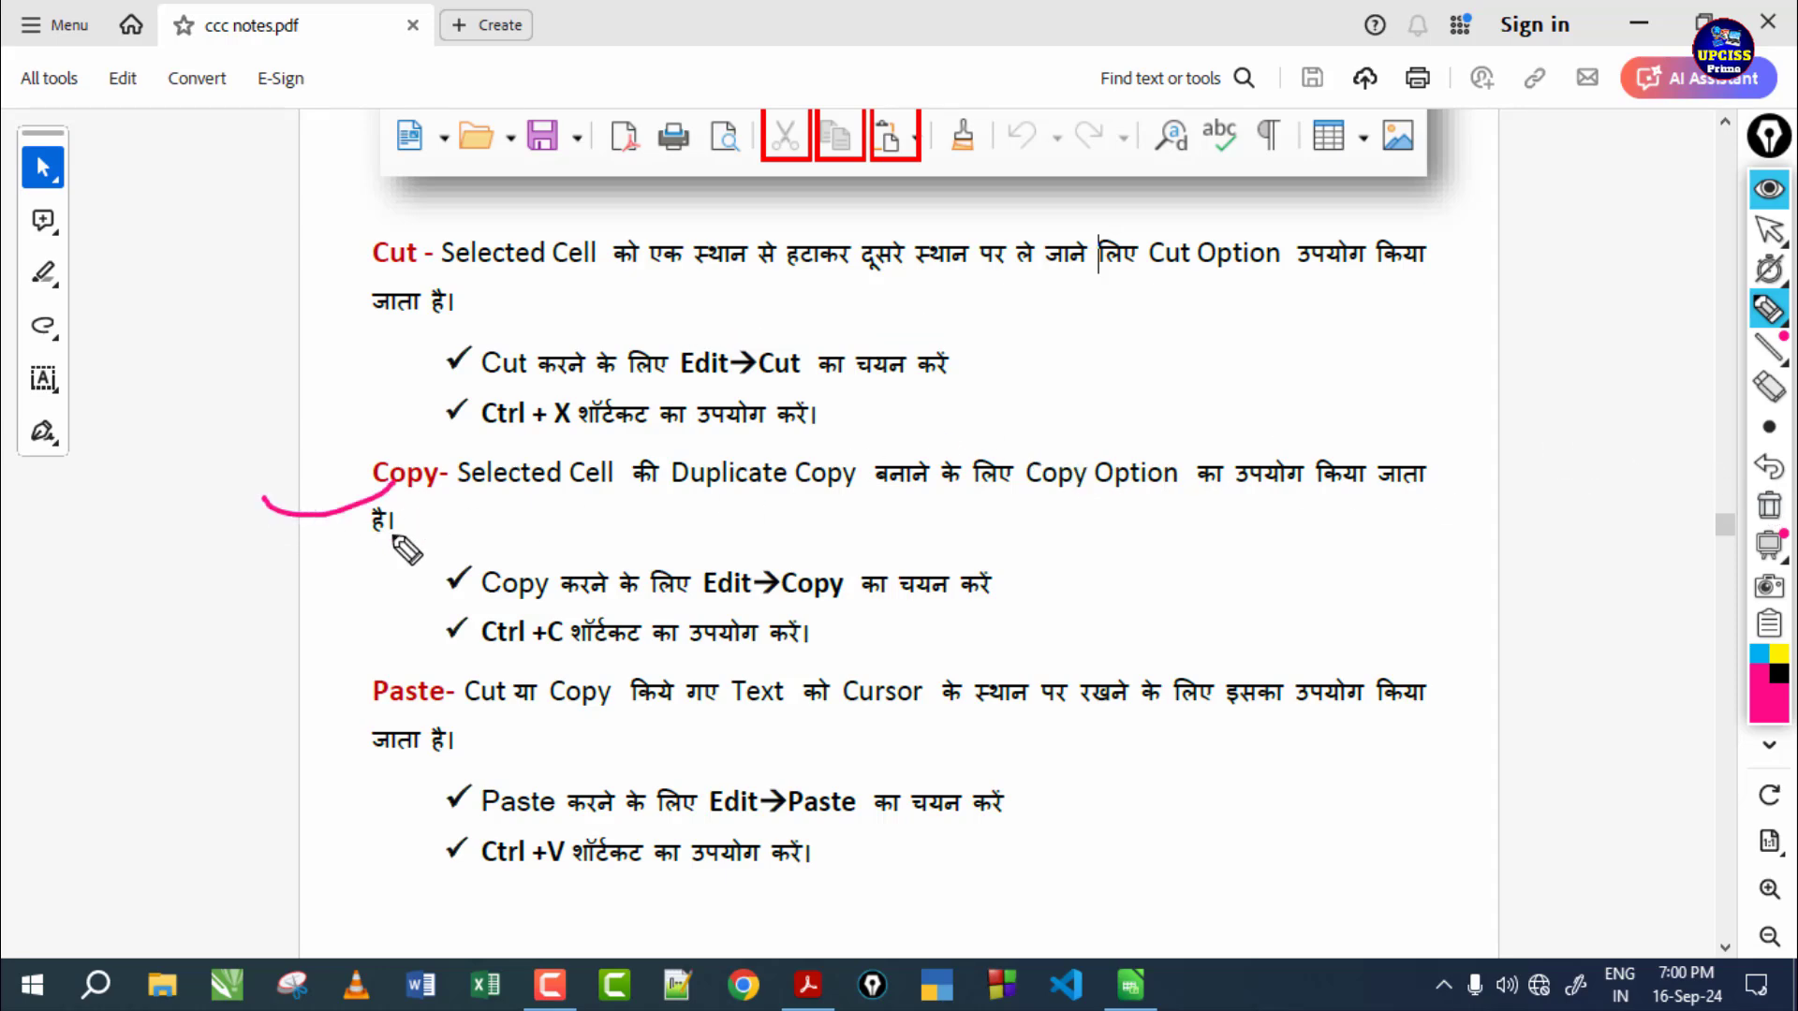
drag(648, 505, 779, 503)
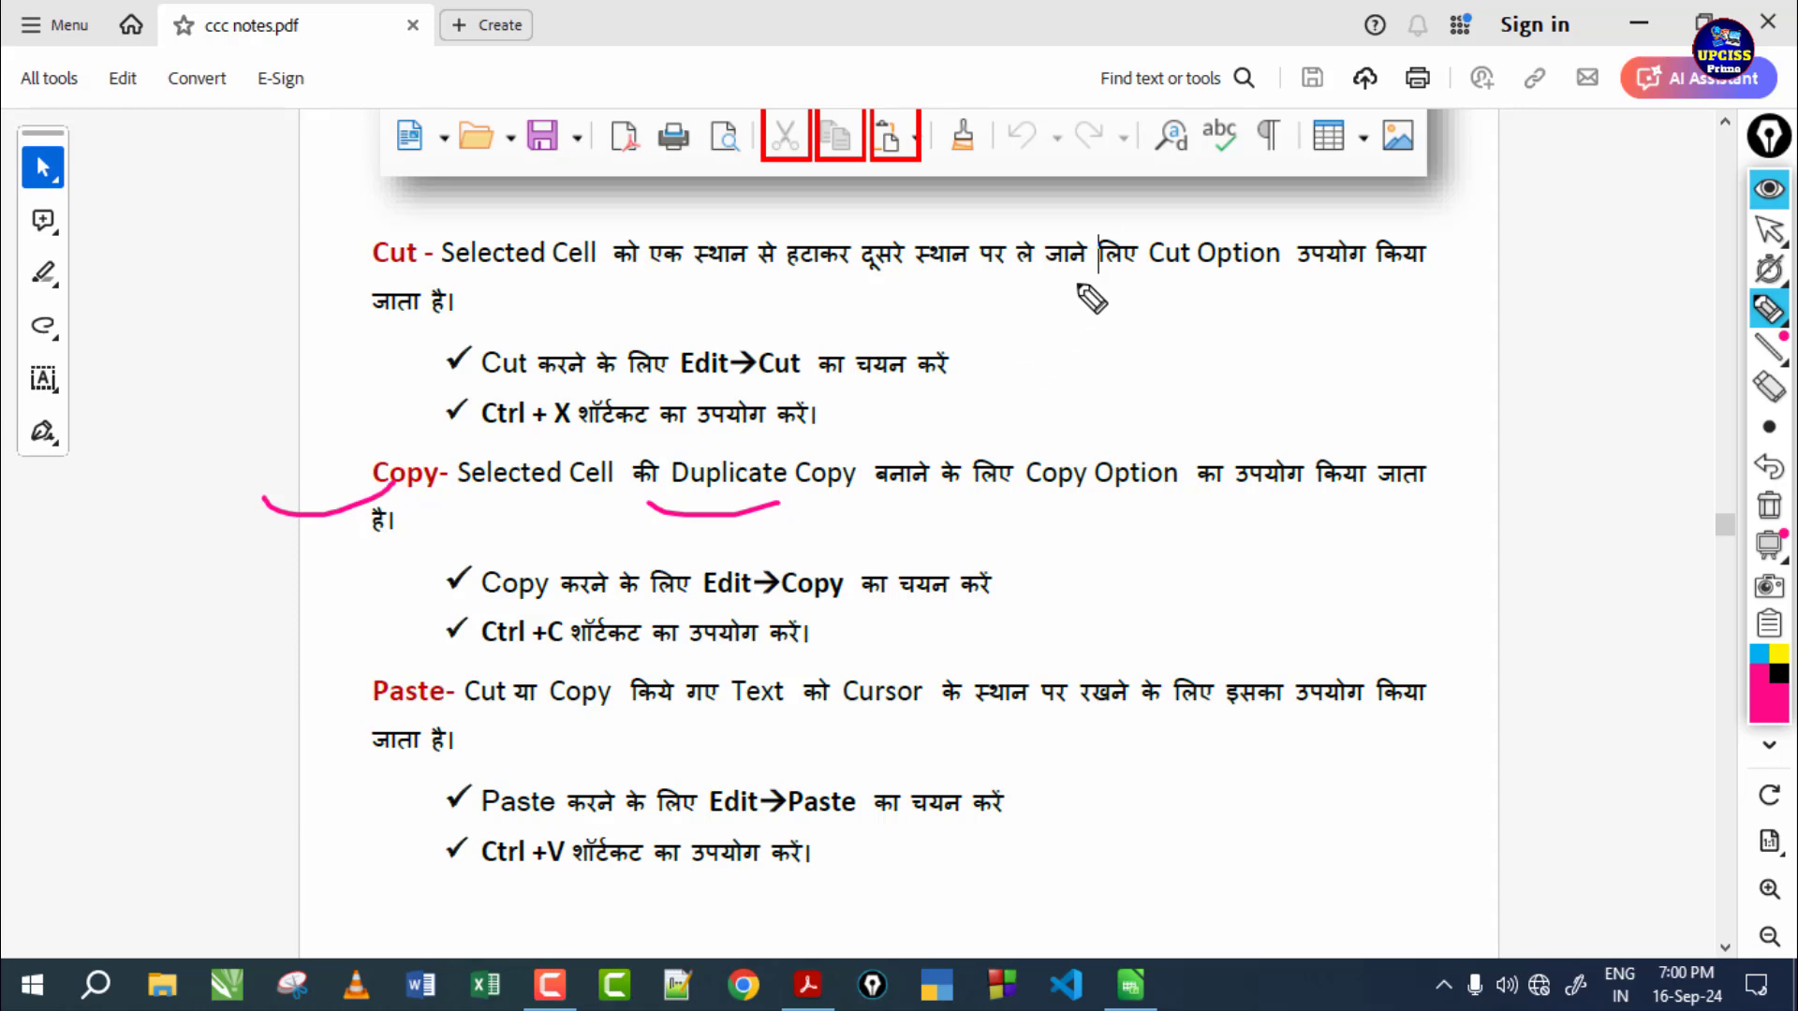
mouse_move(1100, 282)
mouse_down()
mouse_move(1058, 329)
mouse_move(1142, 345)
mouse_move(1095, 321)
mouse_up()
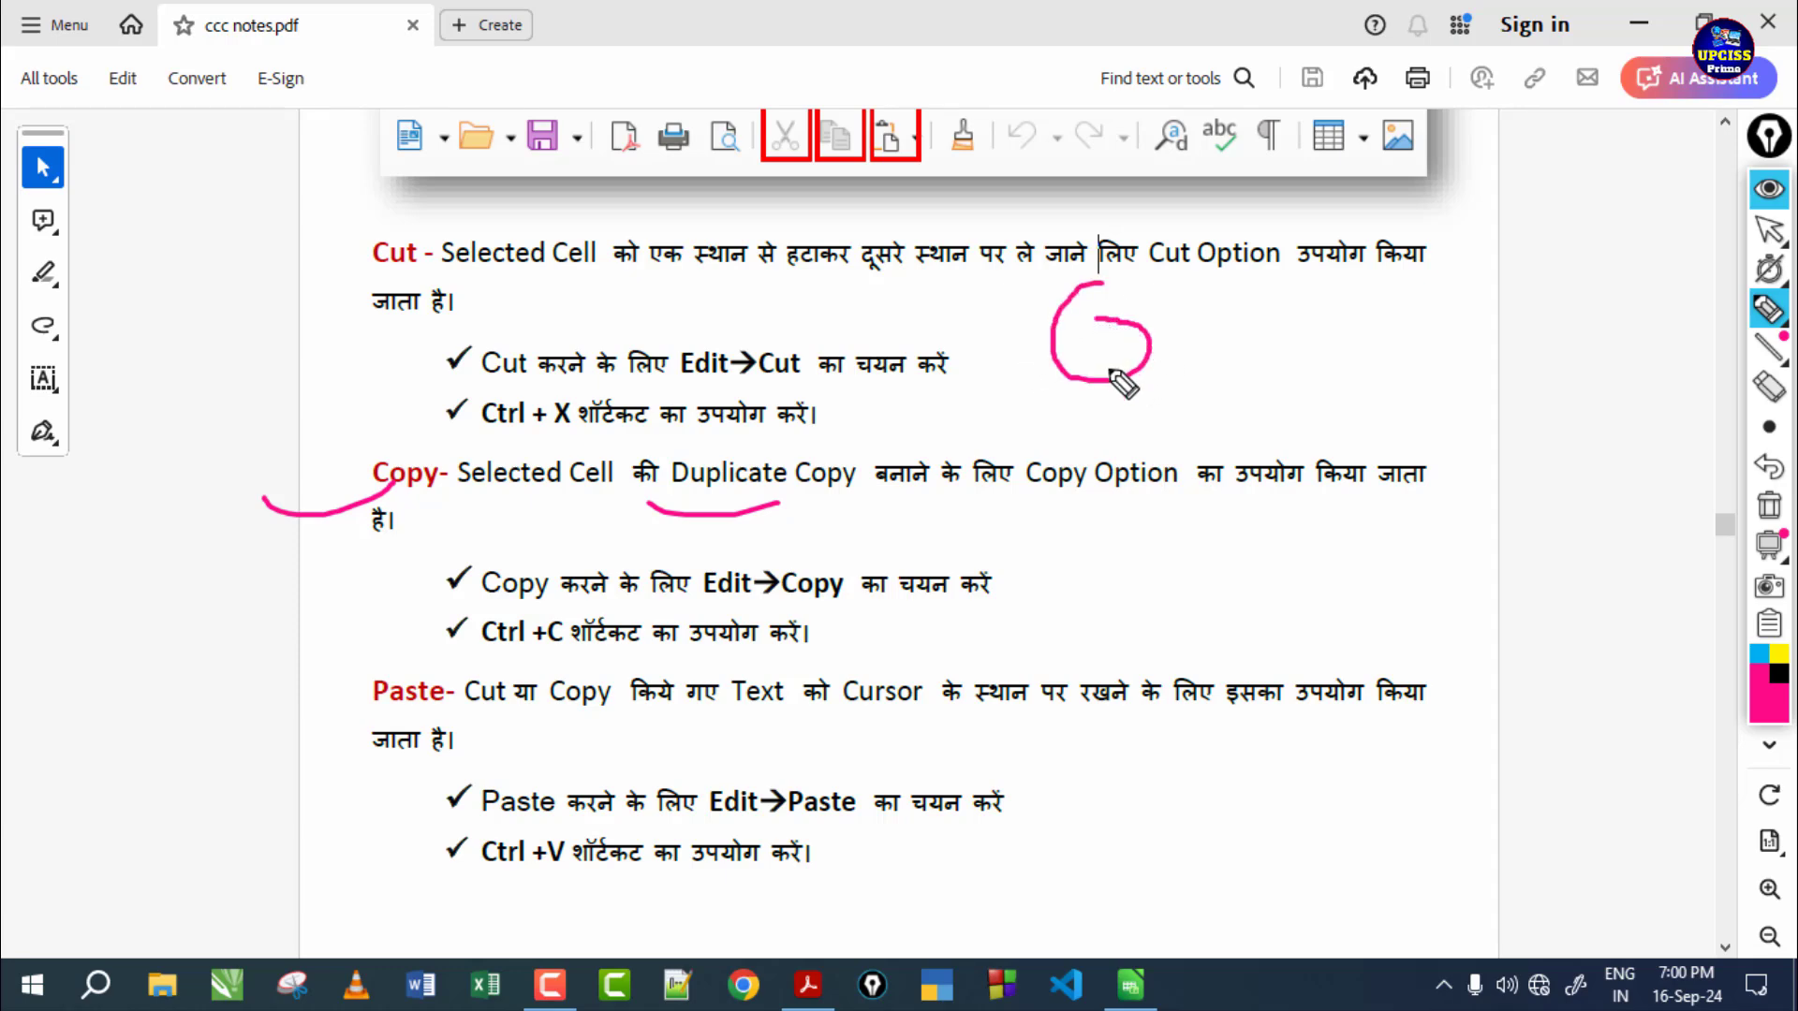
click(1769, 505)
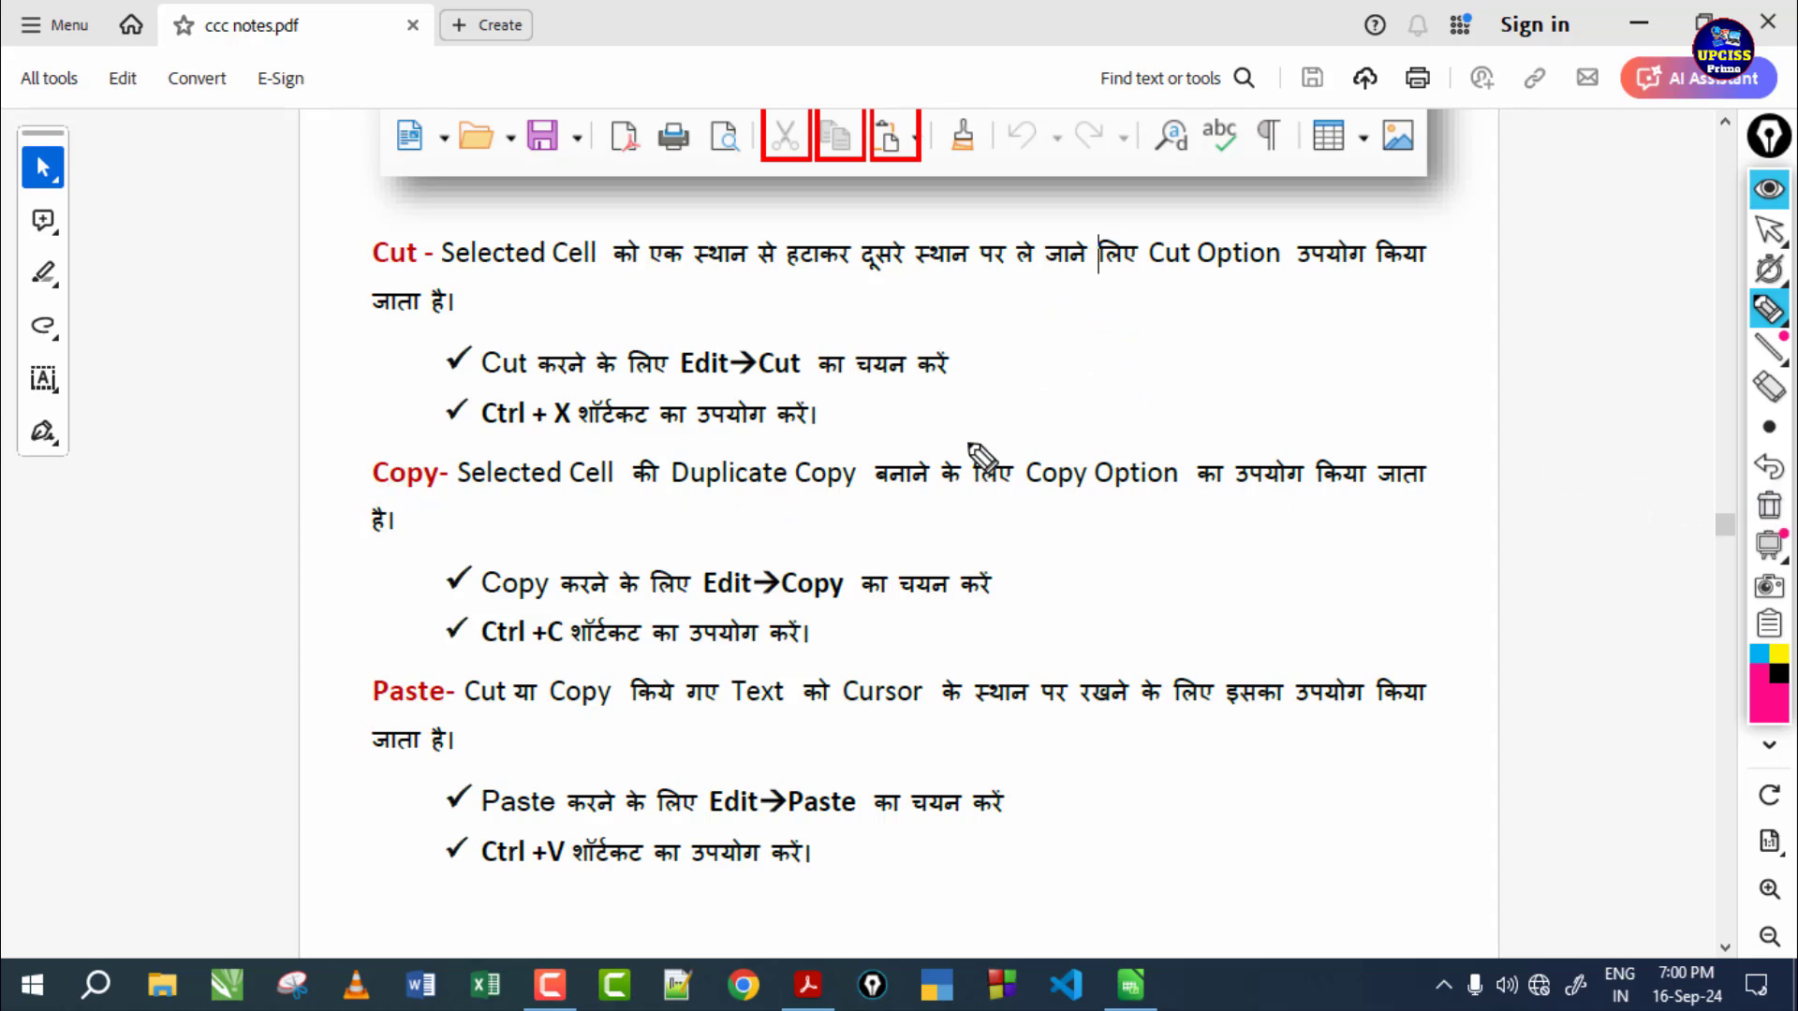
Step: Draw an oval and a stroke beside the Cut bullets, underline Edit→Copy and Ctrl +C, then erase everything and put the pen away
mouse_move(1122, 310)
mouse_down()
mouse_move(1185, 387)
mouse_move(1086, 319)
mouse_up()
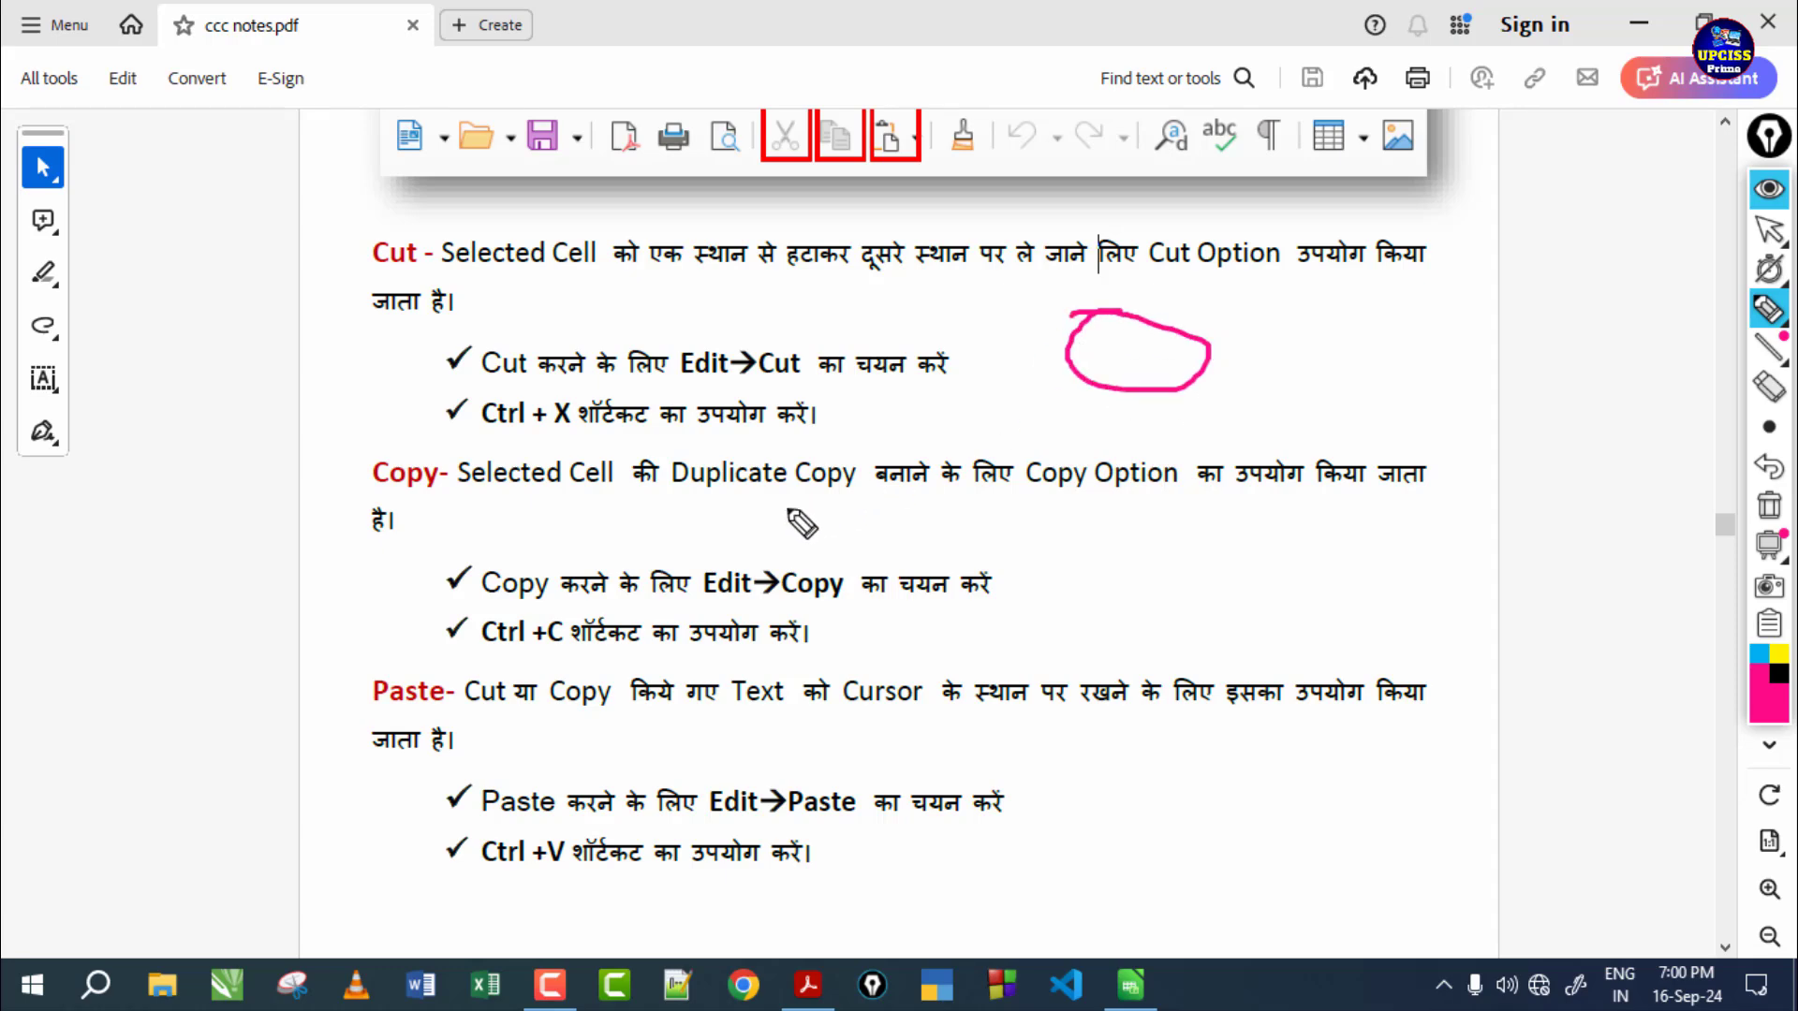
drag(486, 653, 581, 644)
drag(694, 603, 975, 604)
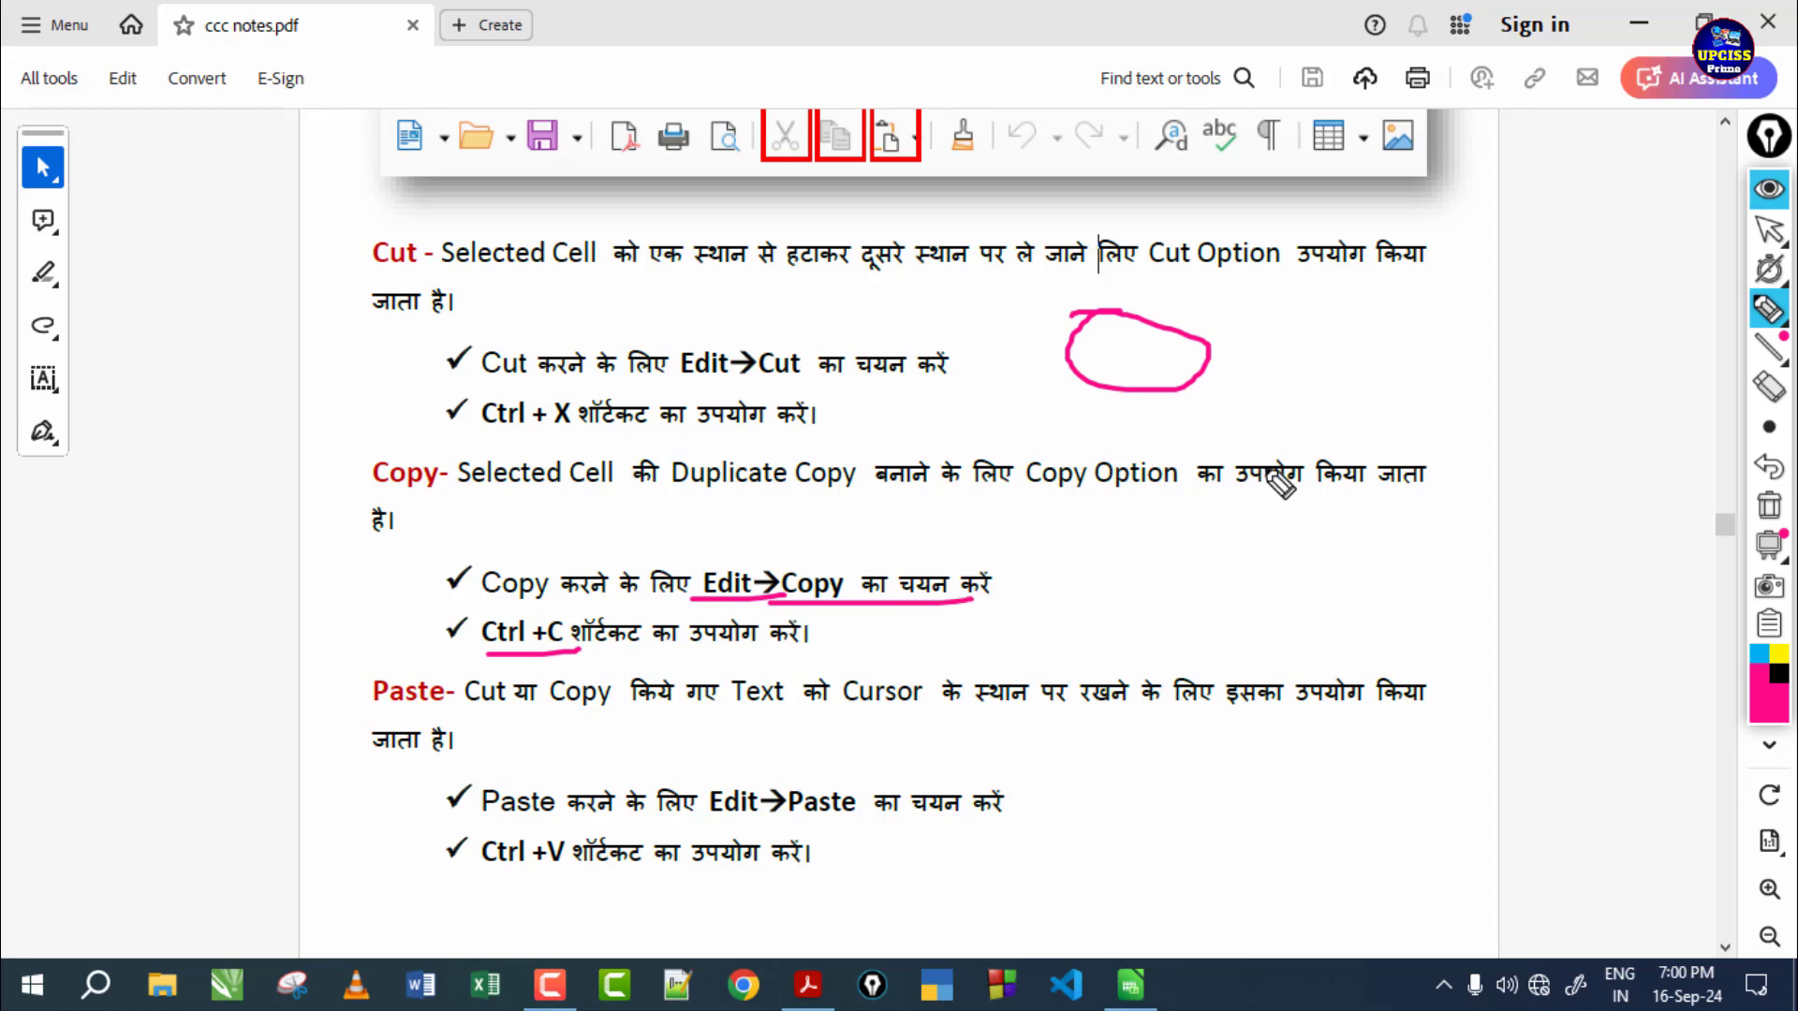
drag(1244, 365, 1360, 368)
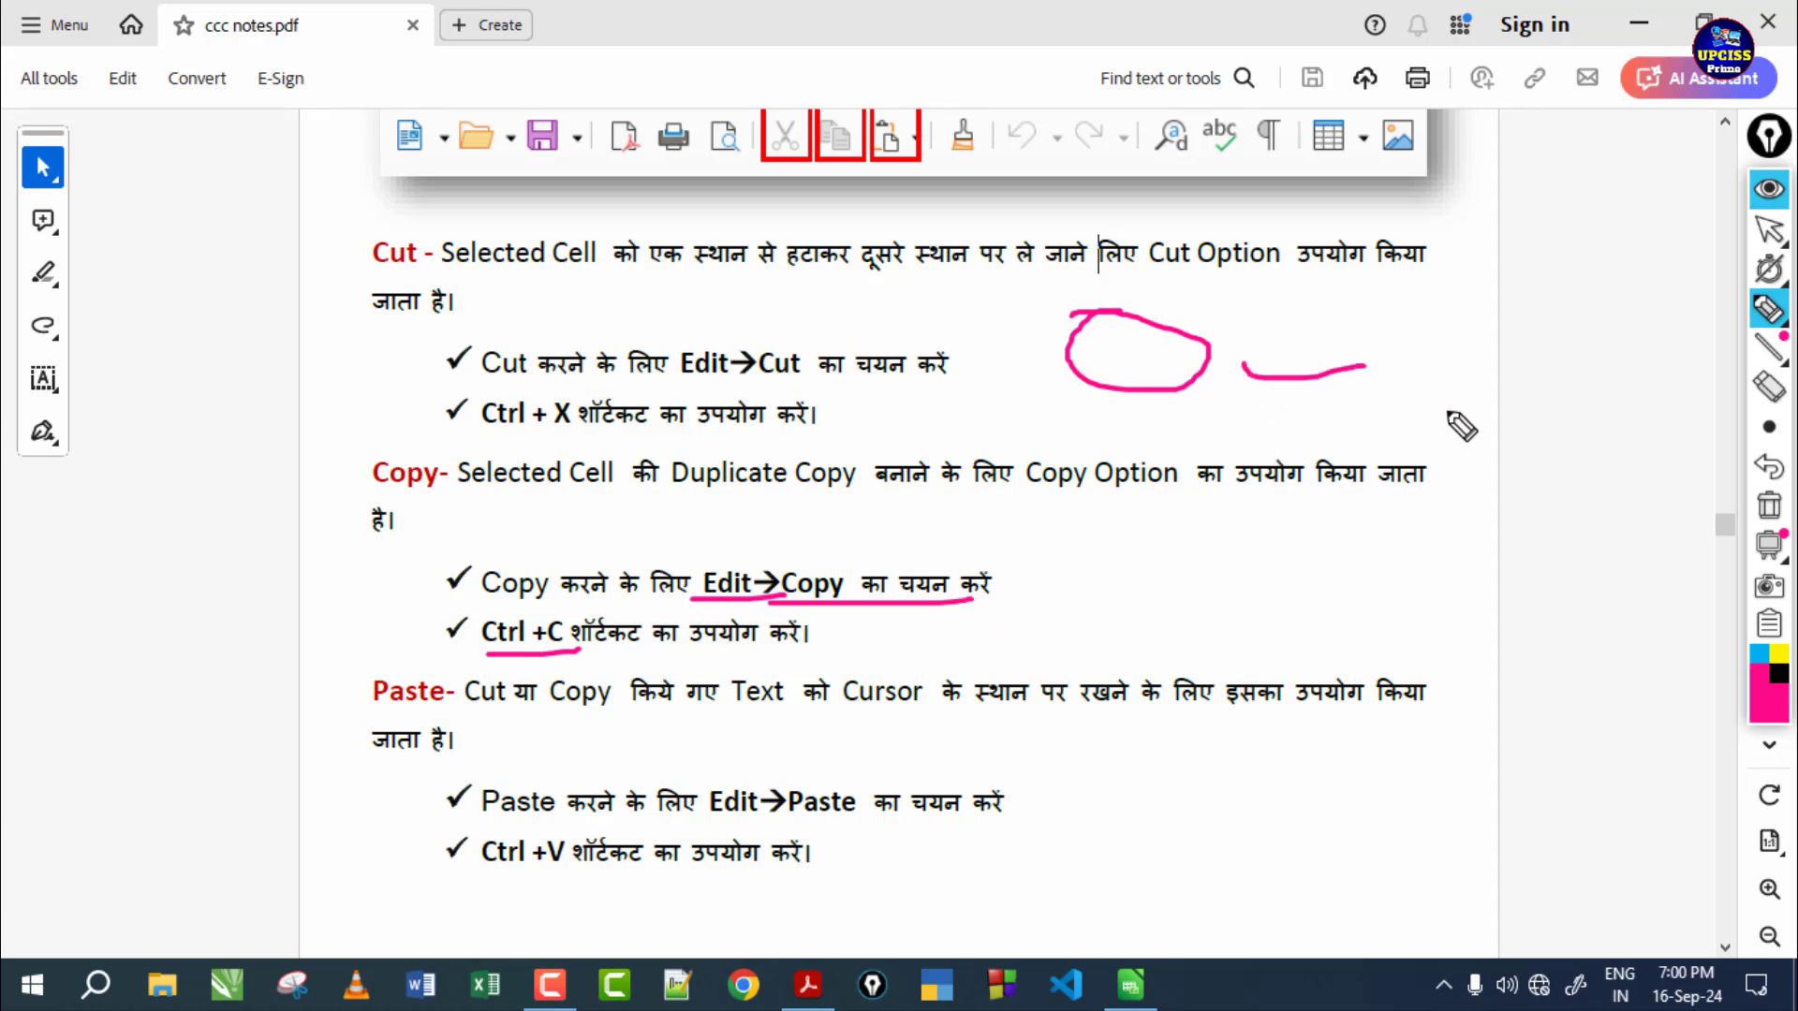
click(1768, 506)
click(1769, 228)
Step: Underline the phrases of the Paste definition and draw a stroke beside its heading, then erase the marks
scroll(1298, 354, down, 2)
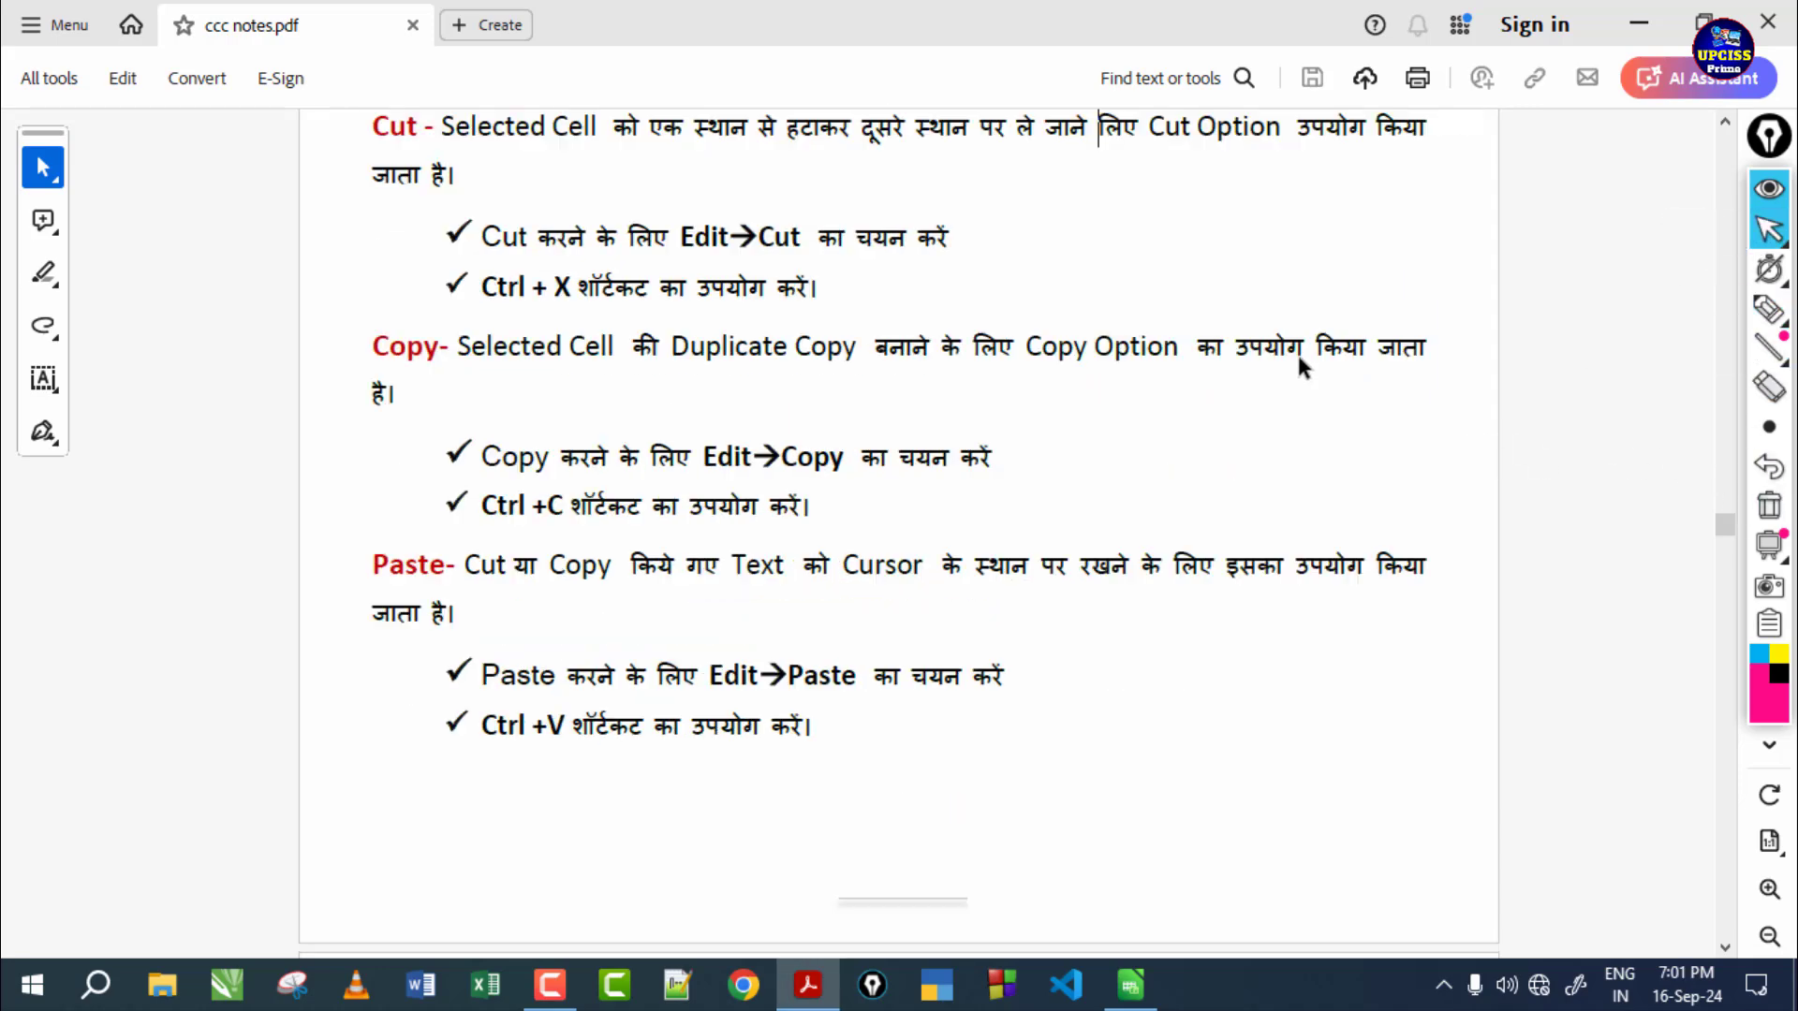
scroll(1300, 367, down, 6)
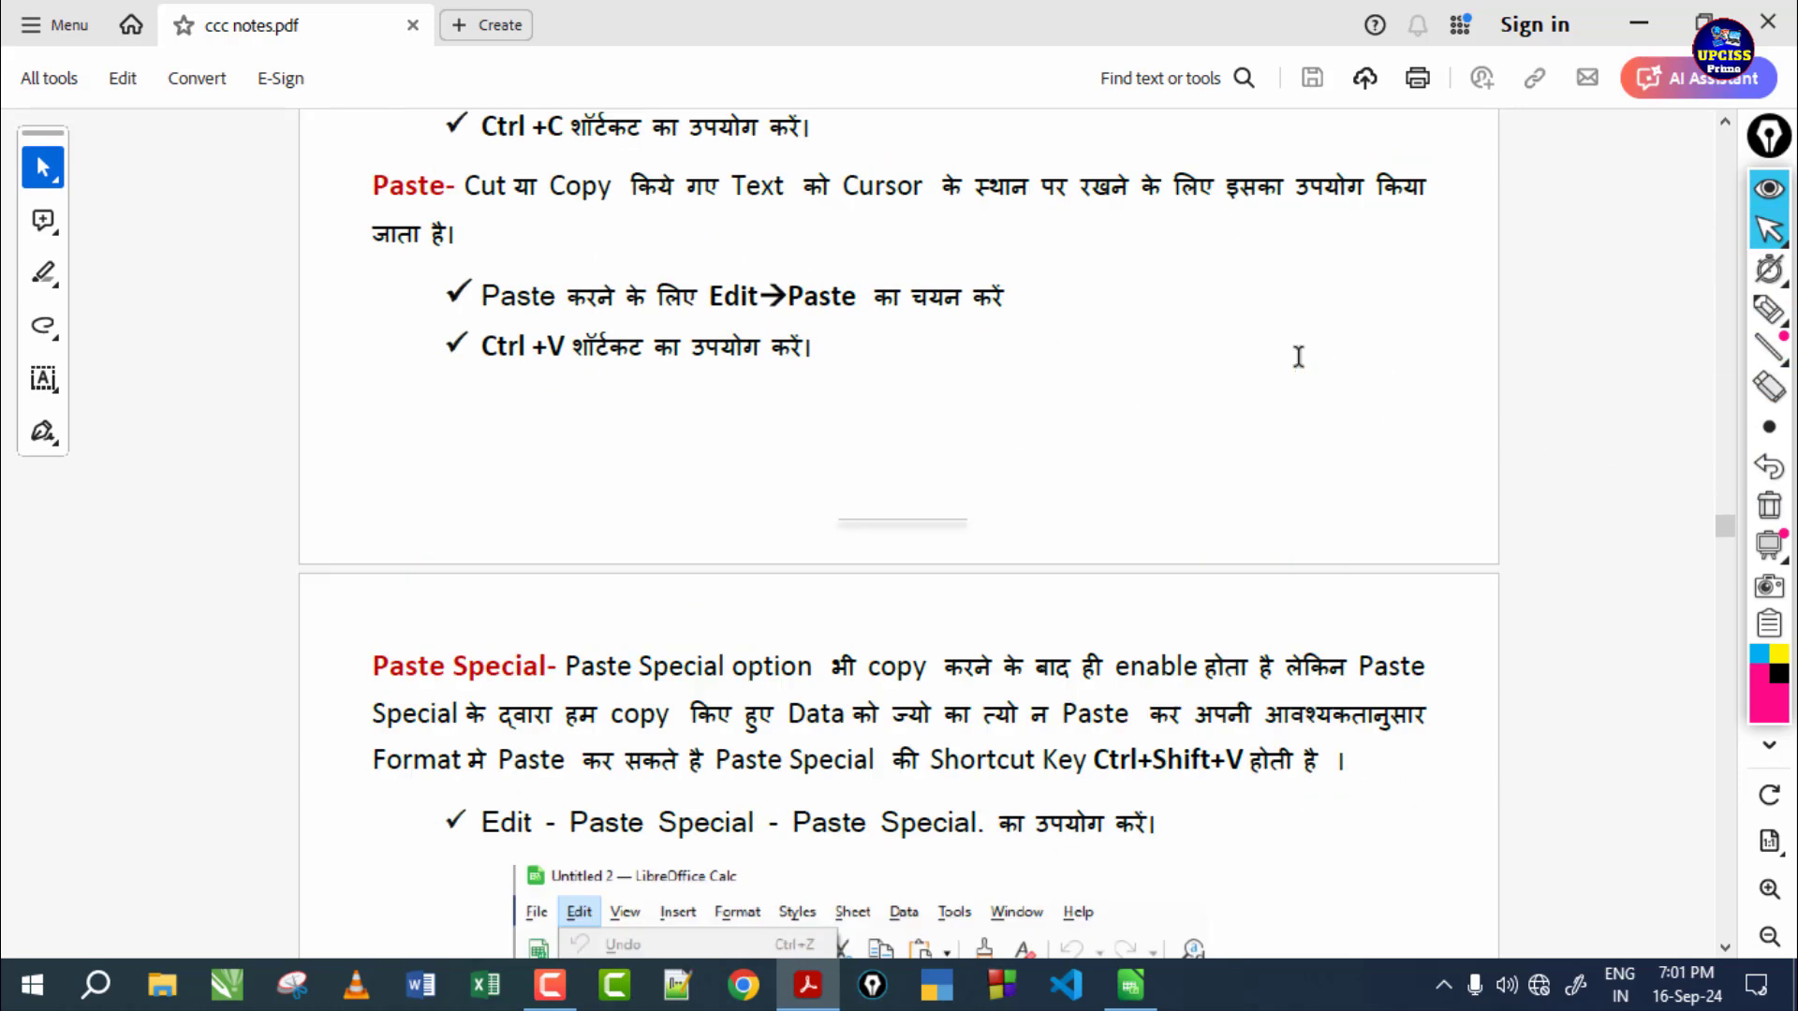
click(1769, 310)
drag(458, 203, 1419, 210)
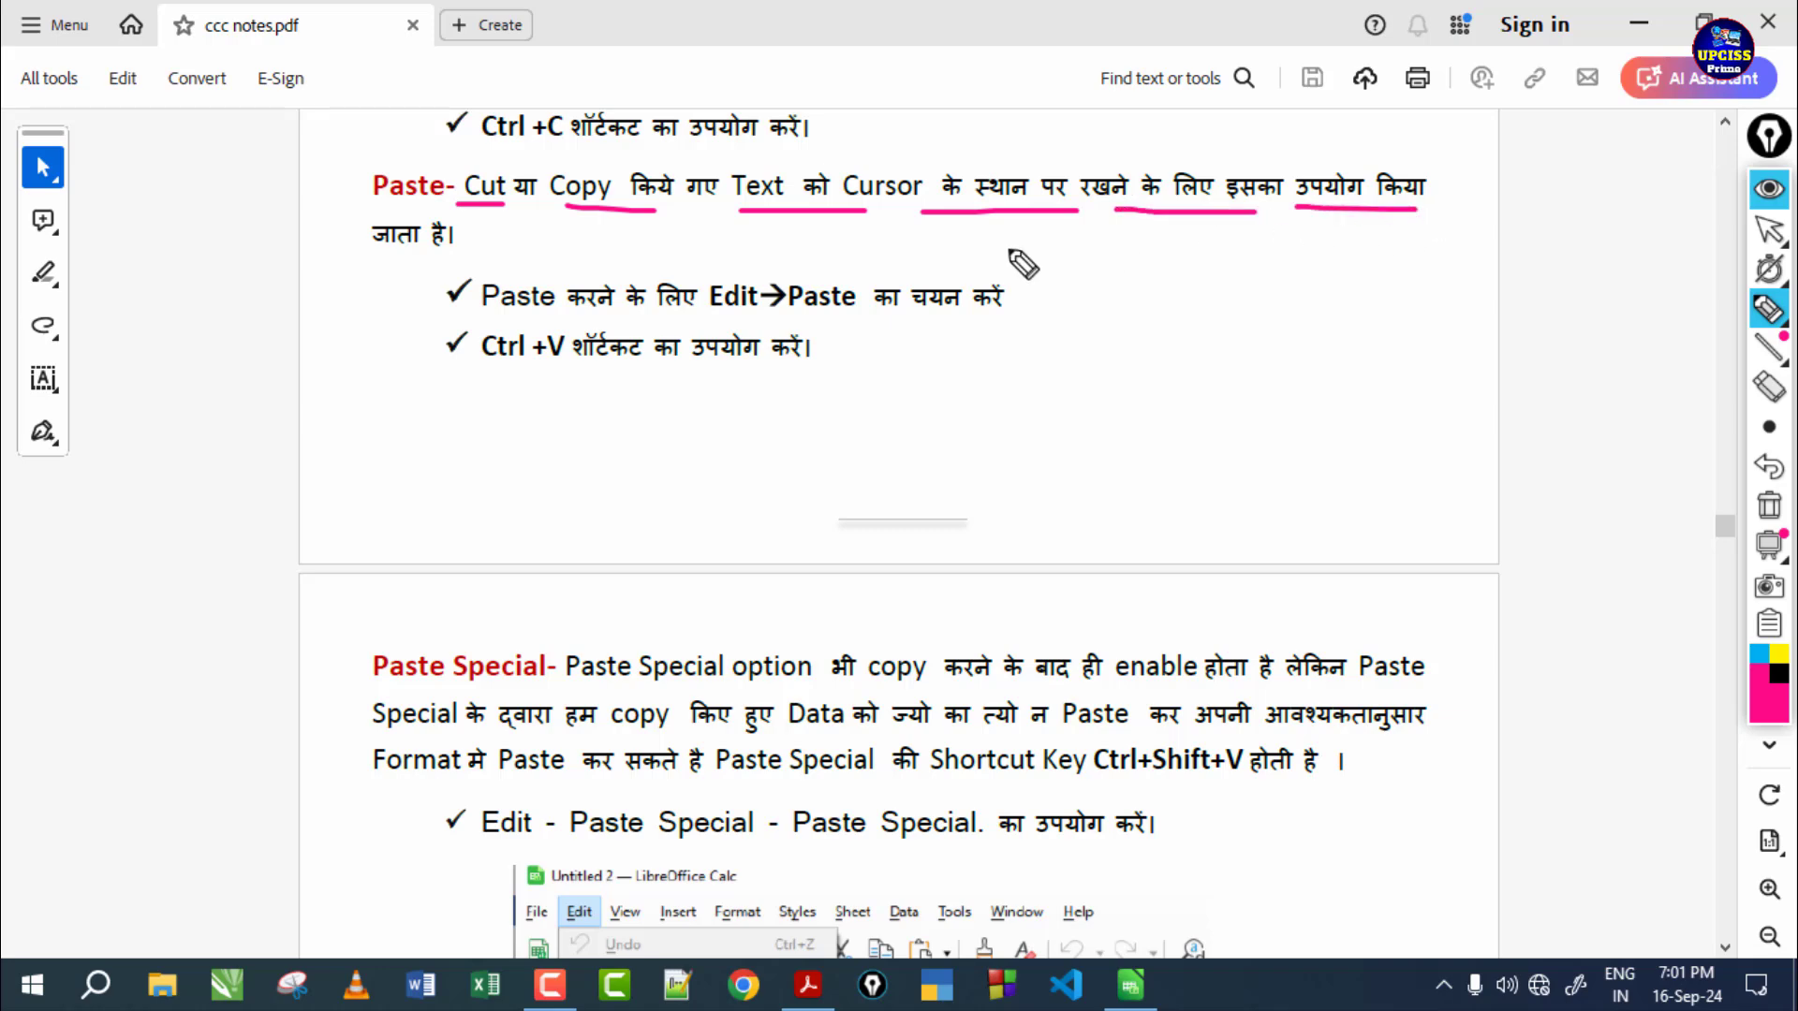
drag(314, 192, 348, 199)
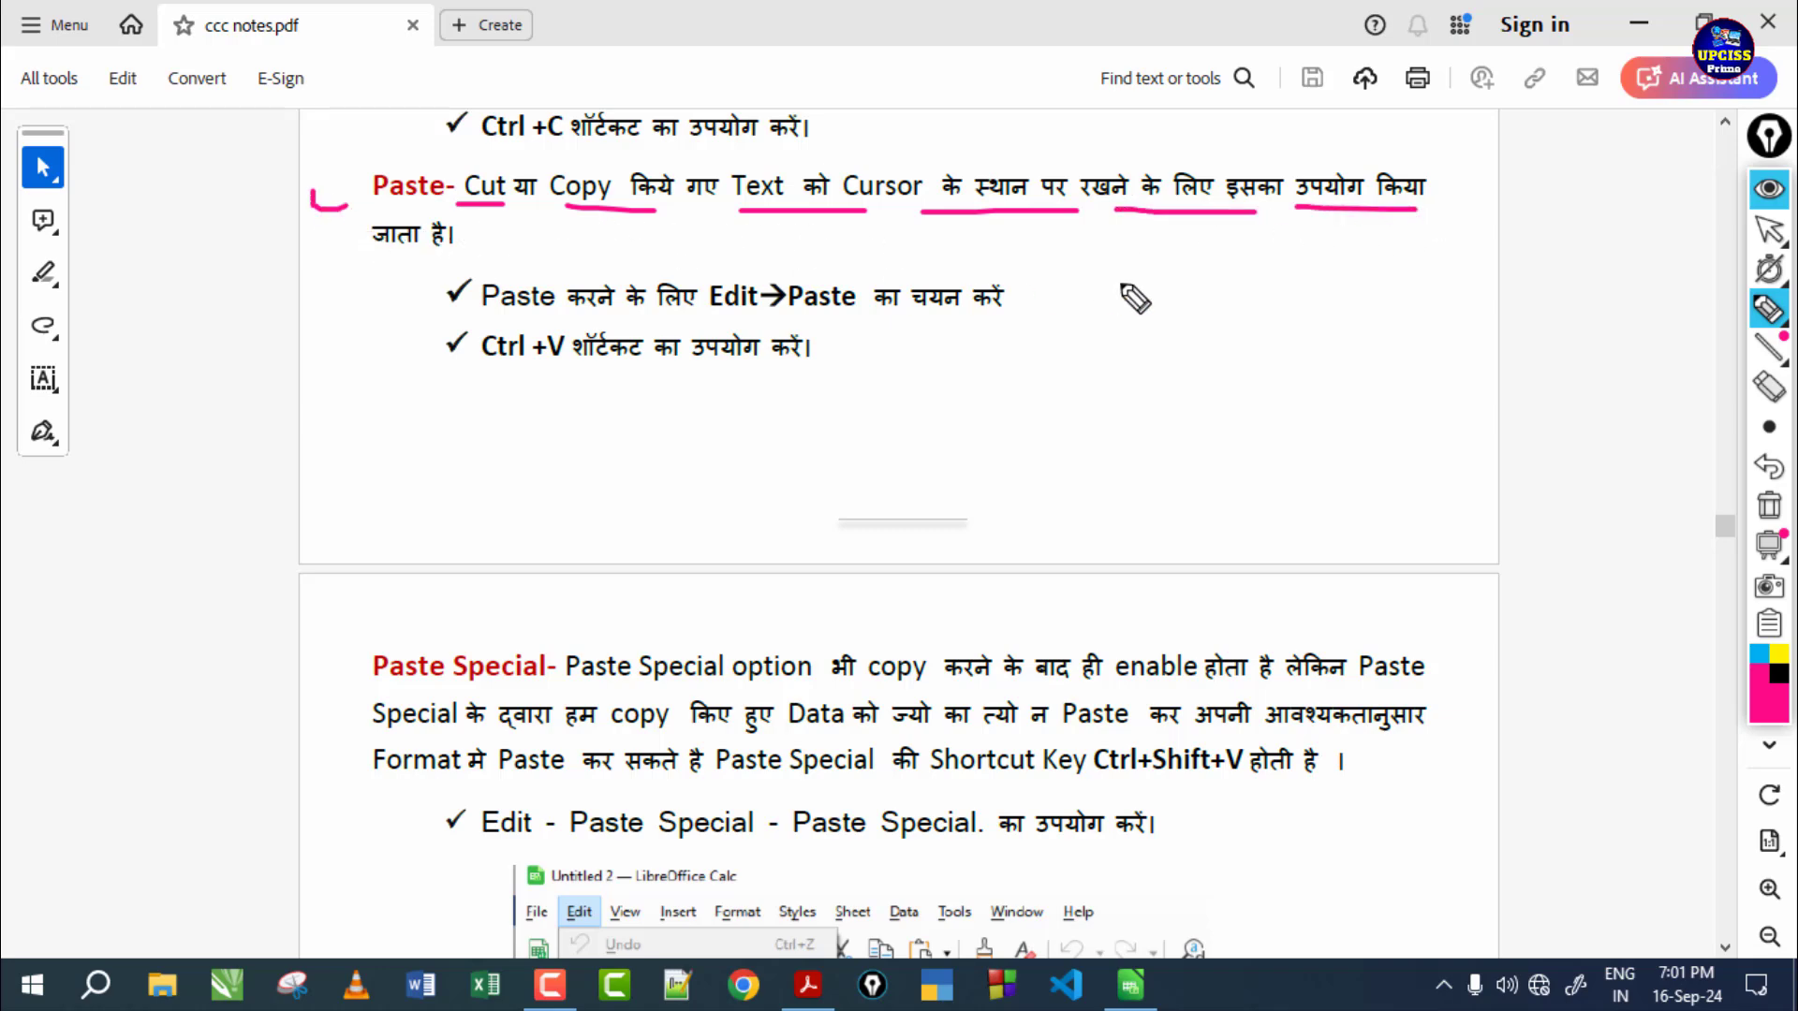
click(1759, 507)
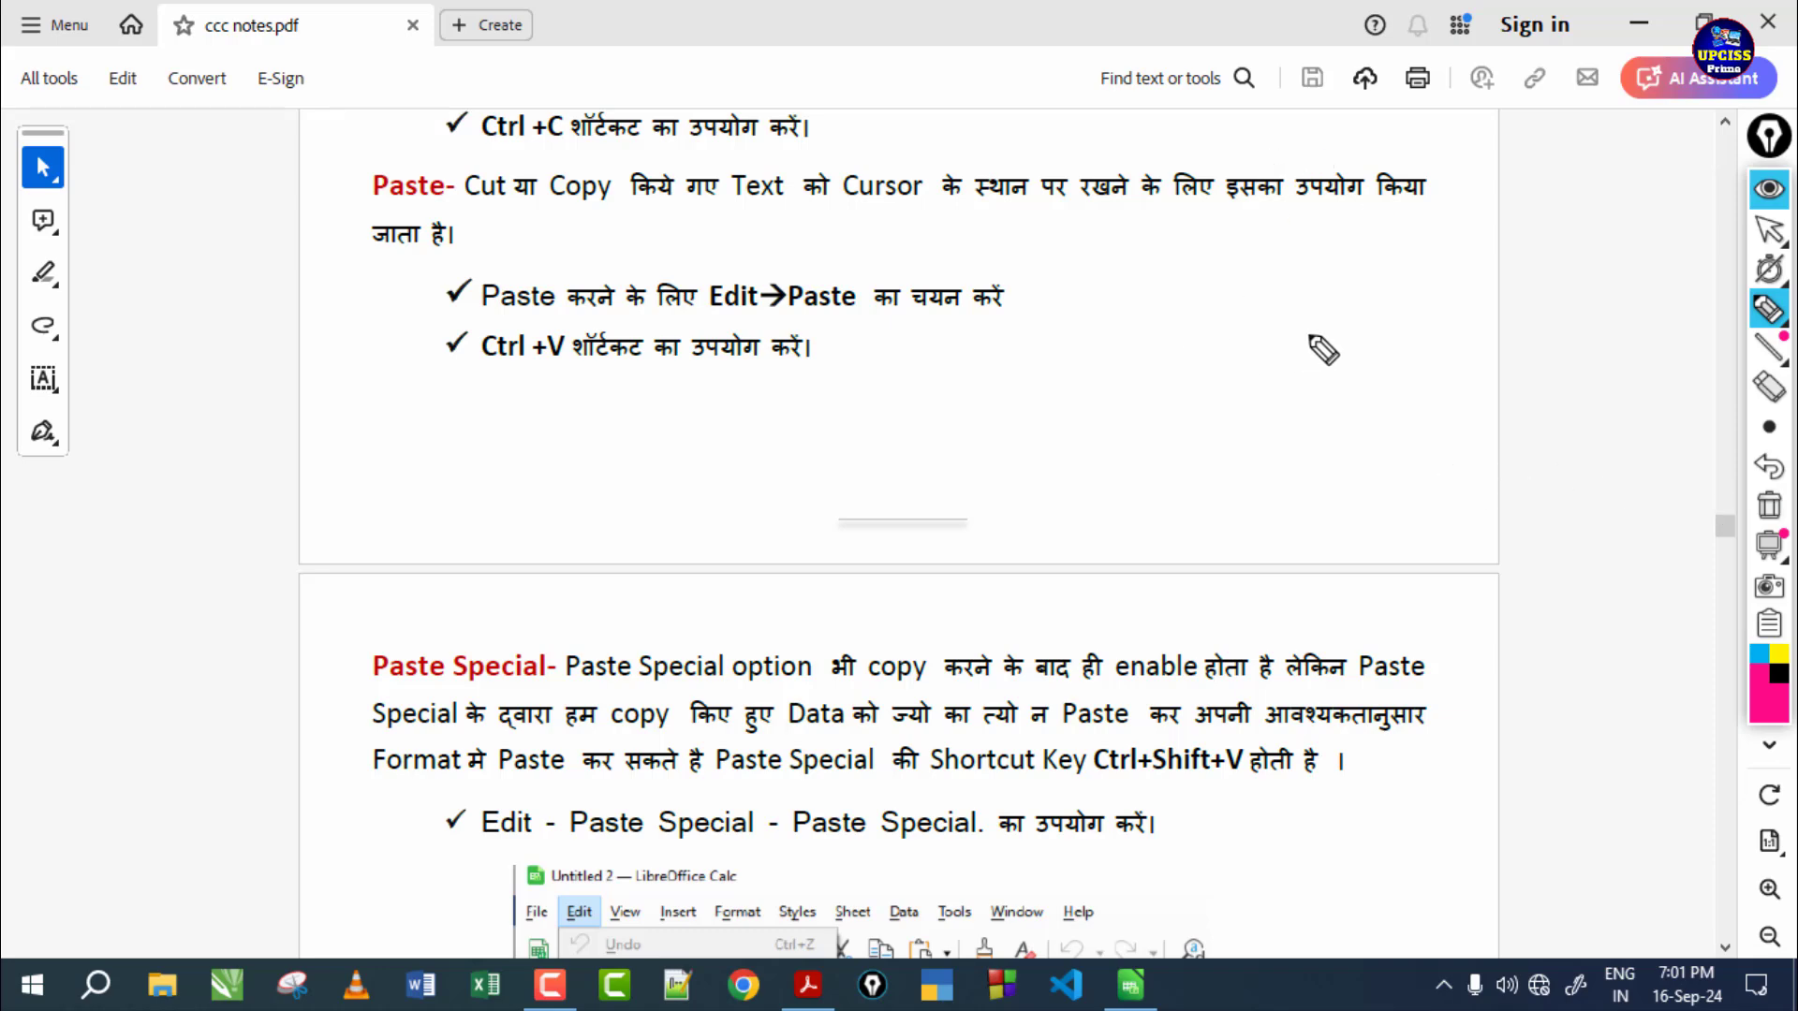
Step: Draw a box beside the Paste bullets, mark the Ctrl +V bullet and underline Edit→Paste, then erase everything and put the pen away
mouse_move(1264, 306)
mouse_down()
mouse_move(1376, 301)
mouse_move(1389, 354)
mouse_move(1240, 331)
mouse_move(1264, 308)
mouse_up()
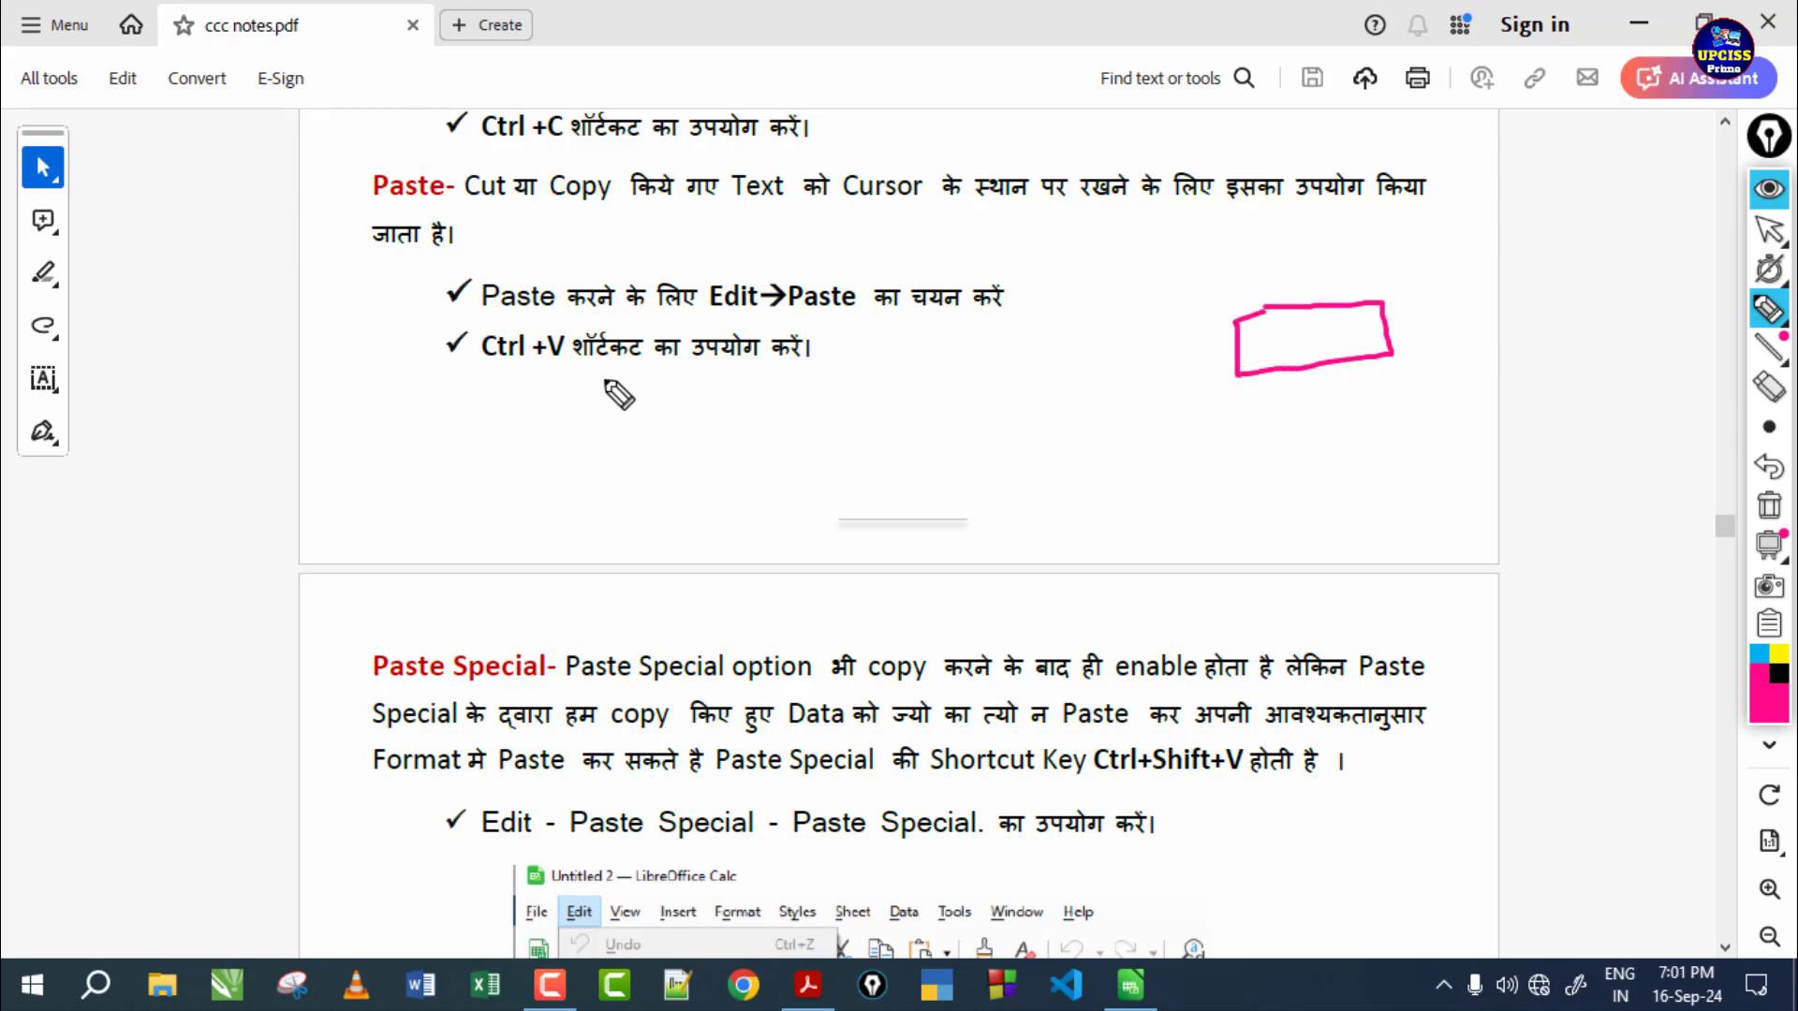
drag(434, 368, 534, 382)
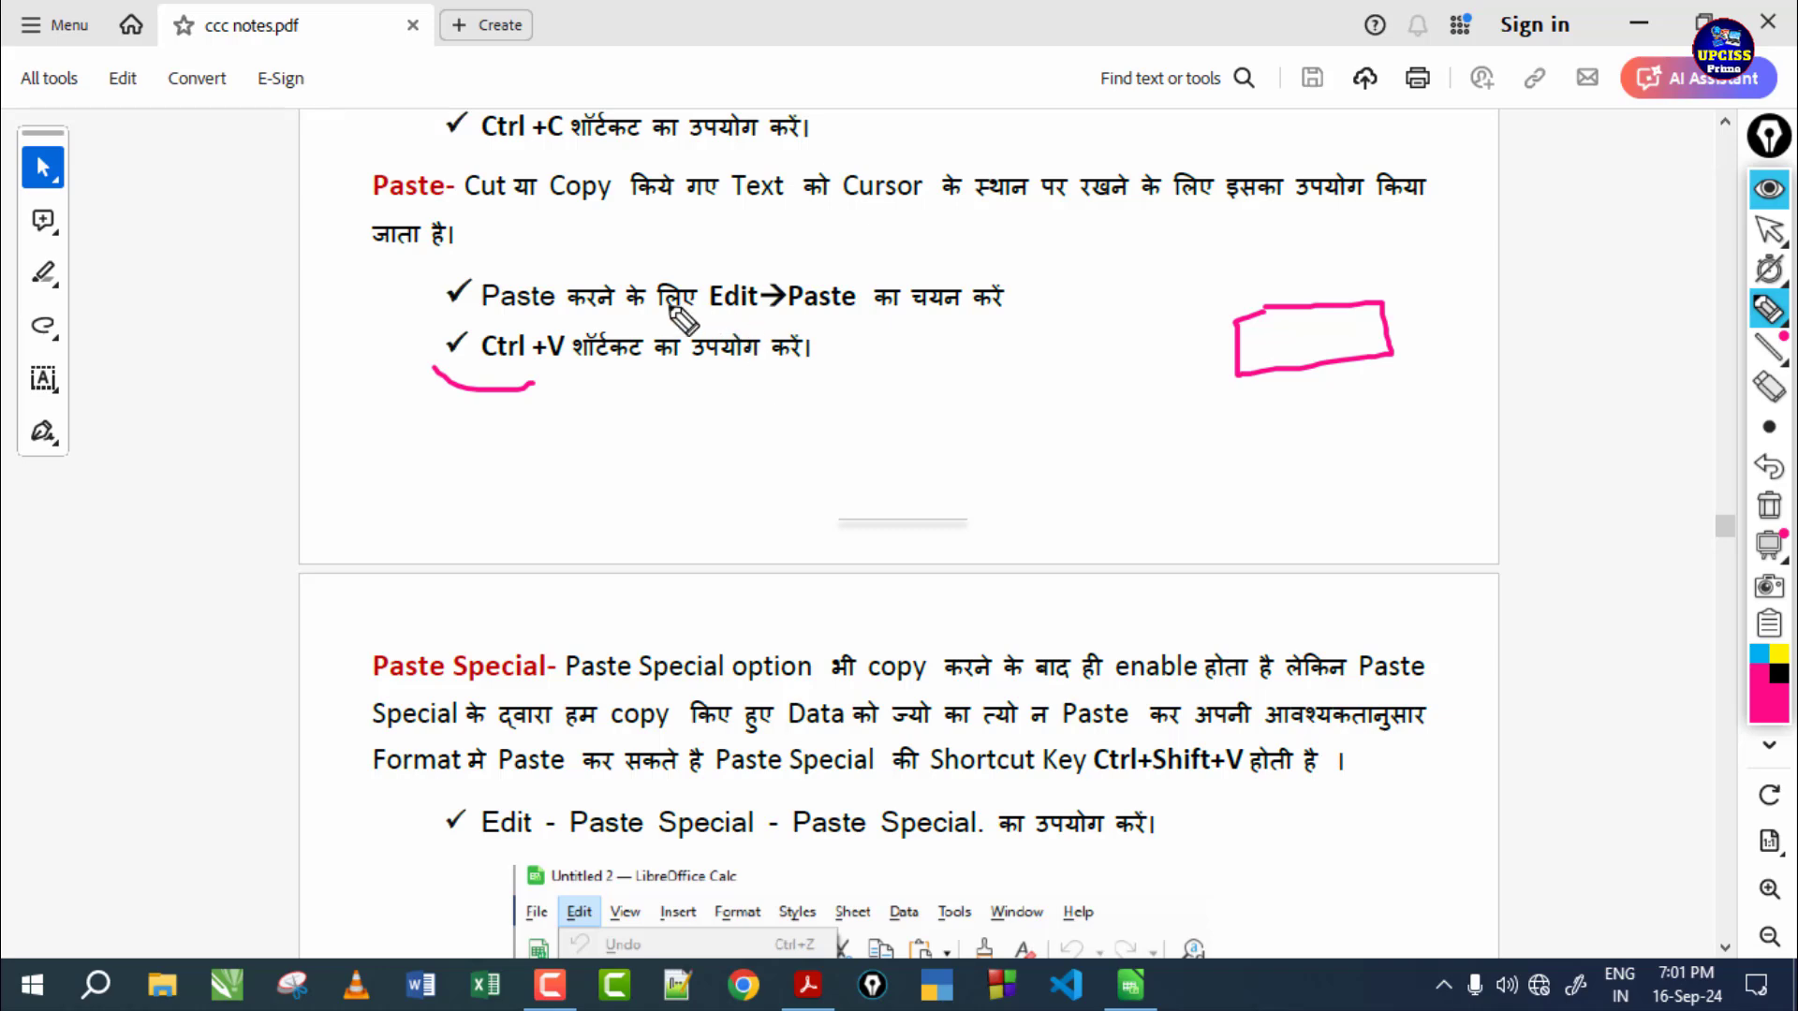
drag(667, 306, 888, 318)
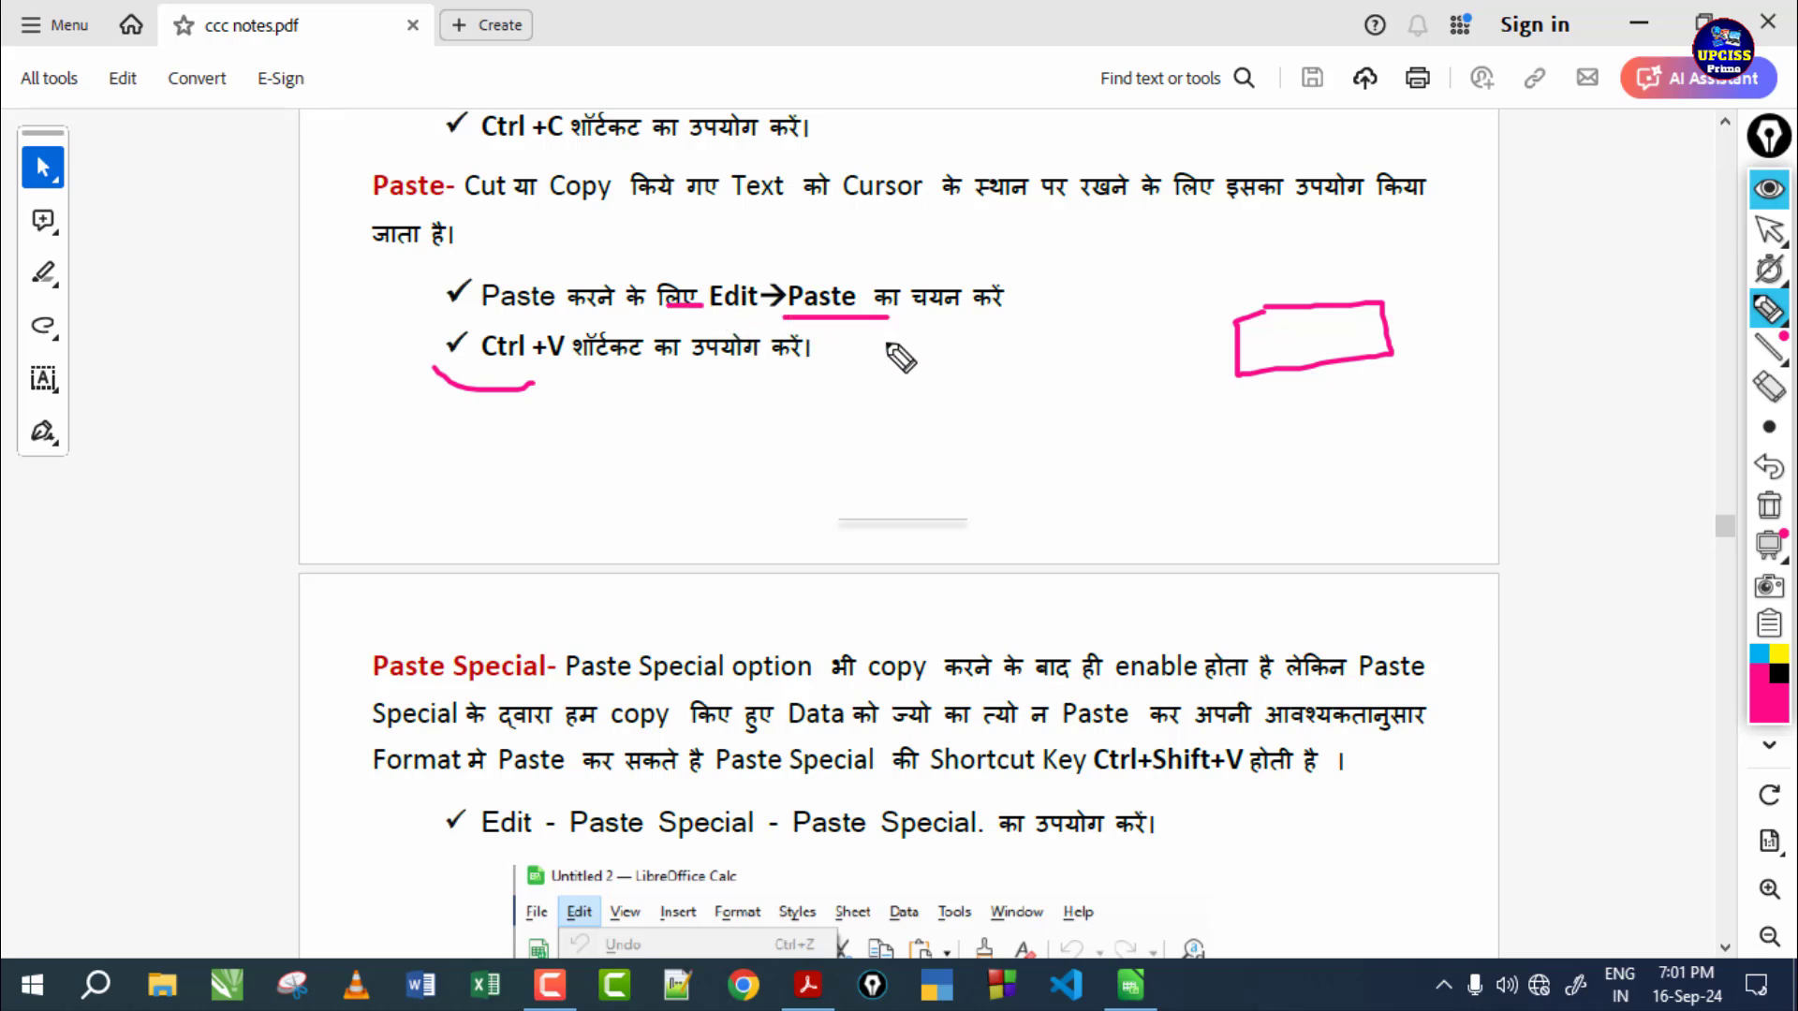
click(1770, 510)
click(1769, 227)
Step: Draw a line across the toolbar picture to the Paste icon and erase it, then circle and clear Edit and put the pen away
scroll(1120, 345, up, 3)
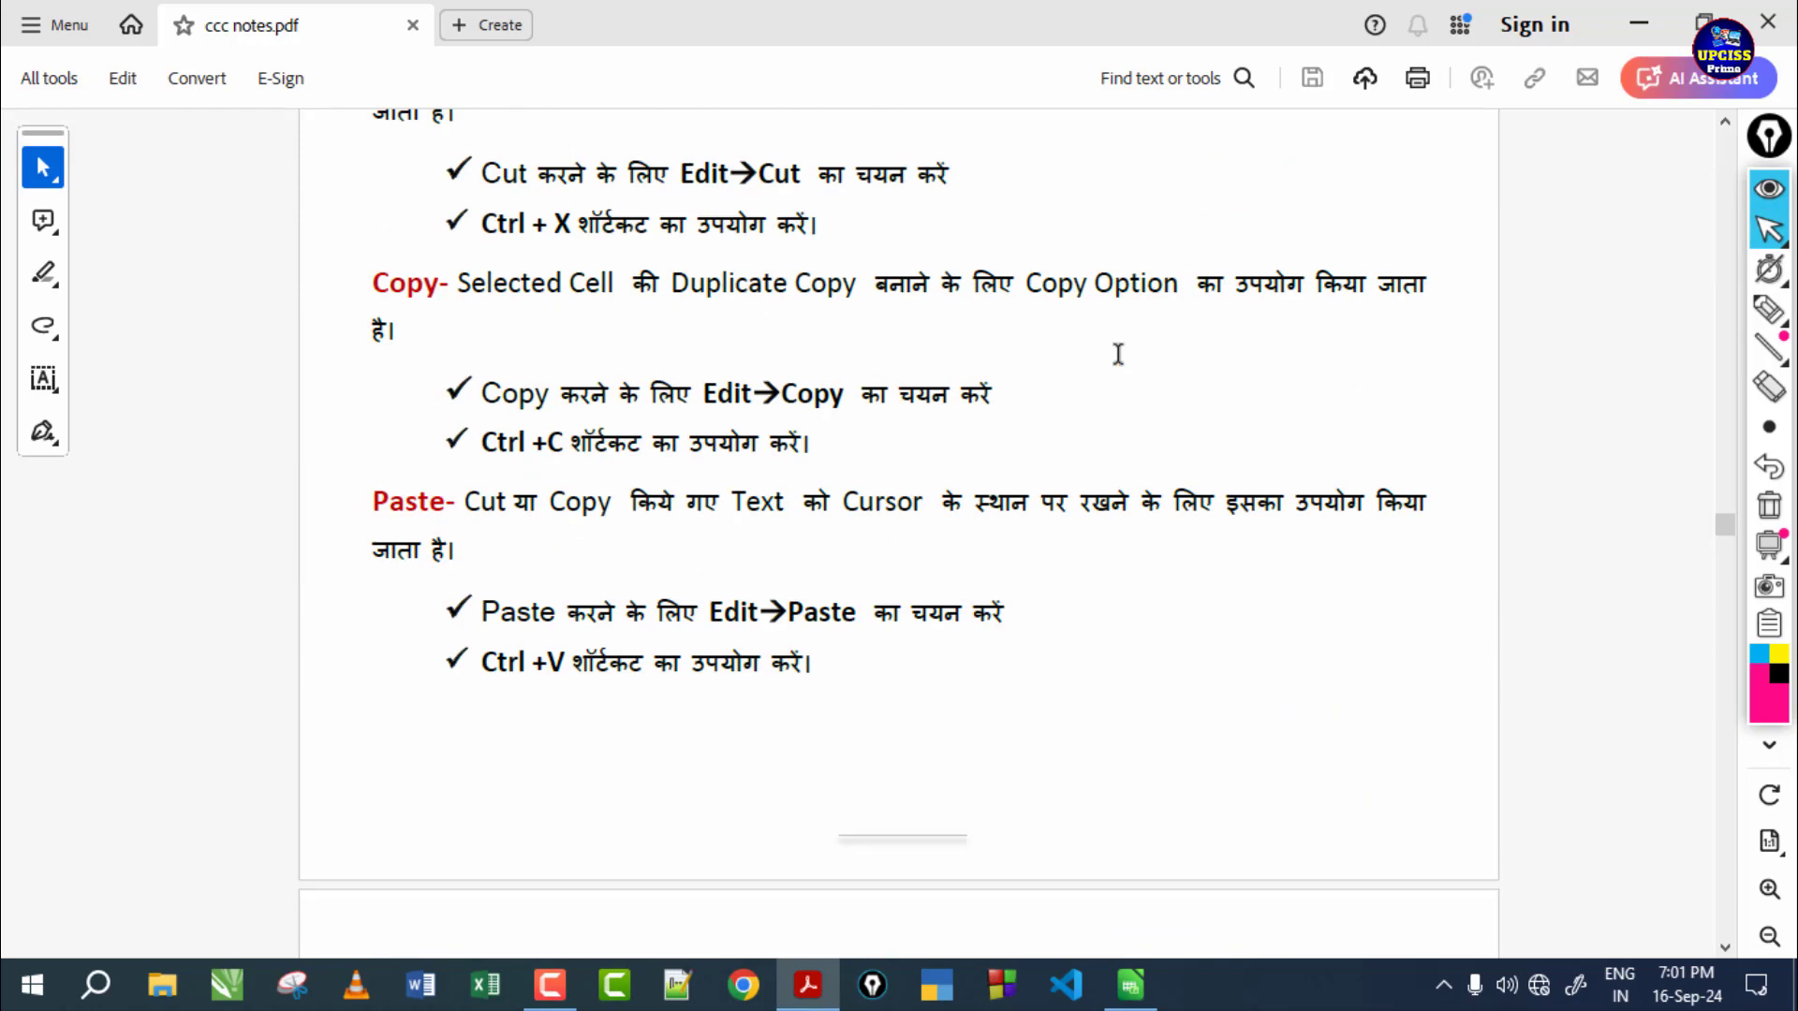
scroll(1118, 354, up, 4)
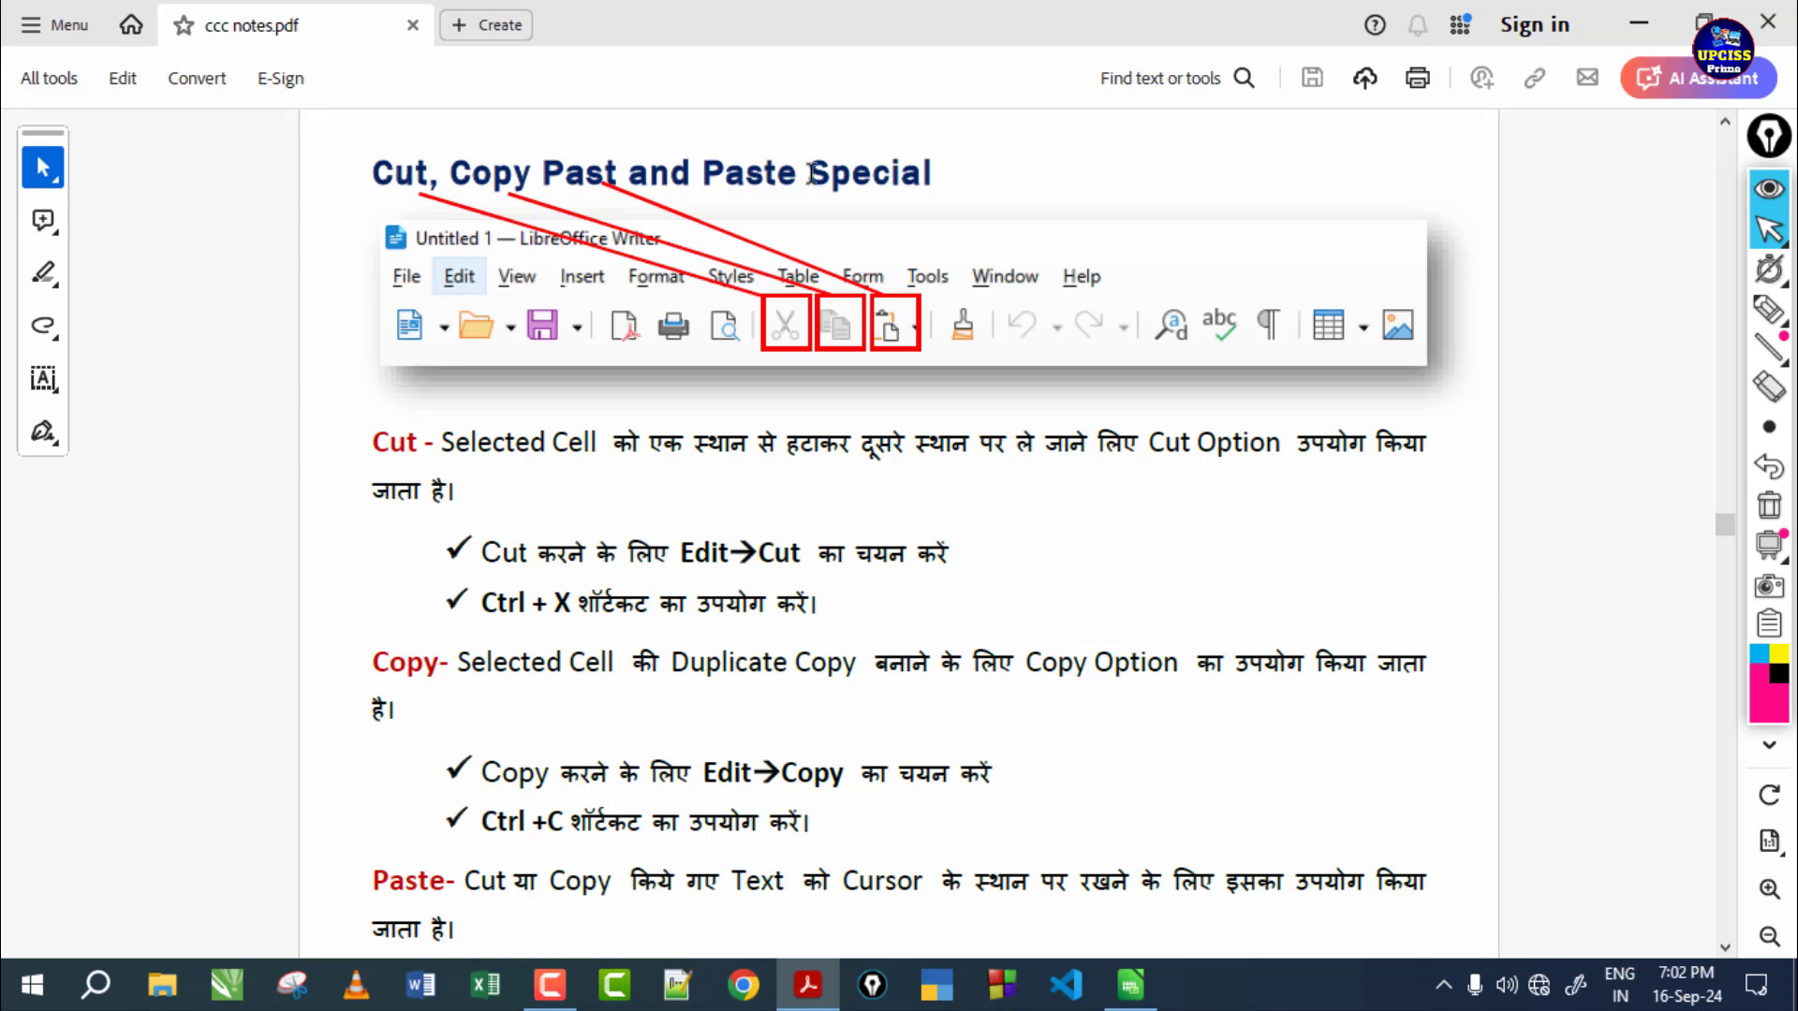
click(1767, 319)
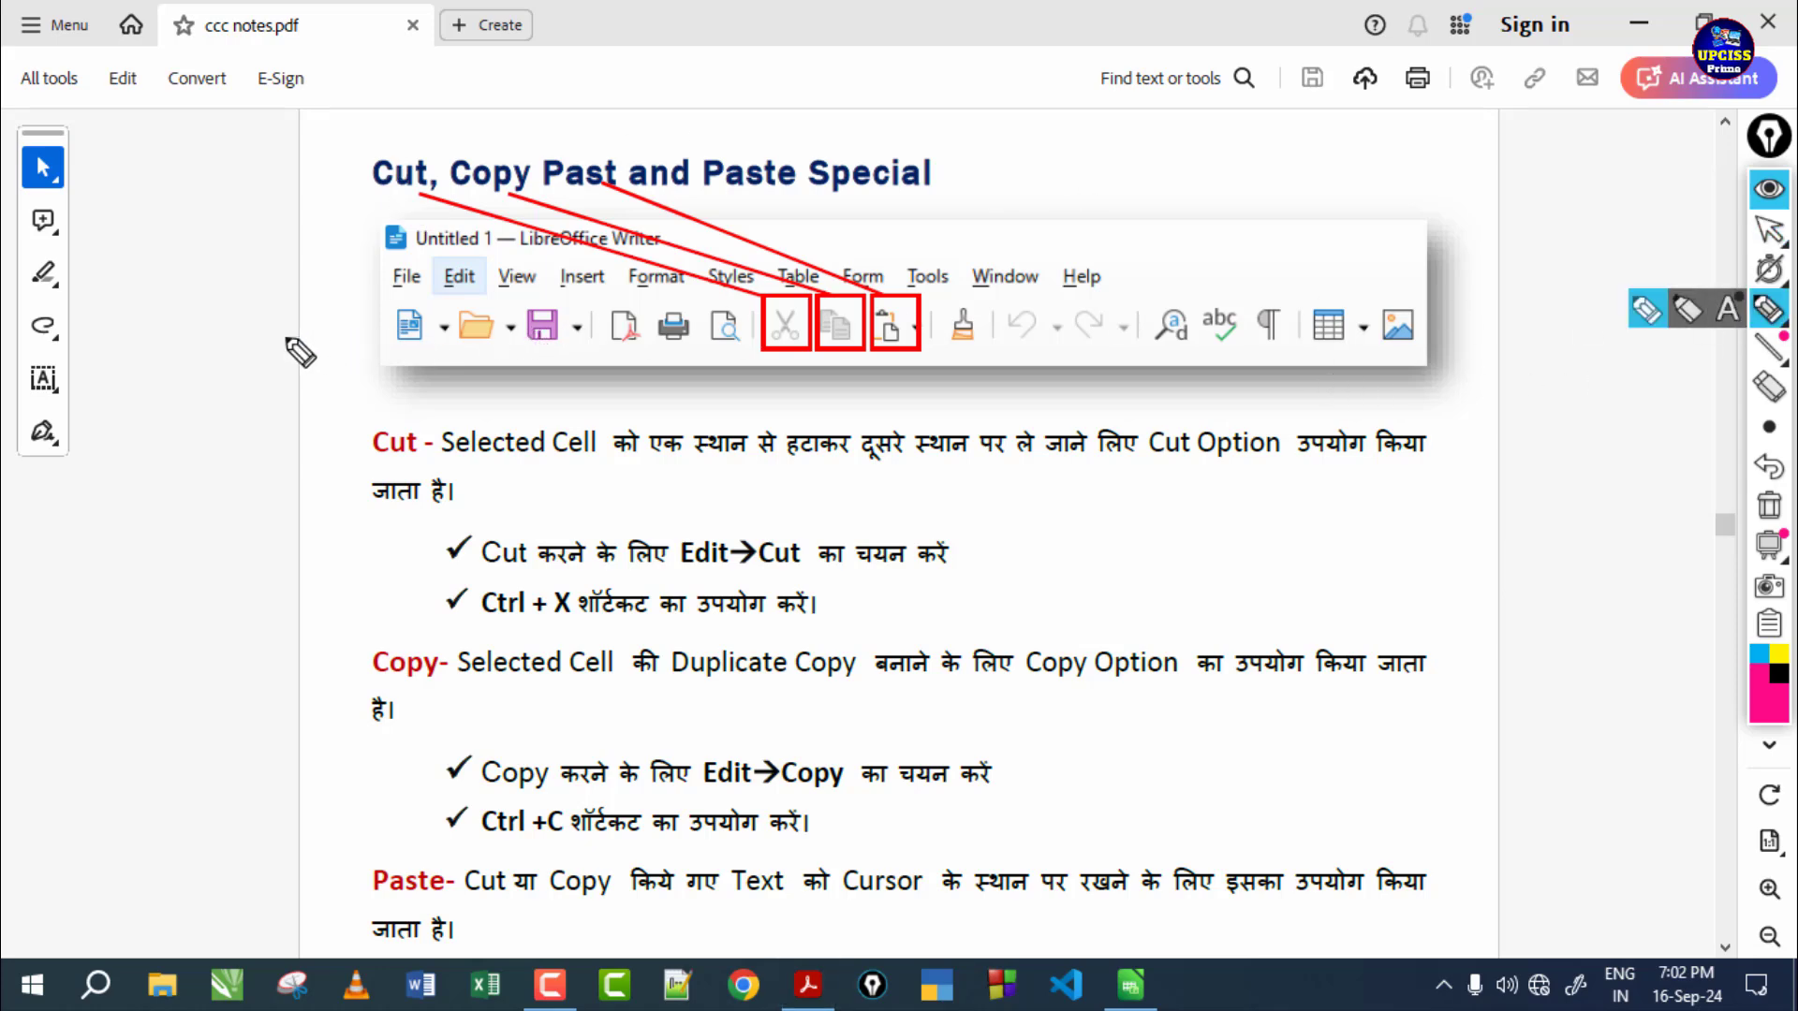
mouse_move(263, 338)
mouse_down()
mouse_move(705, 331)
mouse_move(748, 347)
mouse_move(896, 321)
mouse_up()
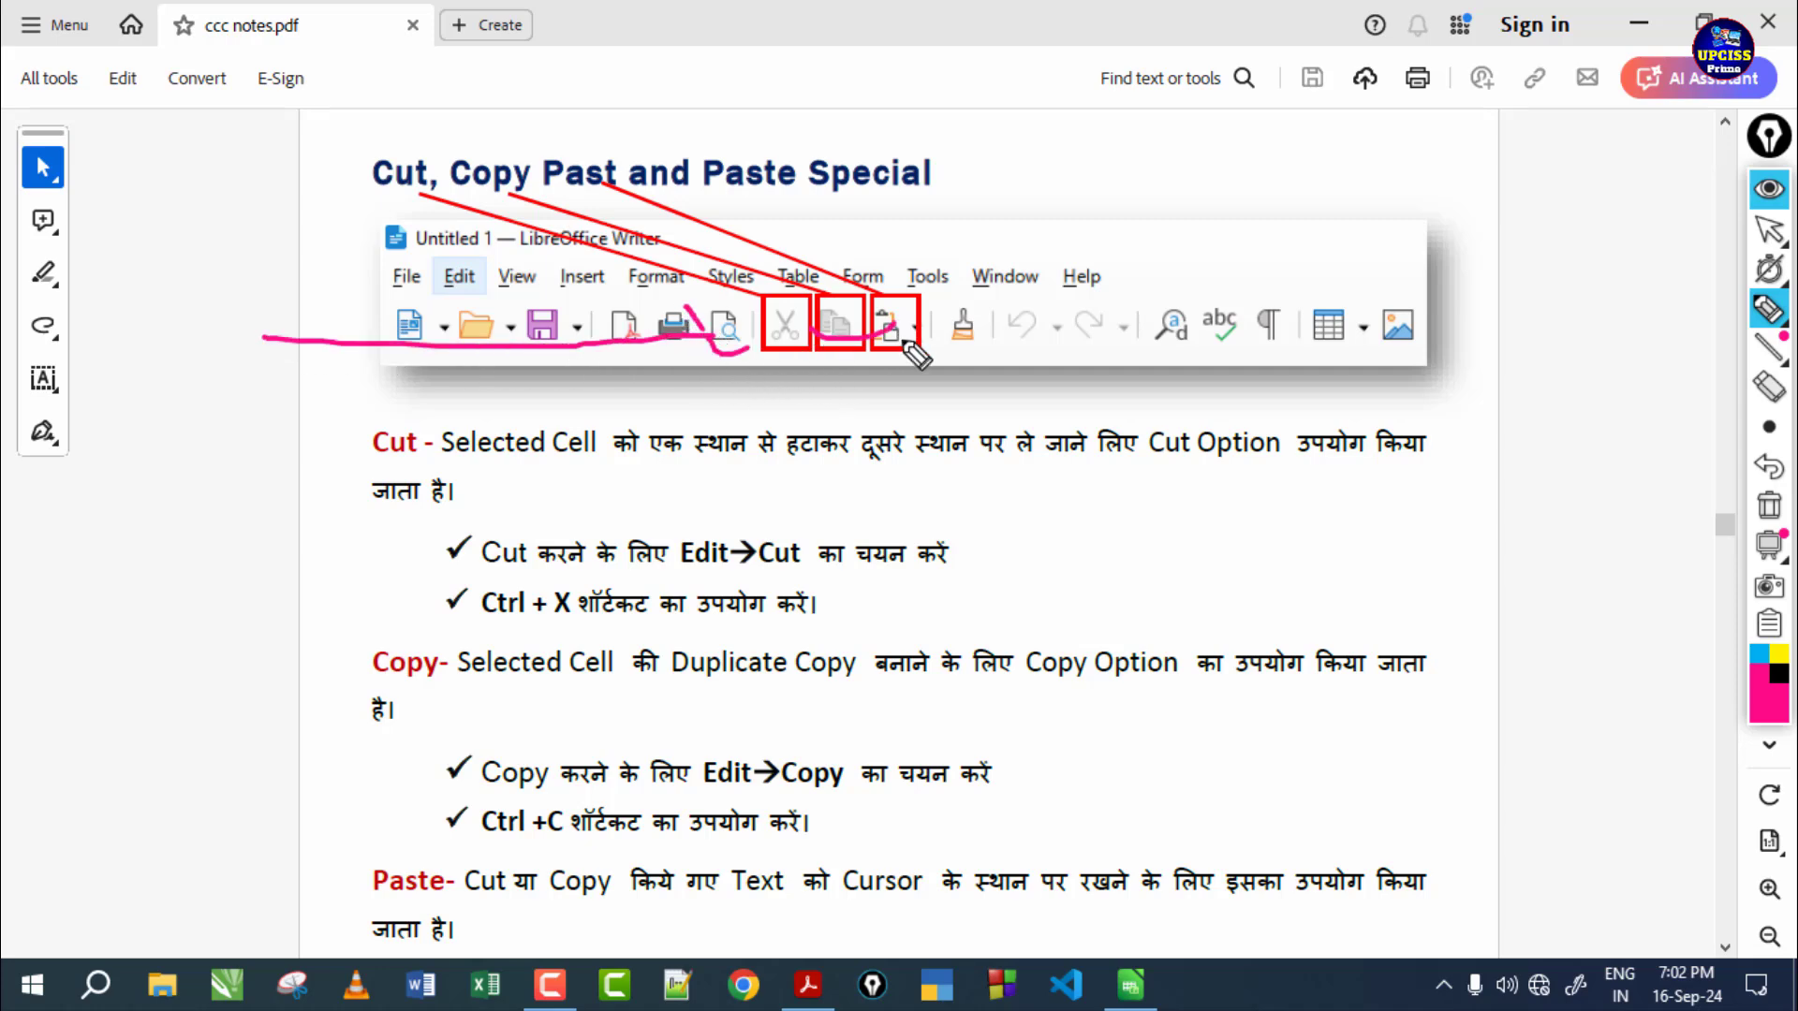
click(1769, 506)
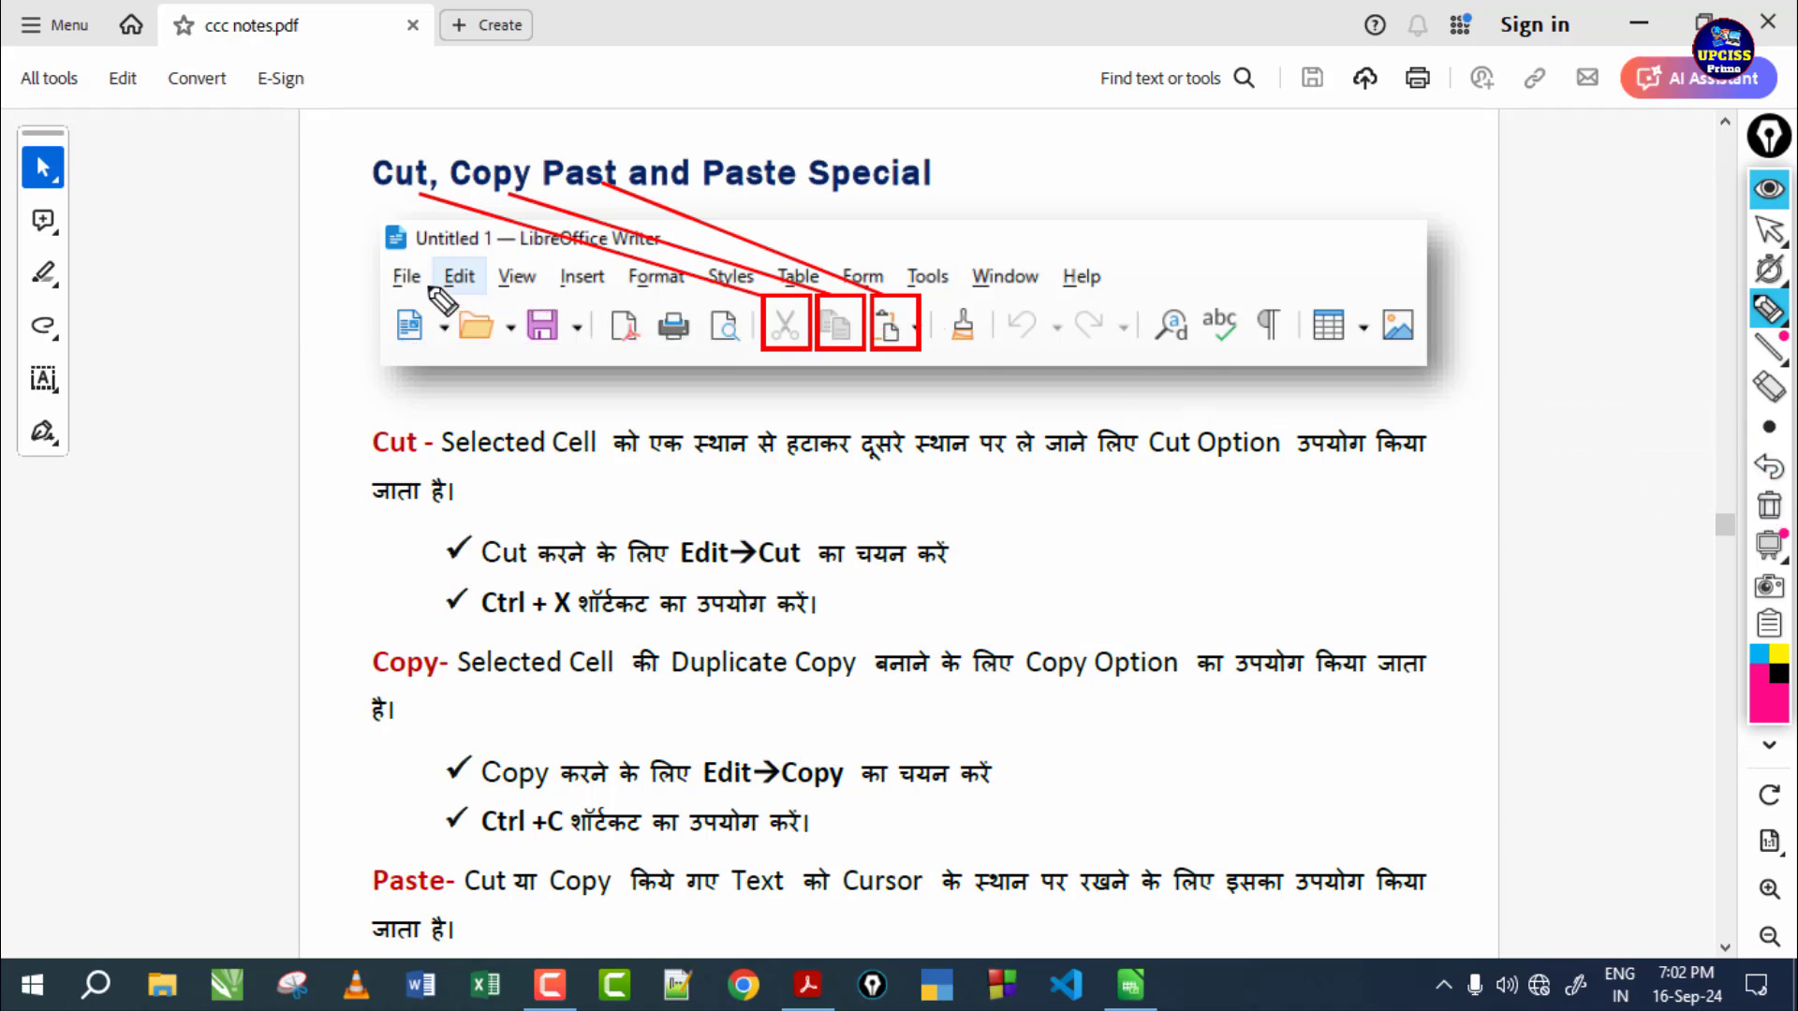
mouse_move(433, 270)
mouse_down()
mouse_move(501, 264)
mouse_move(431, 278)
mouse_up()
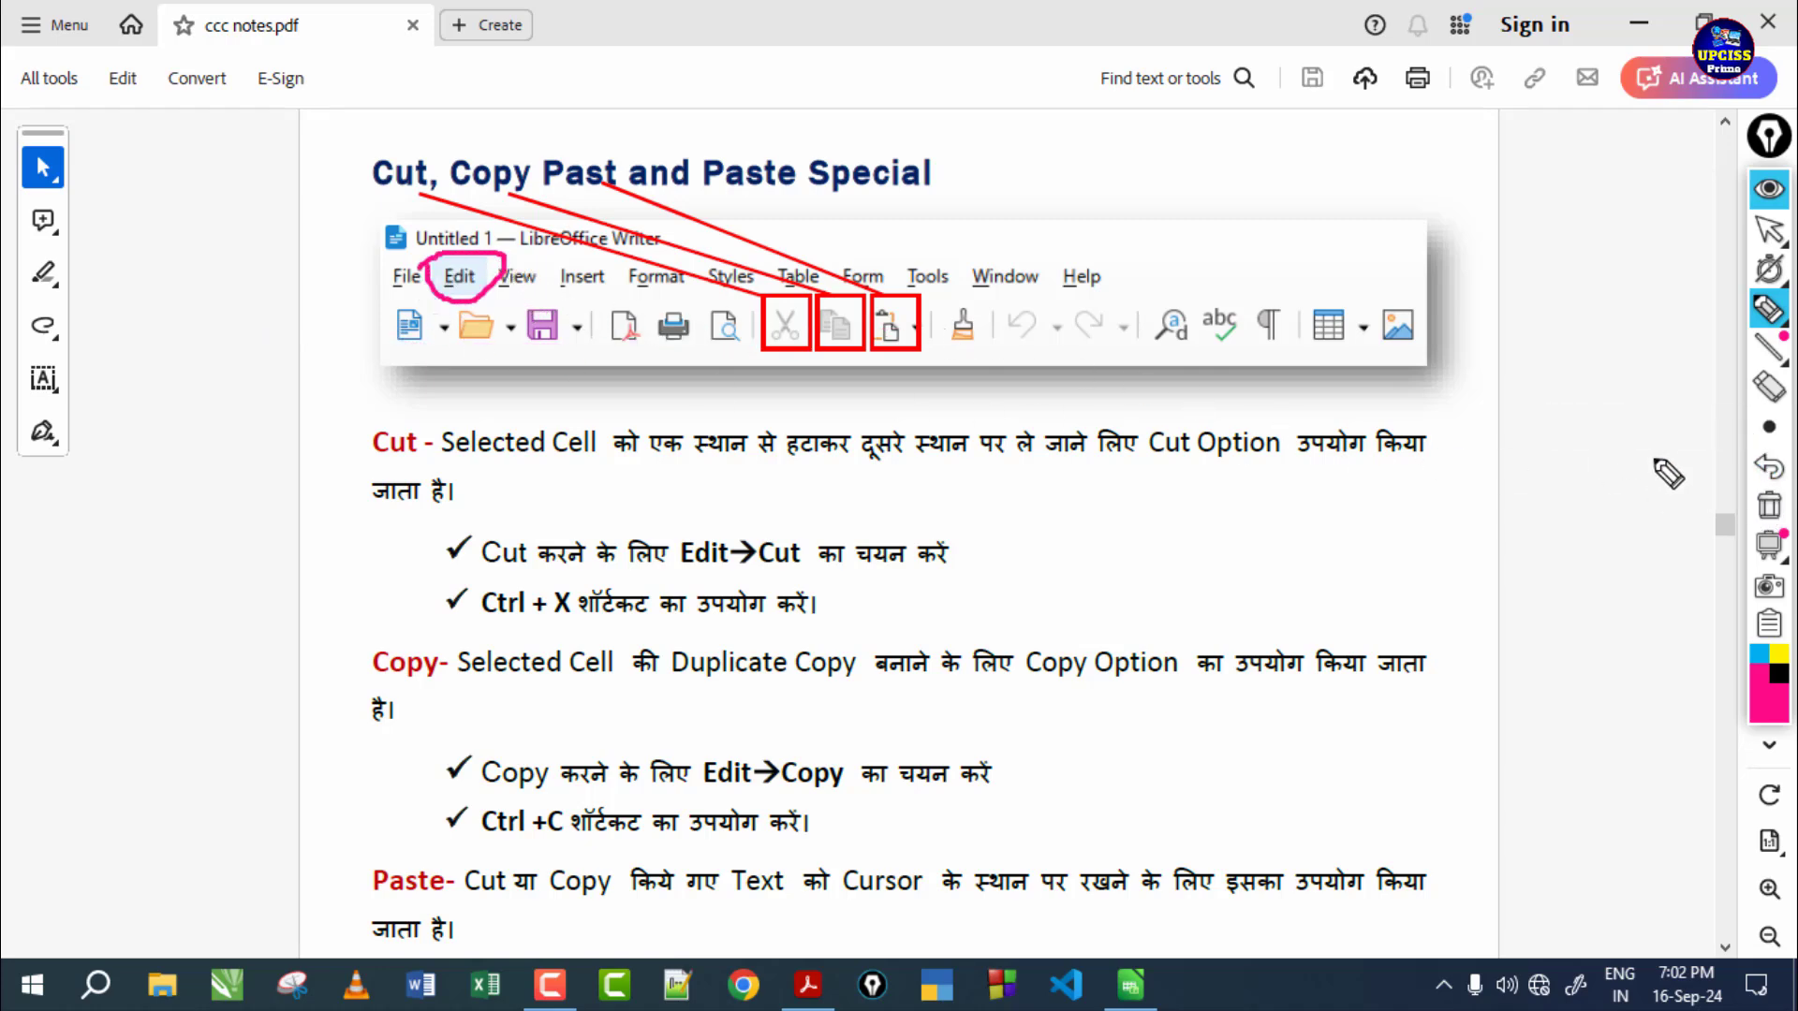
click(1766, 502)
click(1769, 227)
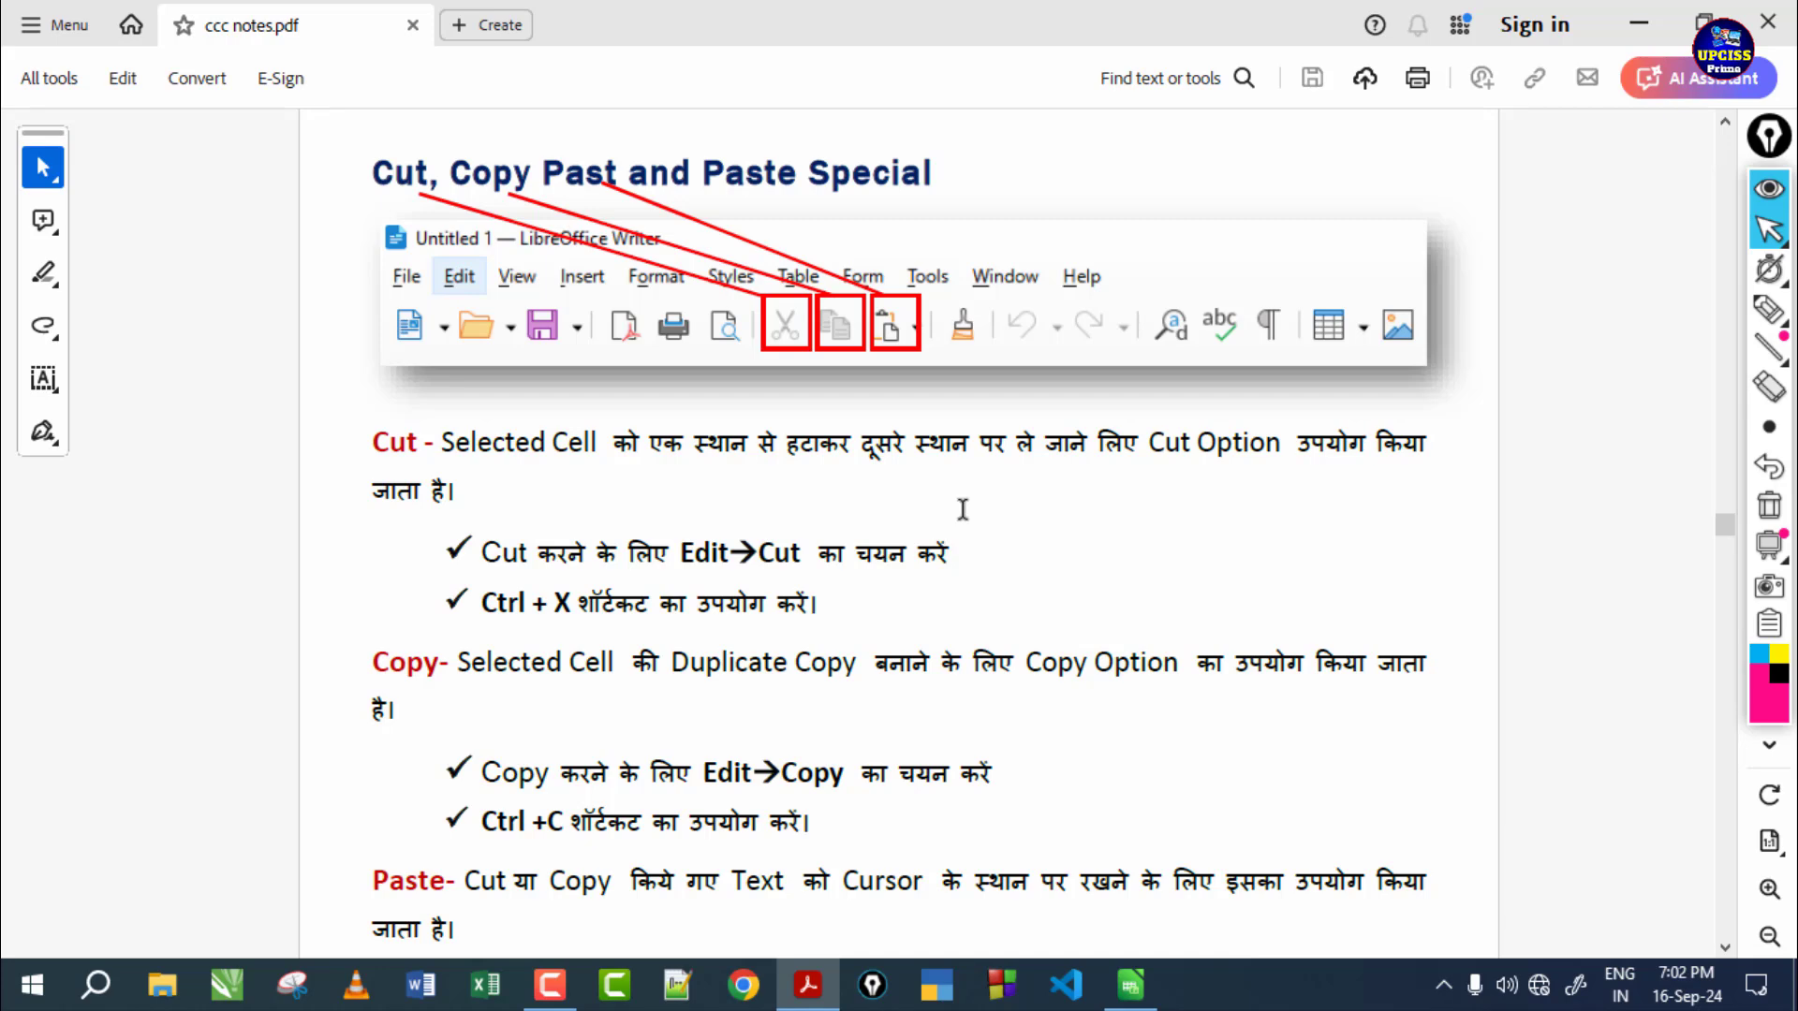
Step: Switch to the LibreOffice Calc sheet, draw an arrow and a circled mark above the standard toolbar and underline it, then erase the marks
click(1130, 985)
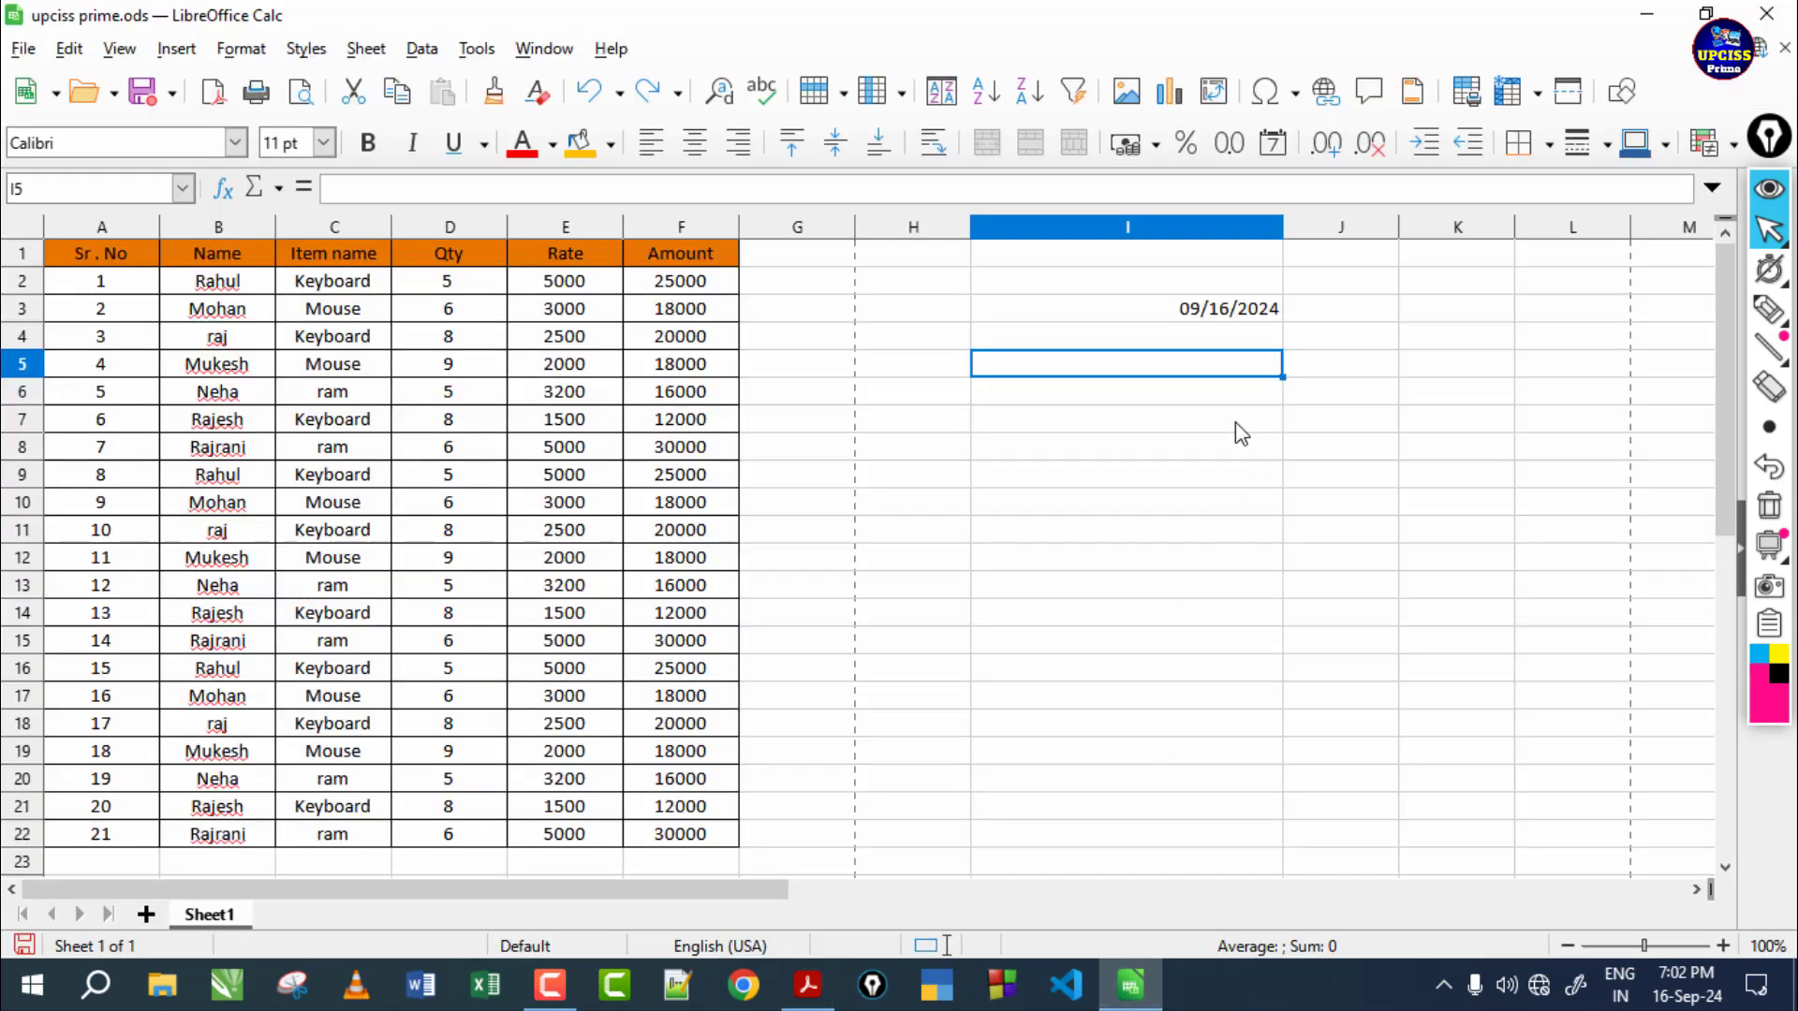
click(1769, 309)
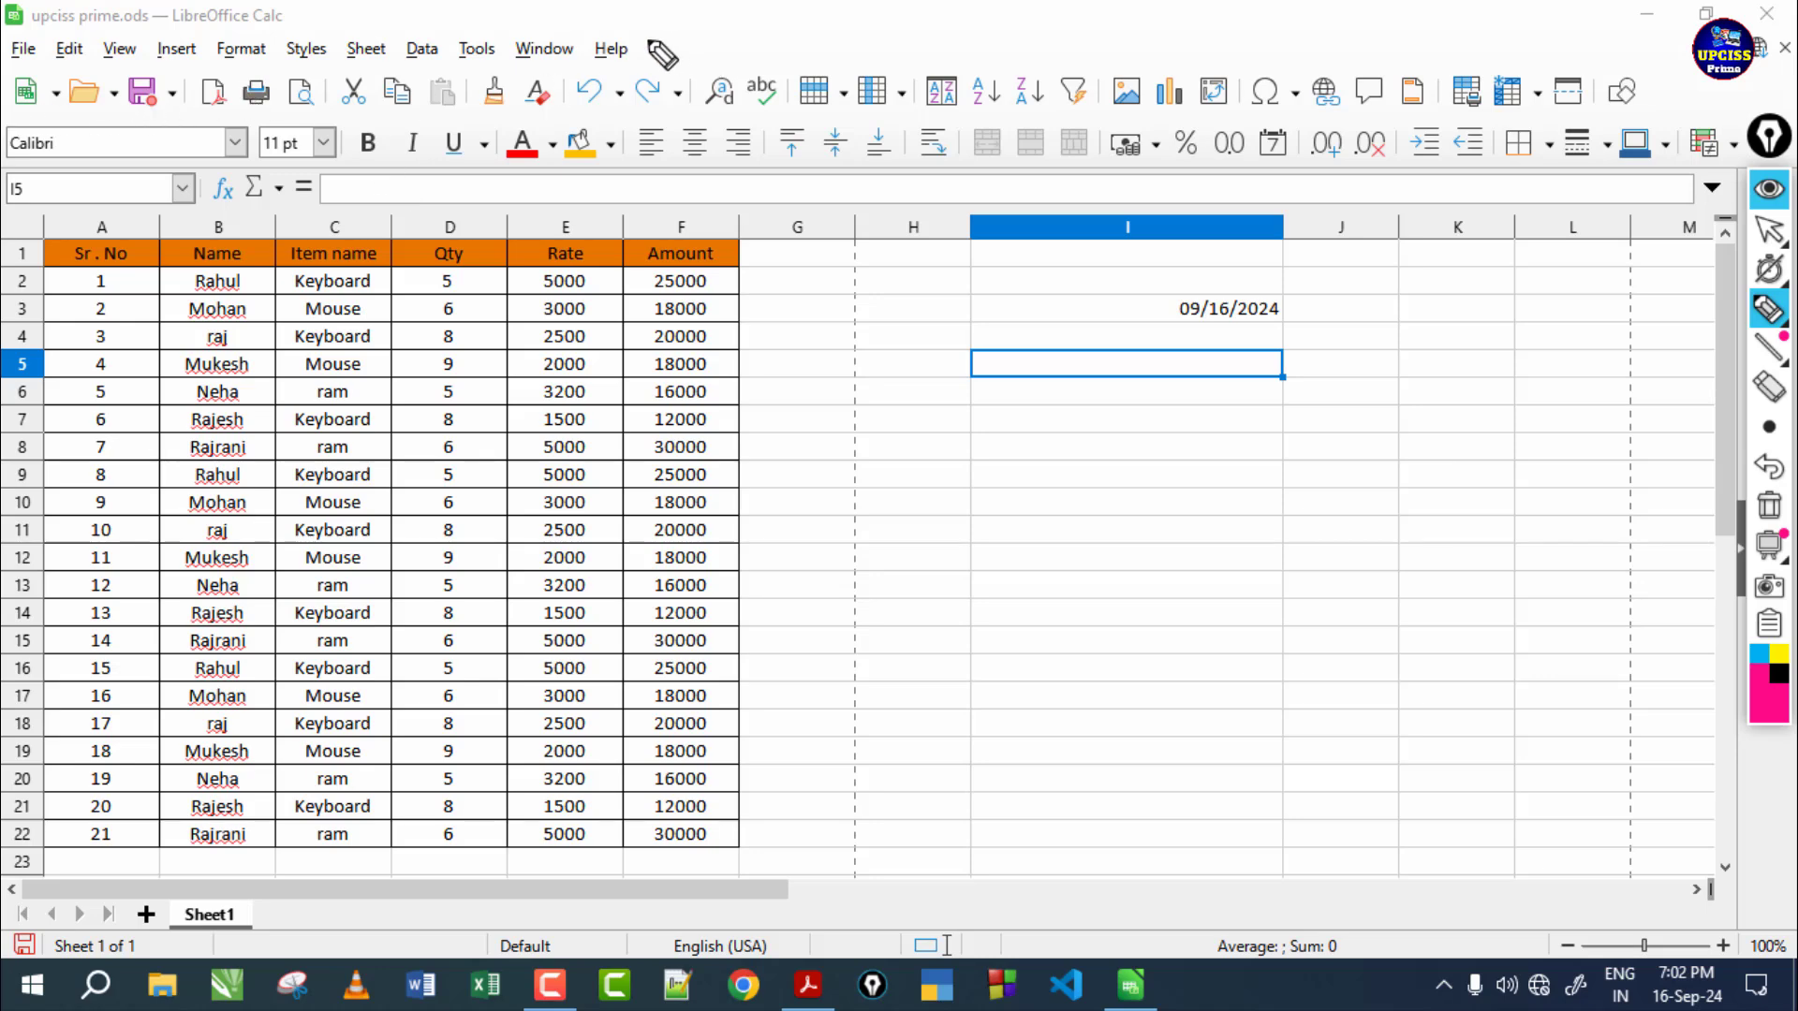
mouse_move(648, 41)
mouse_down()
mouse_move(811, 54)
mouse_move(798, 22)
mouse_up()
mouse_move(914, 12)
mouse_down()
mouse_move(915, 43)
mouse_move(936, 32)
mouse_move(908, 43)
mouse_up()
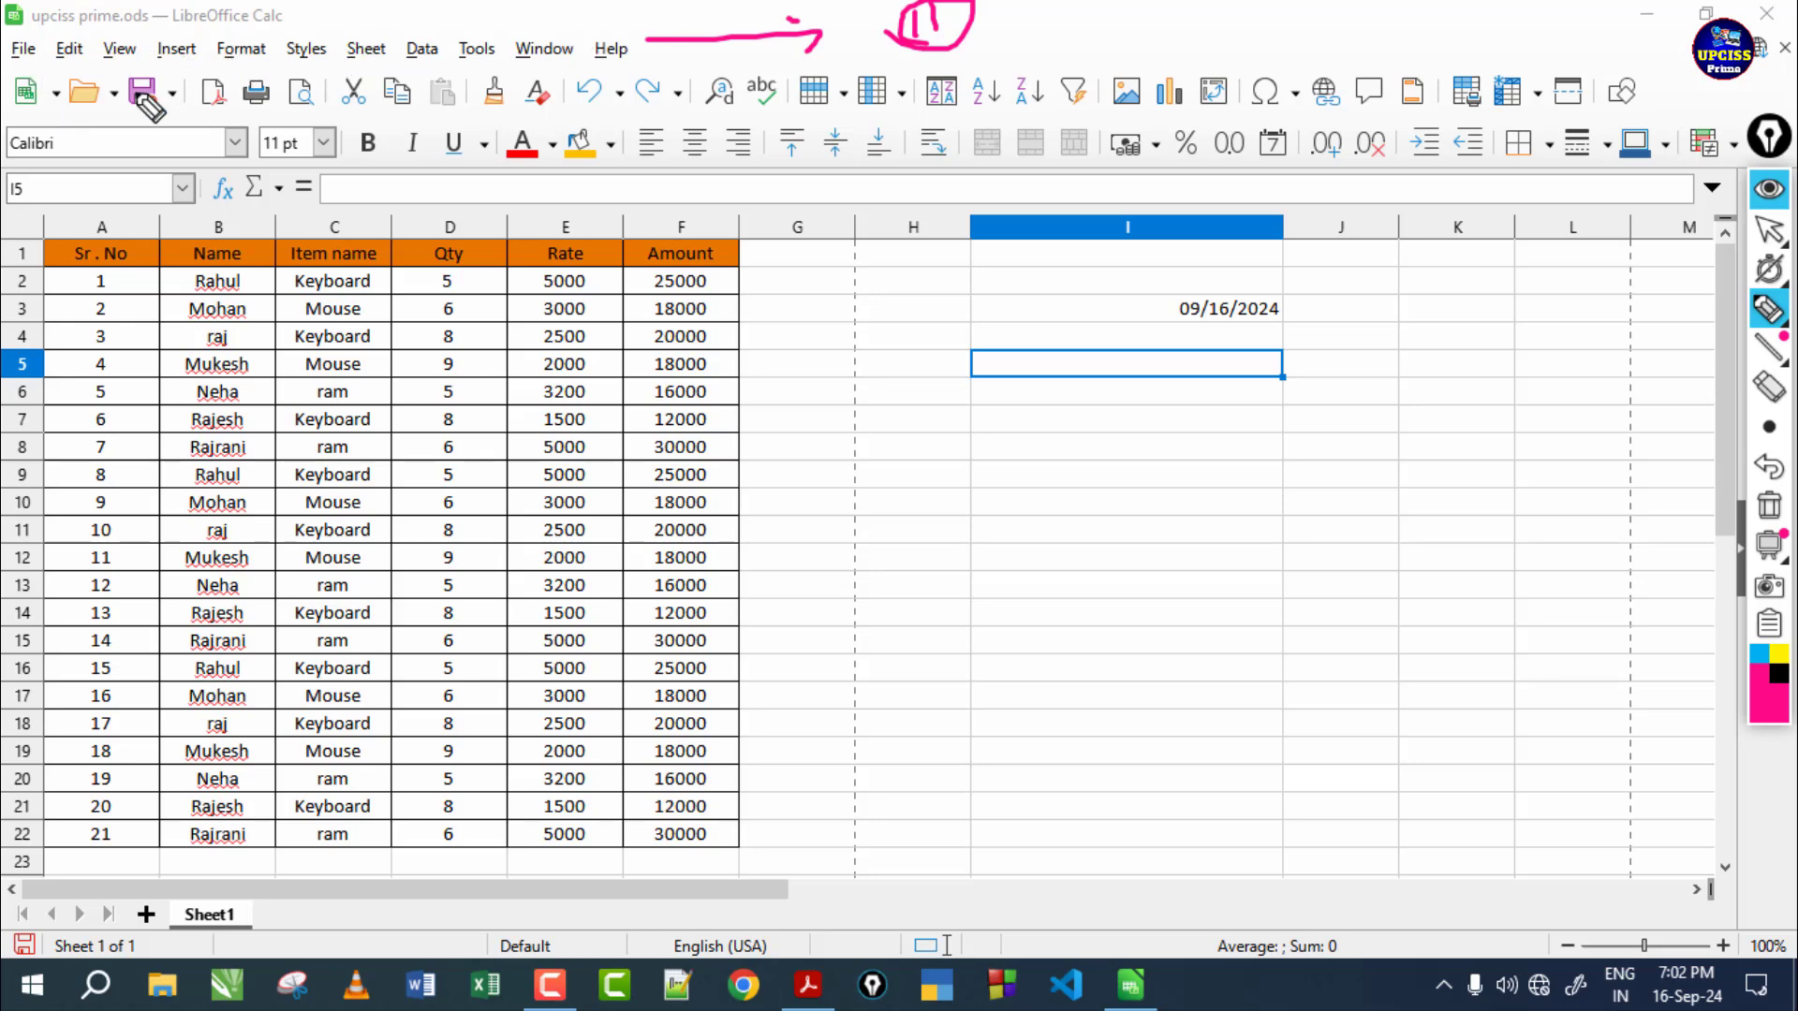
mouse_move(8, 94)
mouse_down()
mouse_move(234, 110)
mouse_move(807, 98)
mouse_up()
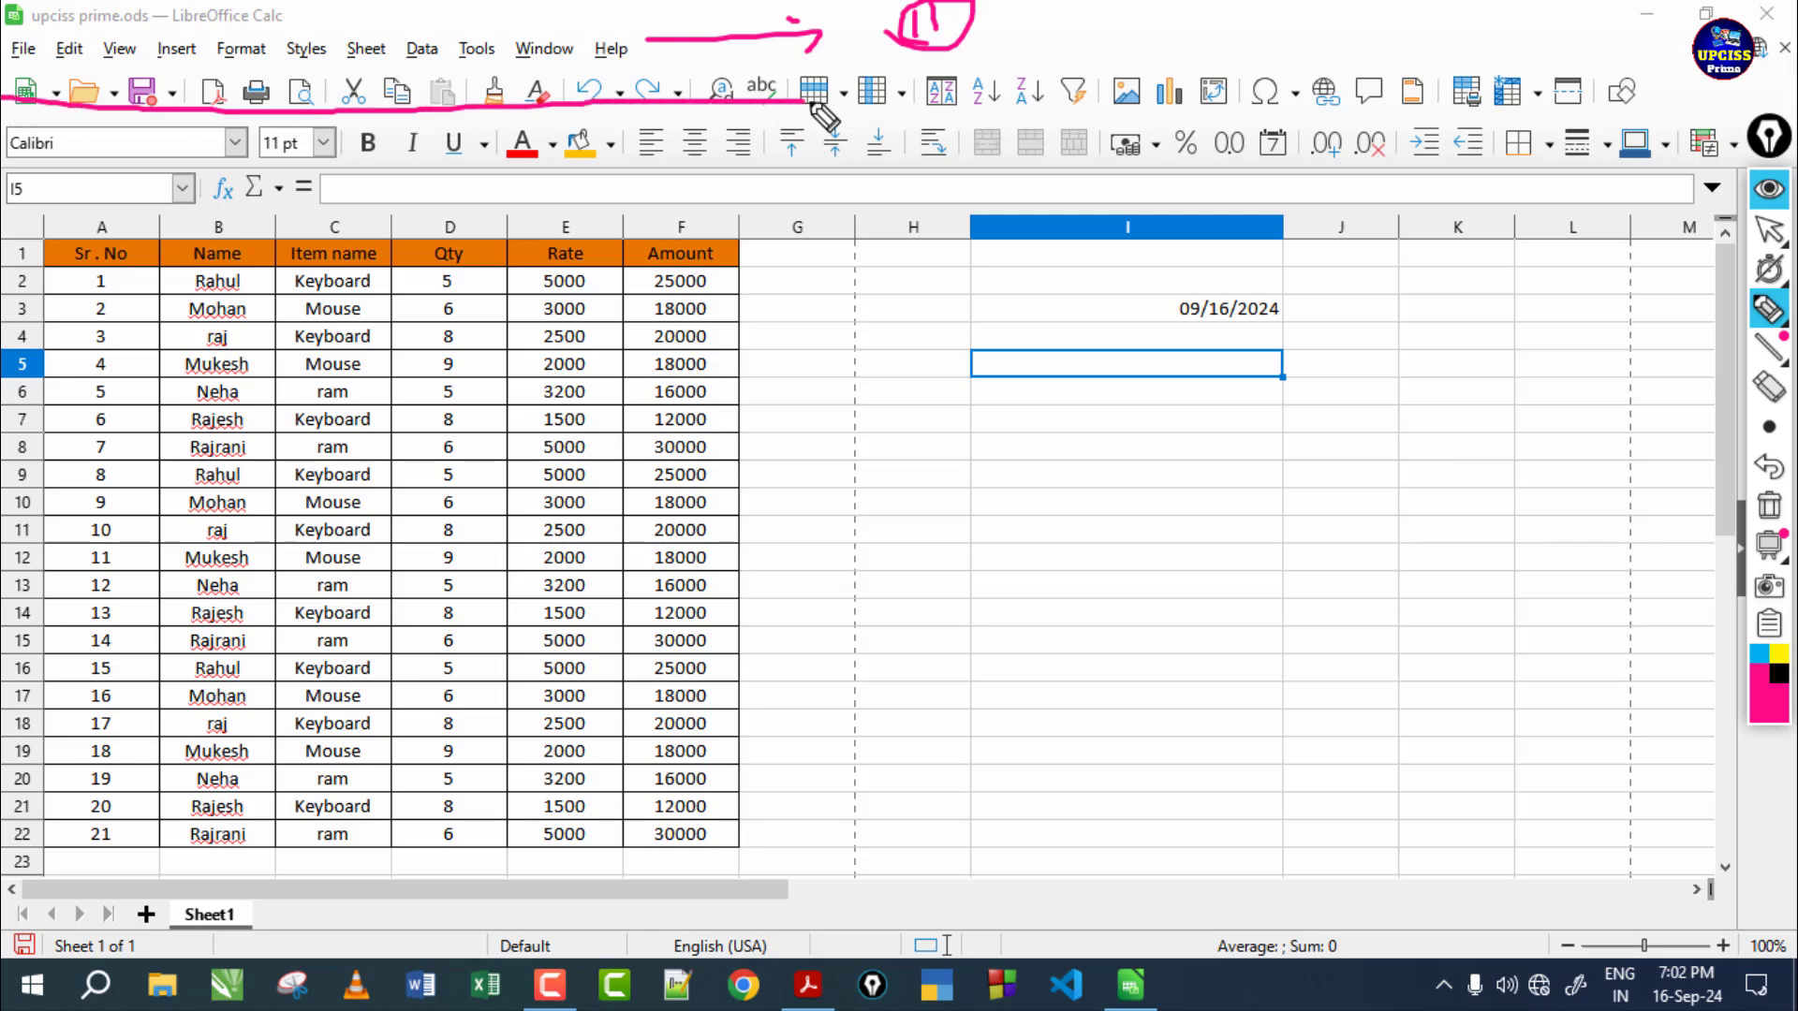
click(1768, 506)
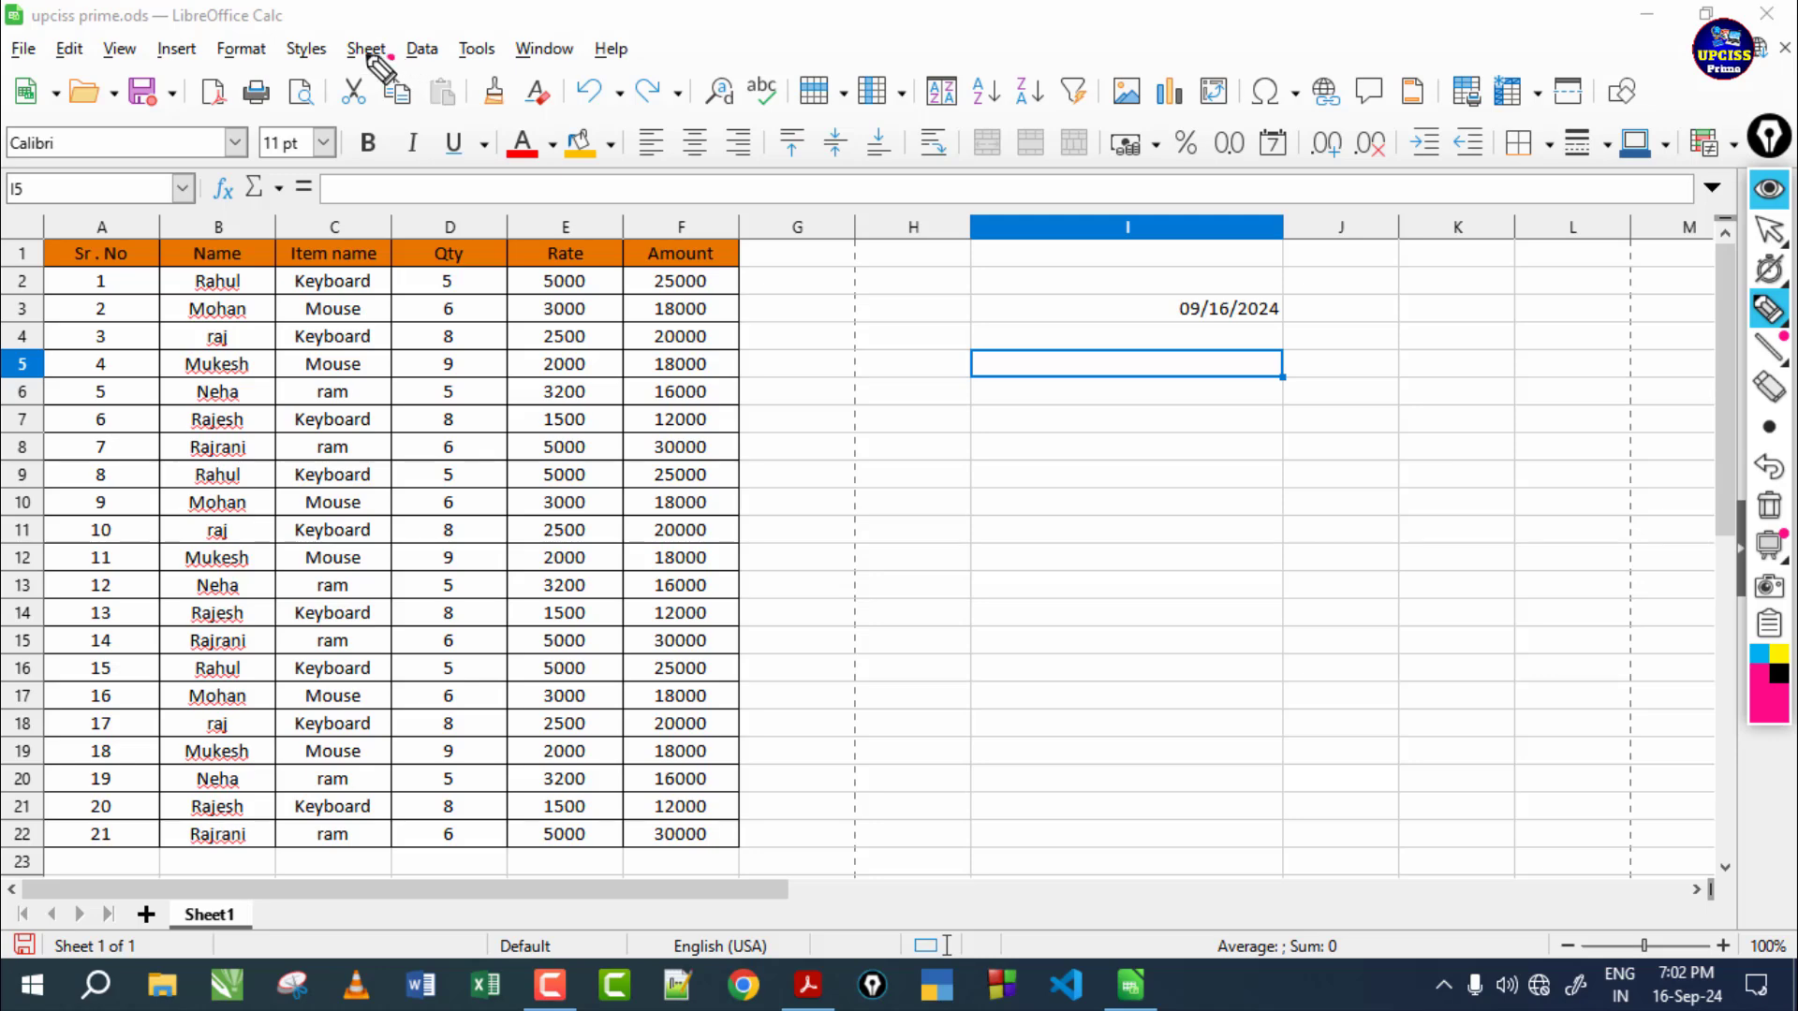
Step: Circle the Cut, Copy and Paste icons and erase the mark, then circle the Edit menu name and erase that too
mouse_move(367, 58)
mouse_down()
mouse_move(354, 112)
mouse_move(449, 114)
mouse_move(379, 58)
mouse_move(456, 87)
mouse_up()
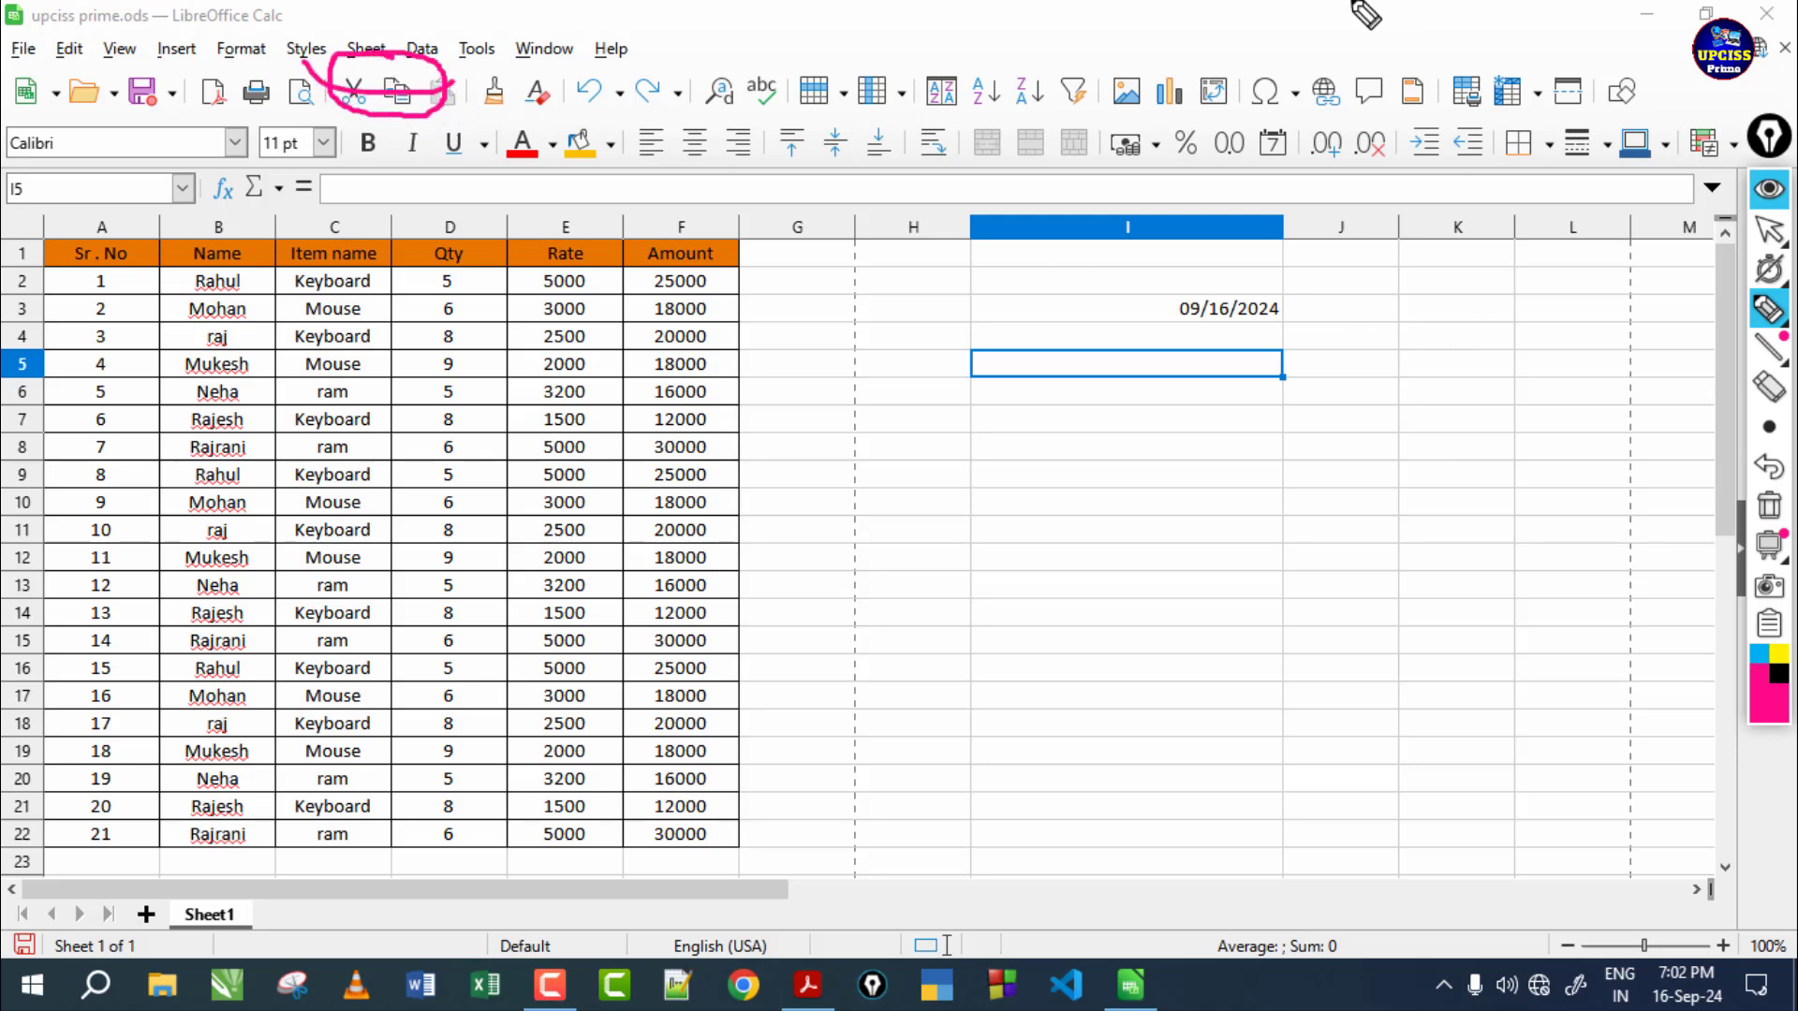
click(1769, 505)
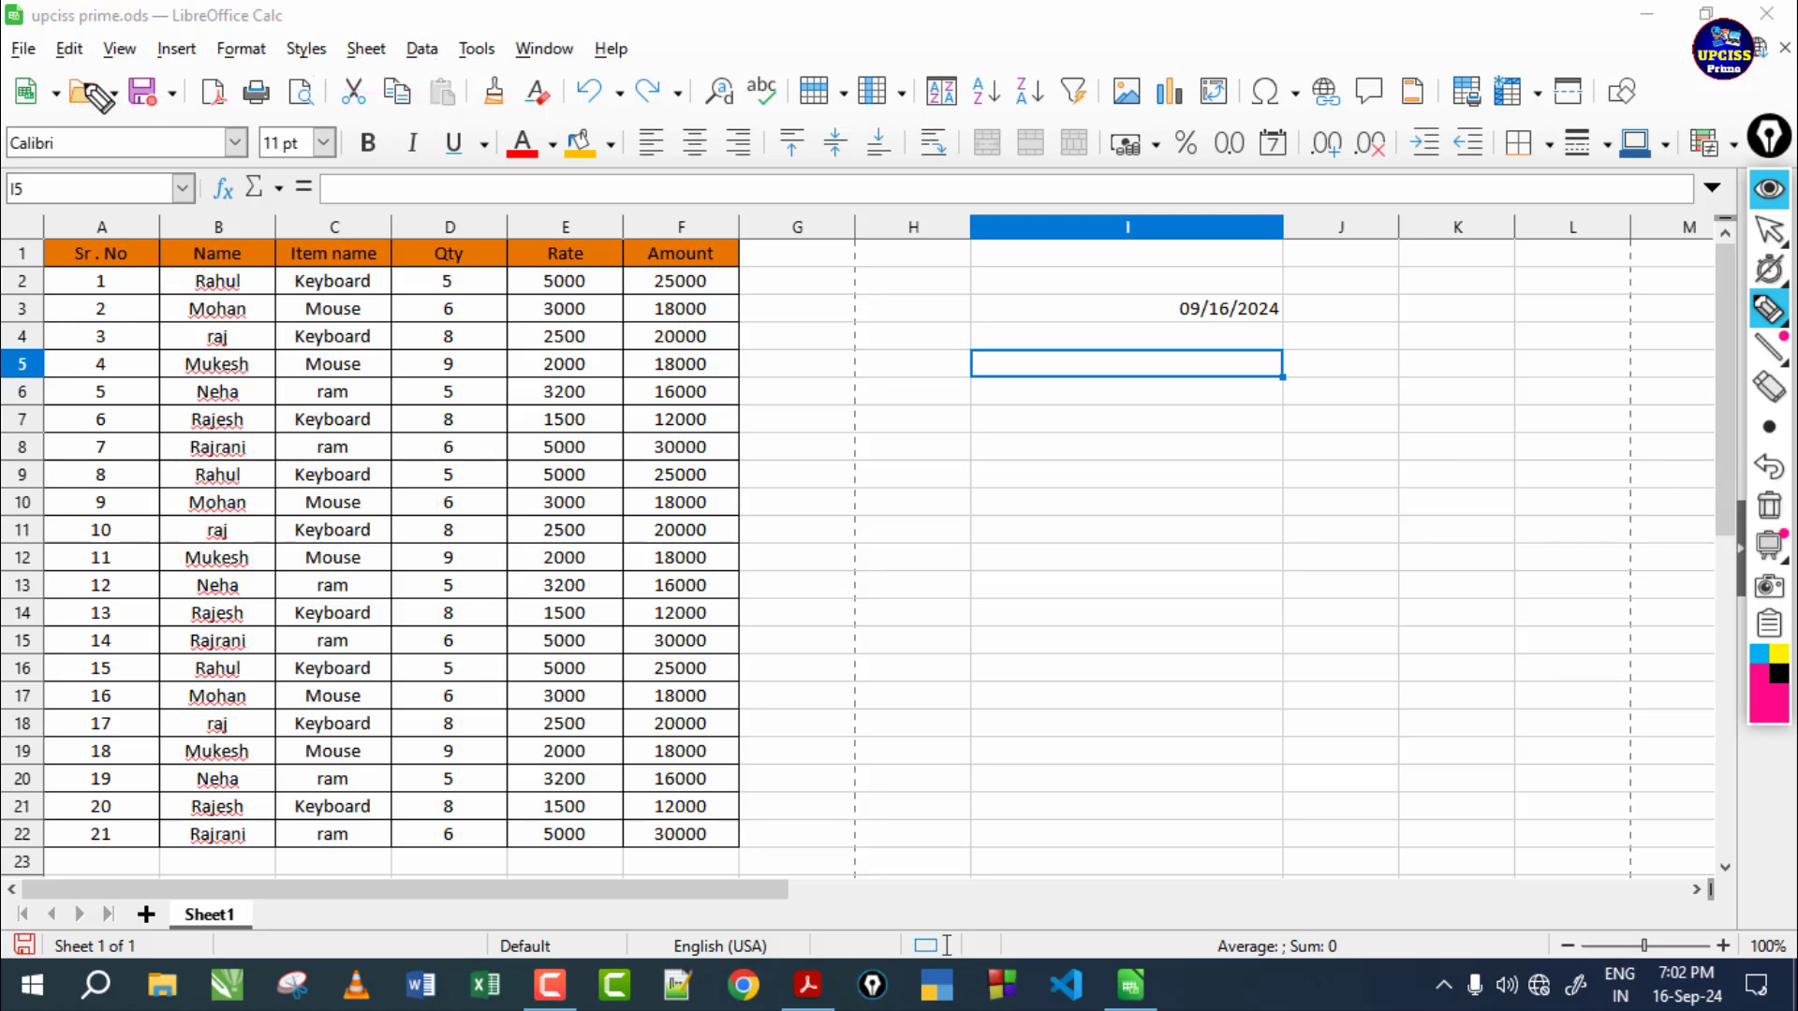
drag(91, 34, 28, 42)
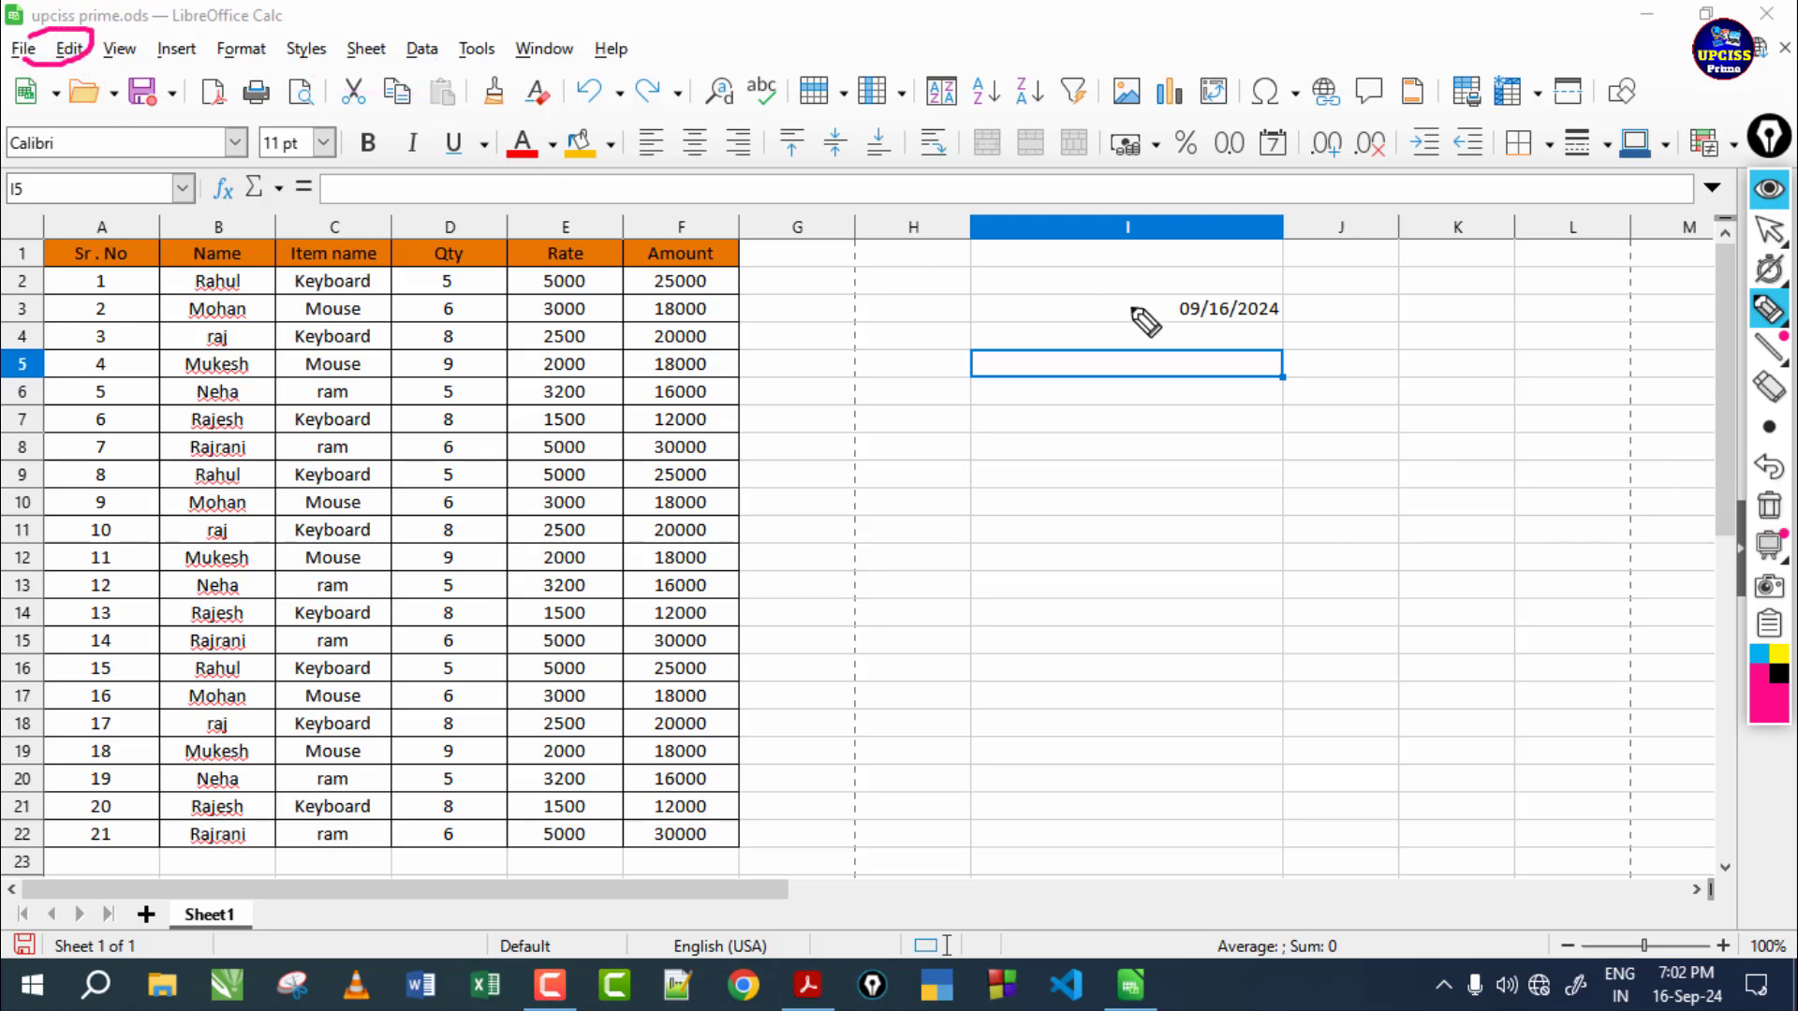
click(1768, 505)
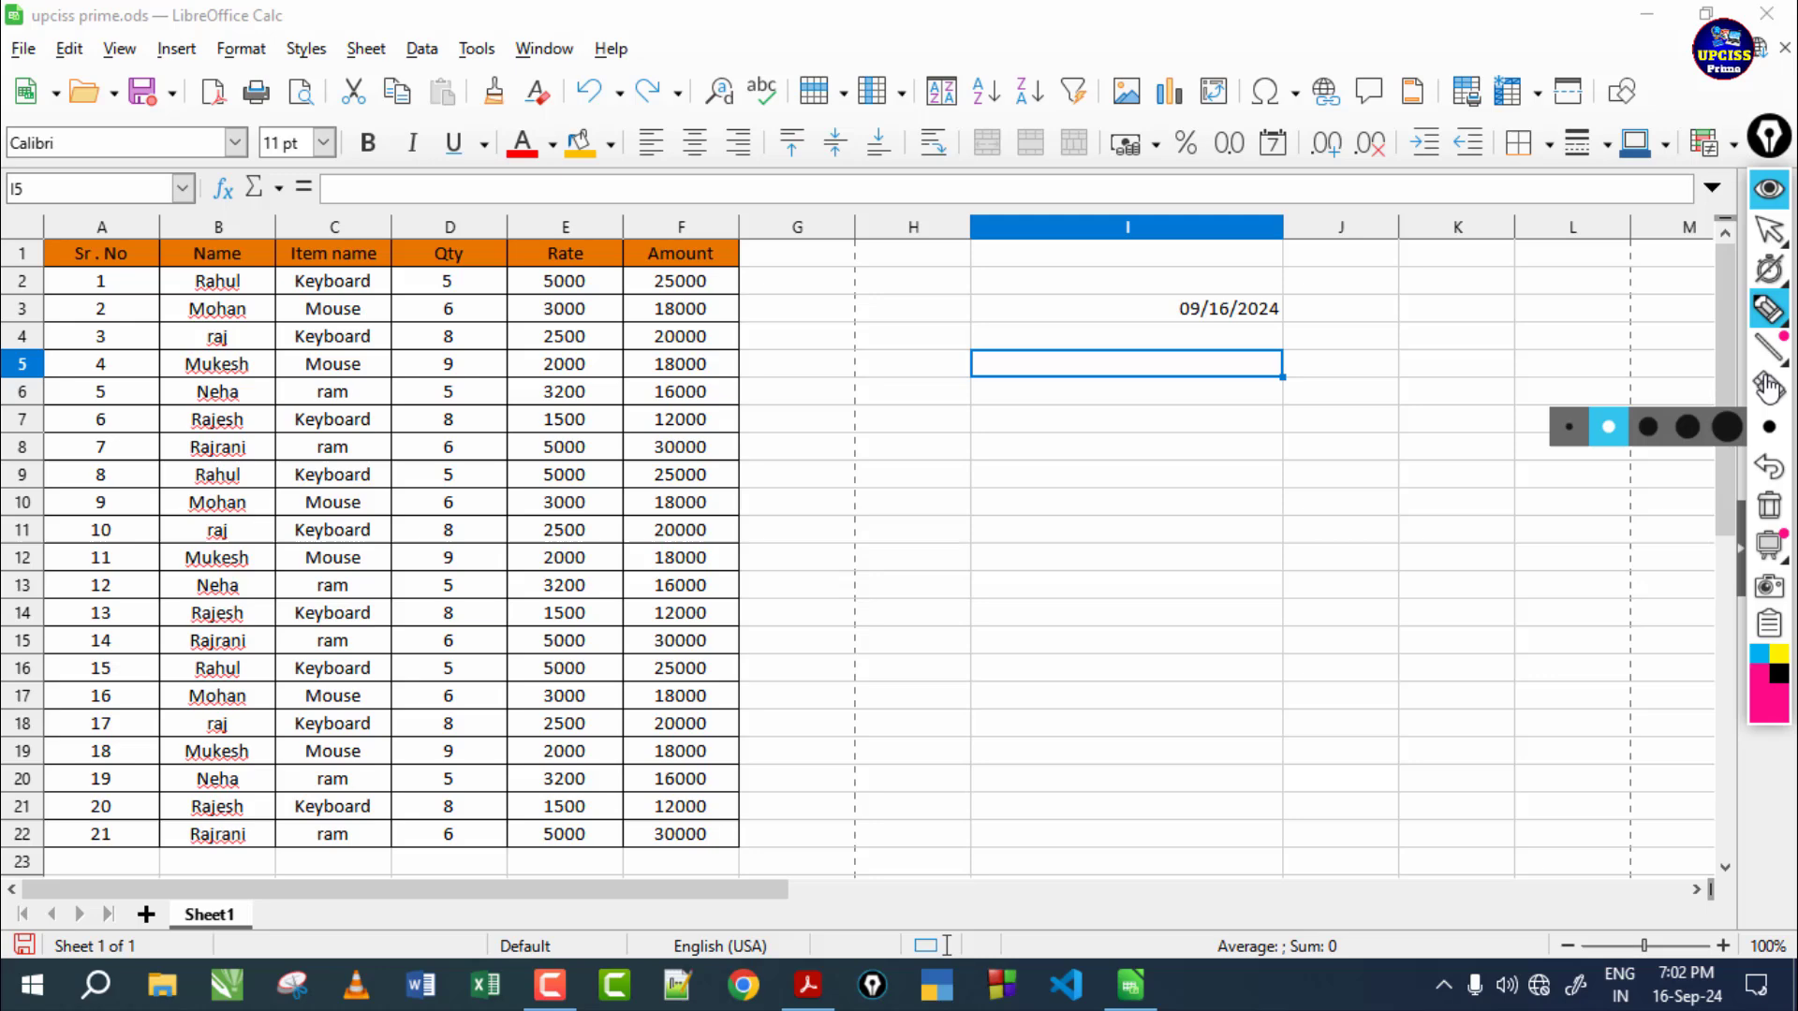
Step: Put the pen away and show the Cut, Copy and Paste commands together with the Paste Special options
click(1766, 251)
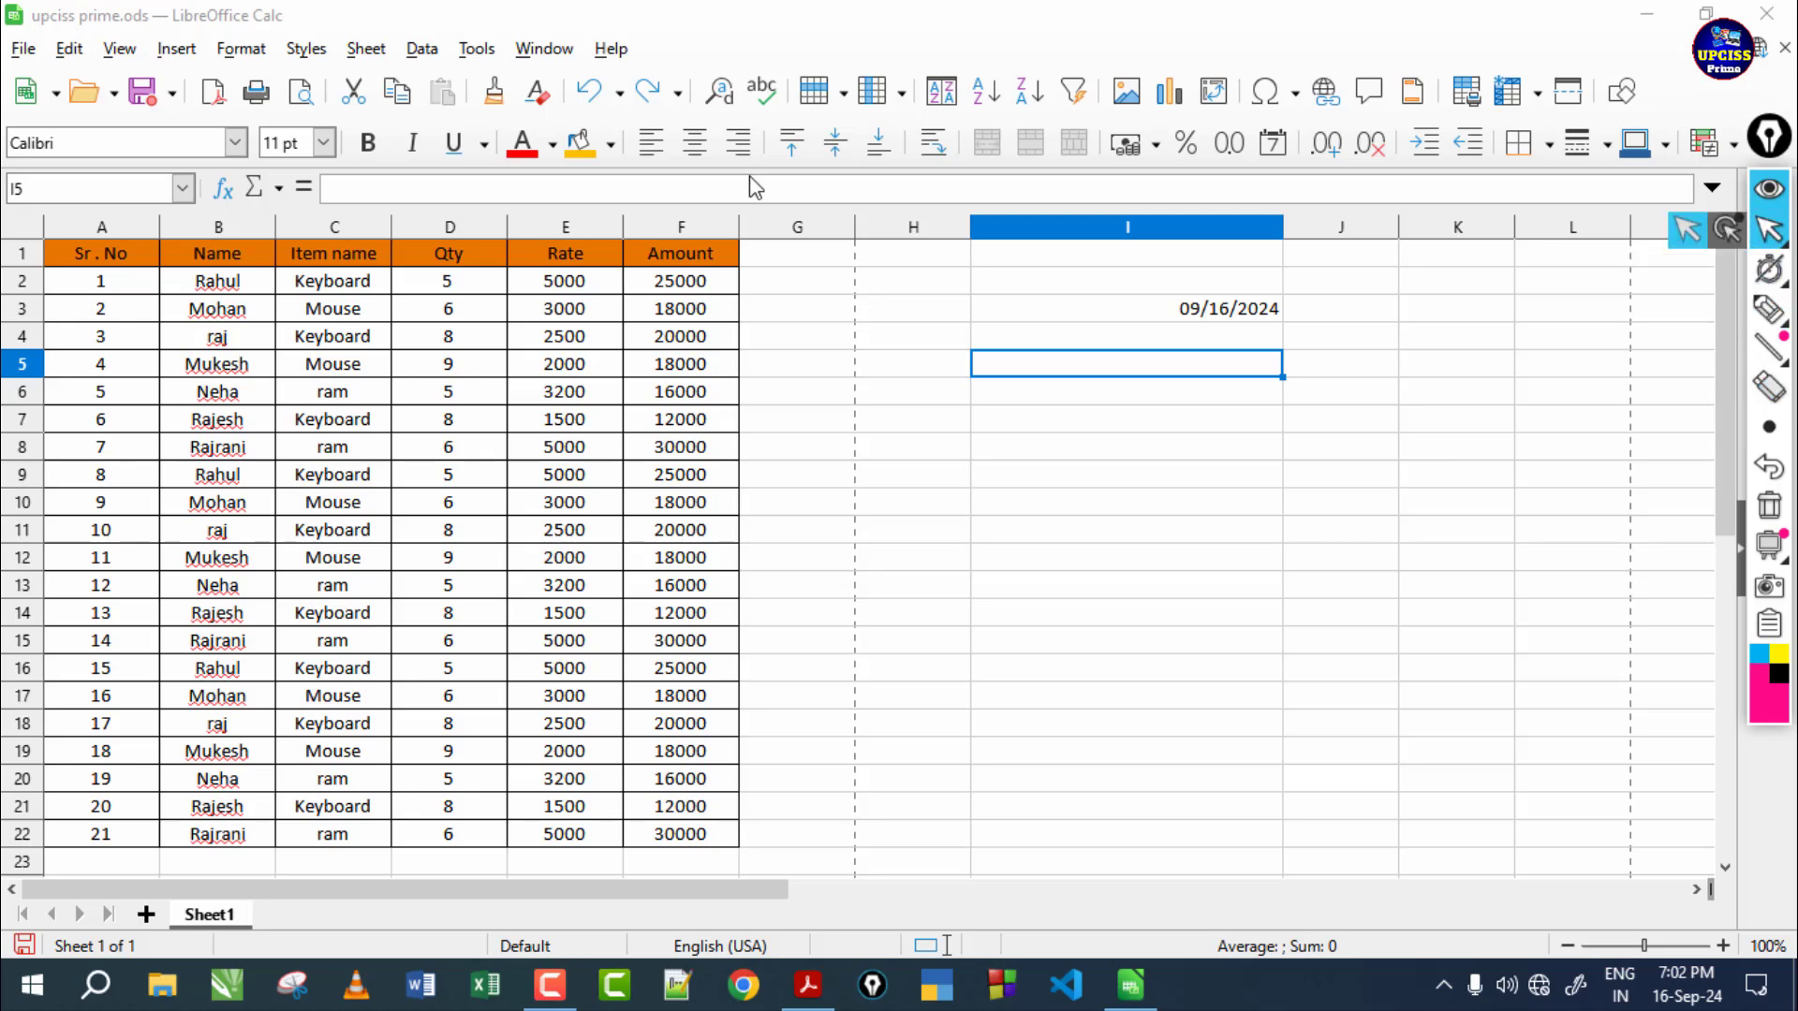
click(70, 52)
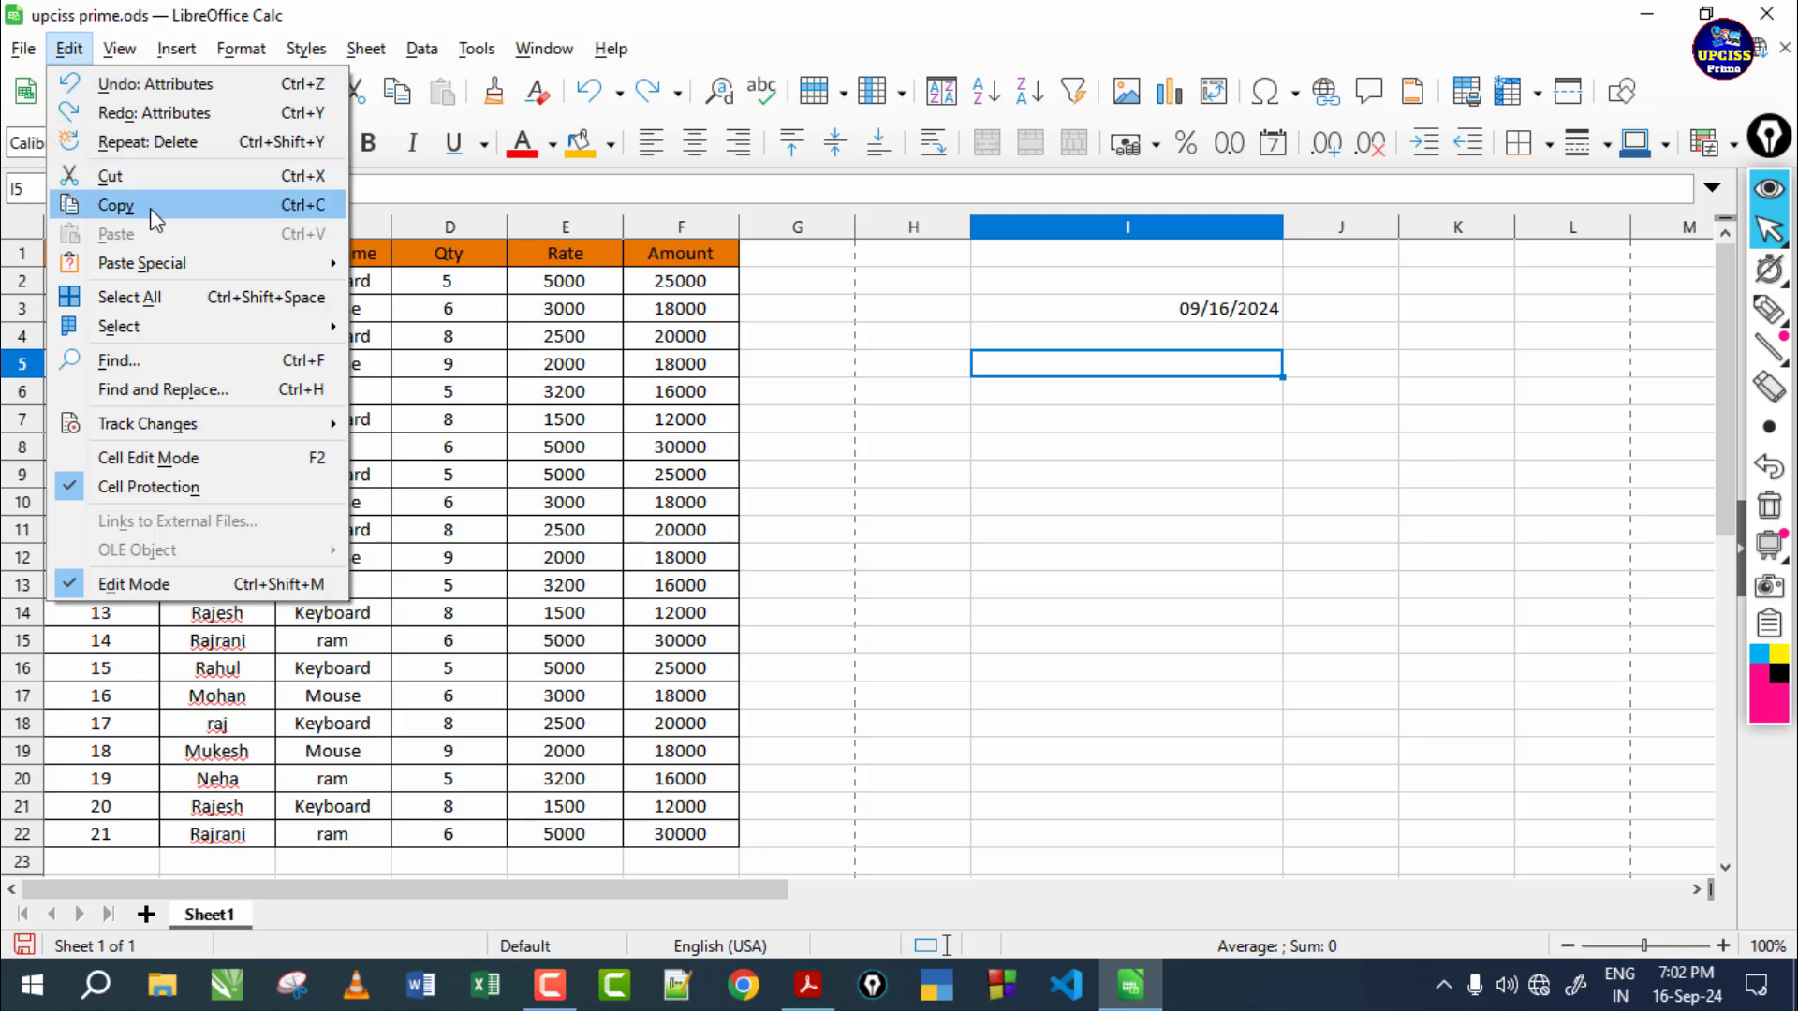
mouse_move(192, 265)
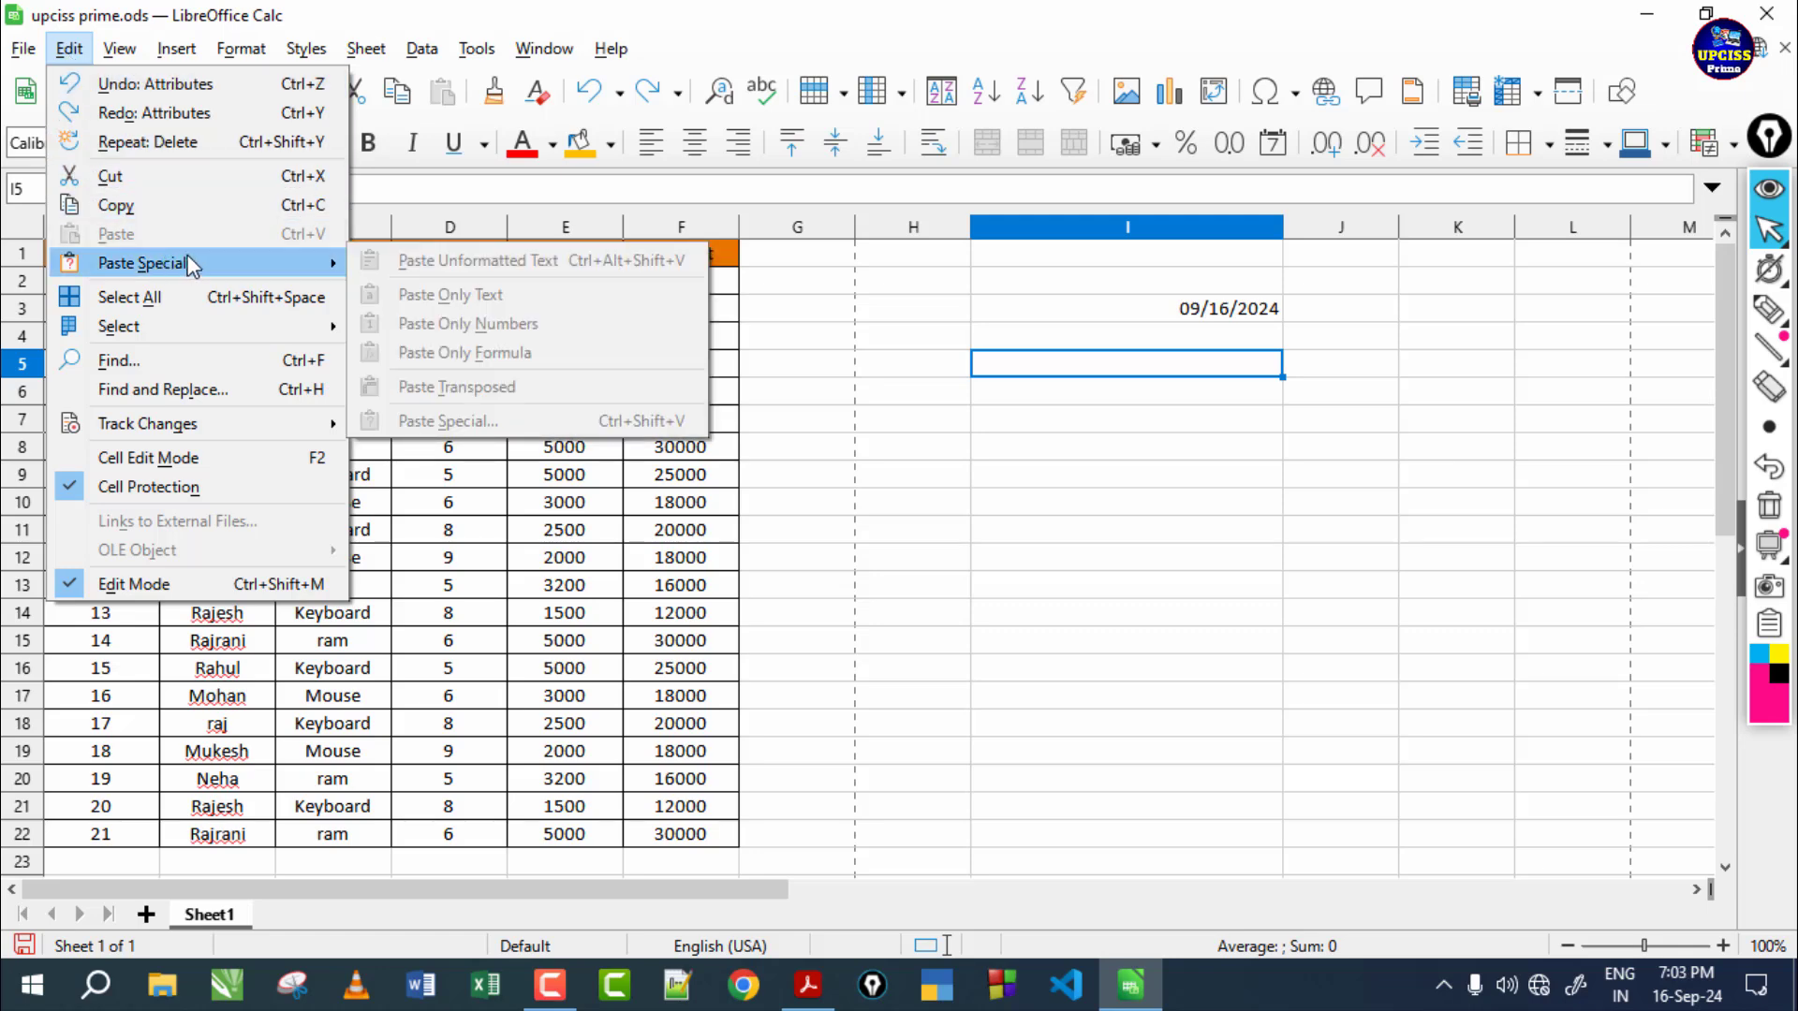
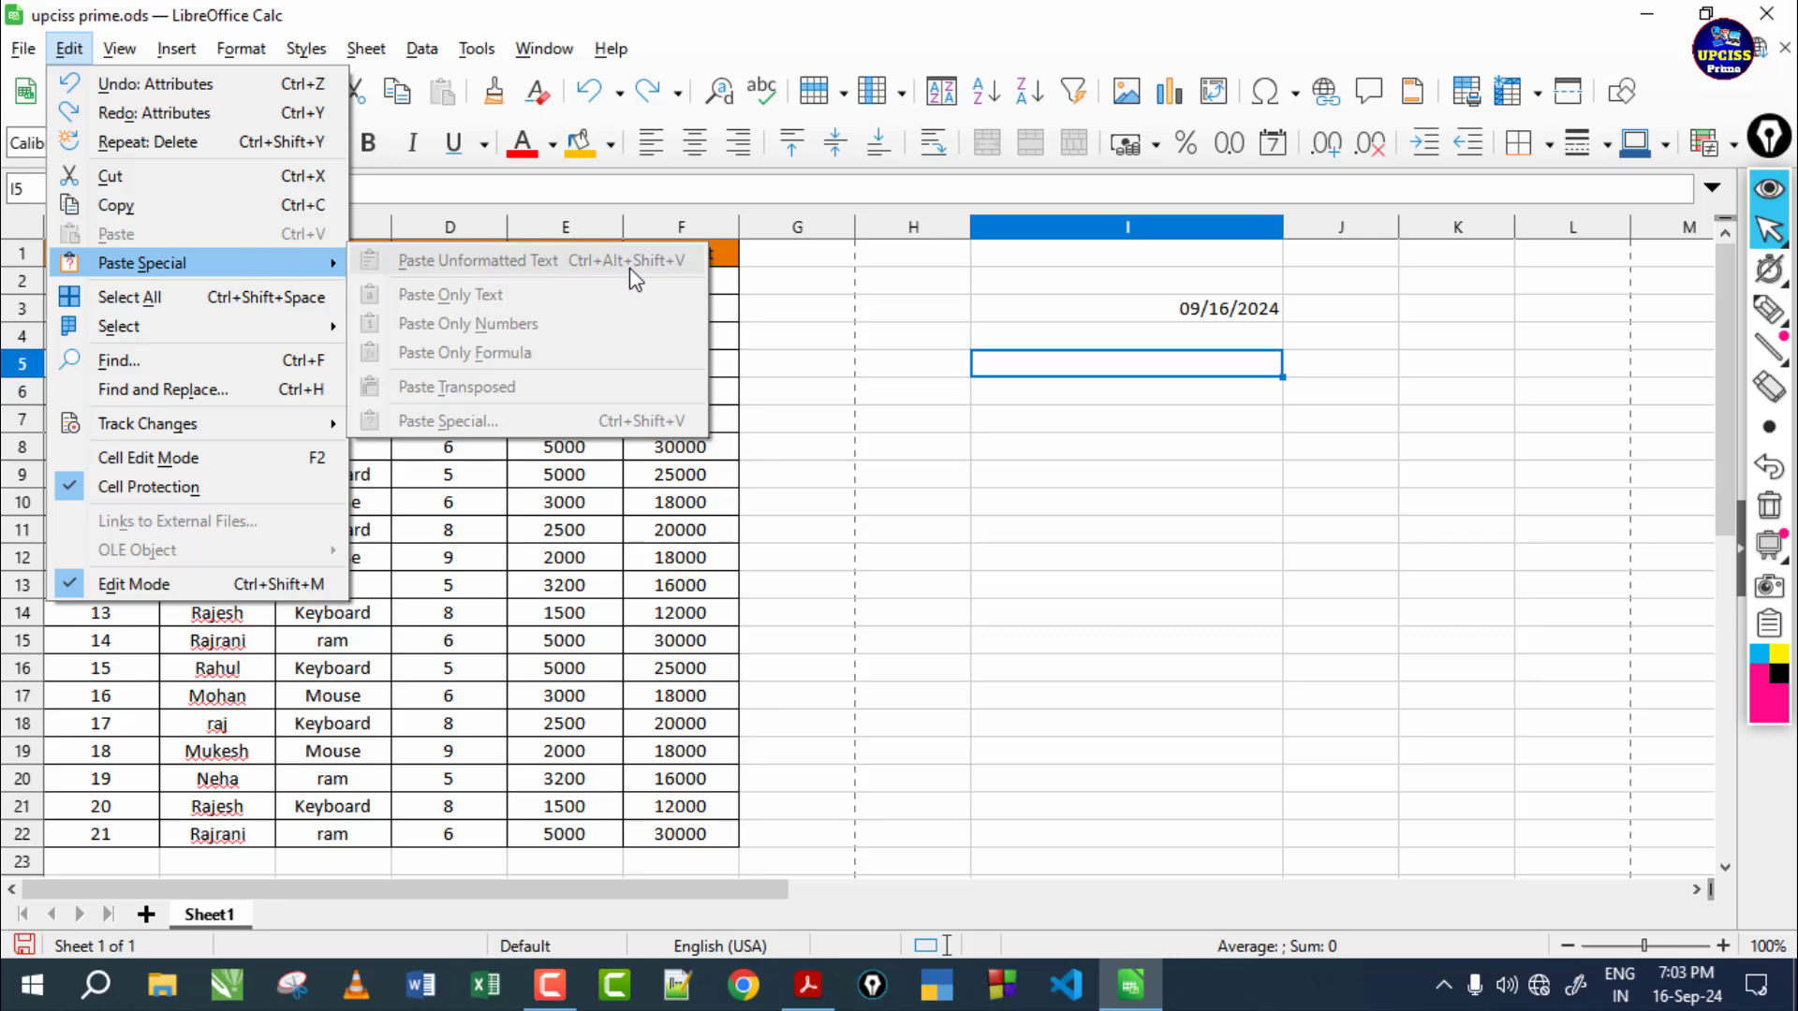
Step: Switch to the CCC notes PDF and bring the Paste Special section with its menu picture into view
click(817, 365)
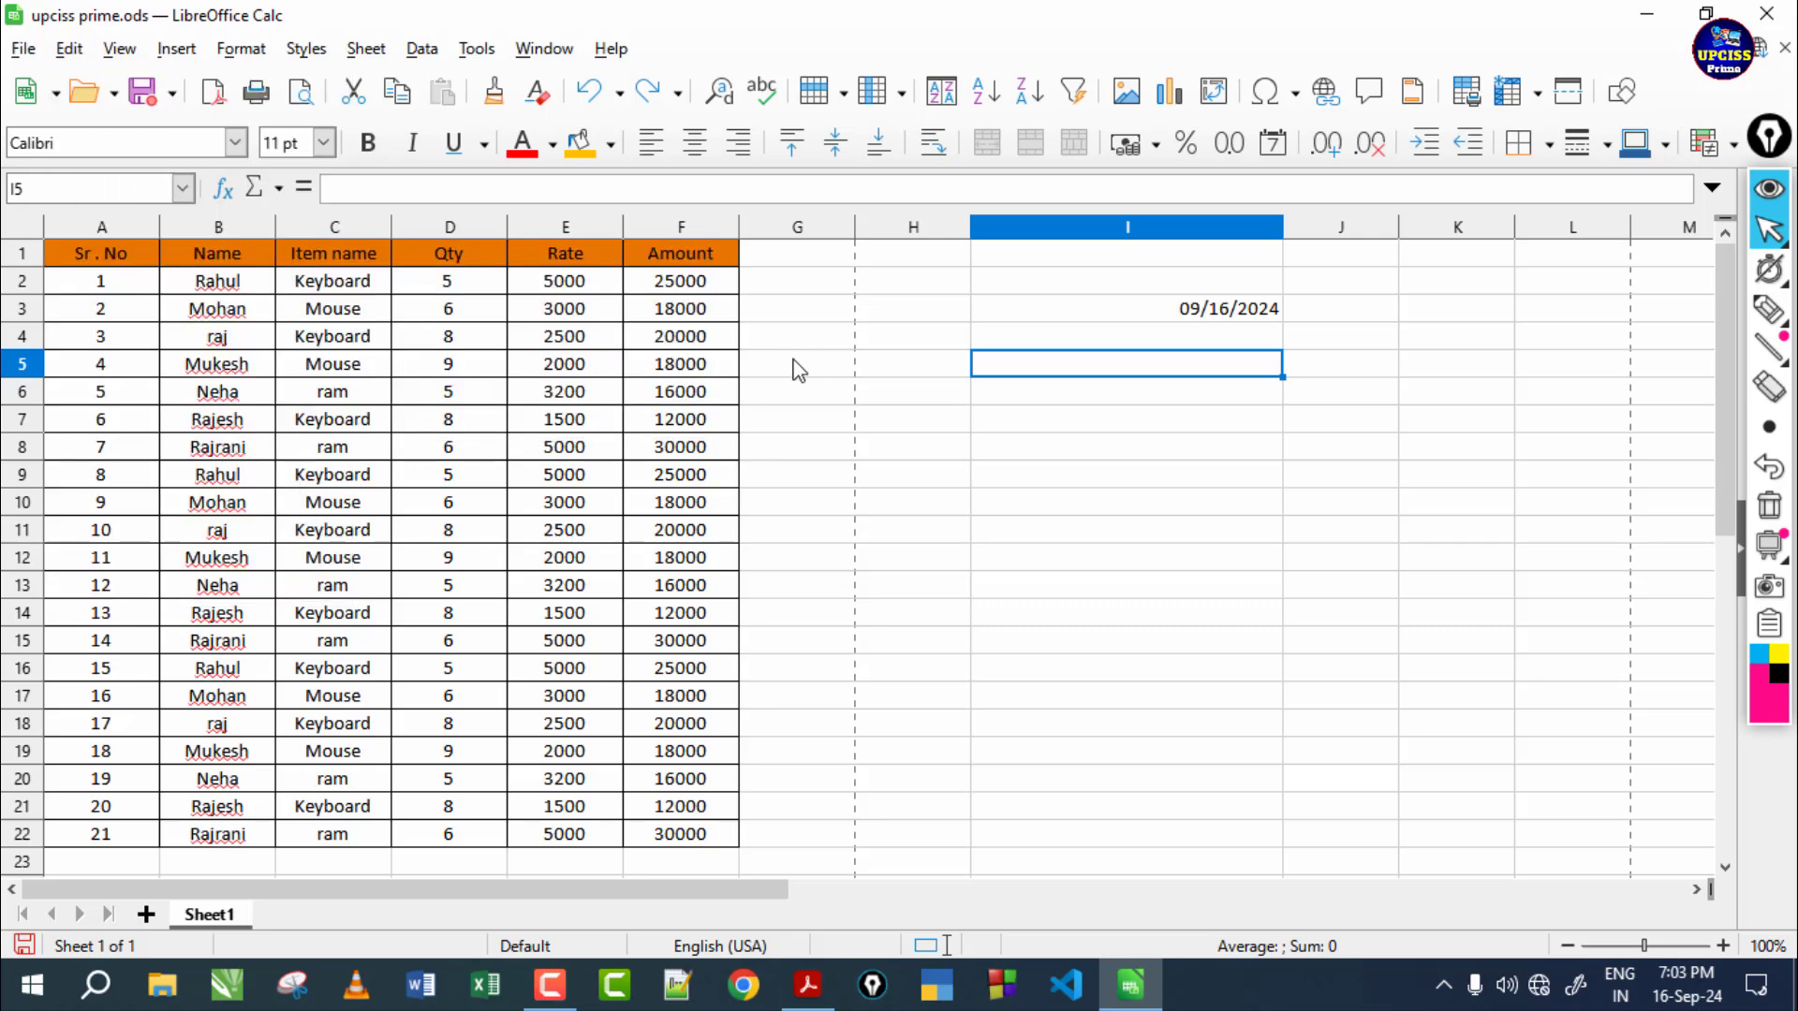
click(807, 984)
scroll(821, 392, down, 10)
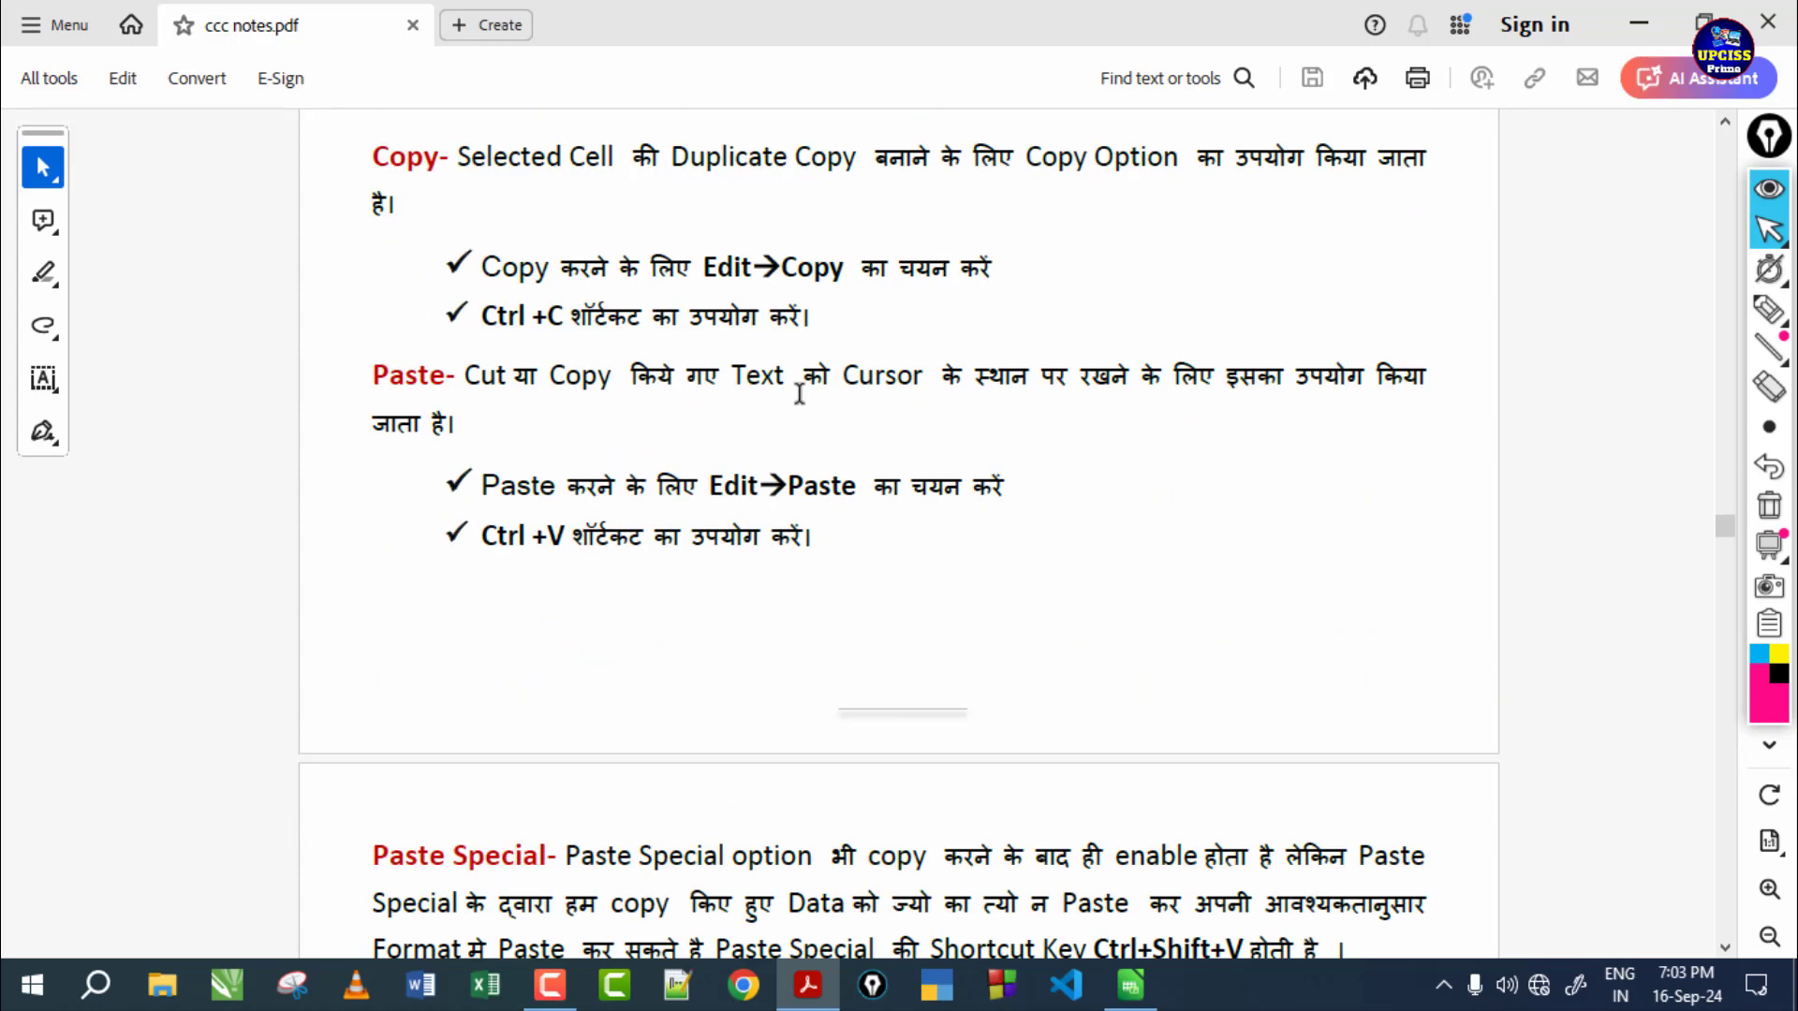
scroll(867, 365, down, 5)
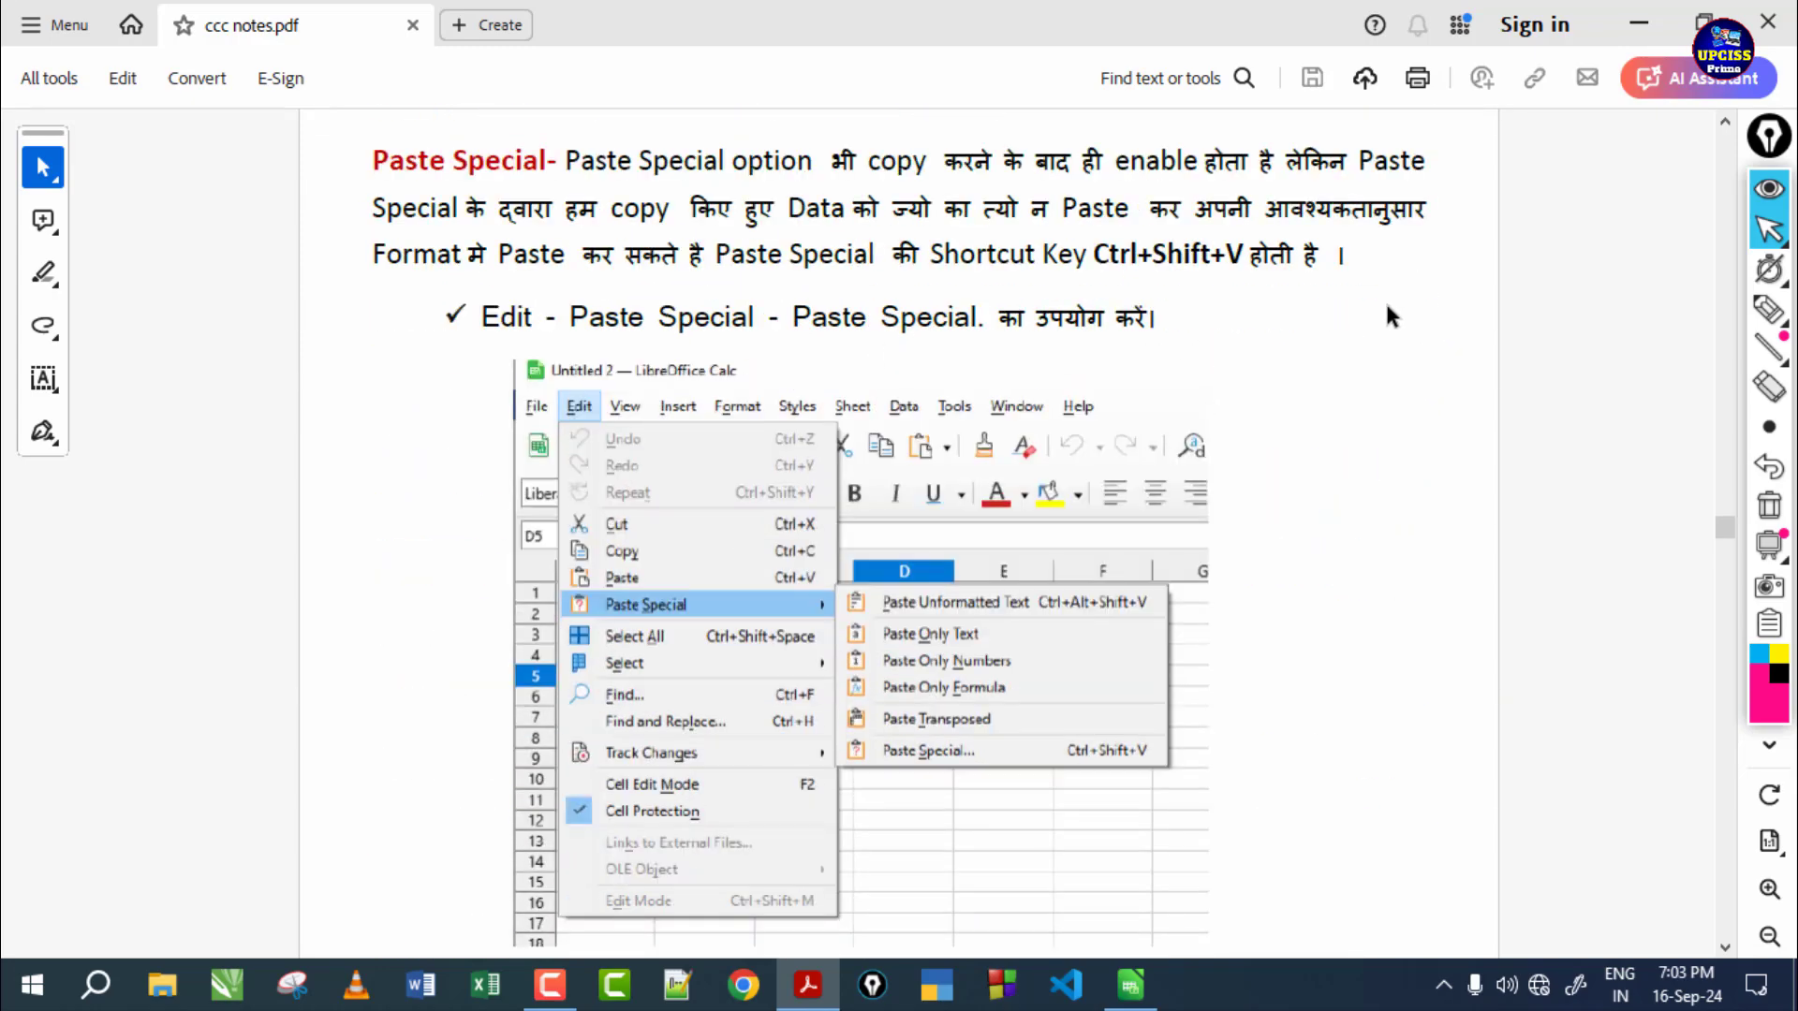
Step: Mark the Paste Special heading and underline key words in its first line with the pen, then erase the marks and put the pen away
click(1780, 314)
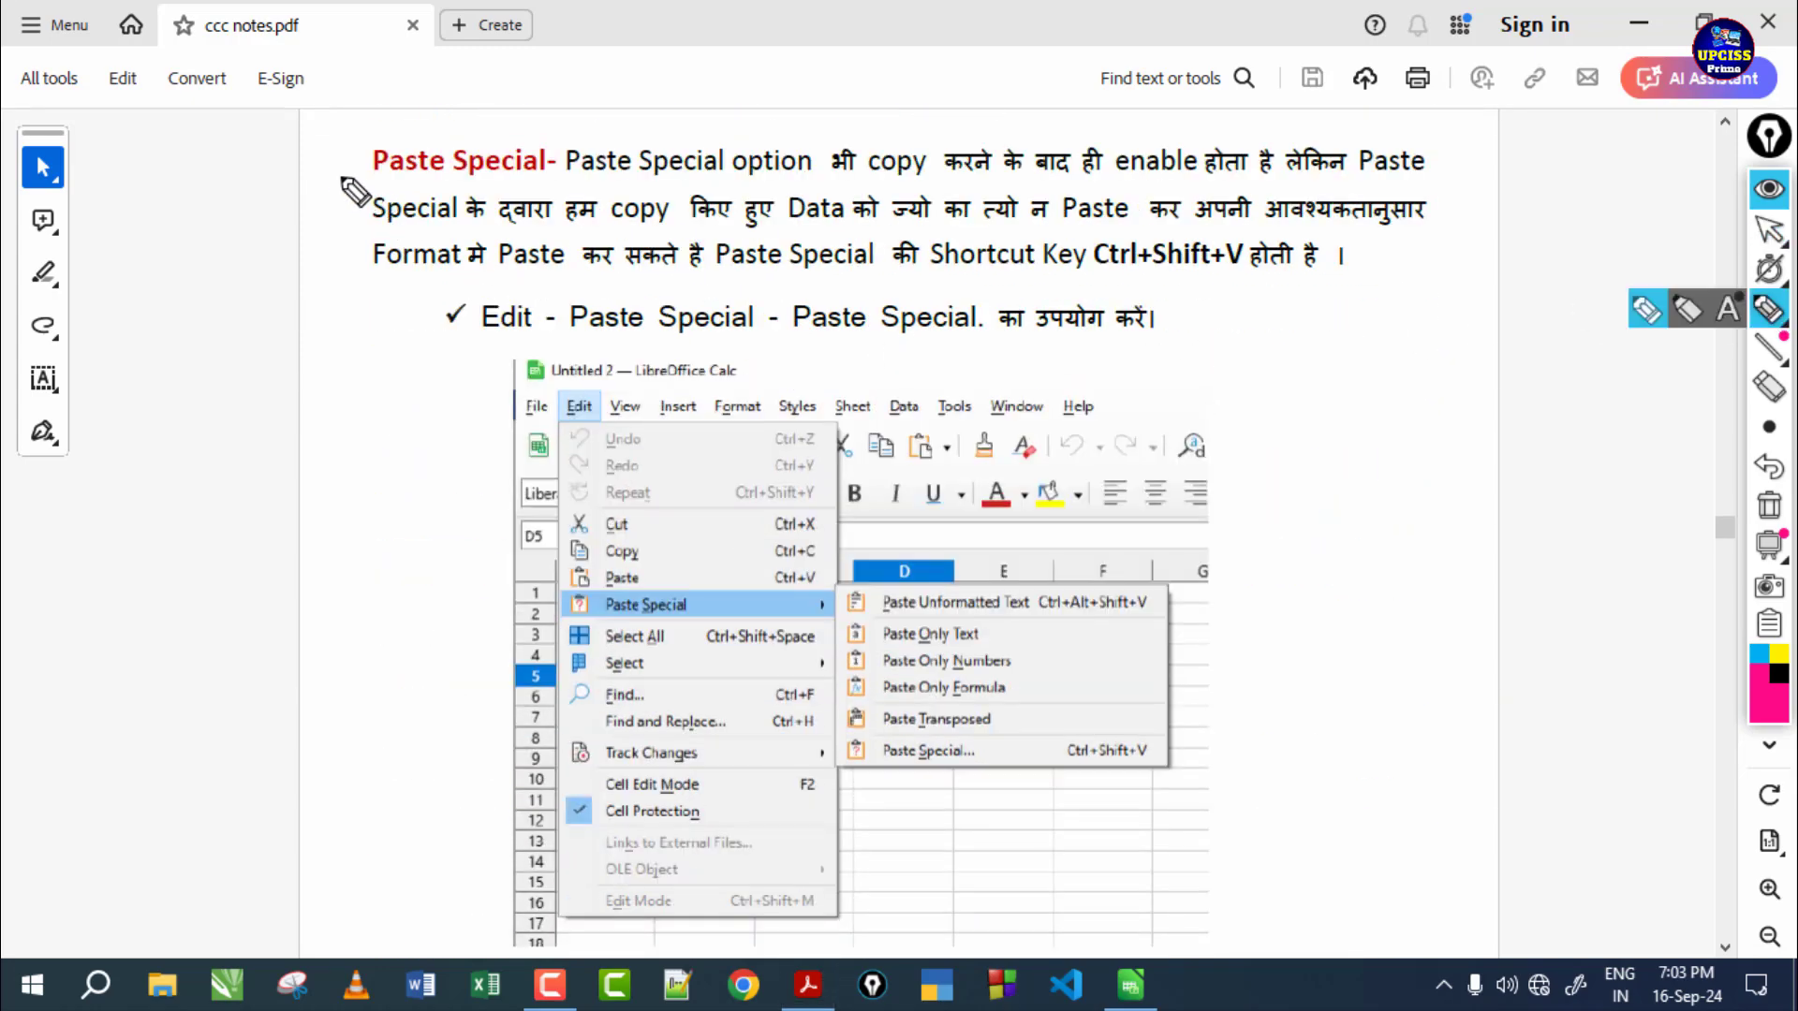
drag(320, 157, 374, 183)
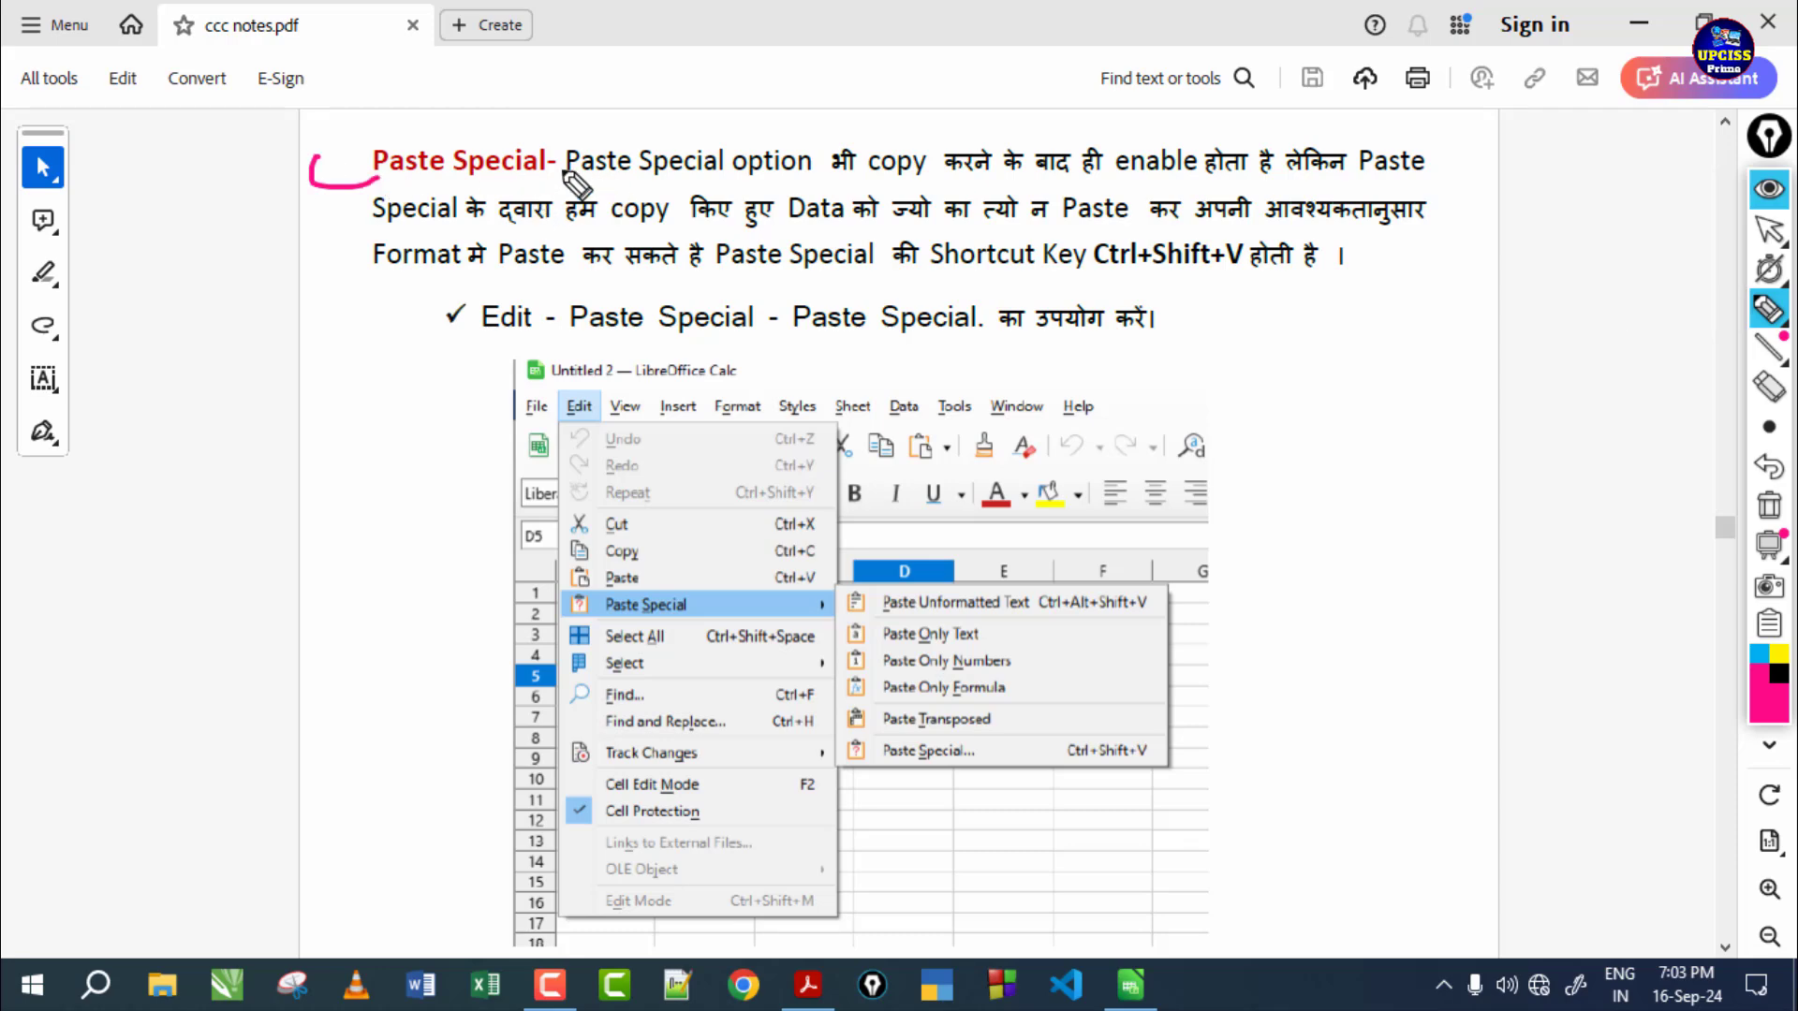
drag(565, 181, 687, 172)
drag(833, 181, 1229, 174)
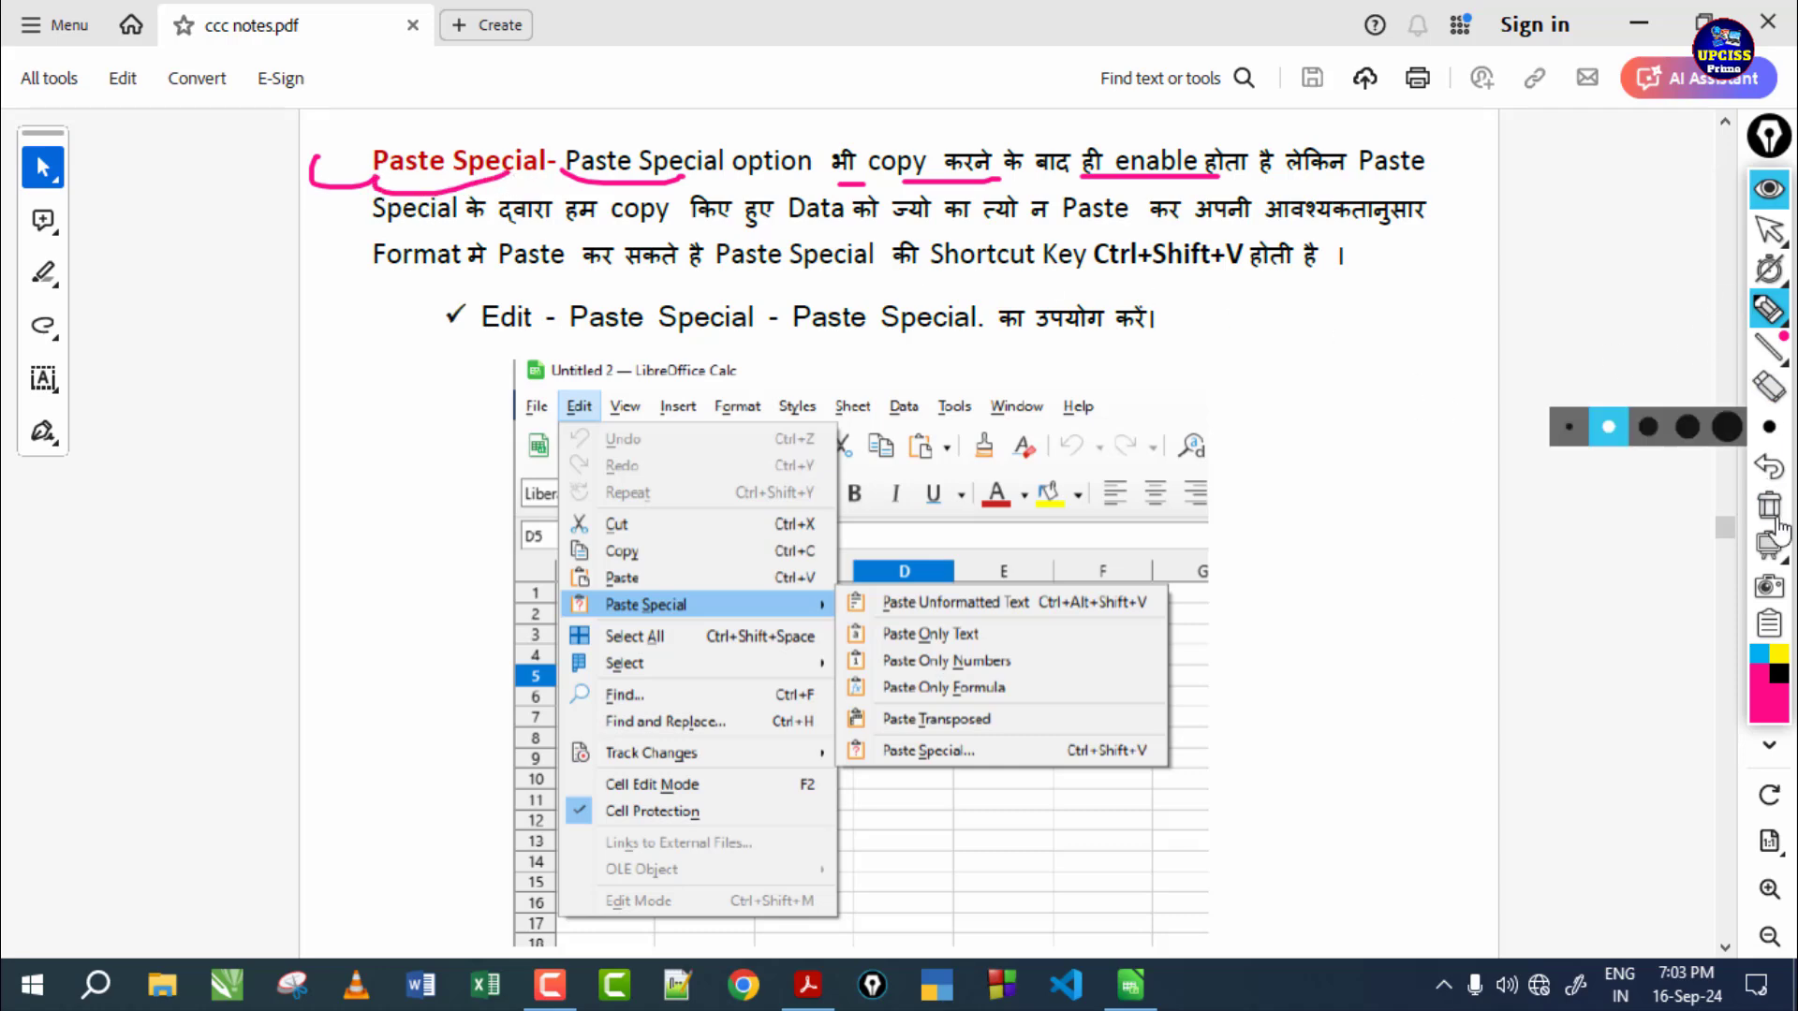
click(1770, 506)
click(1769, 227)
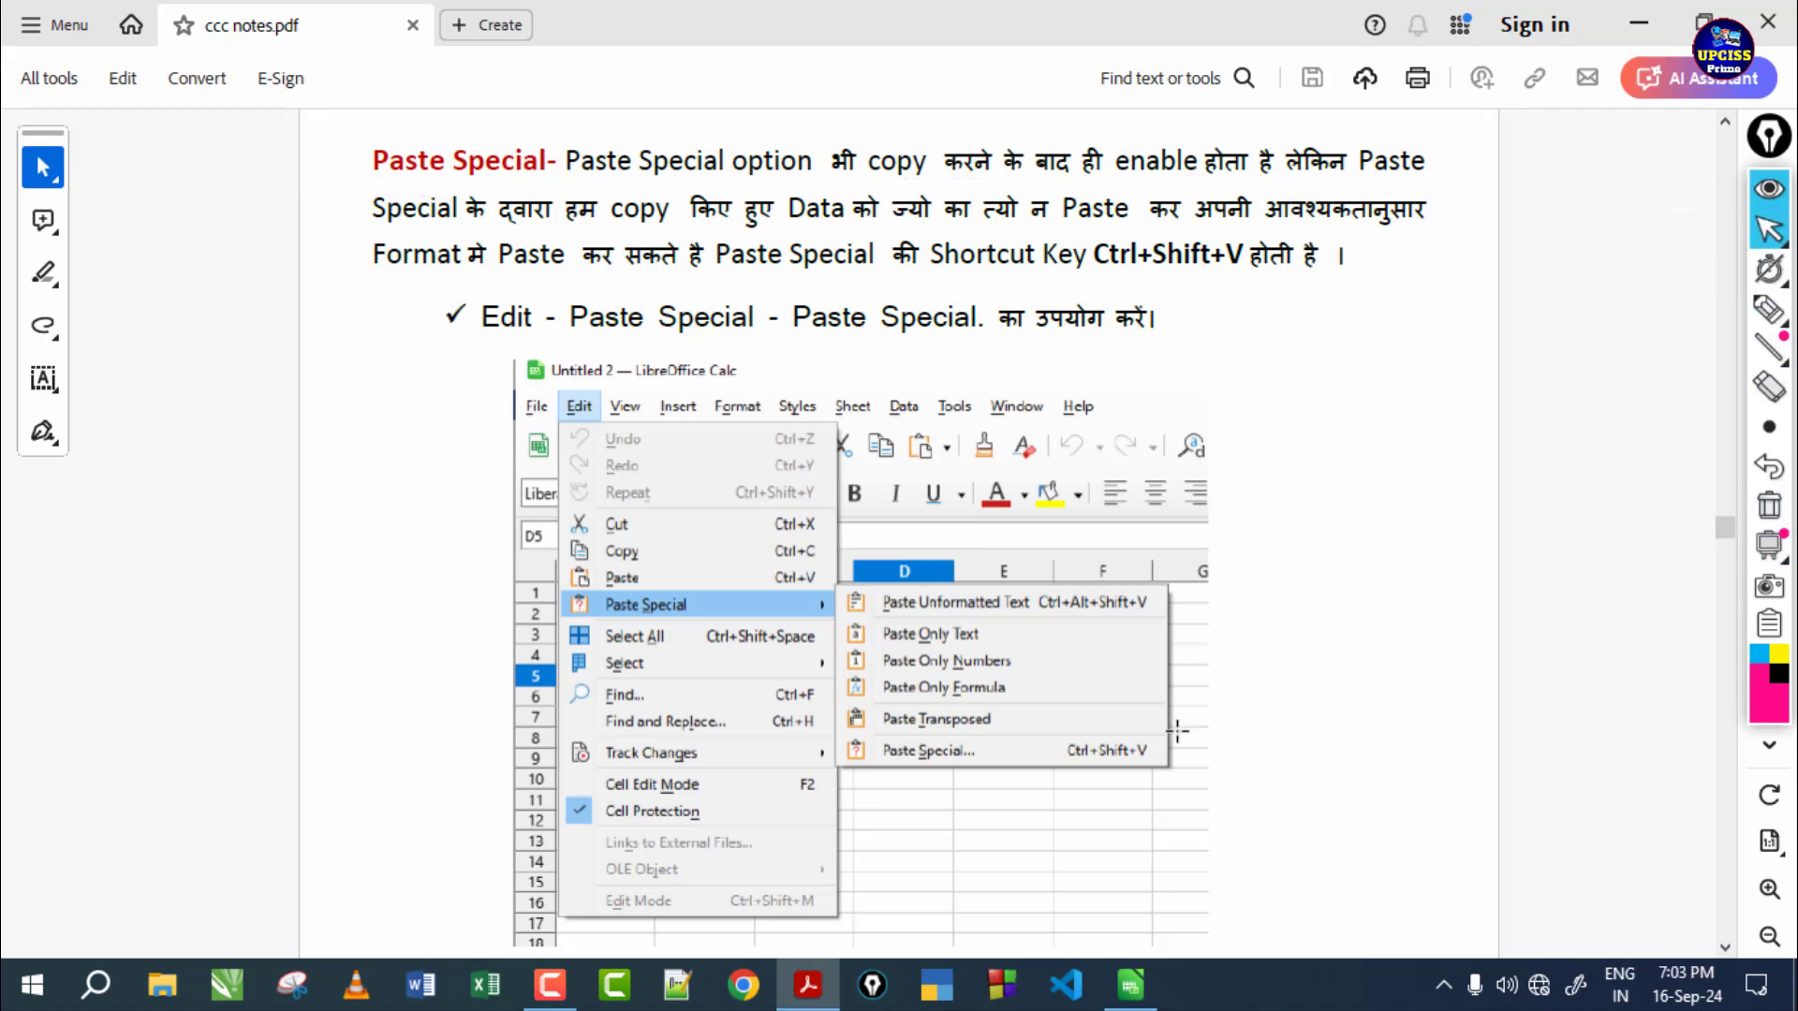
Step: Switch to the LibreOffice Calc sheet and show the Paste Special options, then close them
click(1144, 999)
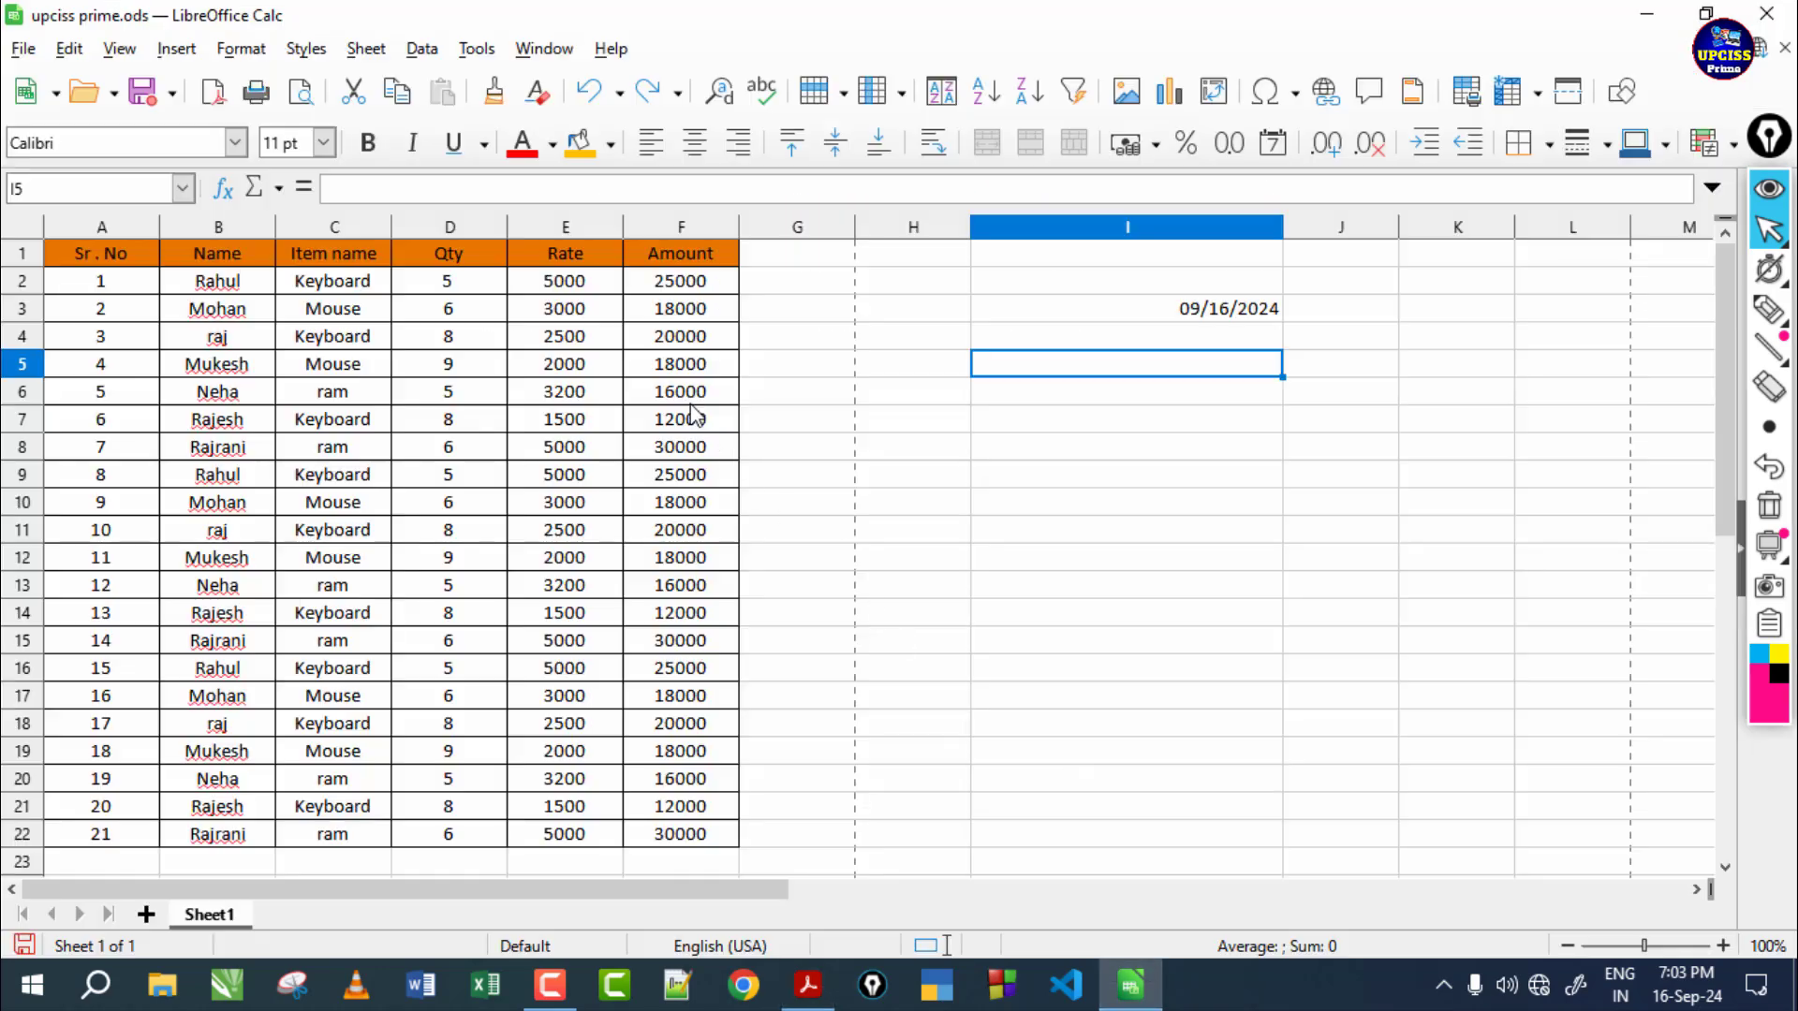
click(69, 48)
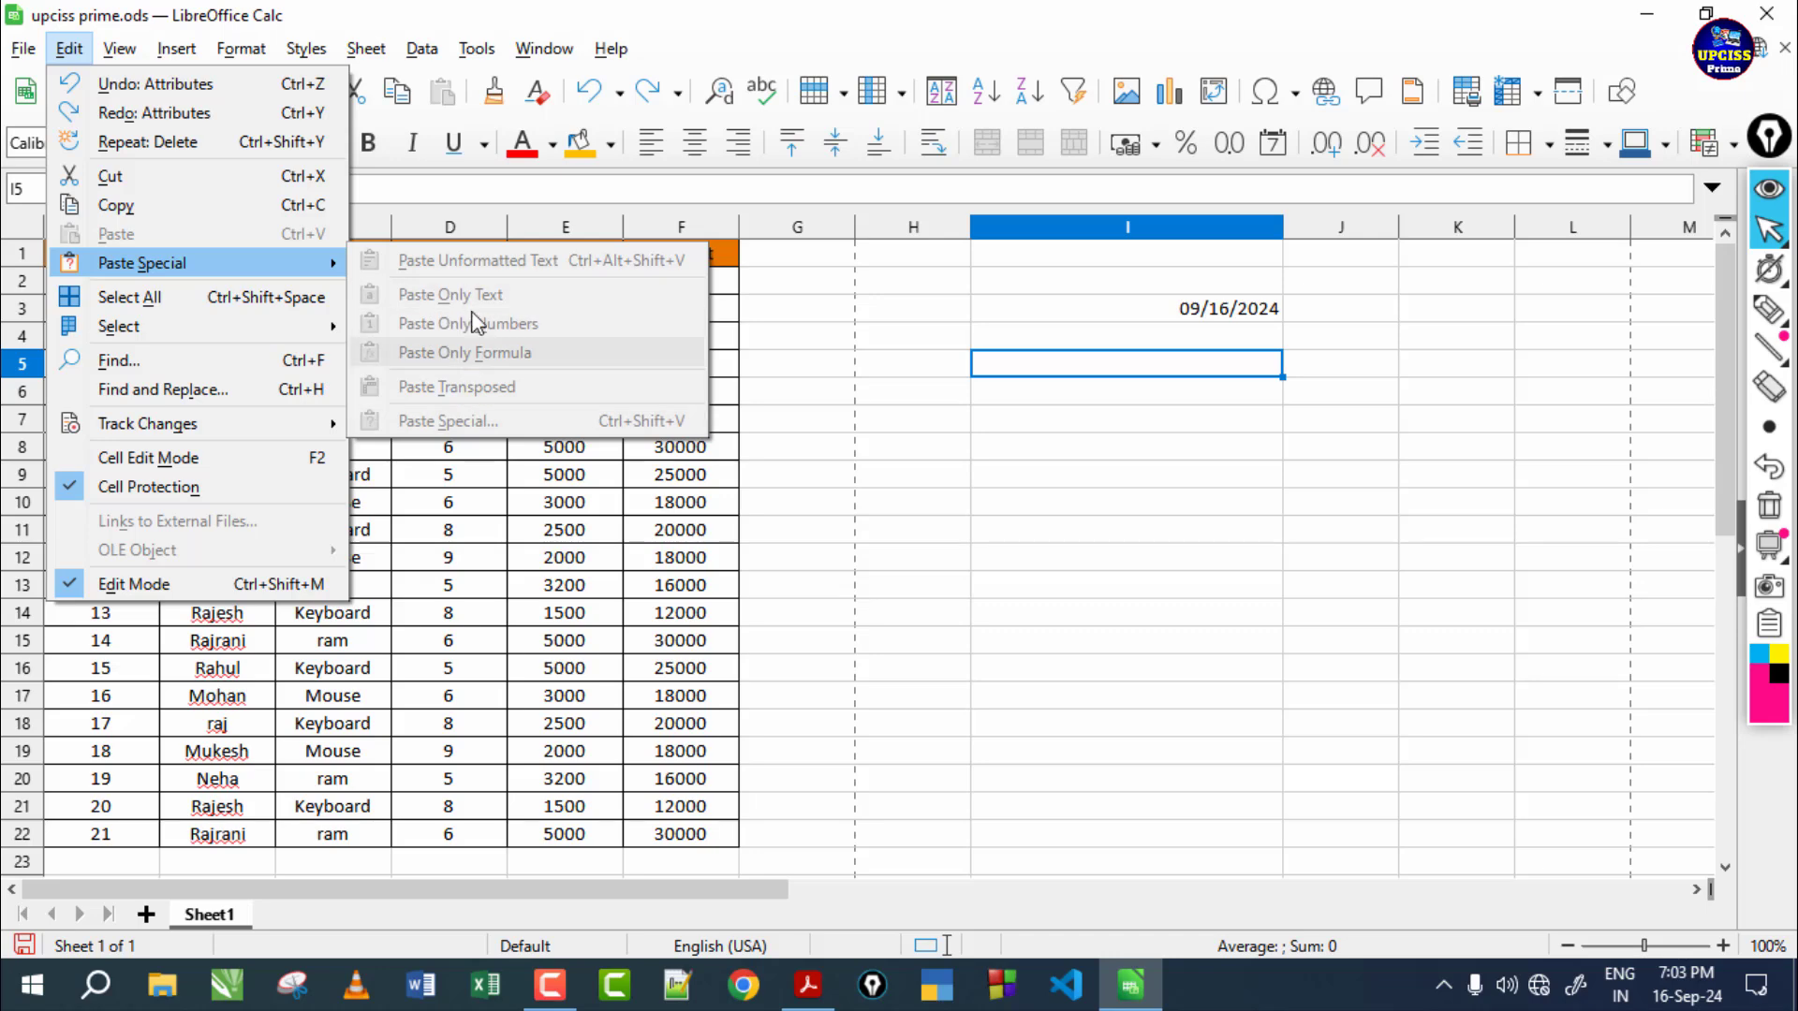
click(958, 421)
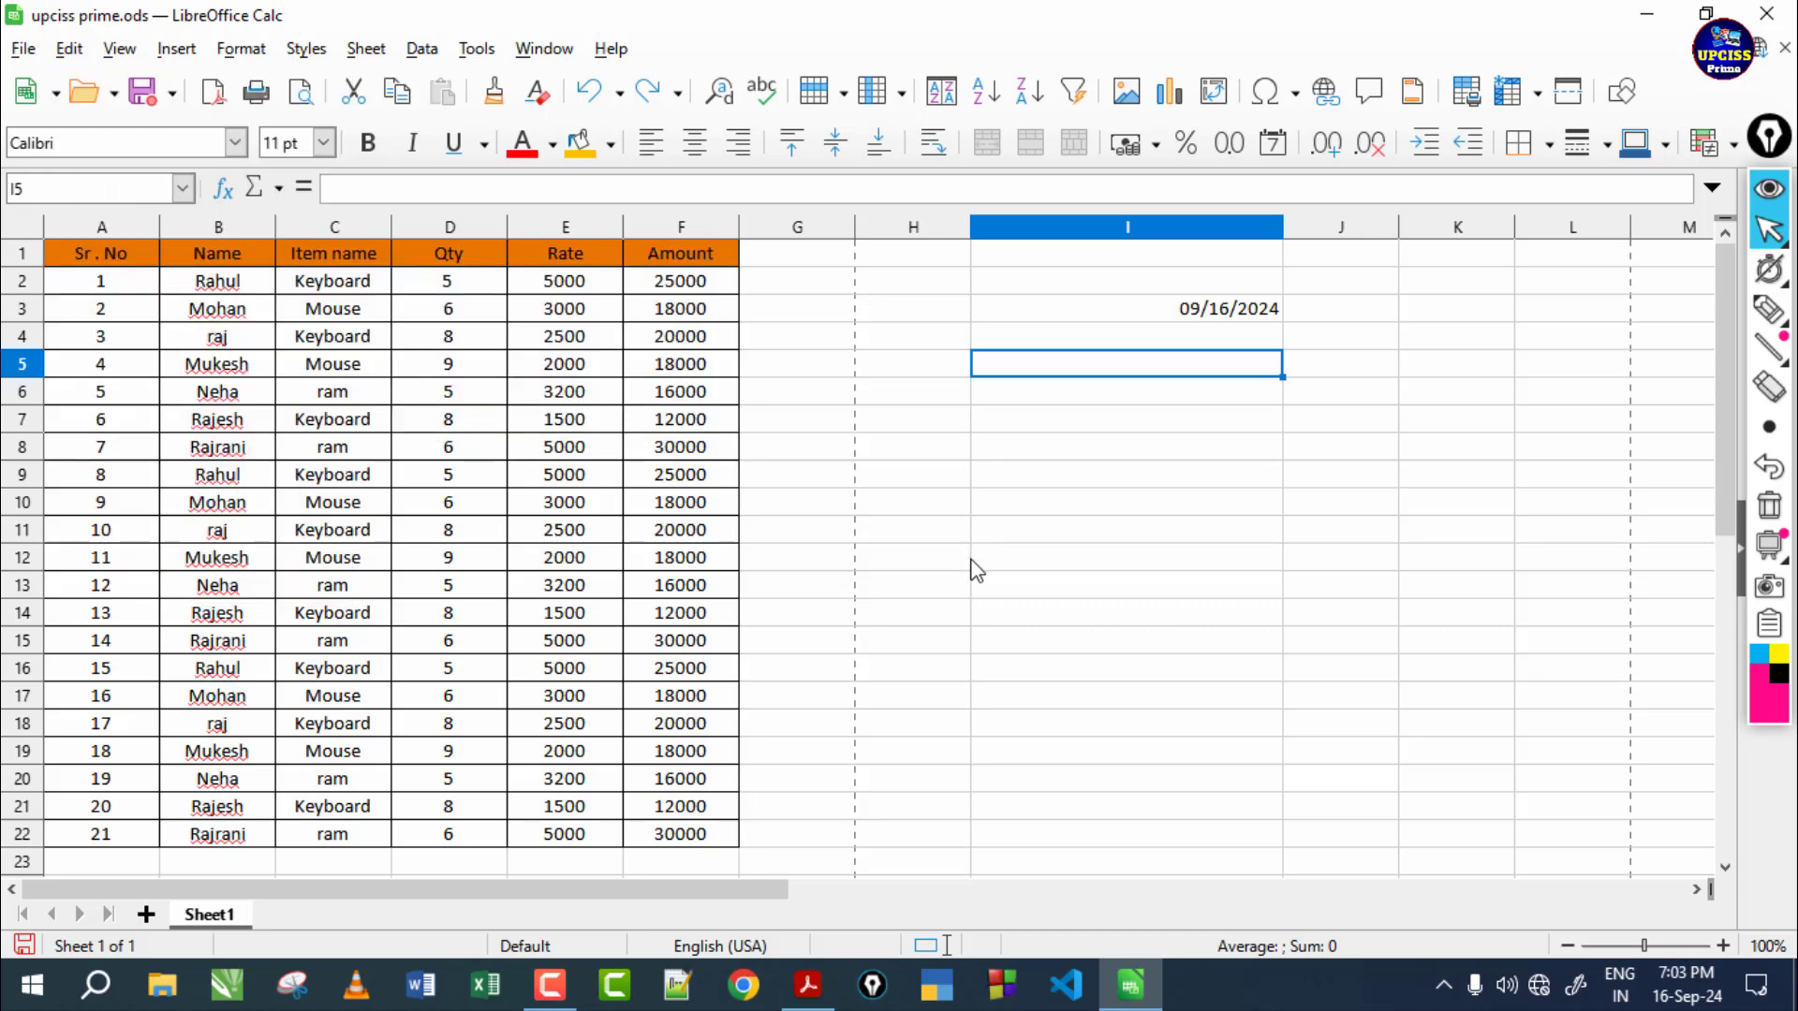
Step: Return to the notes PDF, underline the Paste Special definition and its Ctrl+Shift+V shortcut with the pen, then erase the marks
click(809, 984)
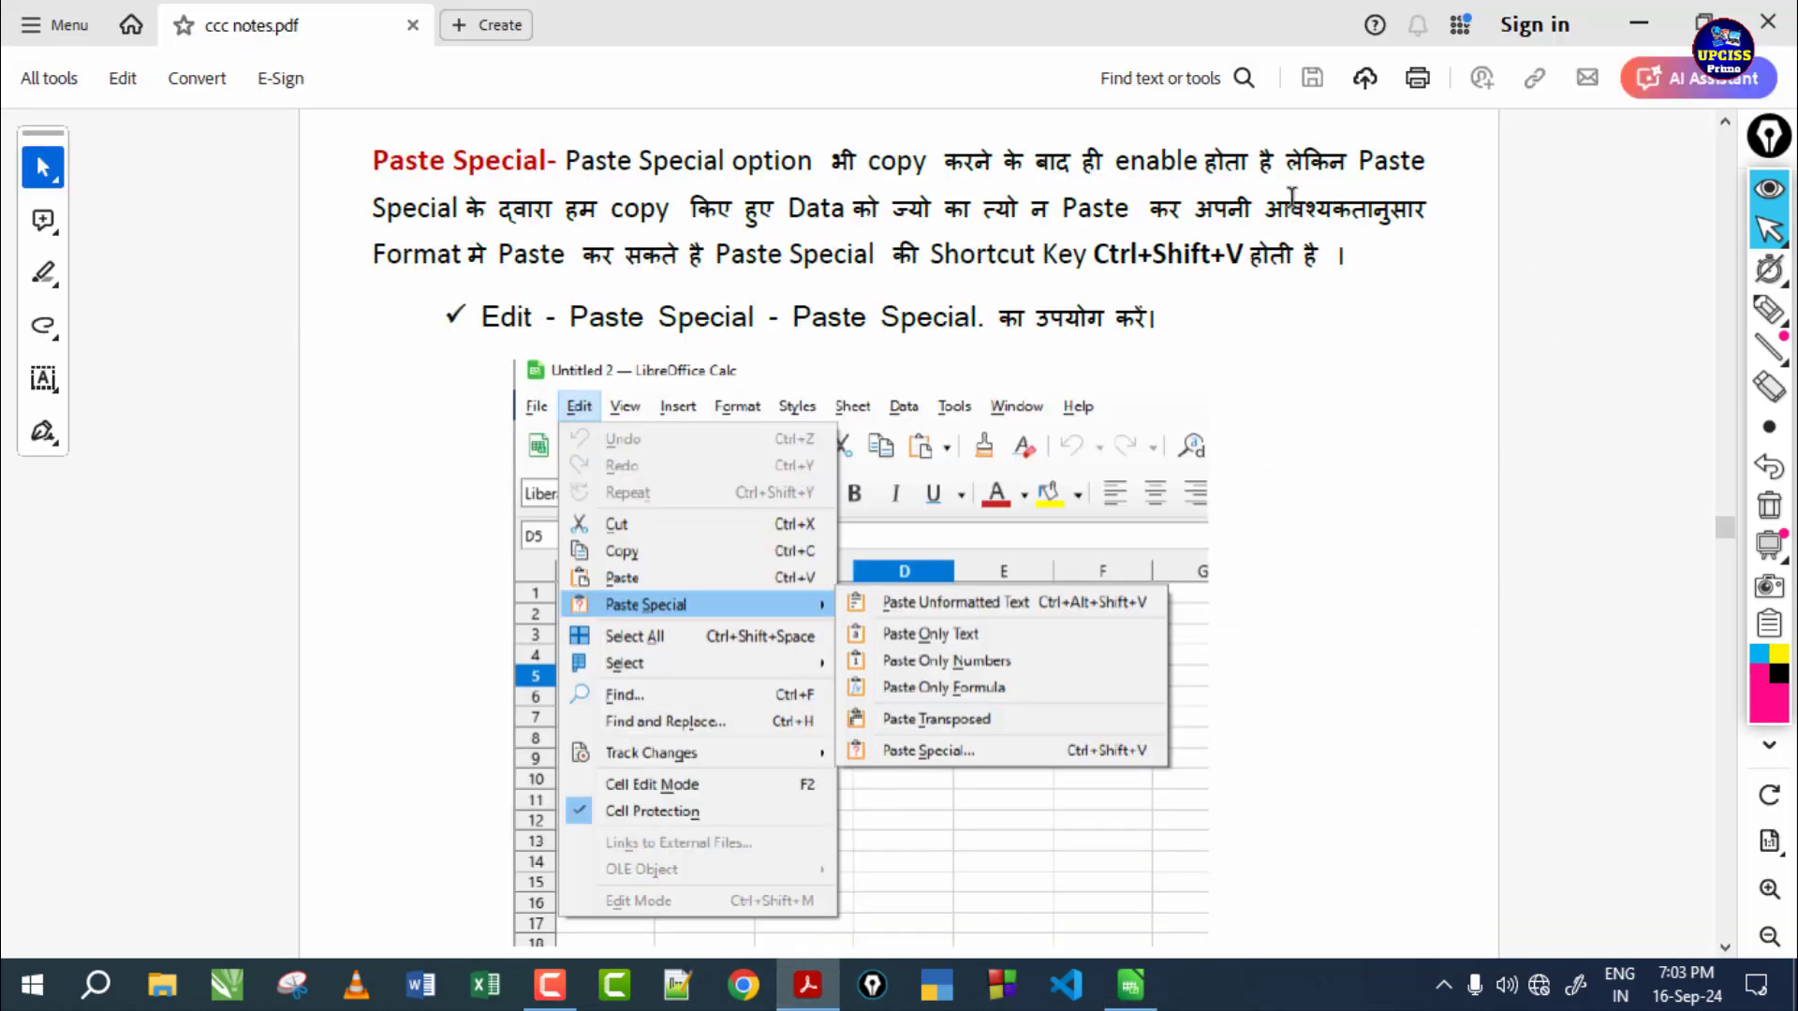
click(1769, 309)
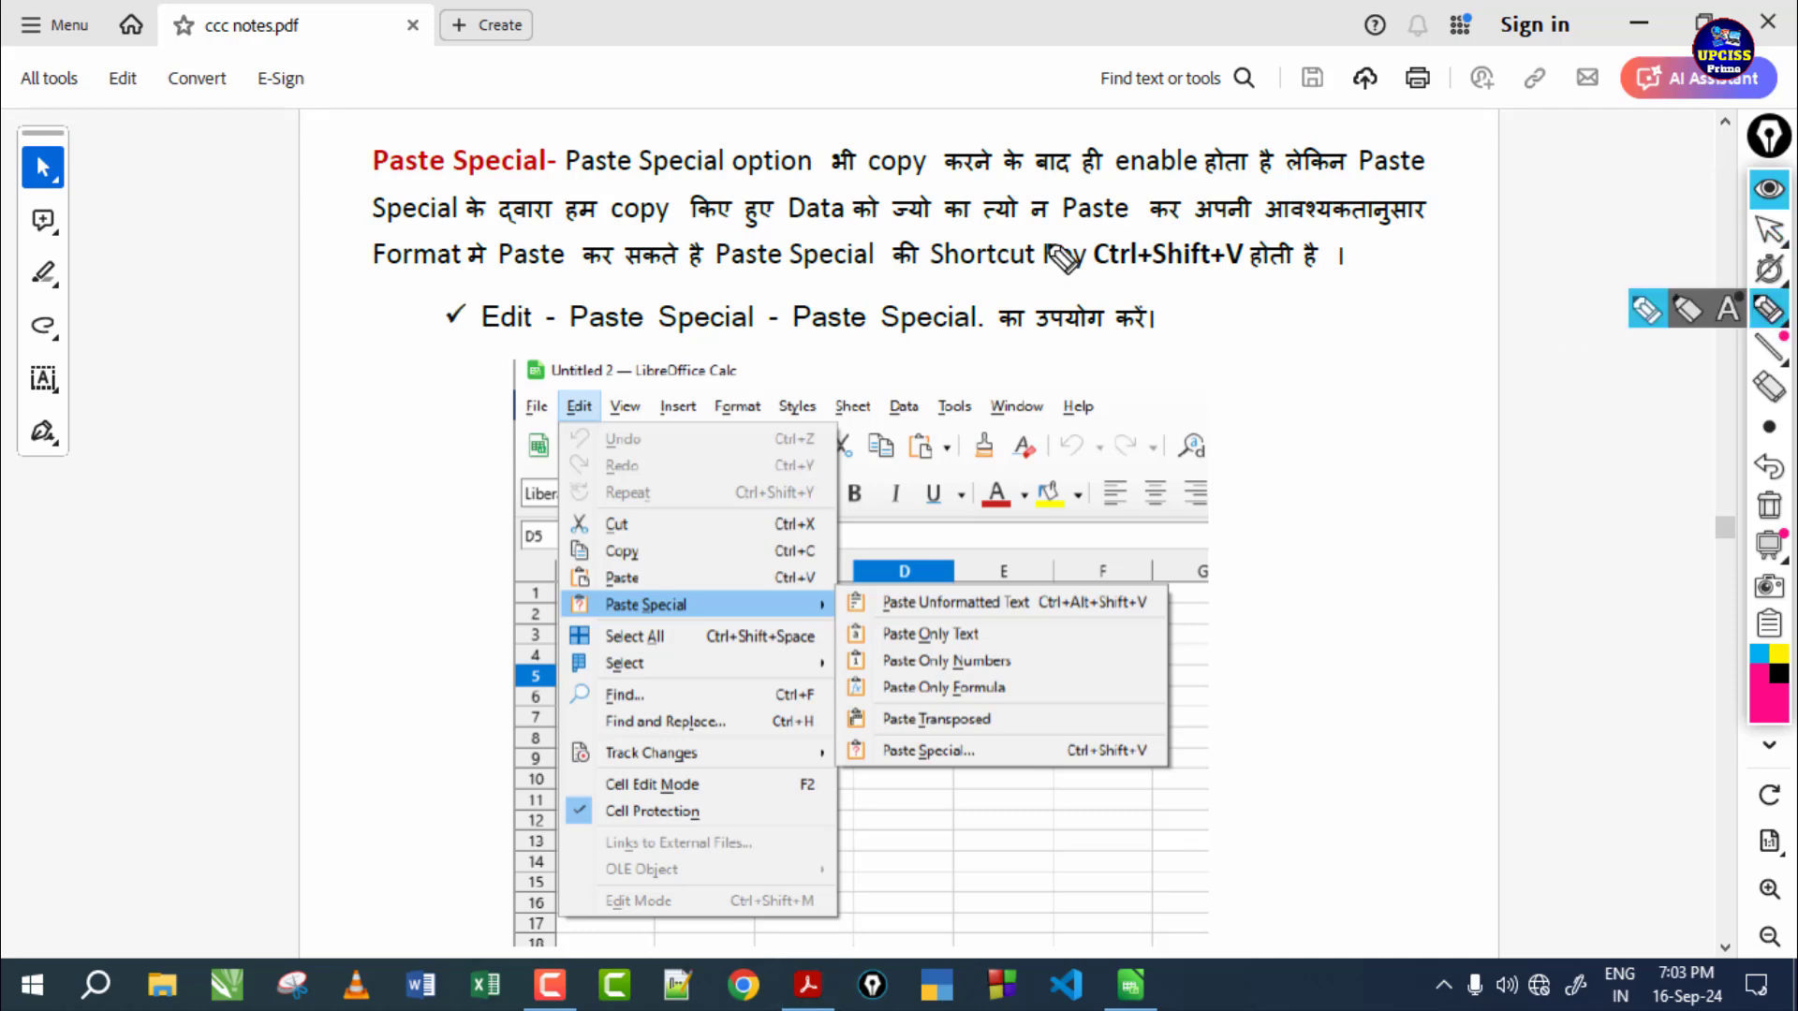
drag(570, 180, 719, 183)
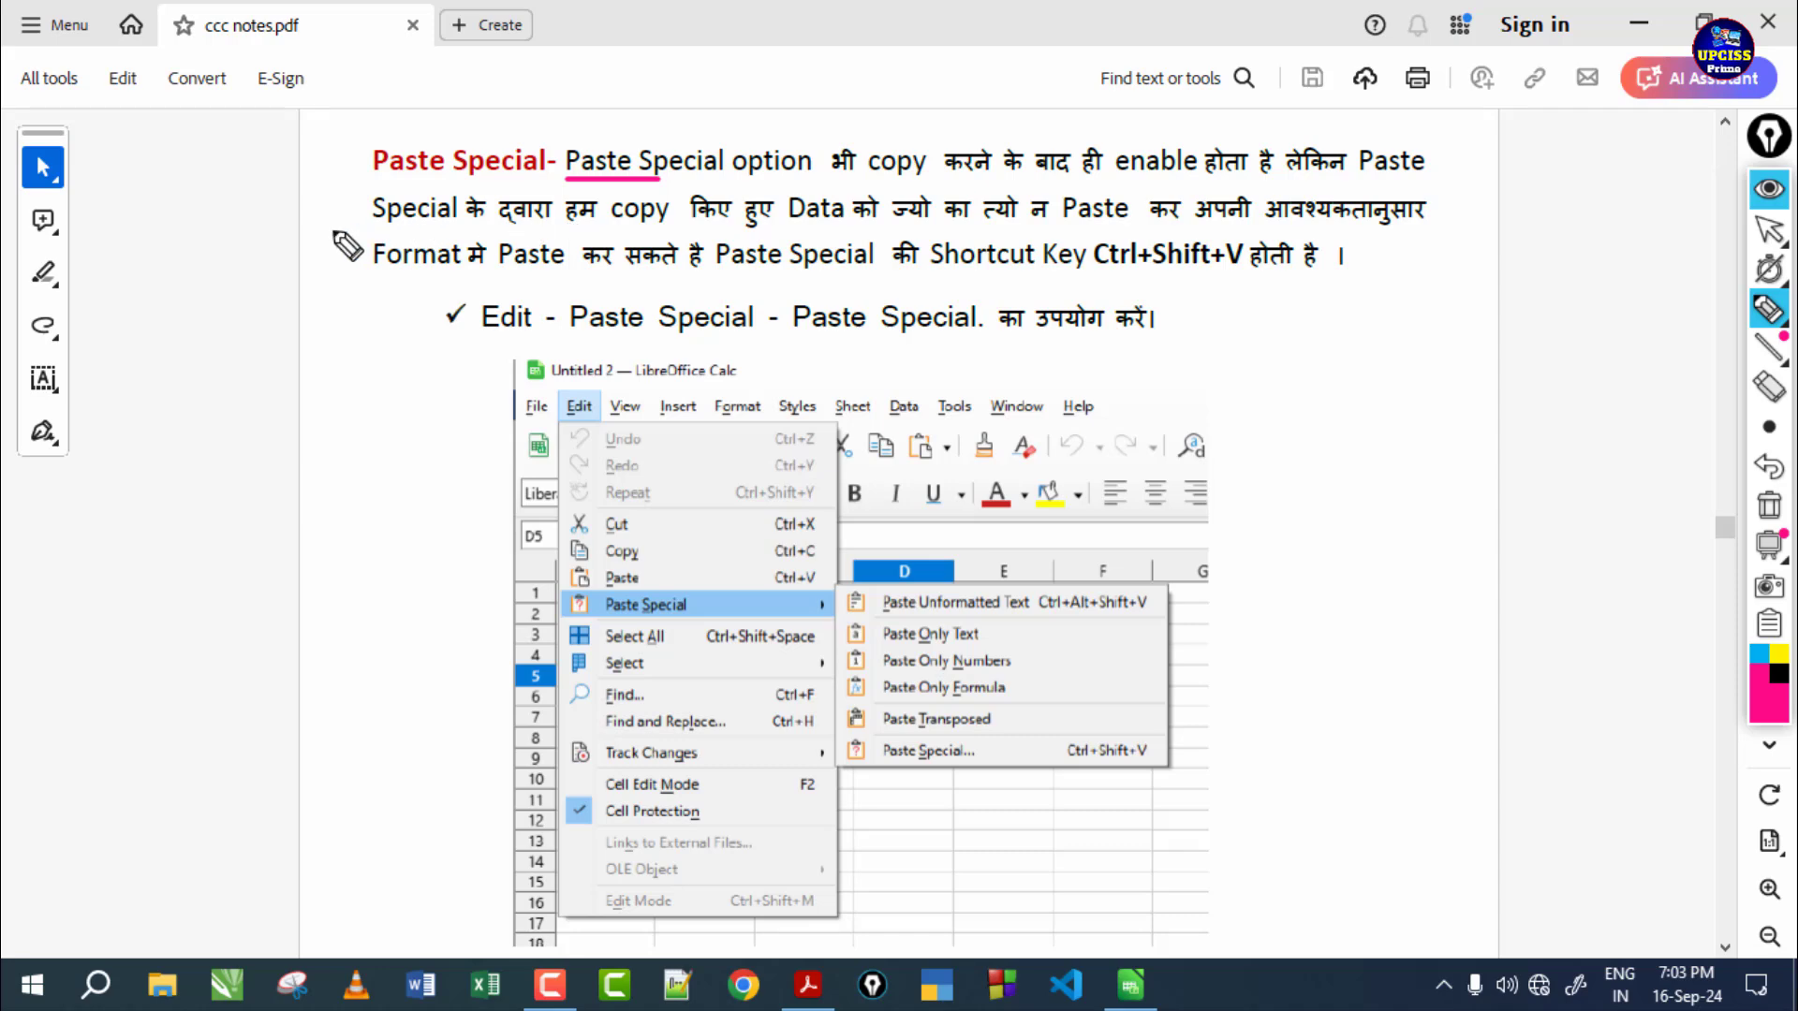
drag(333, 229, 671, 229)
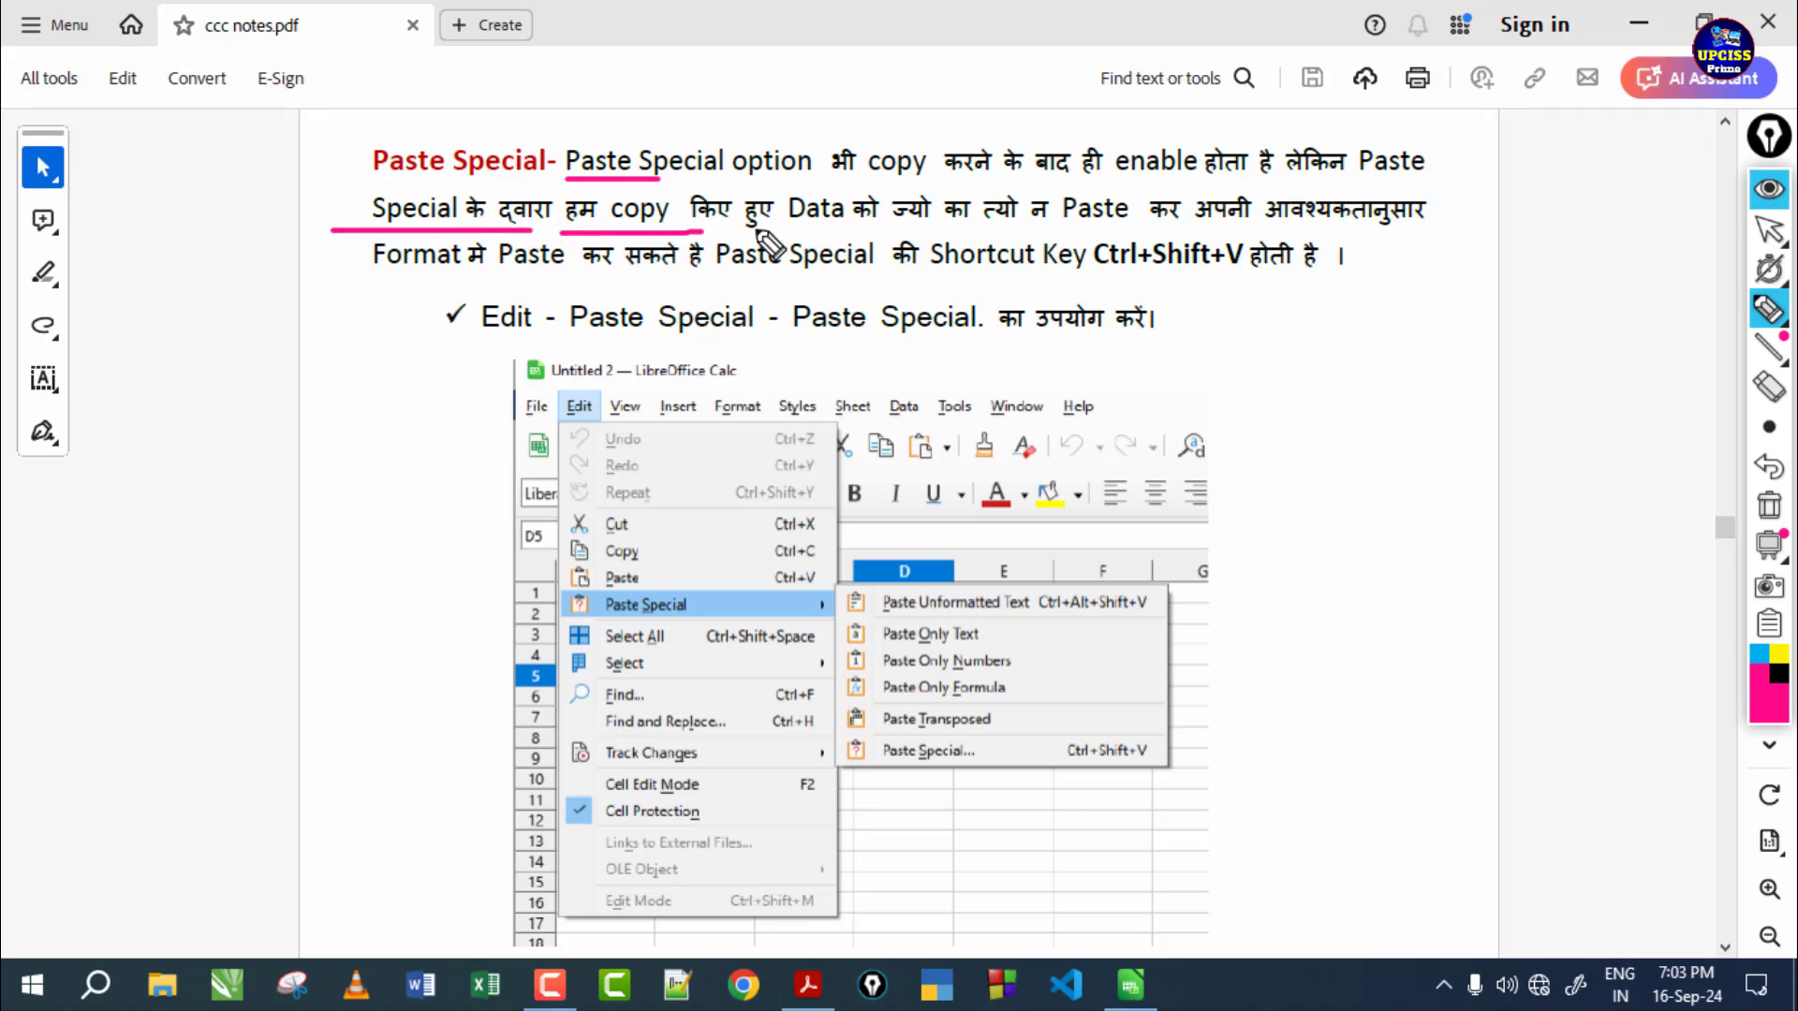
drag(794, 230, 1129, 226)
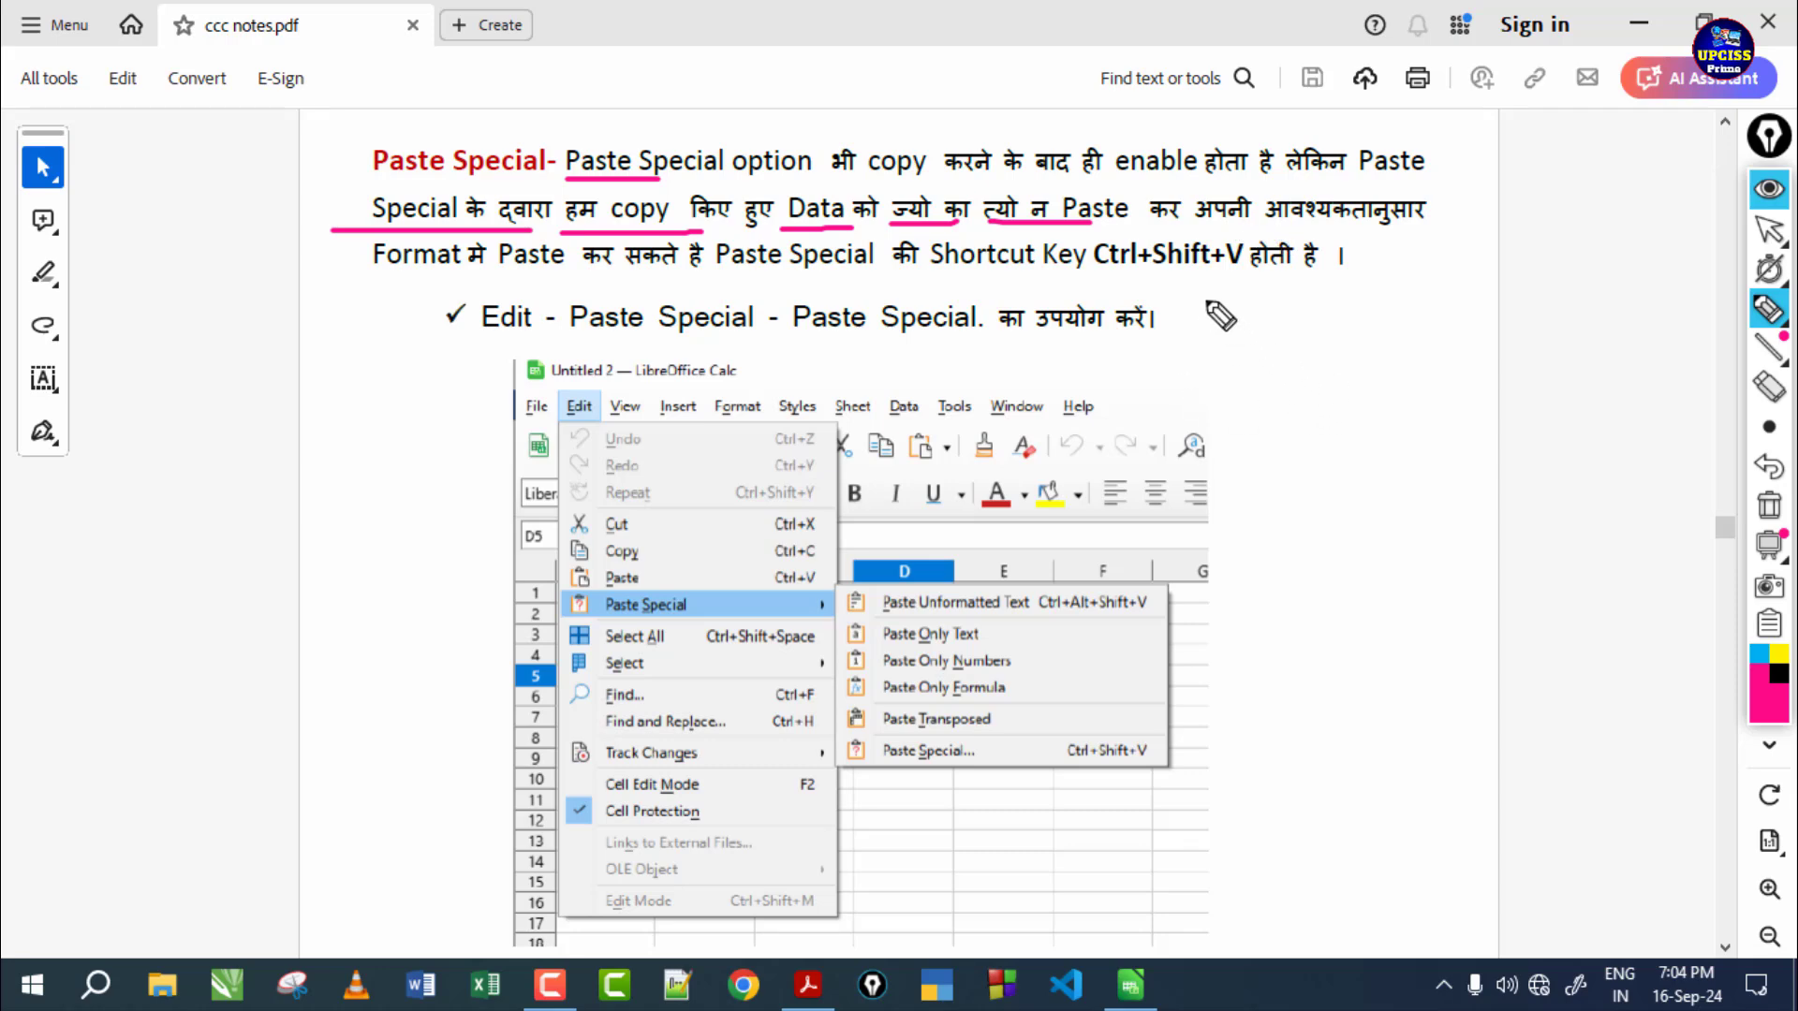
drag(995, 279, 1325, 293)
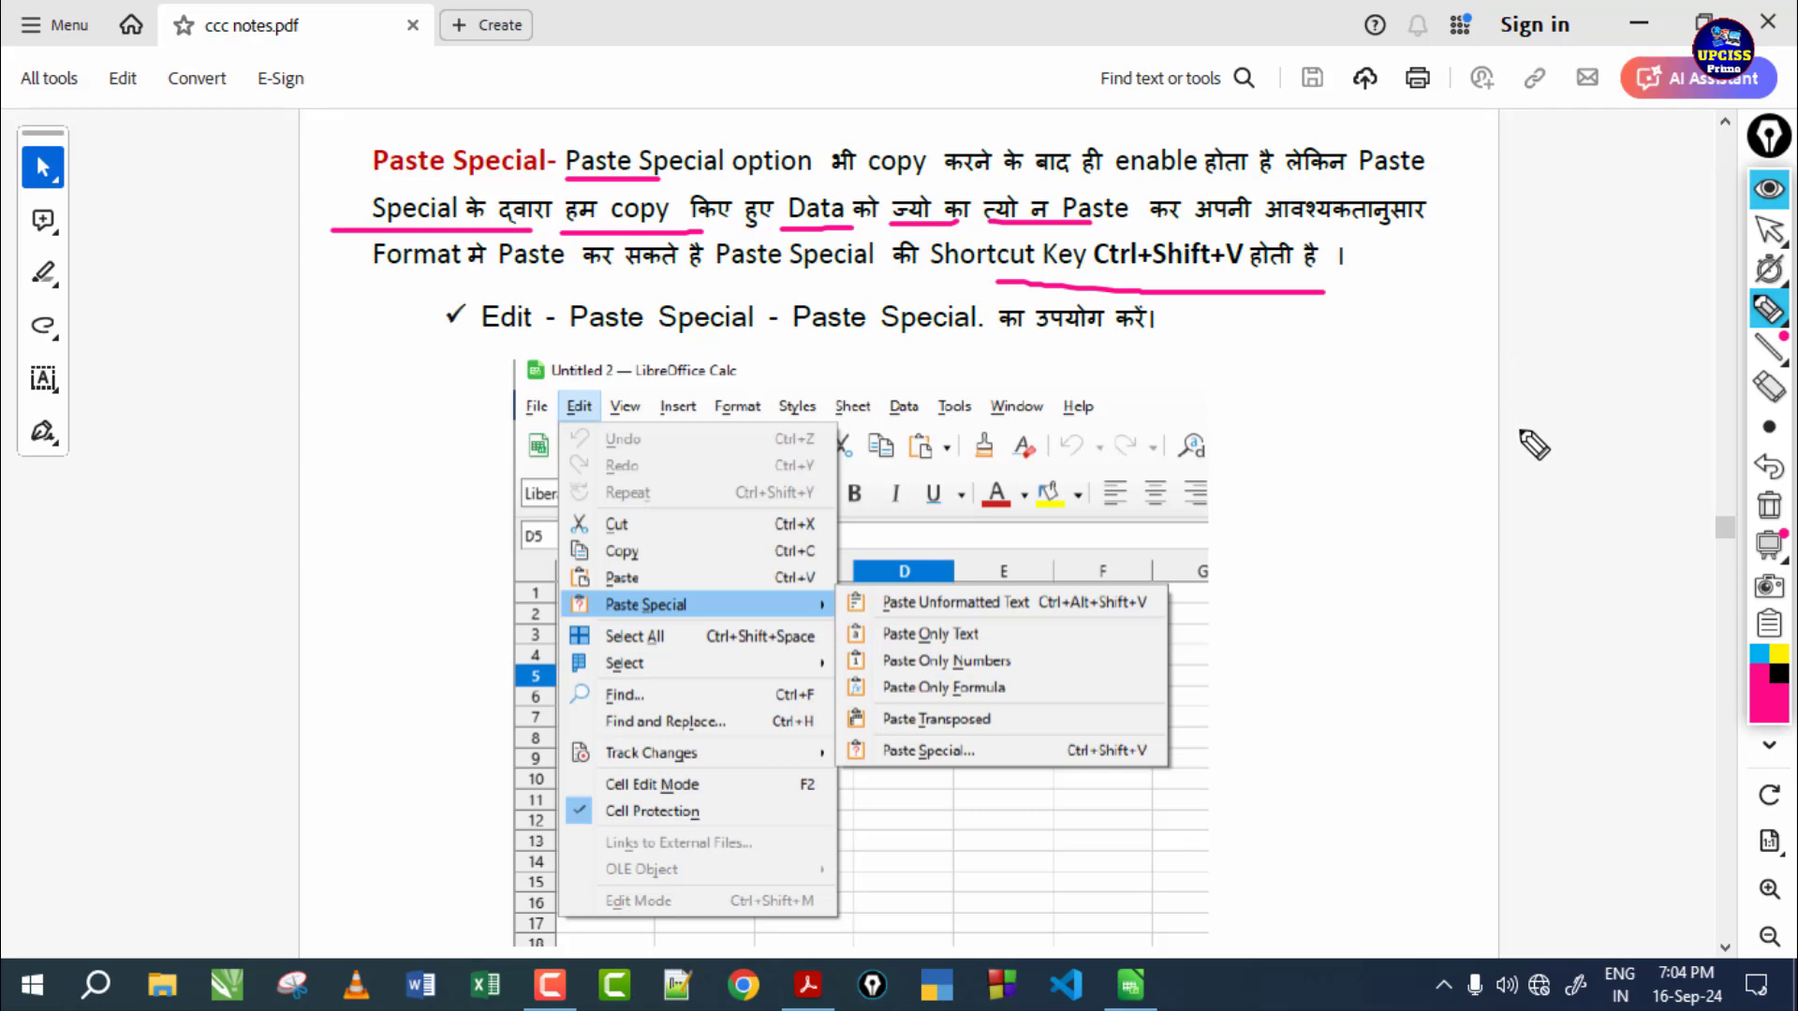
drag(947, 279, 1120, 280)
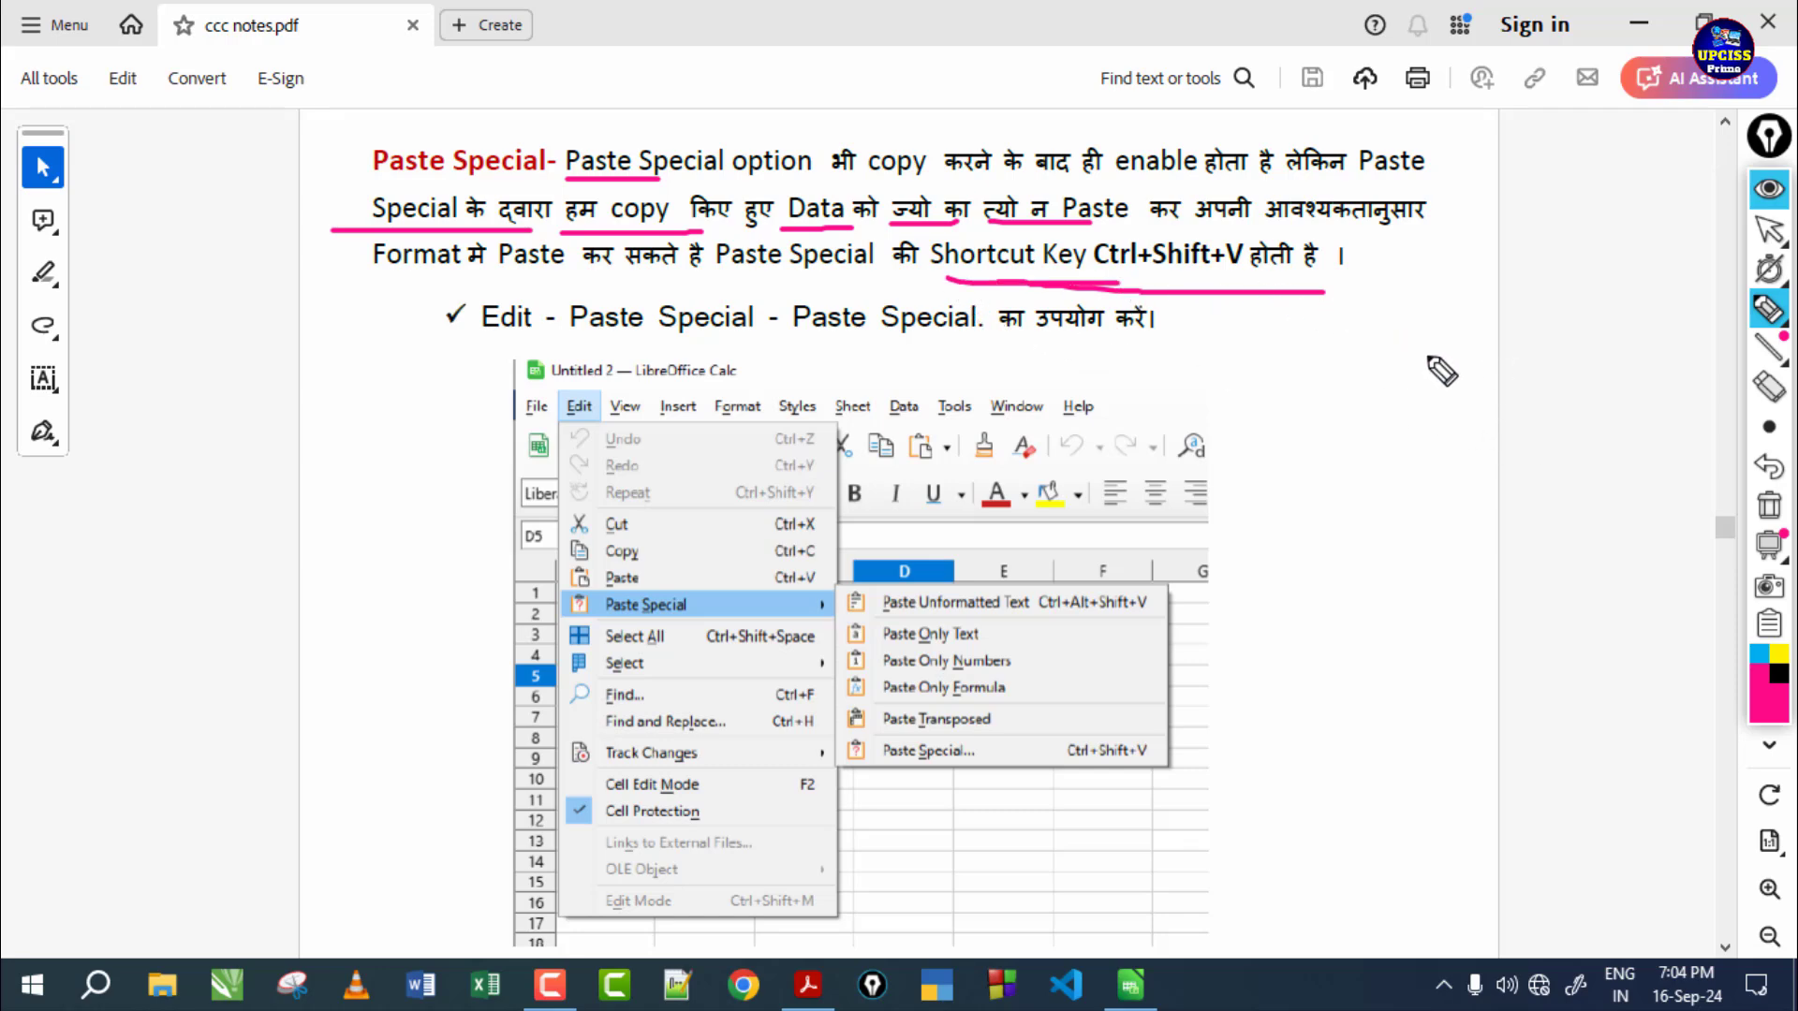
click(1769, 505)
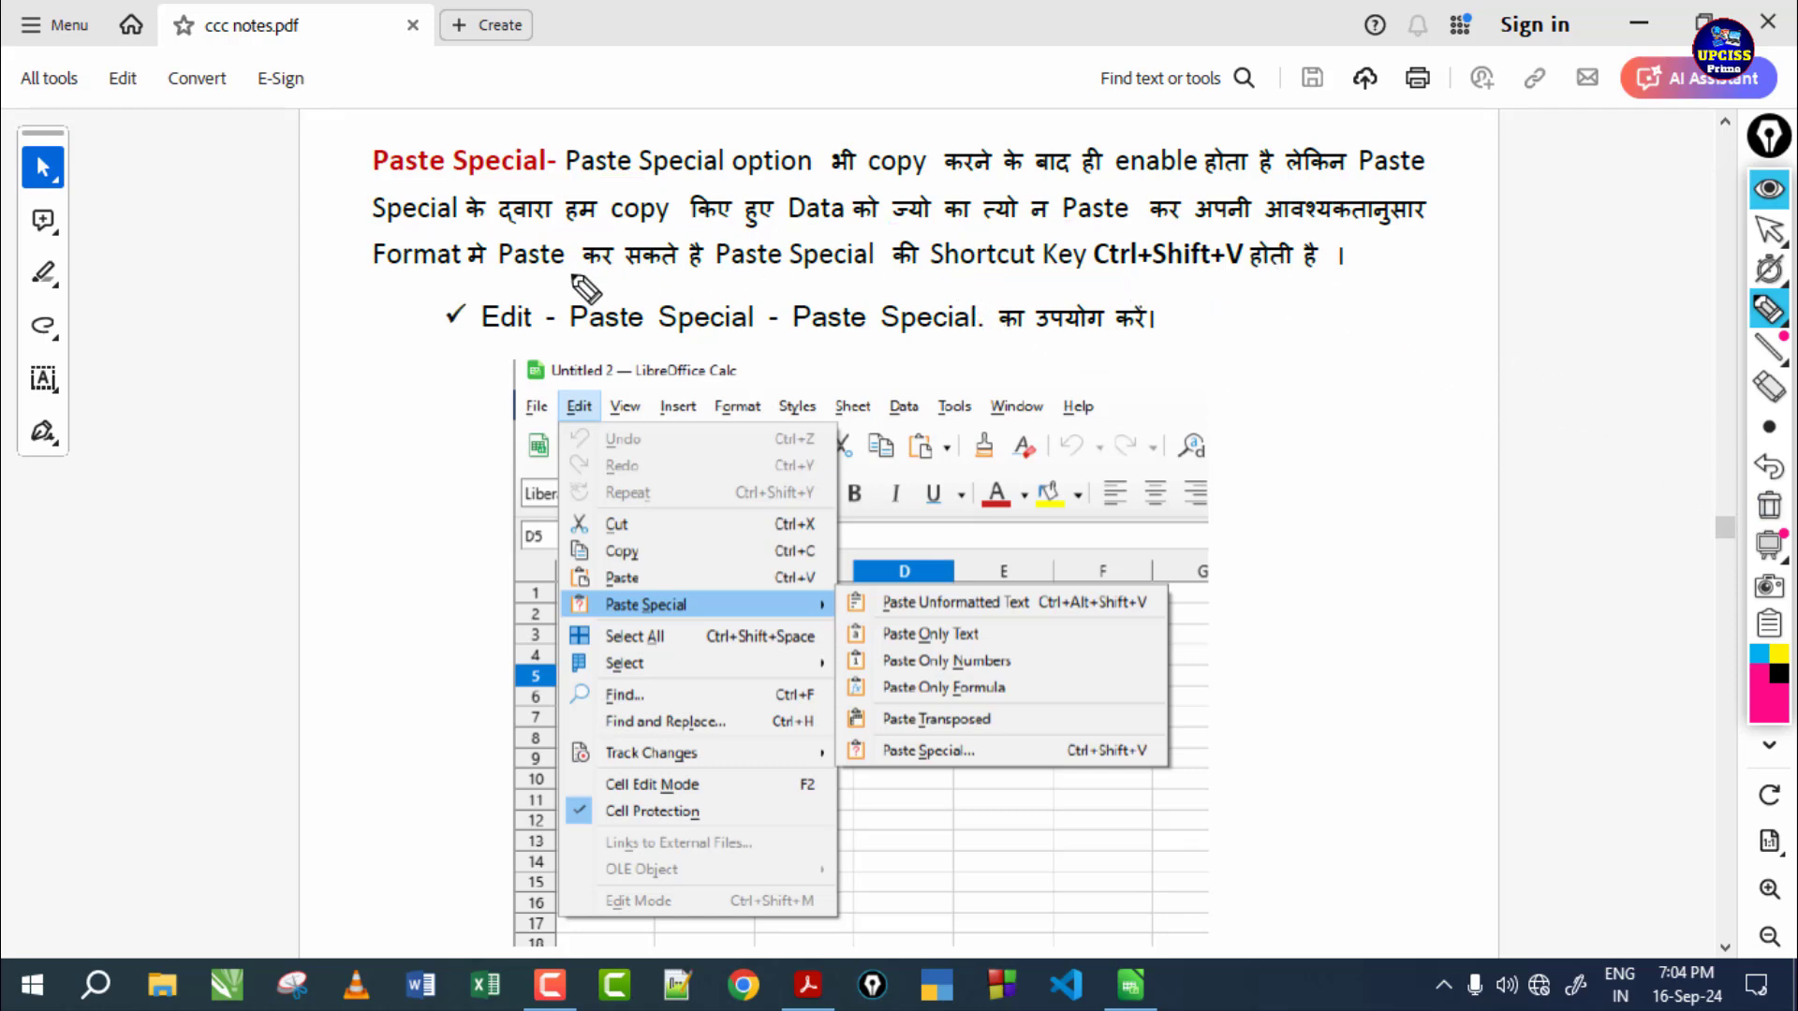
Step: Underline the words about pasting in the required format and add a short mark beside the heading, then erase them
drag(359, 278, 676, 276)
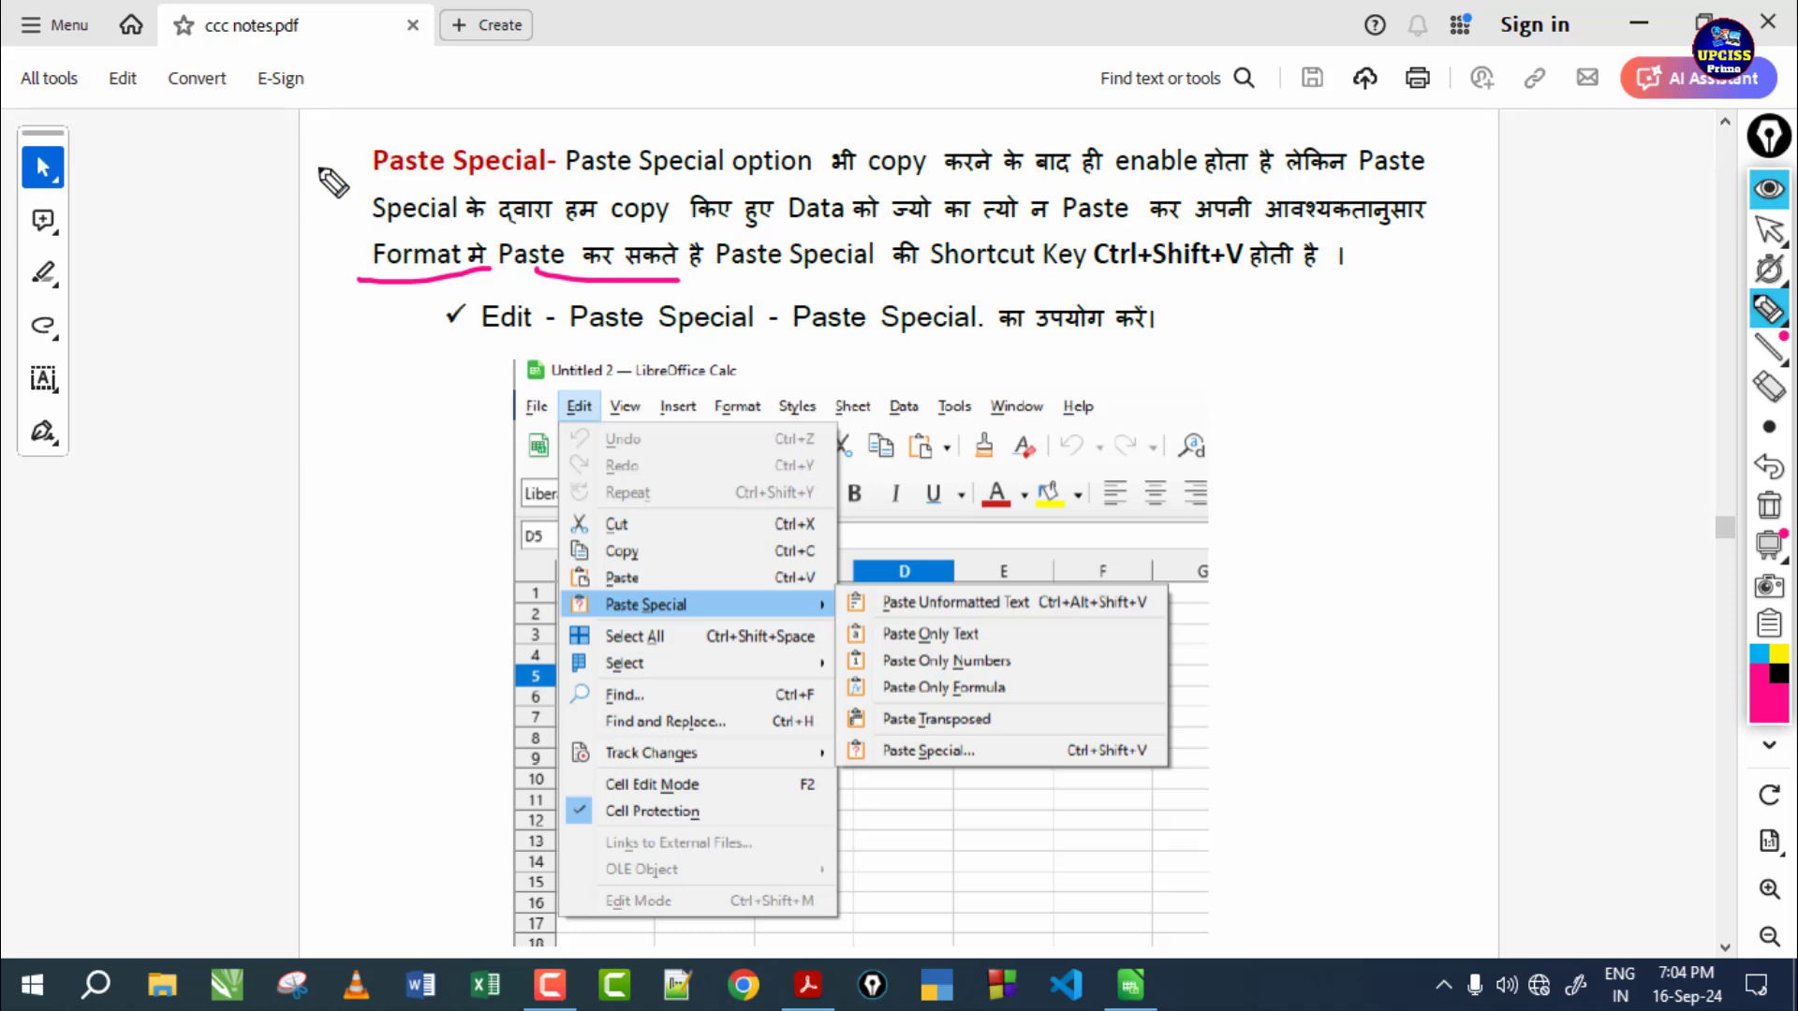
drag(267, 160, 298, 156)
click(1769, 510)
Step: Underline Paste Special, Ctrl+Shift+V and the Edit - Paste Special - Paste Special path in the notes, then erase the lines
drag(744, 269, 901, 266)
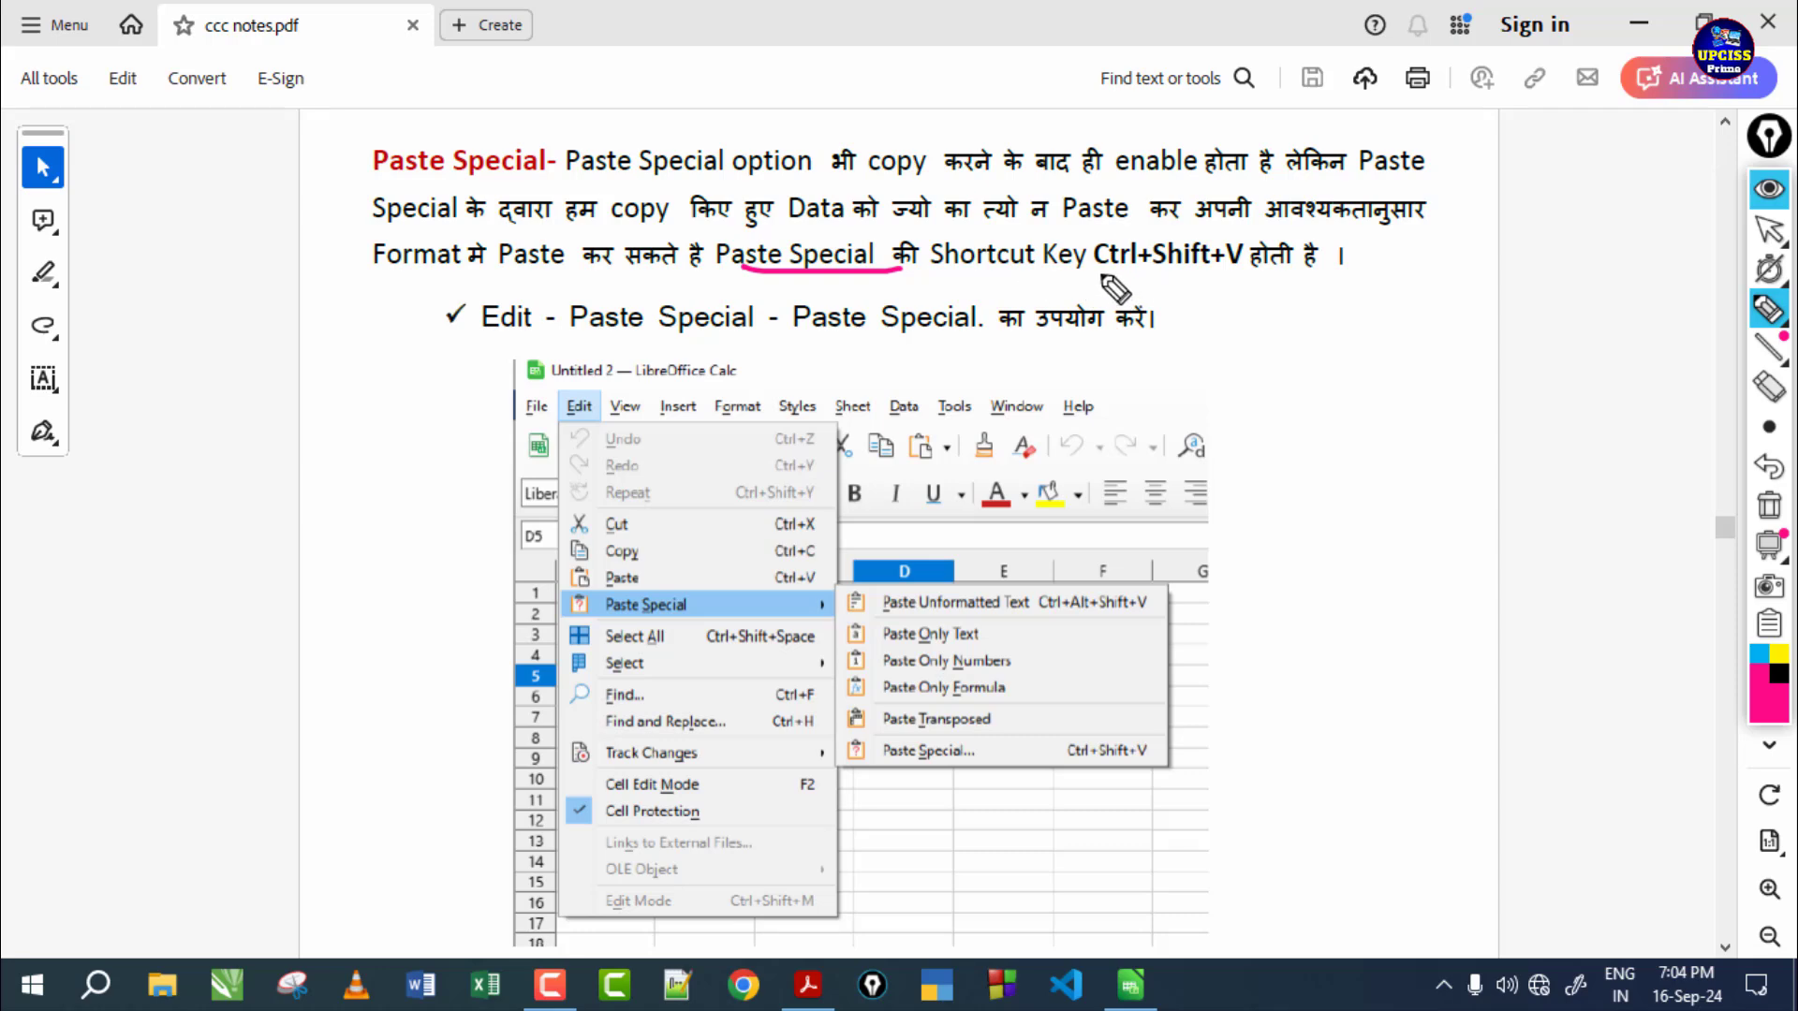
drag(1097, 274, 1417, 269)
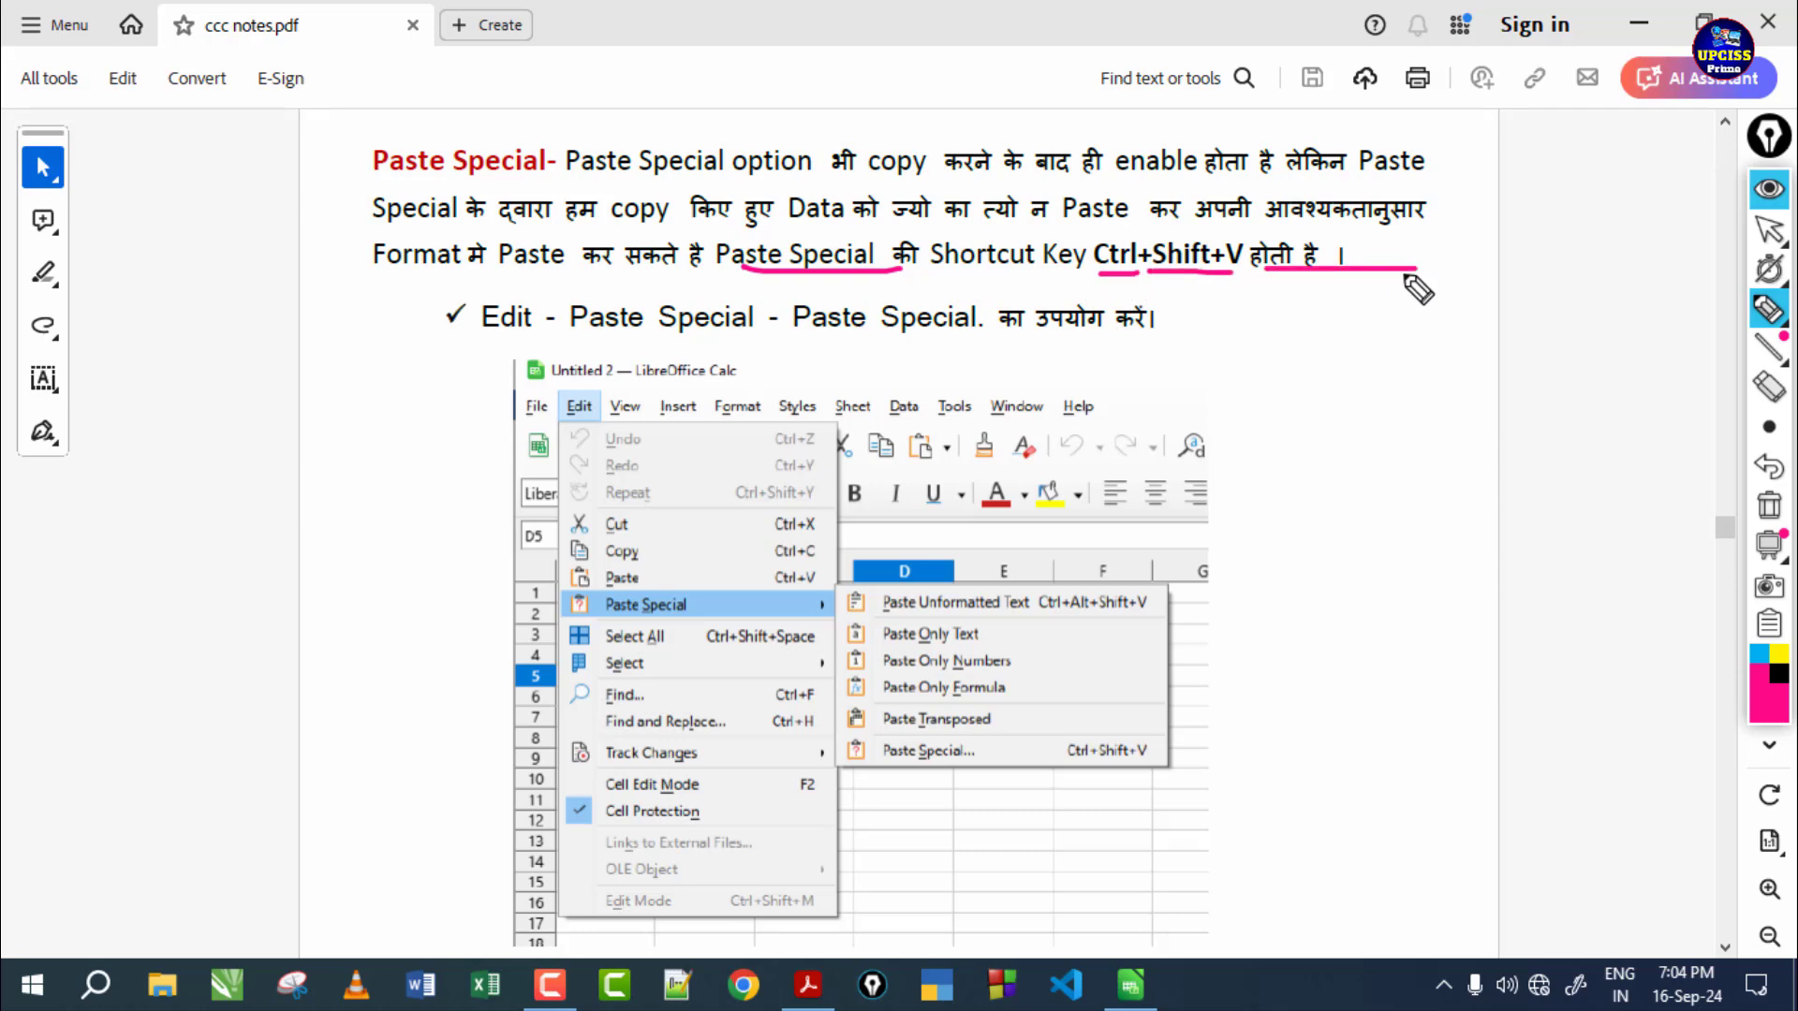
drag(374, 329, 1068, 343)
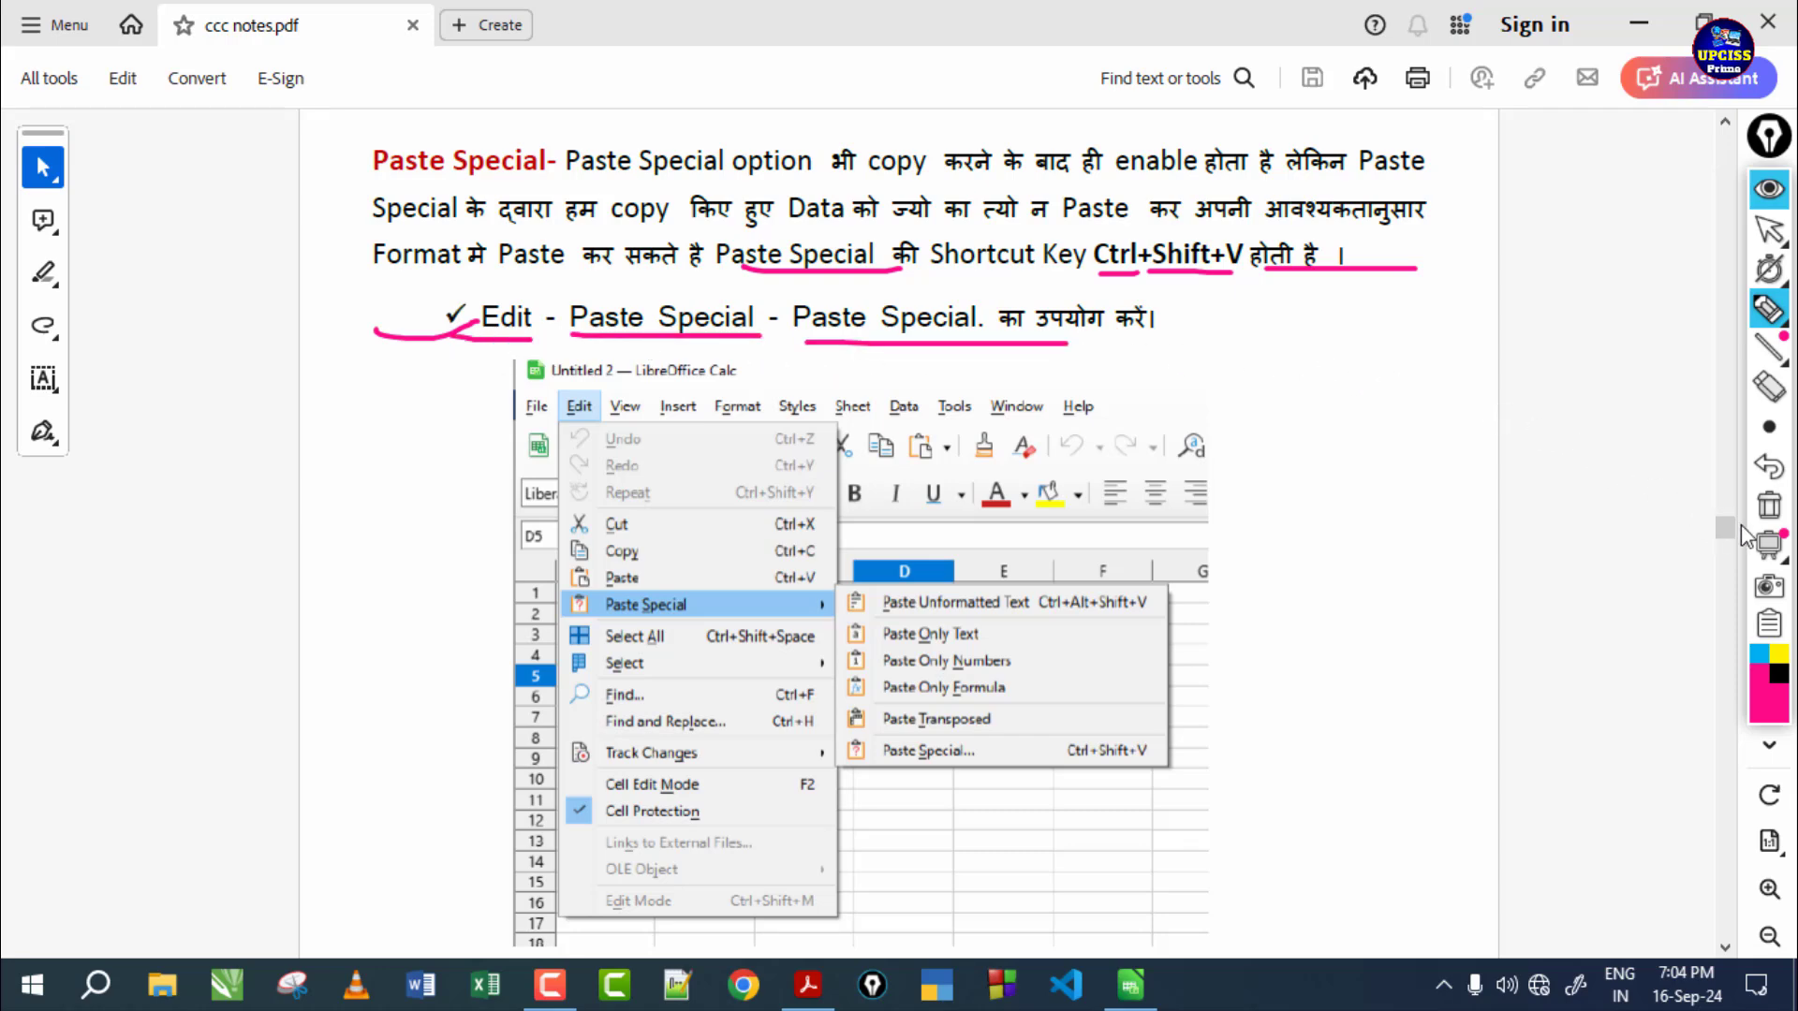
click(1770, 510)
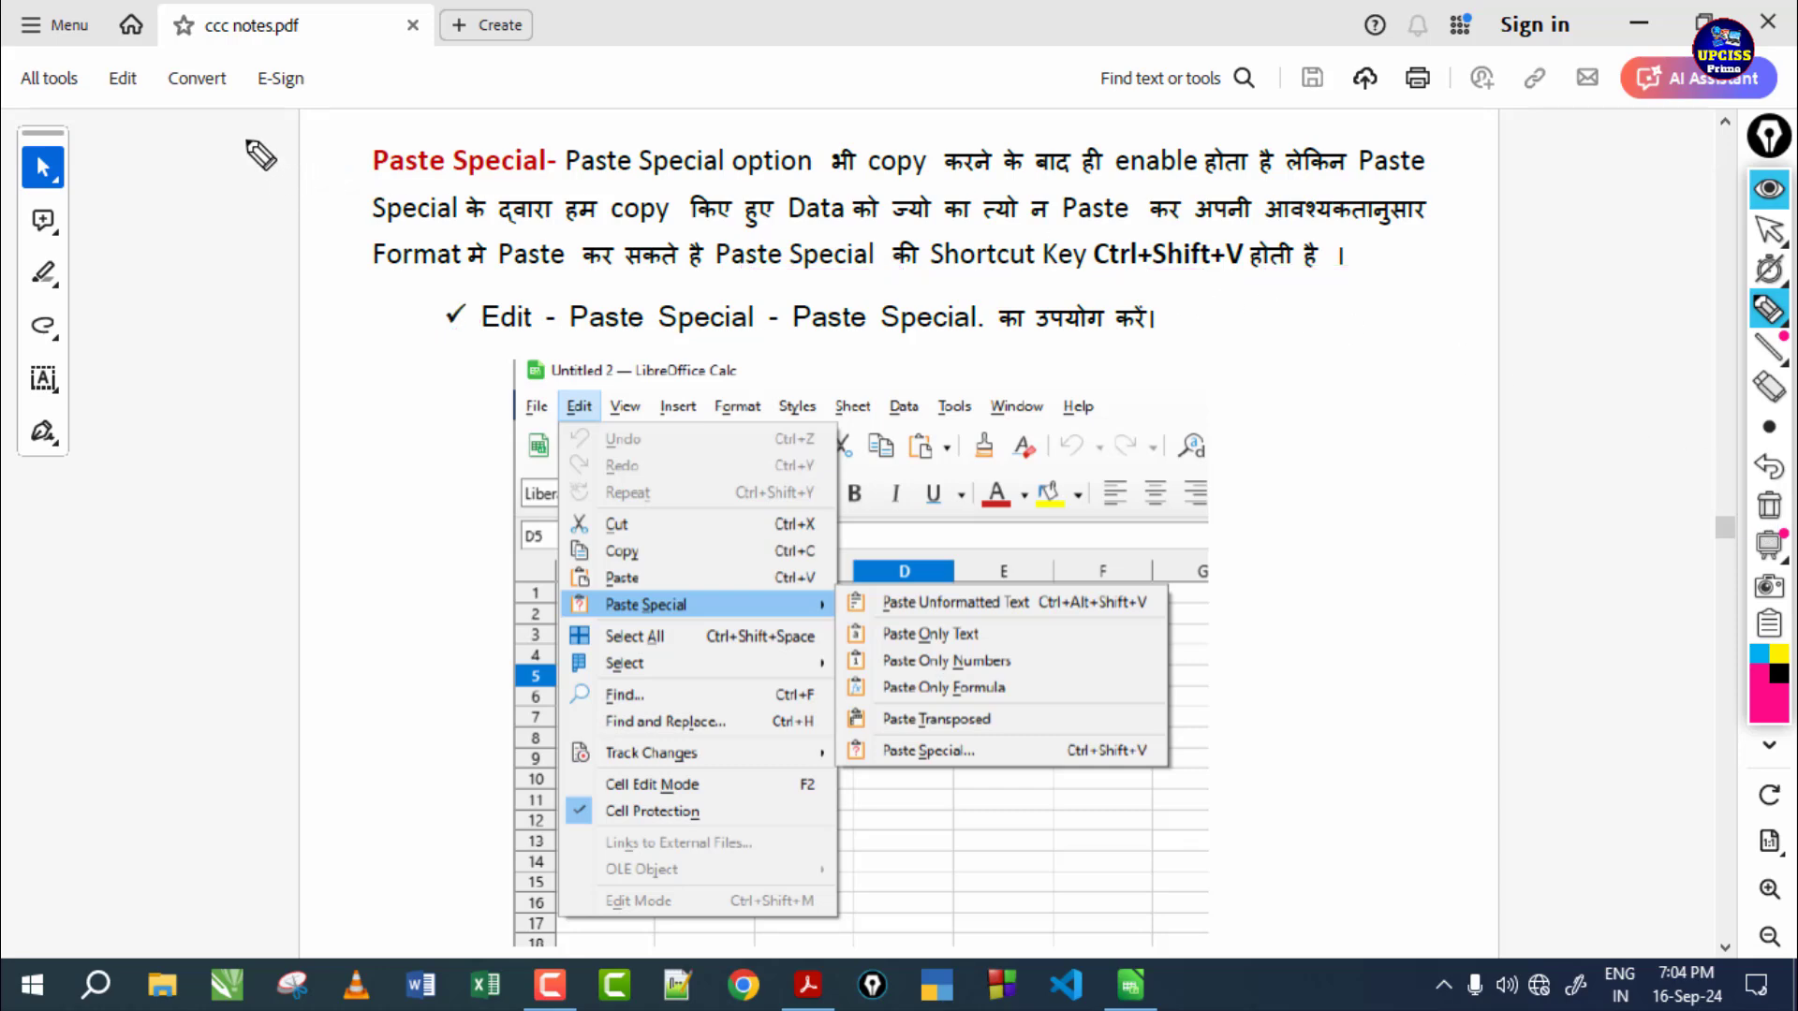
Step: Draw a tick beside the Paste Special heading and underline its shortcut key, then erase both and put the pen away
drag(245, 140, 417, 120)
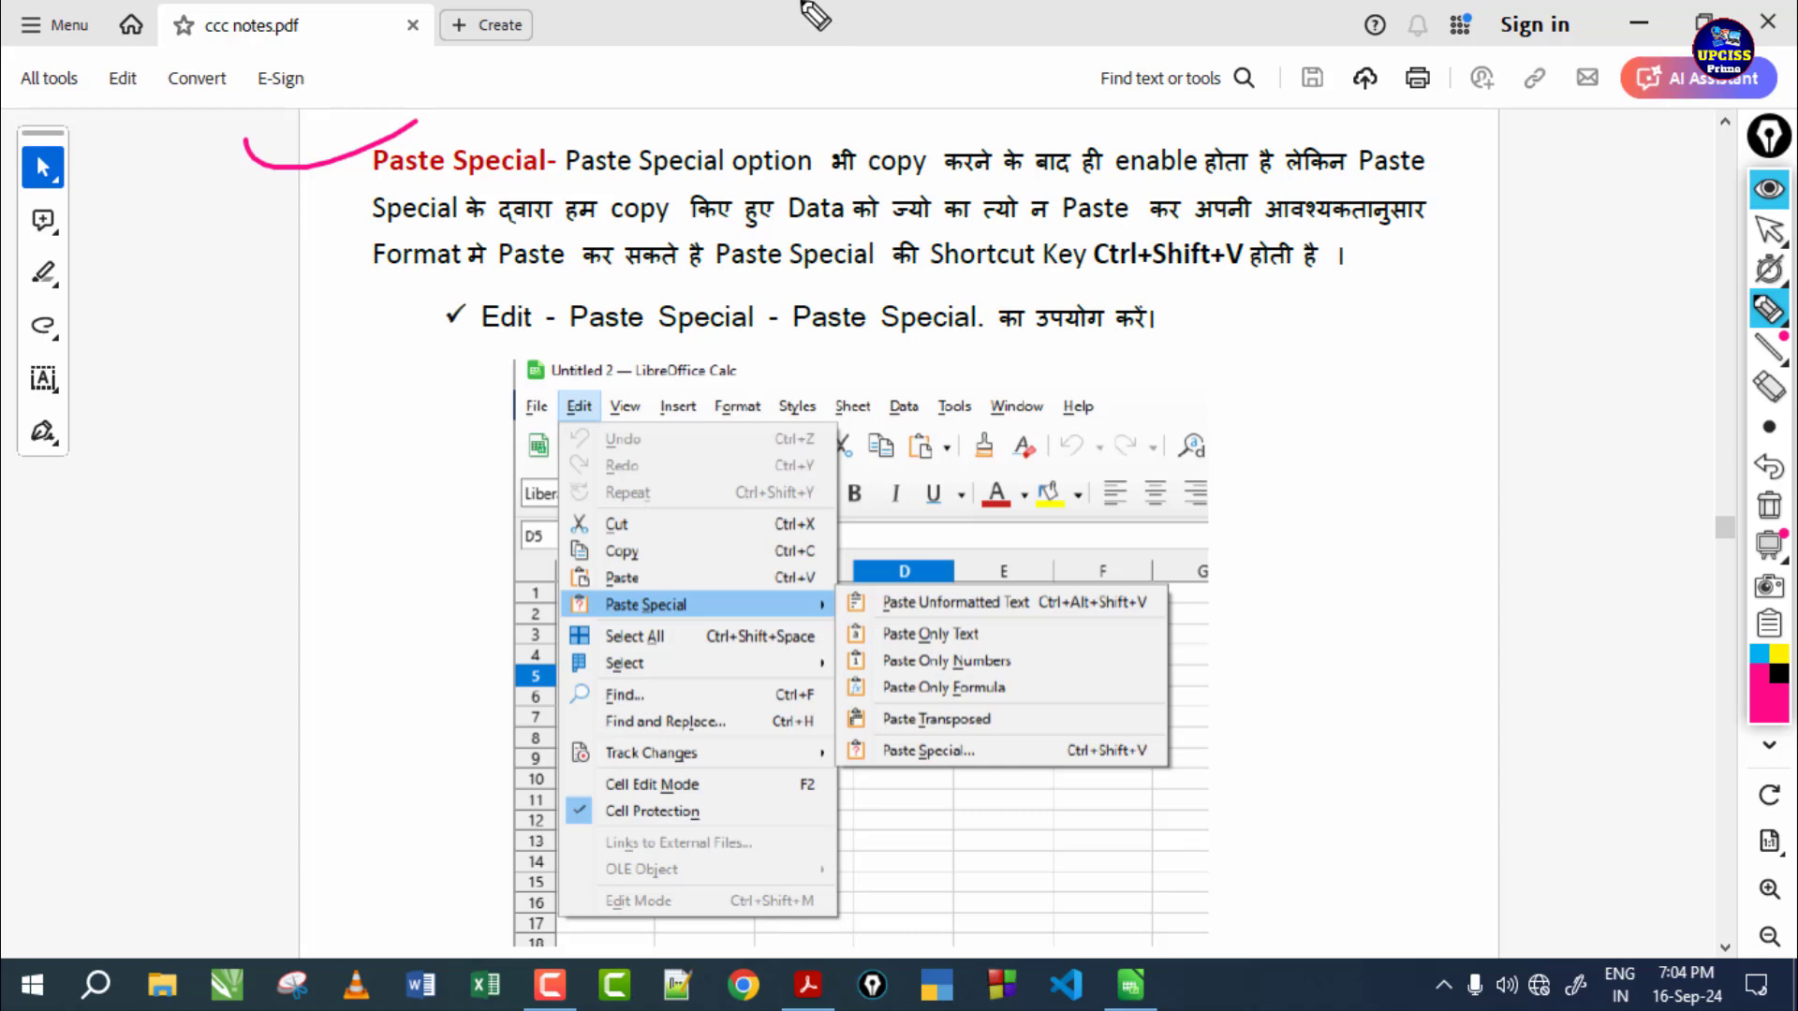
drag(1059, 279, 1207, 279)
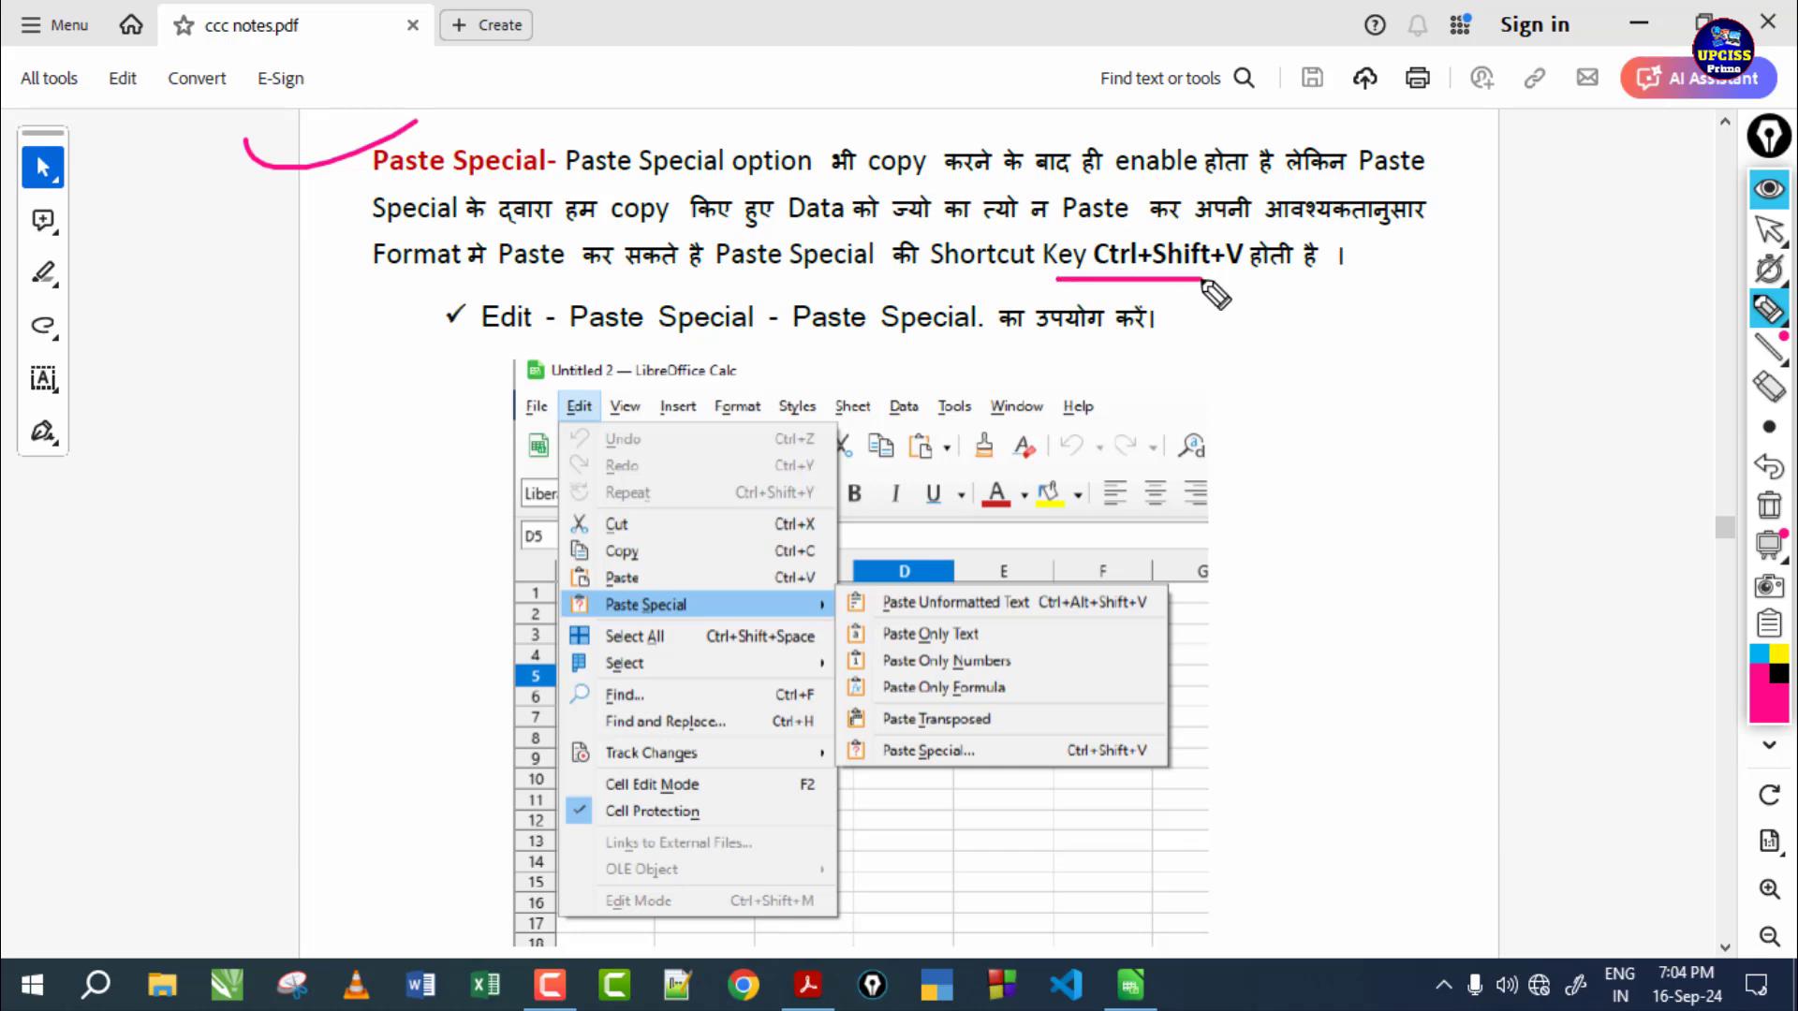
click(1769, 505)
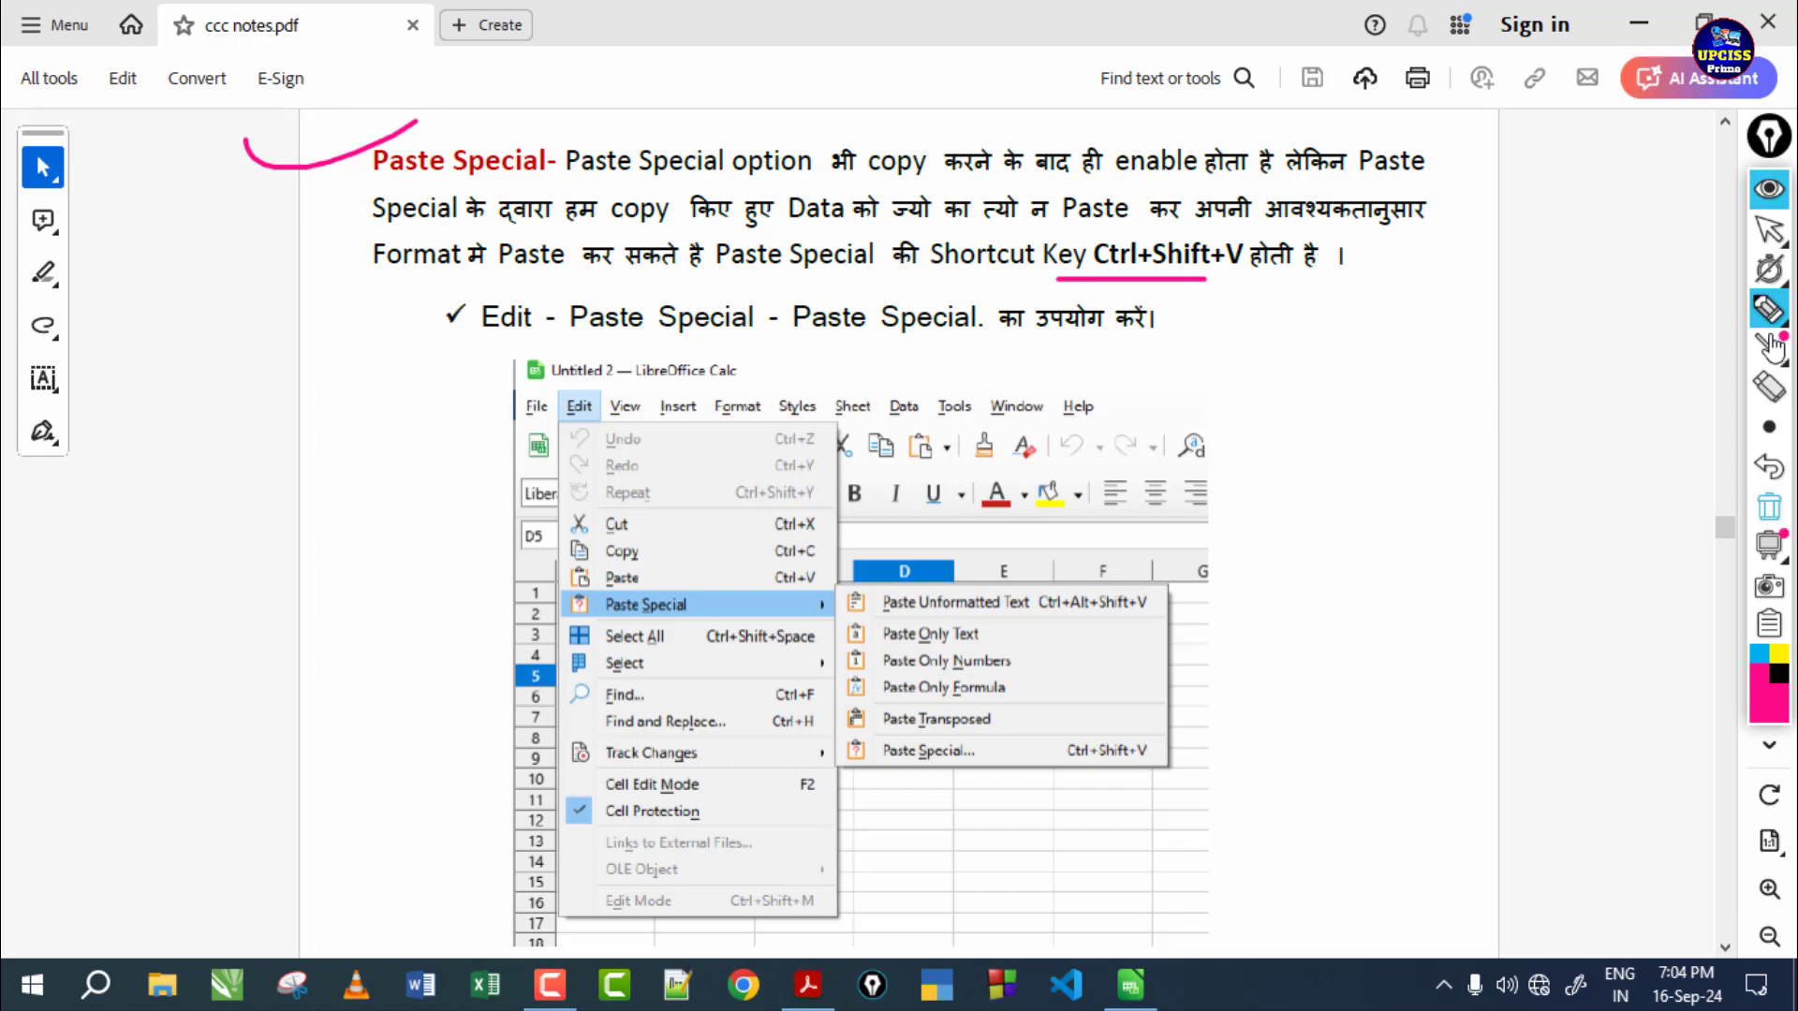
click(1770, 229)
Step: Switch back to the LibreOffice Calc sheet and delete the contents of cells I2:I5
click(1639, 24)
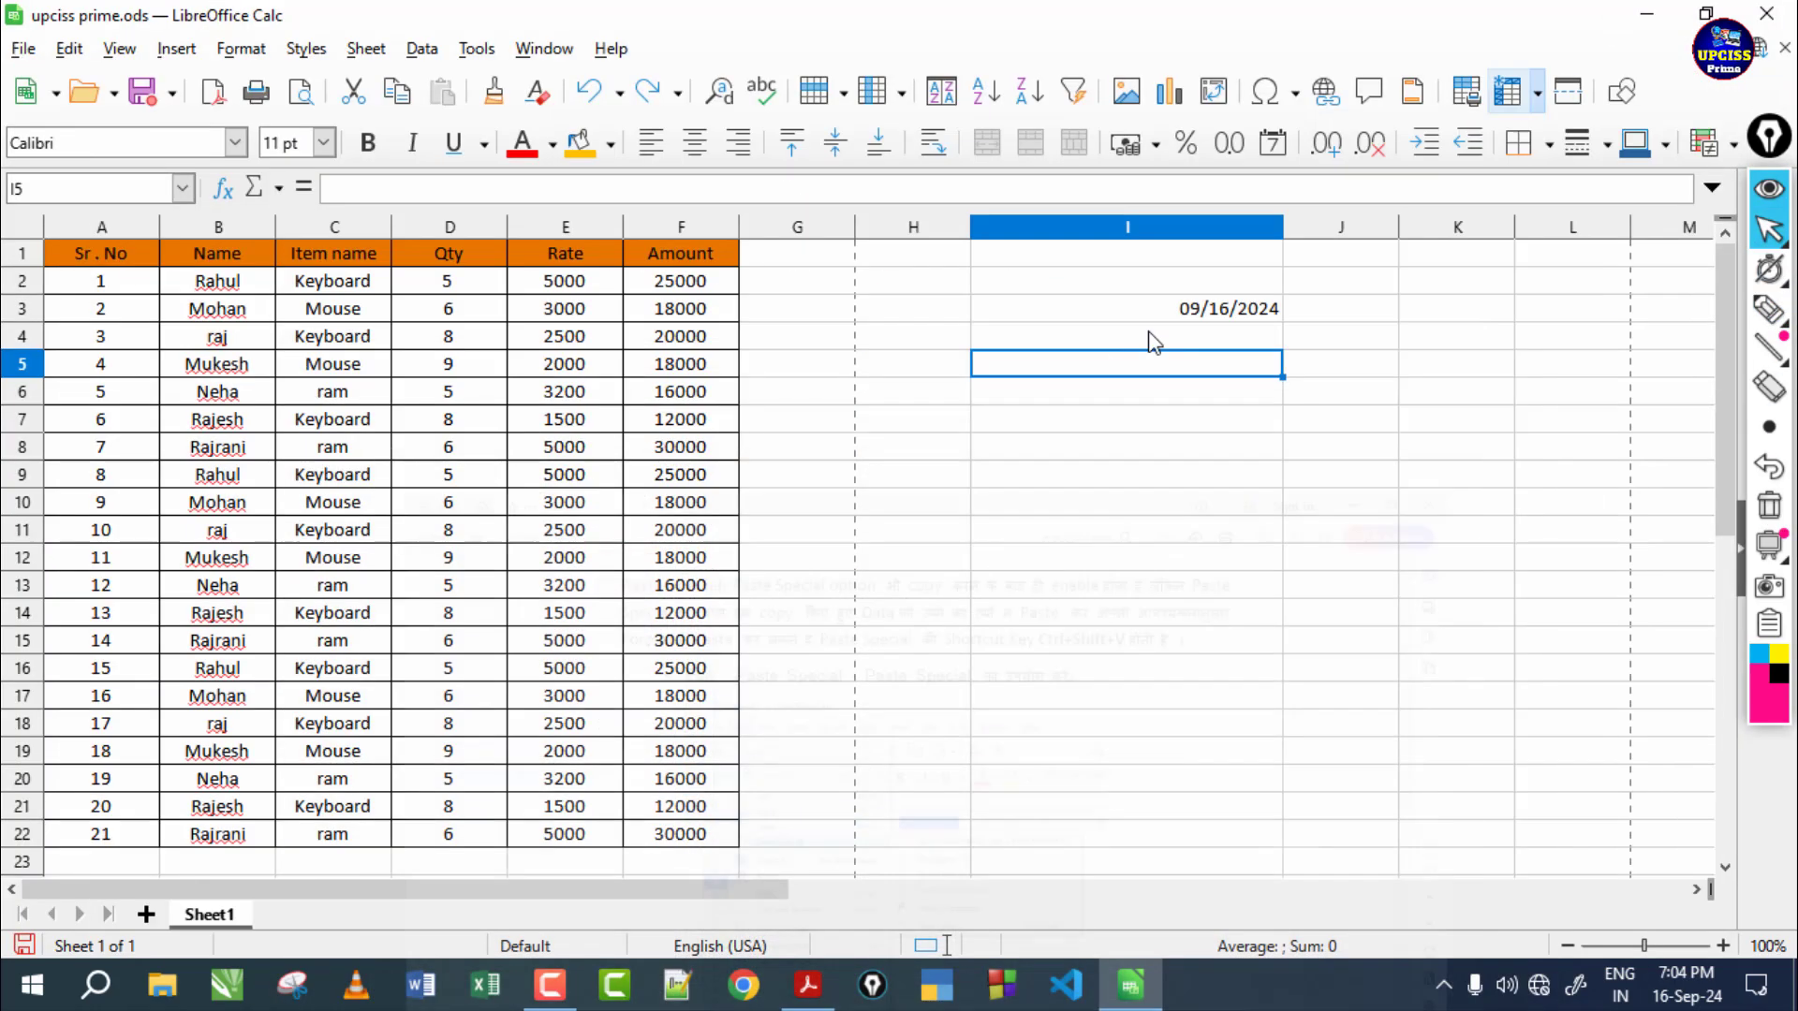
click(1033, 394)
drag(1124, 279, 1268, 356)
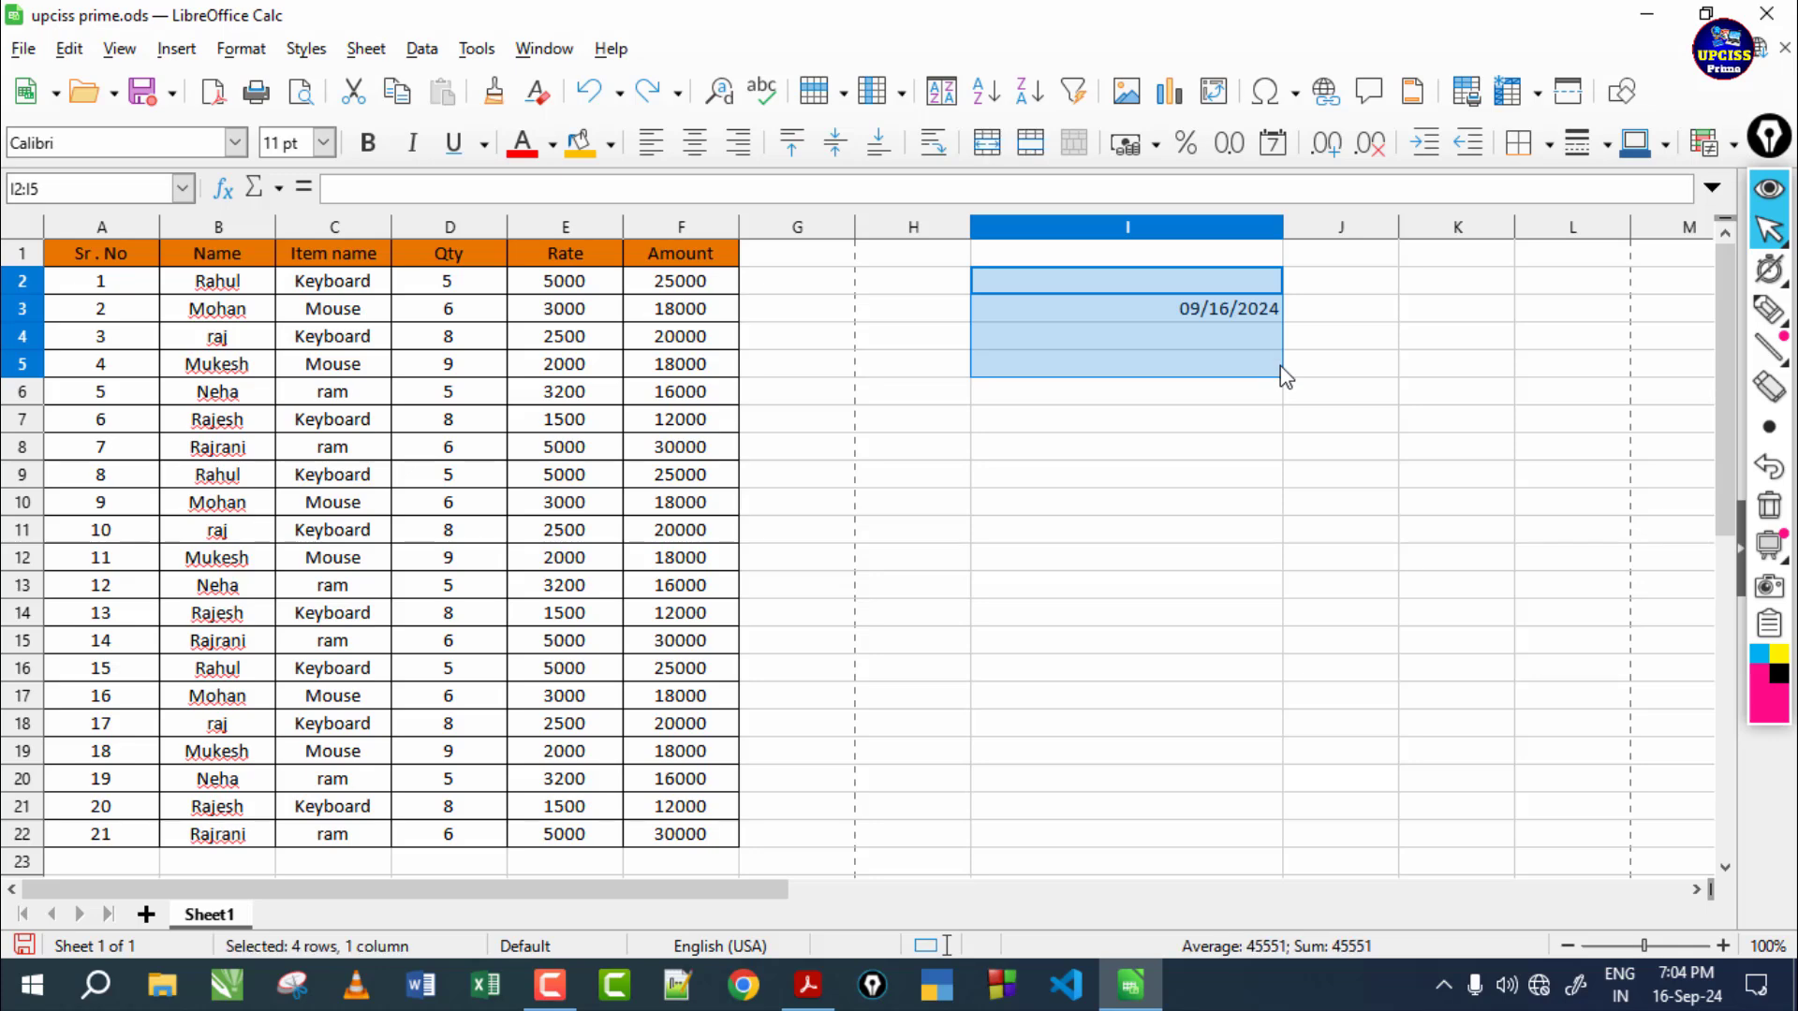
key(Delete)
click(1253, 412)
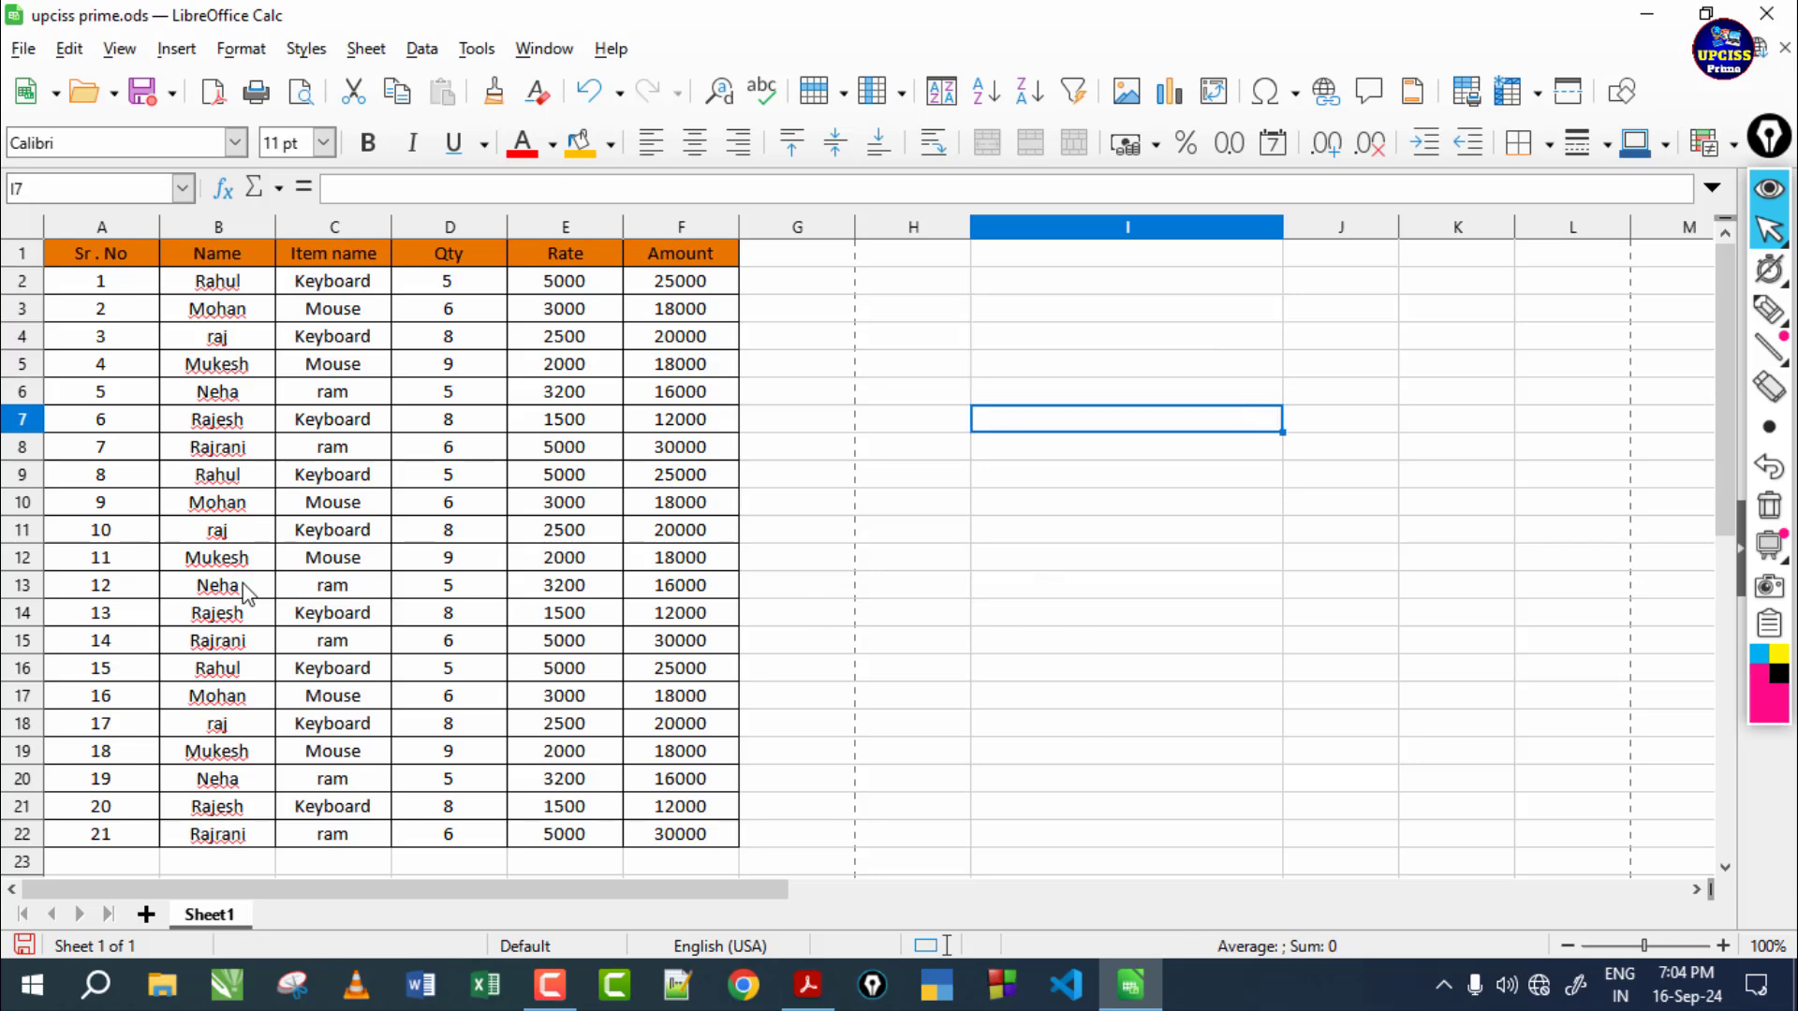
Step: Fill the first eight data rows, A2:F9, with a pink background color
drag(119, 281, 674, 491)
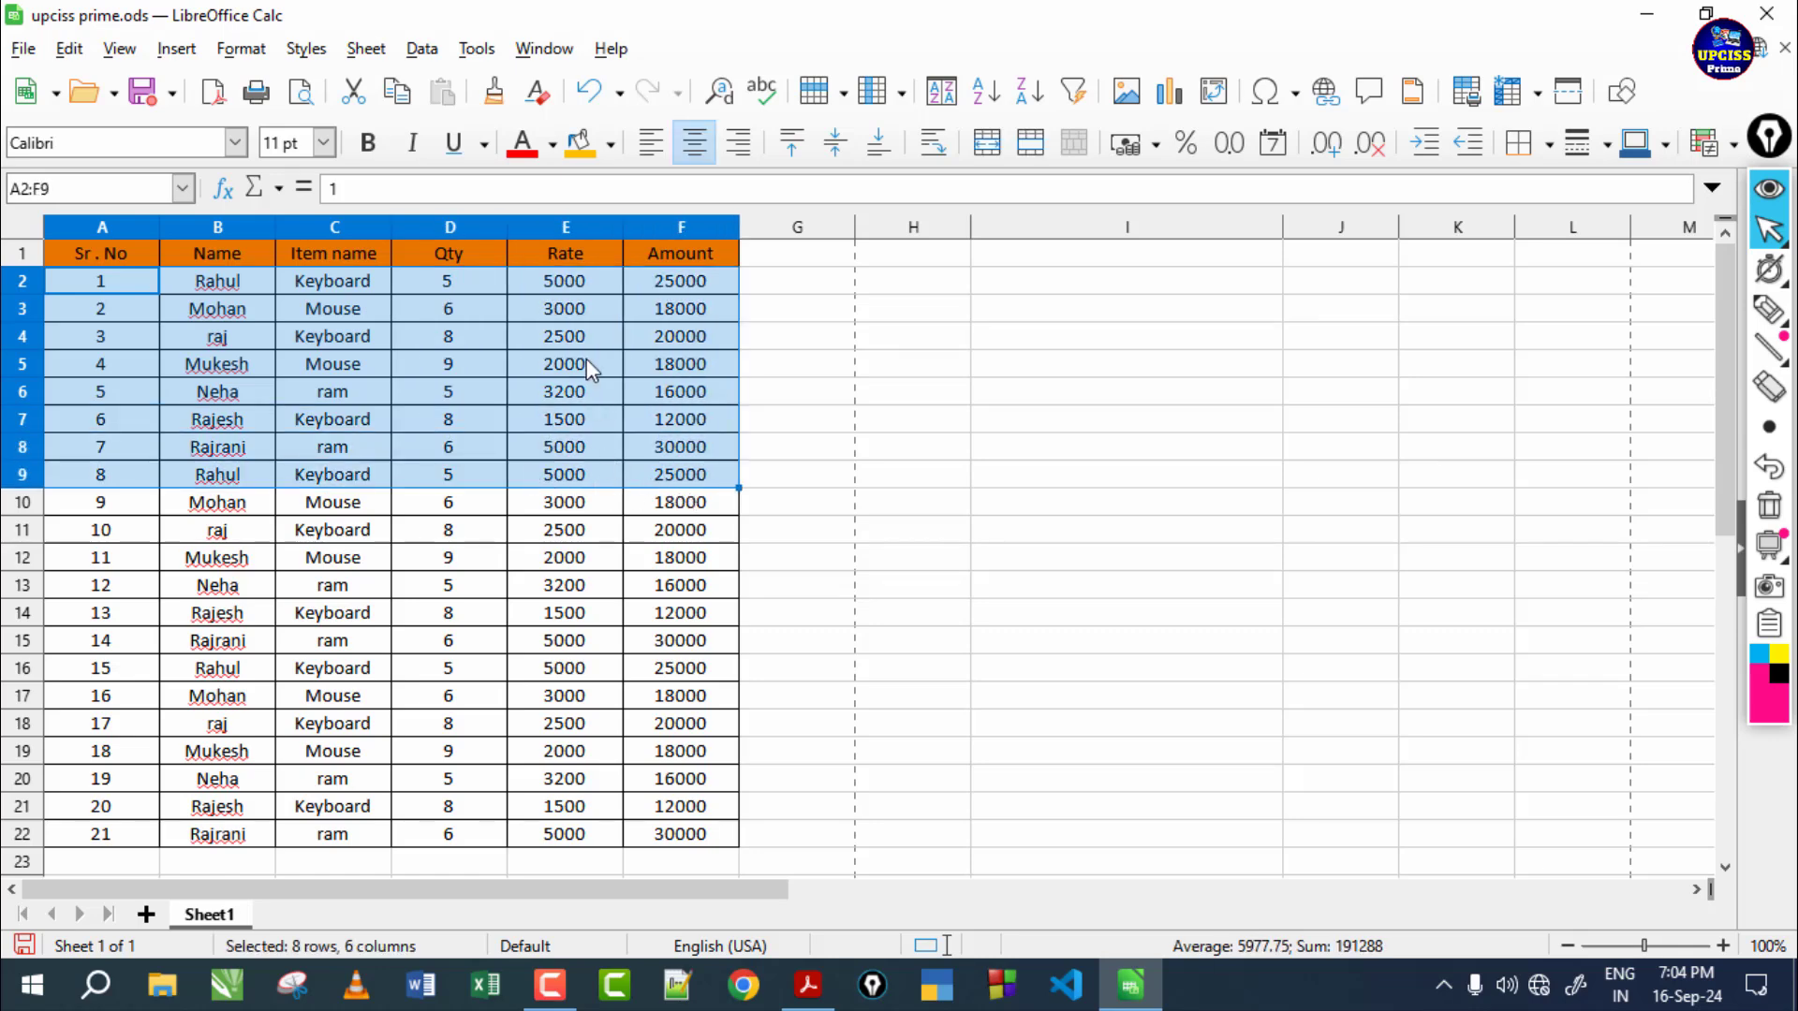
click(612, 144)
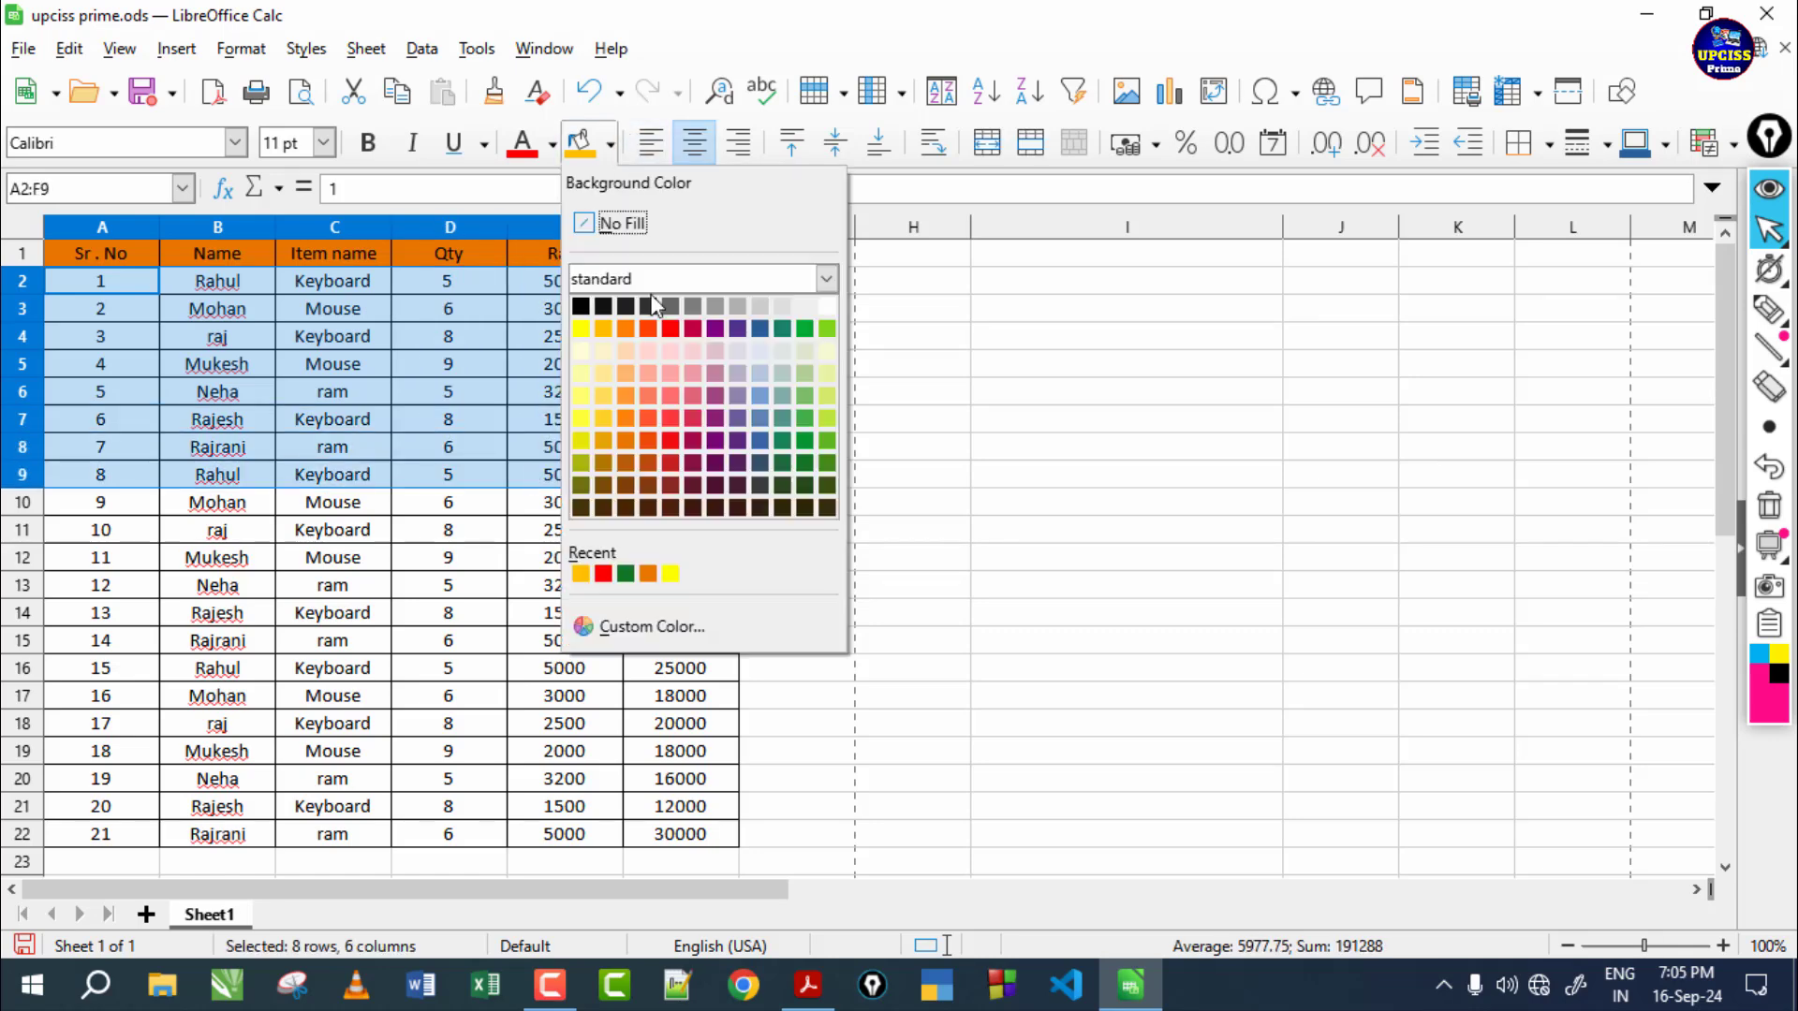
click(699, 367)
click(951, 393)
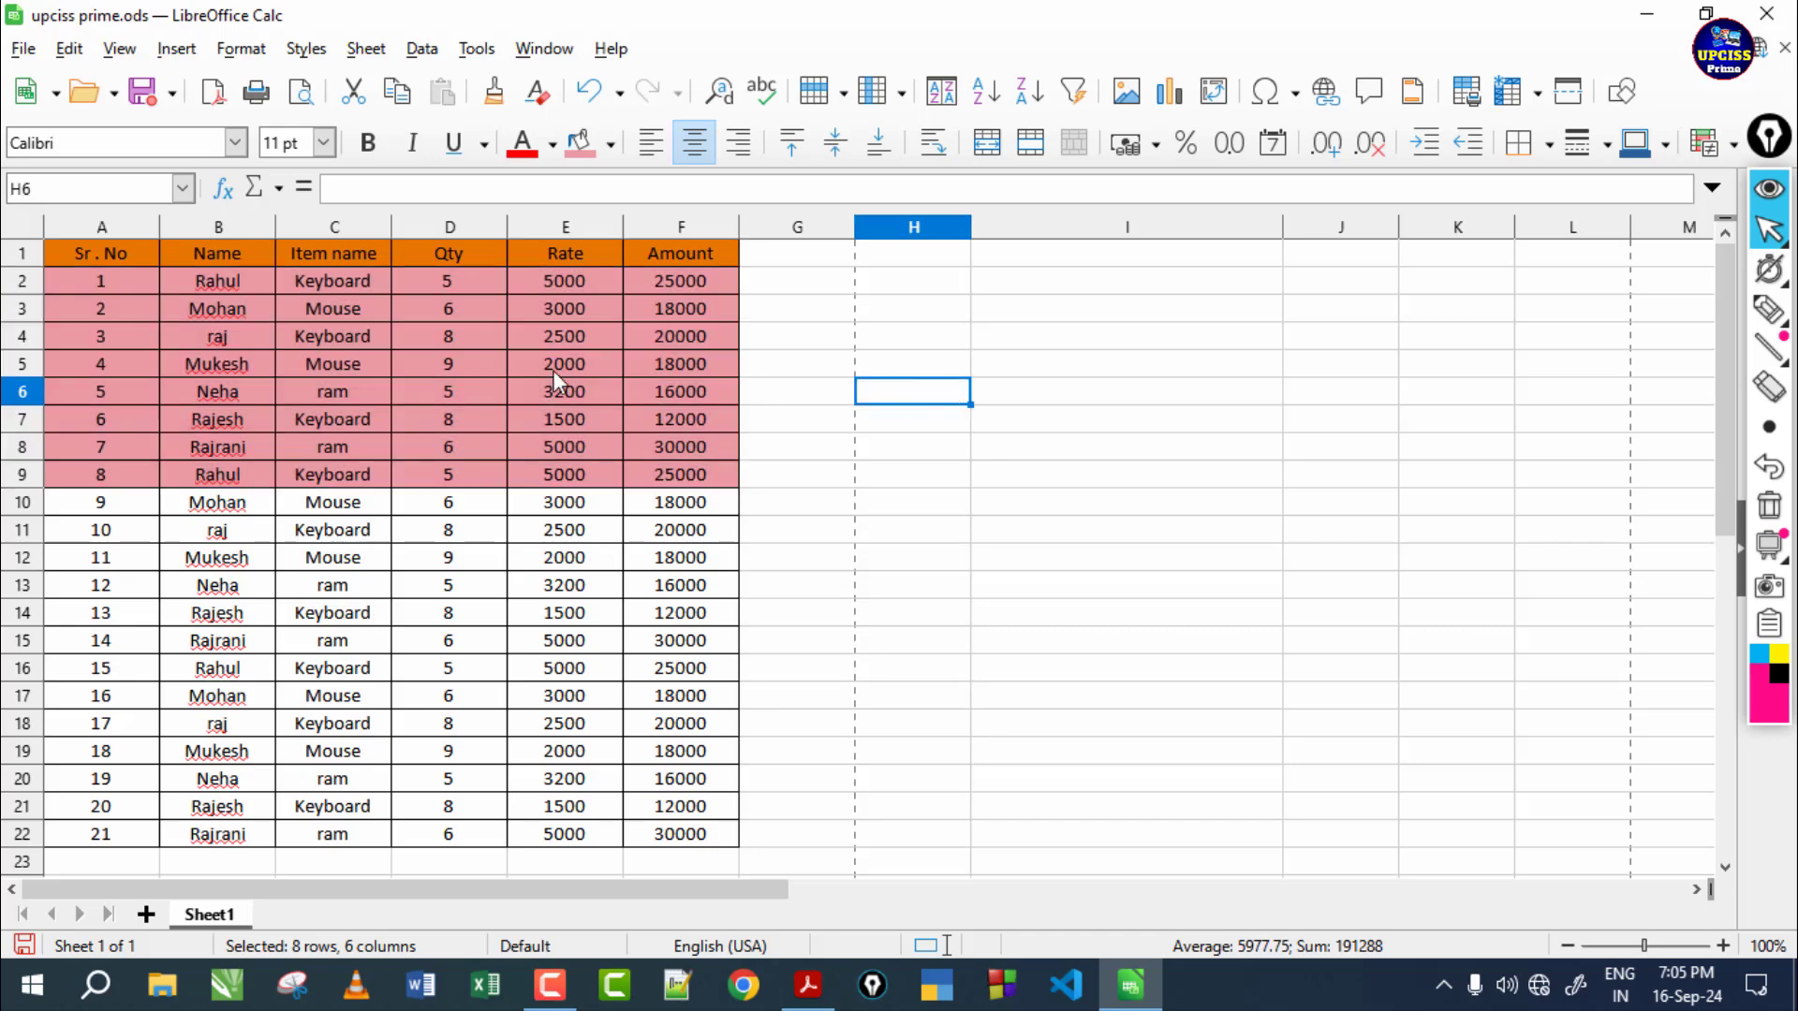
Step: Copy the table's header and first eight data rows, A1:F9
drag(112, 289, 703, 482)
click(674, 442)
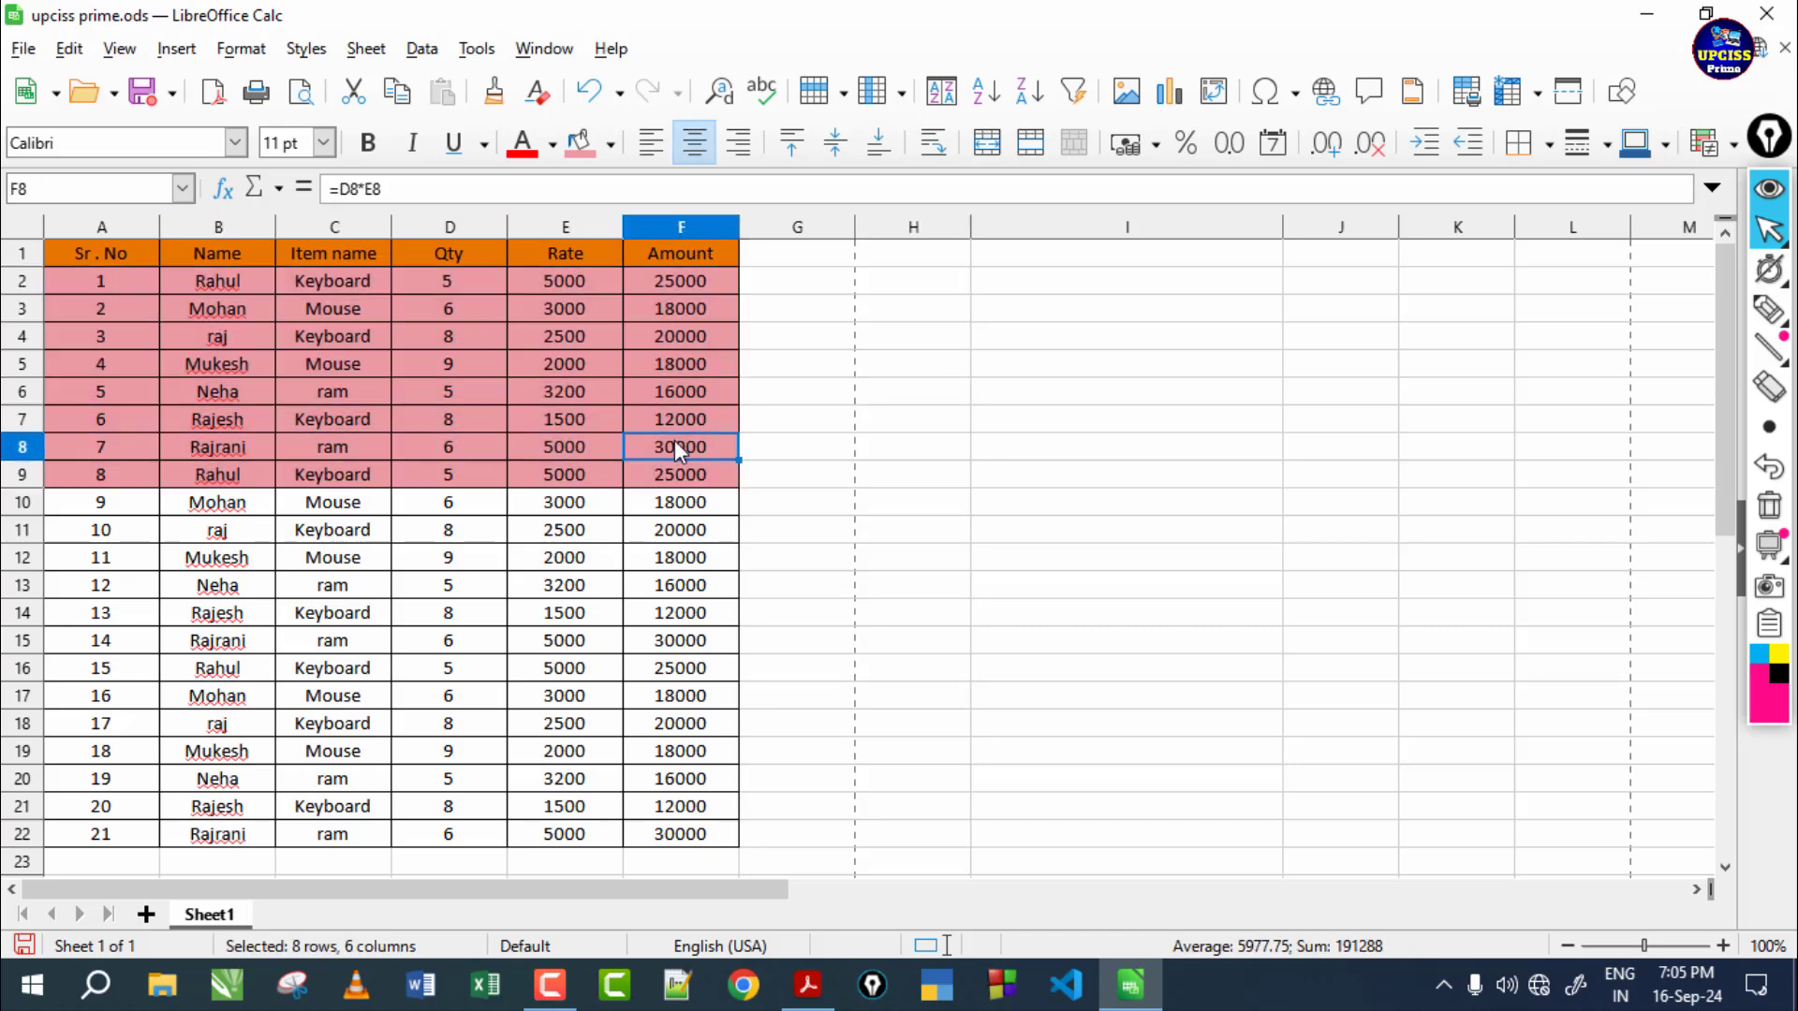
click(412, 562)
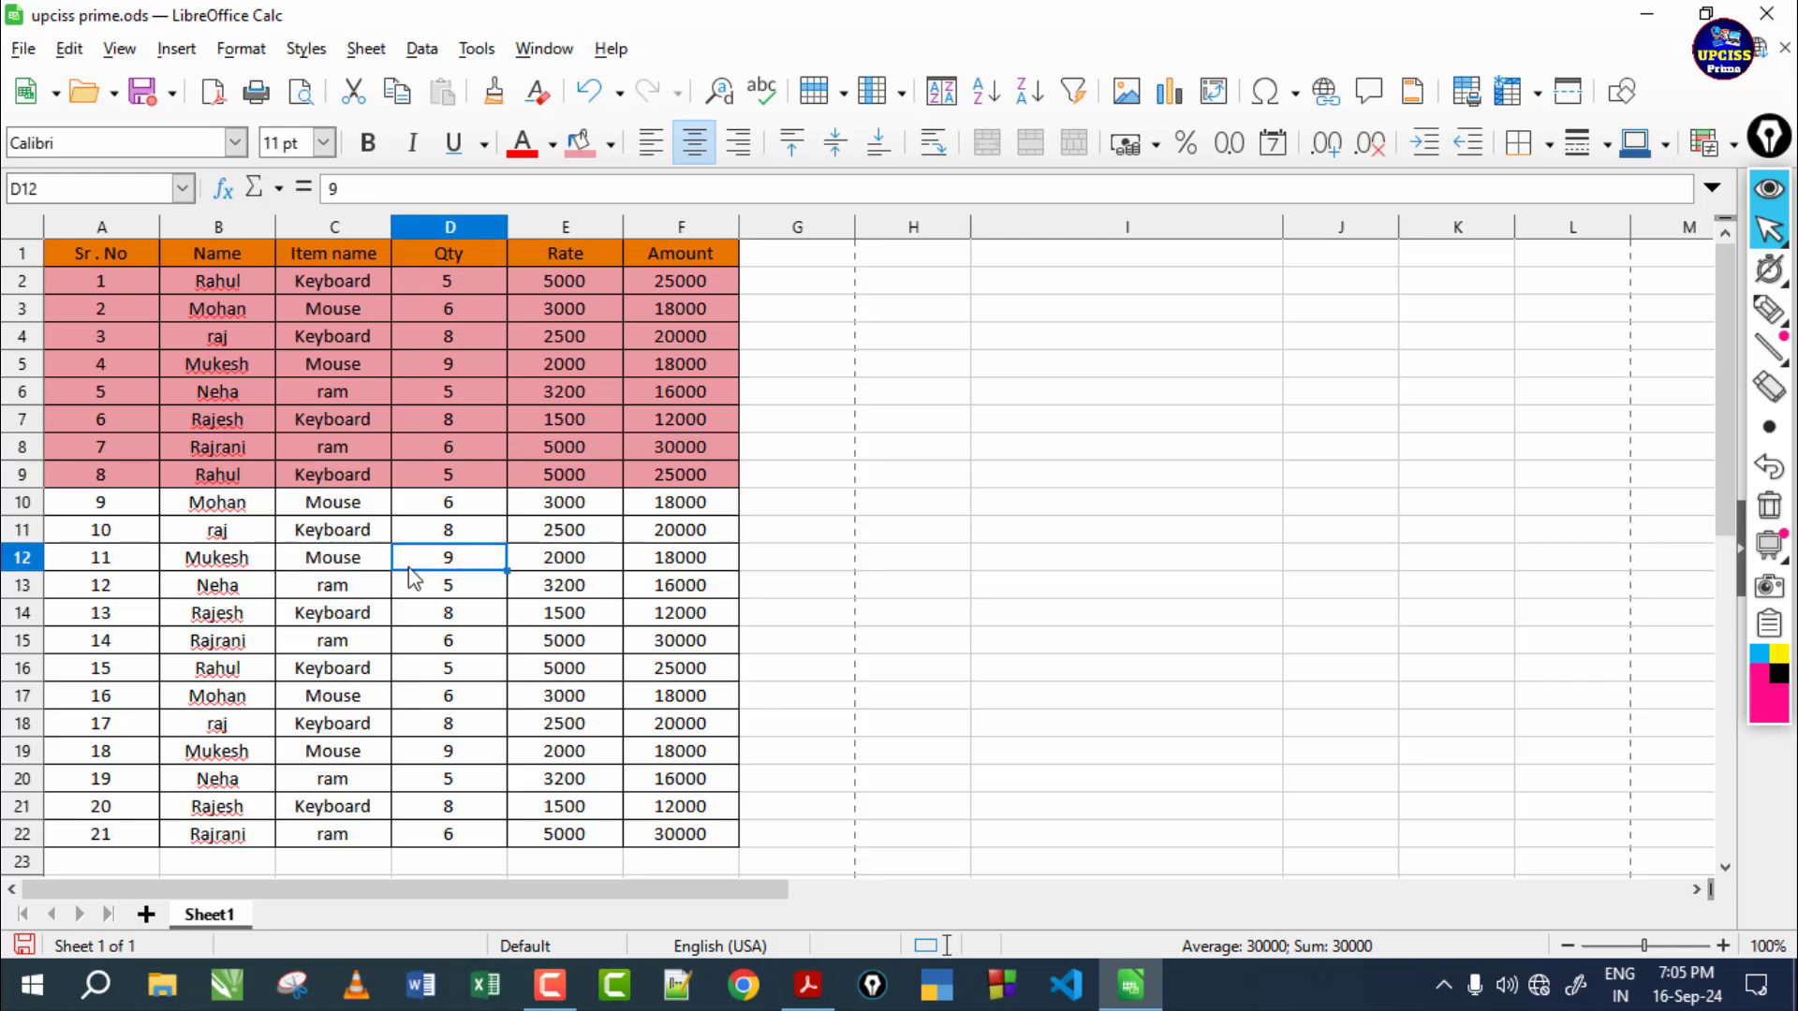
drag(116, 250, 689, 466)
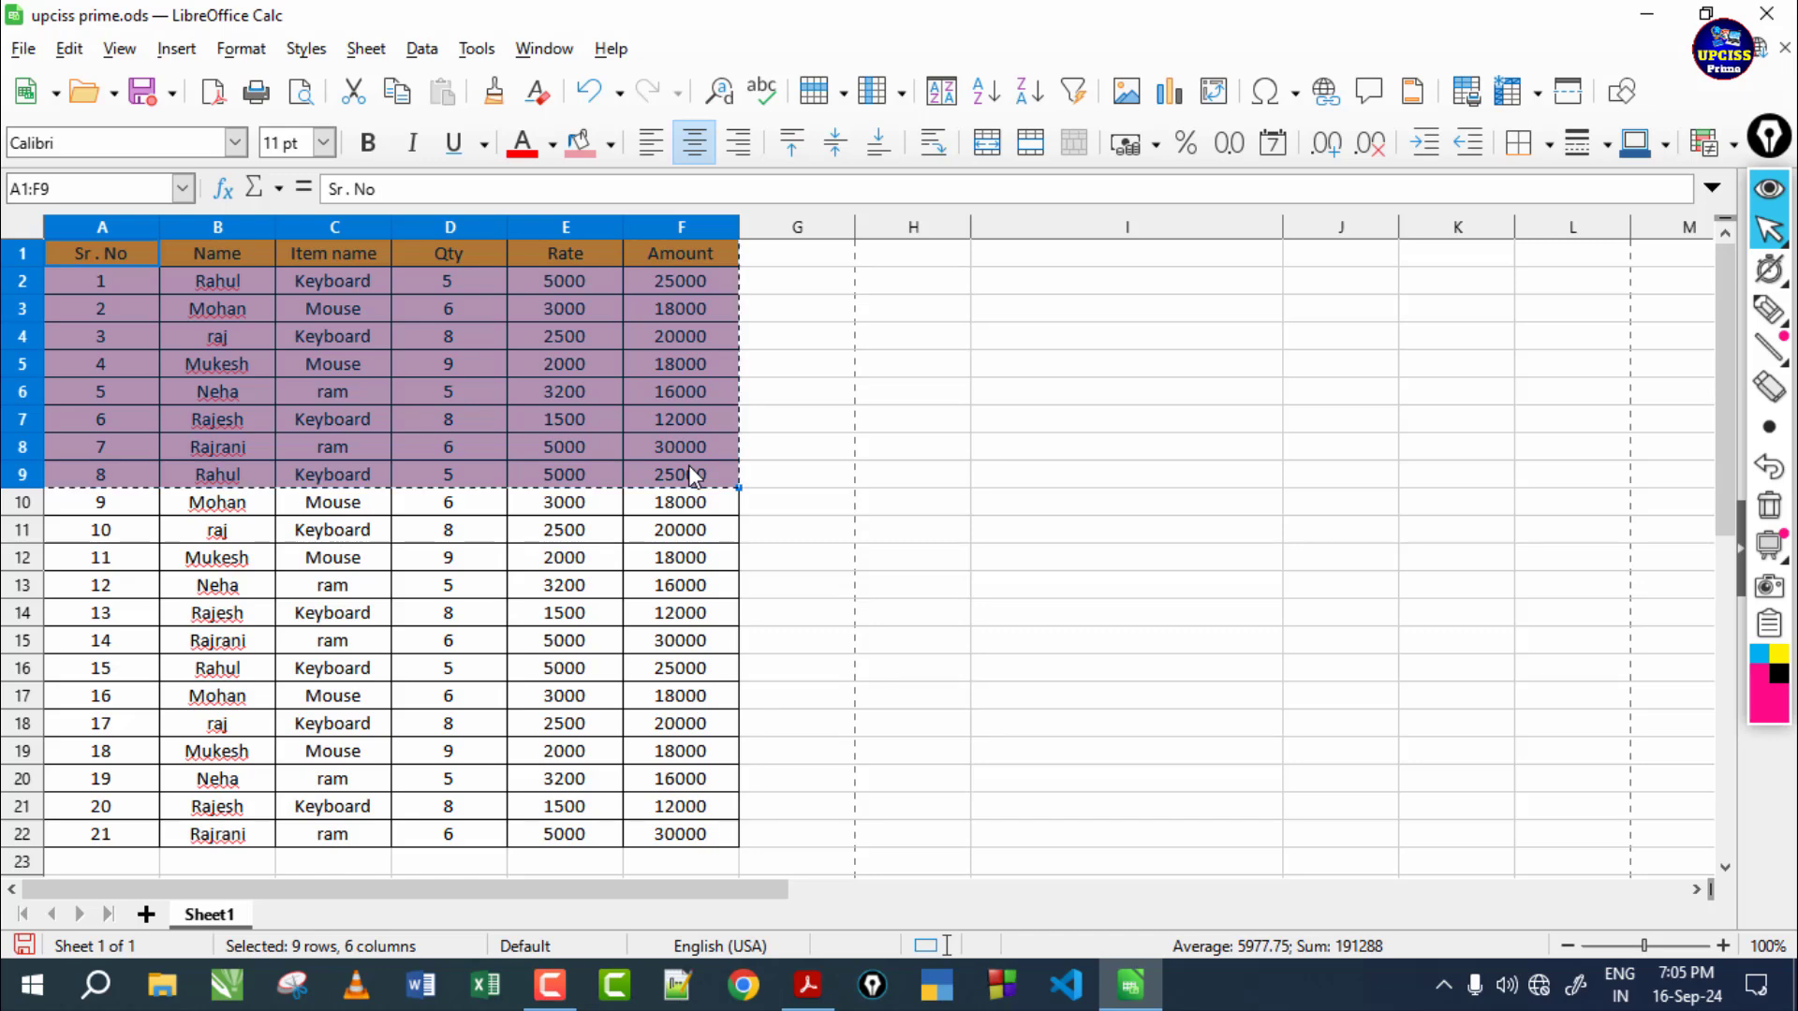
Step: Paste the copied range A1:F9 at H1 with its formatting, repeating the paste over the same cells and accepting the overwrite
key(ctrl+c)
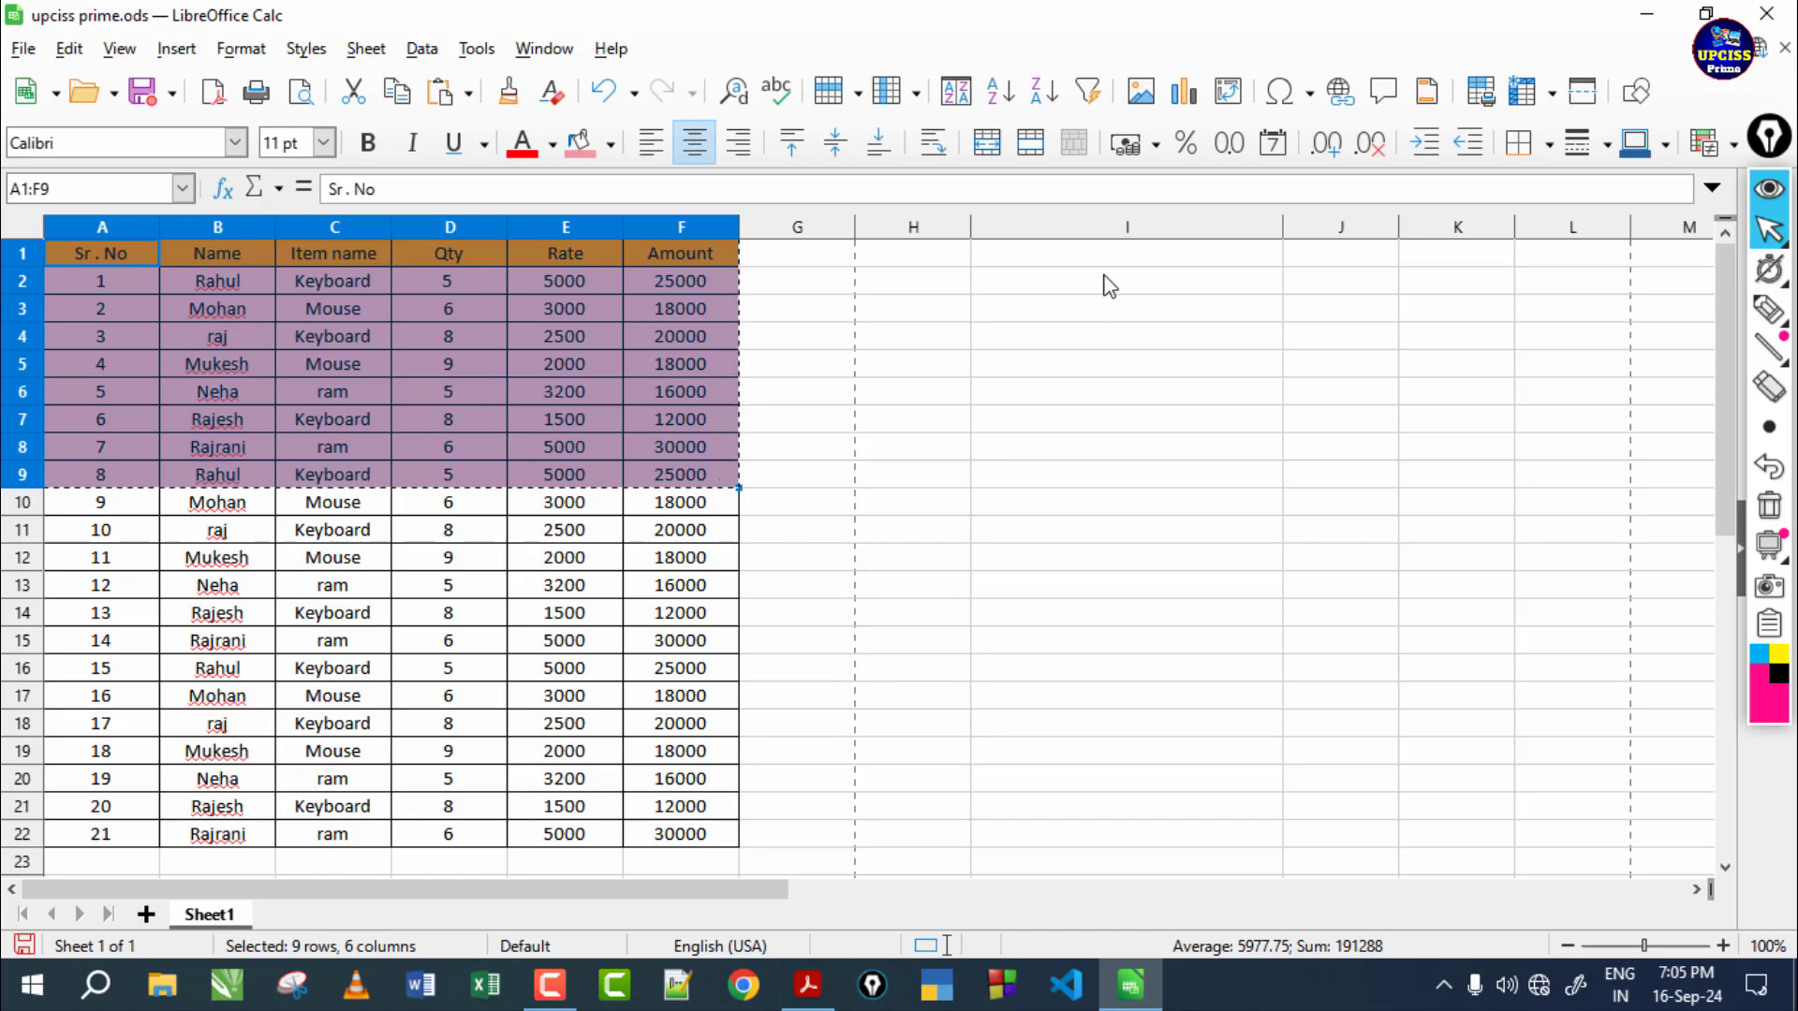
click(913, 260)
key(ctrl+v)
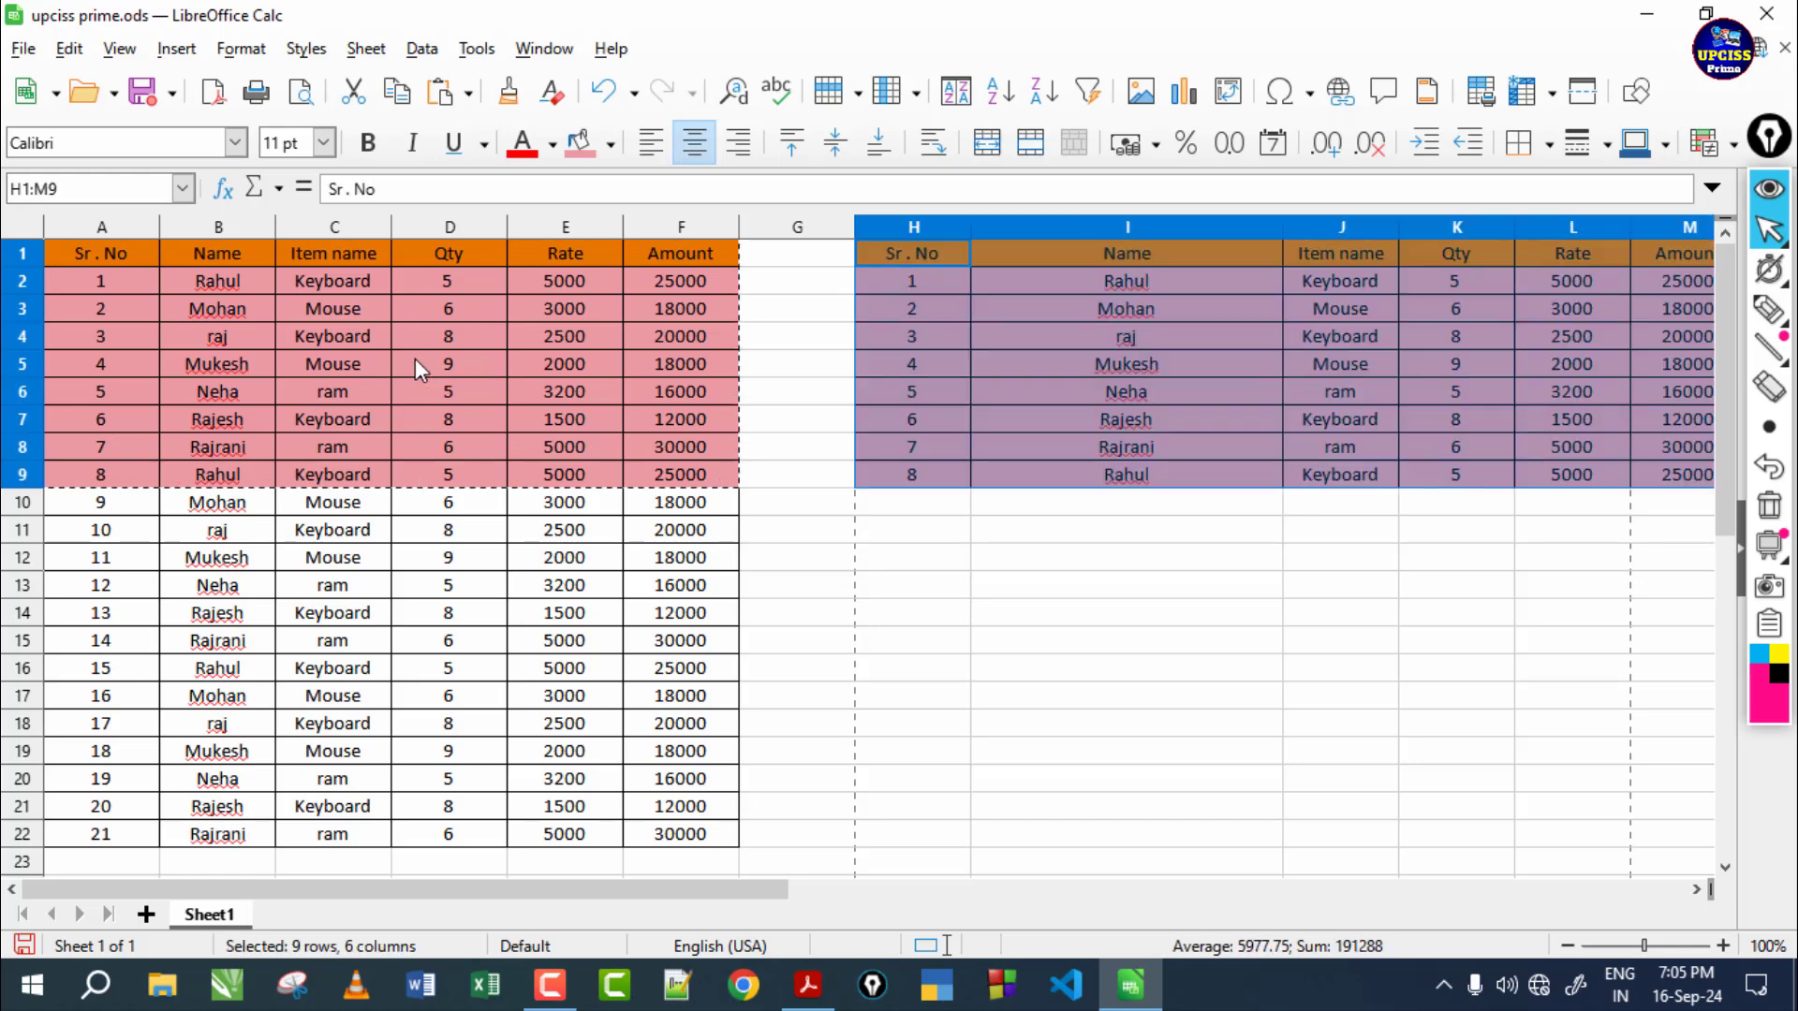
key(ctrl+v)
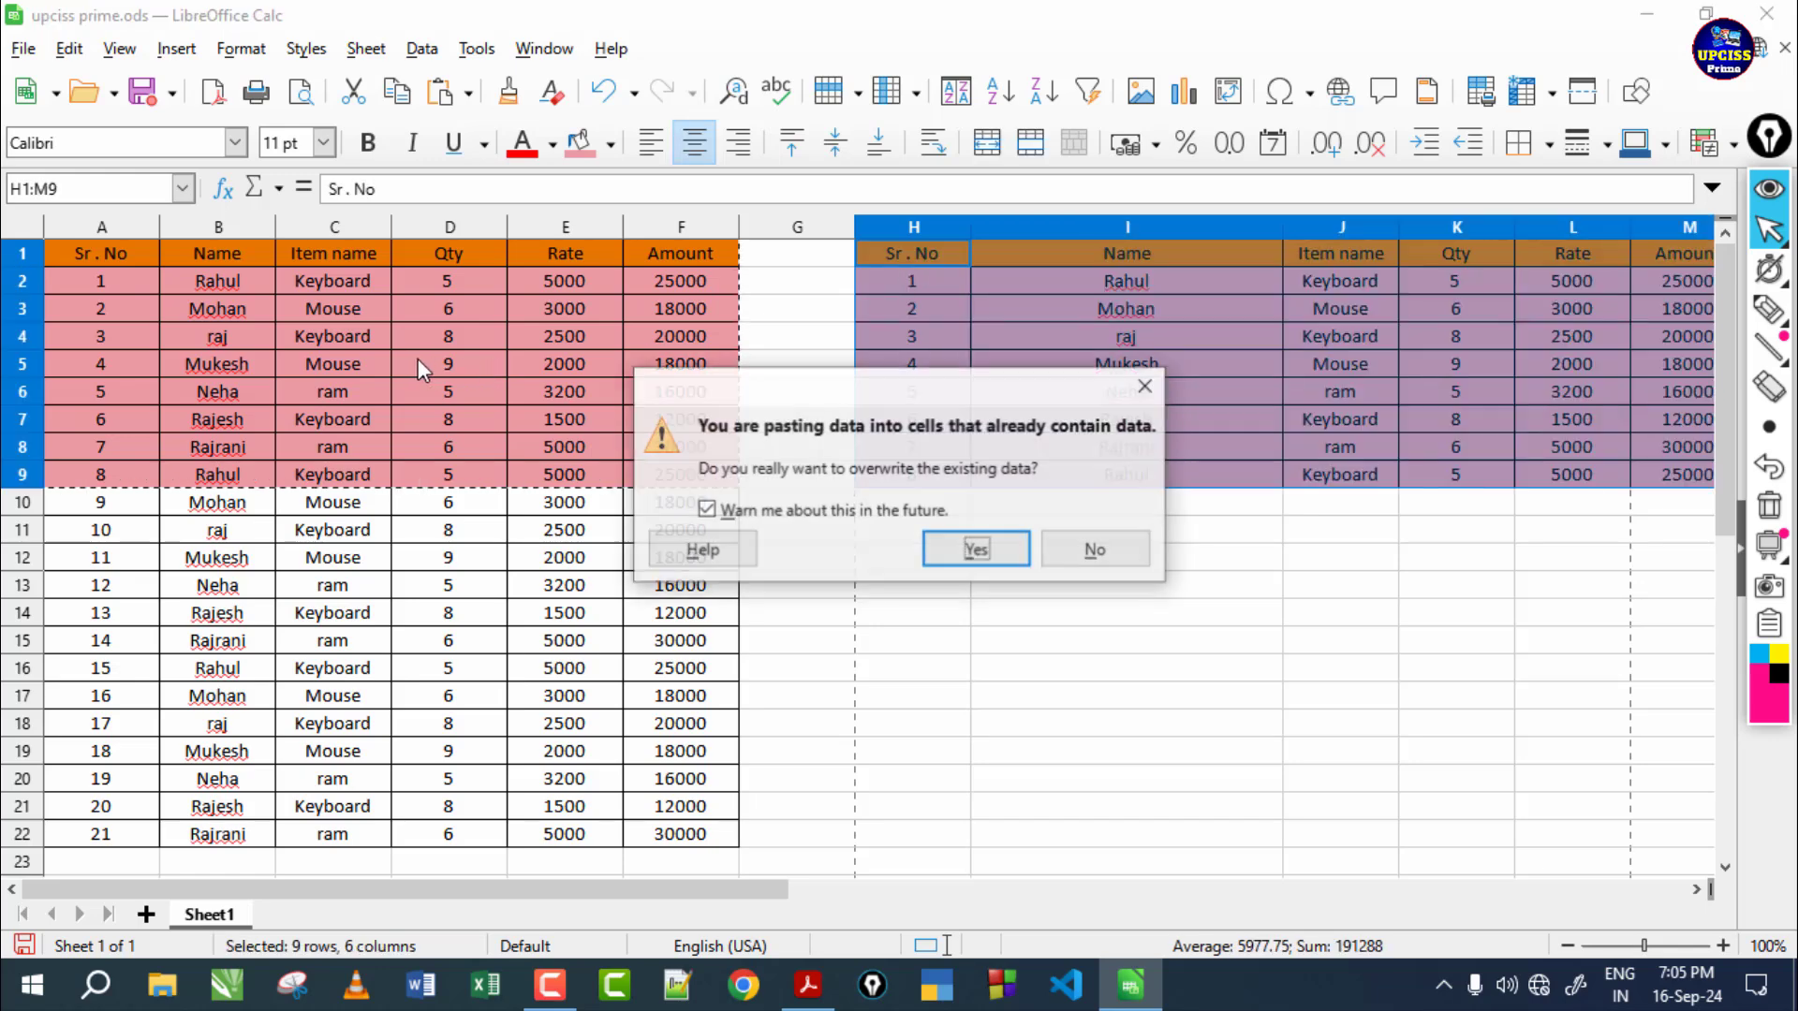
click(974, 548)
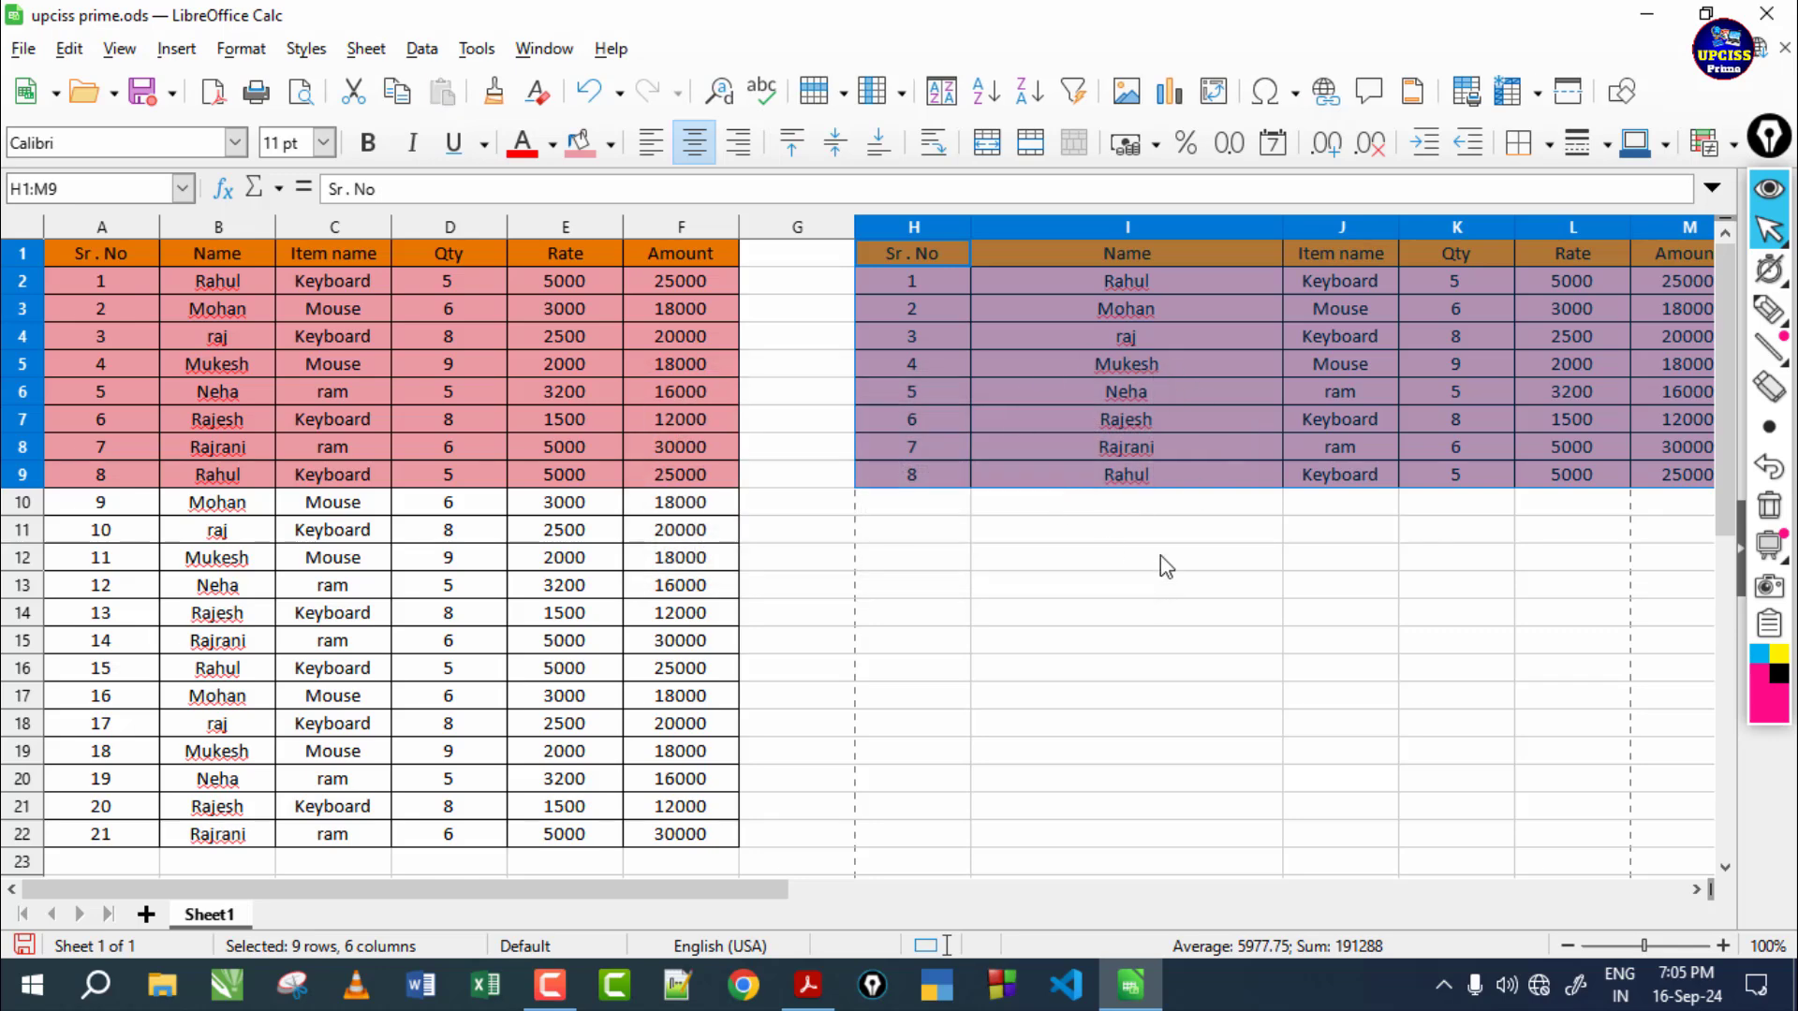
click(1164, 558)
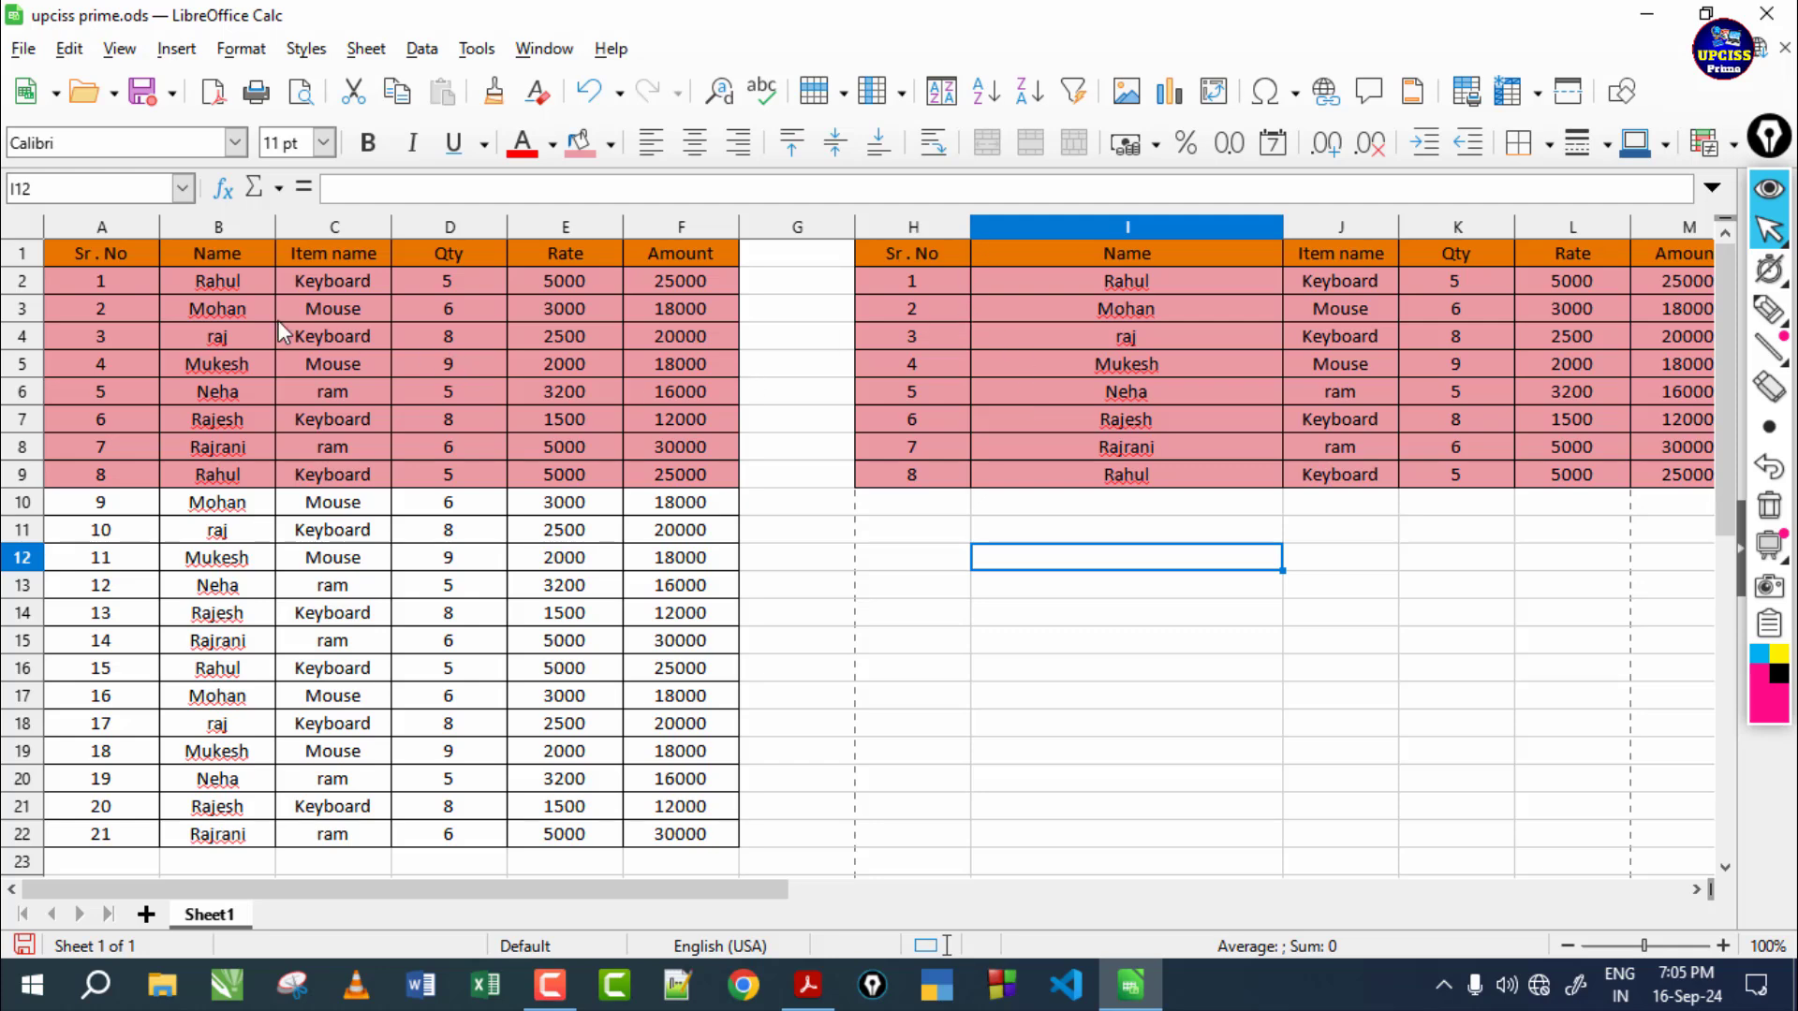
Step: Copy A1:F9 again and paste only its numbers at H12 using the Paste Only Numbers option of Paste Special
drag(89, 258, 649, 473)
key(ctrl+c)
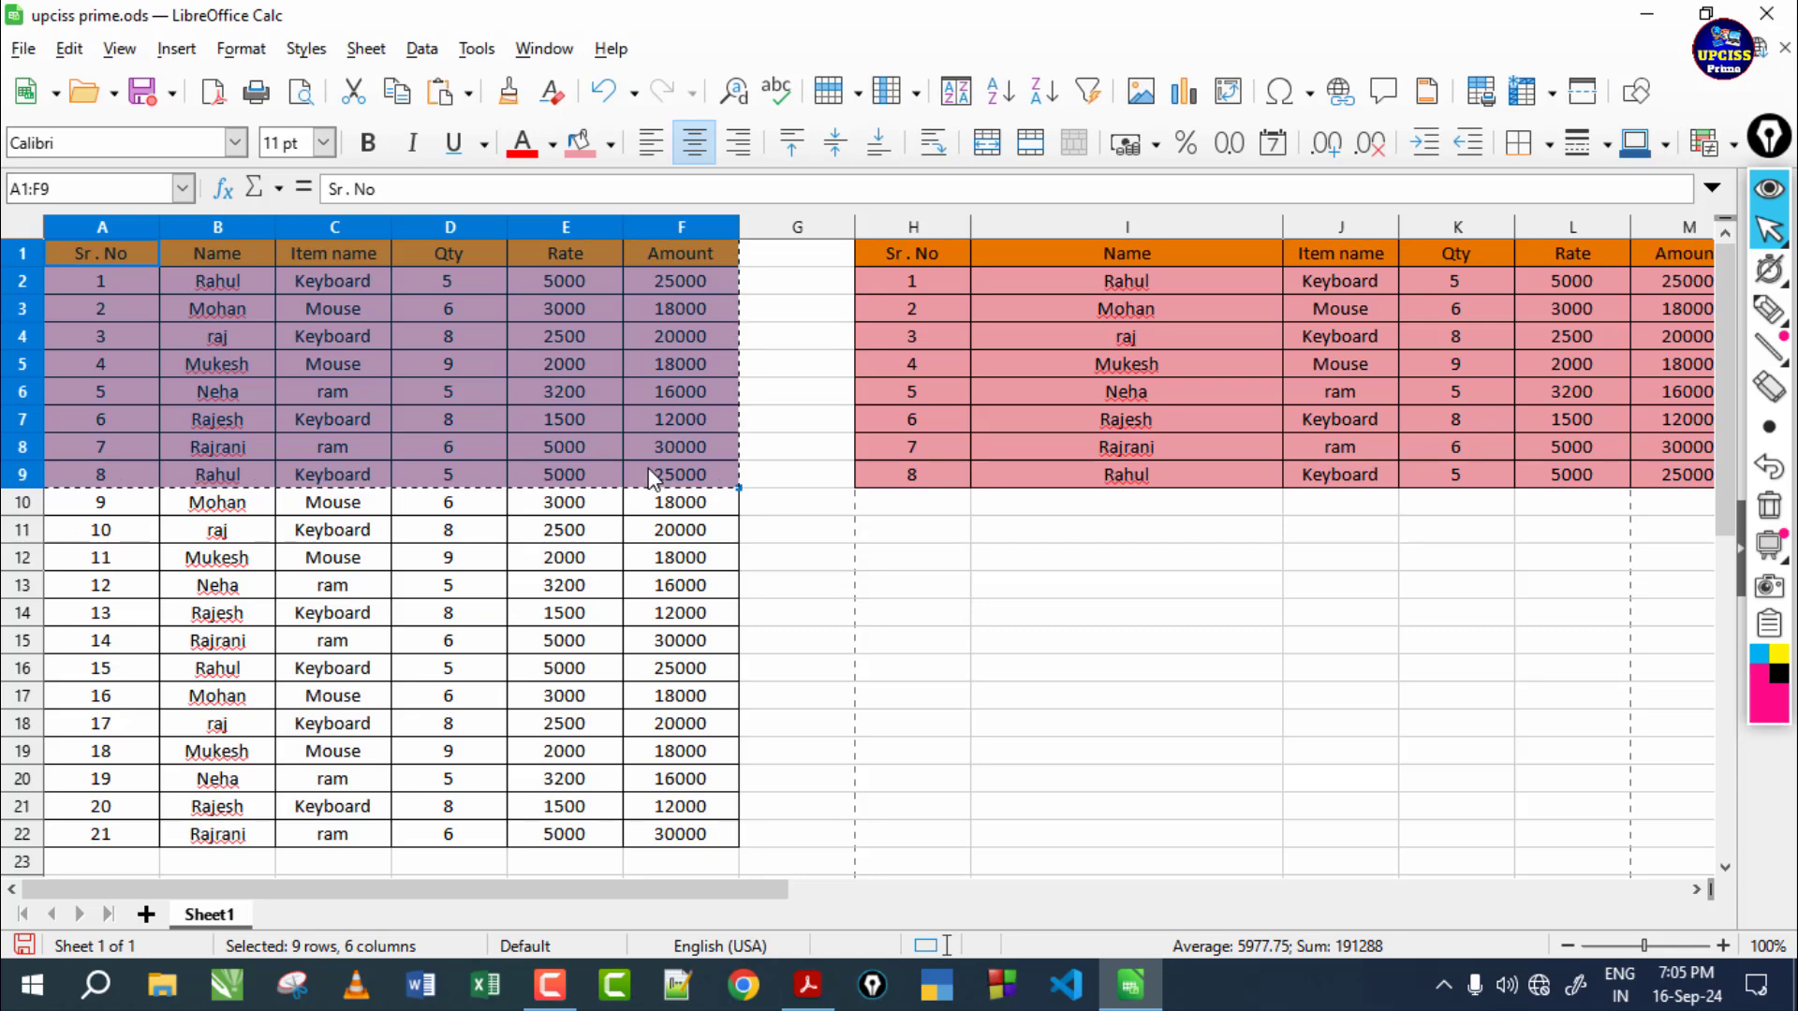
click(922, 560)
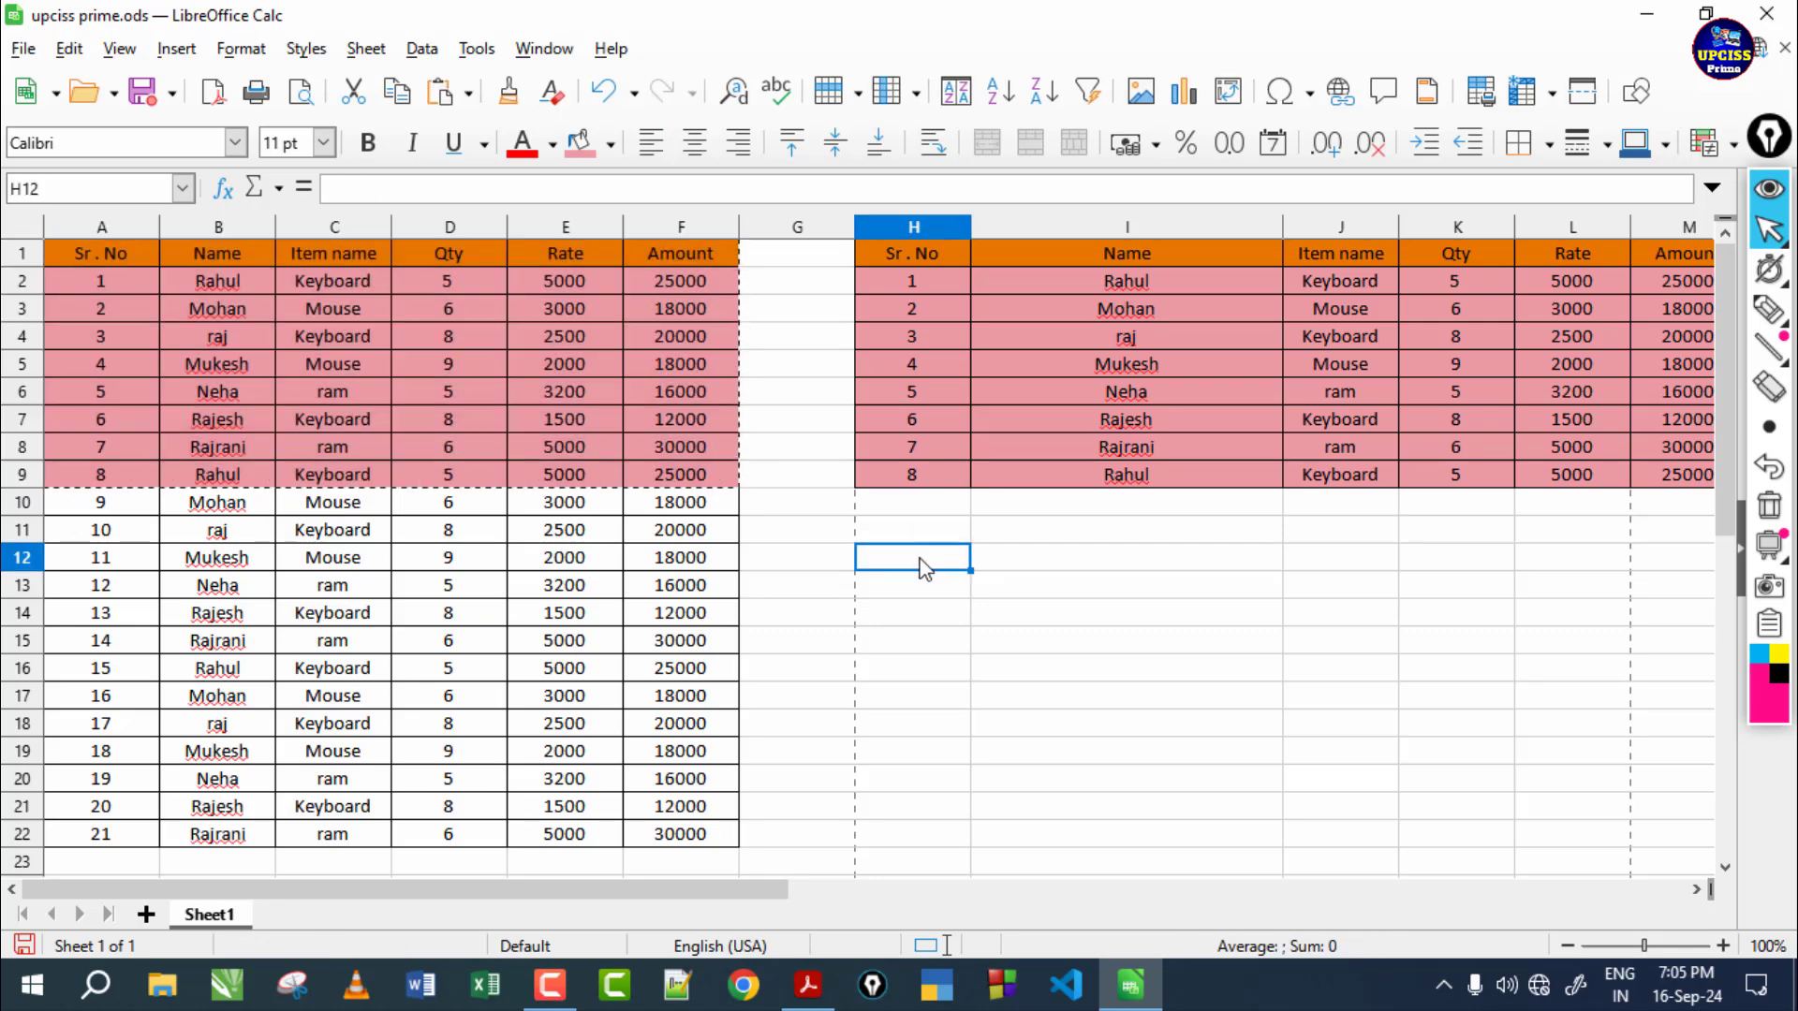
right_click(923, 562)
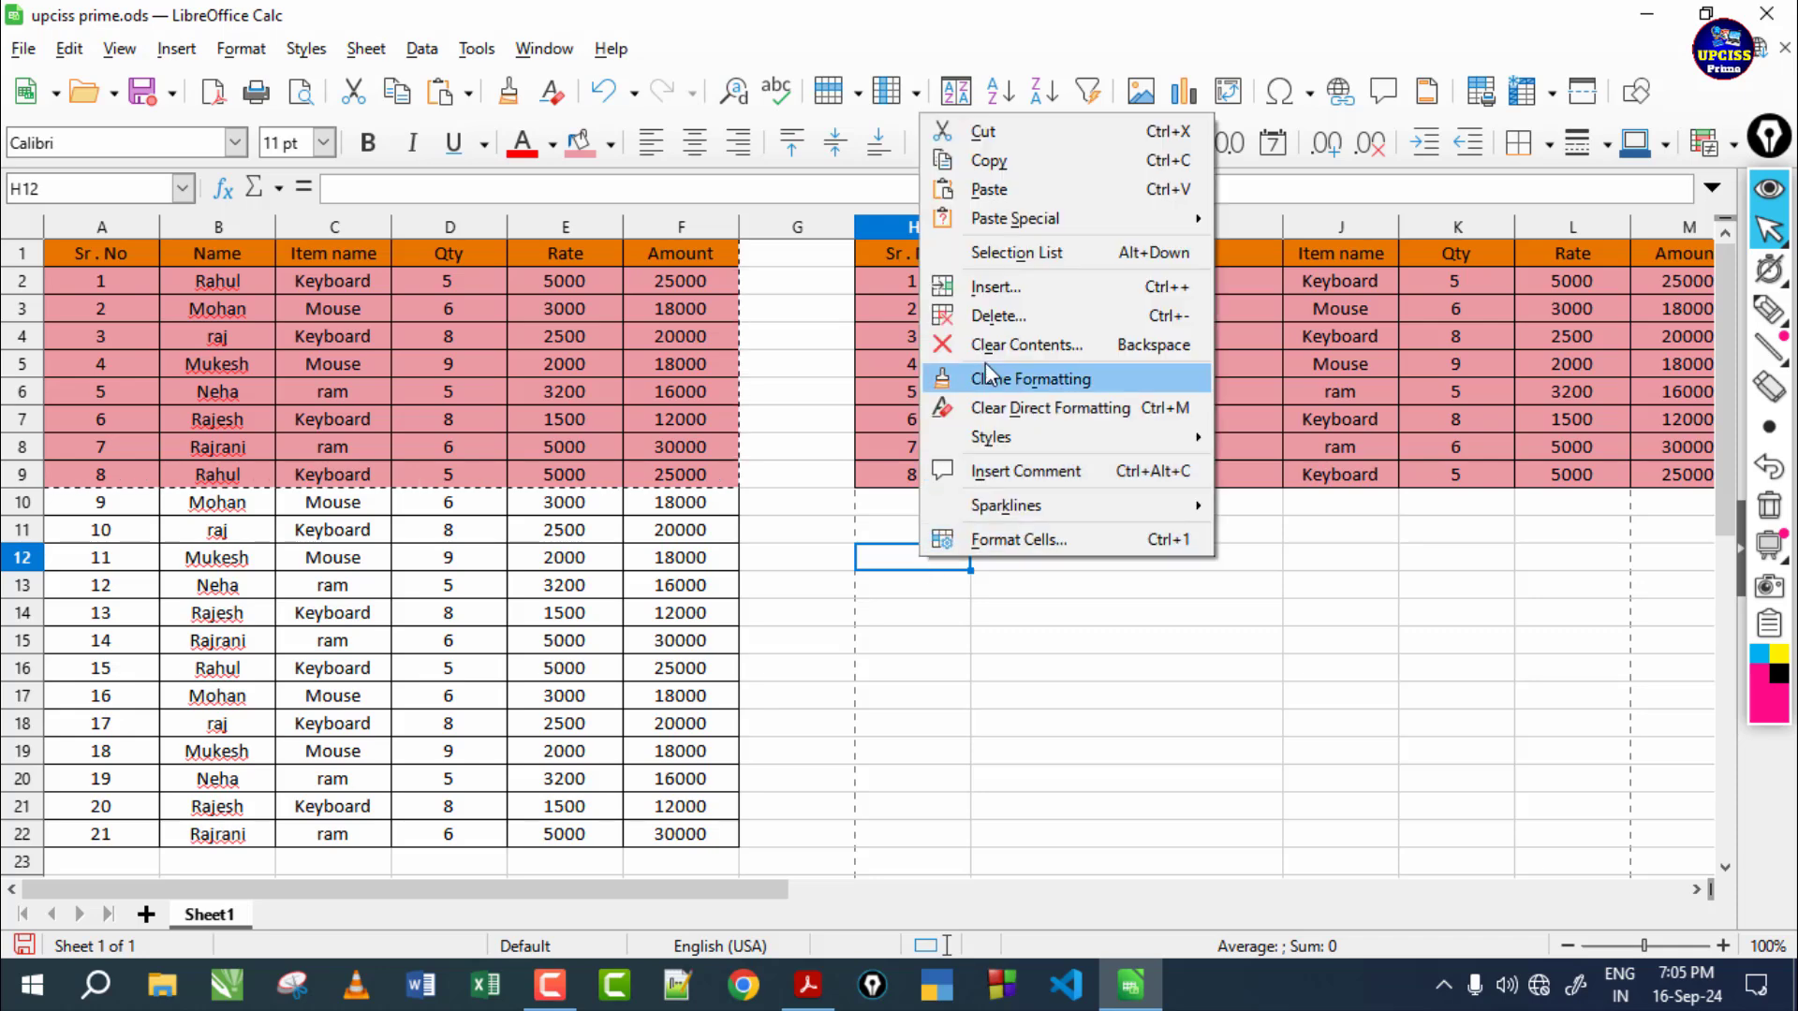
mouse_move(976, 221)
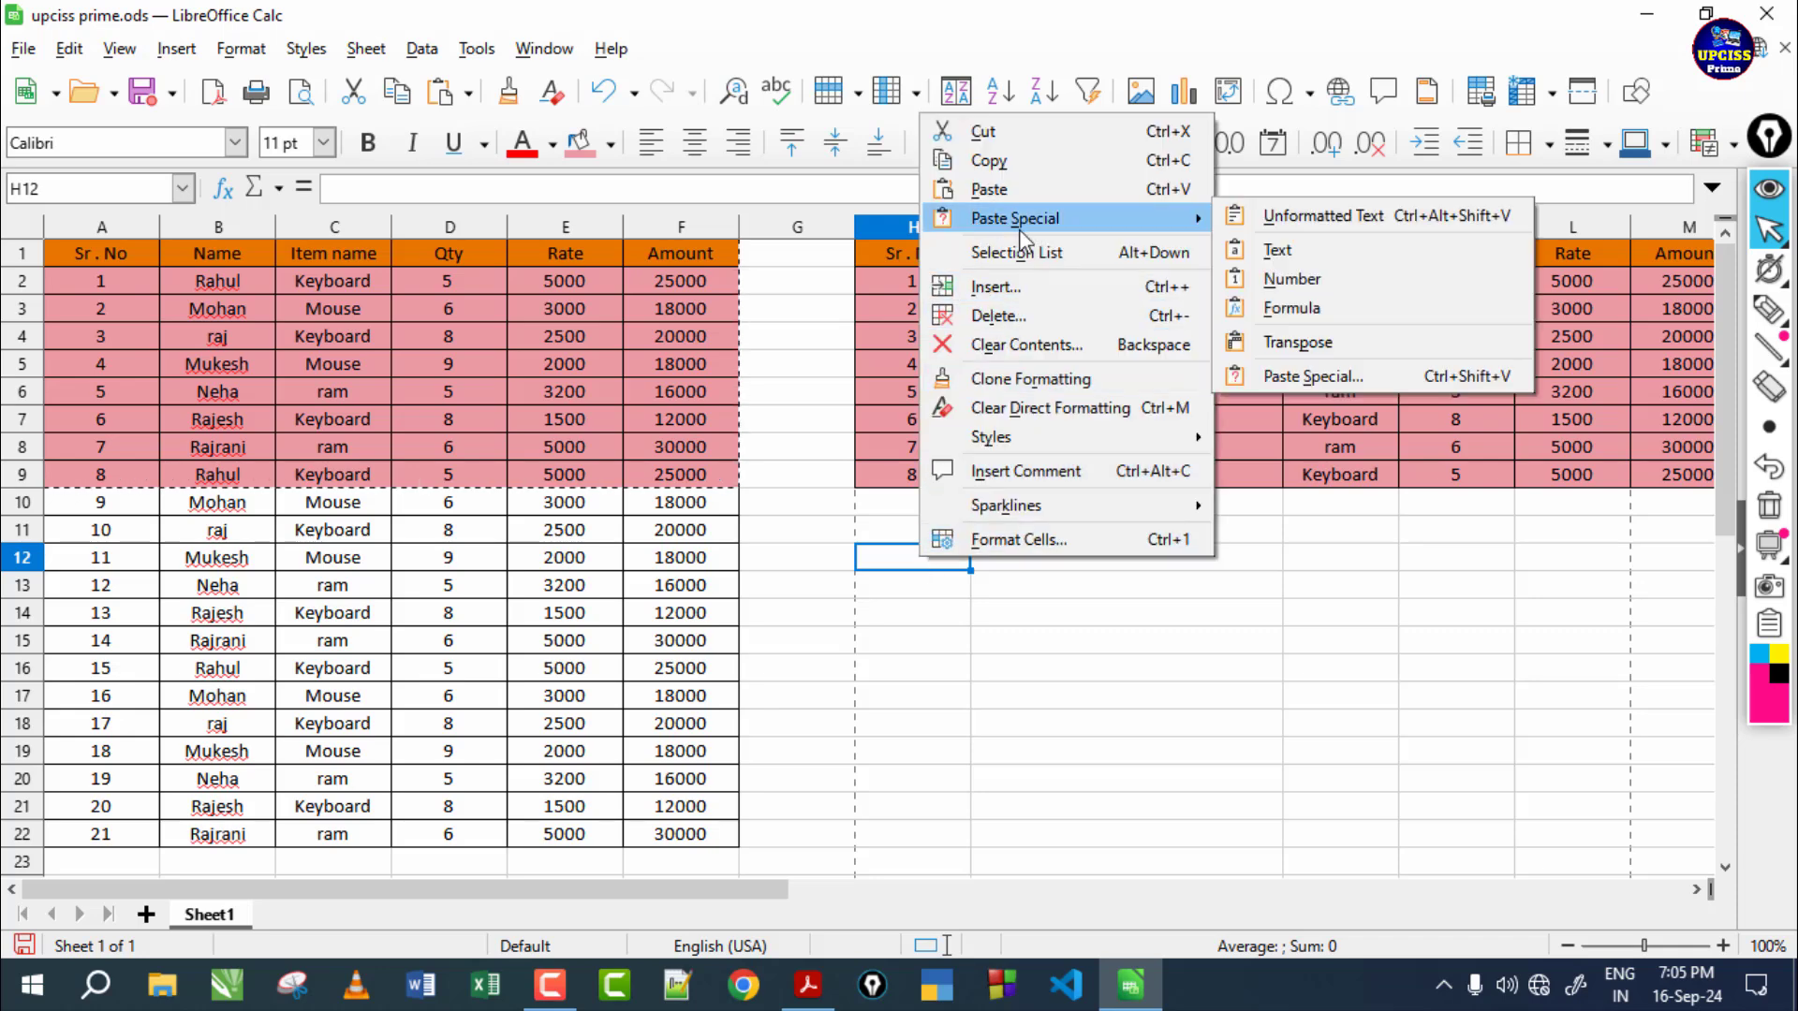
click(890, 562)
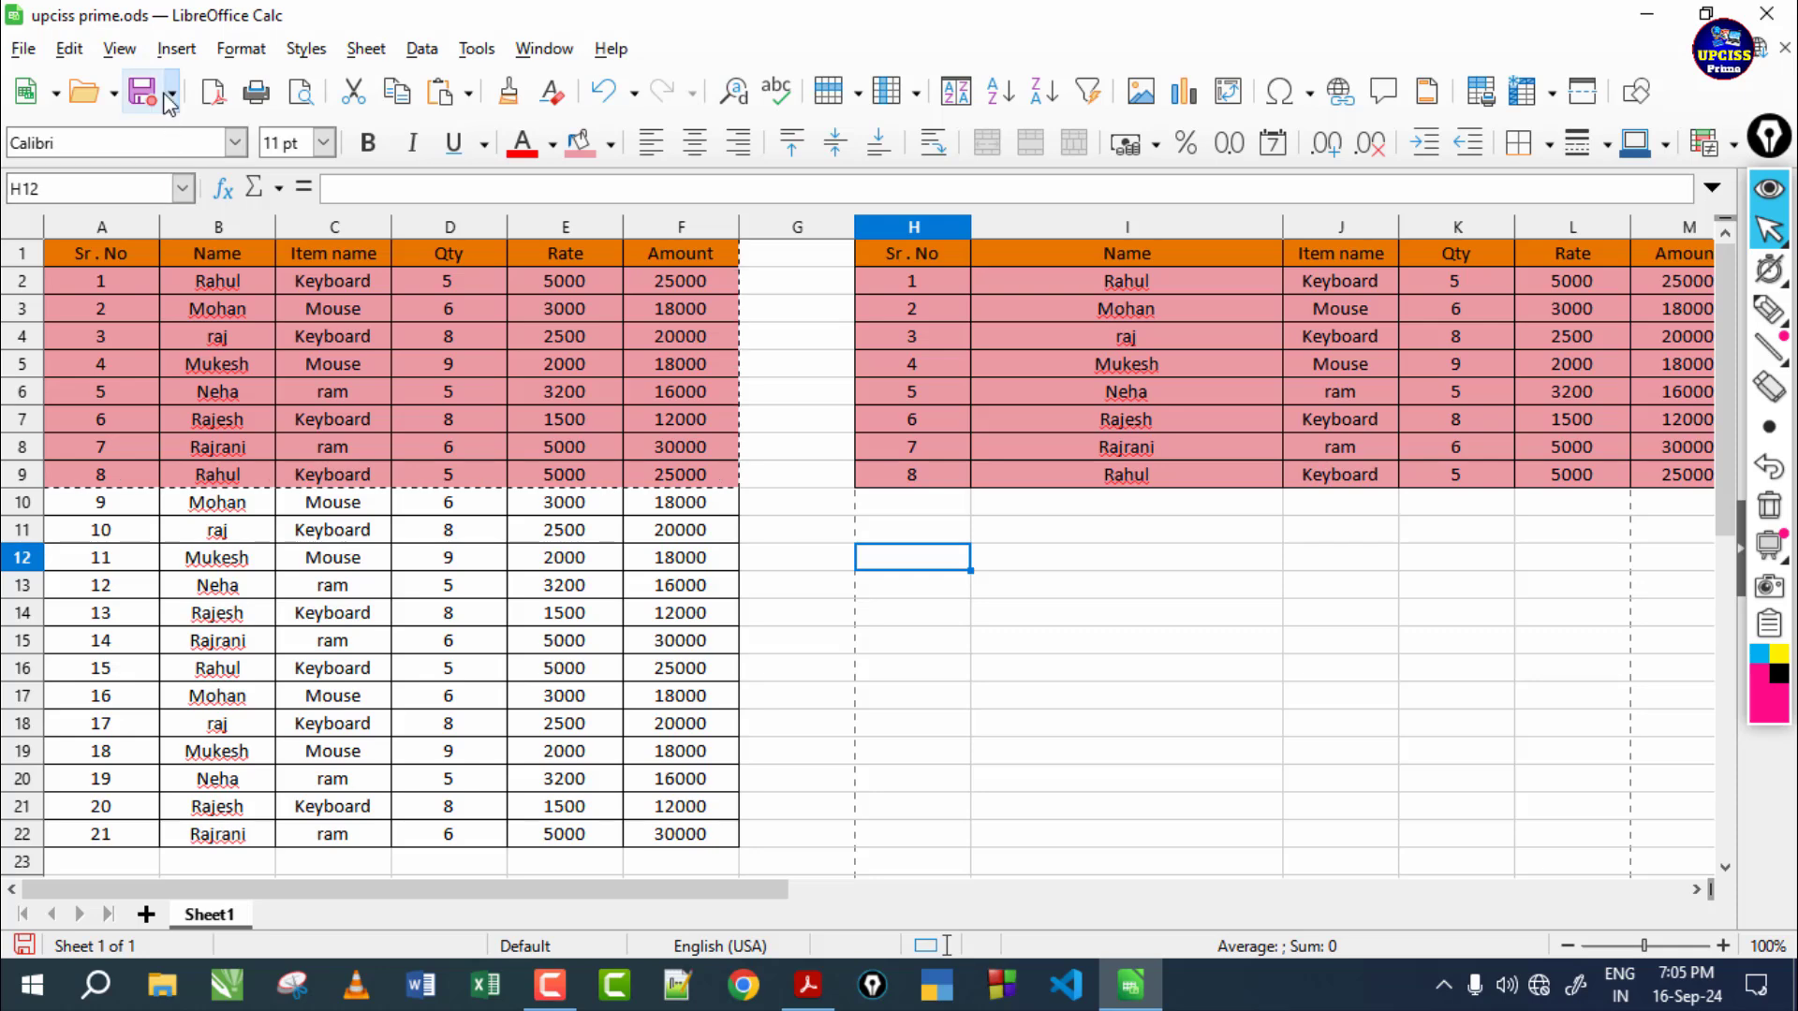
click(69, 48)
mouse_move(122, 267)
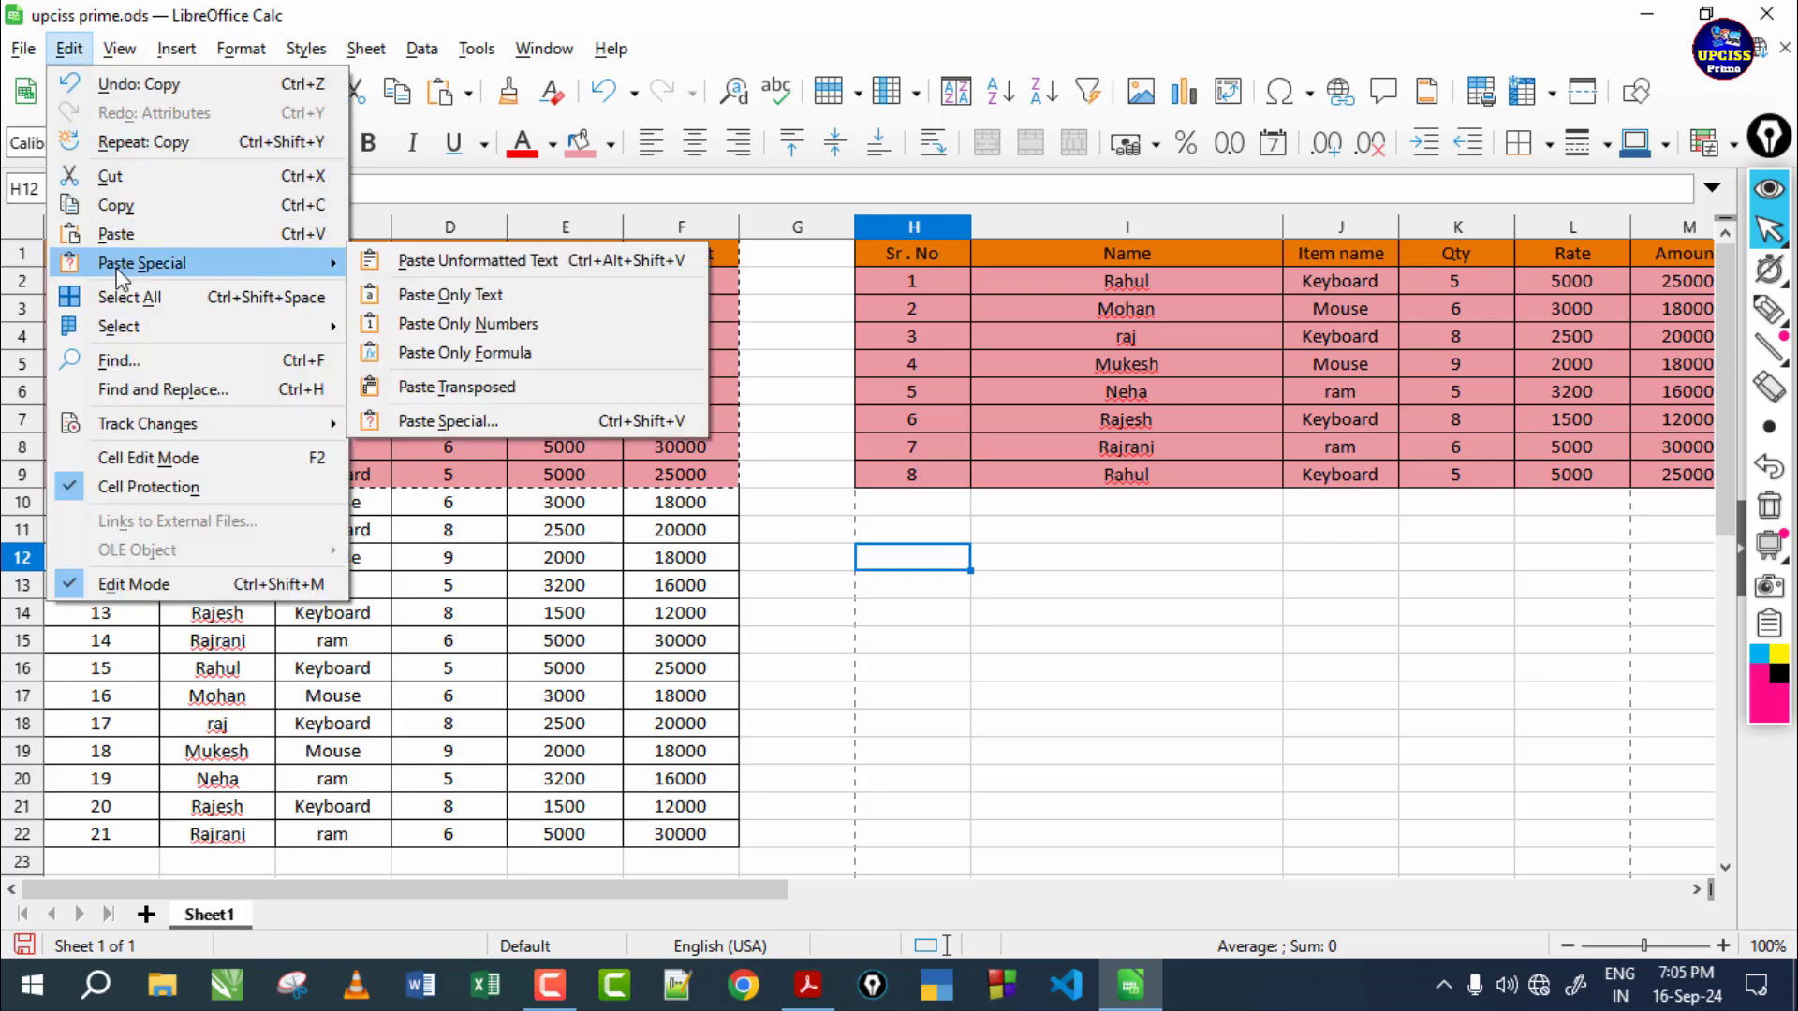
click(510, 324)
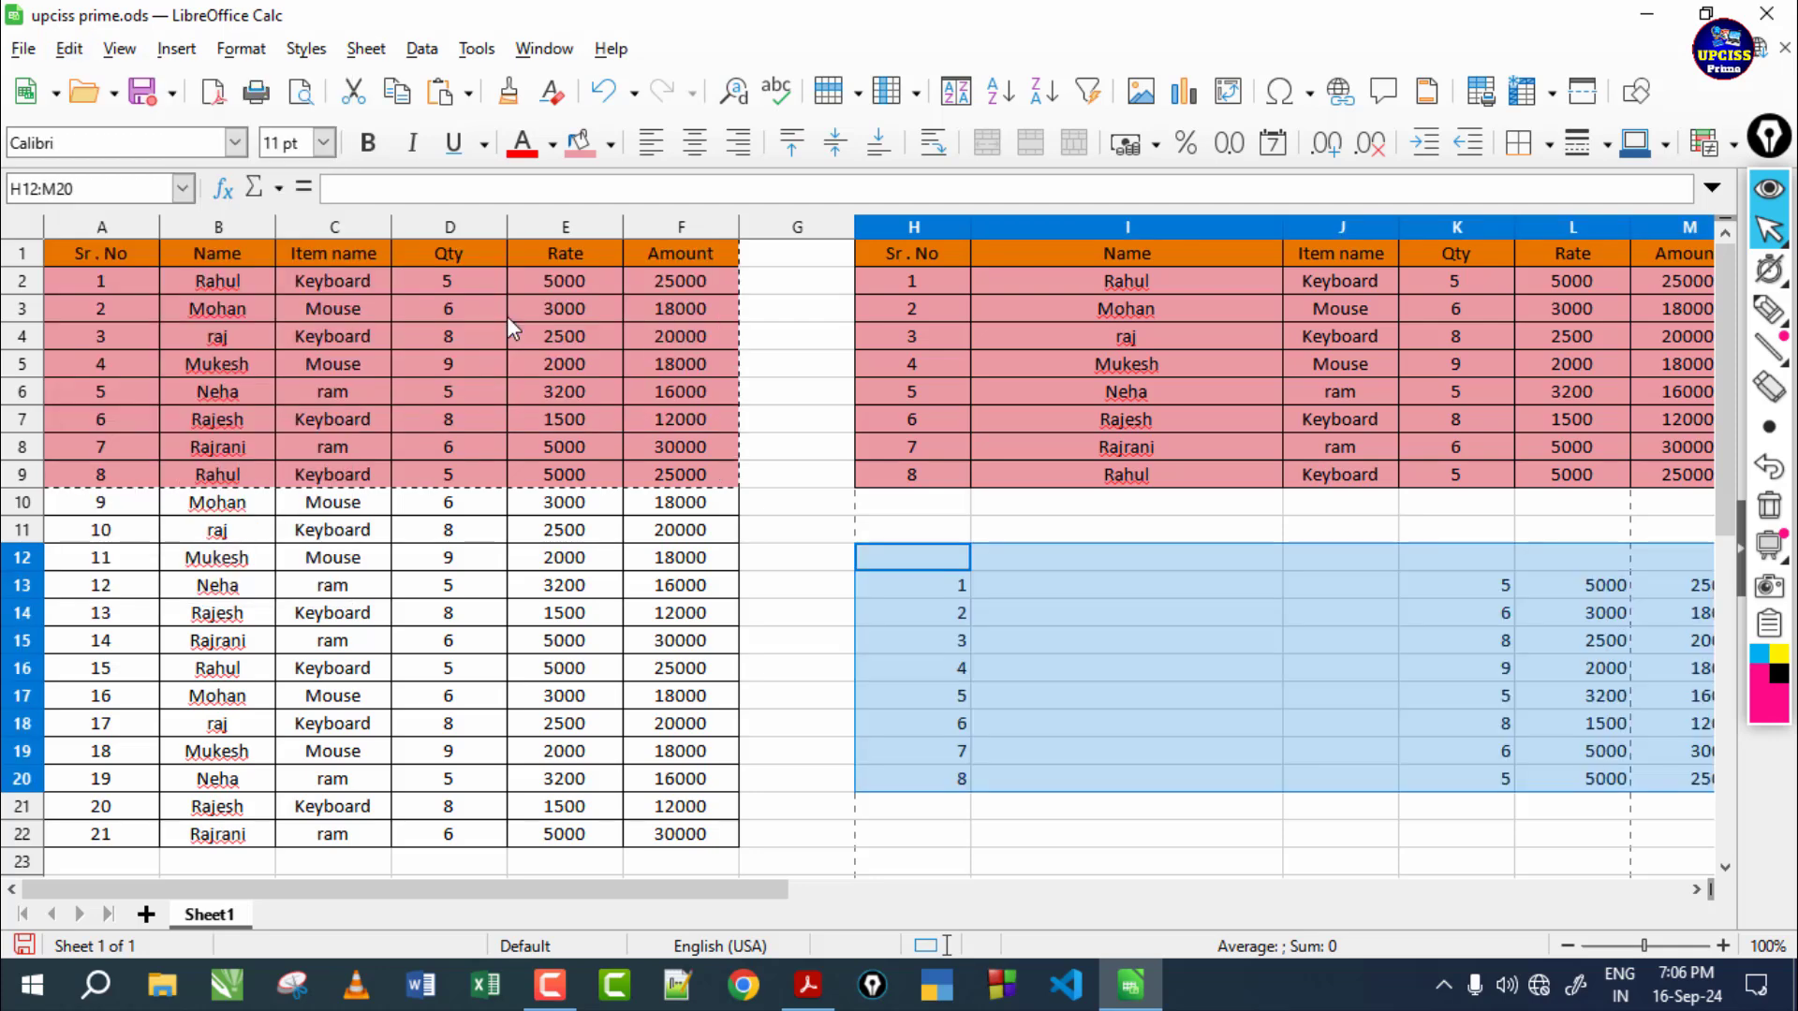
click(1073, 531)
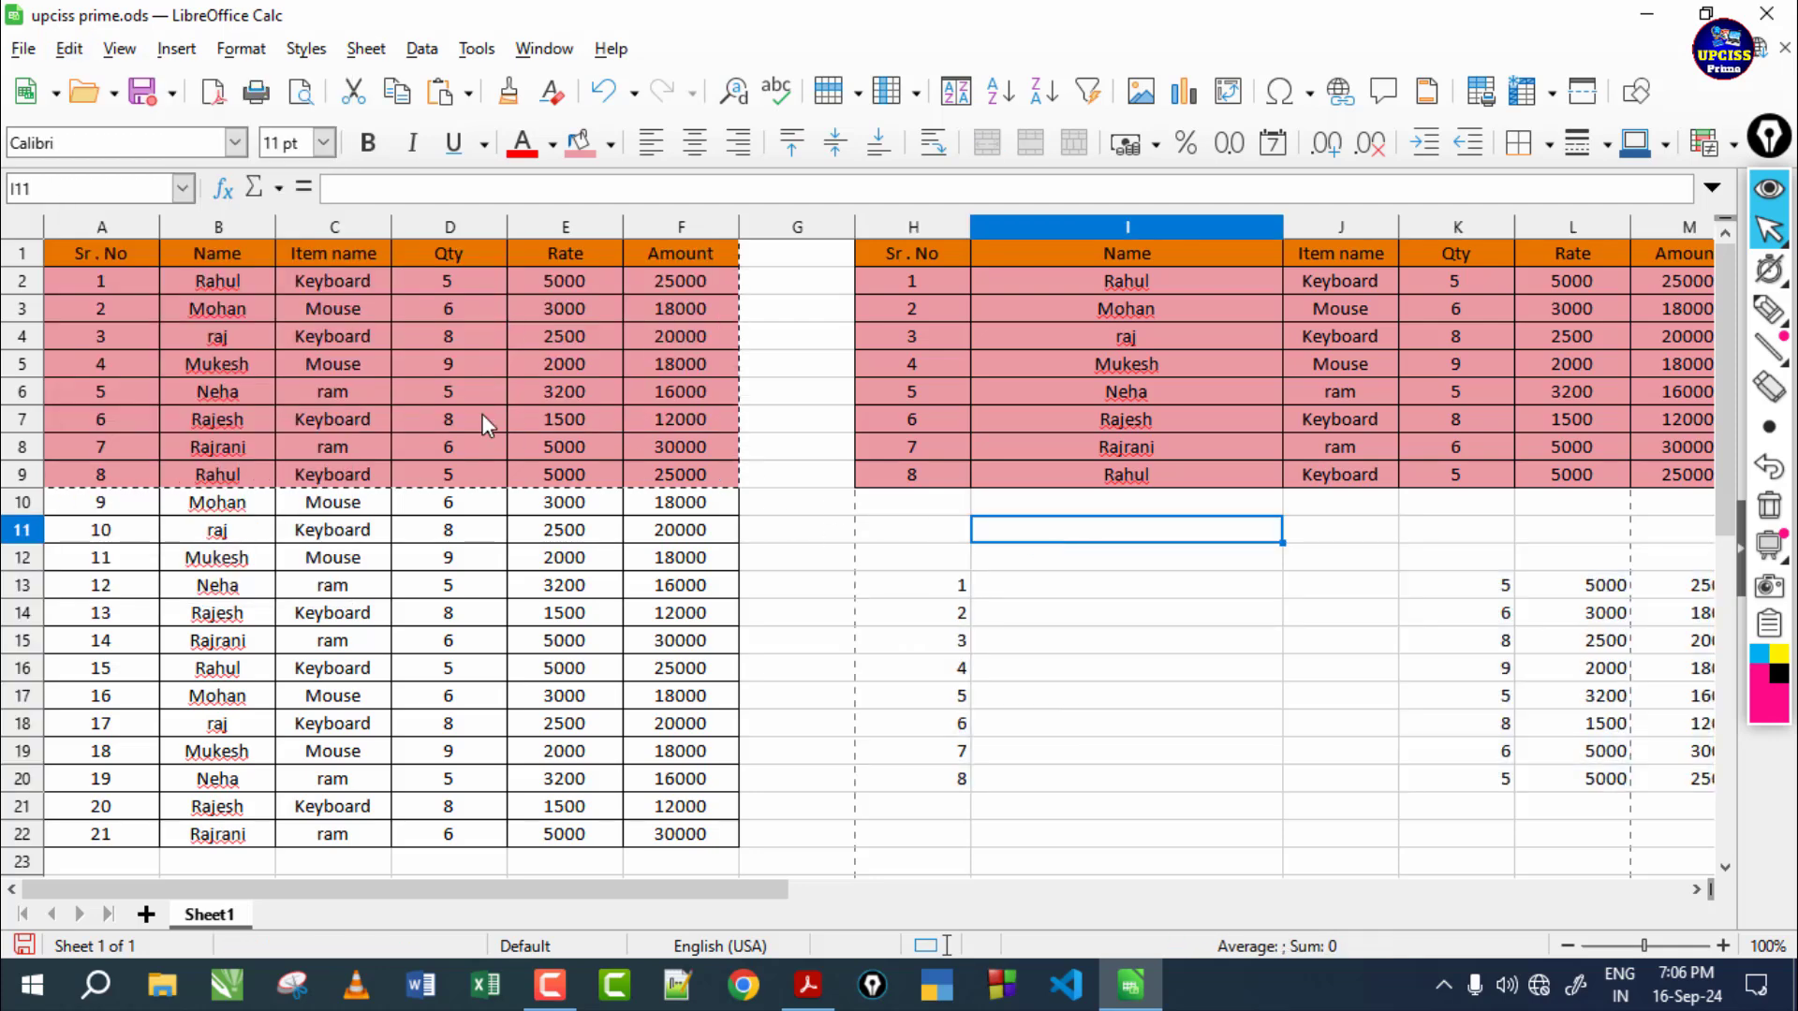
Step: Compare the source range A1:F9 with the numbers-only copy that starts at H12
drag(103, 255, 693, 448)
click(1099, 640)
drag(921, 578, 1666, 805)
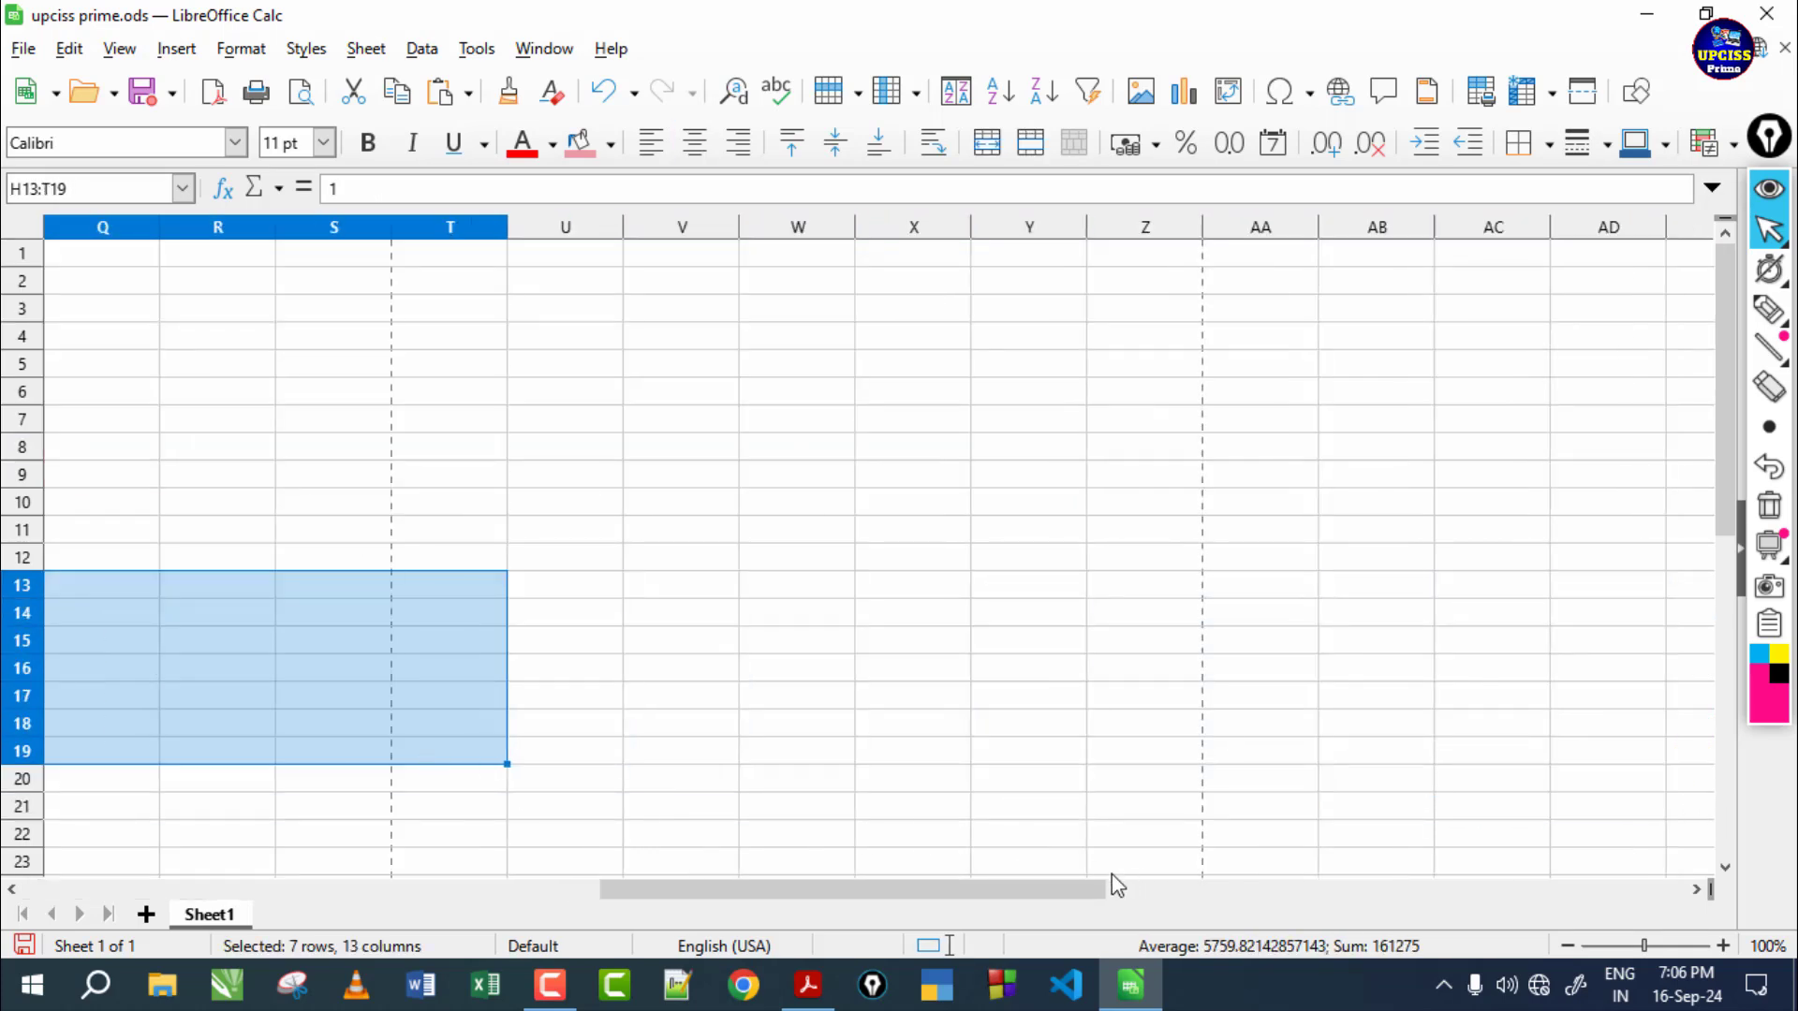
drag(1111, 885, 750, 889)
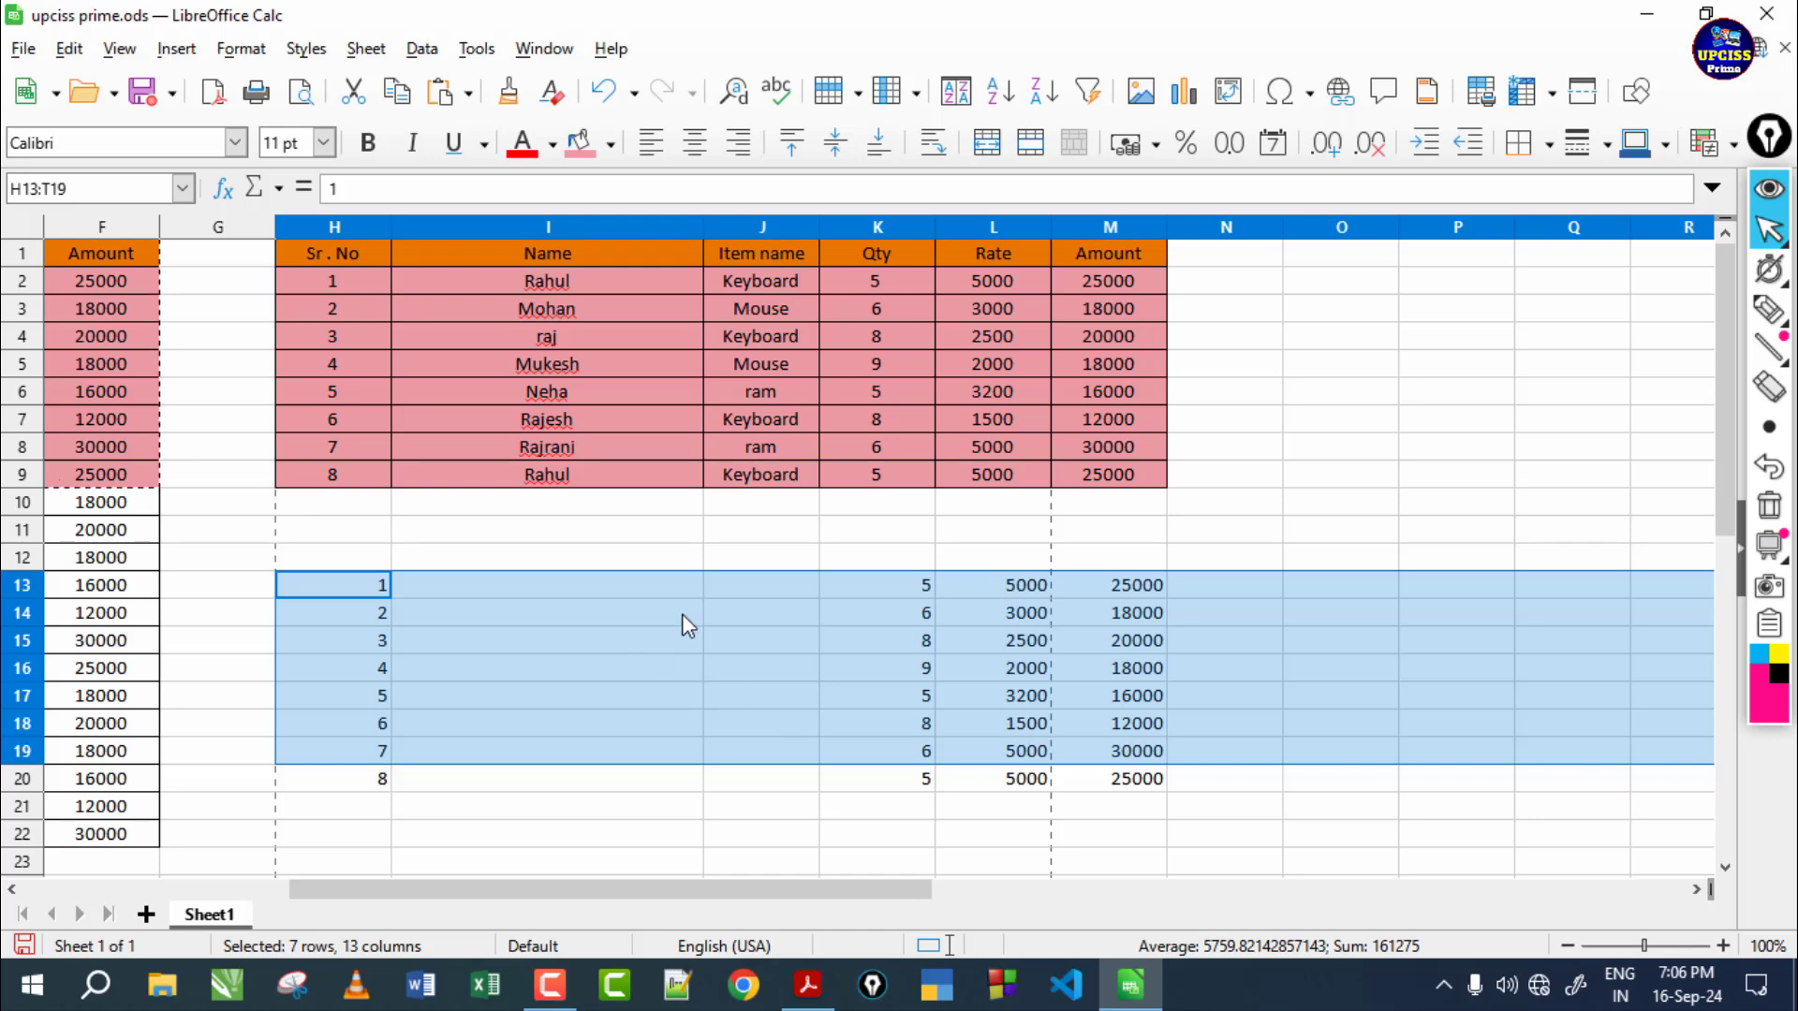
click(637, 611)
Step: Paste only the text of the copied range at H23 using the Paste Only Text option of Paste Special
scroll(546, 542, down, 4)
click(384, 476)
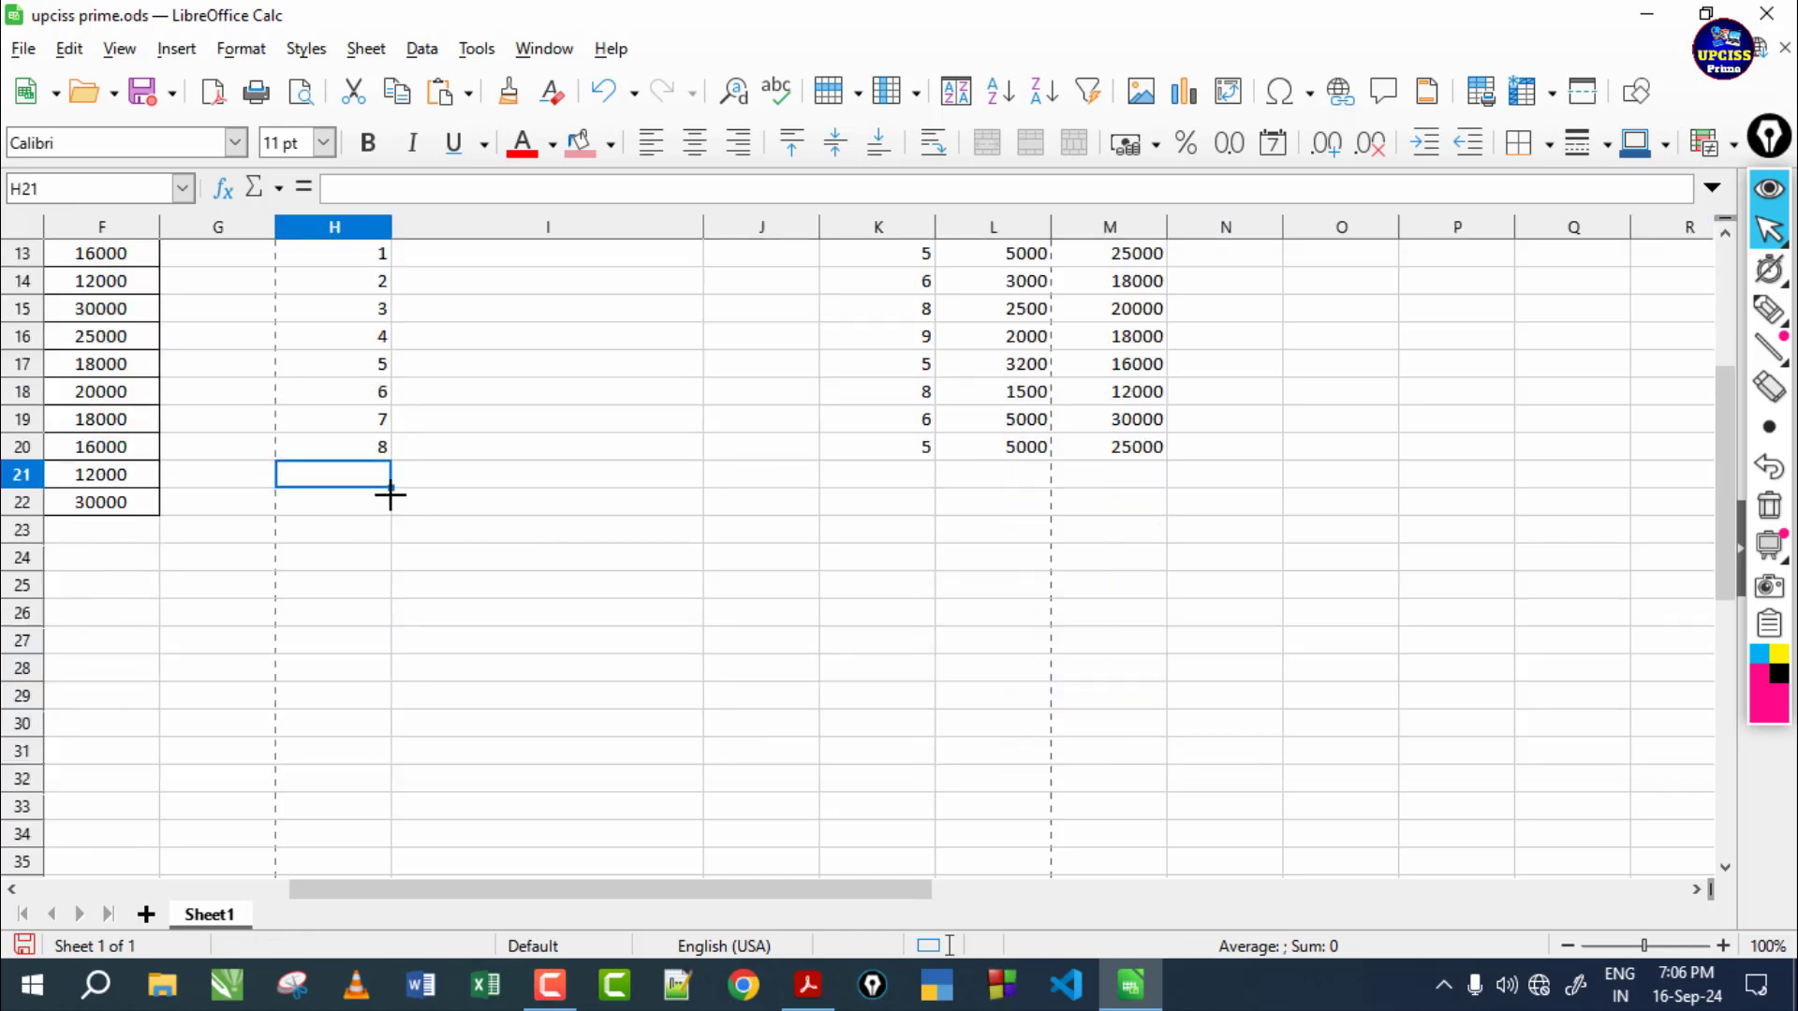
scroll(390, 529, up, 3)
drag(476, 878, 478, 890)
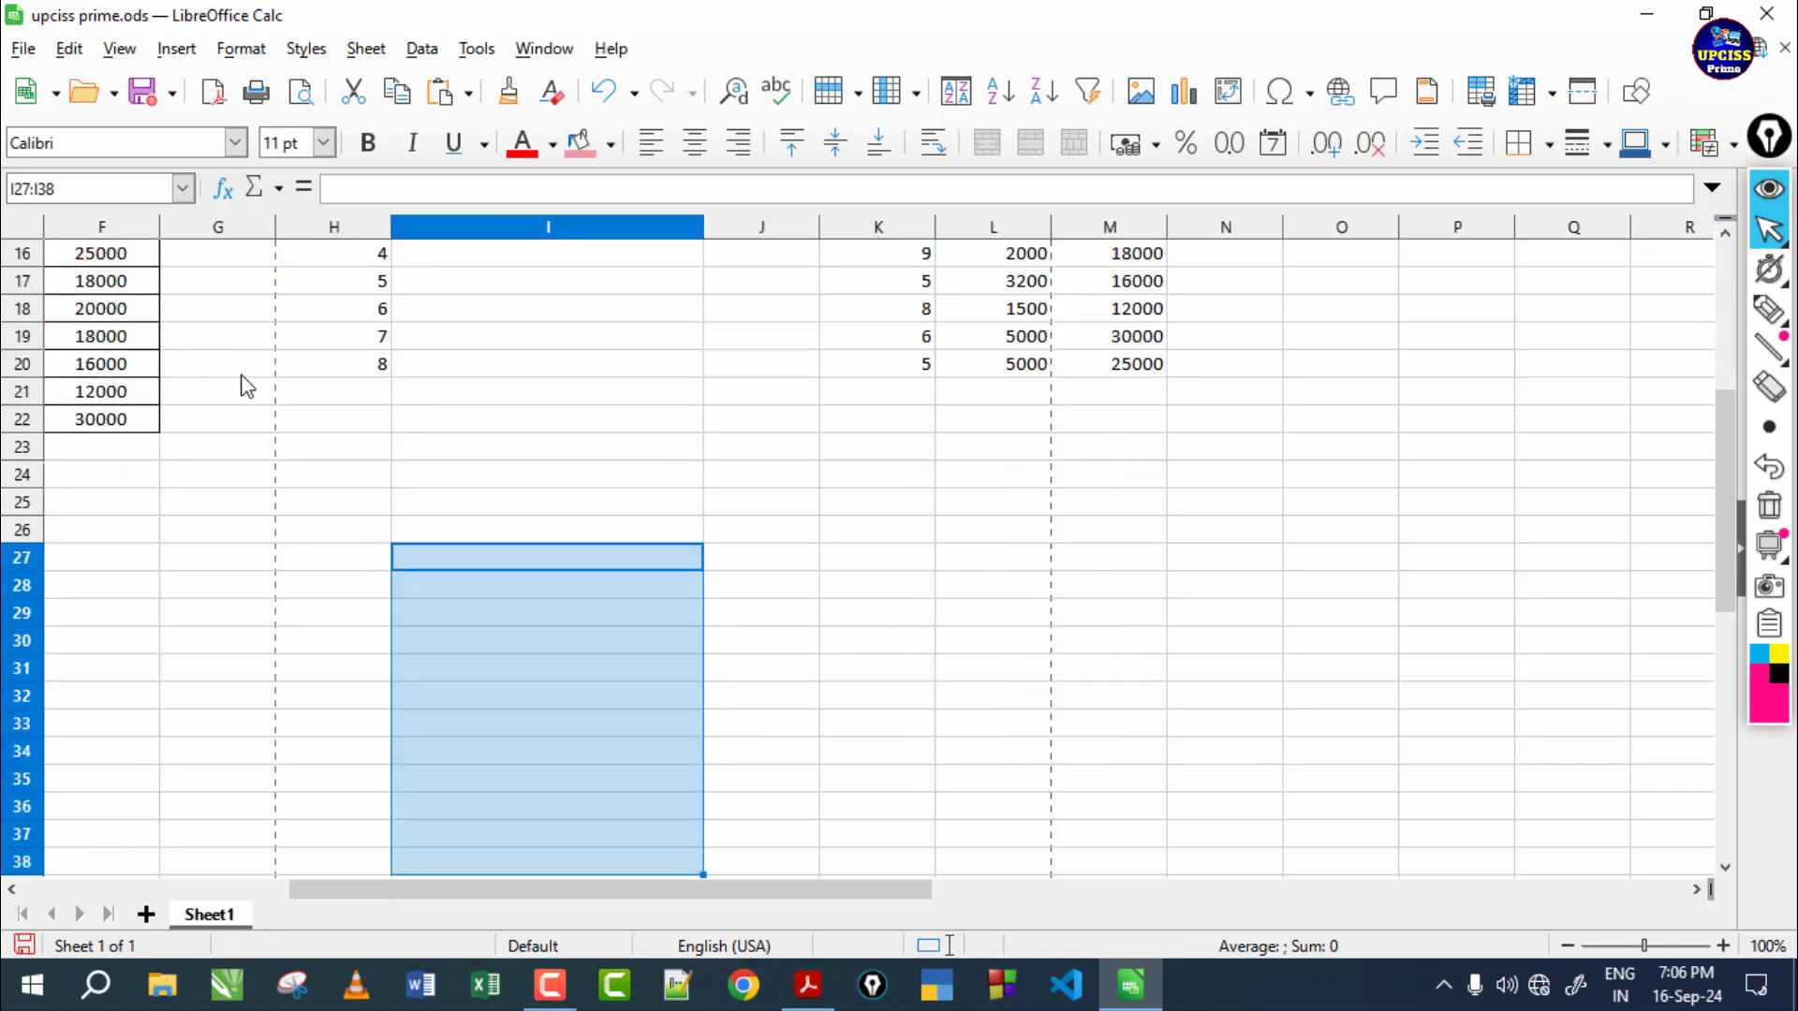
click(422, 418)
click(386, 453)
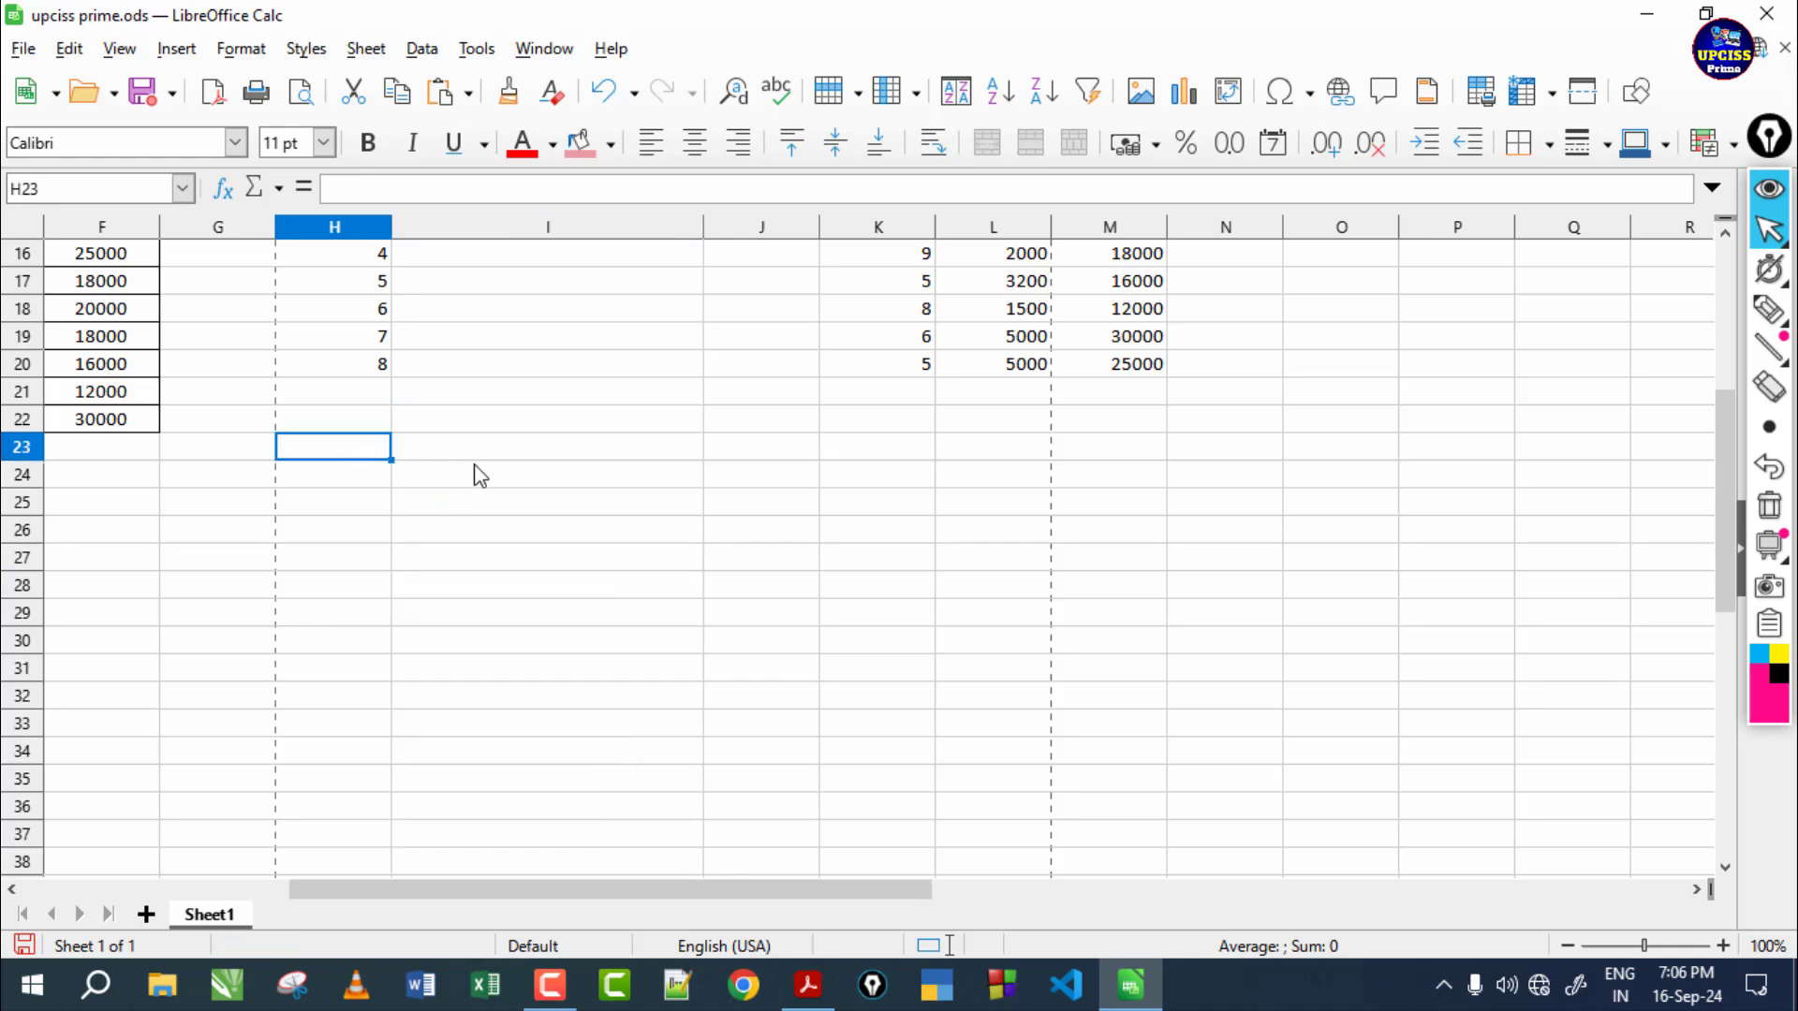
drag(376, 887, 279, 890)
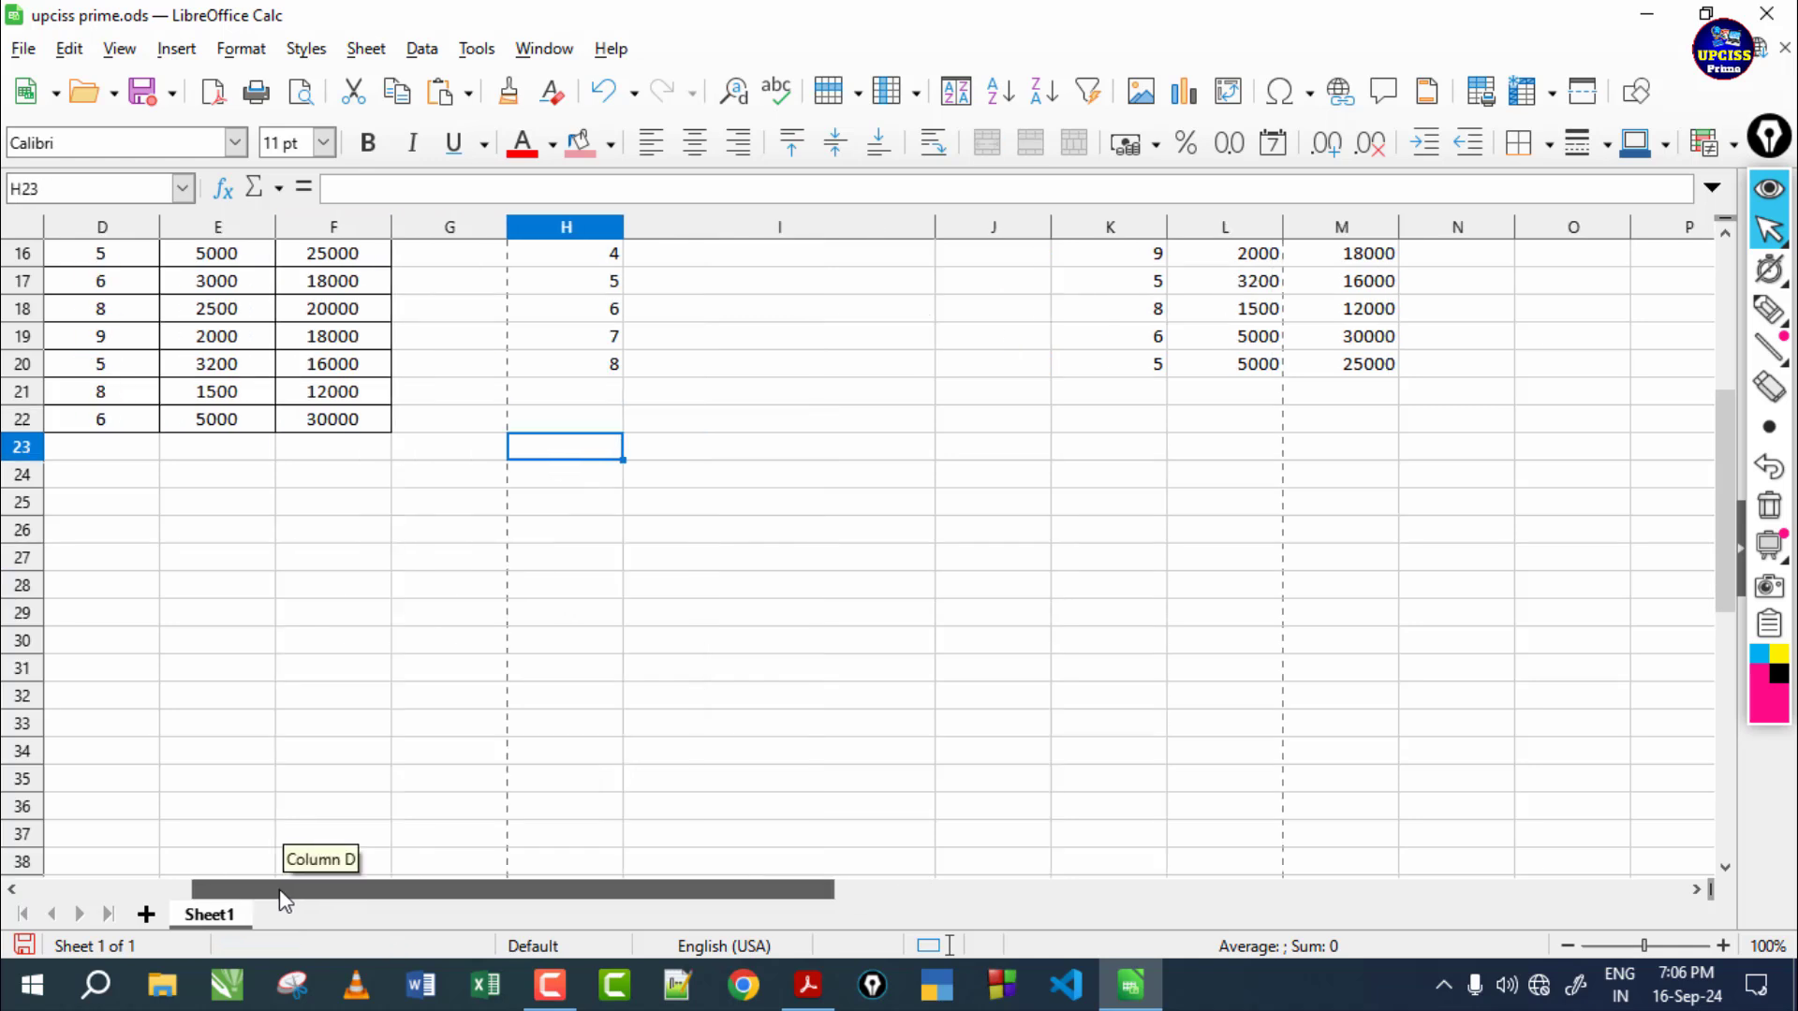
click(58, 49)
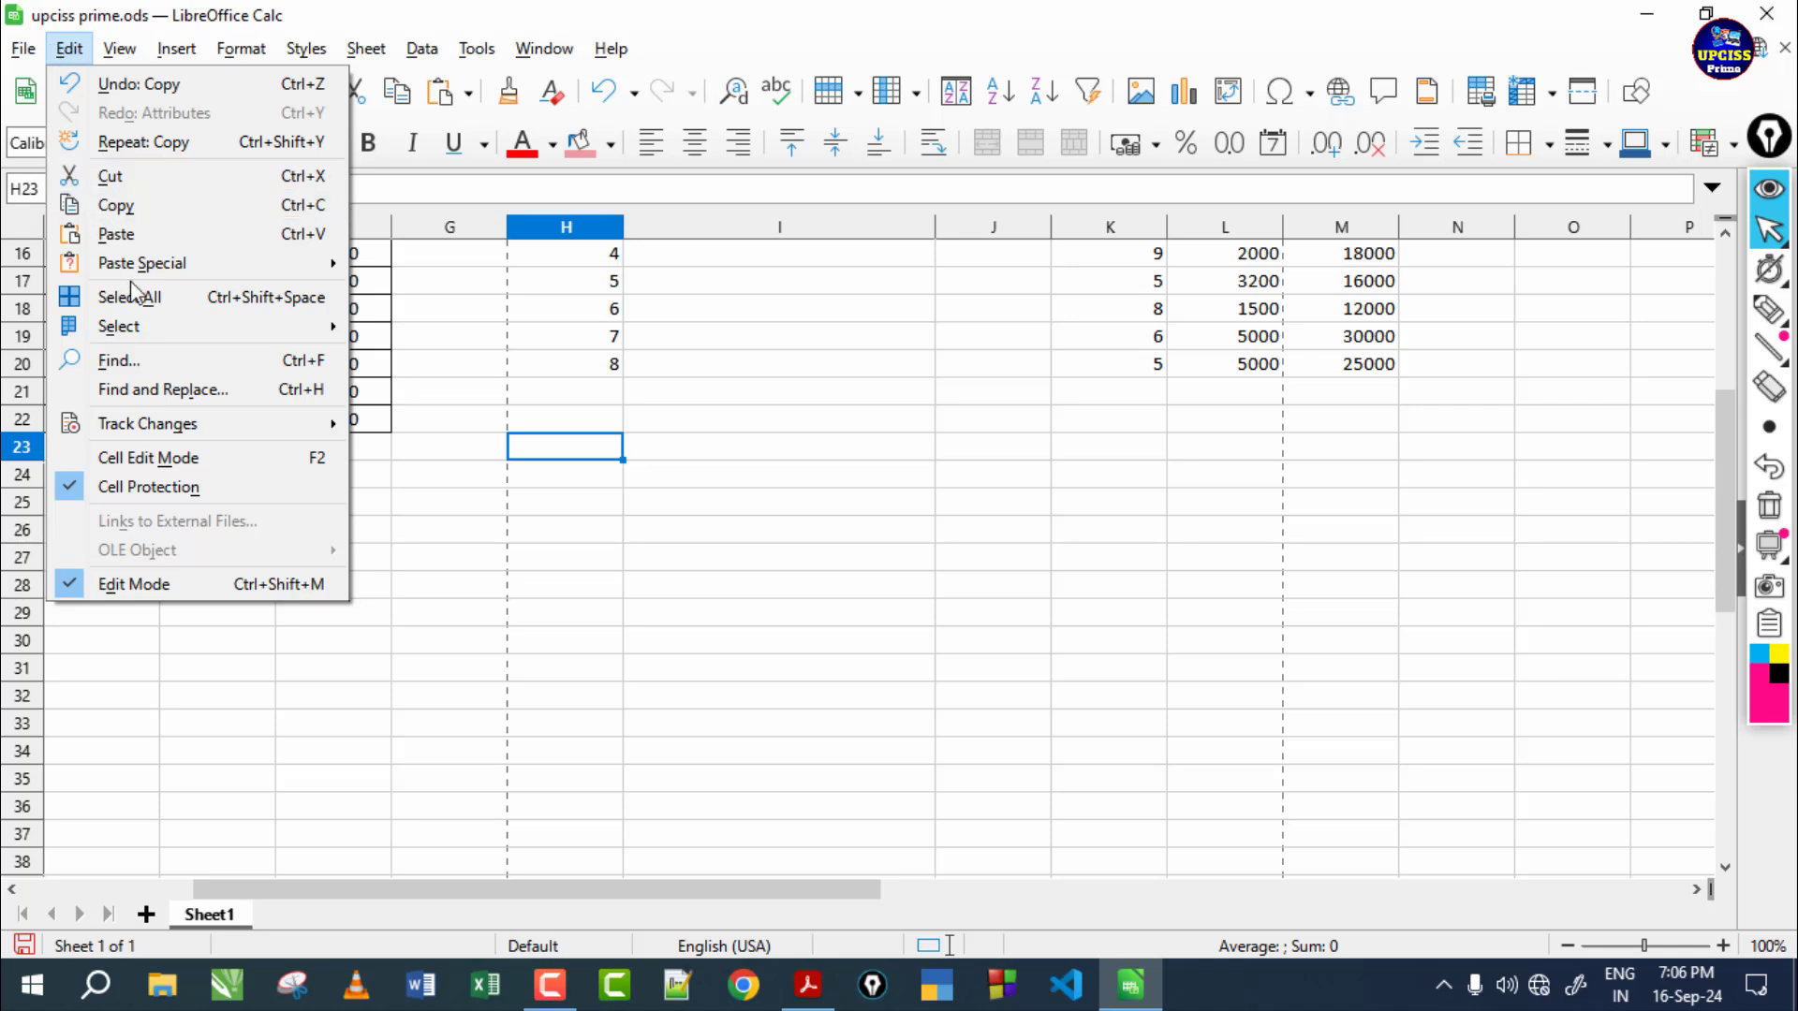
mouse_move(131, 266)
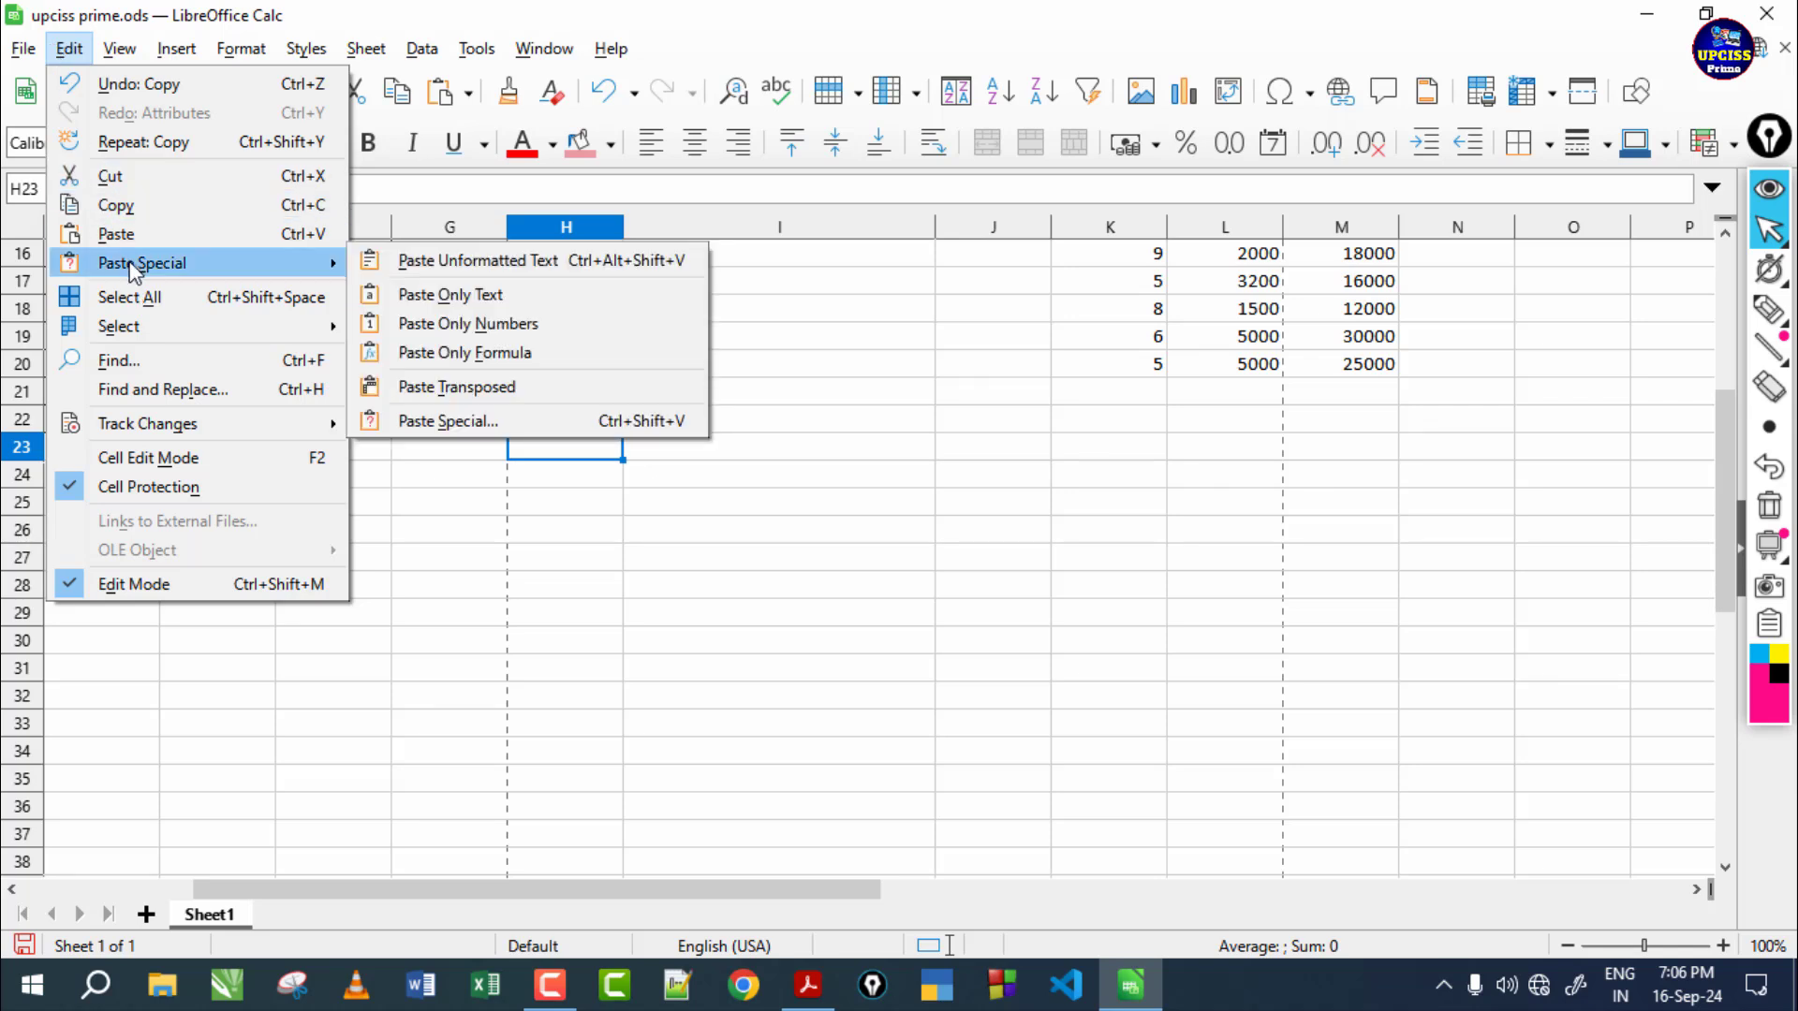
click(482, 297)
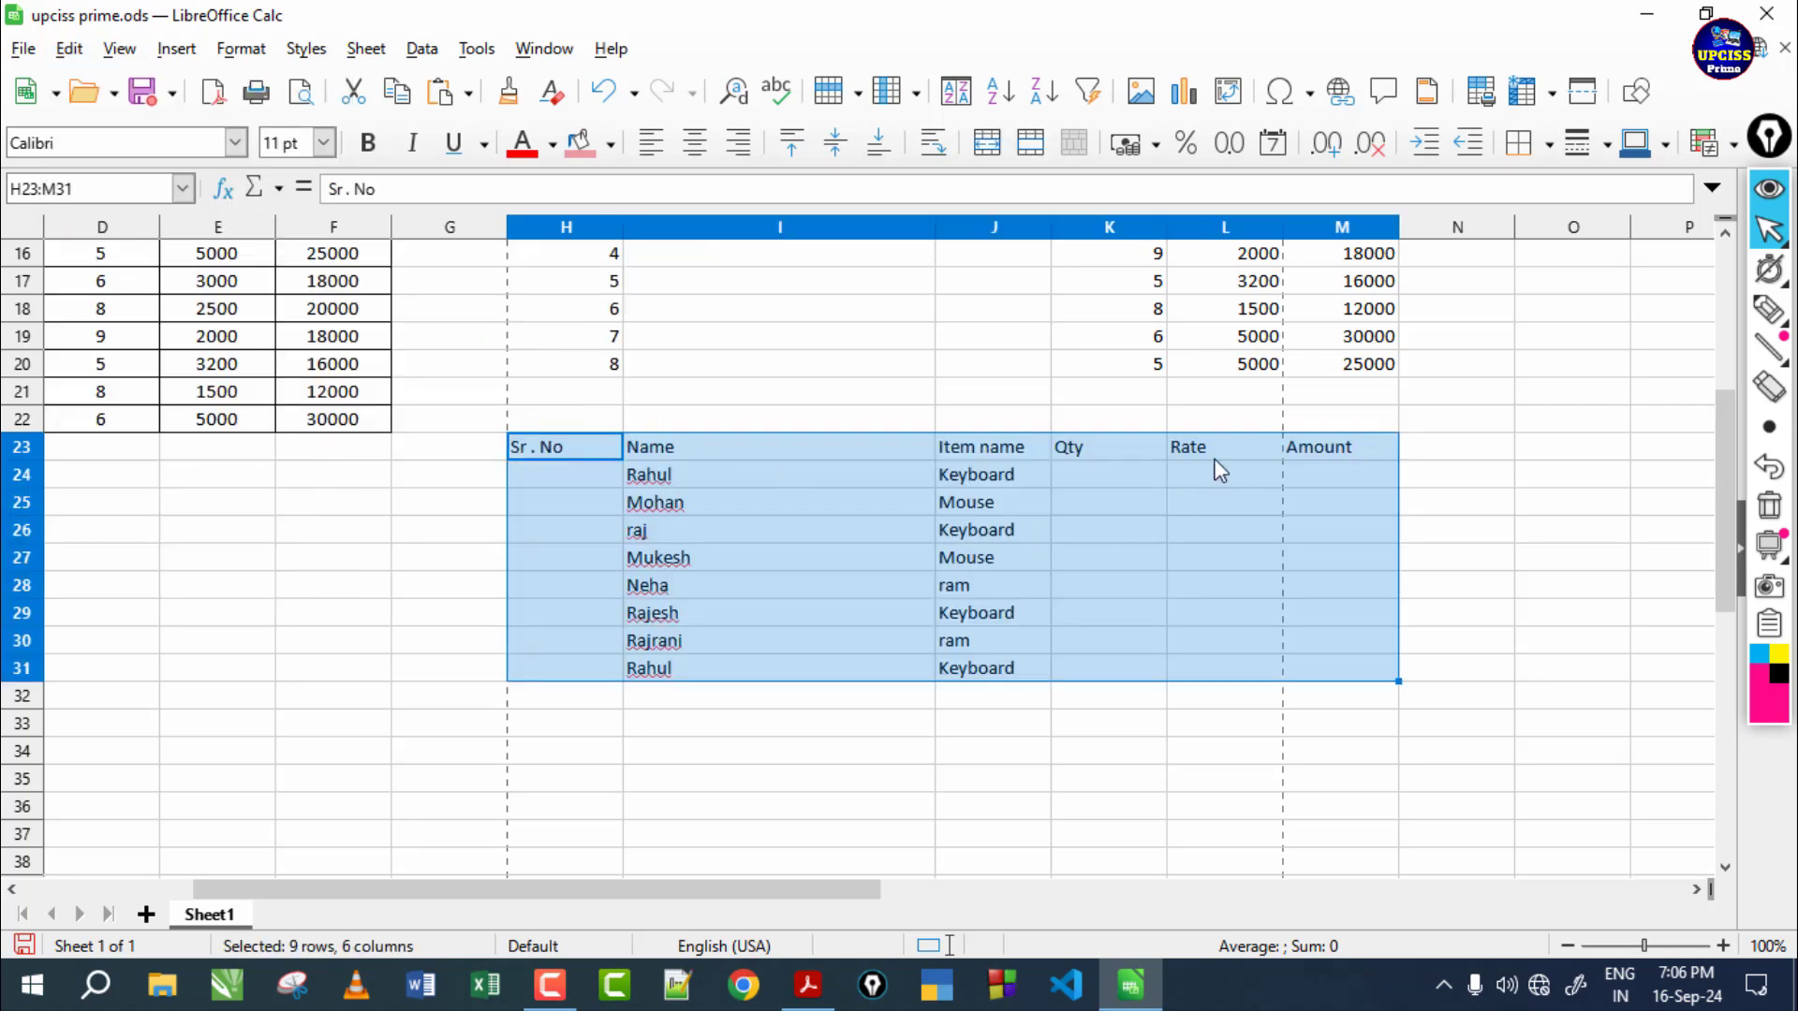
click(889, 513)
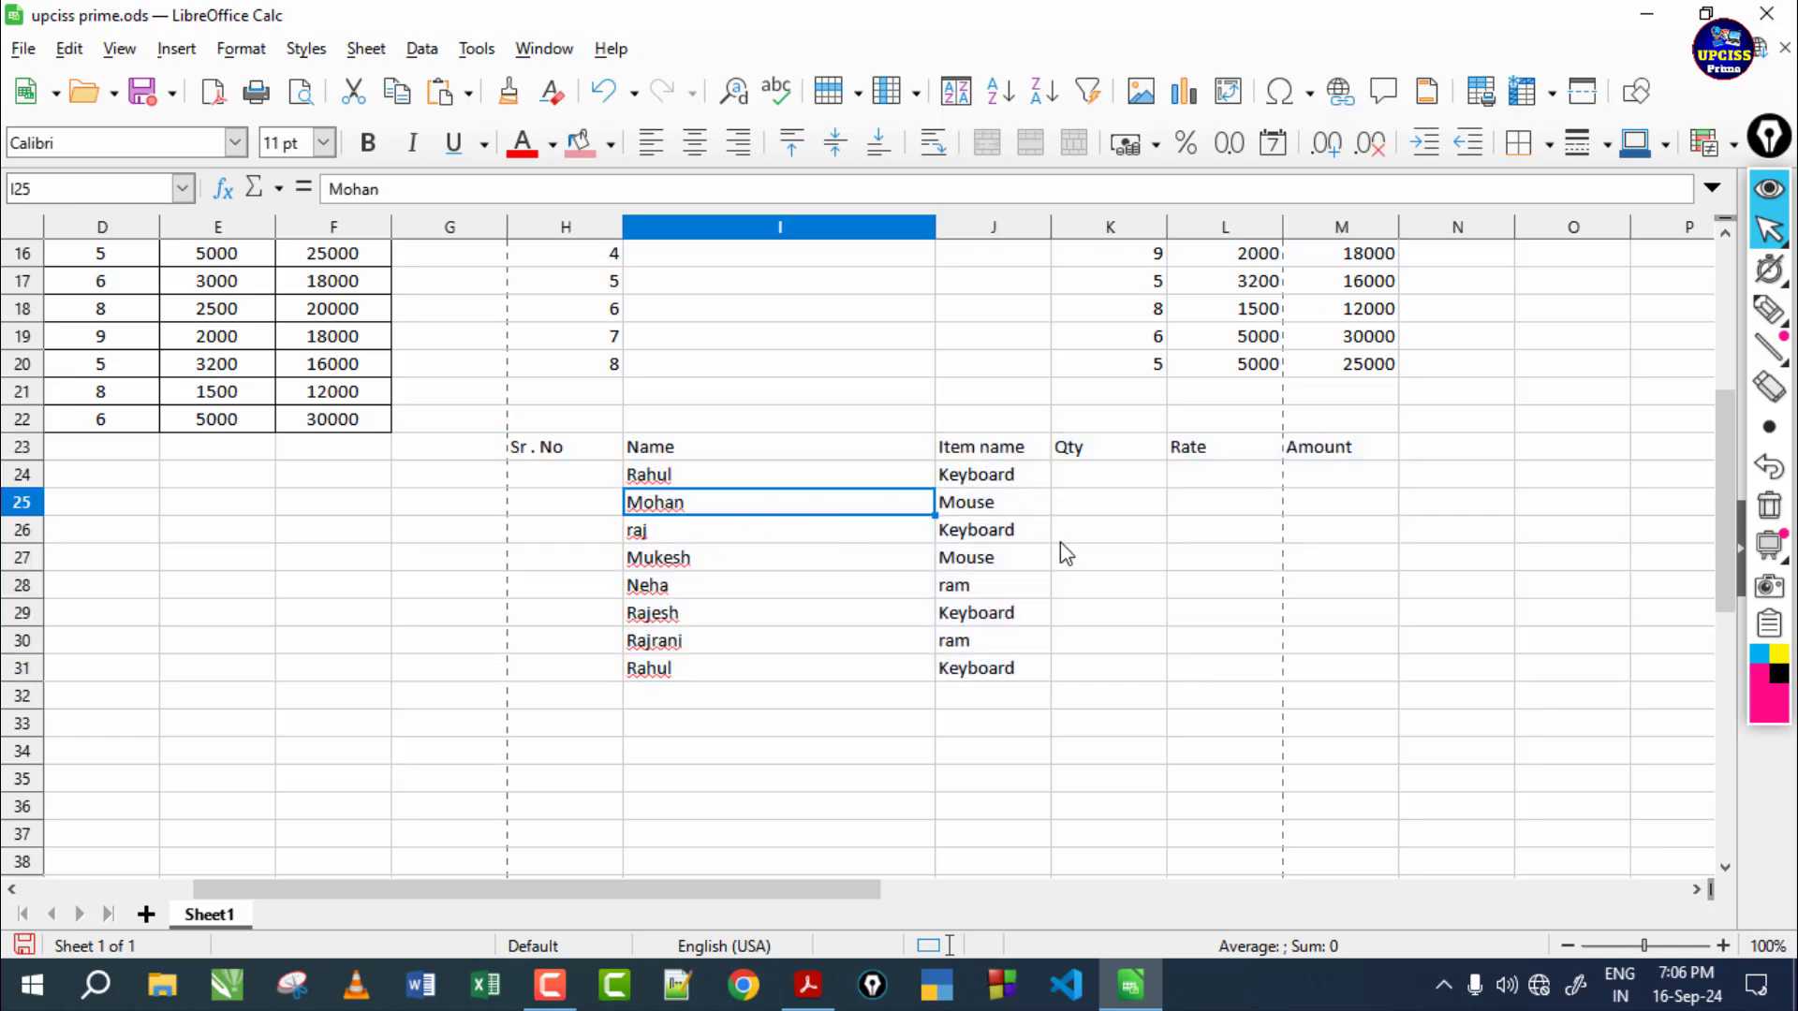
Step: Paste the copied range at A27 as unformatted text, accepting the tab-separated text import settings
scroll(1060, 542, up, 3)
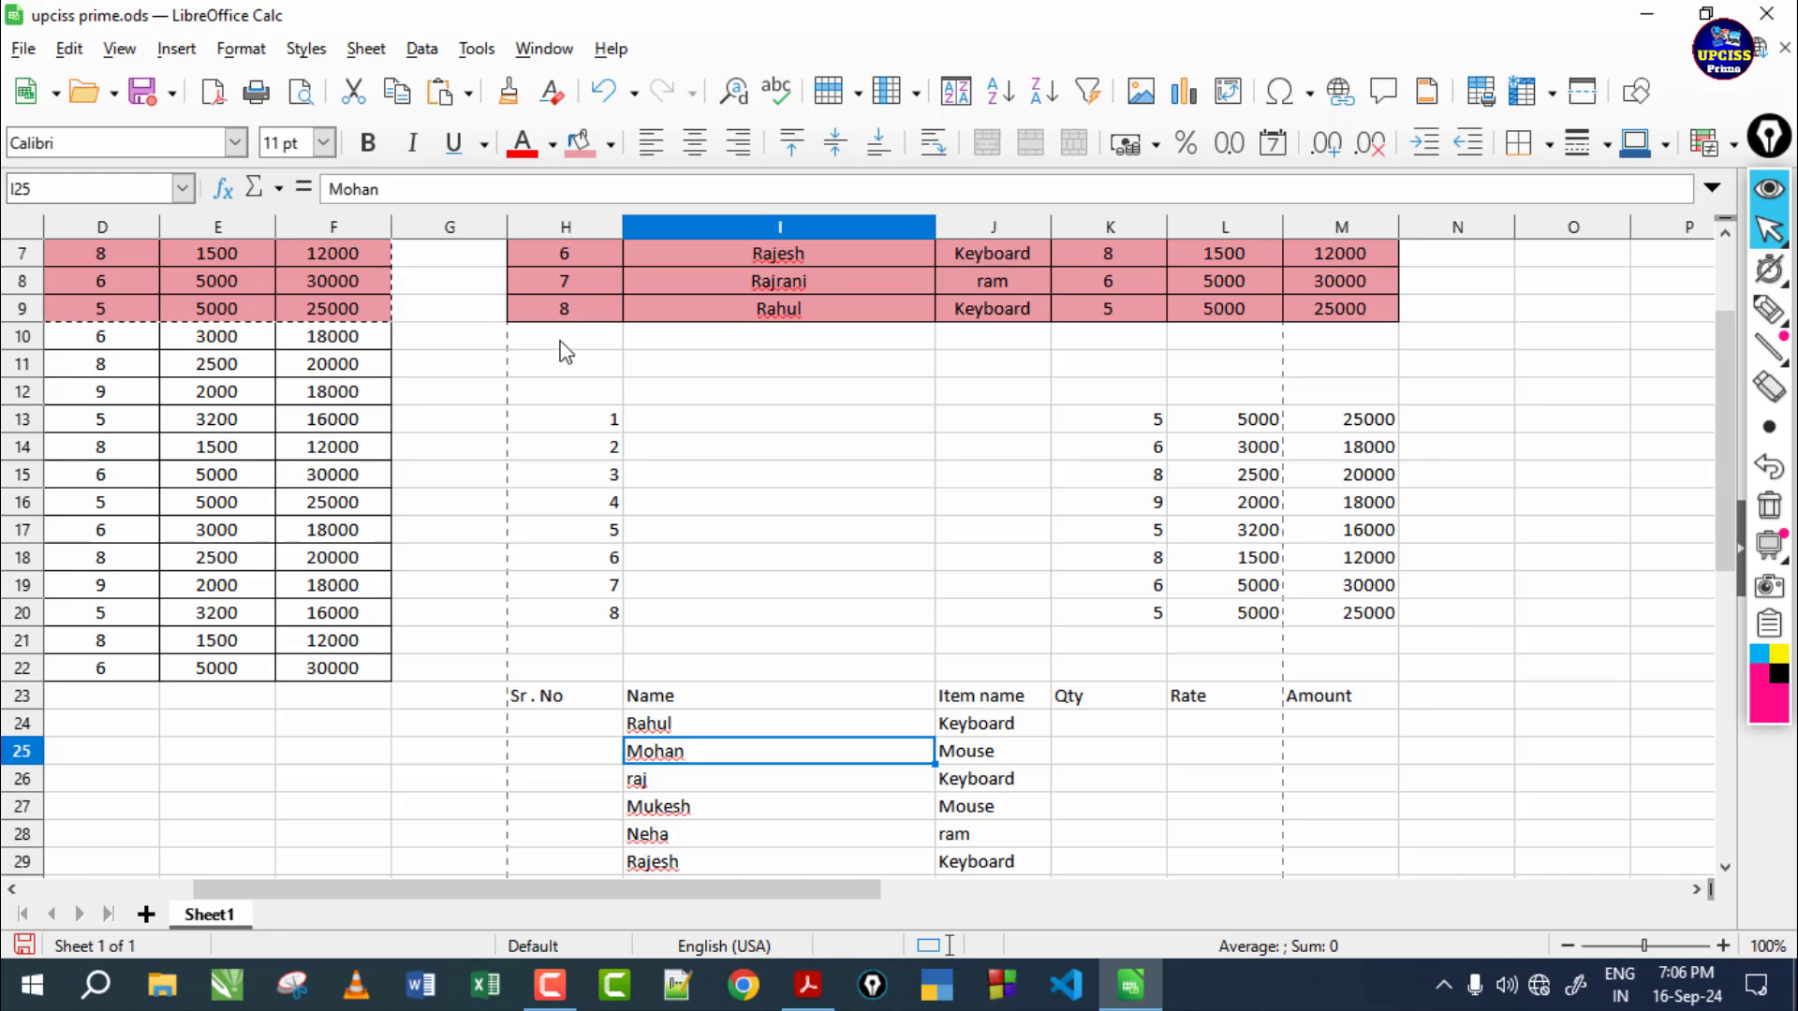
scroll(796, 491, up, 2)
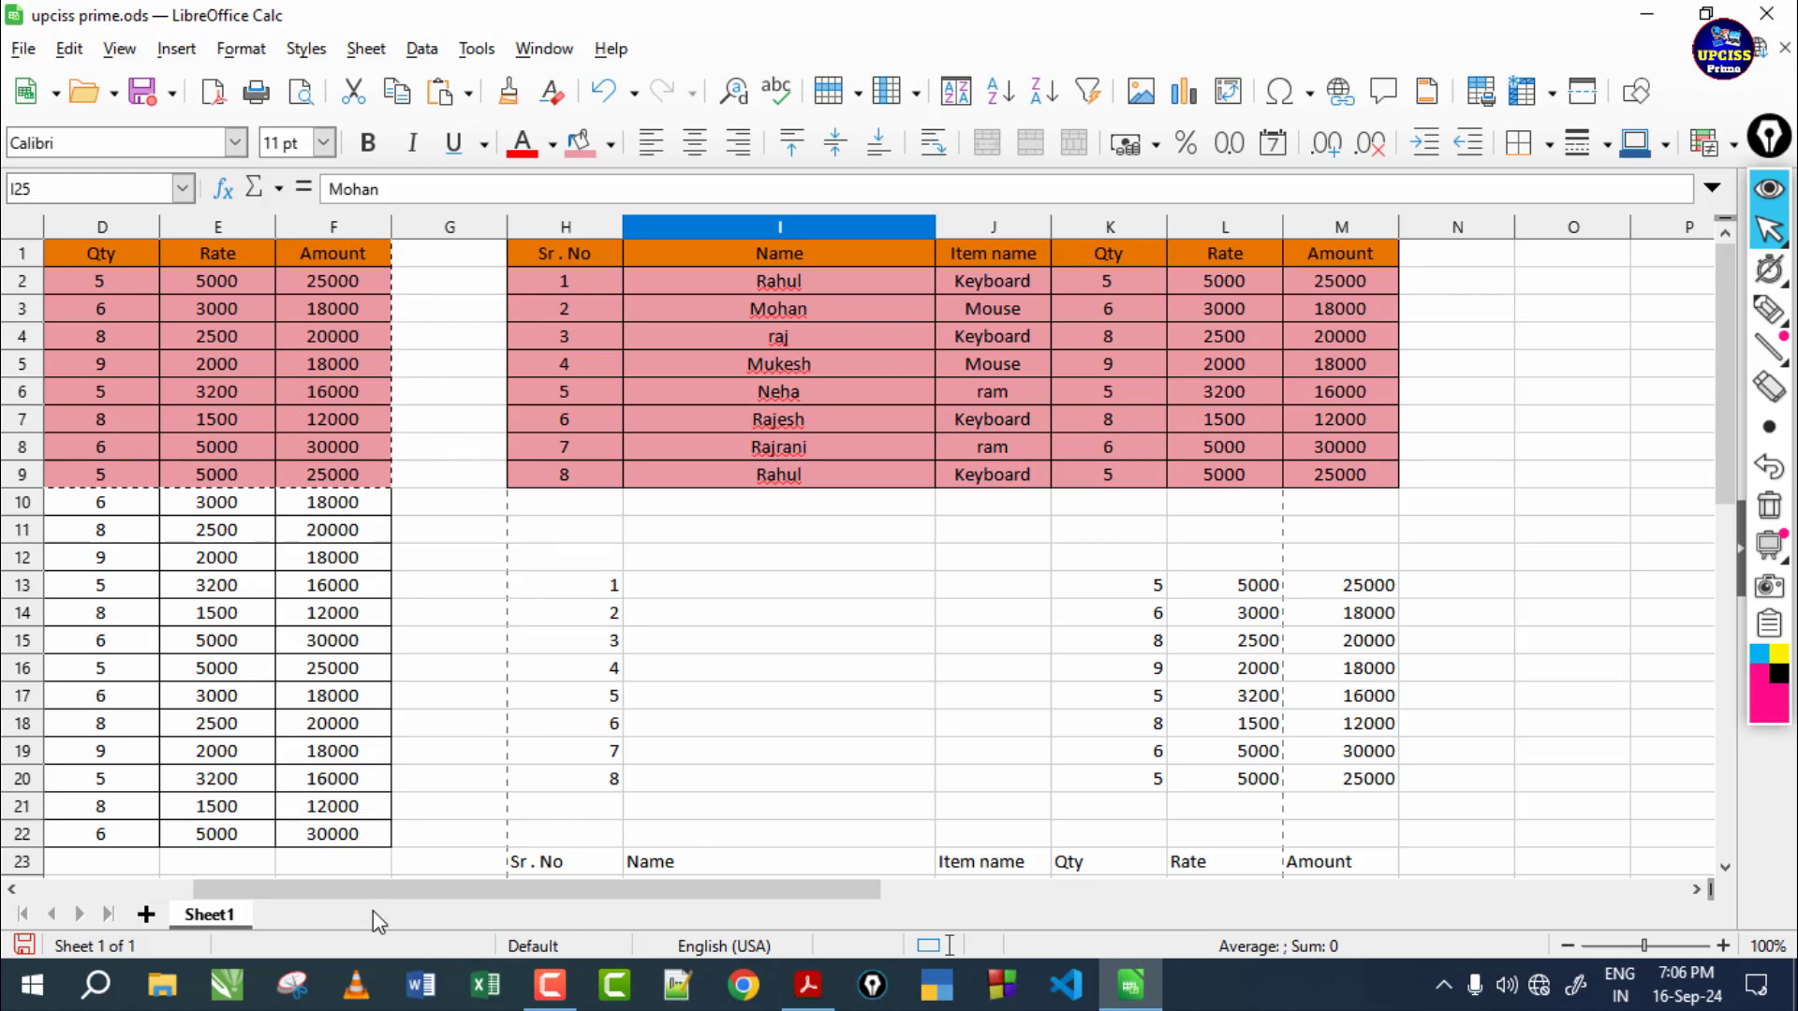
drag(314, 889, 145, 890)
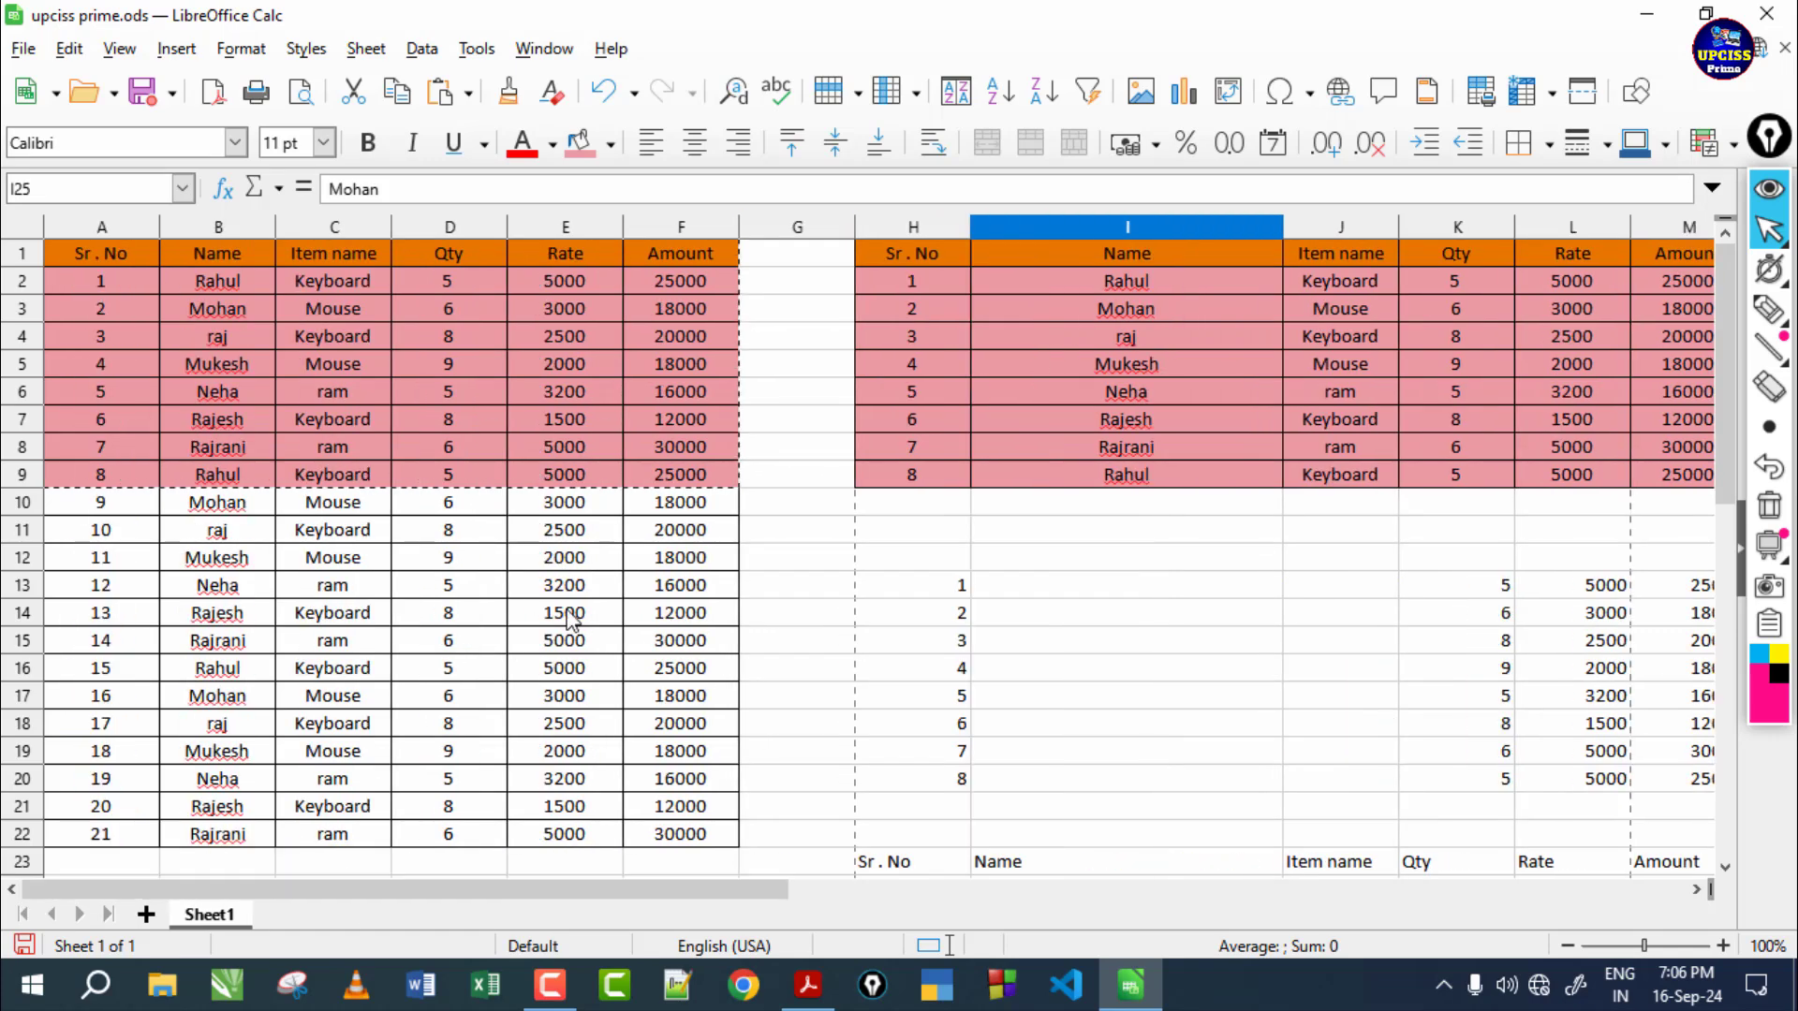
scroll(572, 618, down, 7)
click(98, 395)
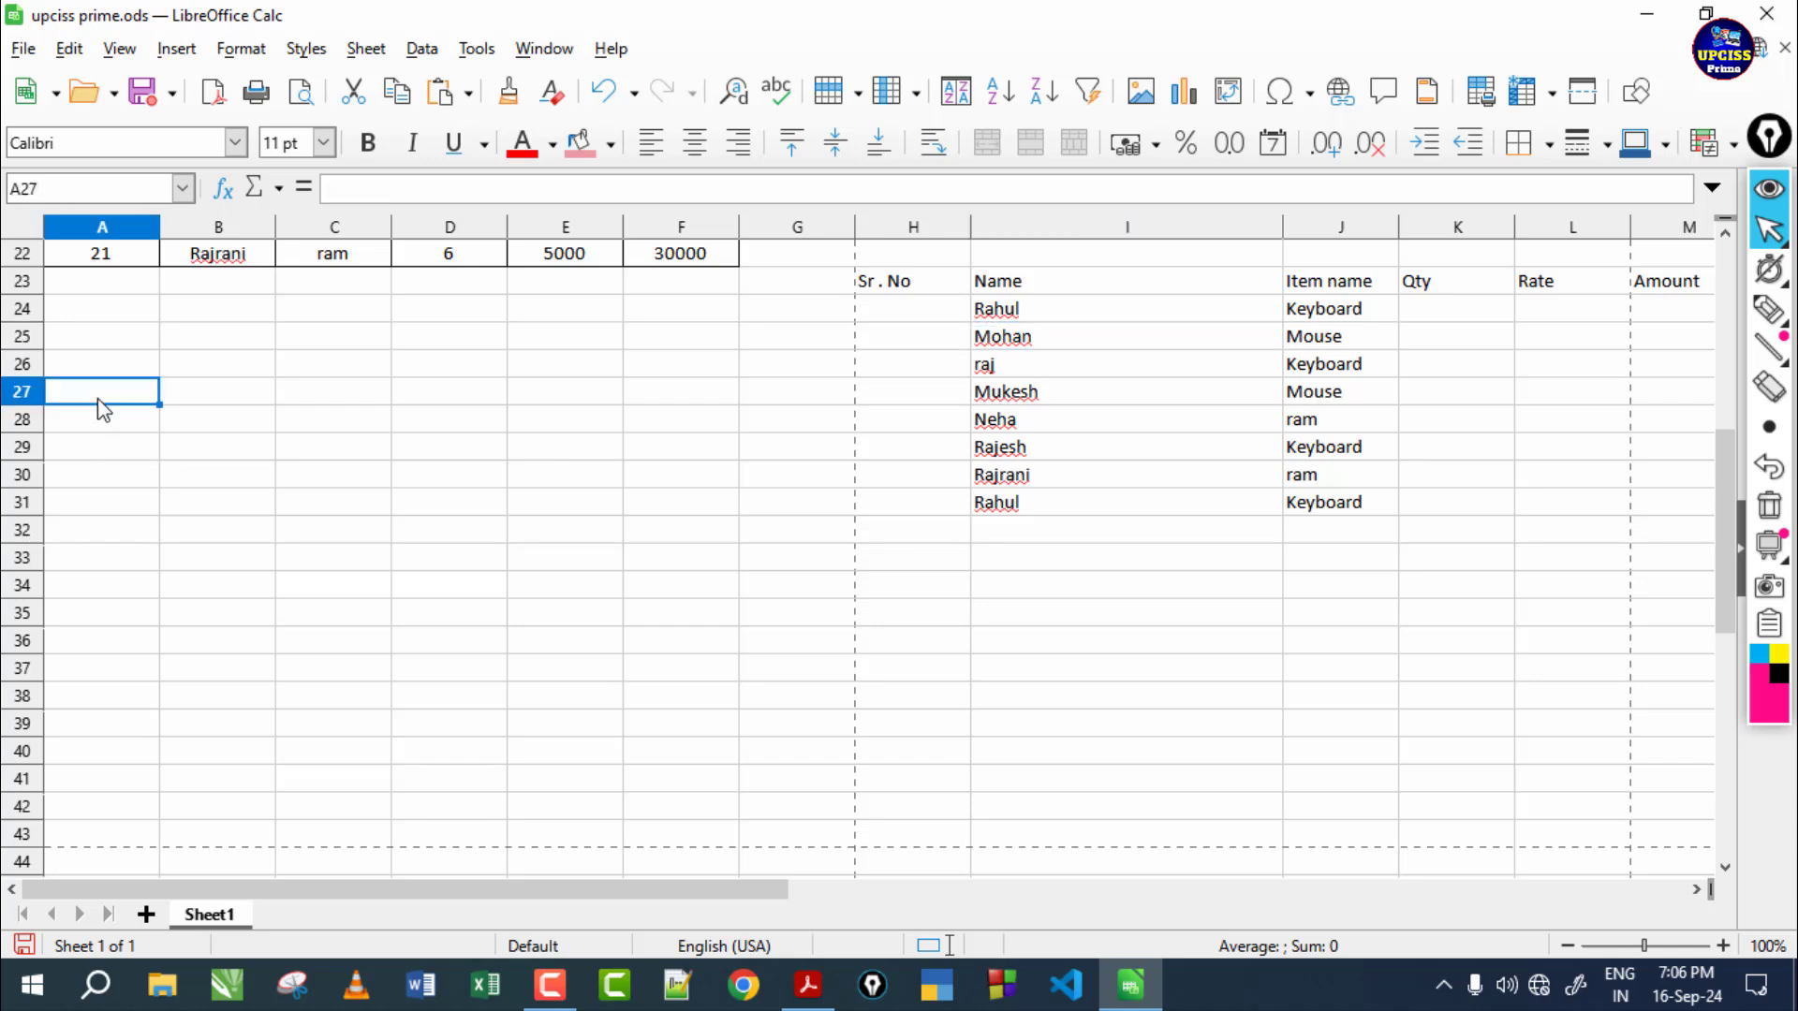
click(70, 48)
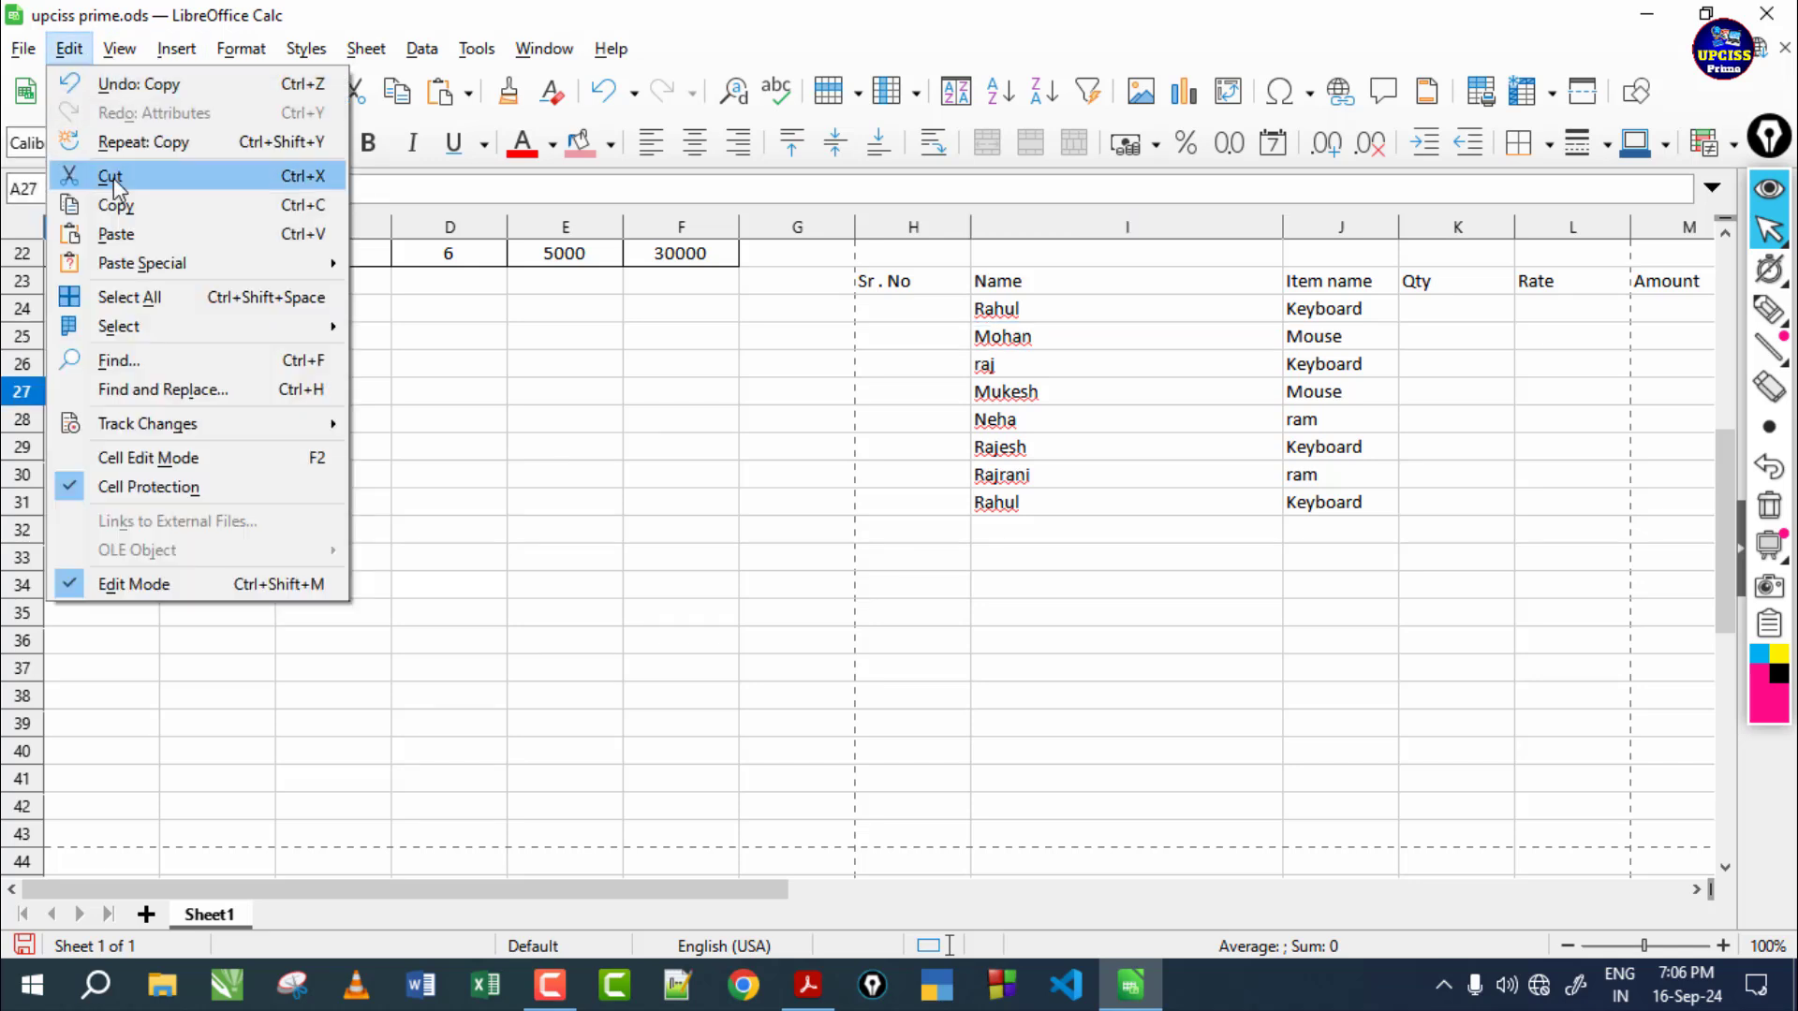
mouse_move(139, 271)
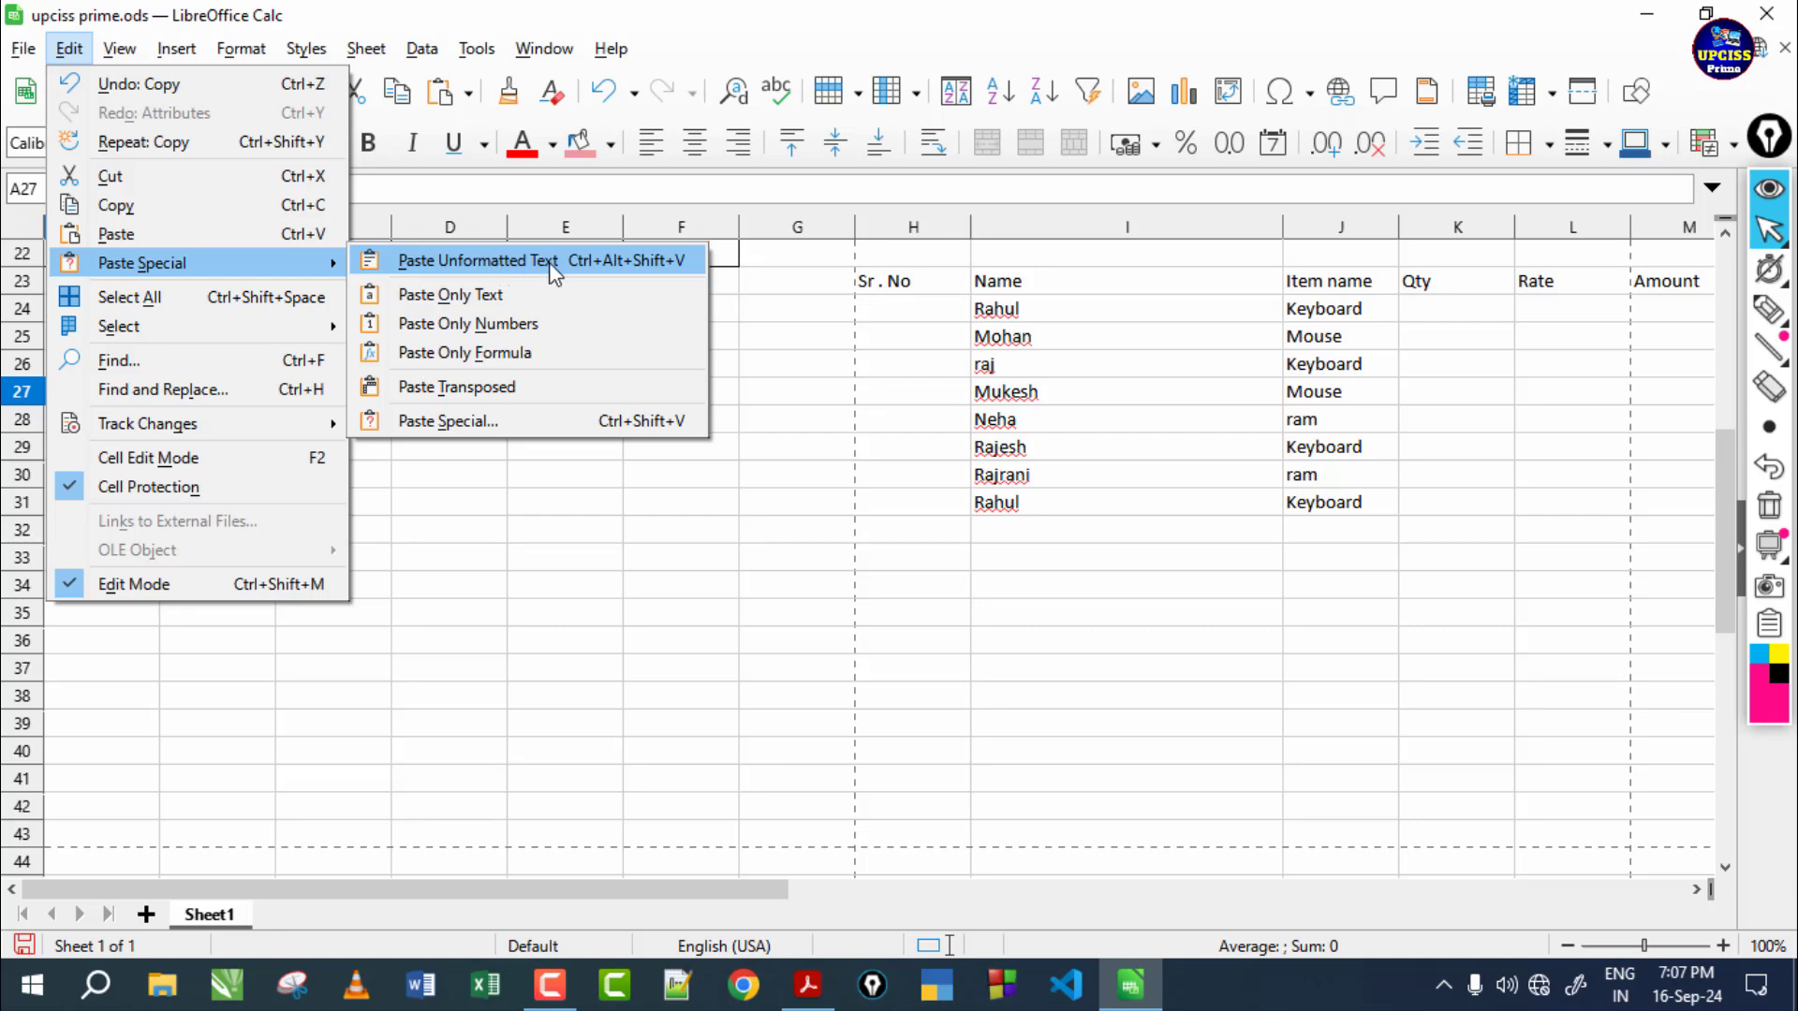
click(672, 263)
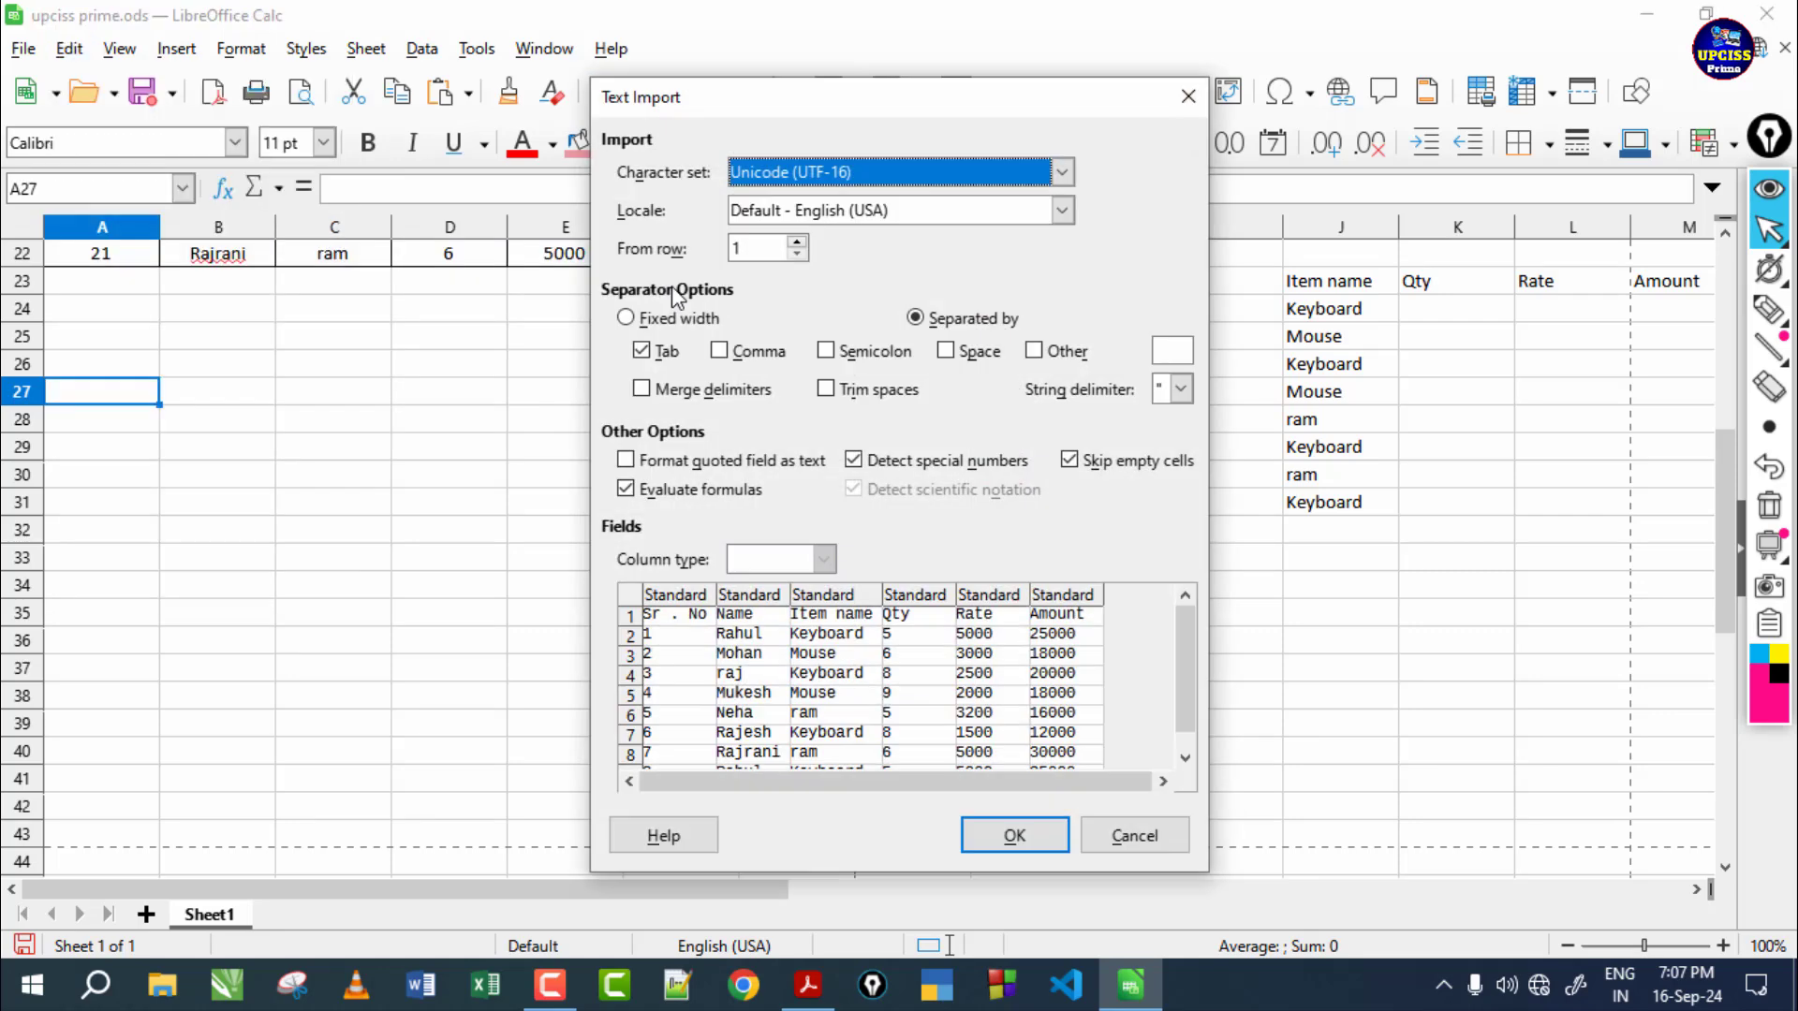
click(1031, 824)
click(686, 697)
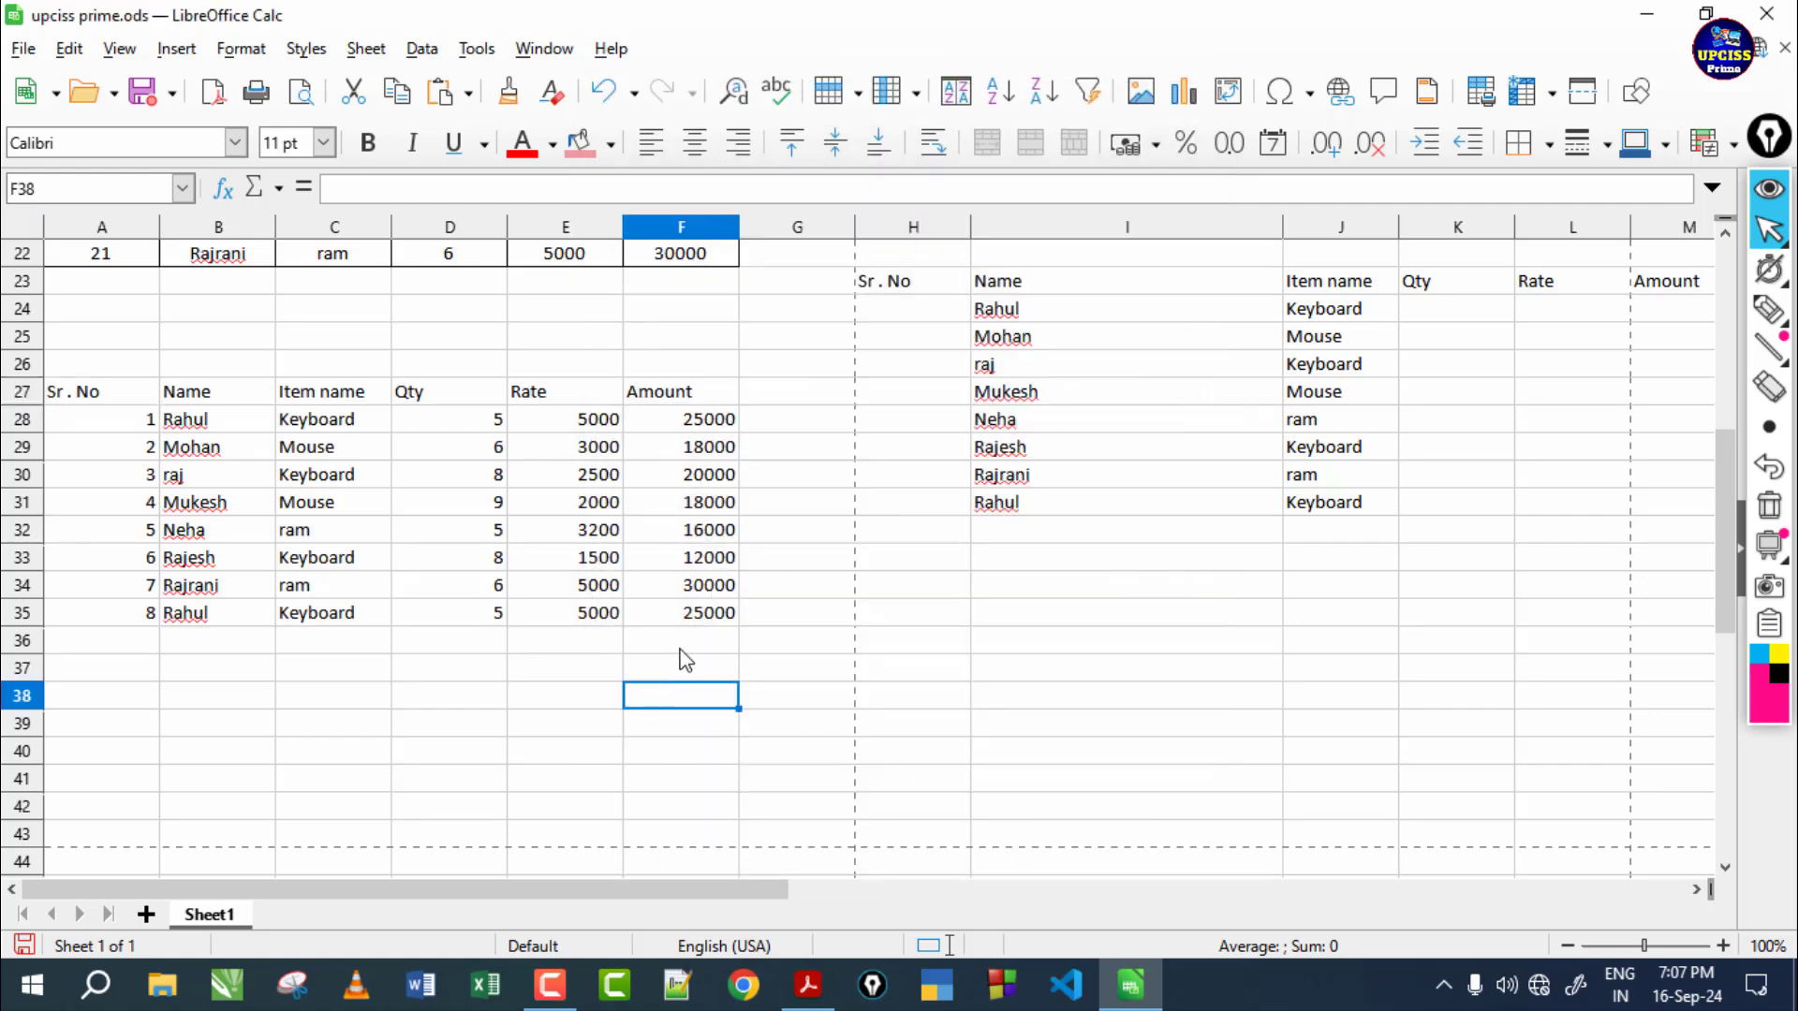
Step: Compare the formatted source table with its unformatted copy, and review the Paste Special options including the Paste Unformatted Text shortcut
scroll(464, 500, up, 7)
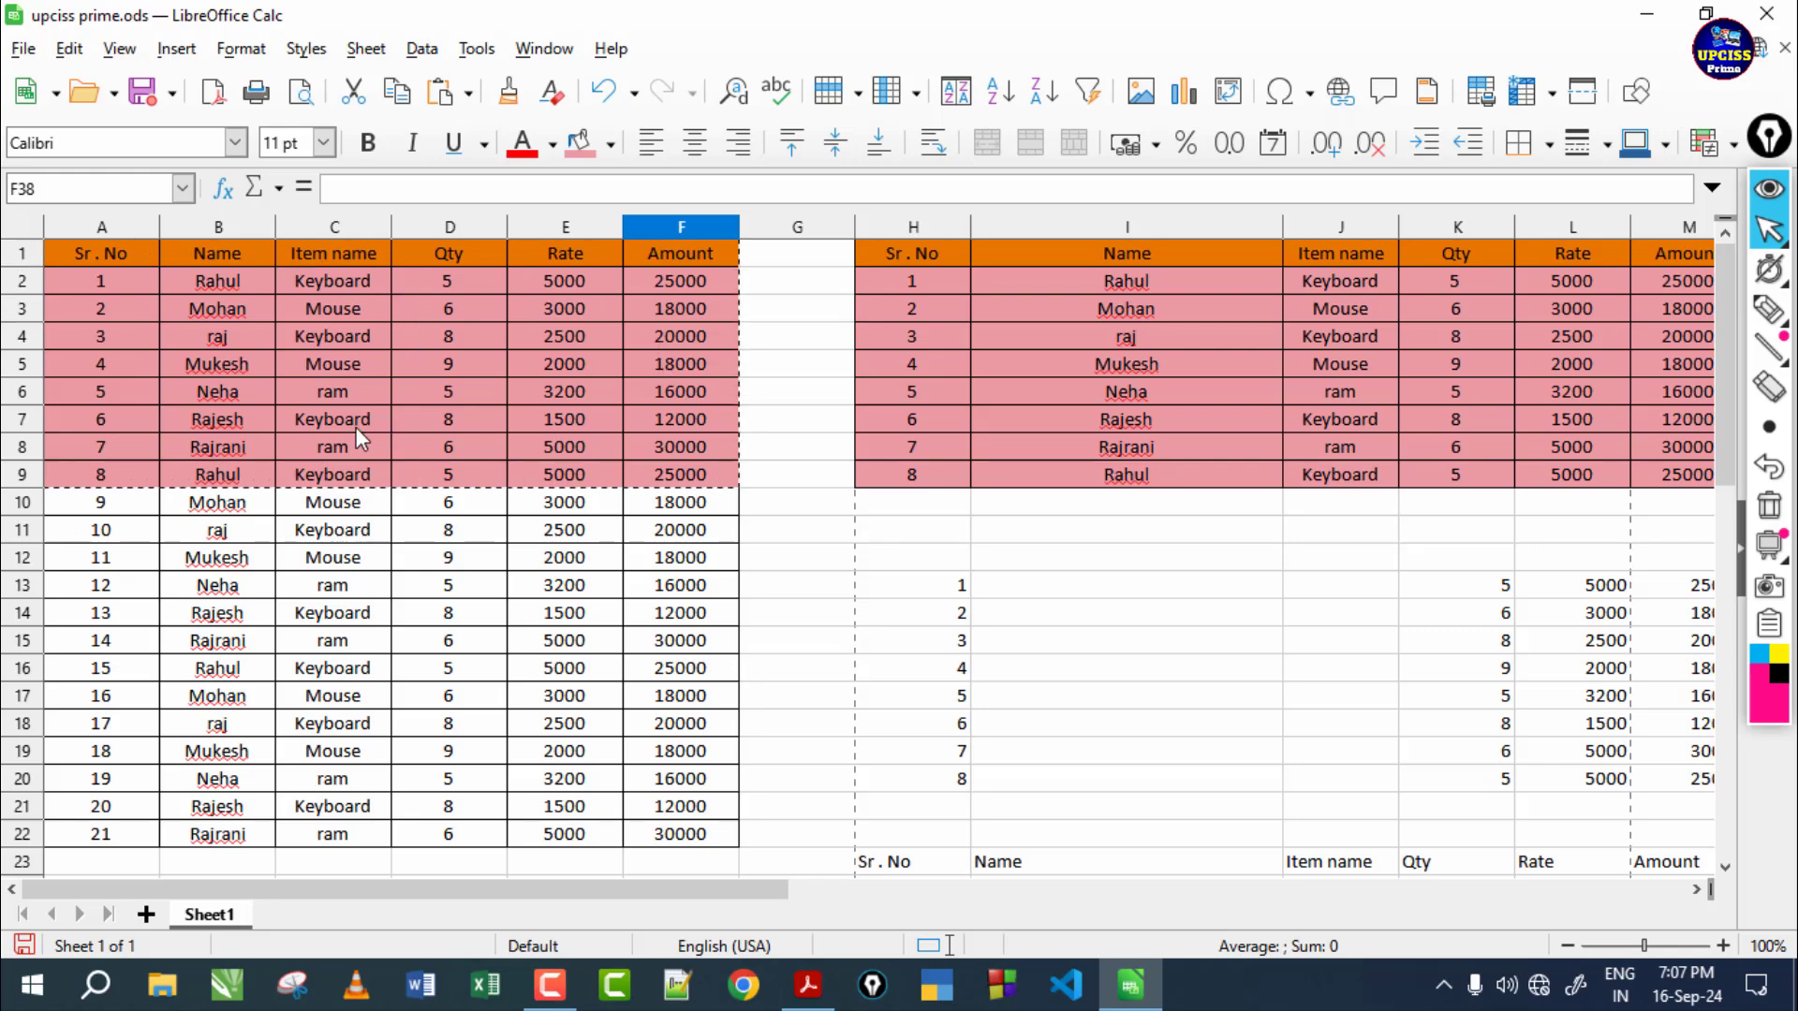
scroll(356, 427, down, 9)
scroll(369, 446, up, 2)
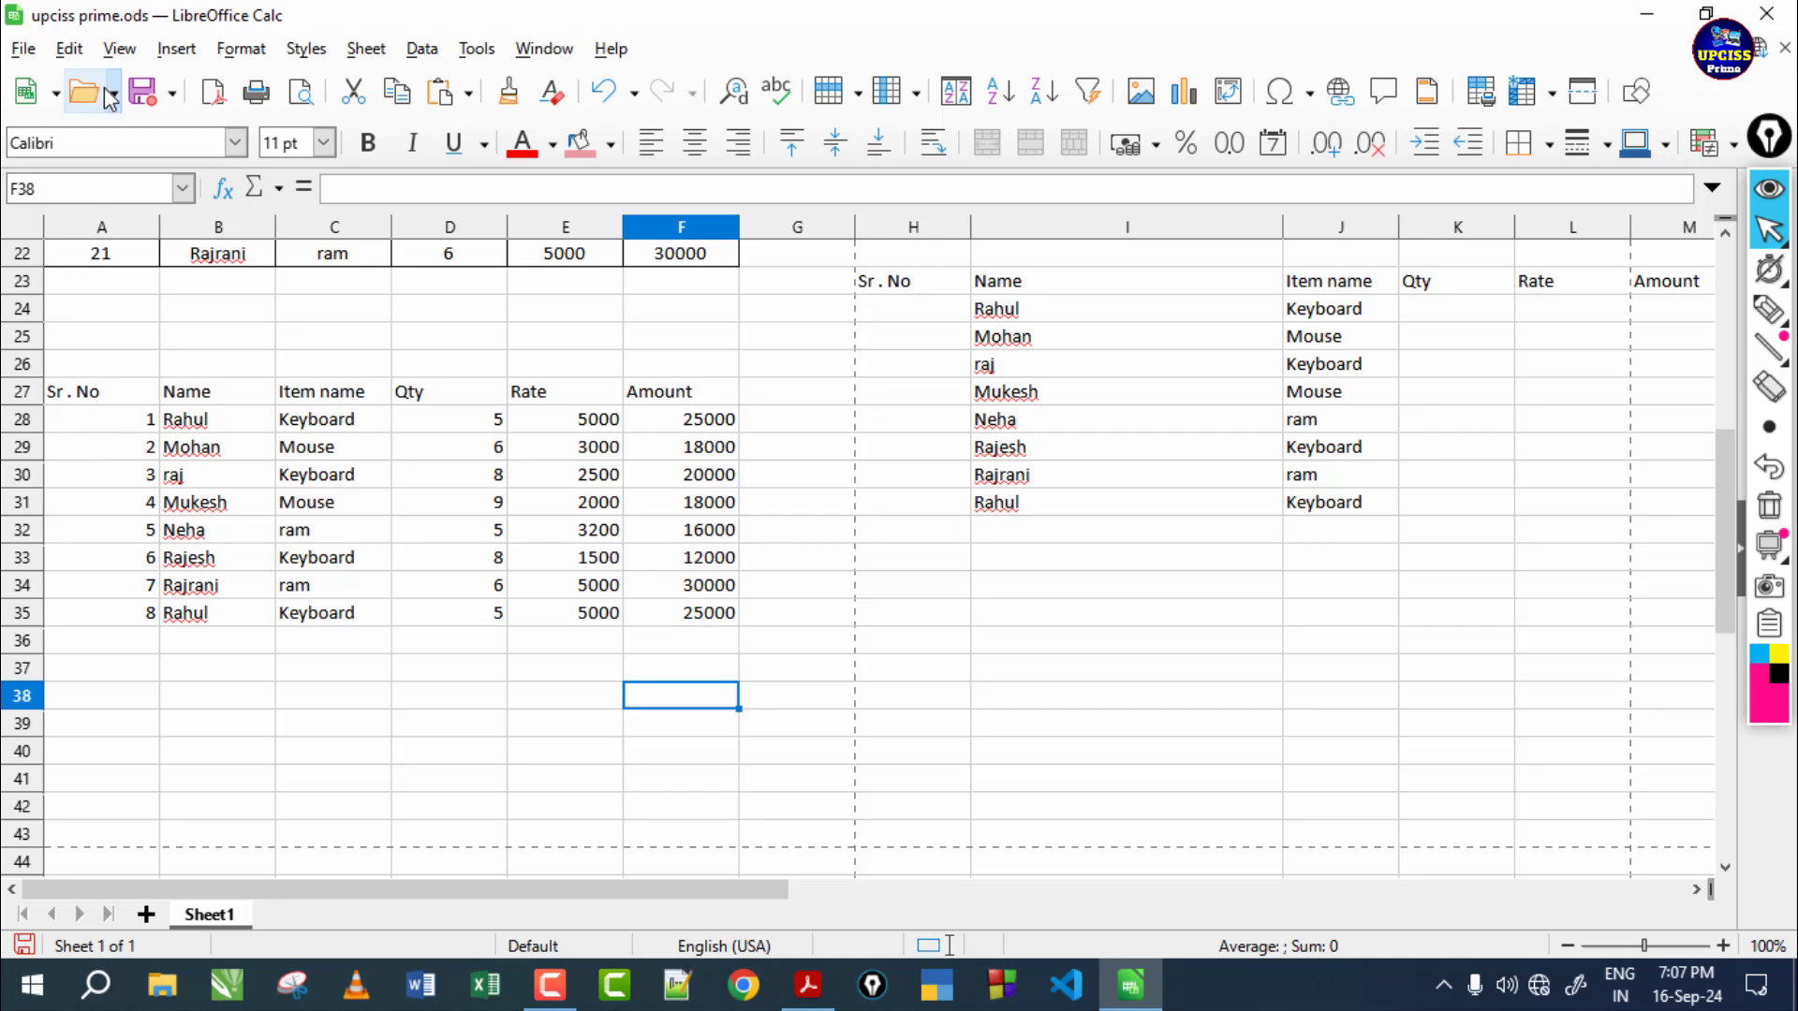
click(68, 48)
mouse_move(121, 270)
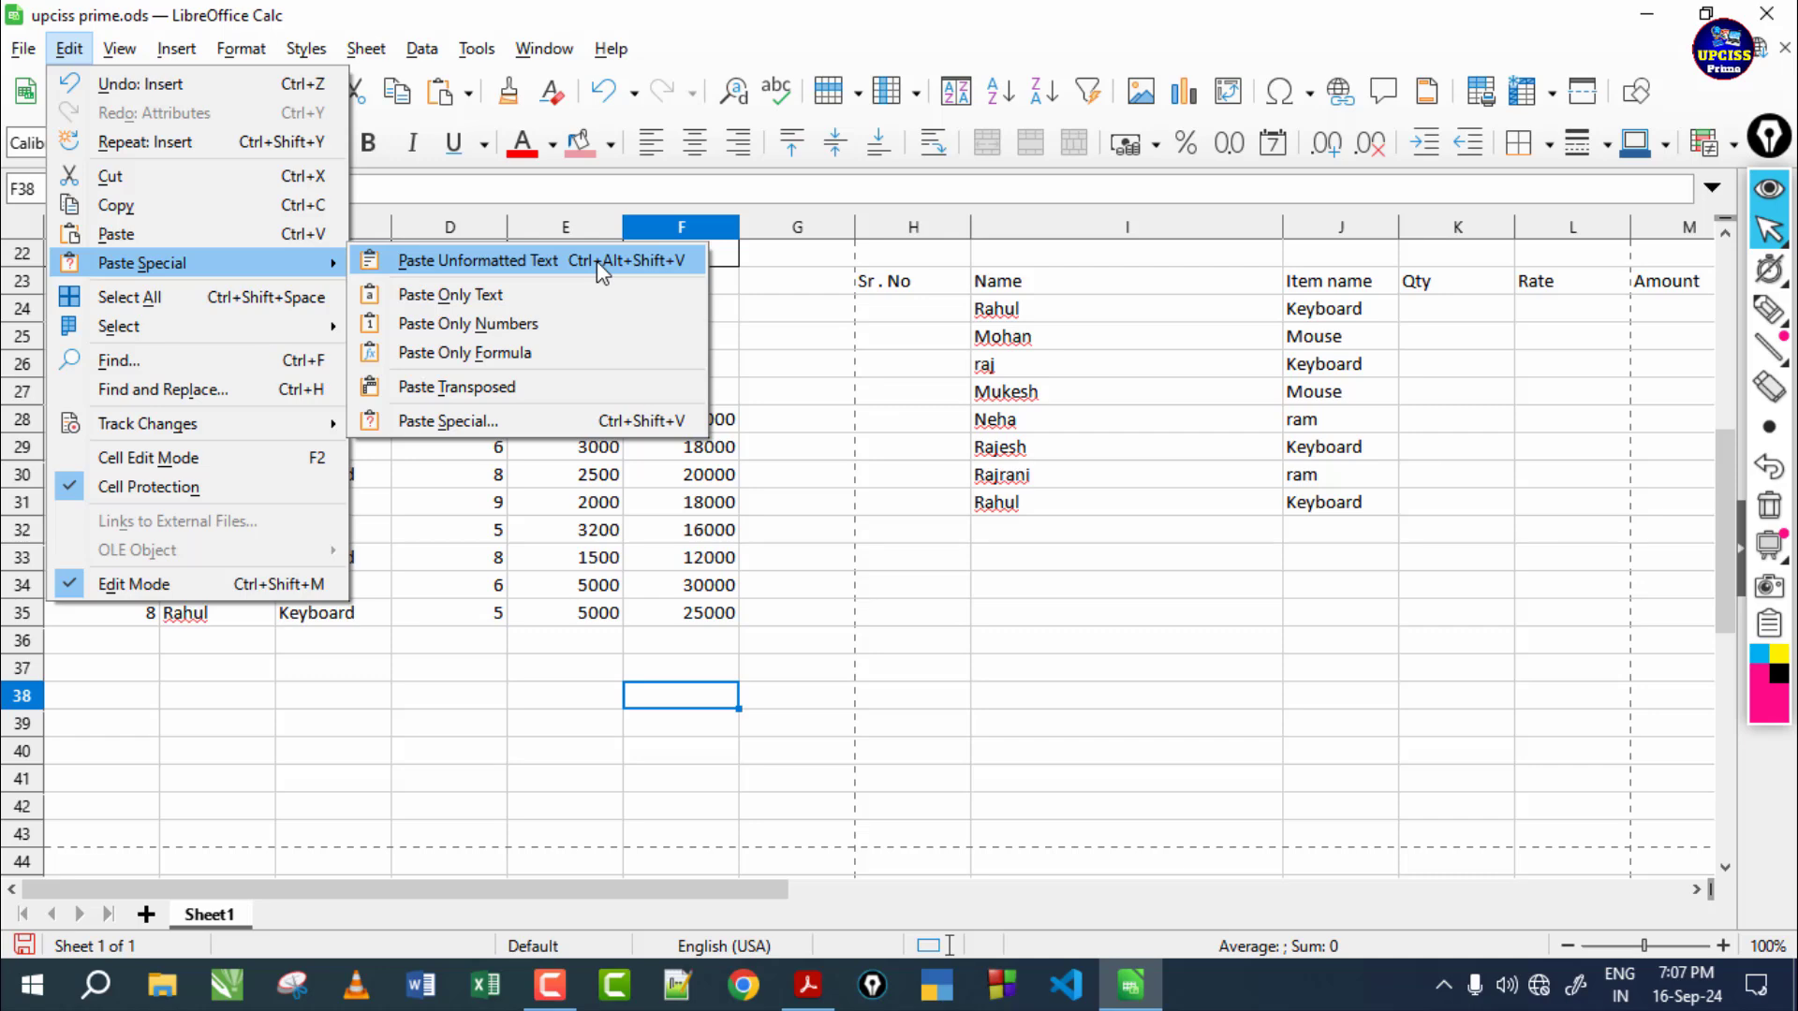
key(Escape)
key(Escape)
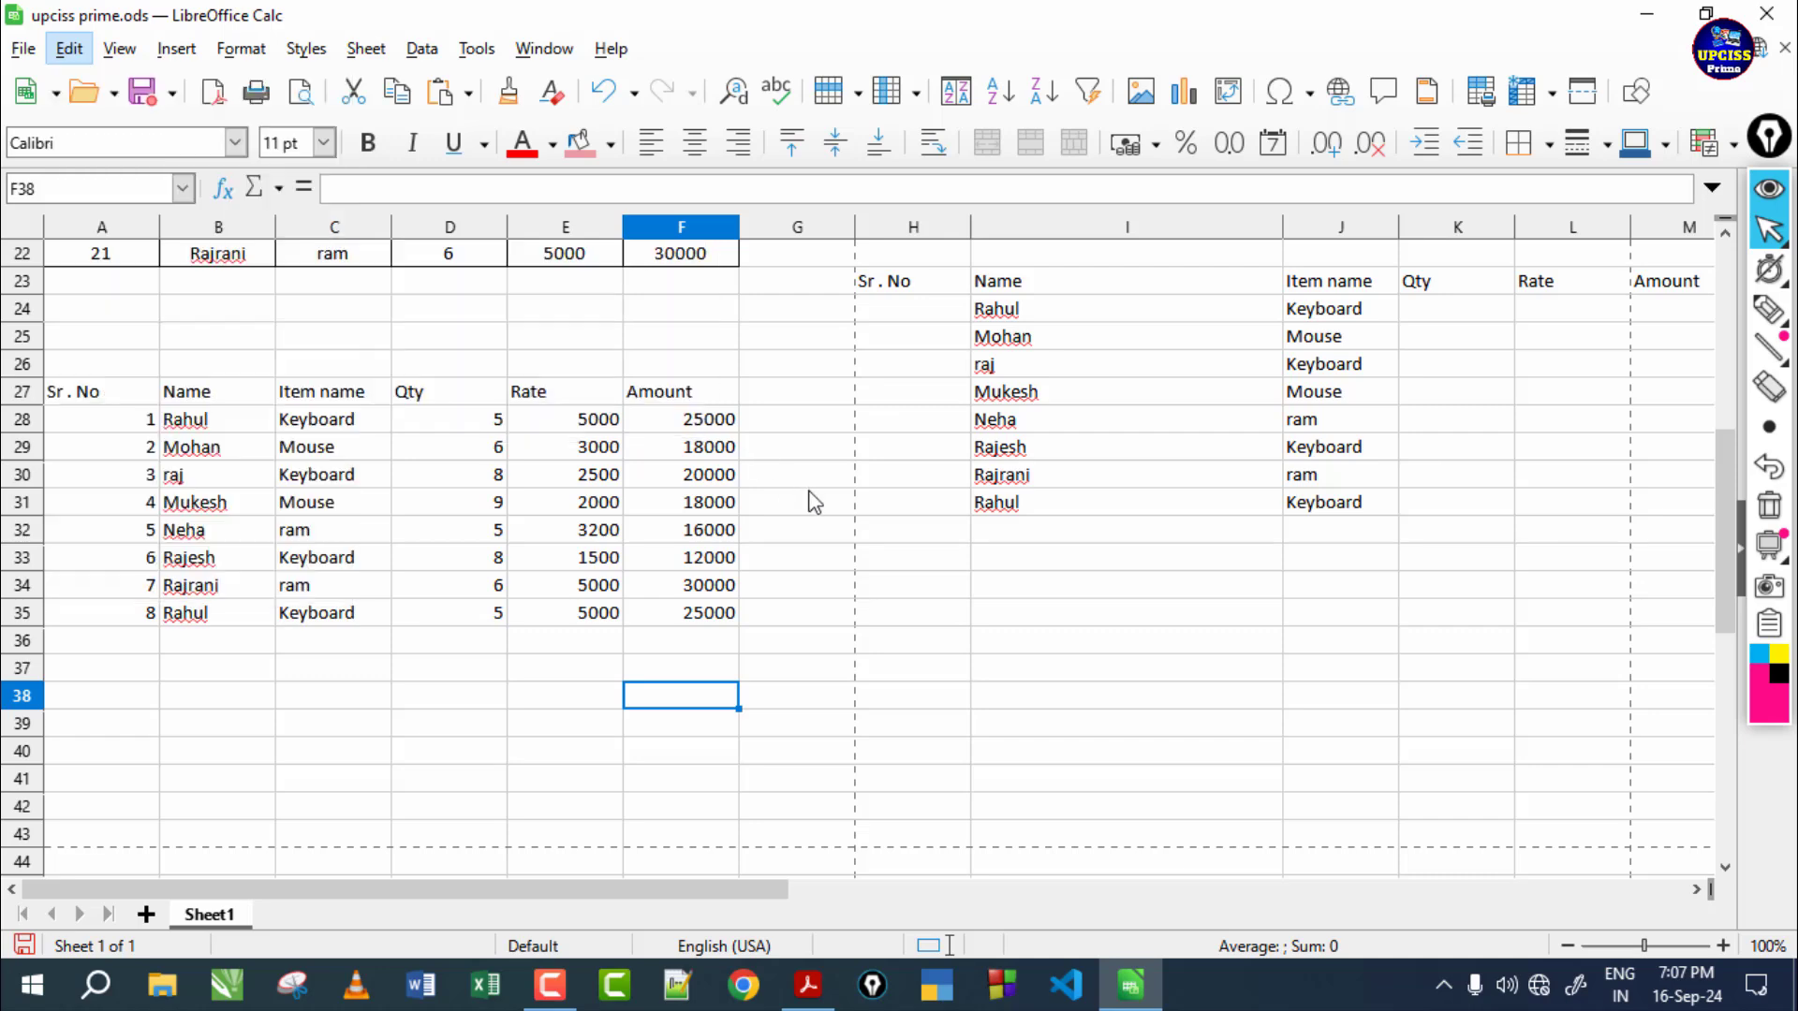
Step: Switch to the ccc notes PDF and find the Changing Cell Height and Width section
scroll(812, 494, up, 7)
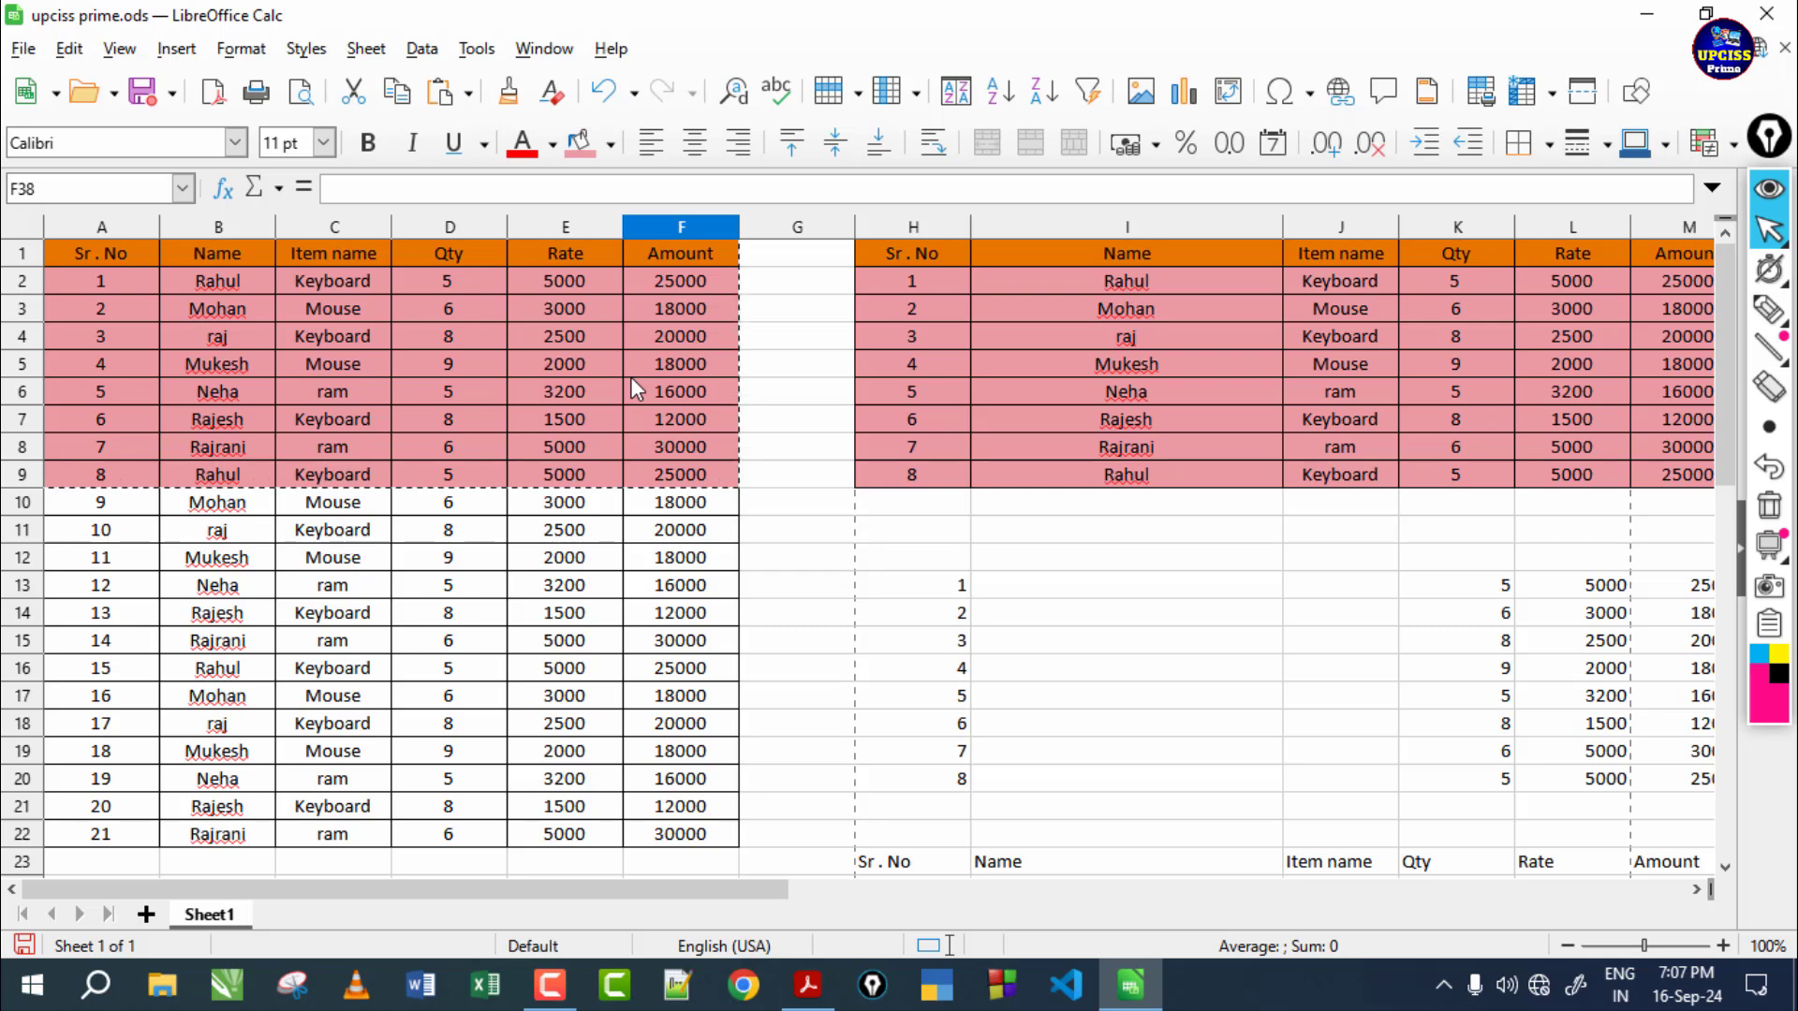
click(632, 380)
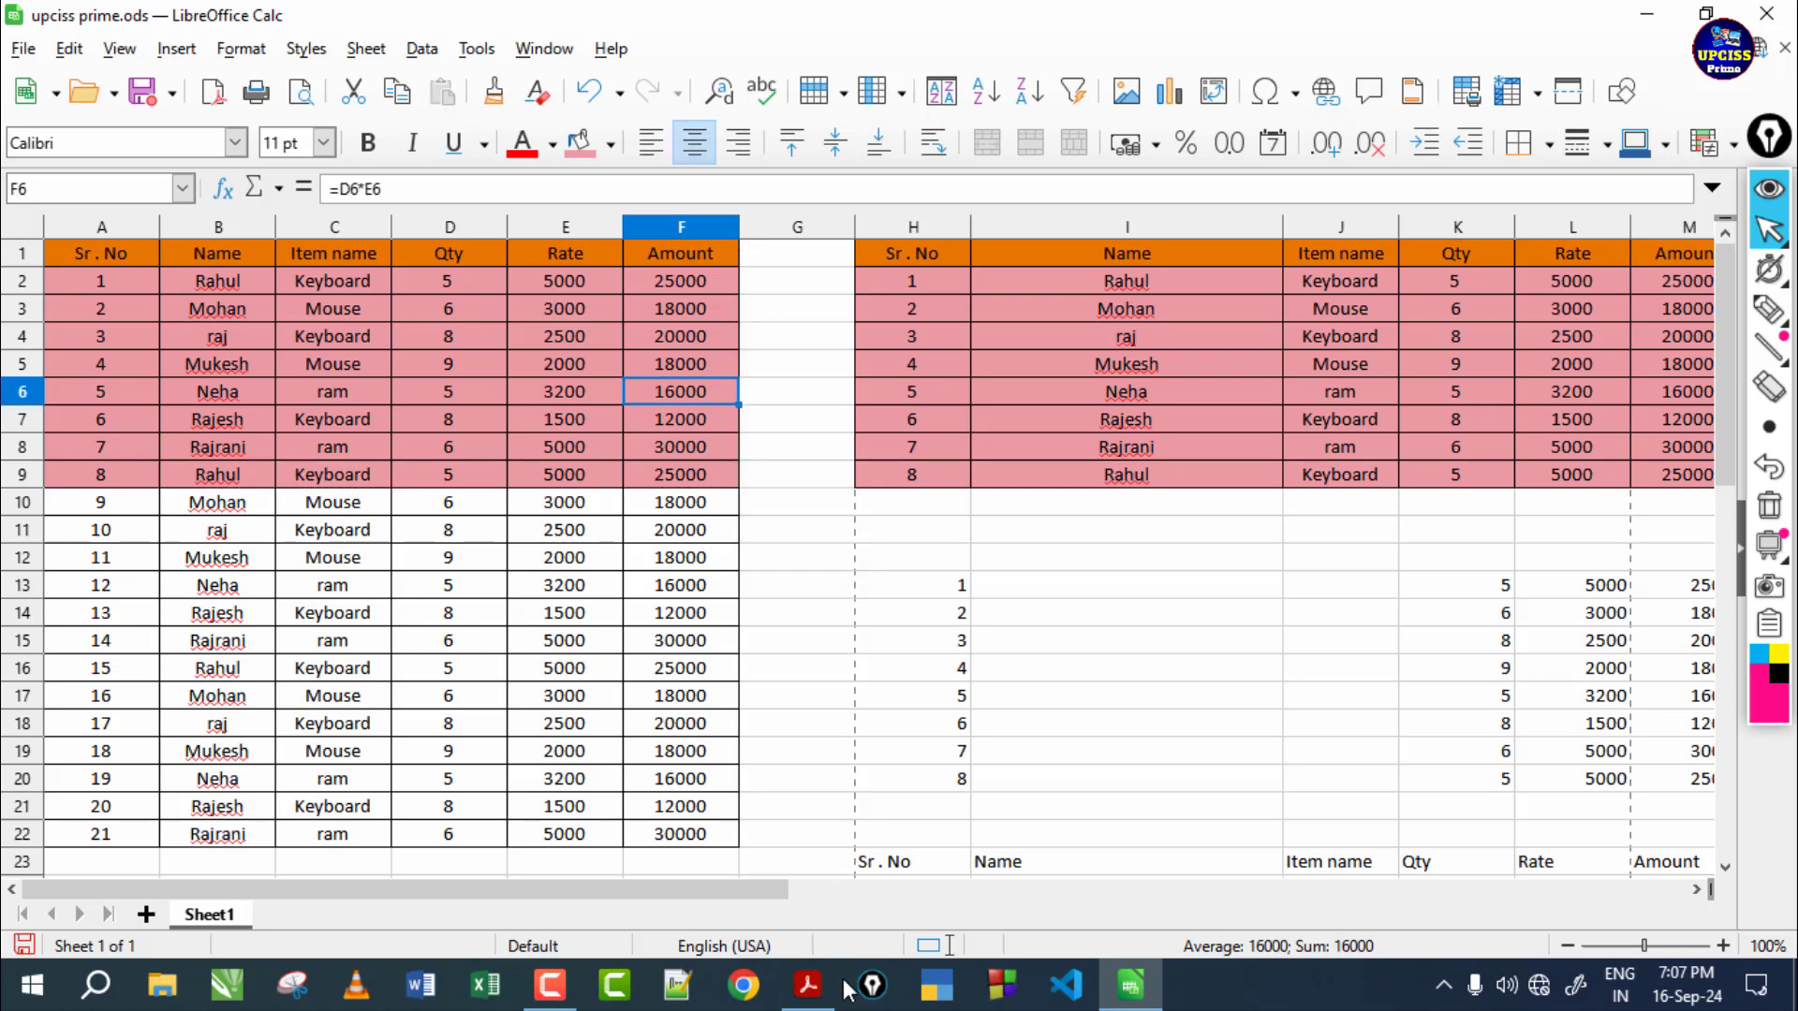
click(807, 984)
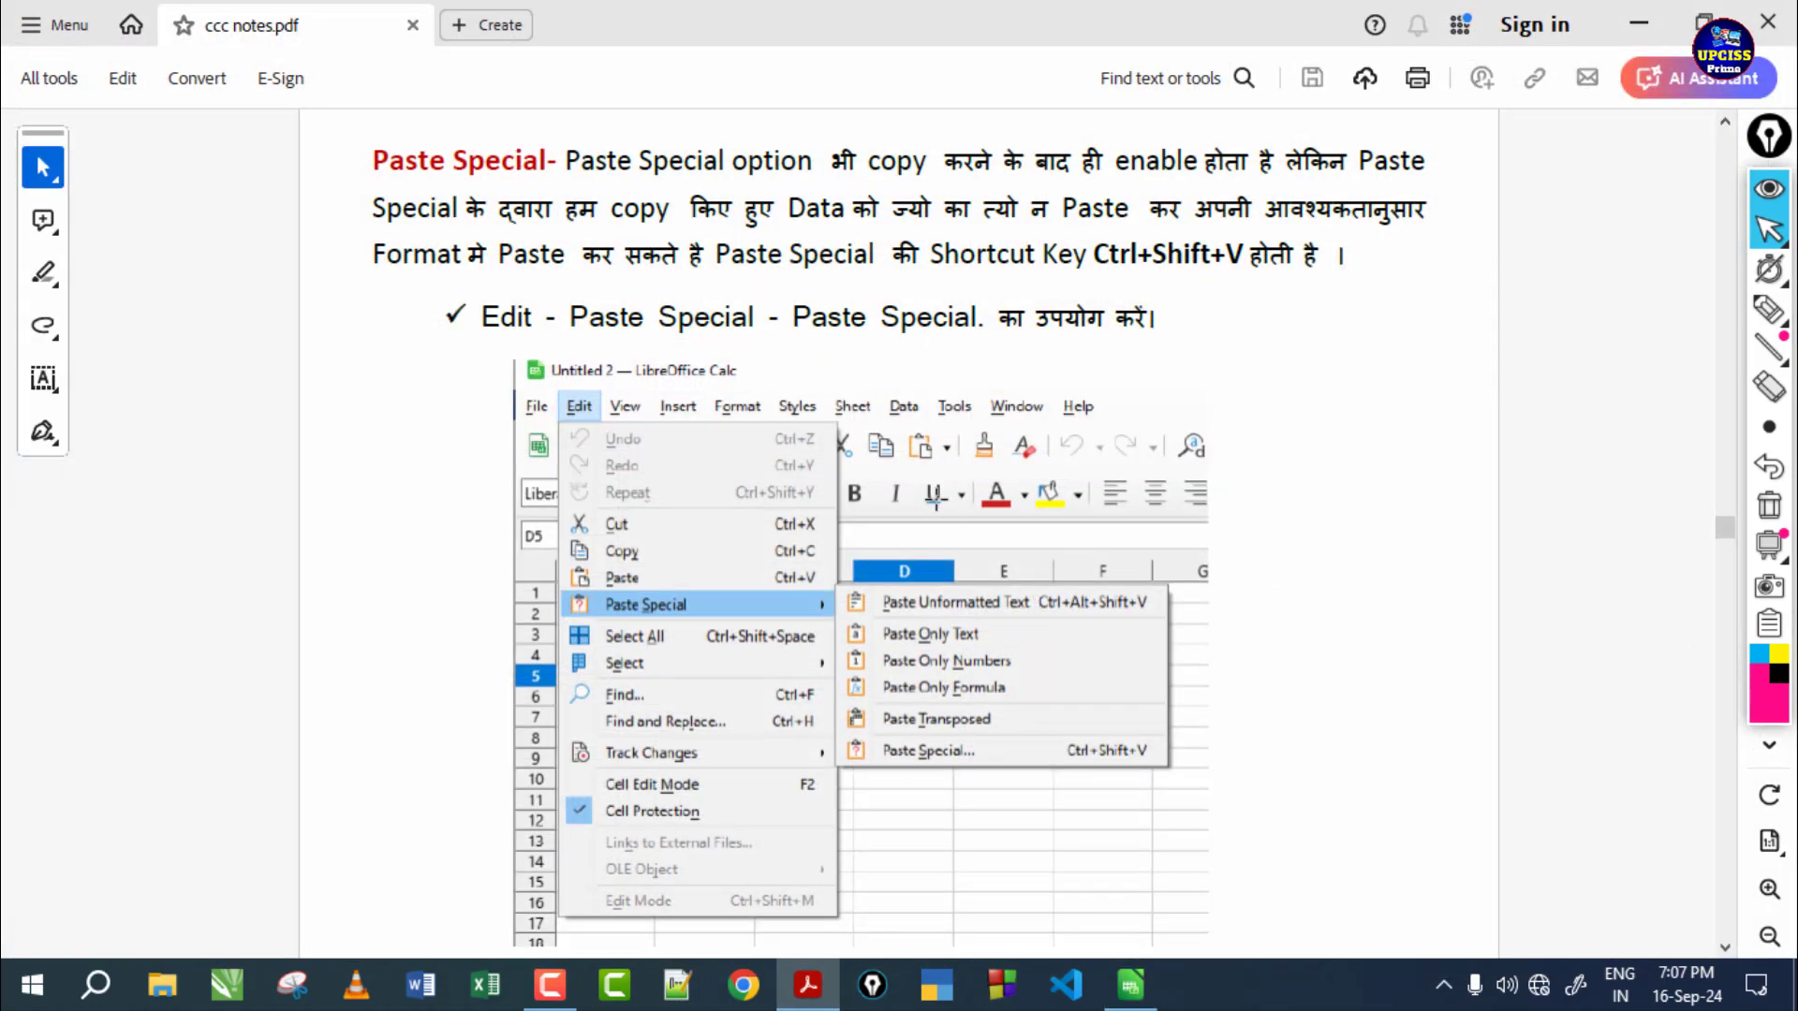
scroll(923, 464, down, 8)
scroll(923, 461, down, 2)
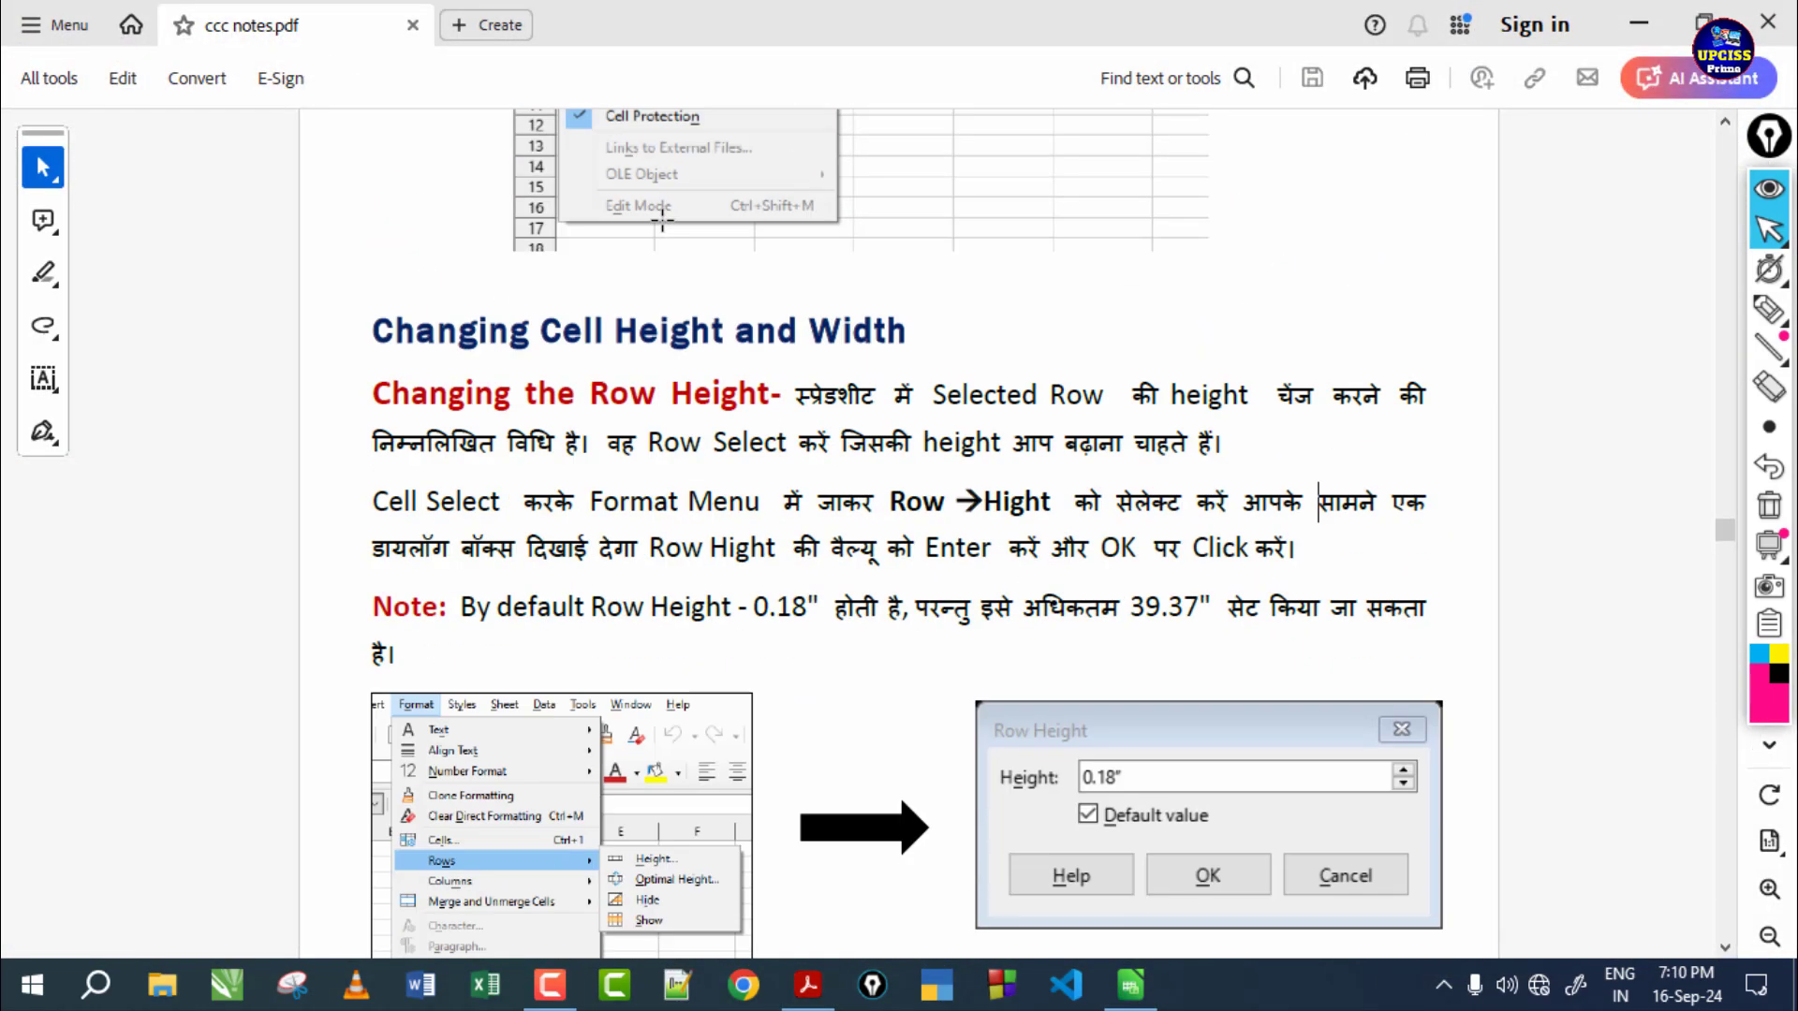
scroll(759, 220, down, 2)
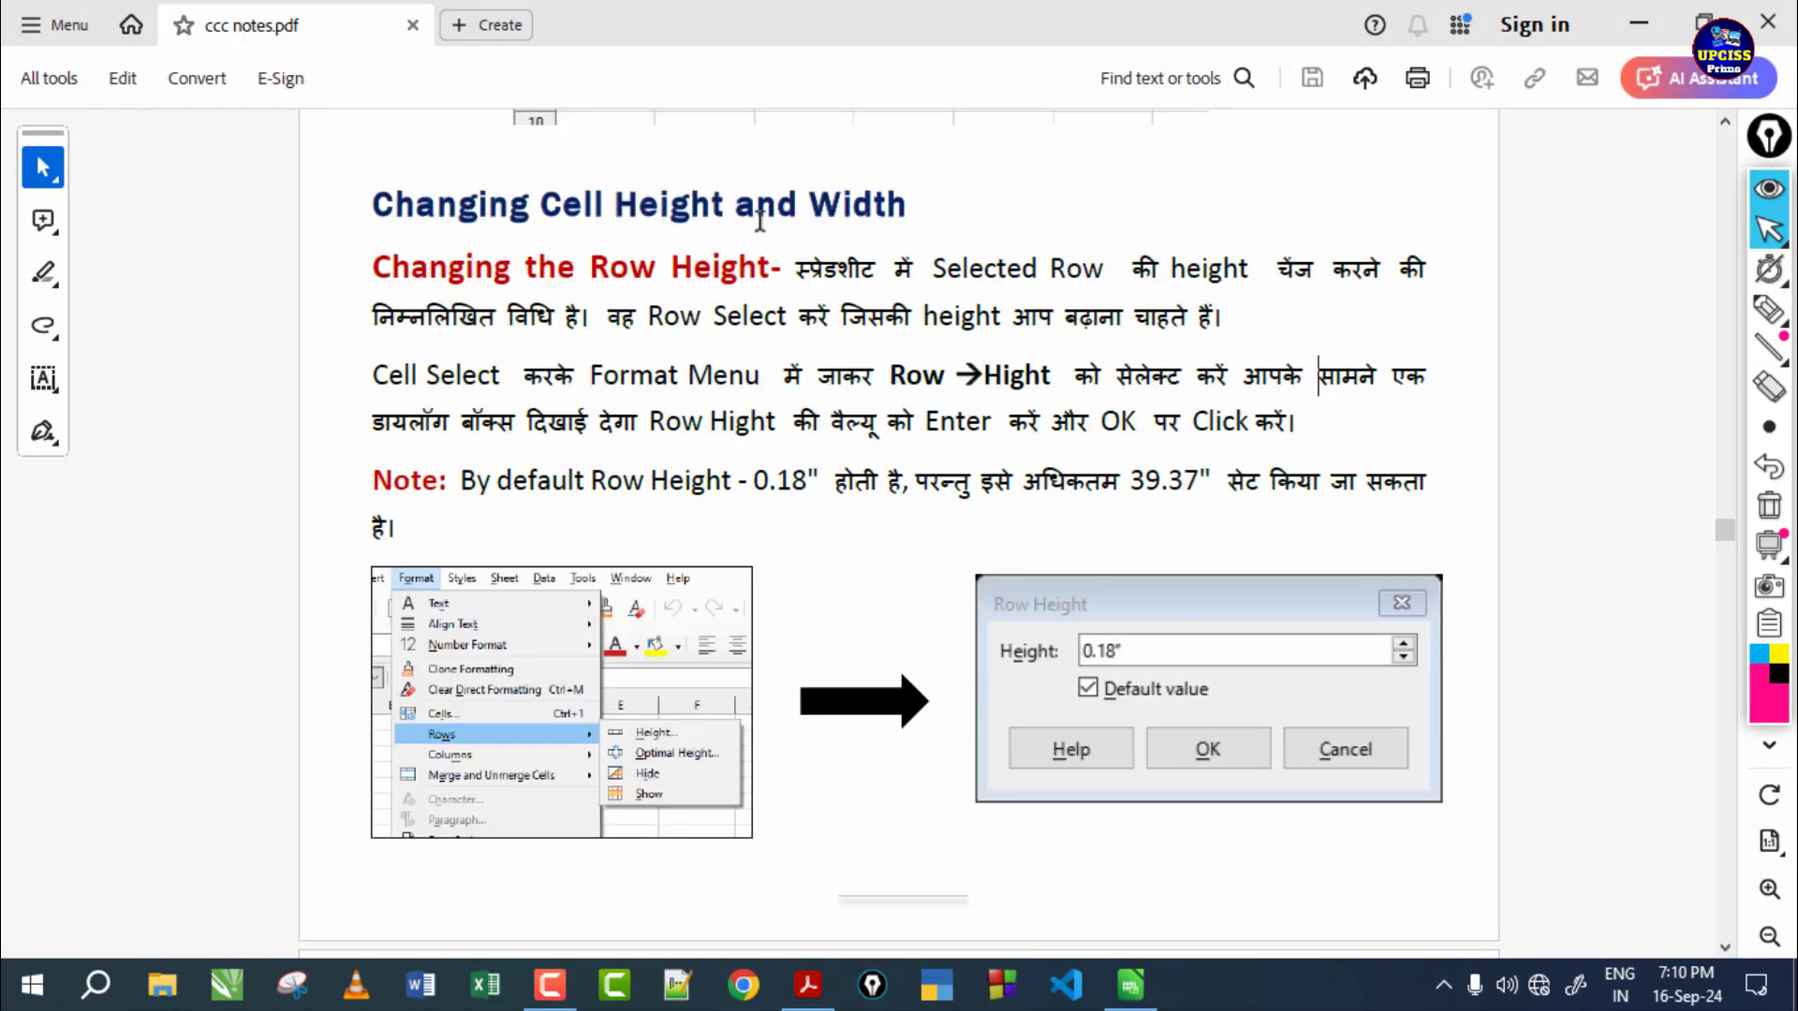
Step: Underline the Changing Cell Height and Width heading with the annotation pen, and erase the marks
click(1769, 309)
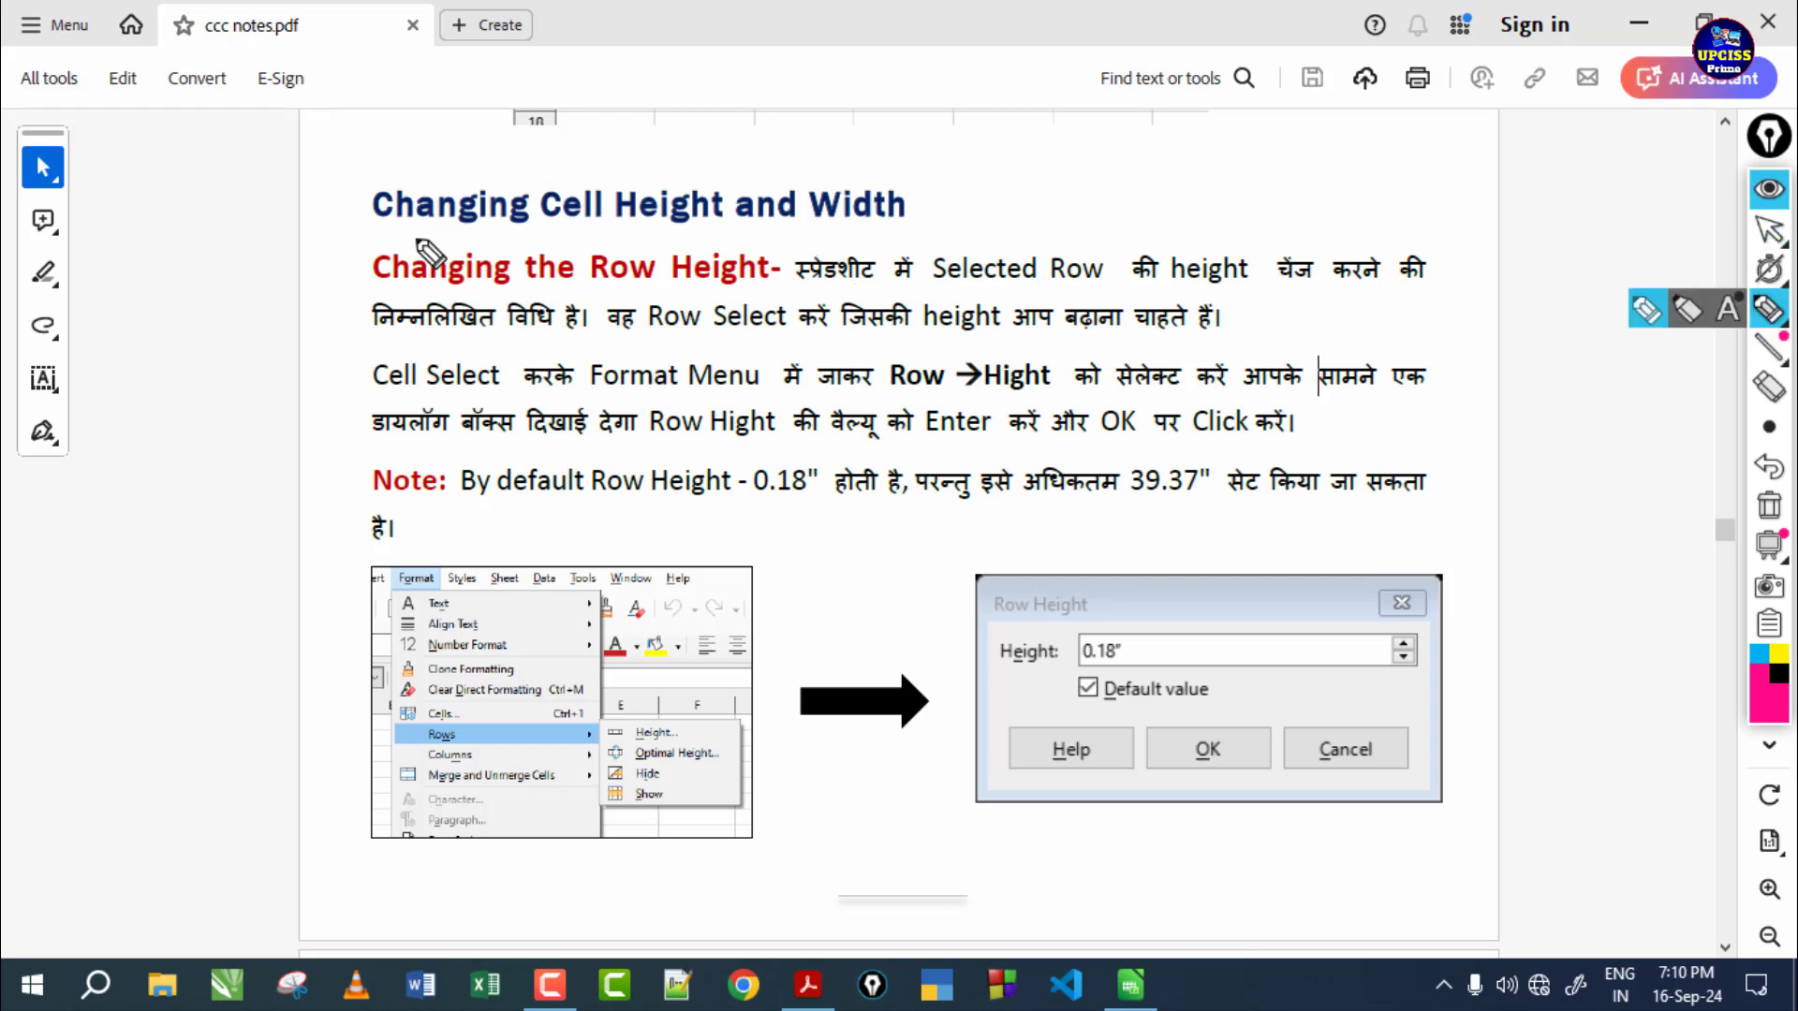
drag(329, 235, 424, 235)
click(584, 234)
drag(667, 235, 904, 234)
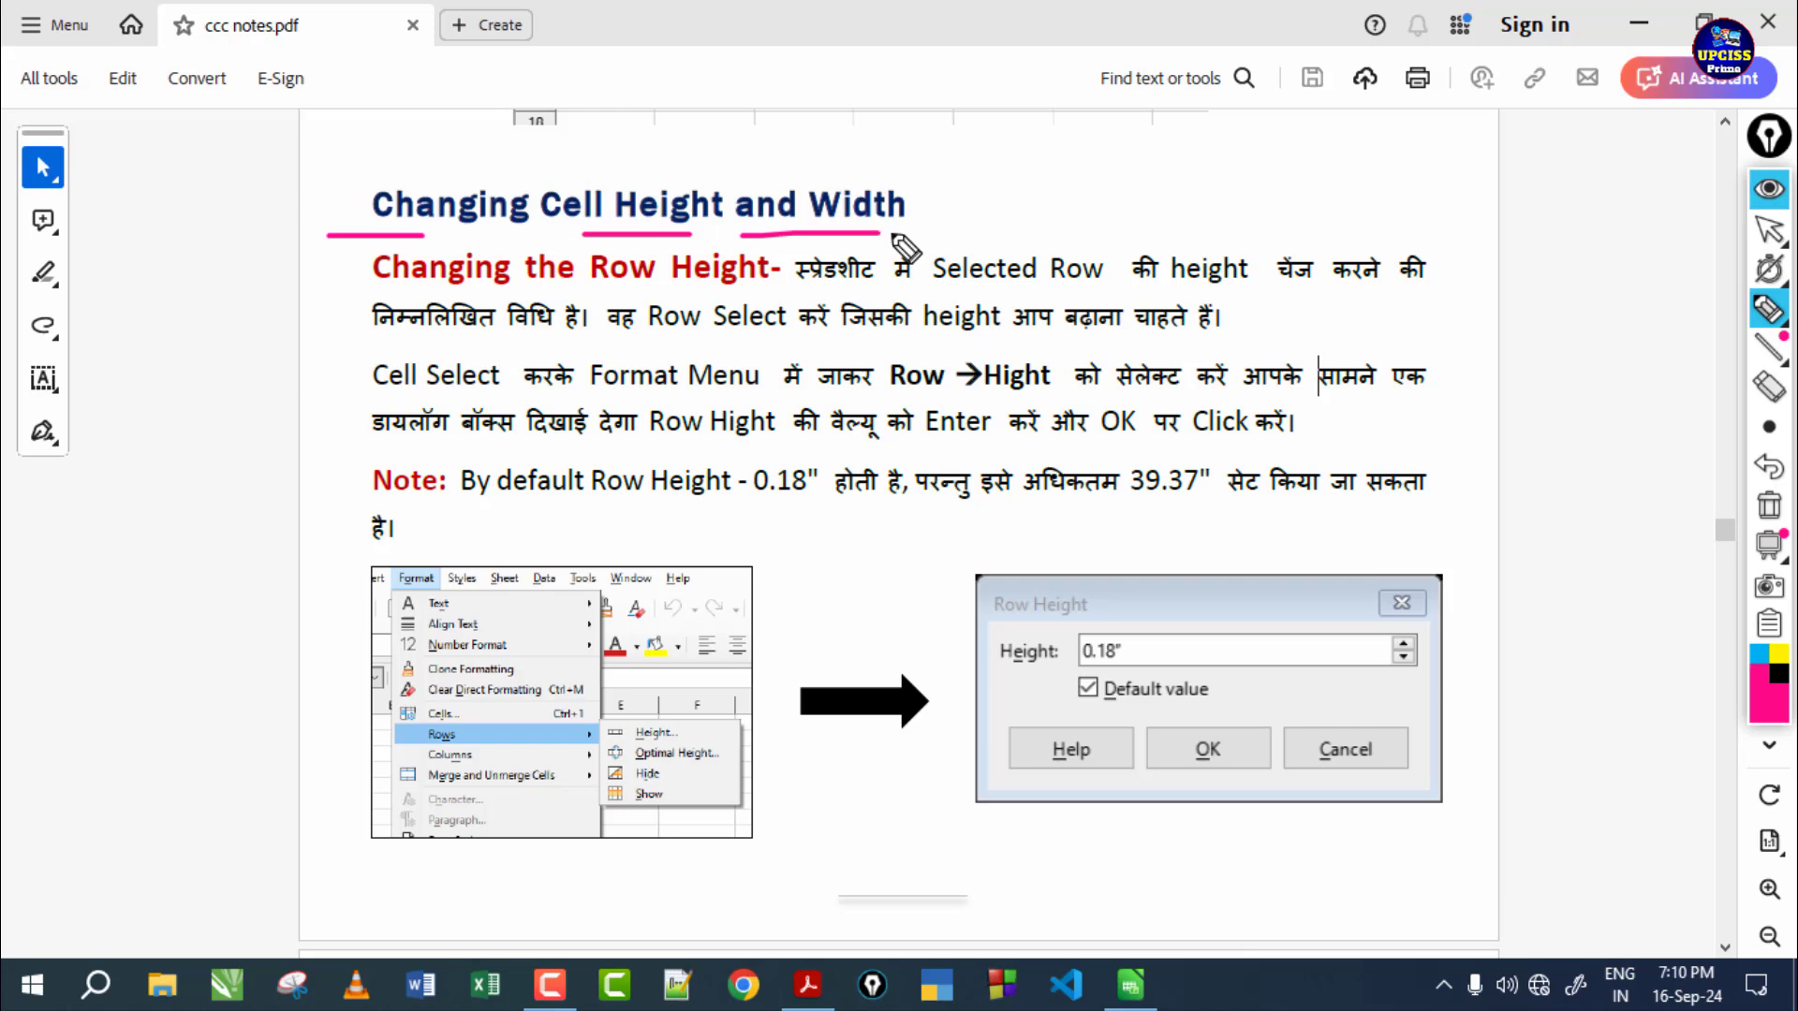
click(1769, 506)
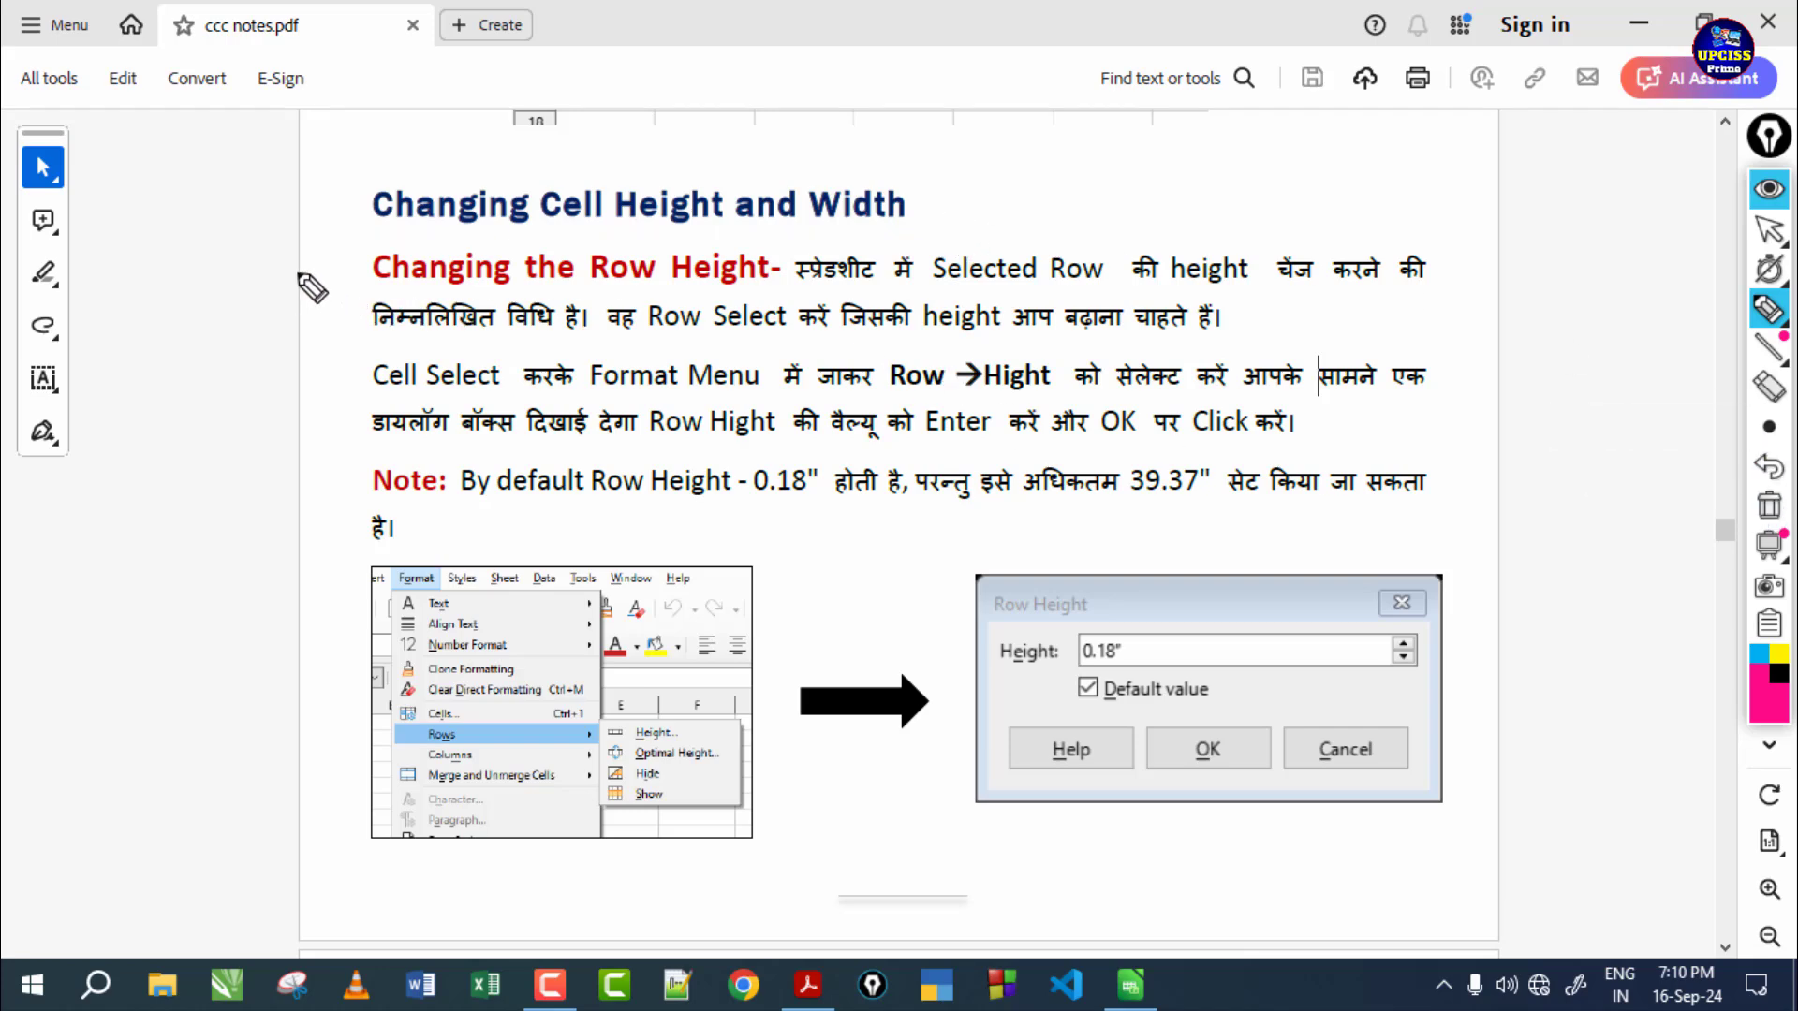
Step: Mark the Changing the Row Height heading and underline Format and Row → Hight in the instructions, then erase the marks and leave pen mode
drag(295, 271, 319, 272)
drag(583, 390, 684, 390)
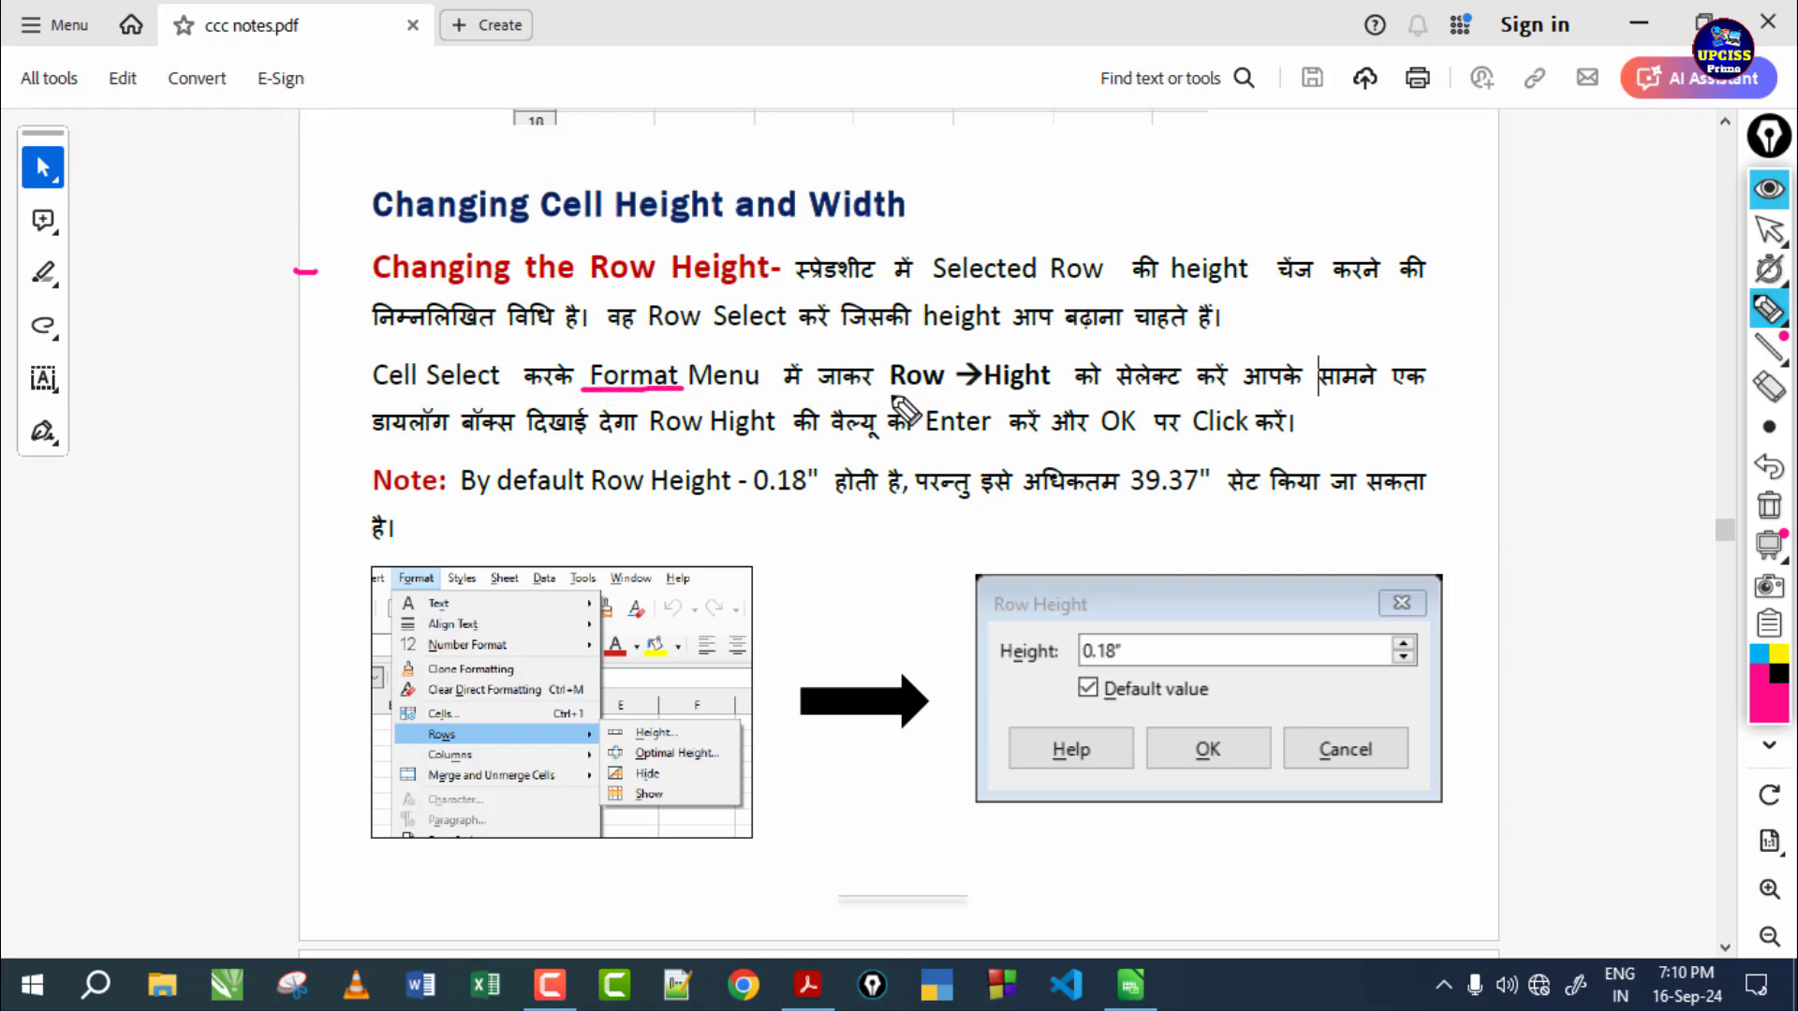
drag(891, 393, 1115, 393)
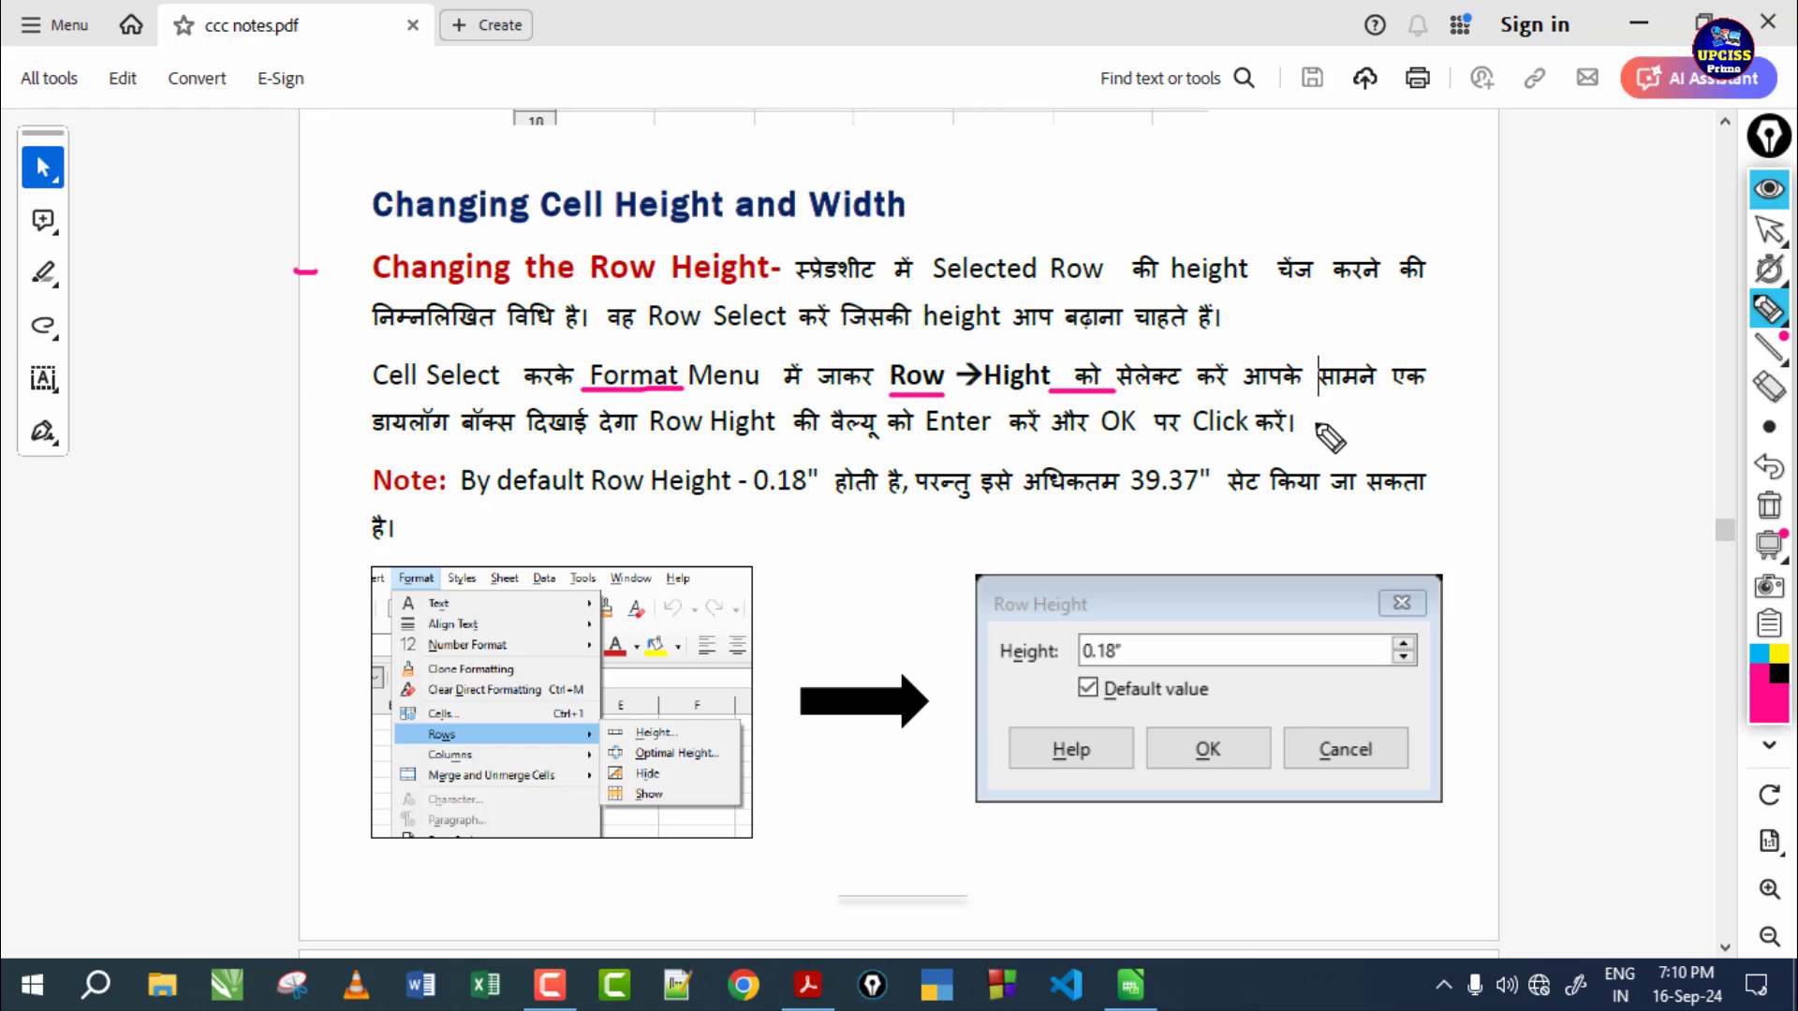
click(1769, 506)
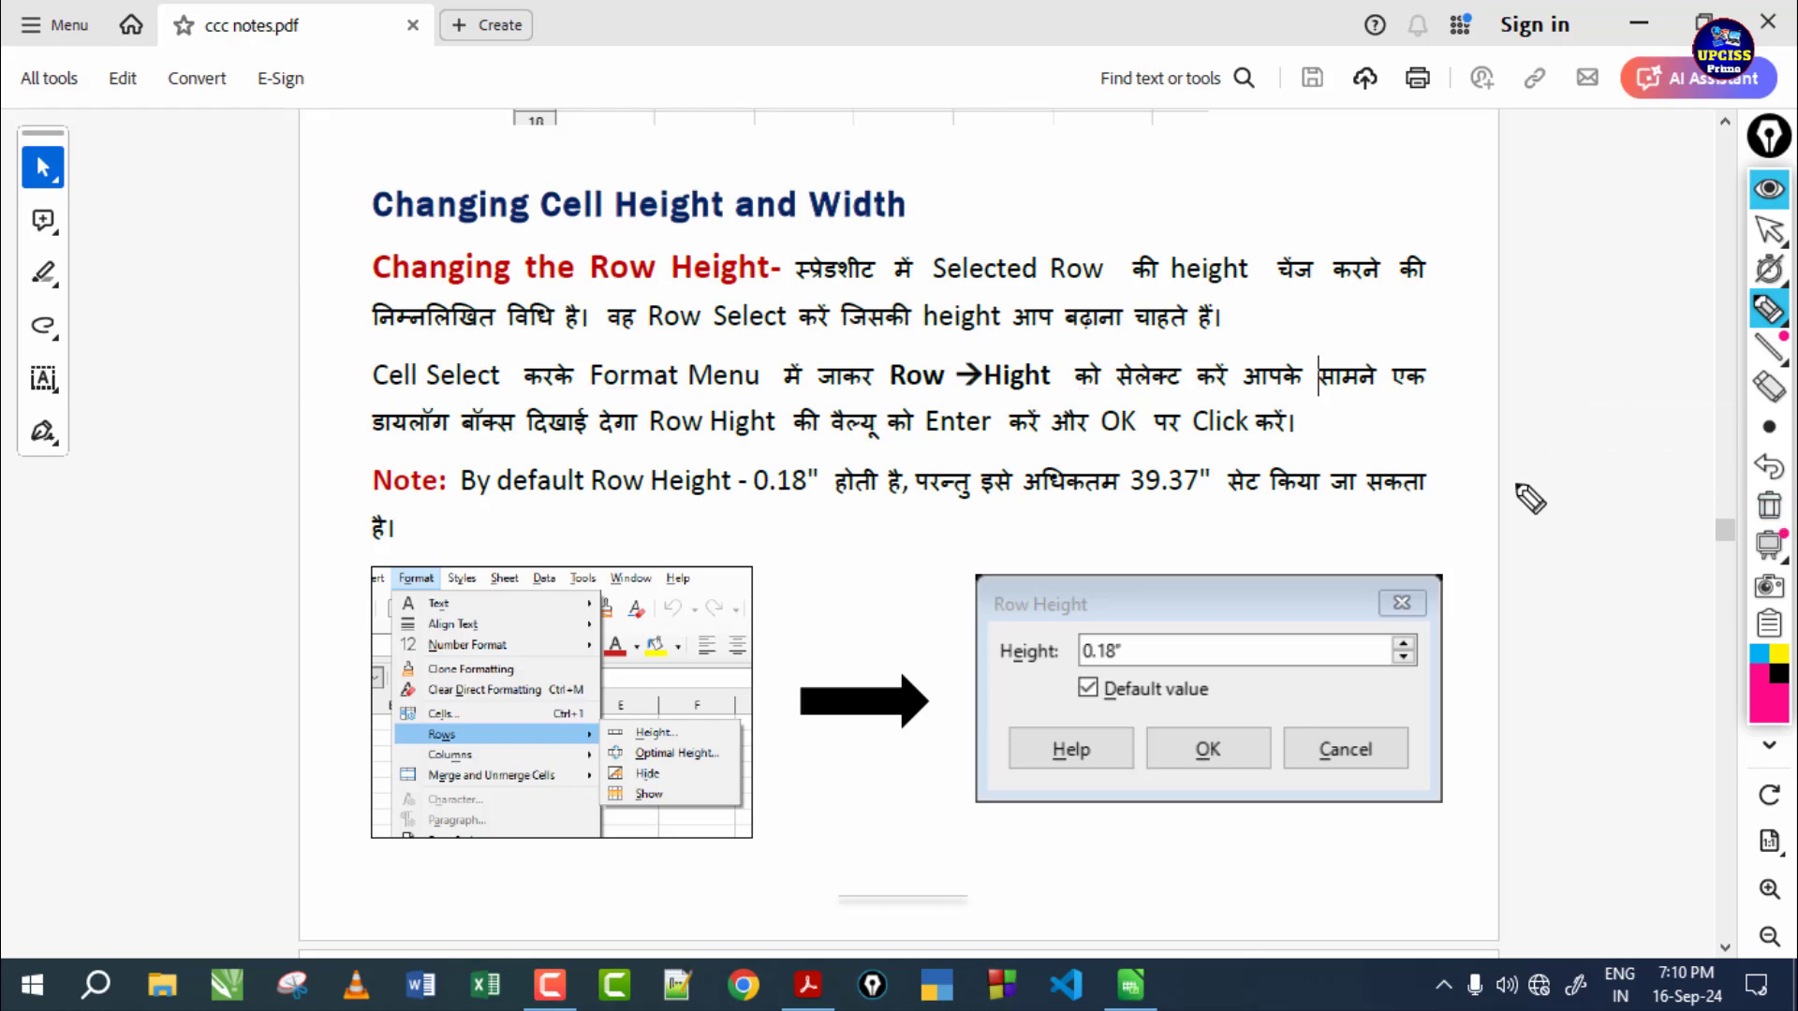
click(1764, 229)
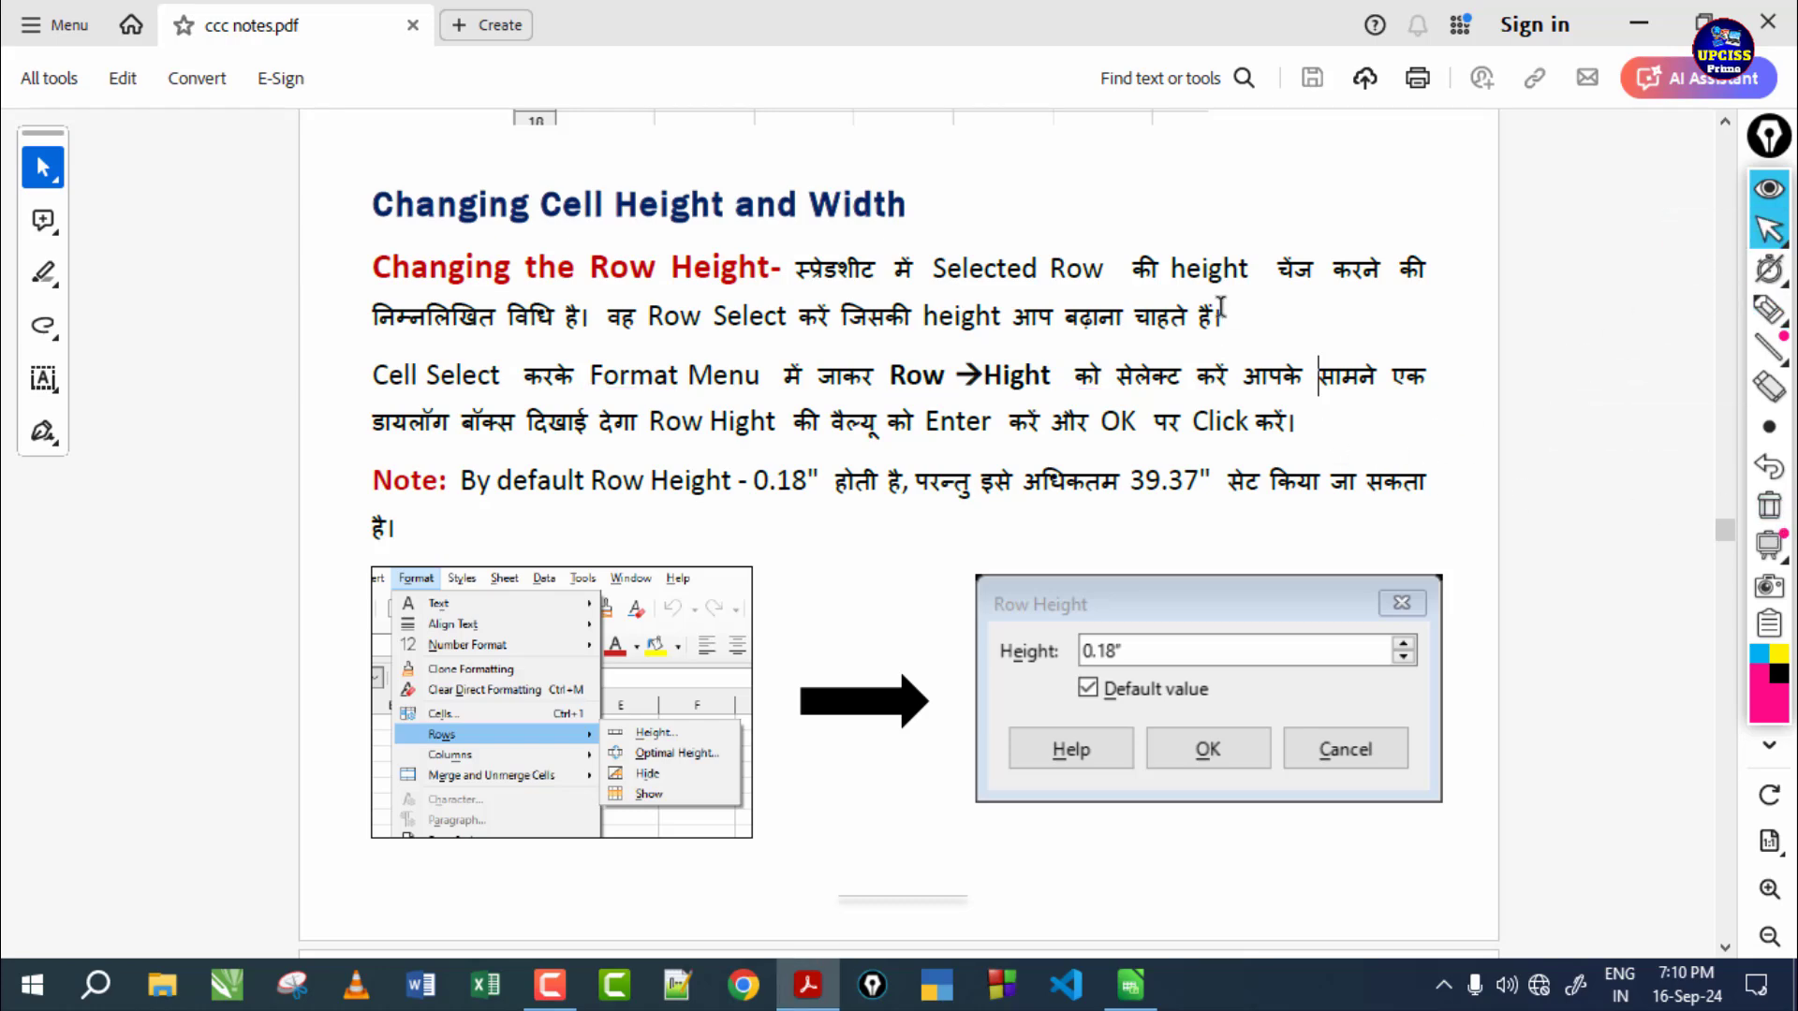
Step: Return to the LibreOffice Calc sheet and clear both the contents and the direct formatting of G1:V24
click(1639, 22)
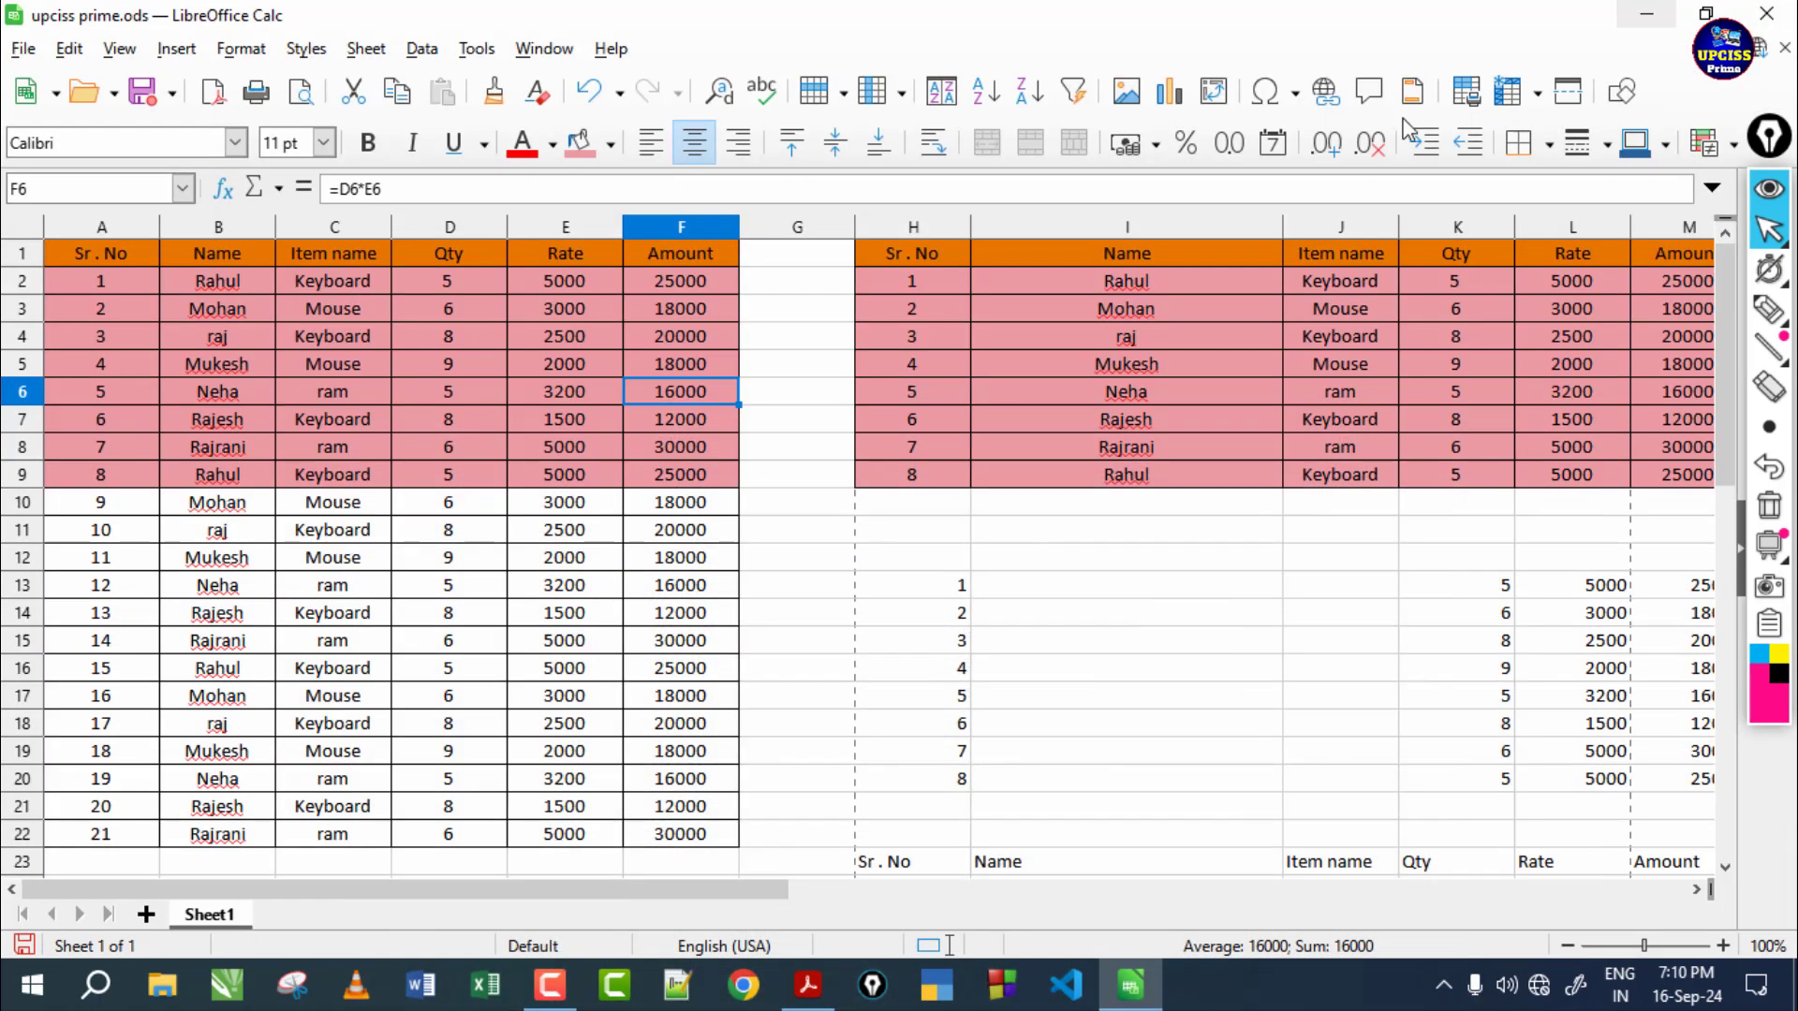
drag(819, 260, 1496, 884)
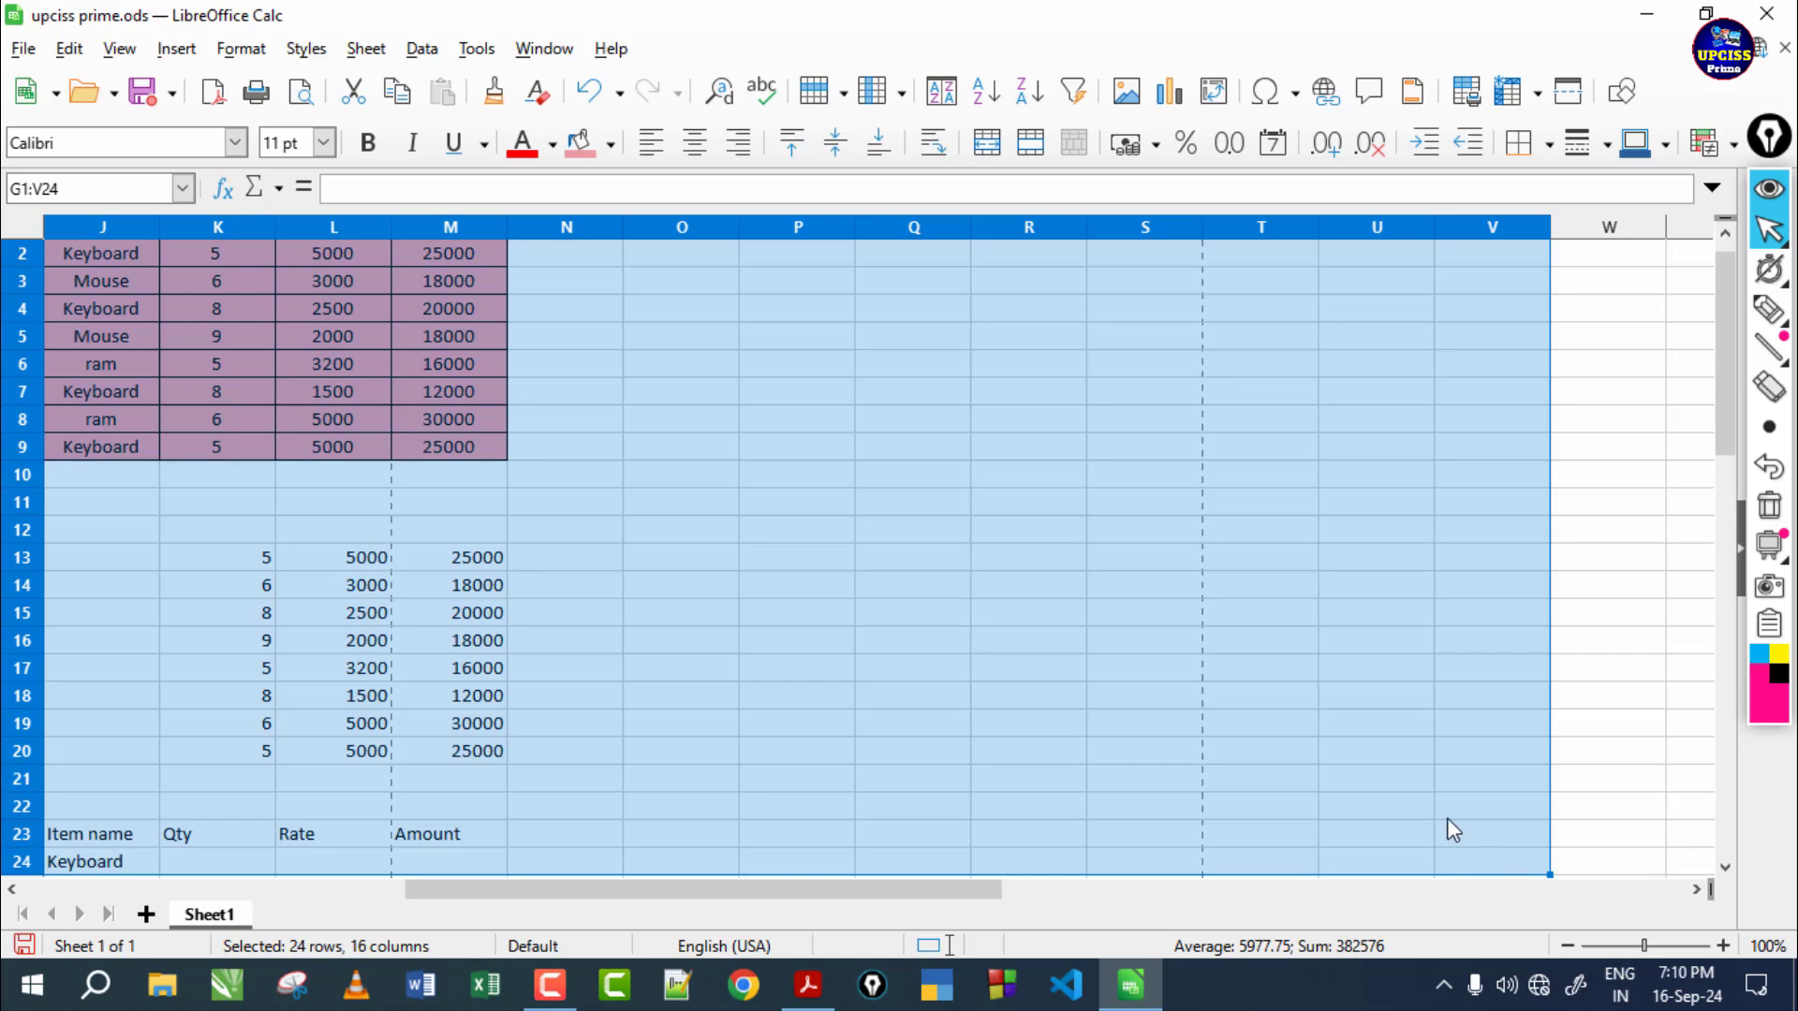
key(Delete)
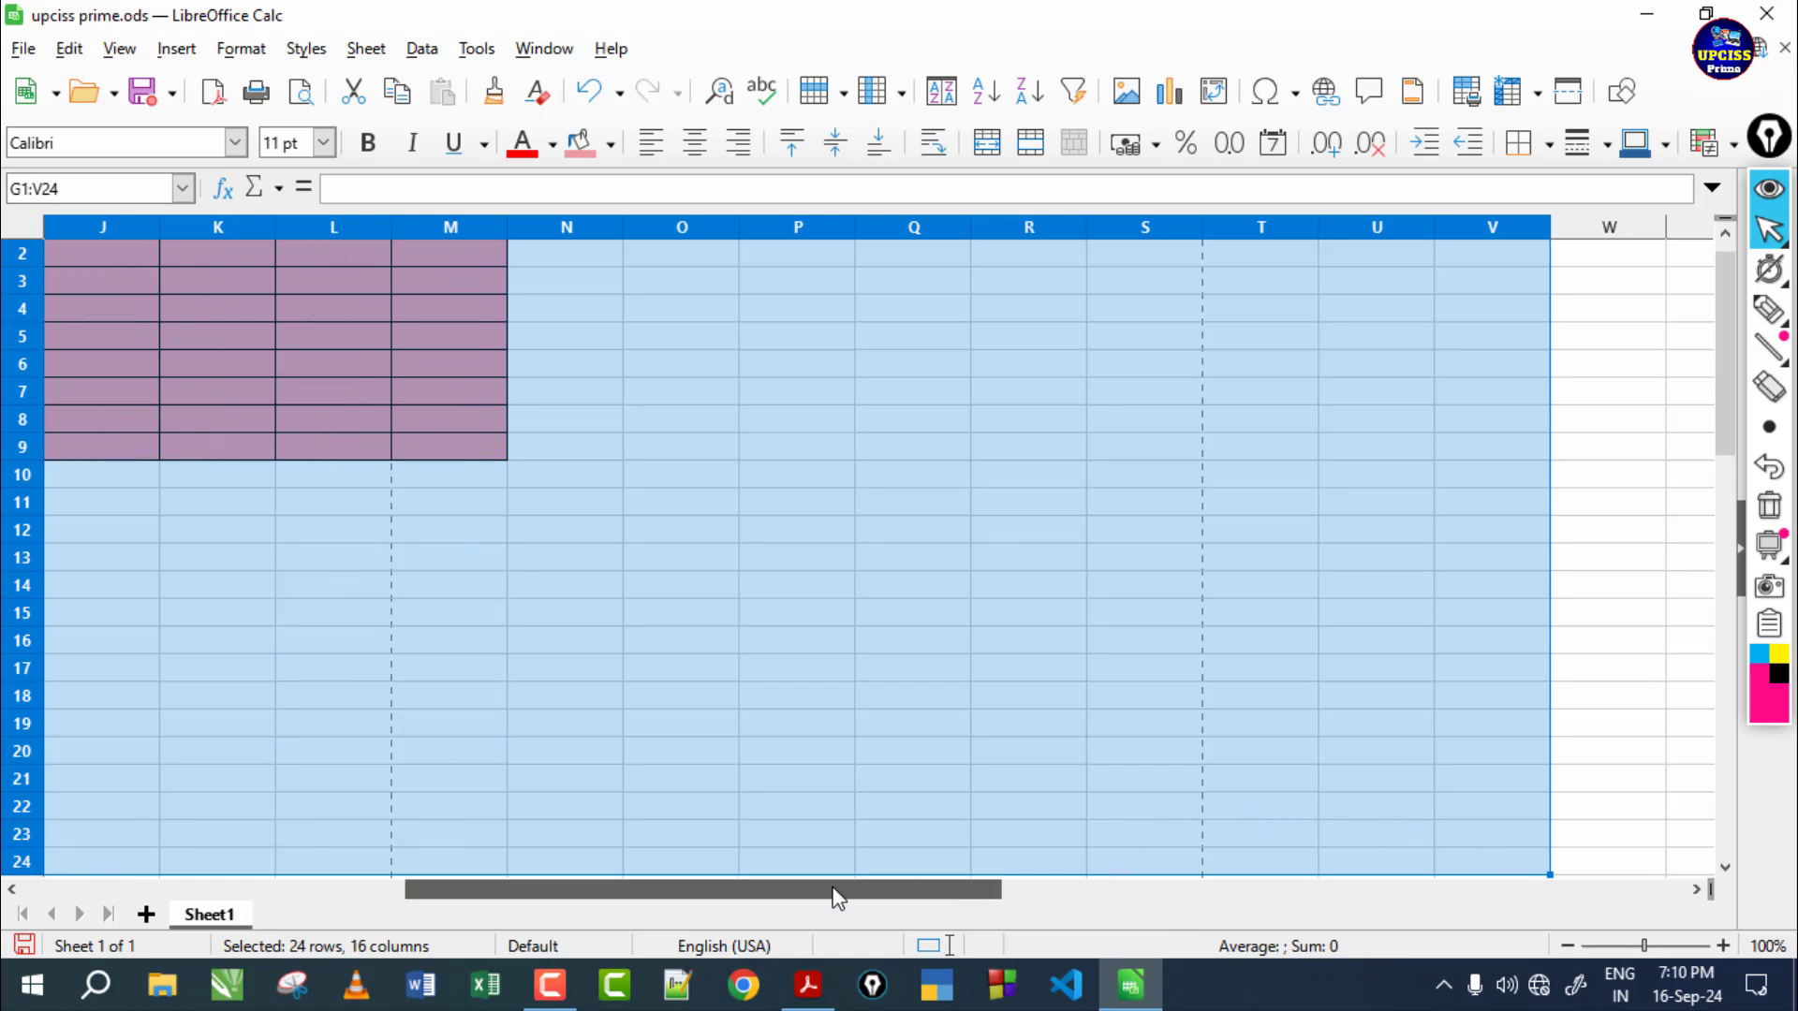
drag(835, 890, 454, 890)
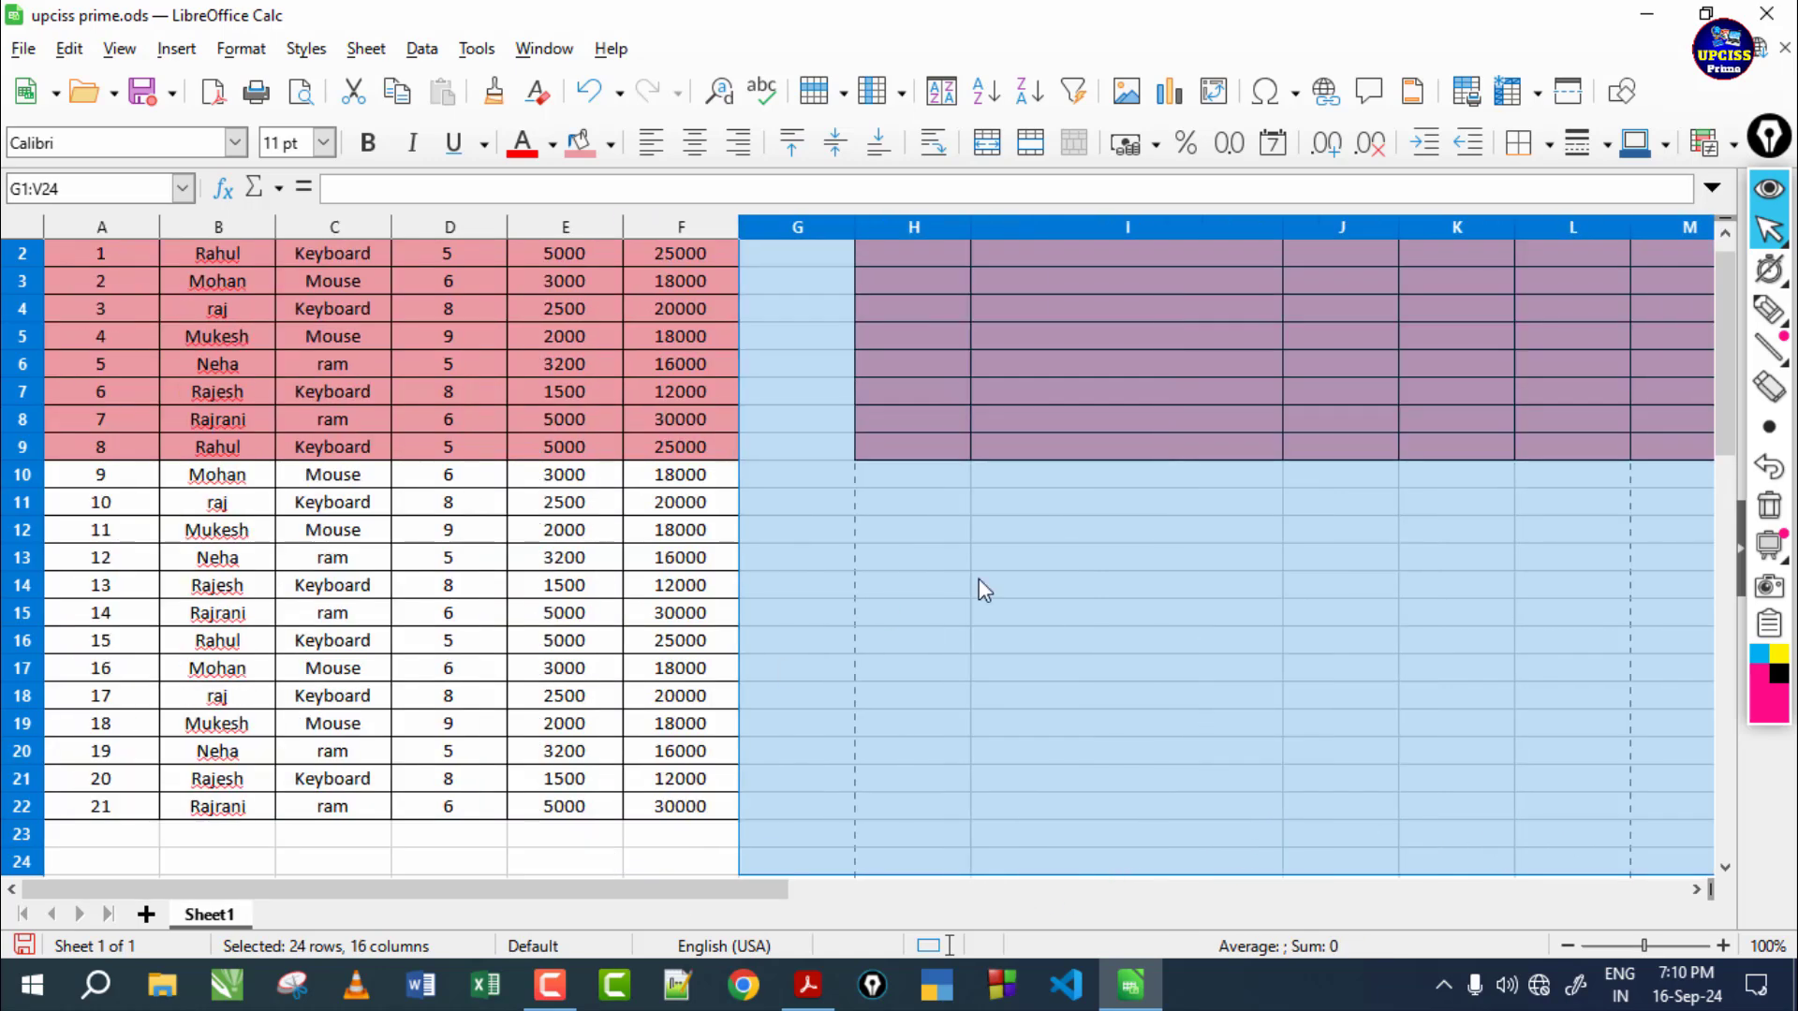
click(537, 91)
click(913, 446)
Step: Delete the remaining pasted data in A26:L47 and clear the direct formatting of that range
scroll(506, 607, down, 3)
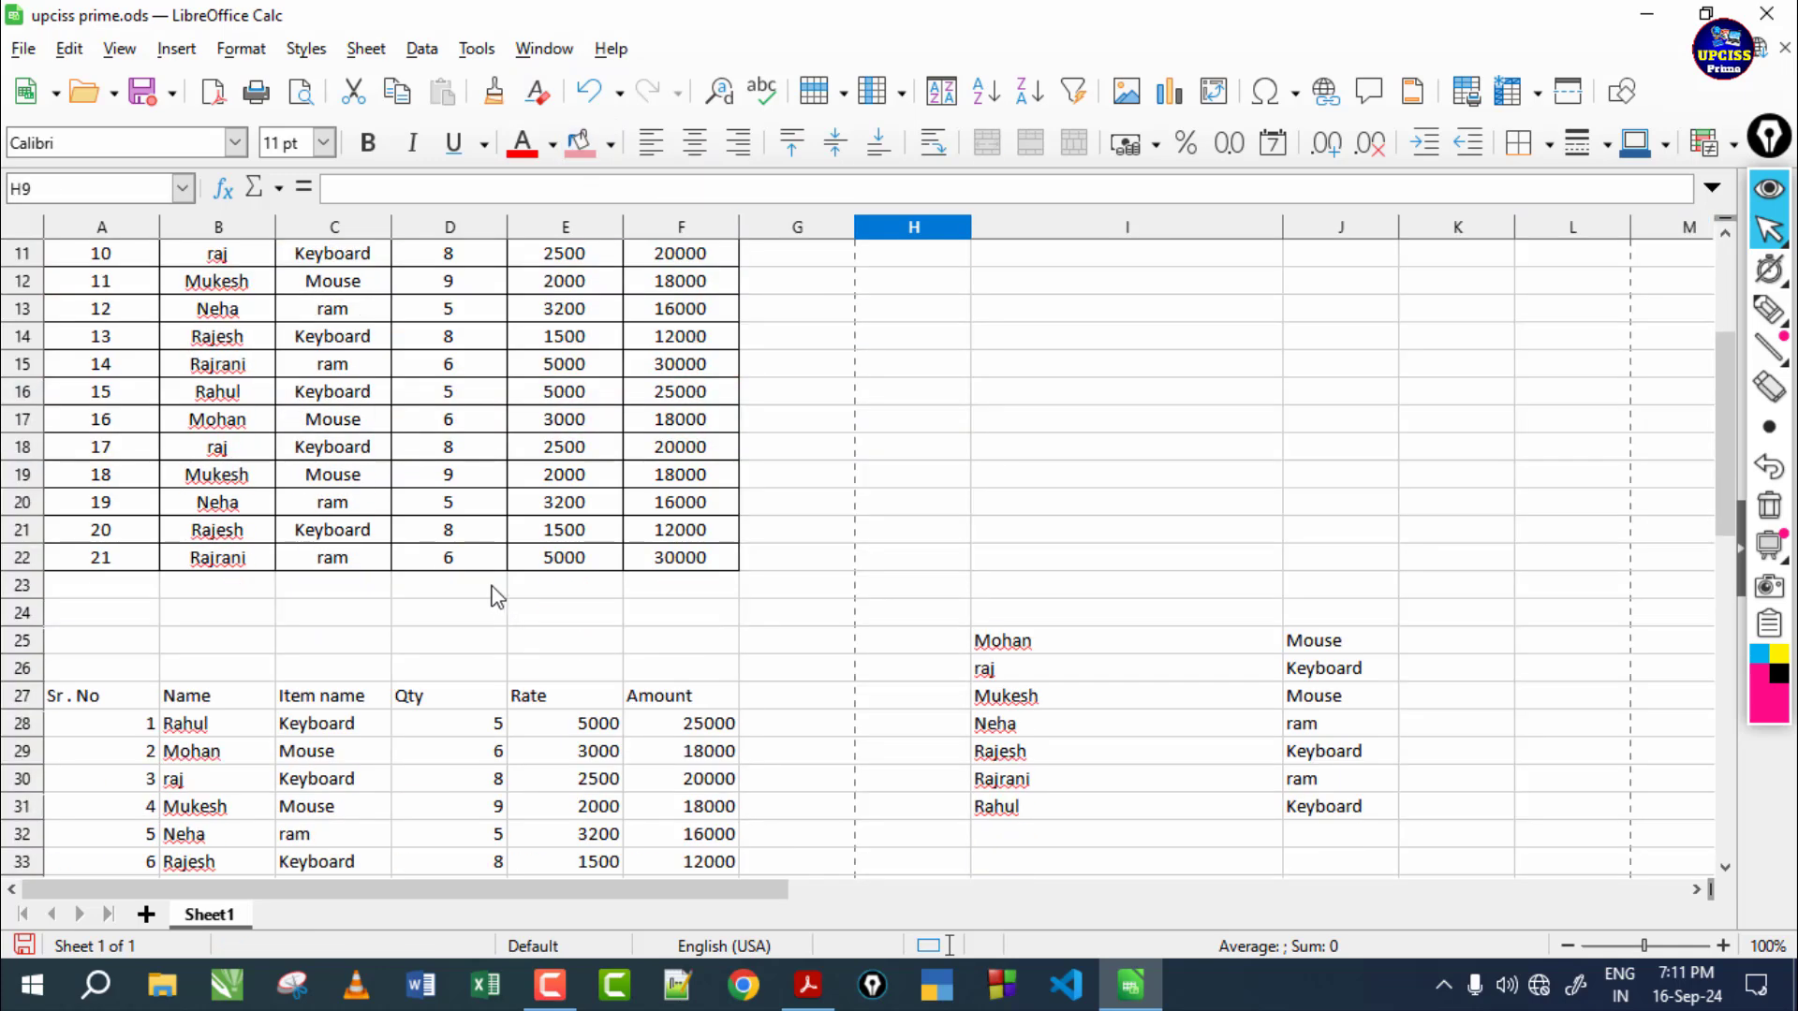
scroll(496, 597, down, 5)
drag(75, 253, 1531, 843)
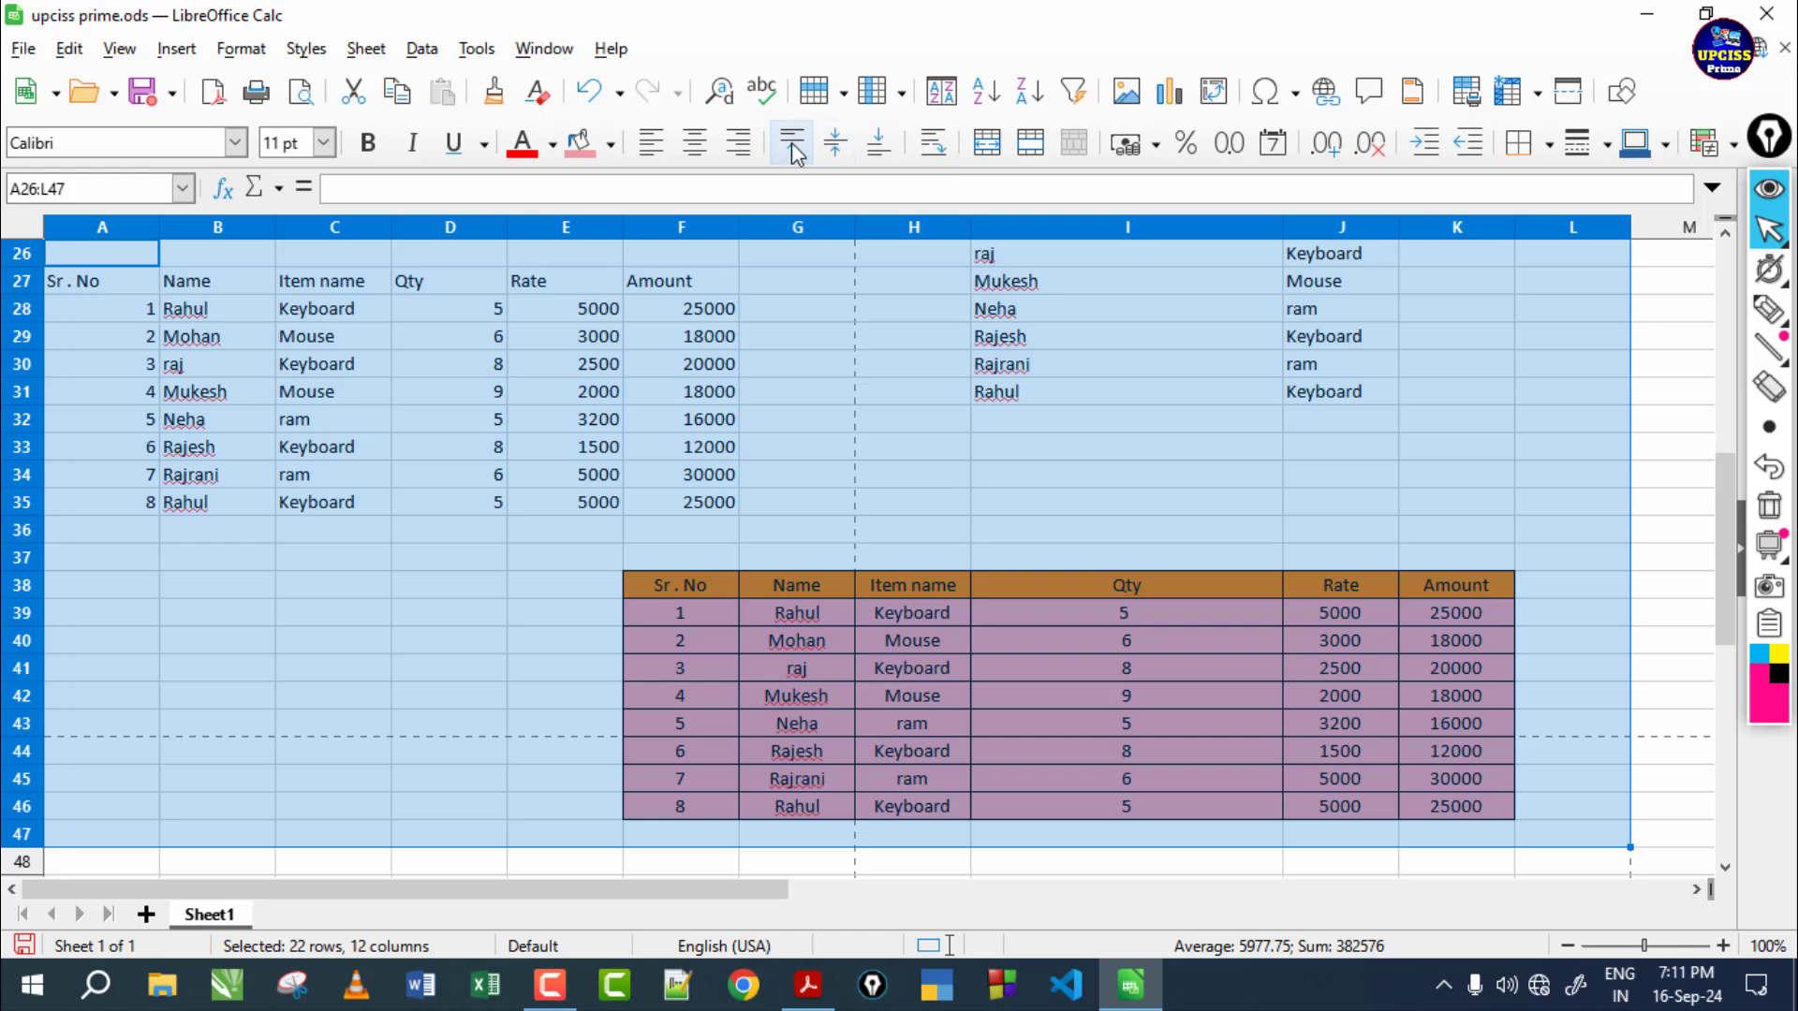
key(Delete)
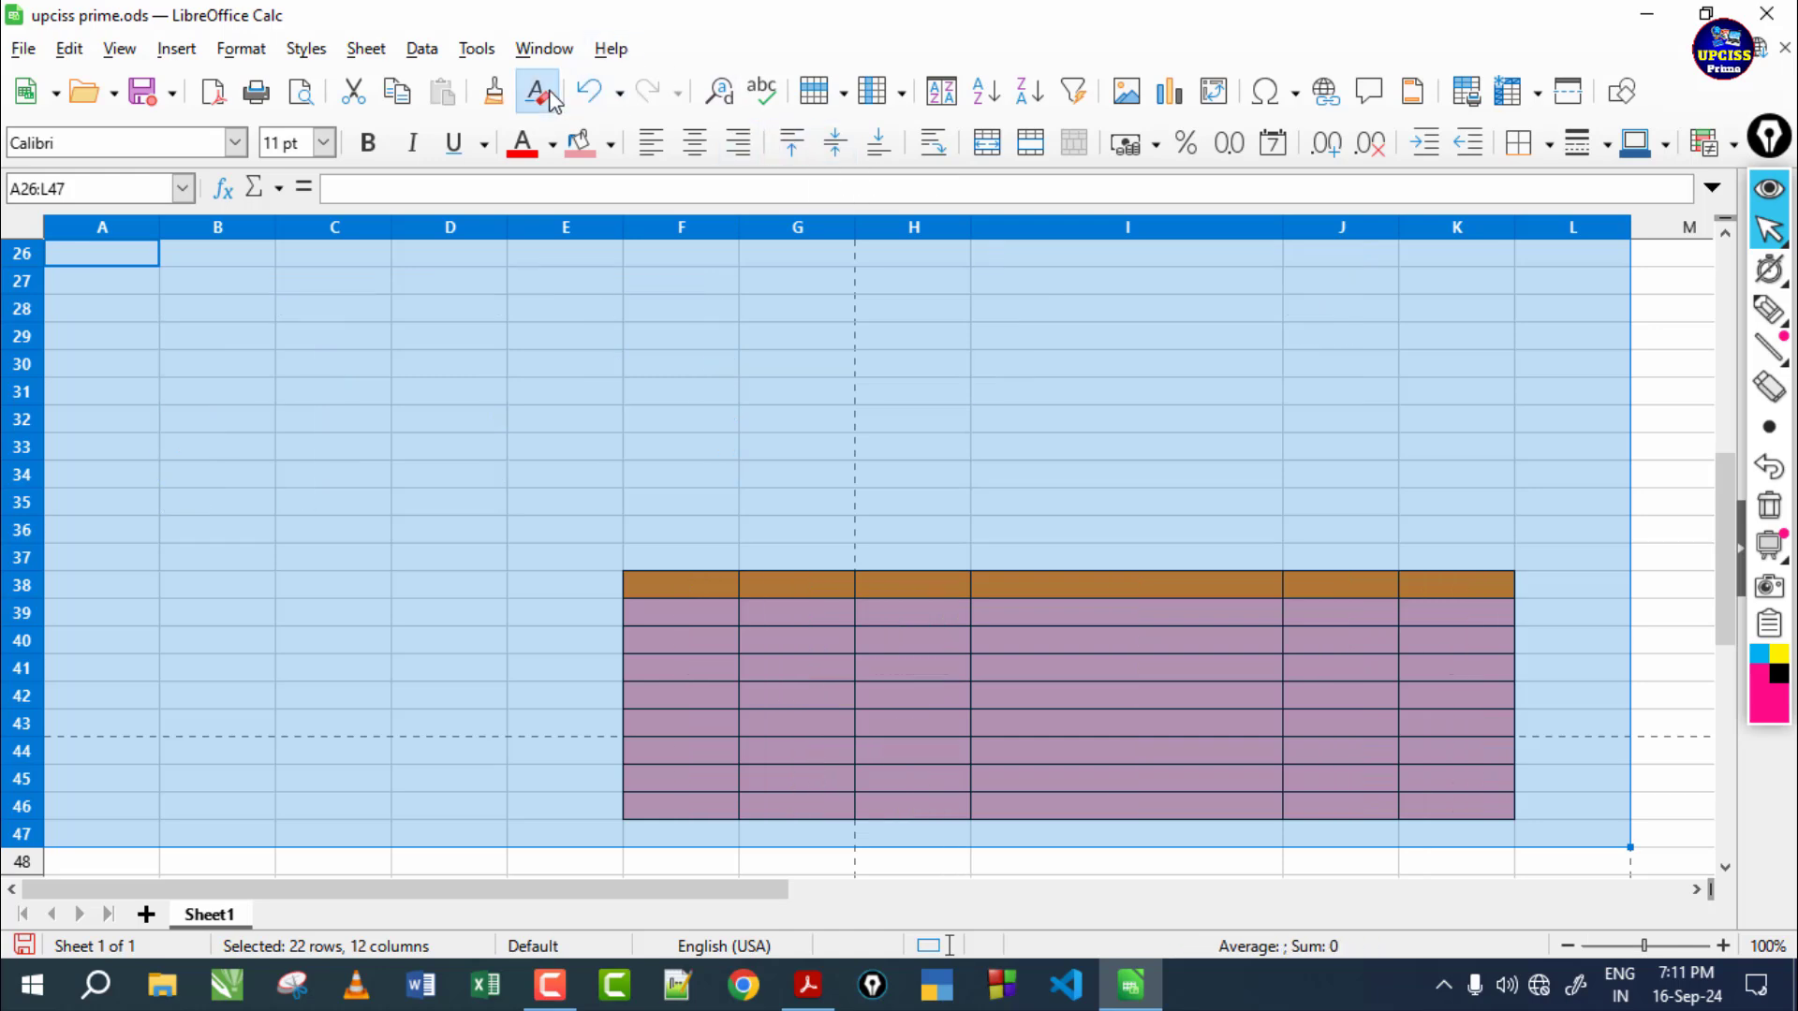
click(538, 92)
click(788, 425)
Step: Increase the height of row 2 to several times that of the other rows using the Row Height setting
scroll(791, 449, up, 8)
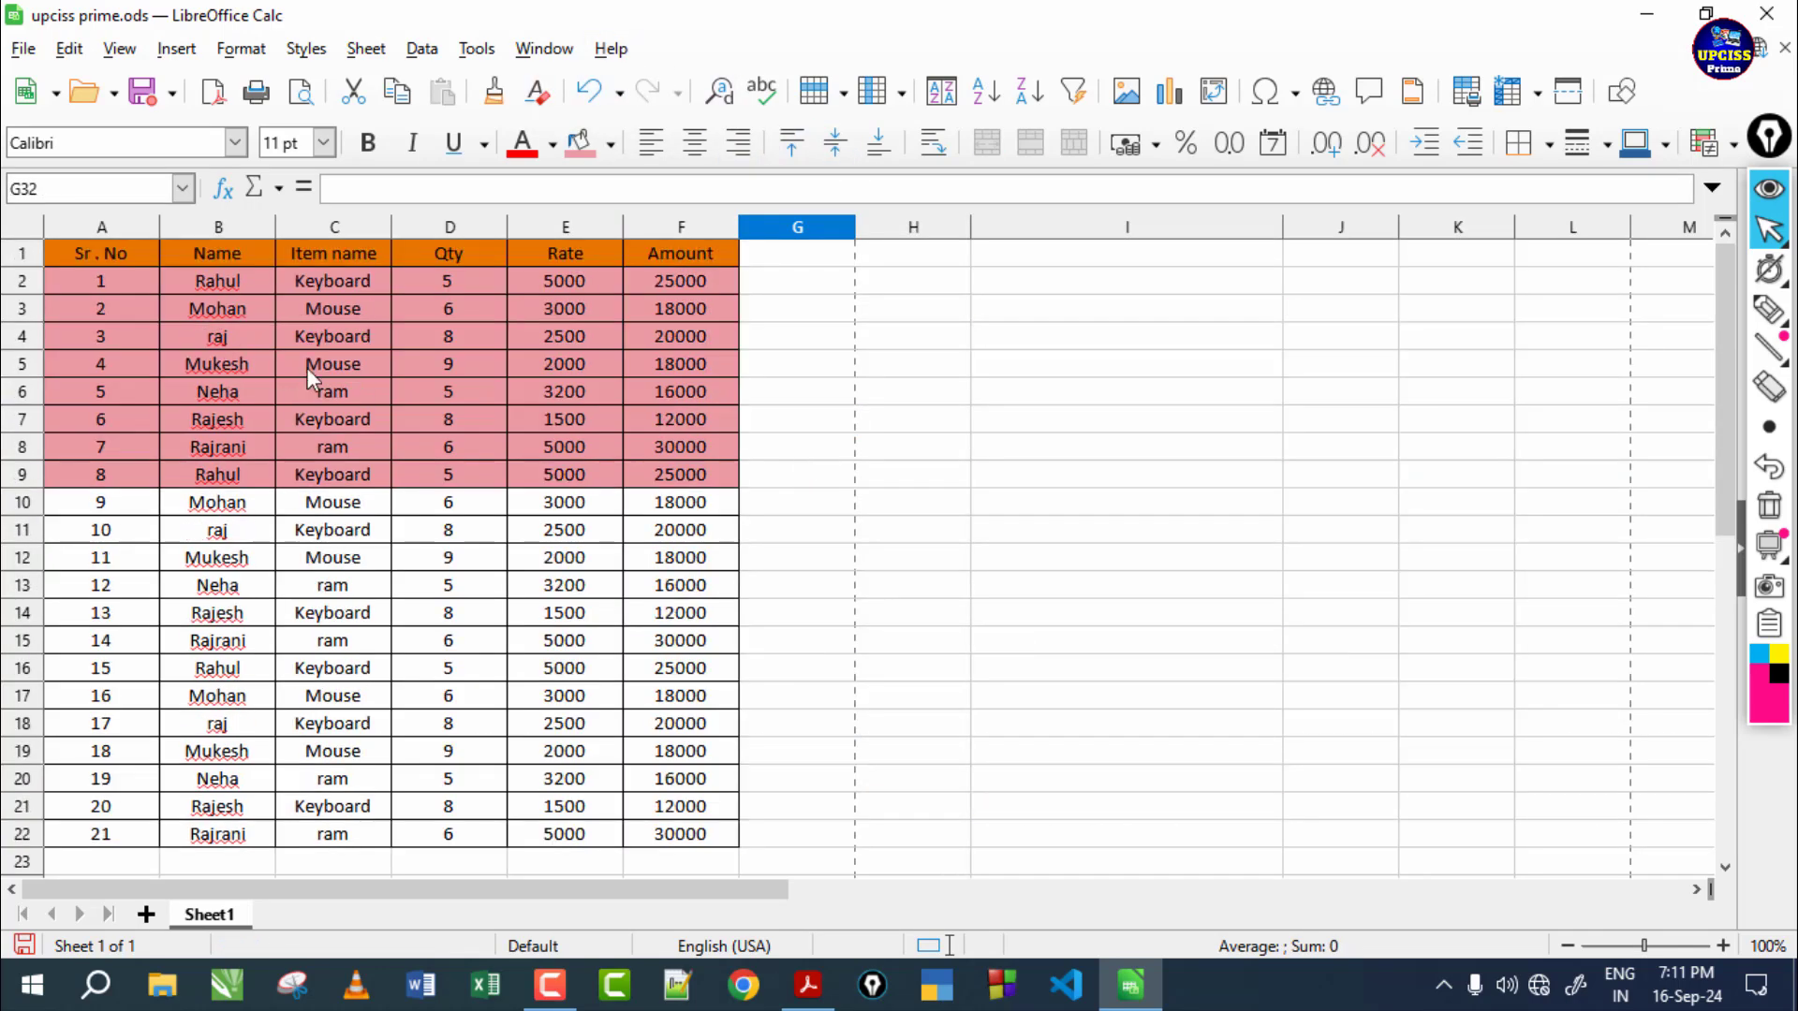
click(76, 279)
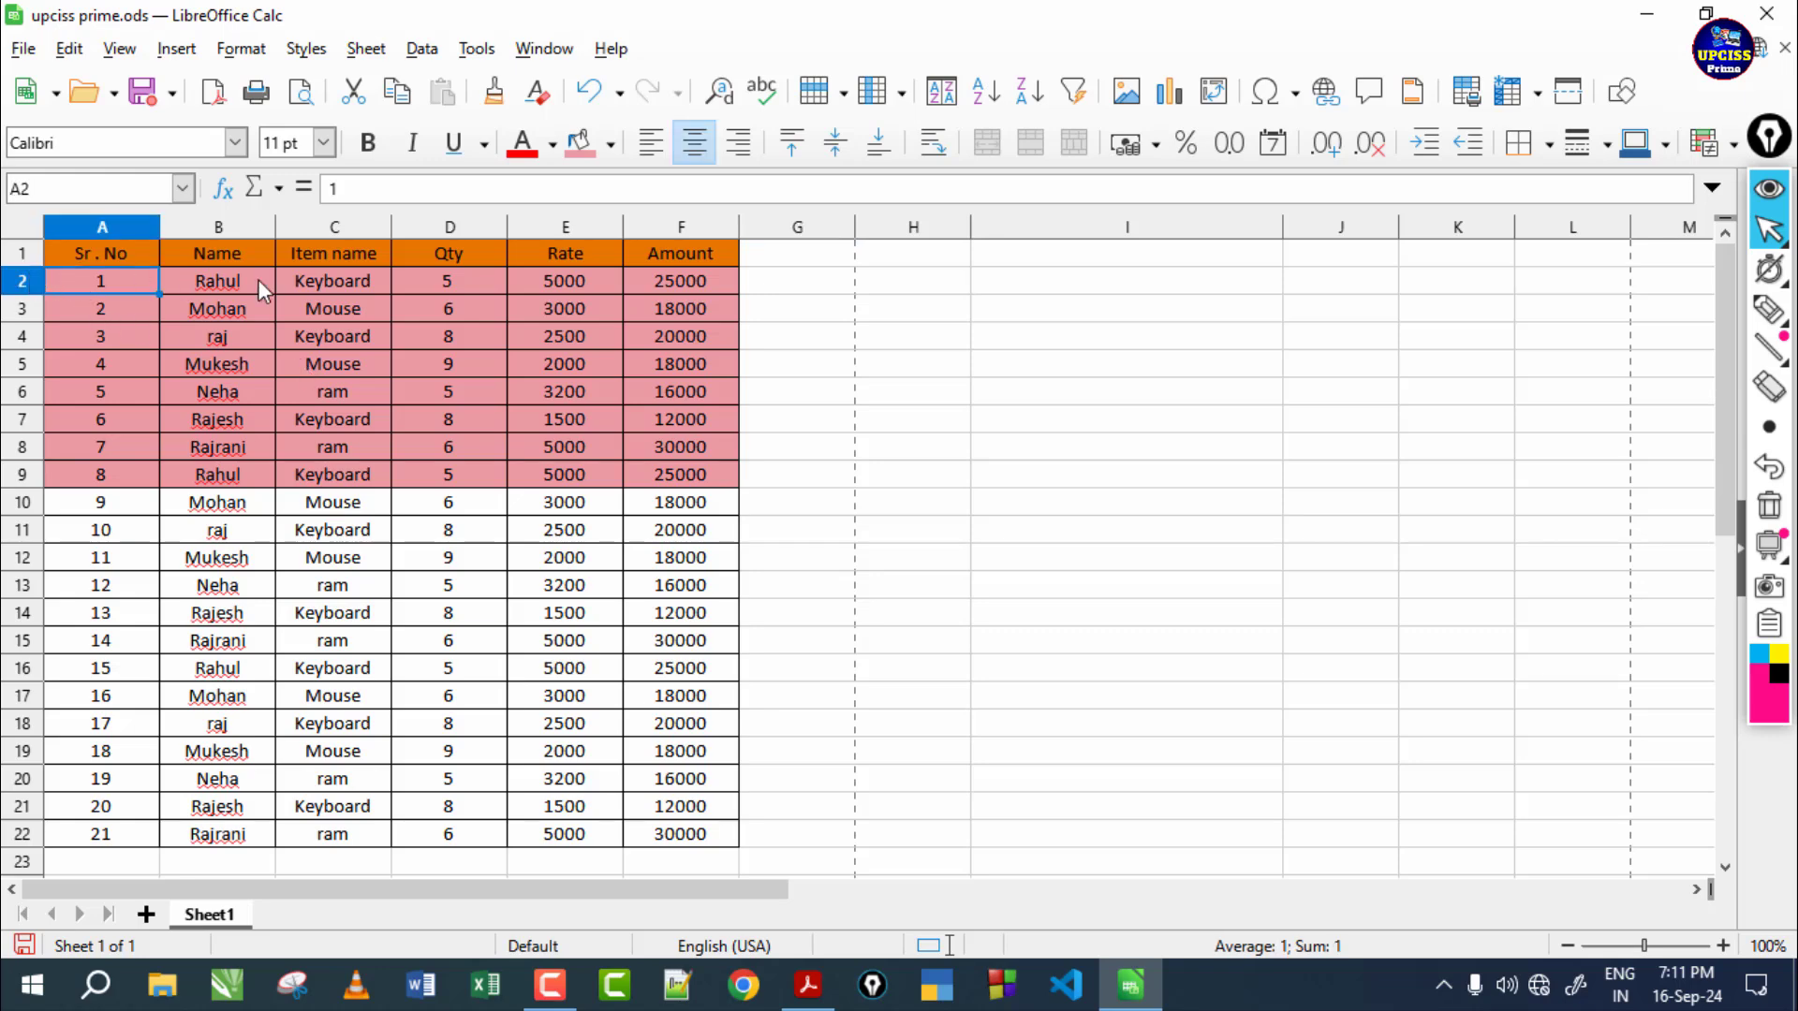
click(26, 280)
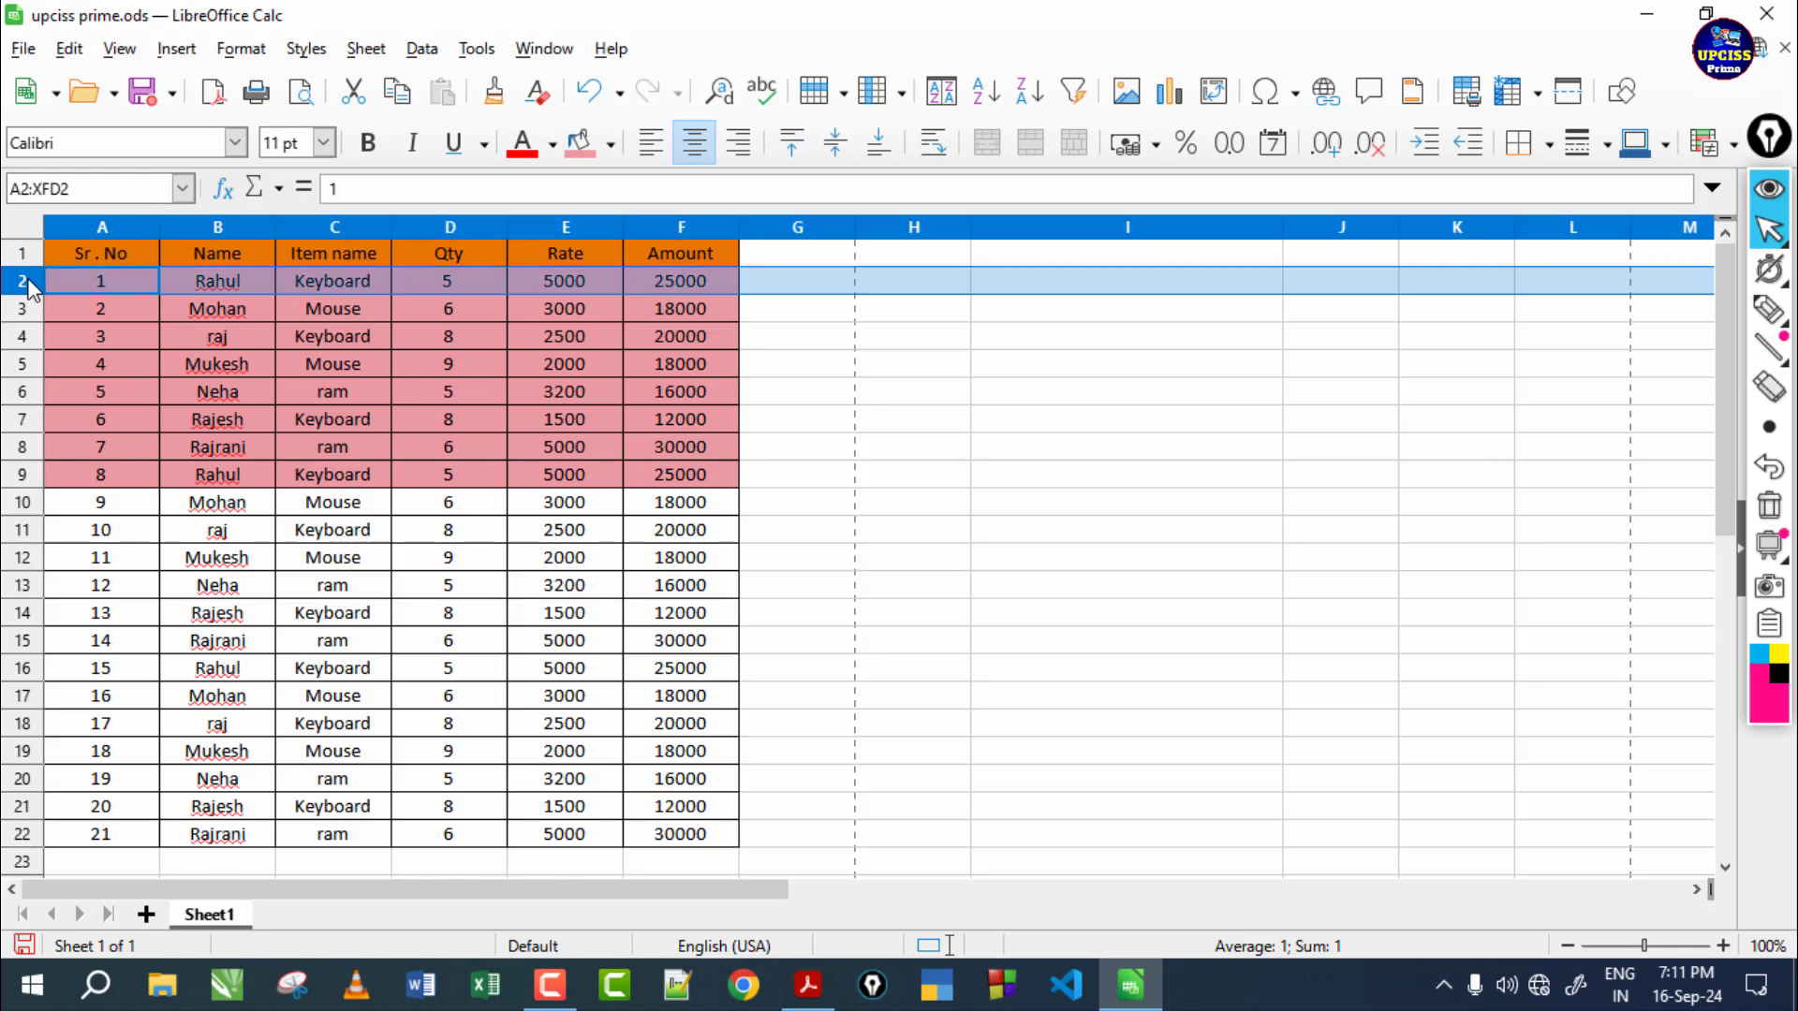
click(240, 47)
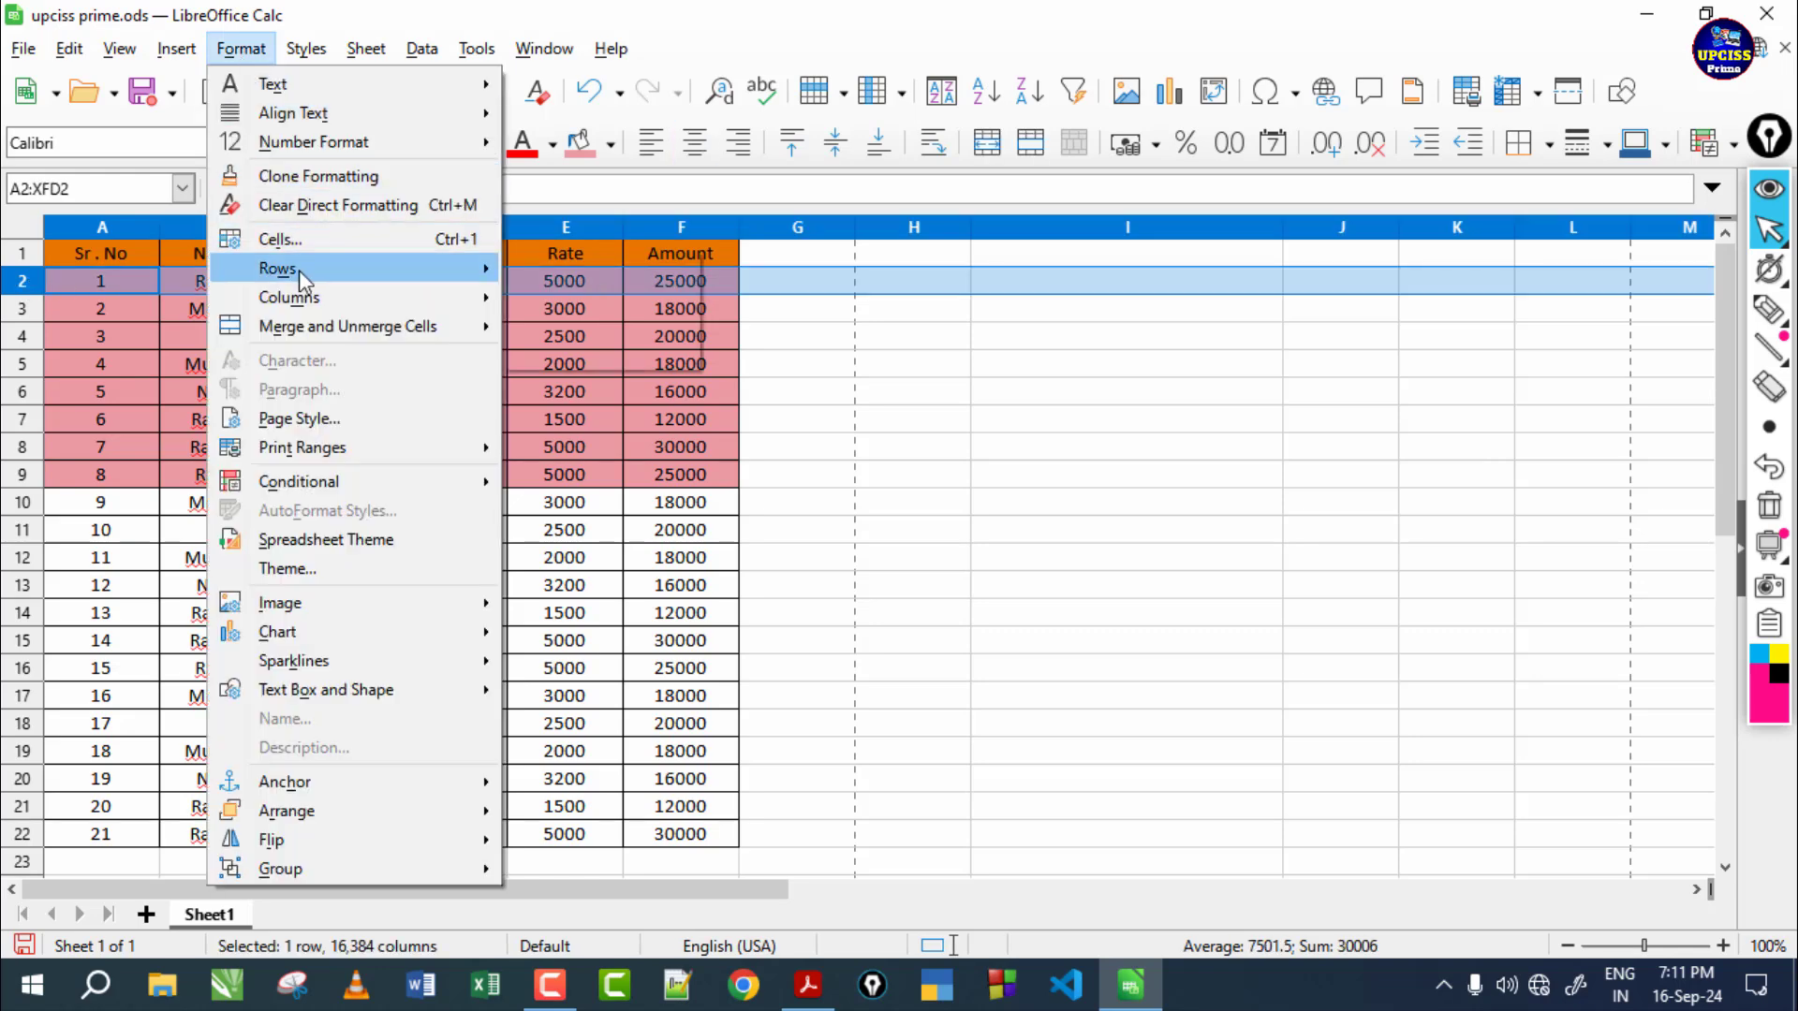
mouse_move(302, 270)
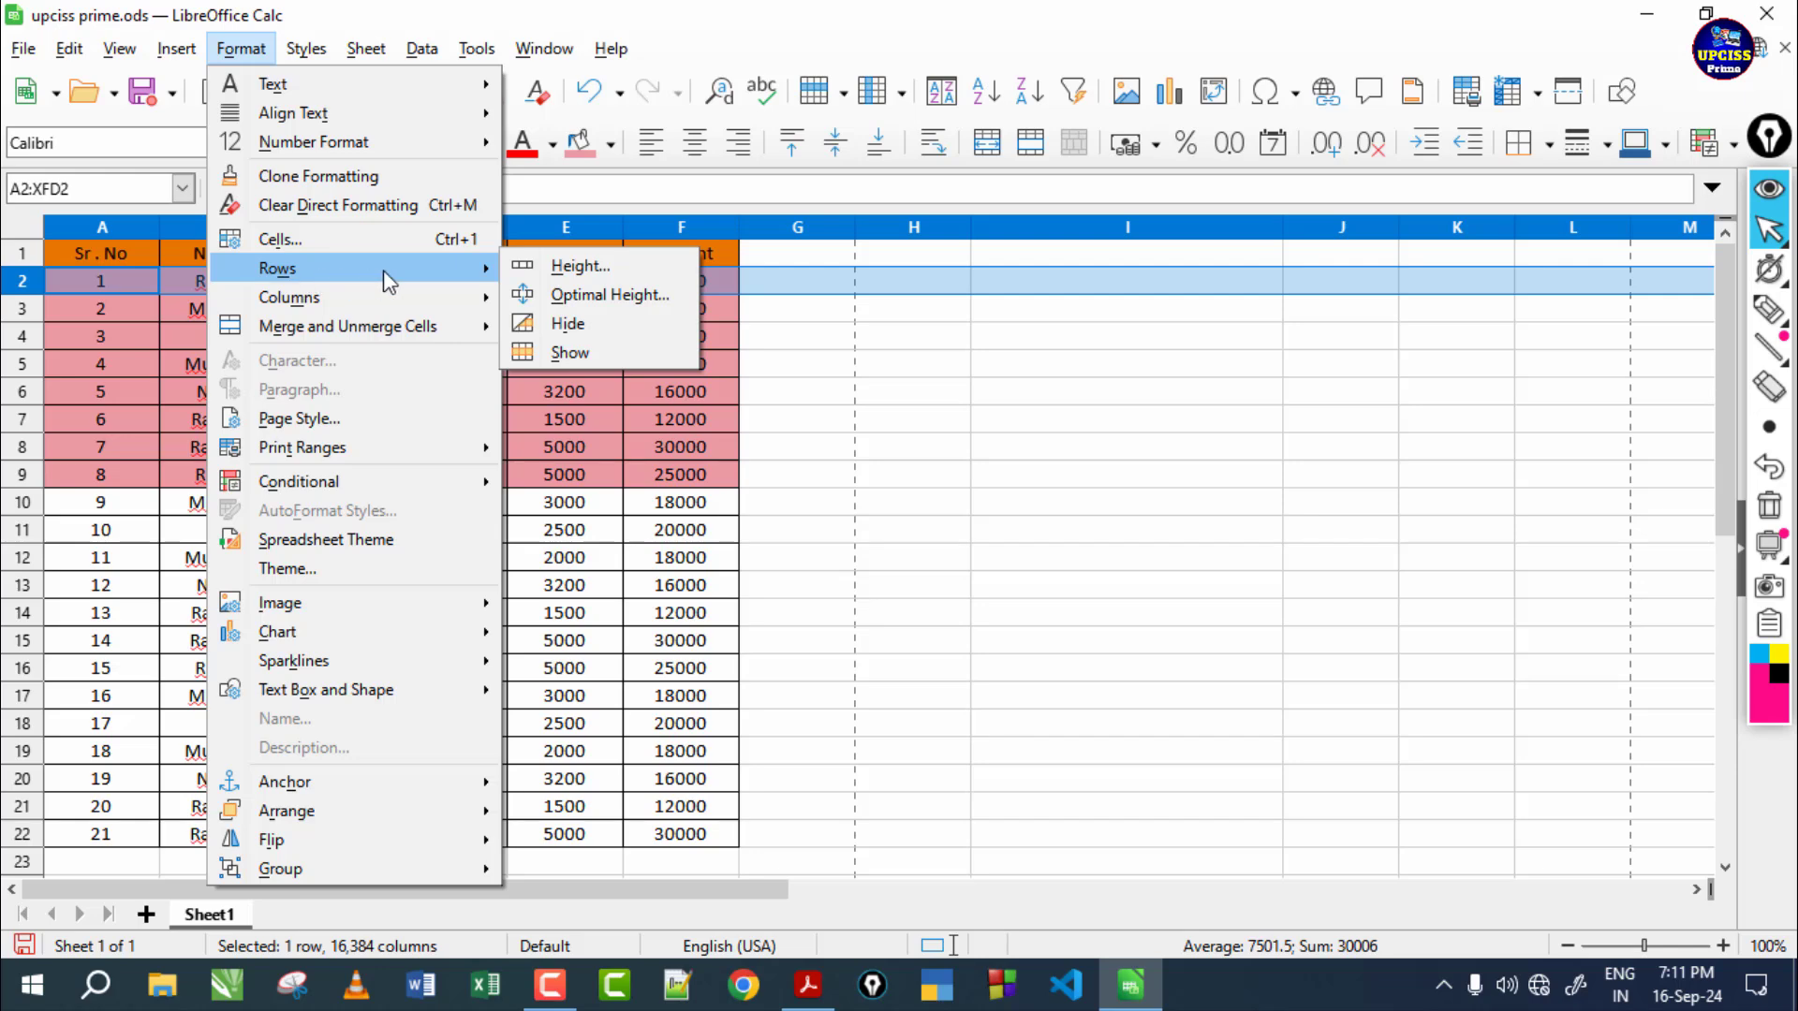
click(590, 269)
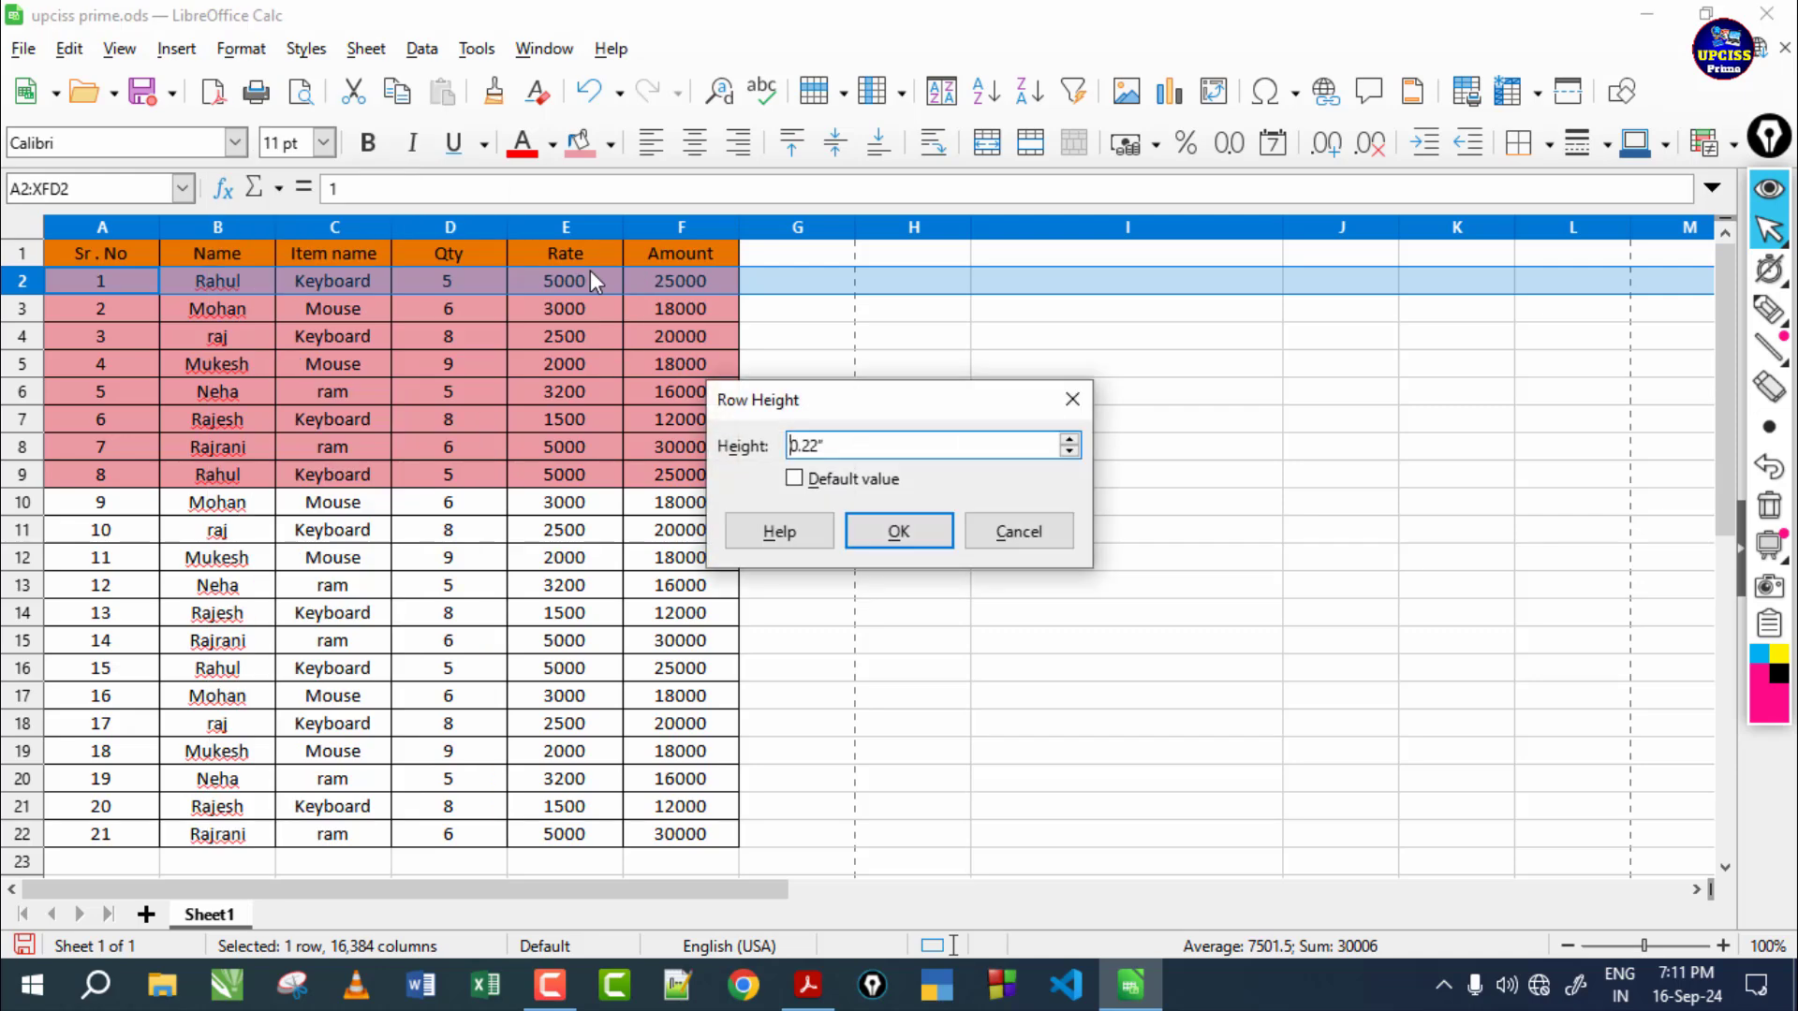
drag(815, 403, 1115, 305)
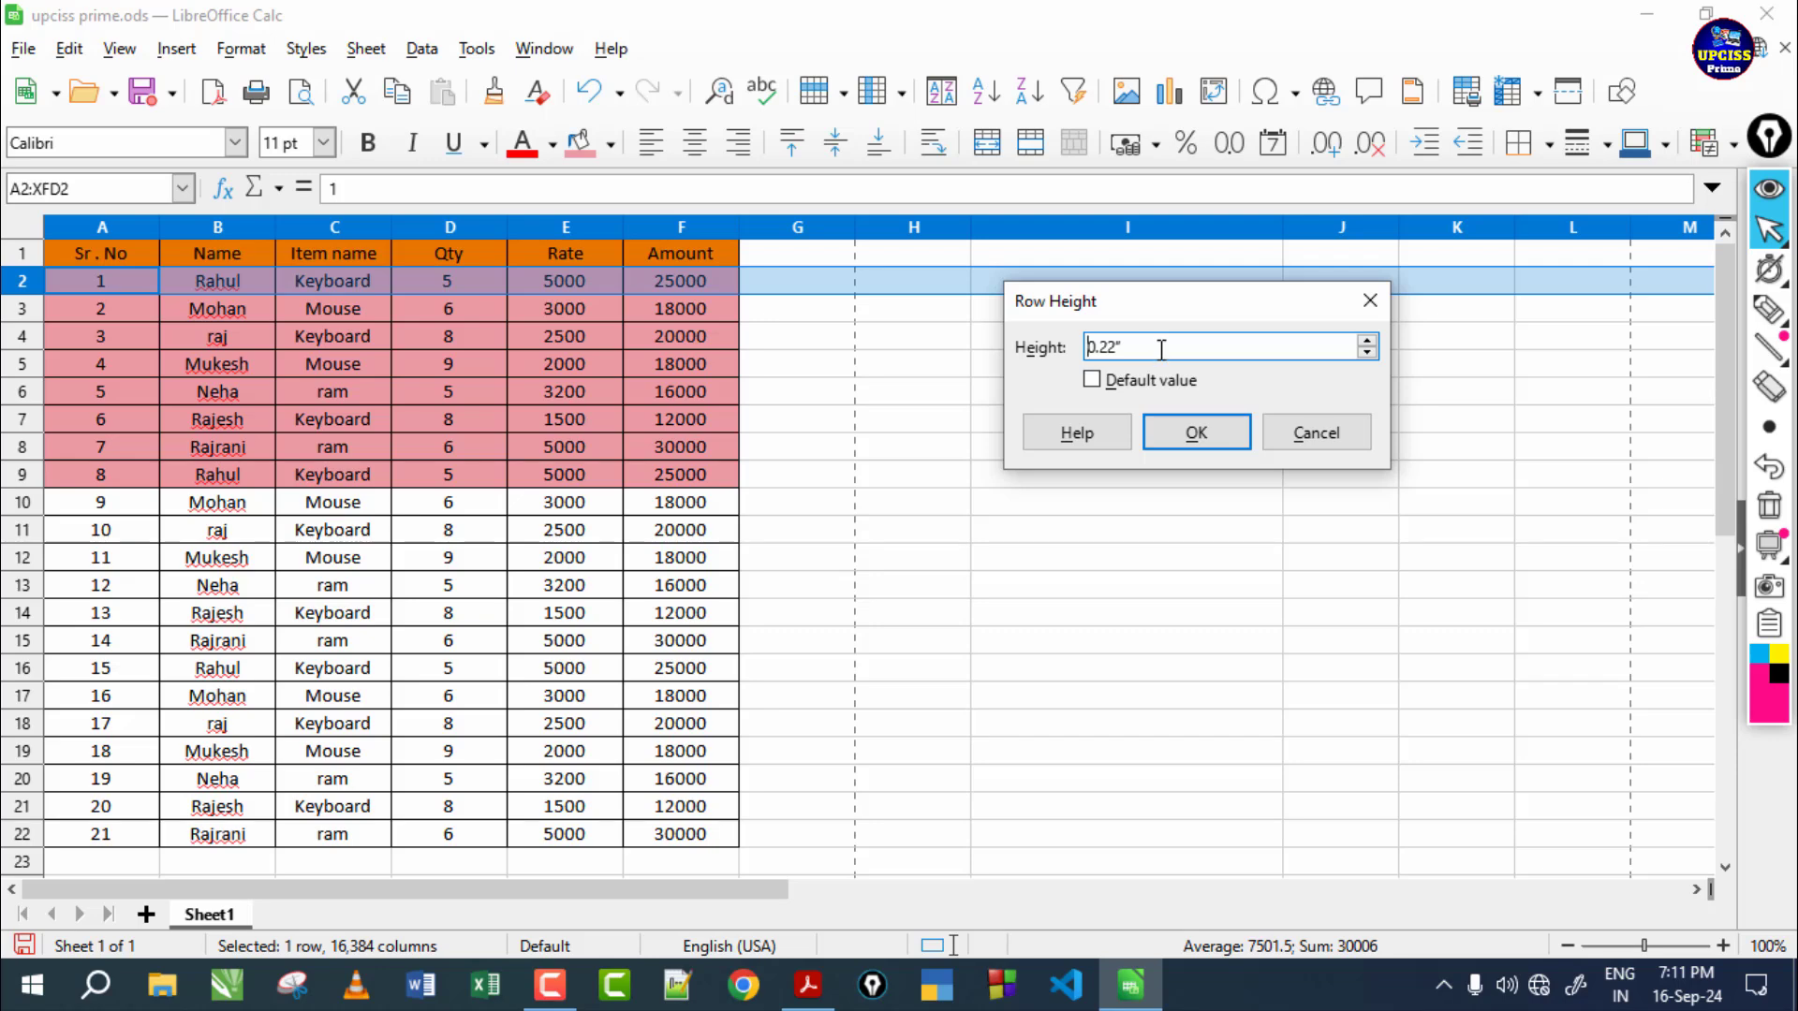
click(1368, 341)
click(1367, 353)
click(1197, 433)
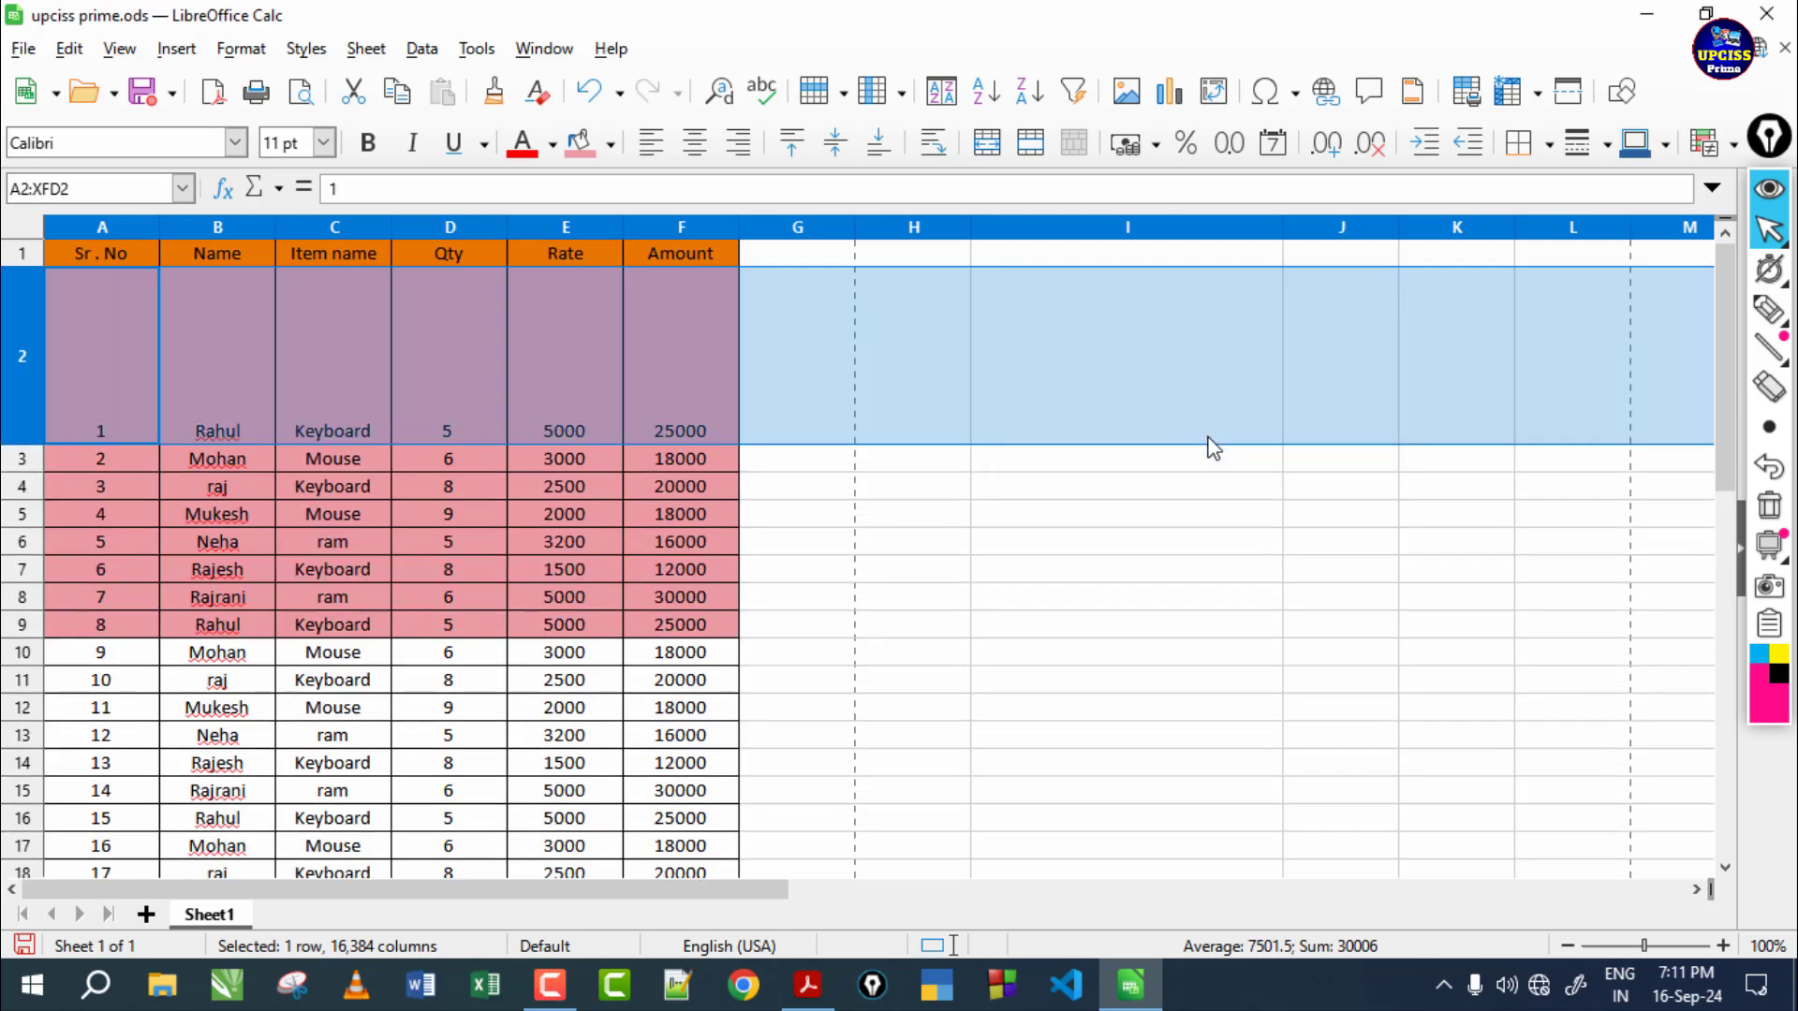
click(1031, 460)
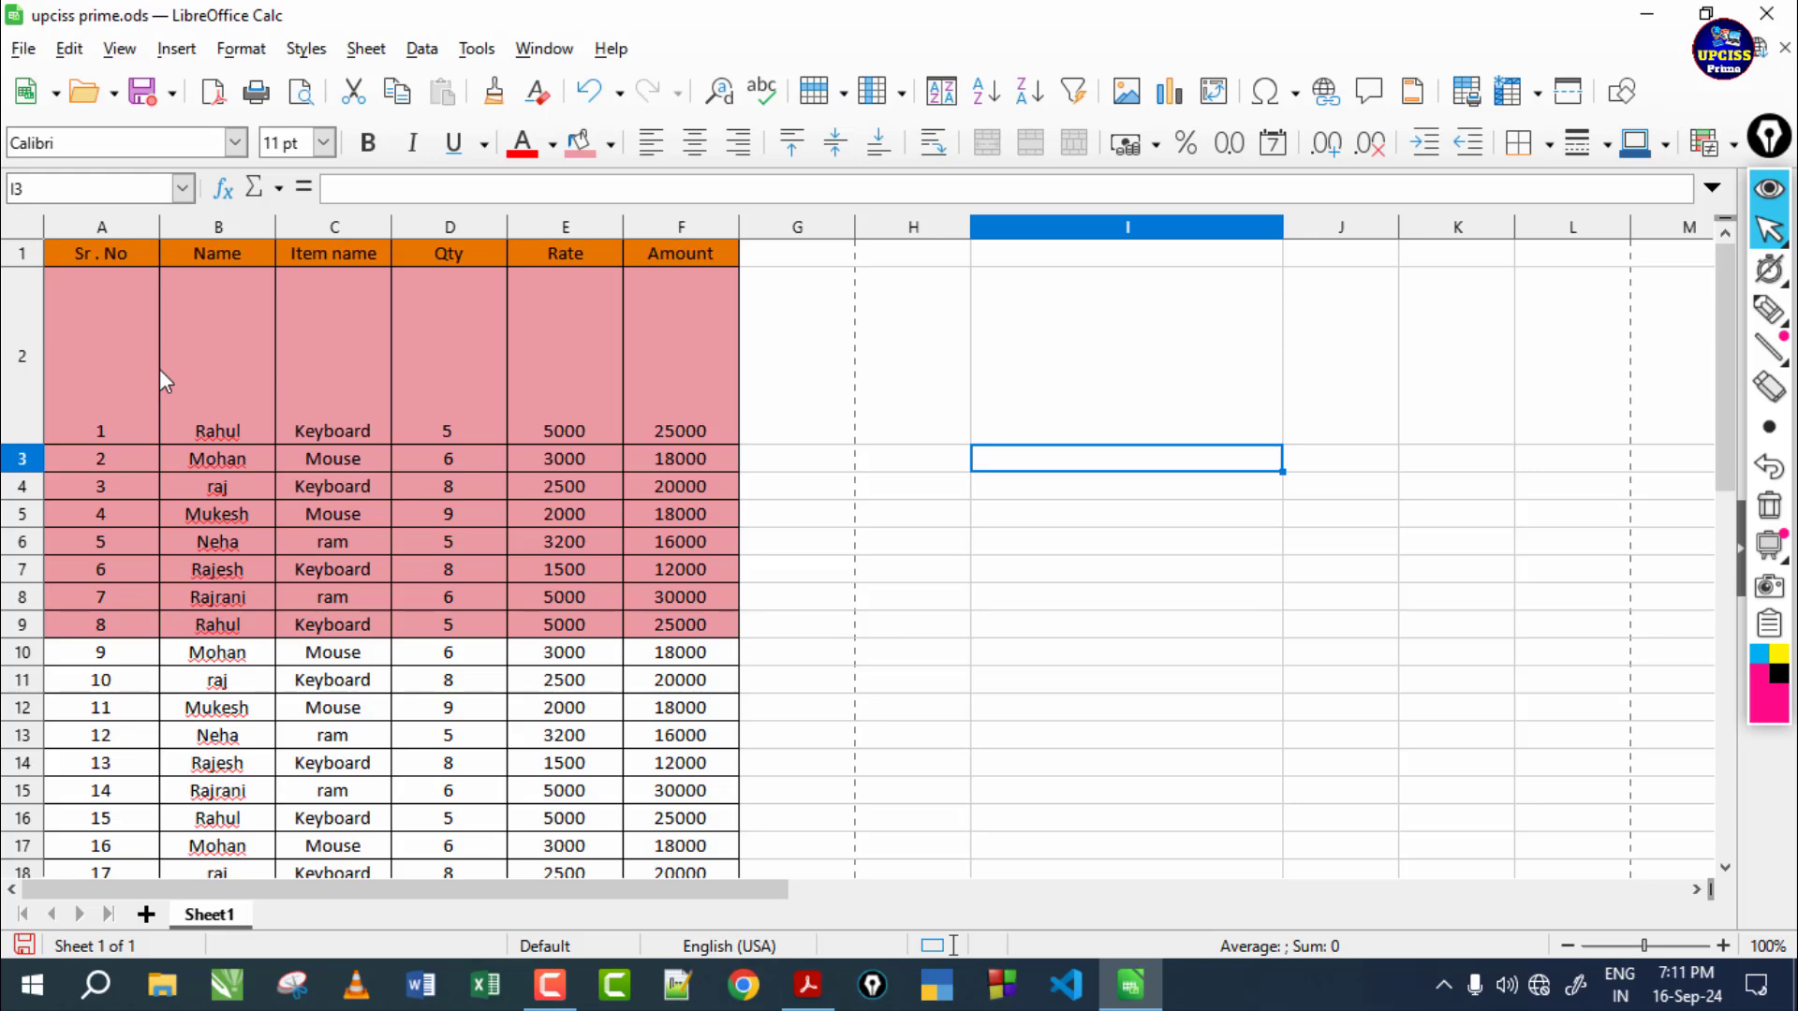
Step: Reset row 2 to its optimal height with the default value of 0.00" added
click(71, 369)
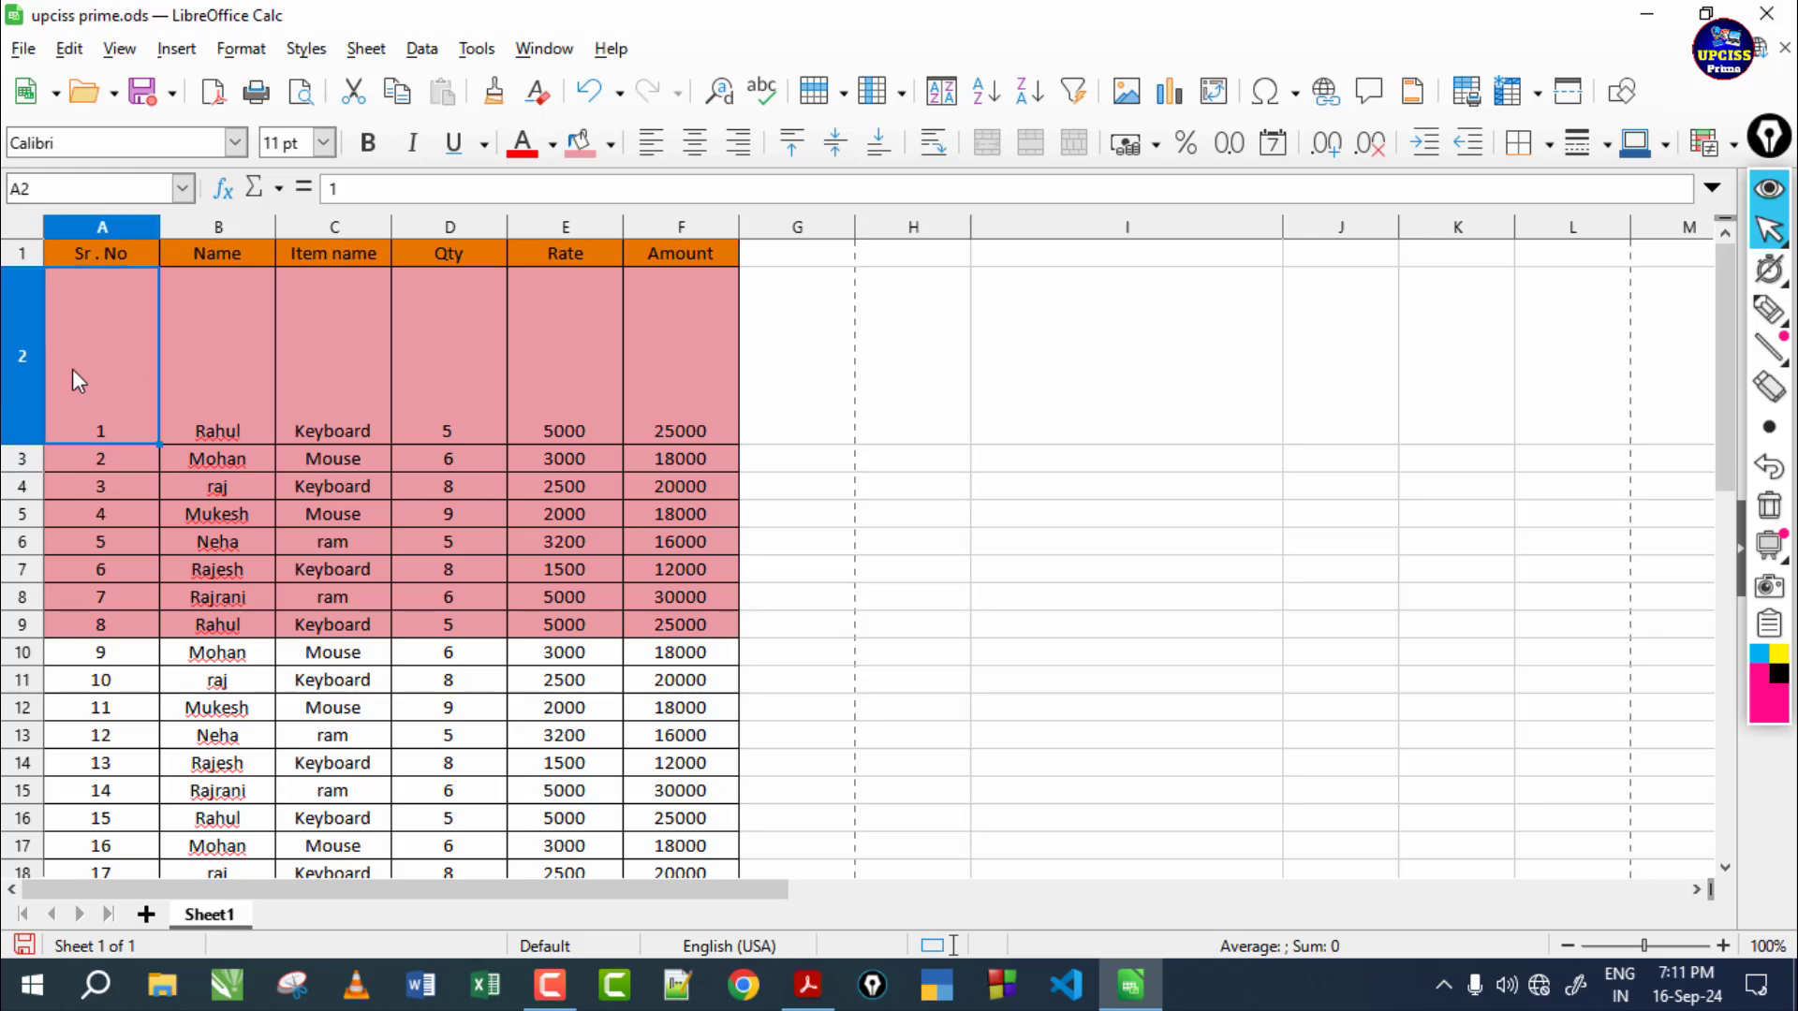
click(19, 353)
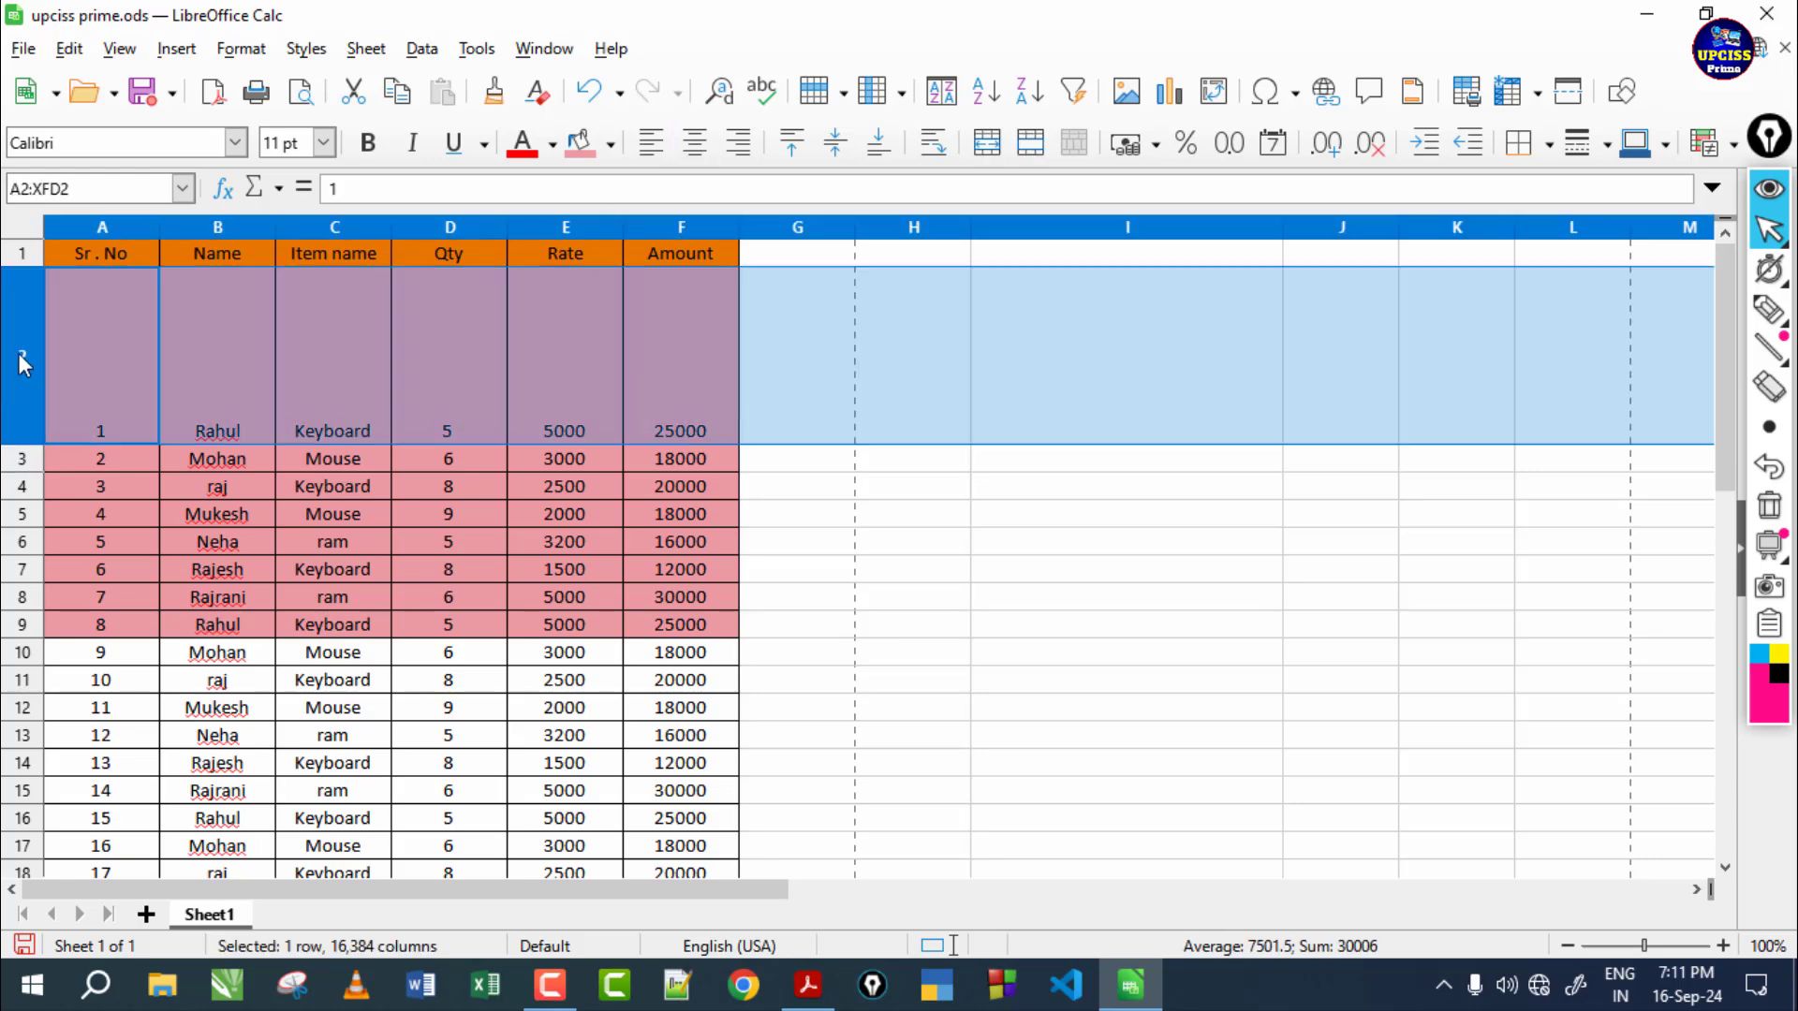
right_click(4, 322)
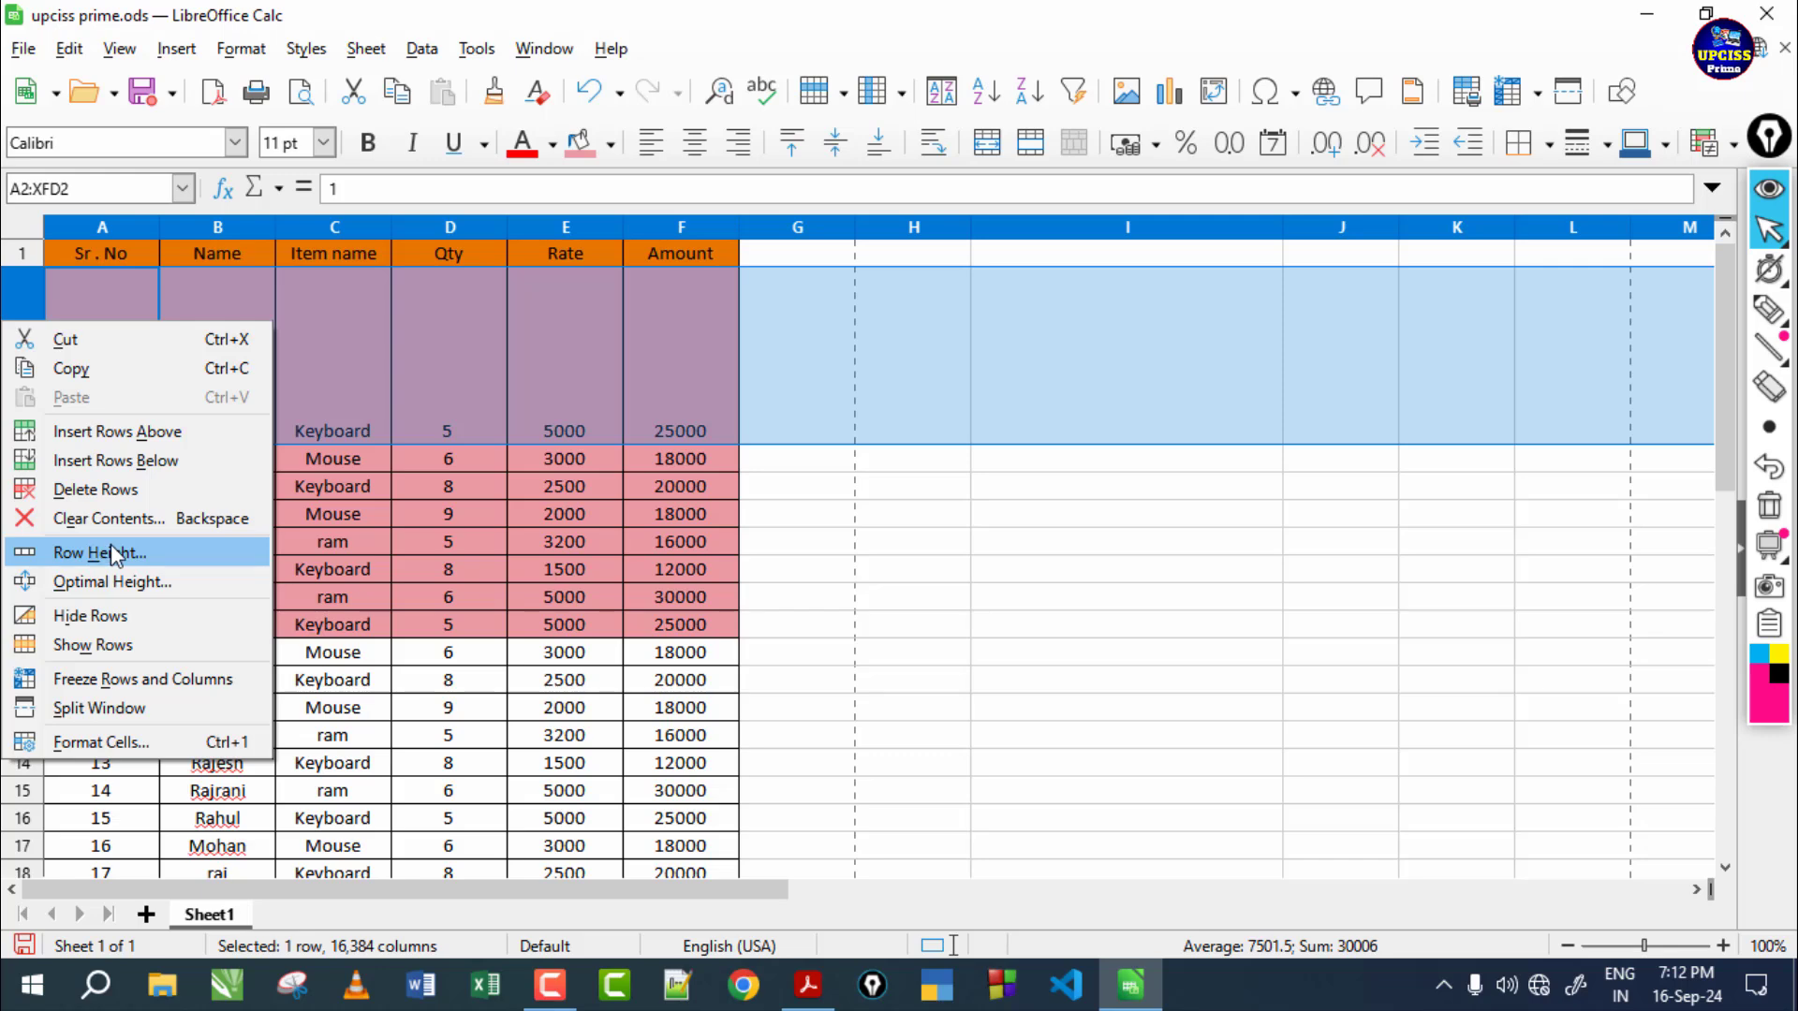
click(154, 580)
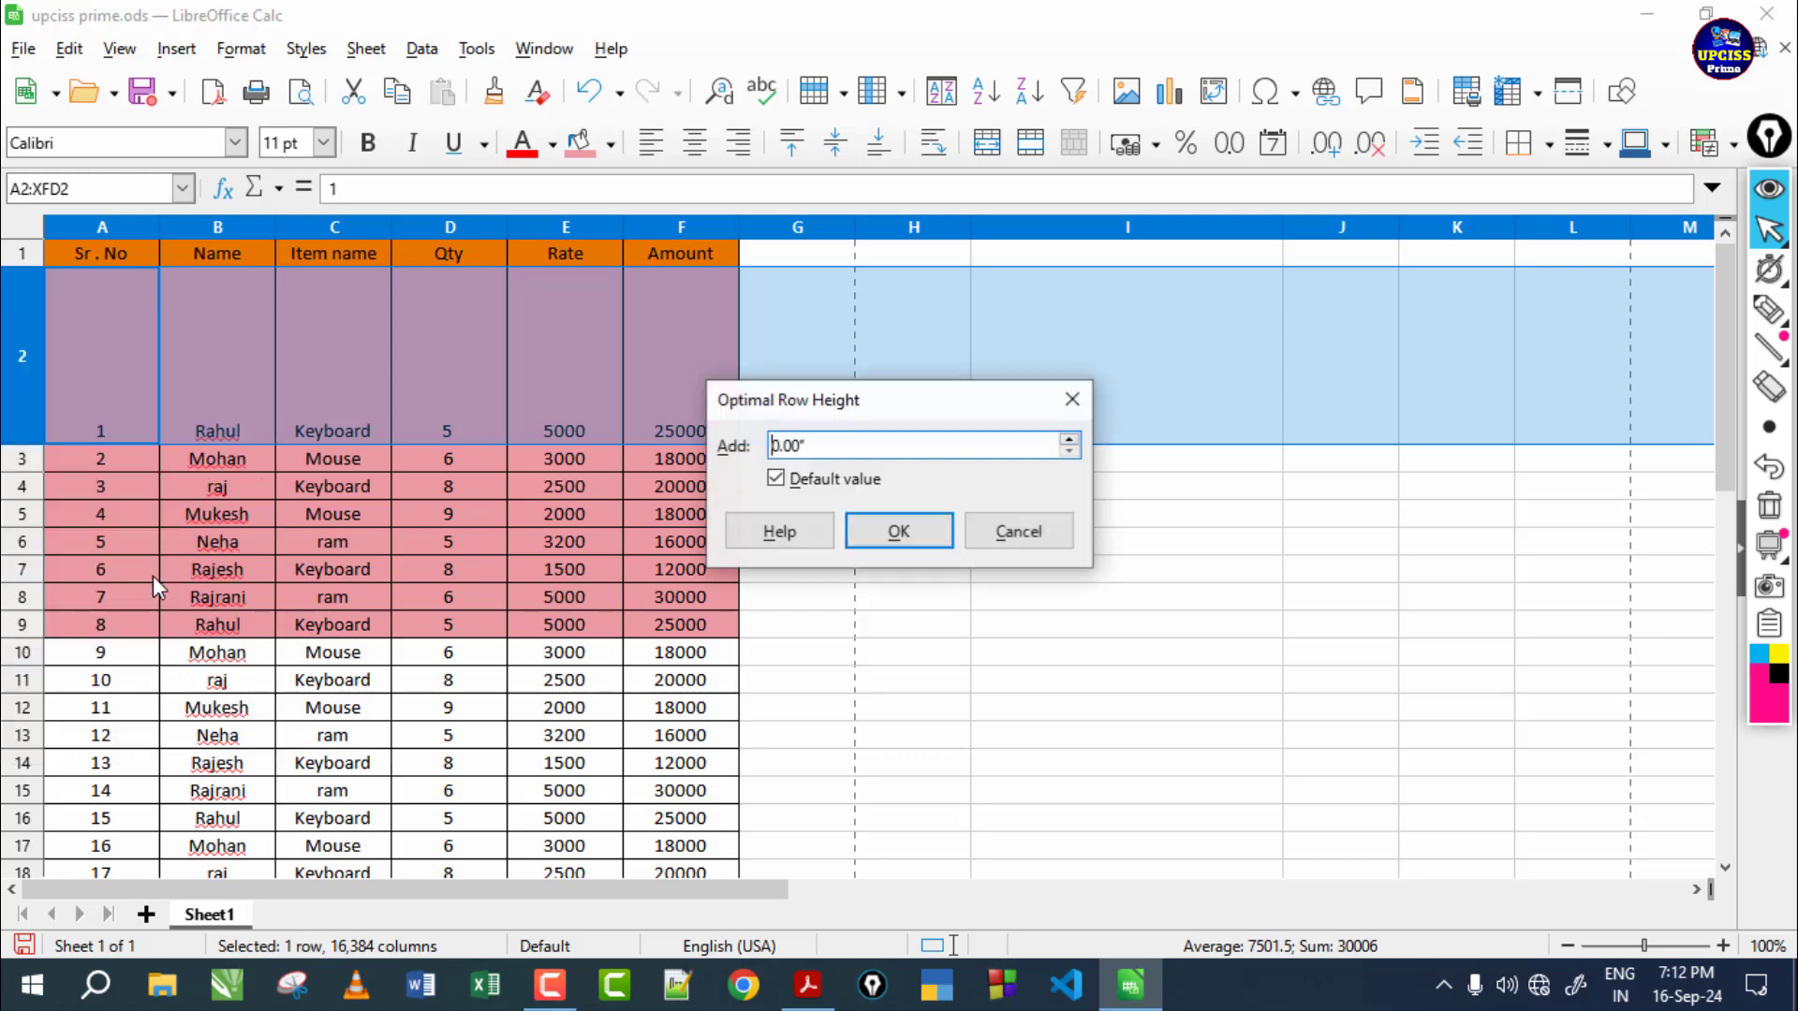
click(899, 534)
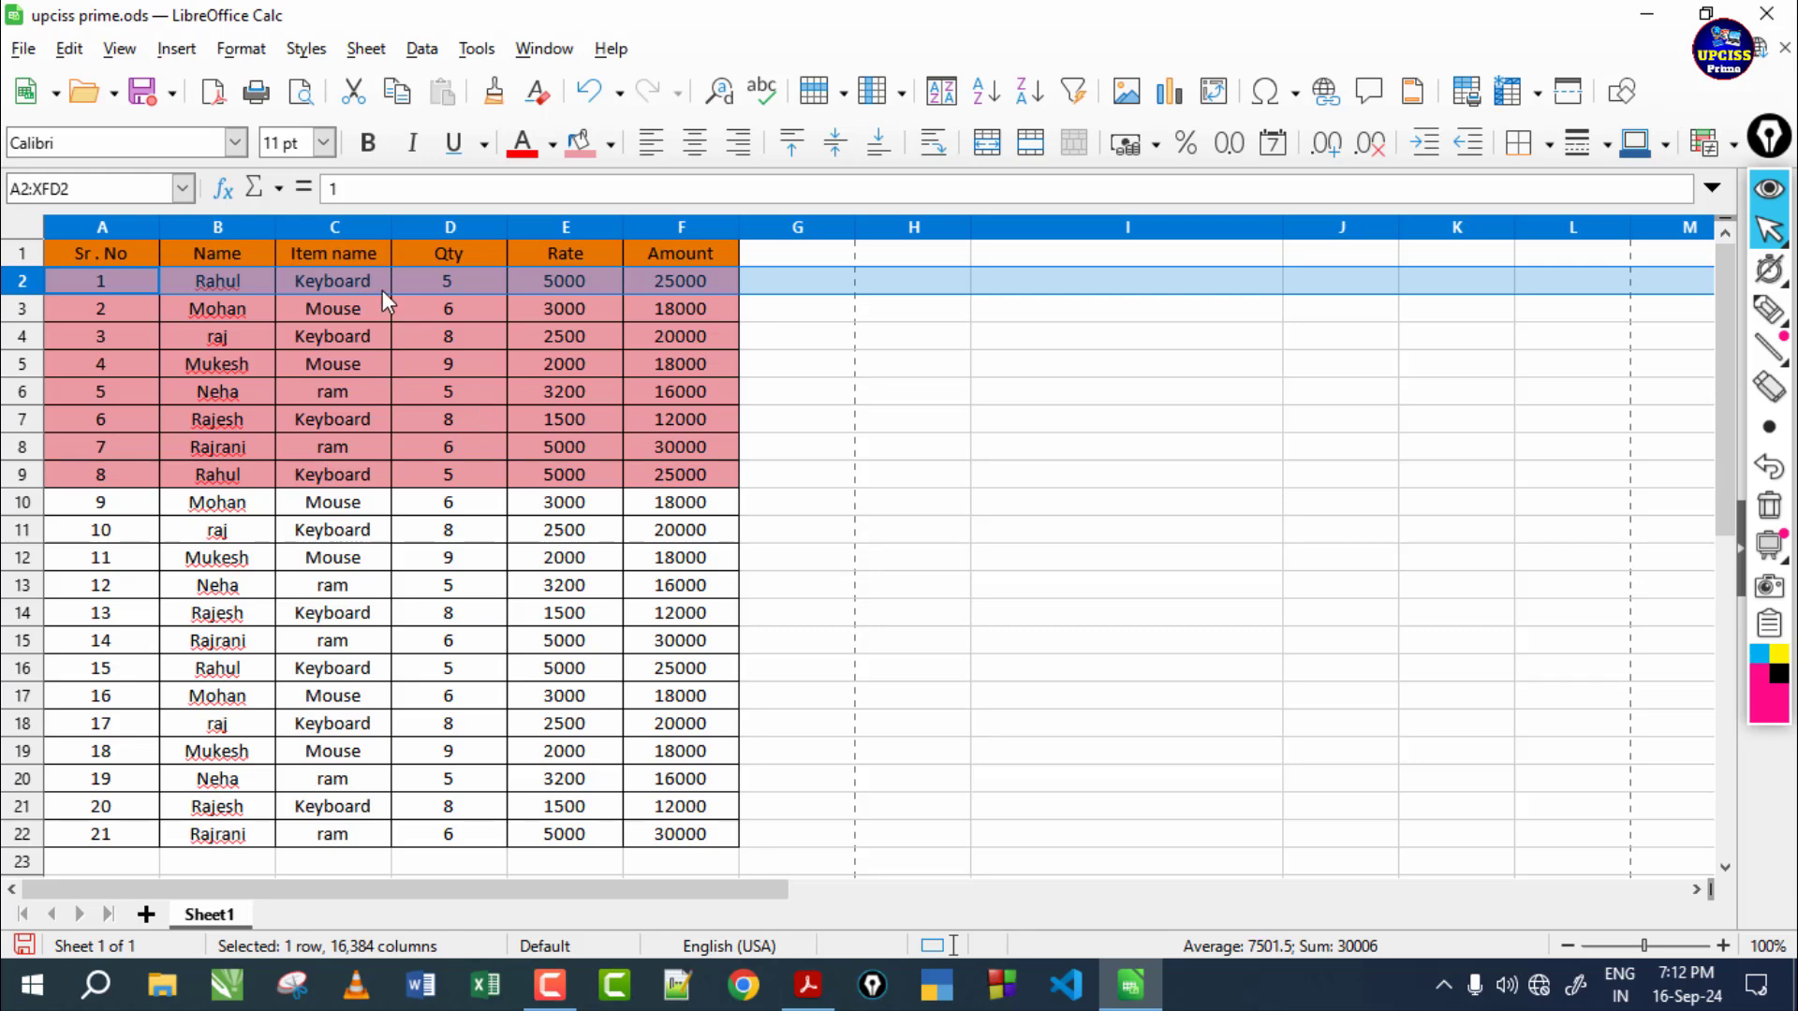
Step: Display the Row Height setting for row 2 and close it without making changes
click(238, 49)
mouse_move(305, 270)
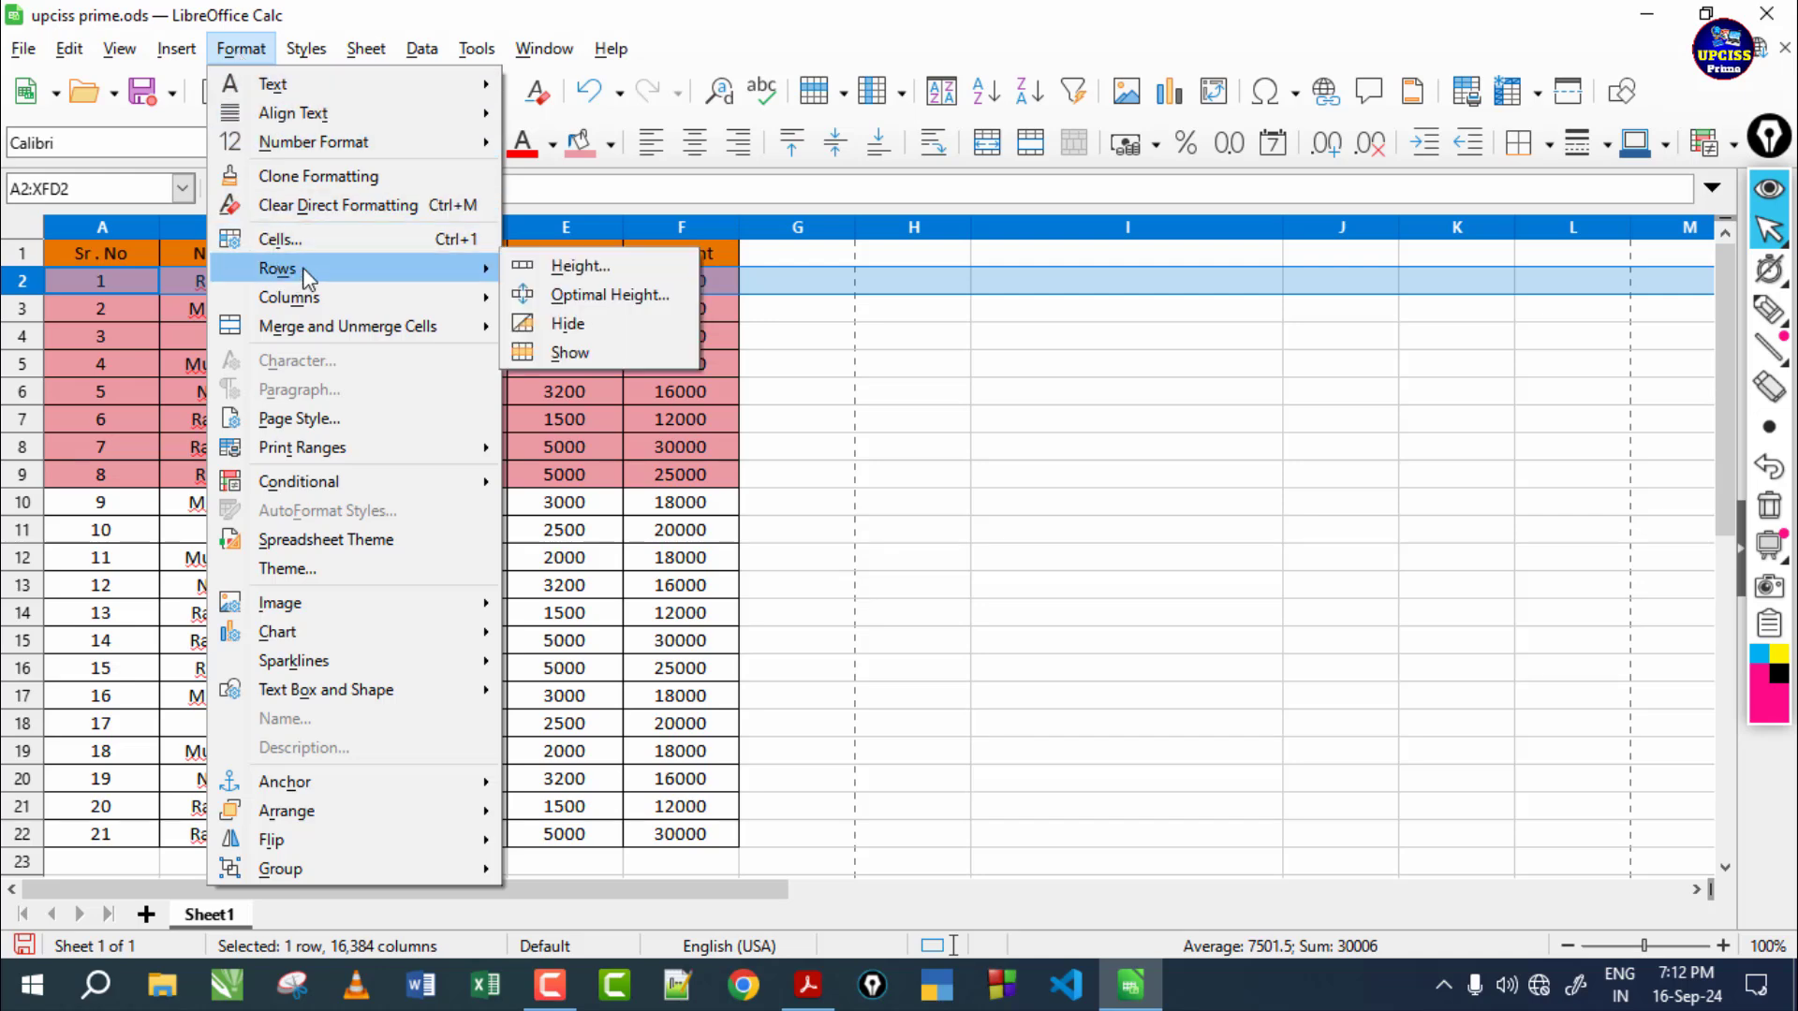
click(610, 266)
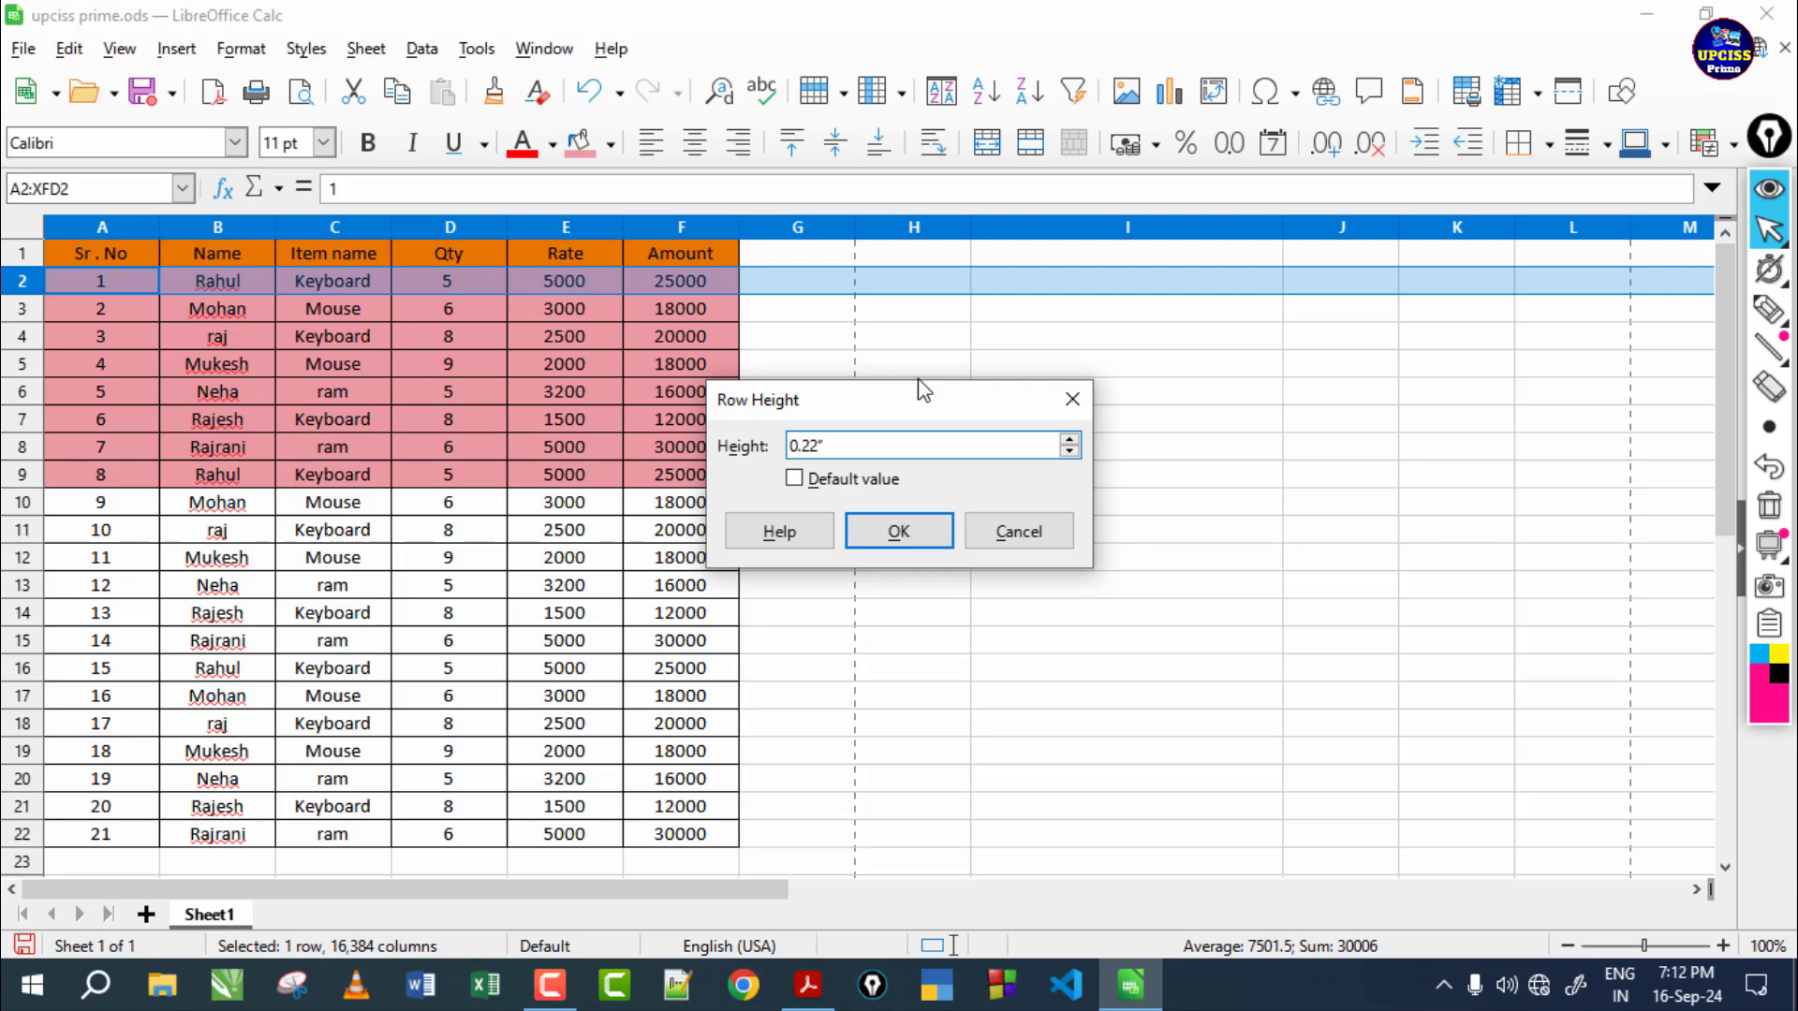
click(1017, 532)
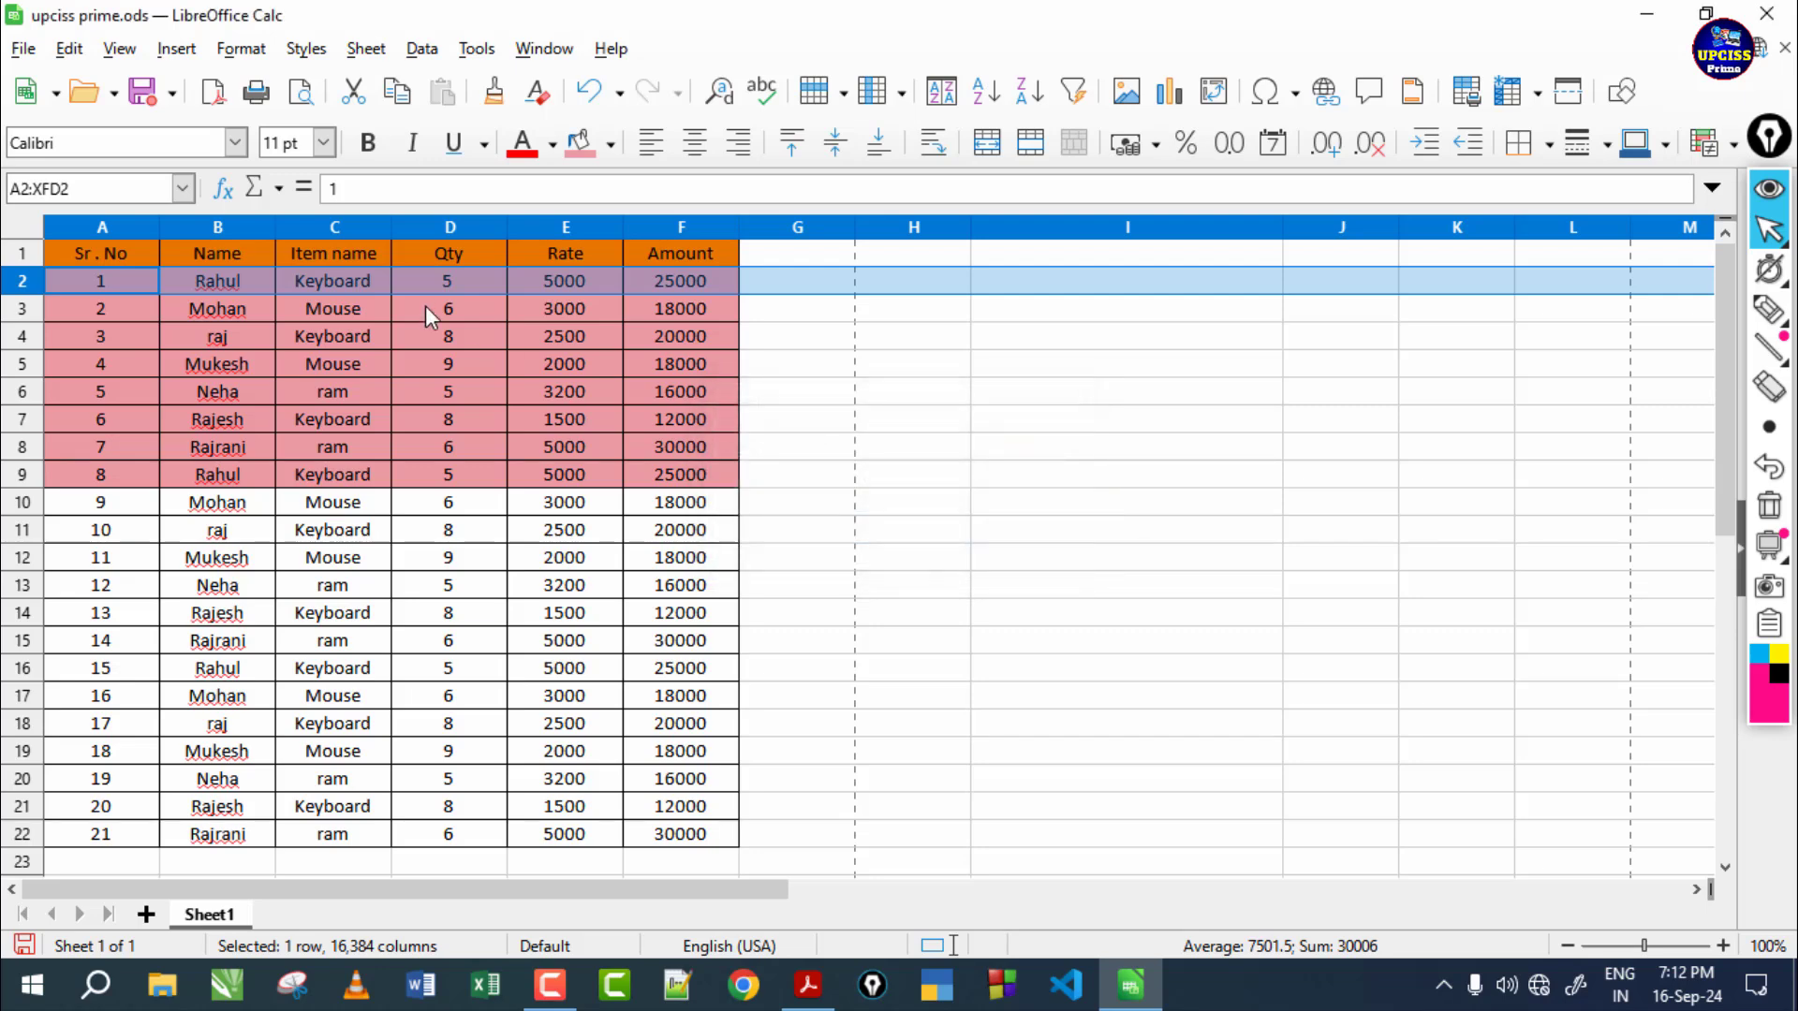
Step: Increase the height of row 2 to about three times that of the other rows with Row Height
right_click(21, 286)
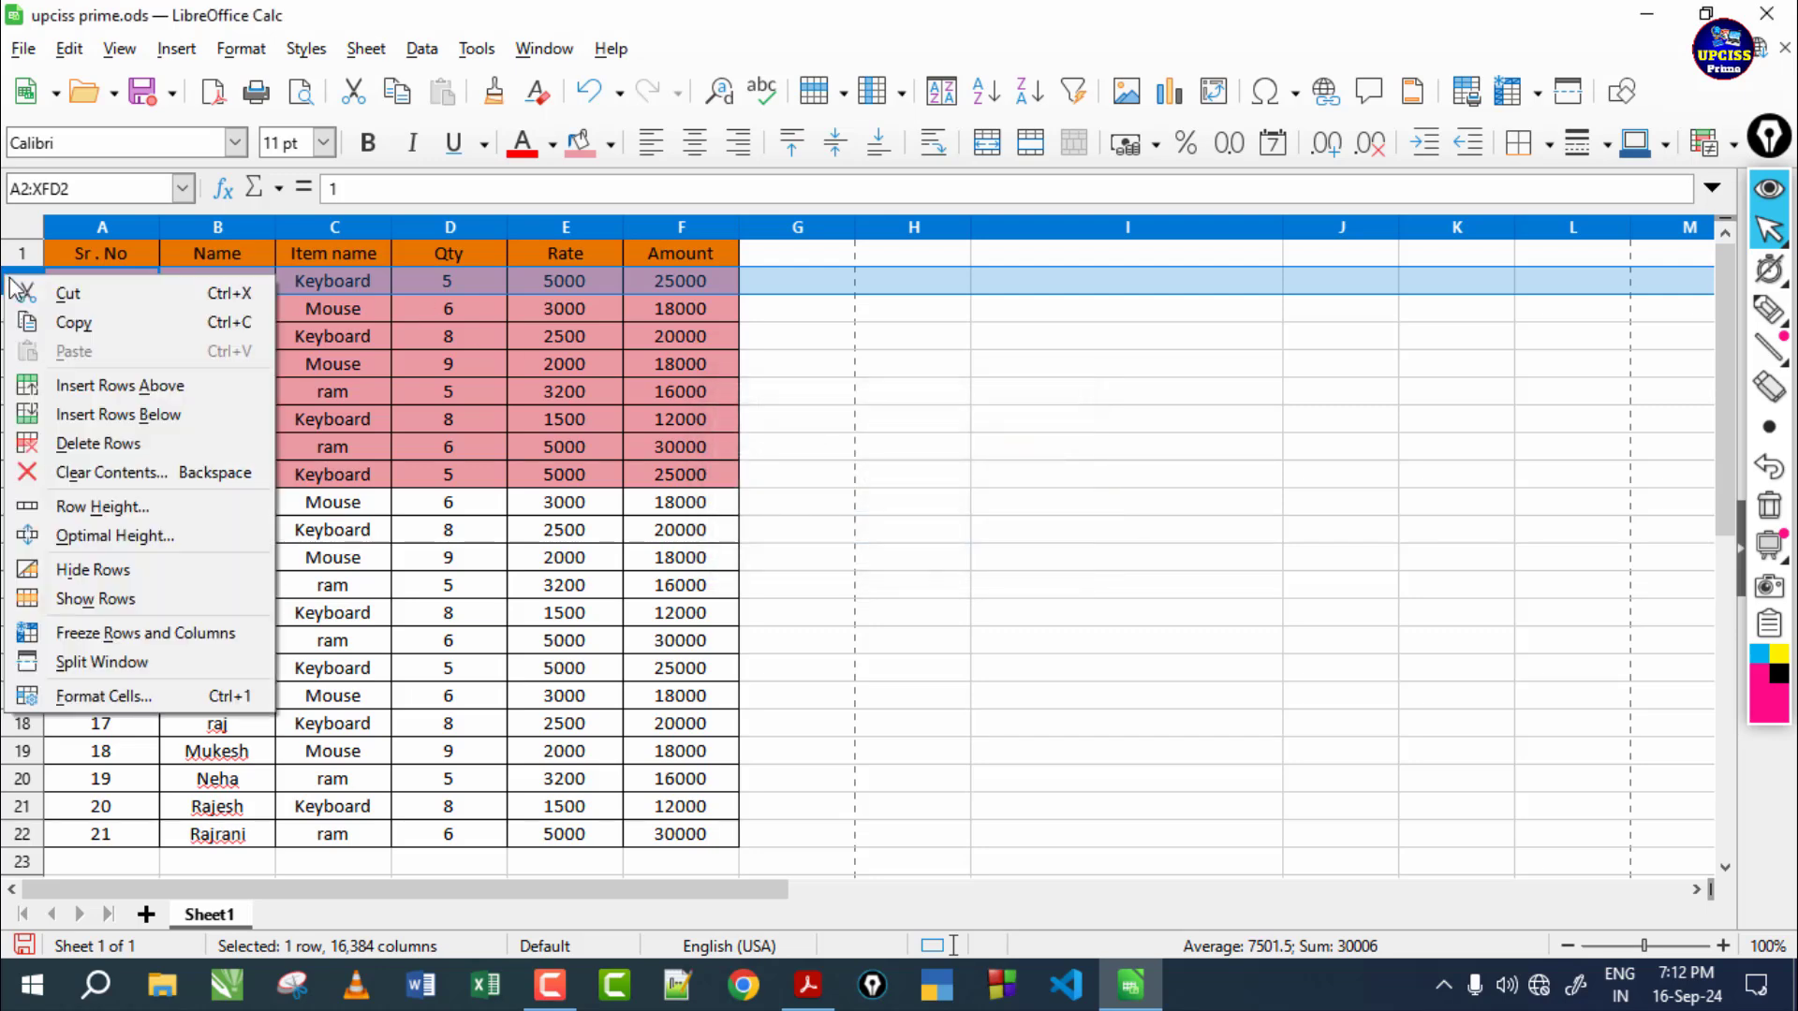
click(103, 507)
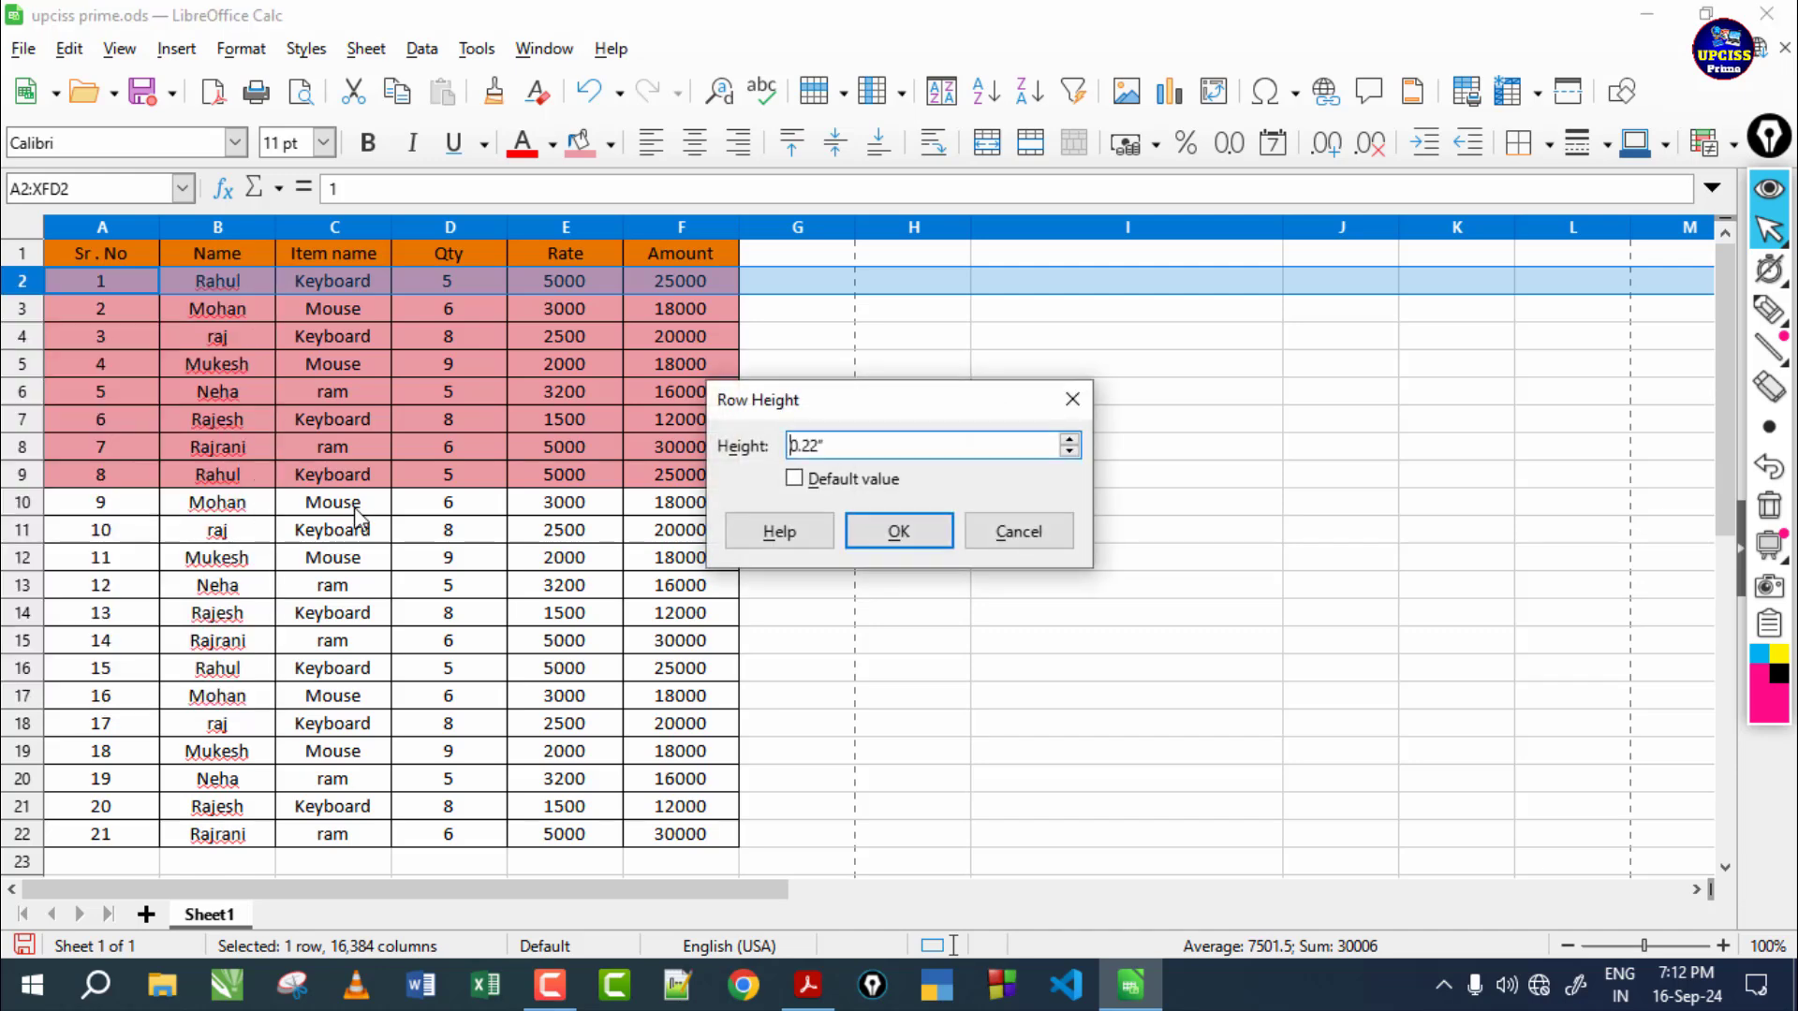
click(1068, 439)
click(1069, 440)
click(1069, 439)
click(1069, 439)
click(1068, 439)
click(899, 532)
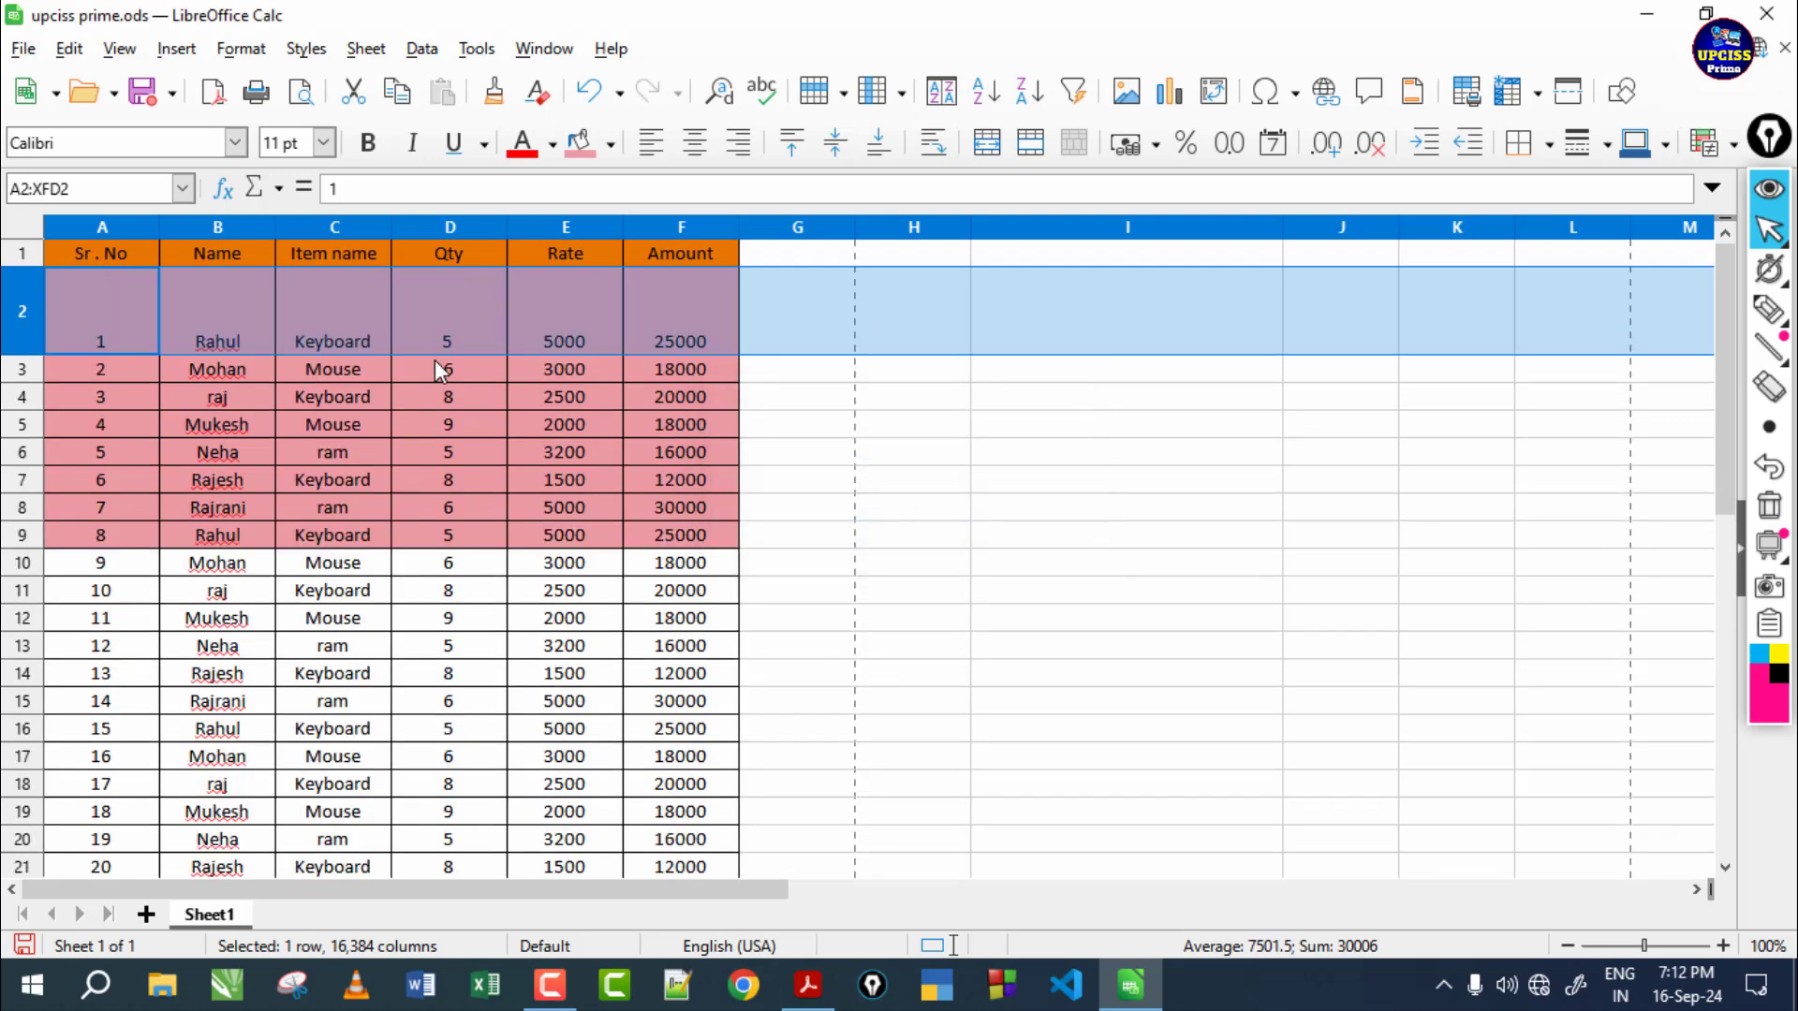
Step: Restore row 2 to its optimal height, keeping the default added value of 0.00"
right_click(34, 296)
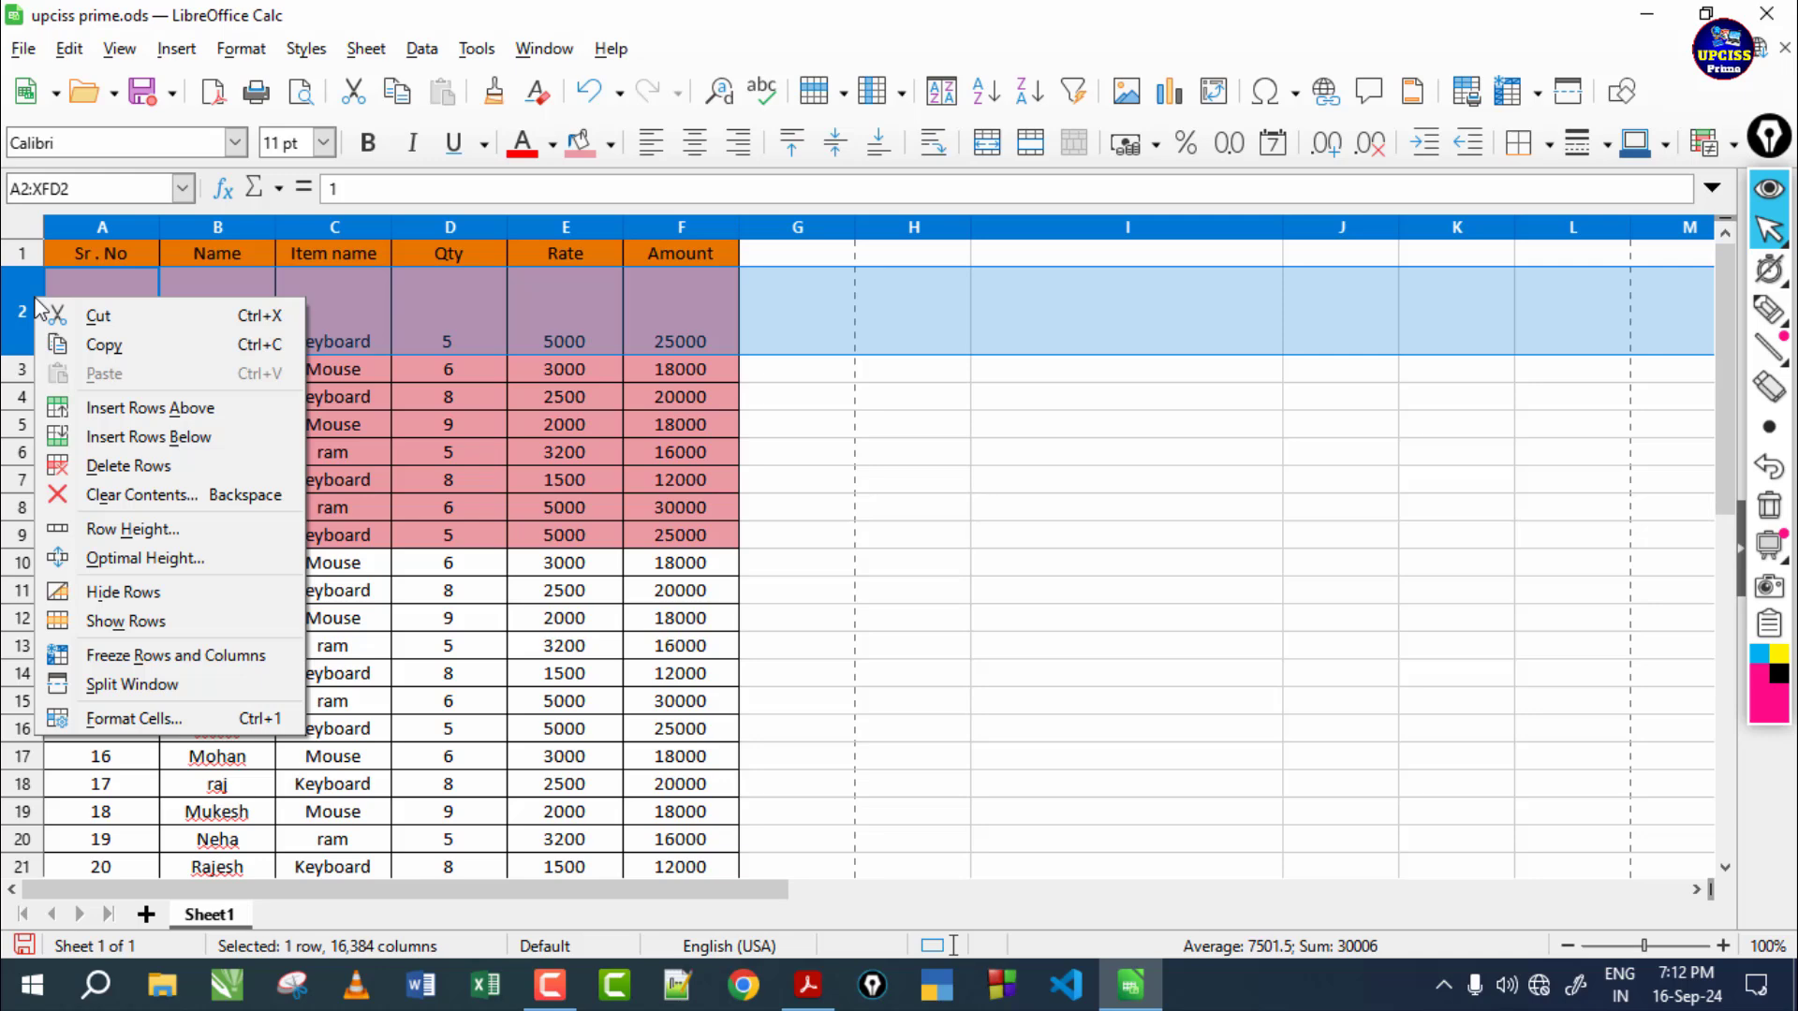
click(193, 562)
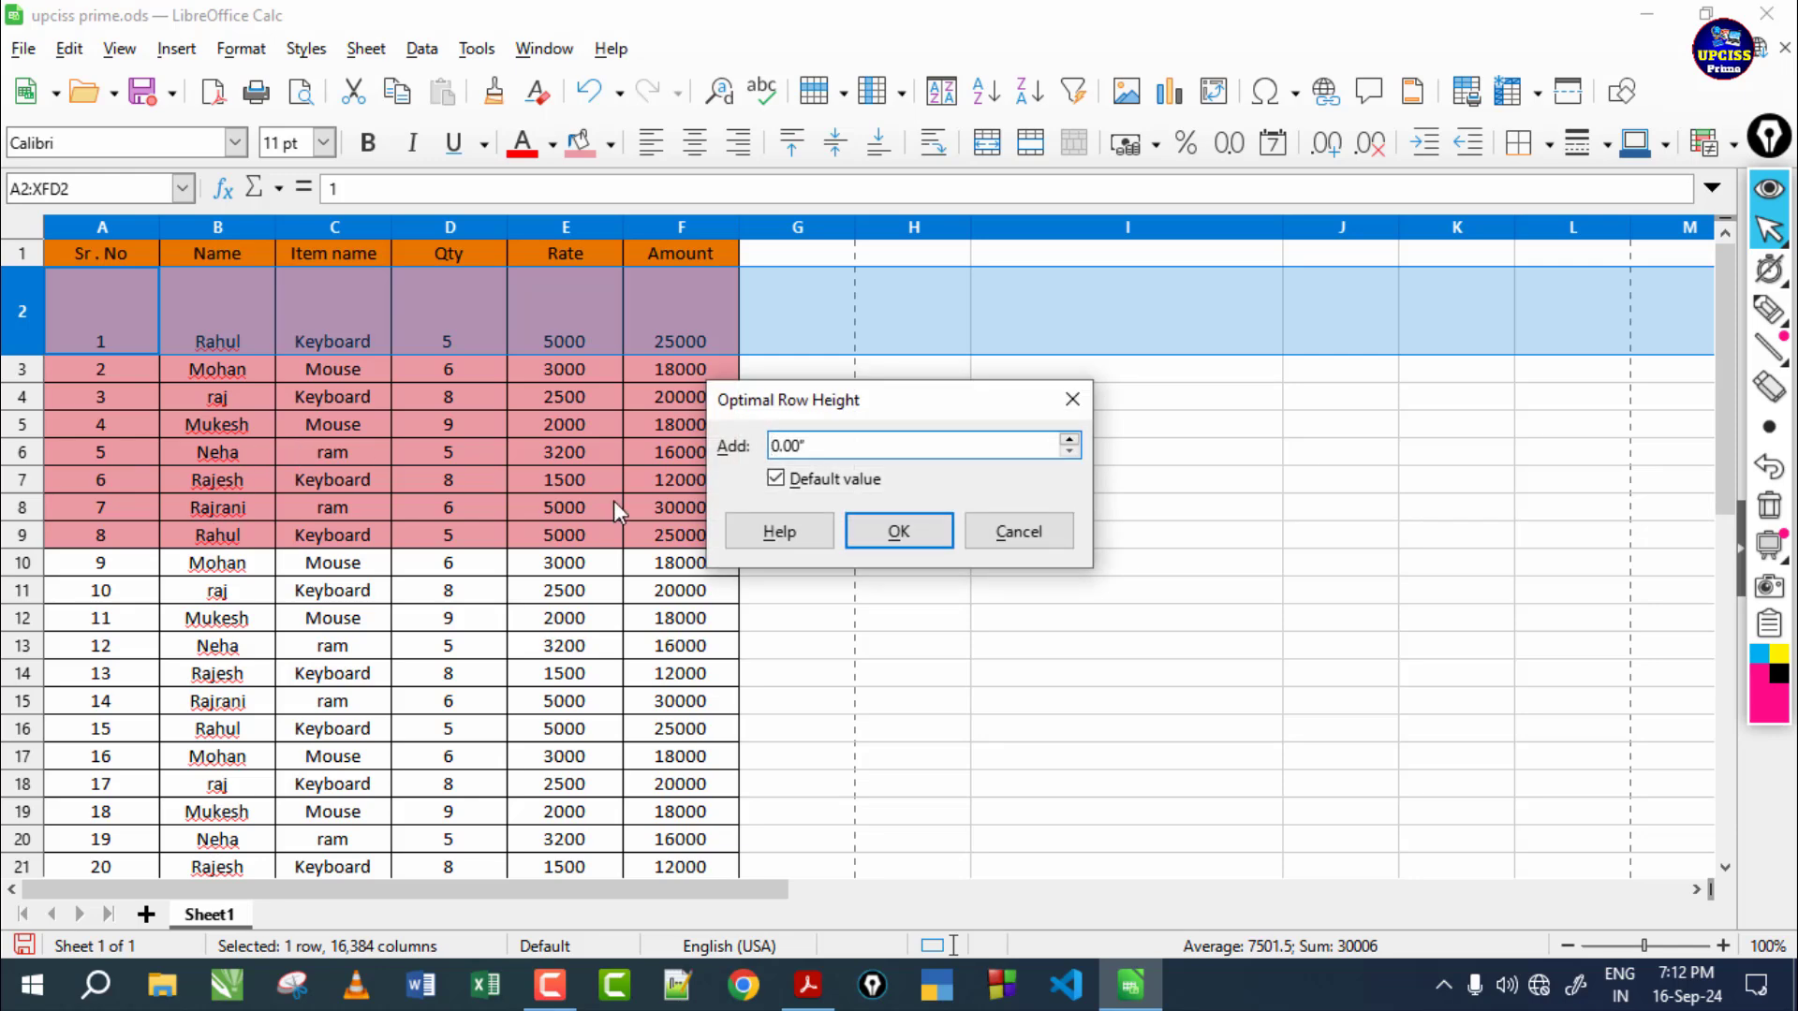
click(890, 532)
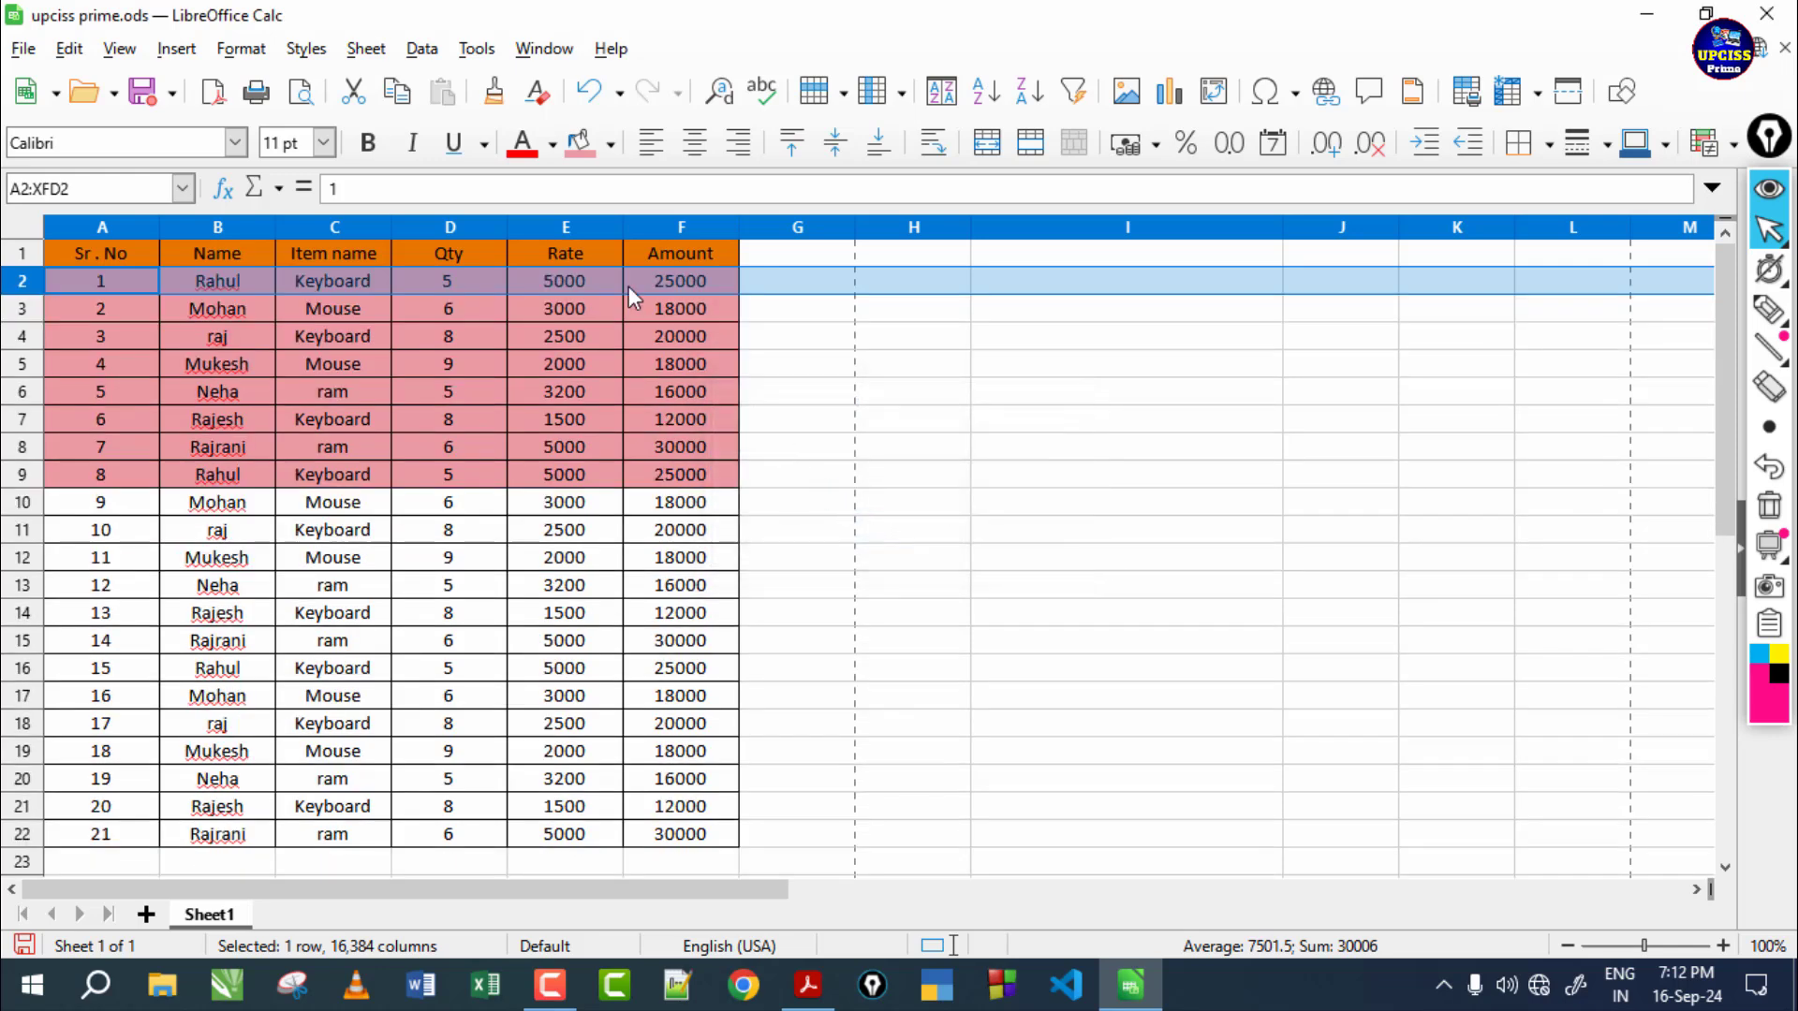
Step: Select cell F3, widen column C by its border and narrow it back to about 0.94"
click(656, 309)
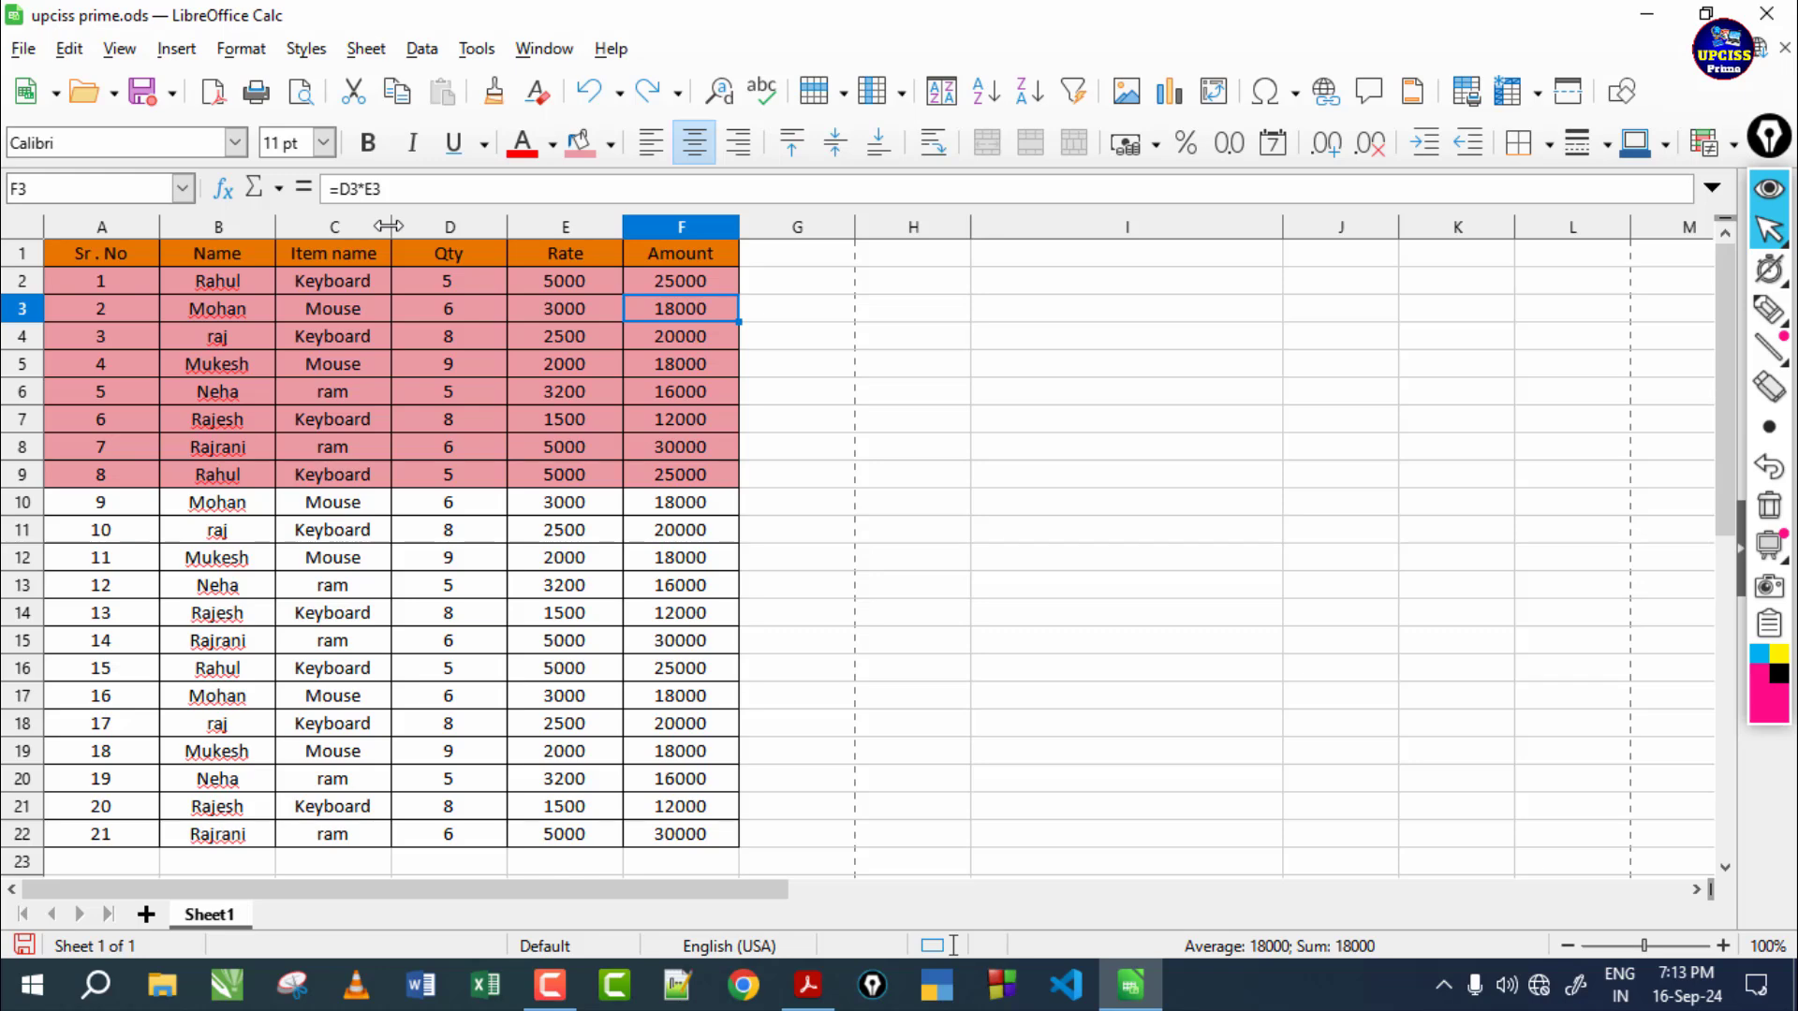
drag(387, 225, 451, 237)
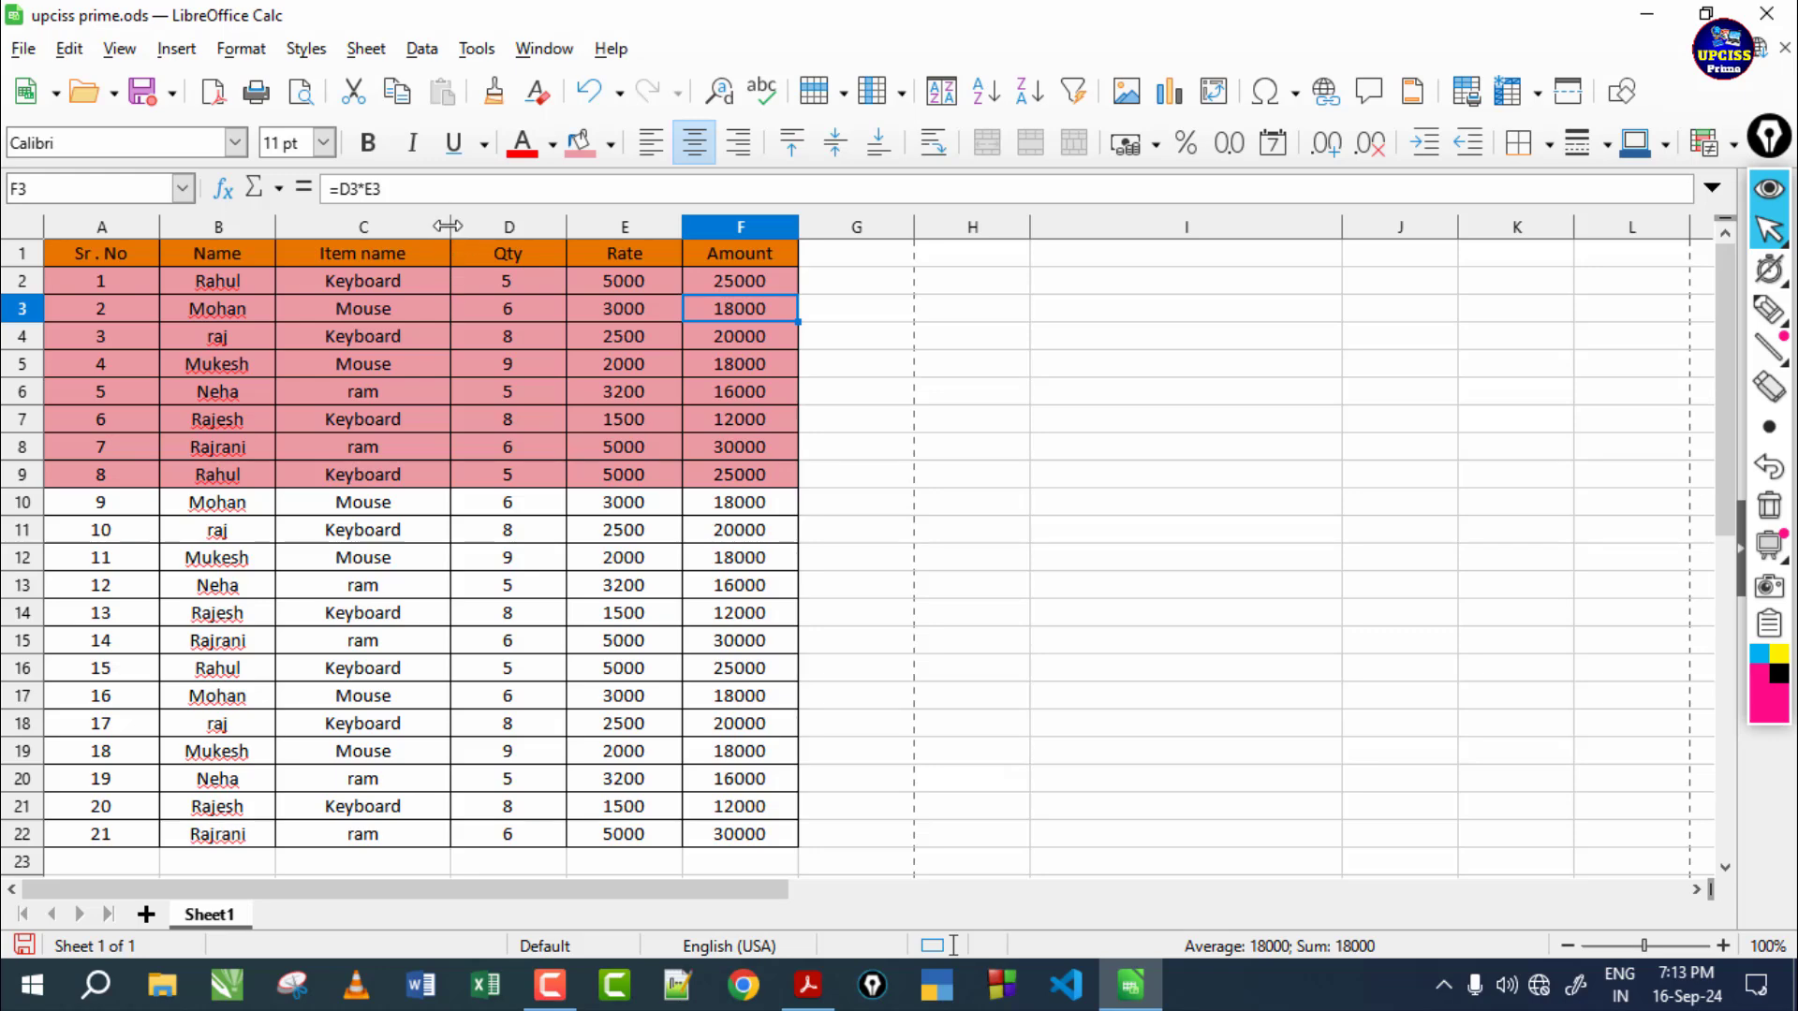
drag(450, 227, 397, 229)
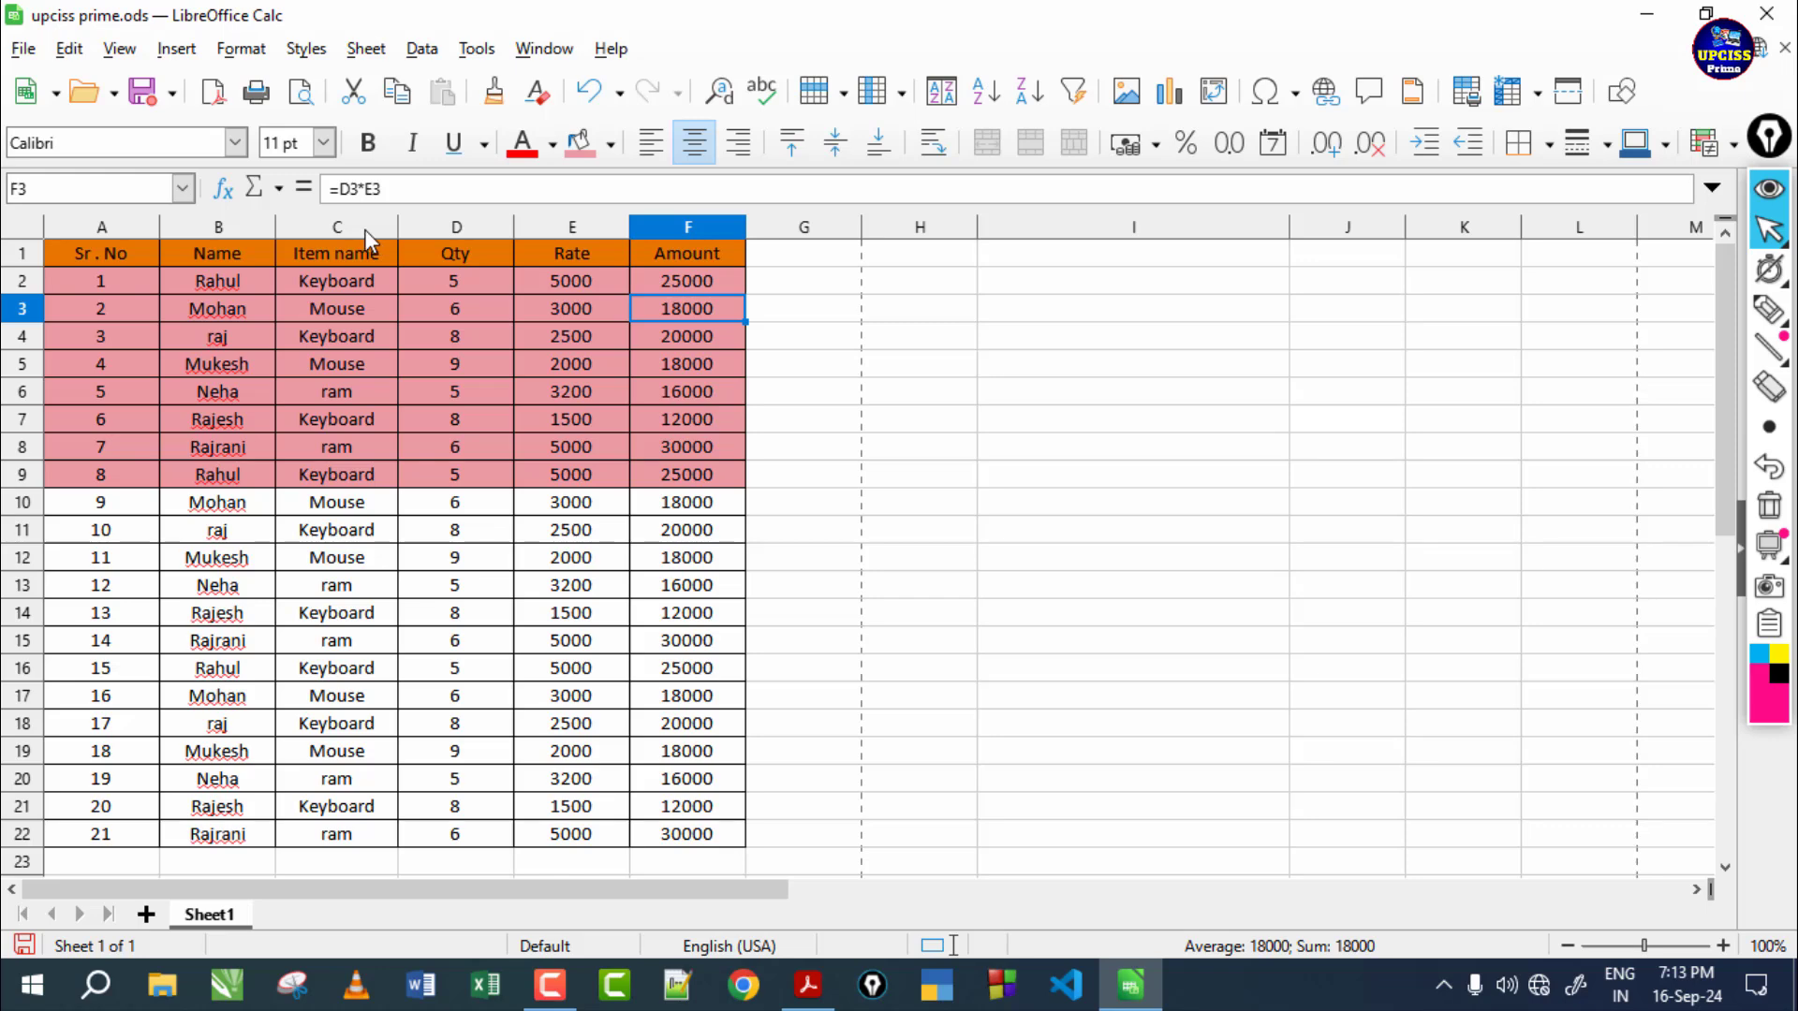
Step: Set the width of the Item name column (column C) to 1.60" with Column Width
click(364, 225)
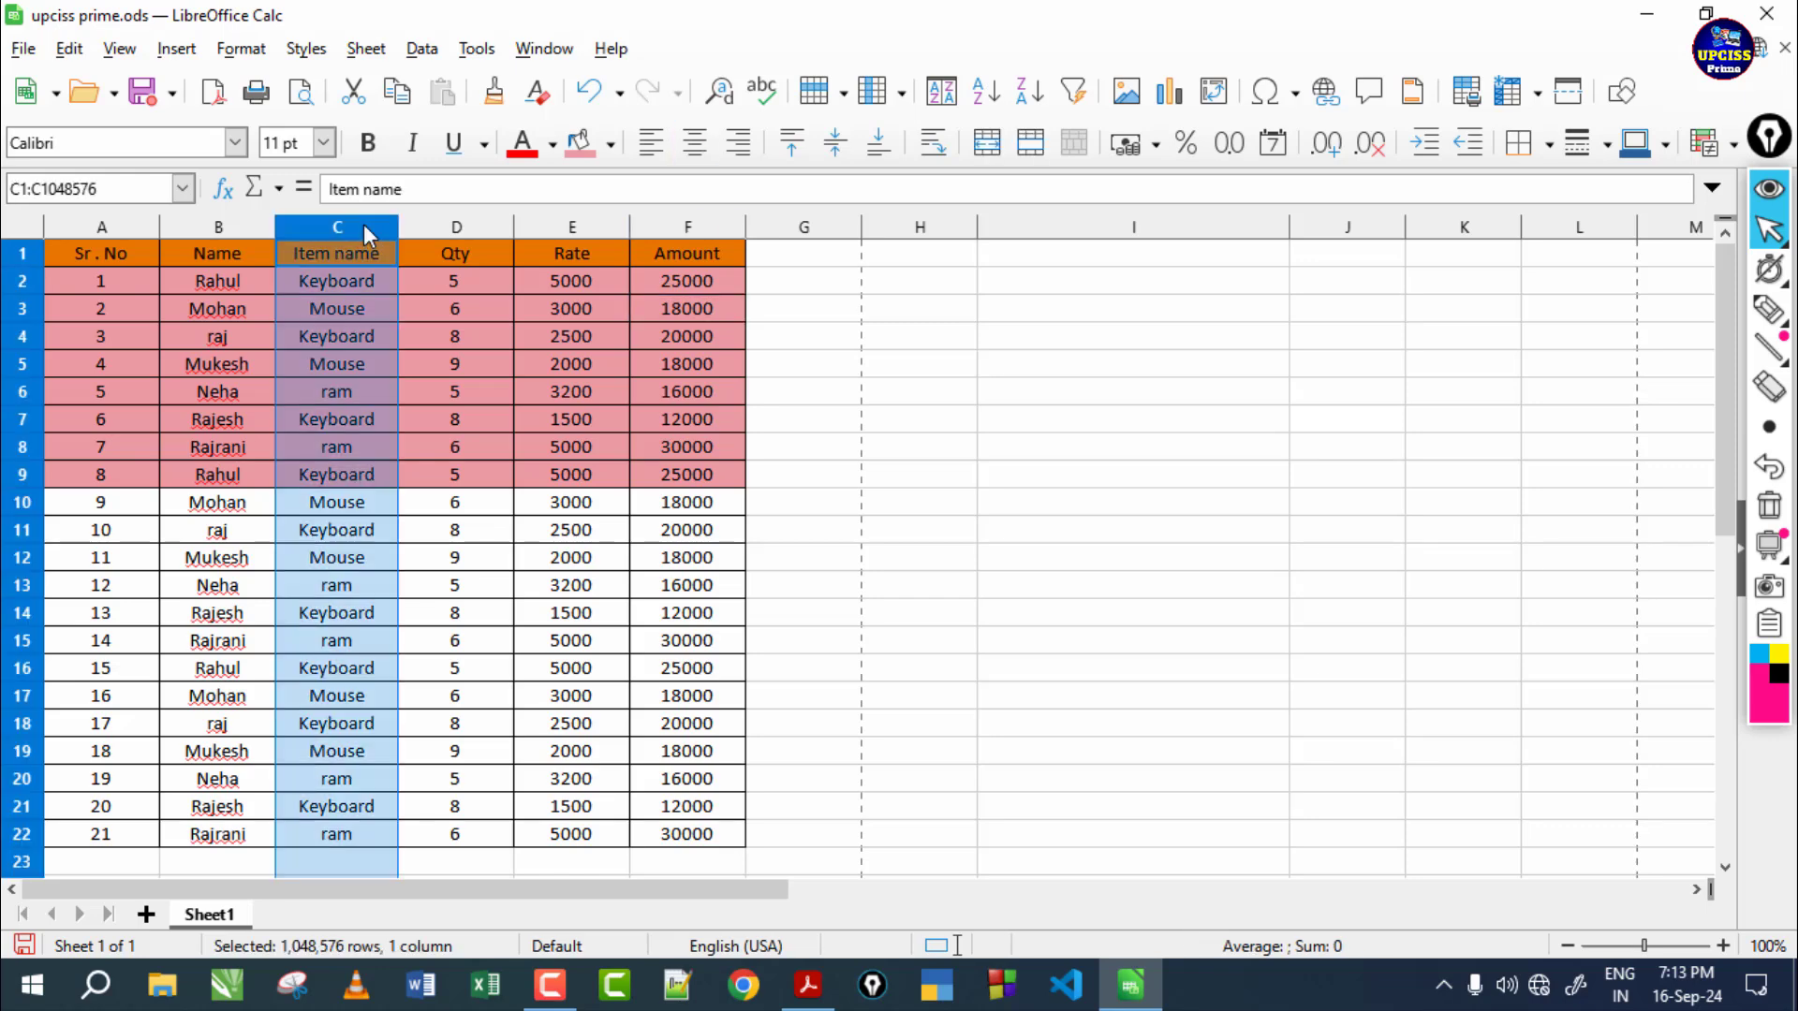
right_click(365, 228)
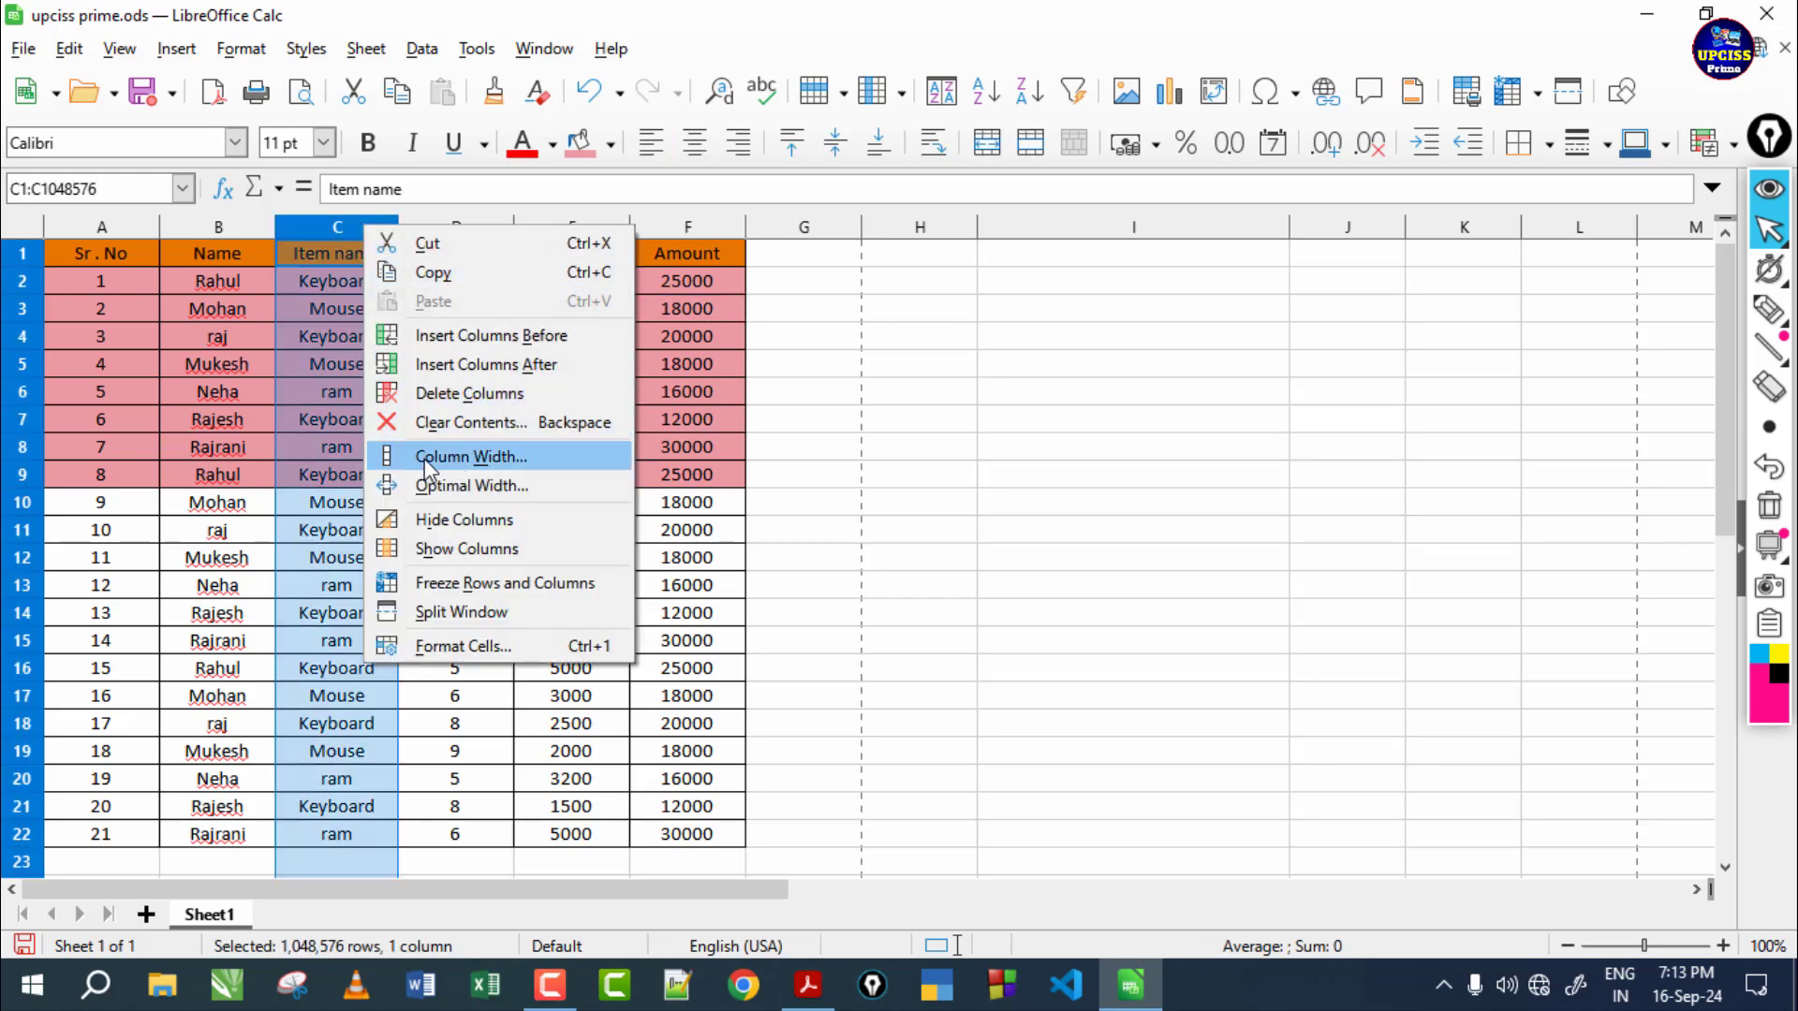
click(464, 457)
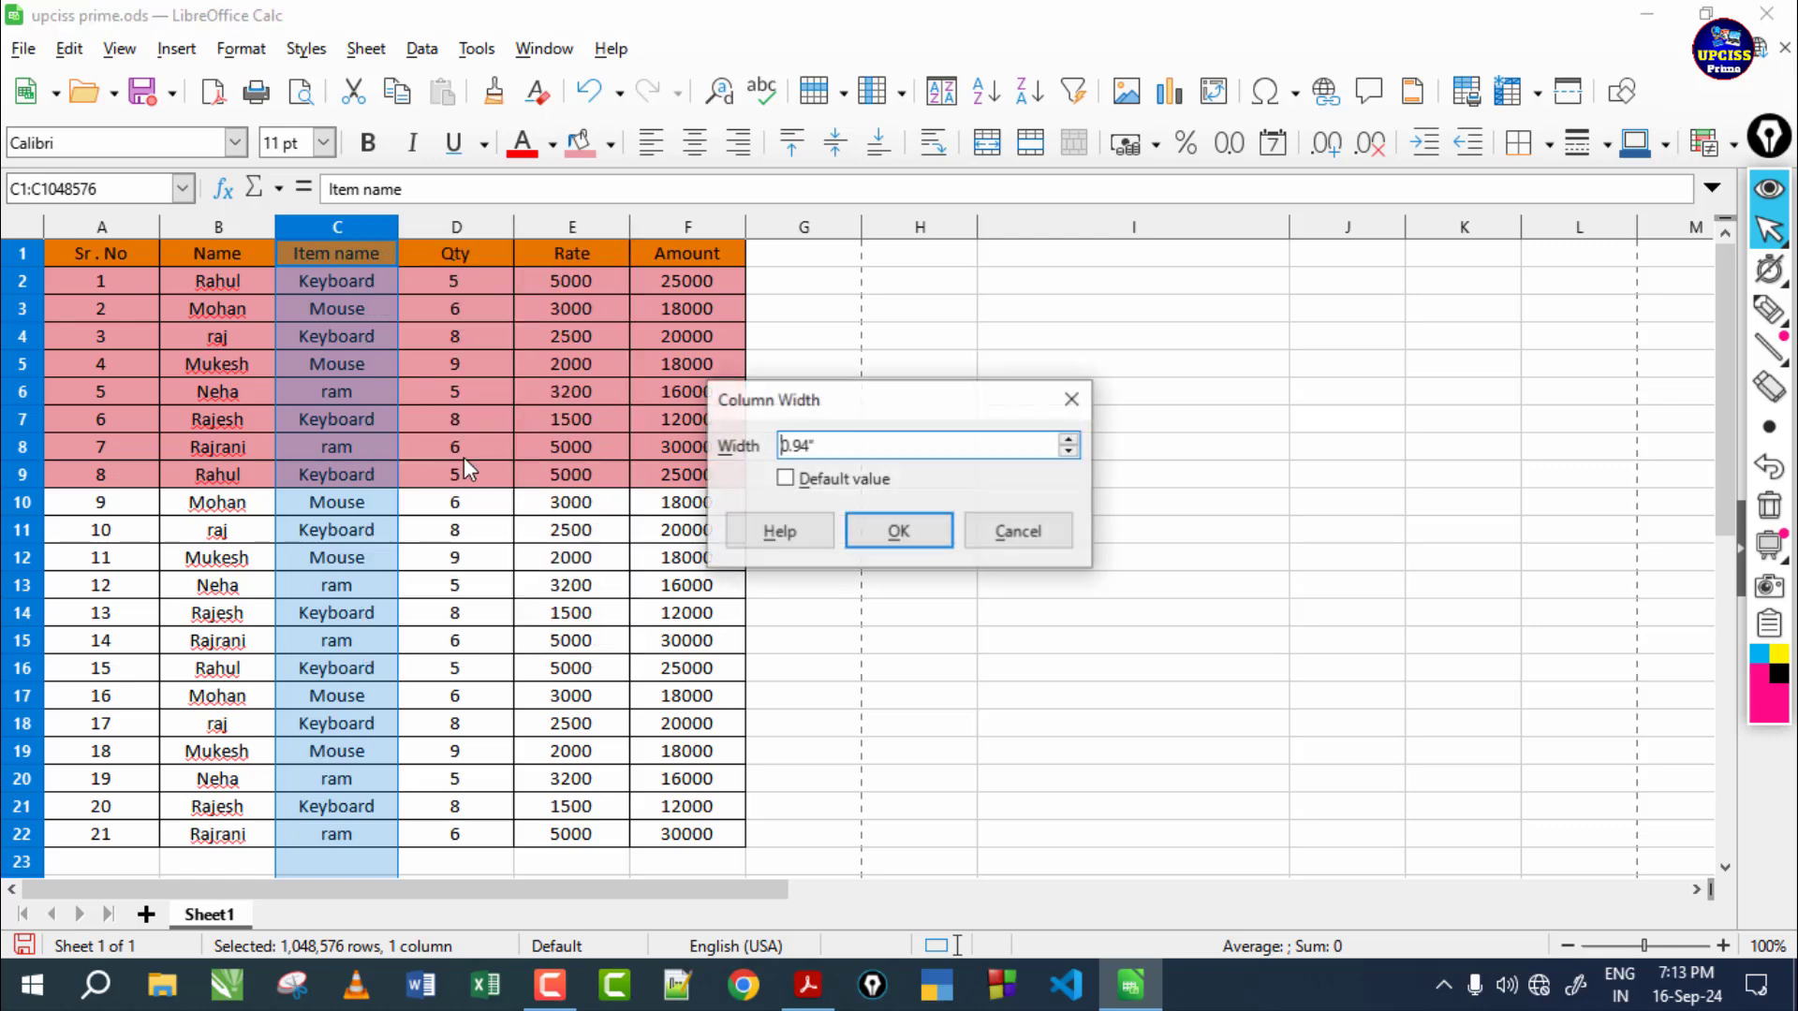
click(1073, 440)
click(1073, 439)
click(1073, 439)
click(1073, 439)
click(1073, 440)
click(1074, 439)
click(1073, 439)
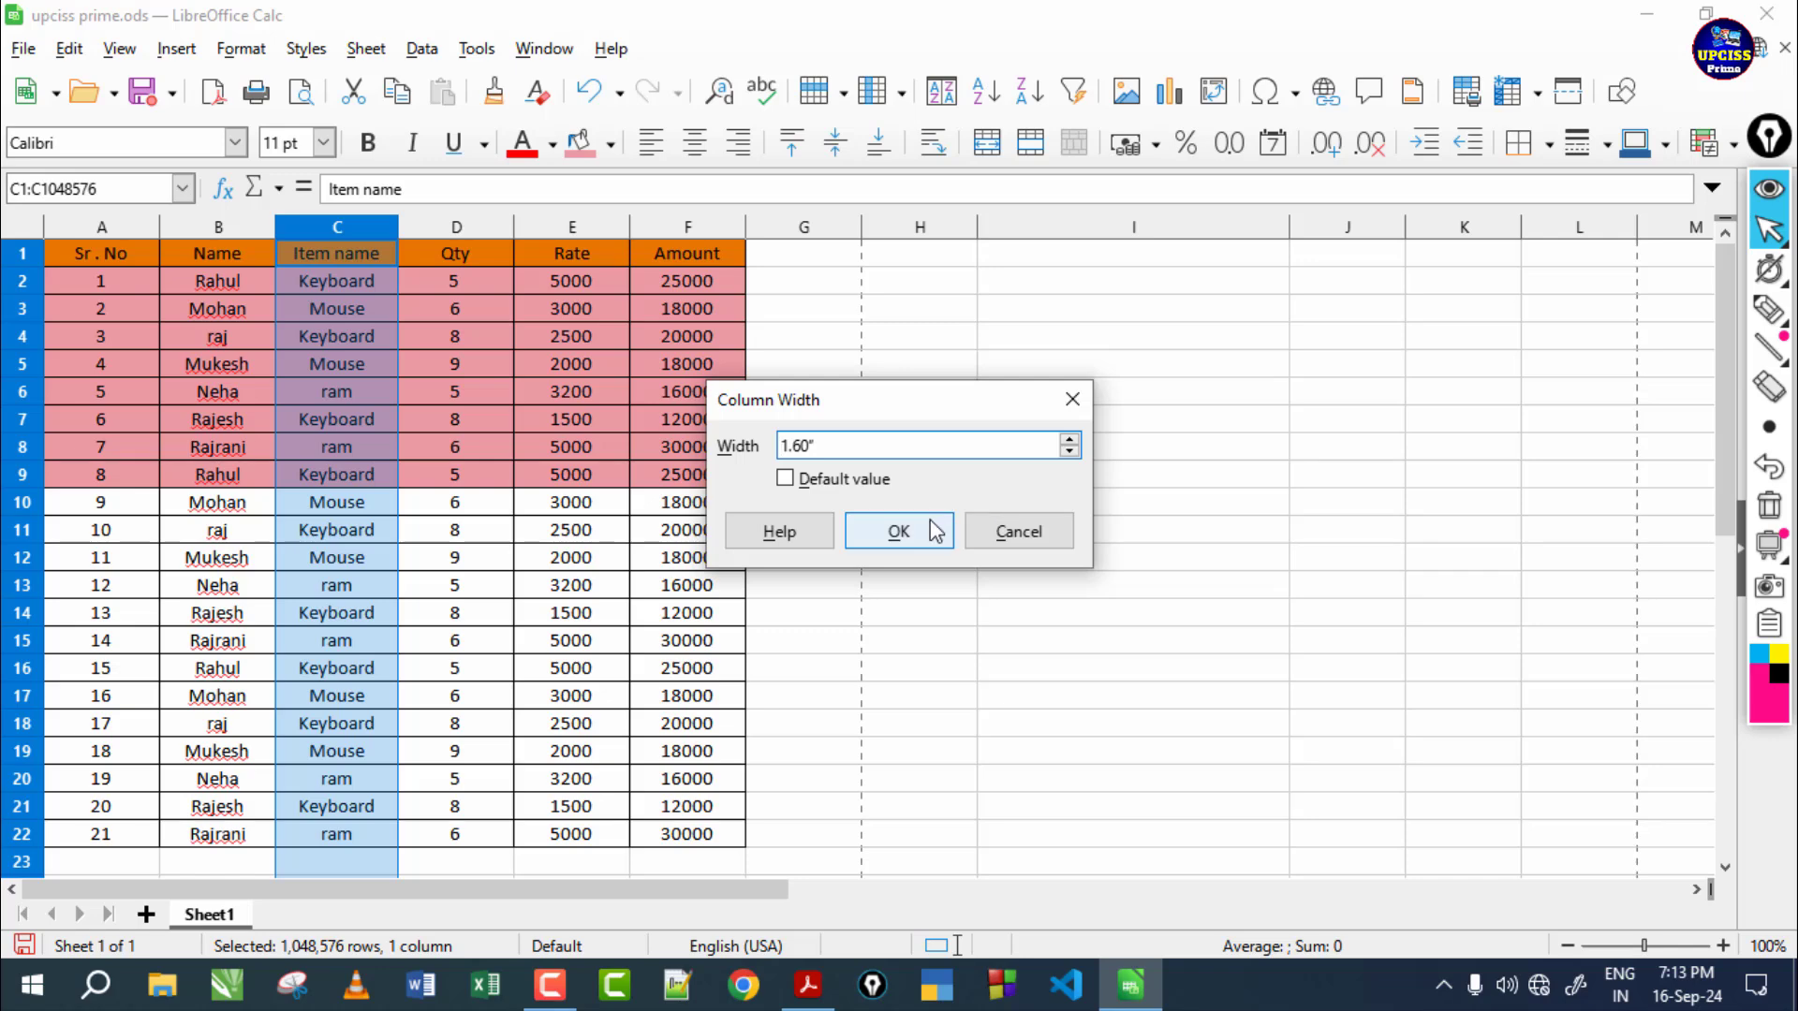
click(899, 530)
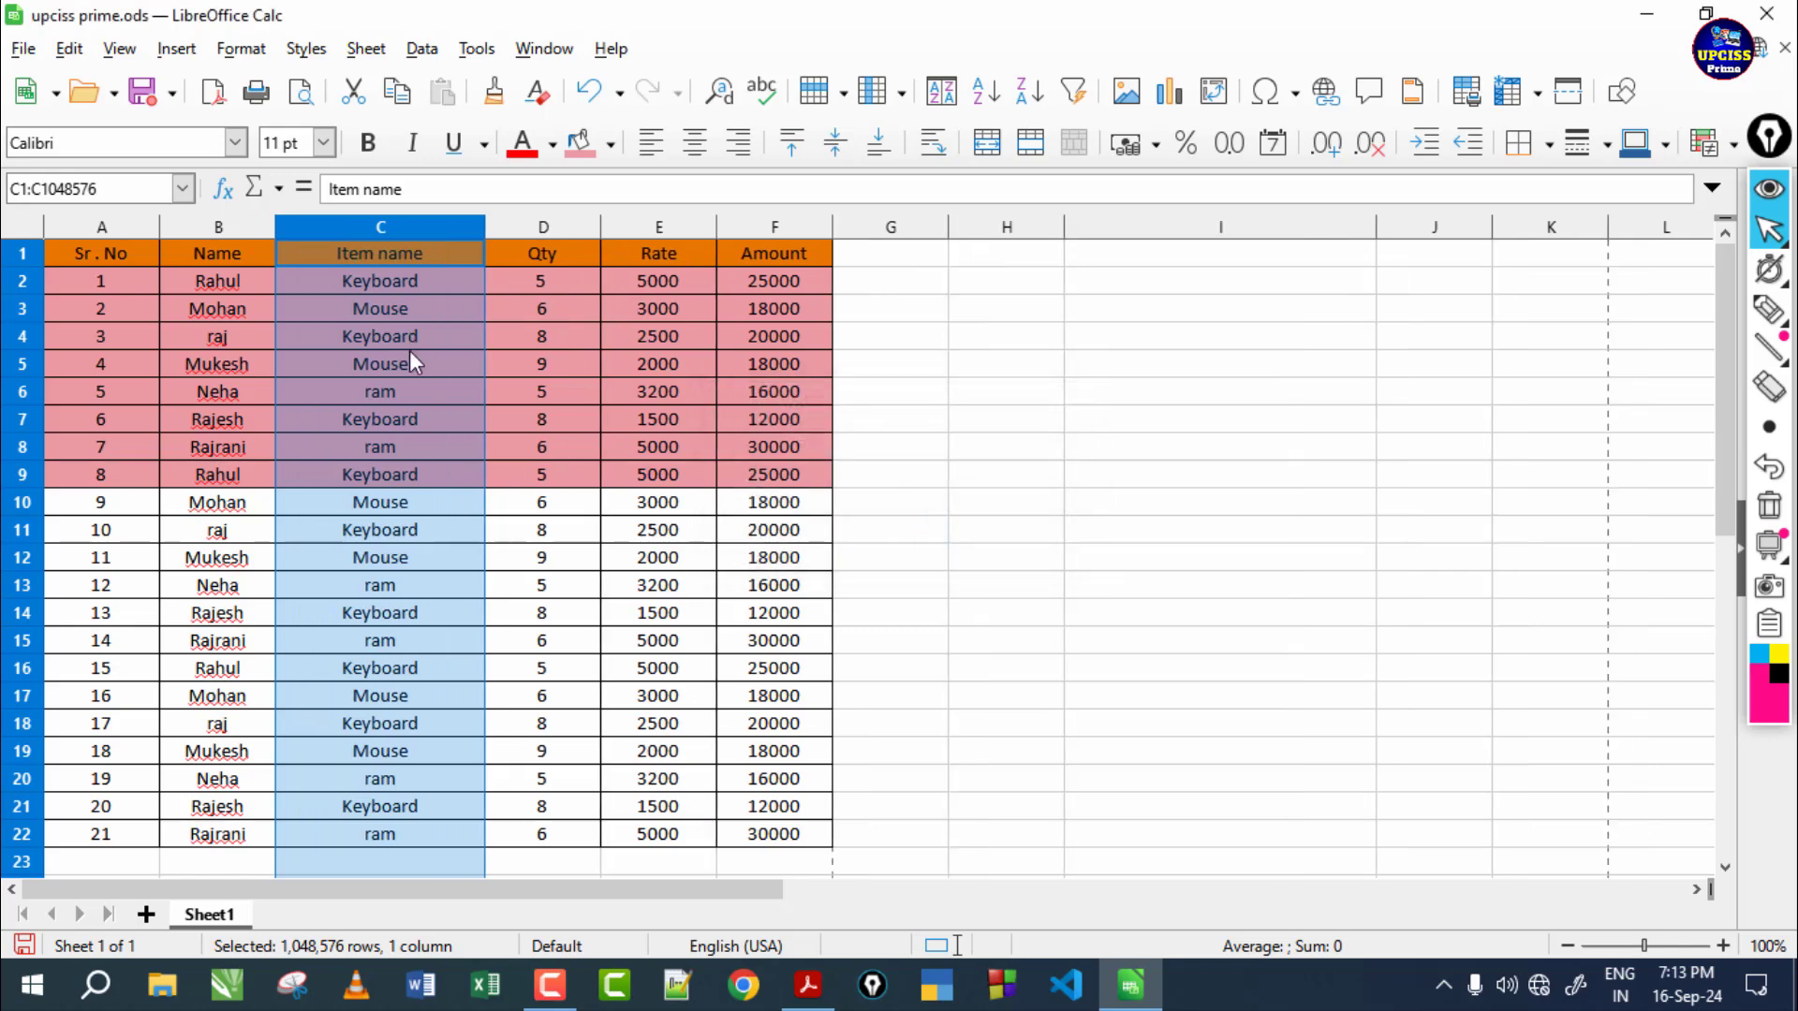
Step: Fit column C to its optimal width, keeping the default added value of 0.08"
right_click(403, 232)
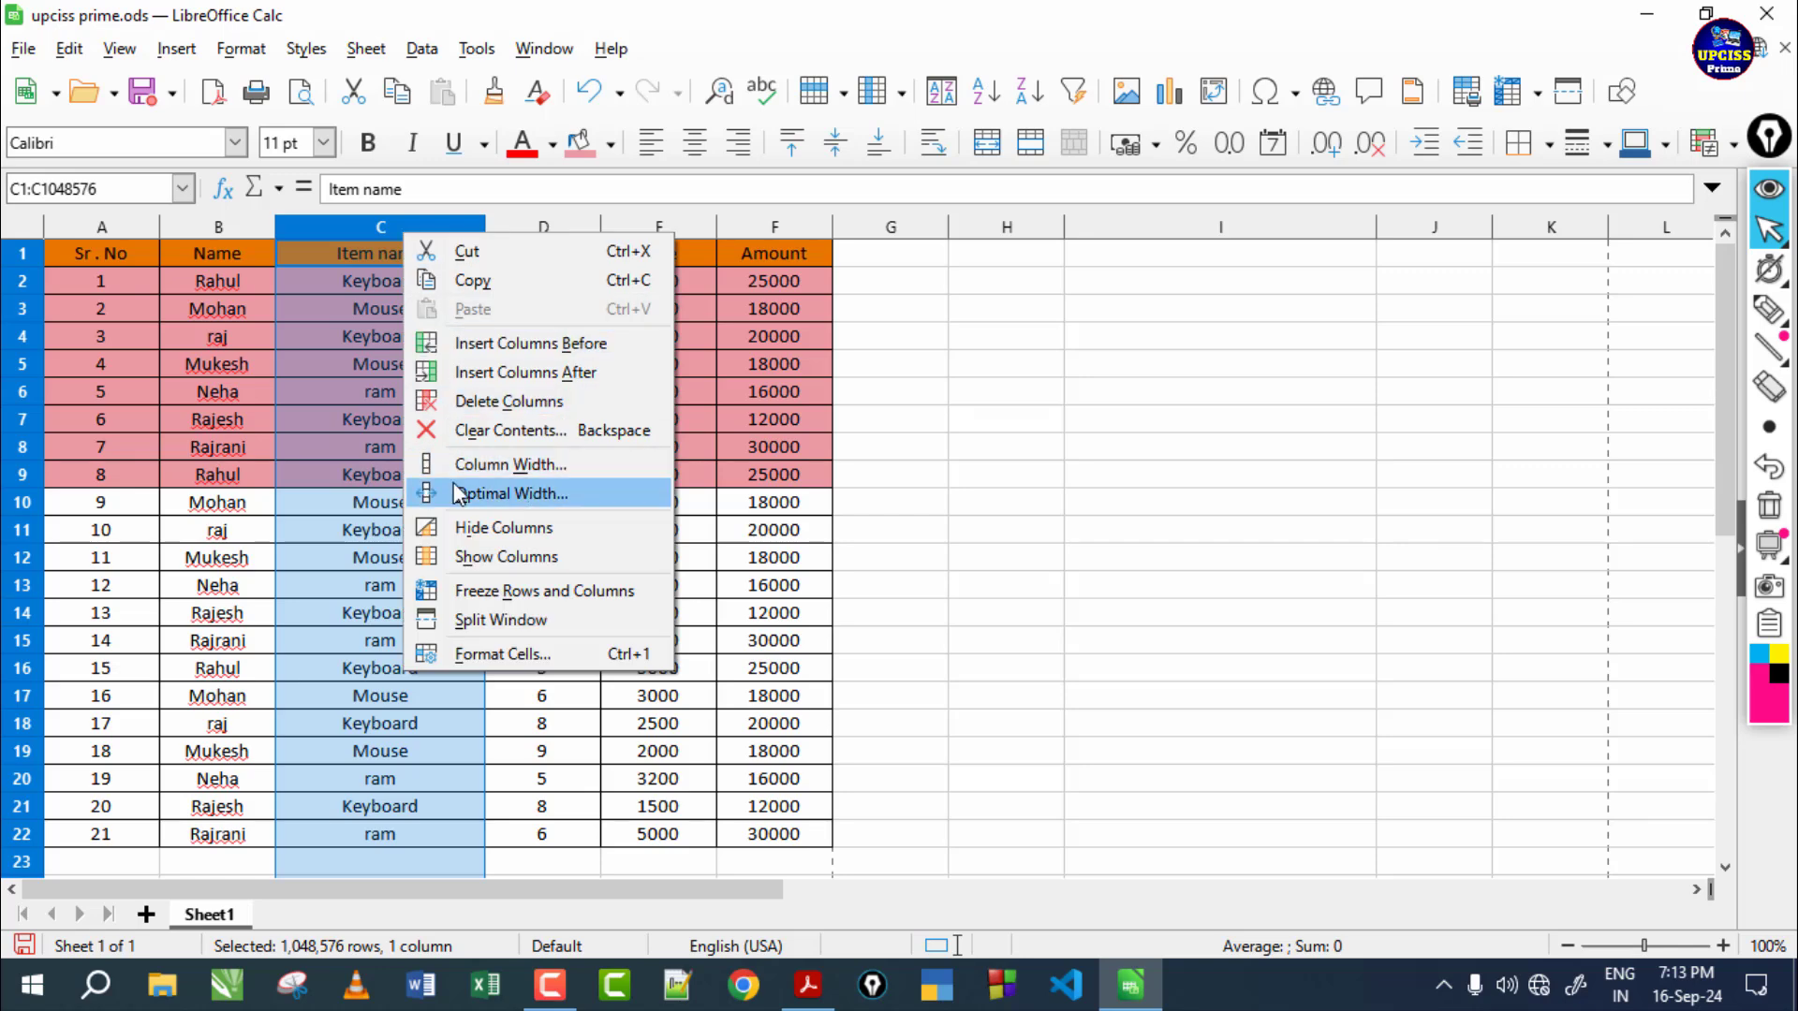
click(457, 493)
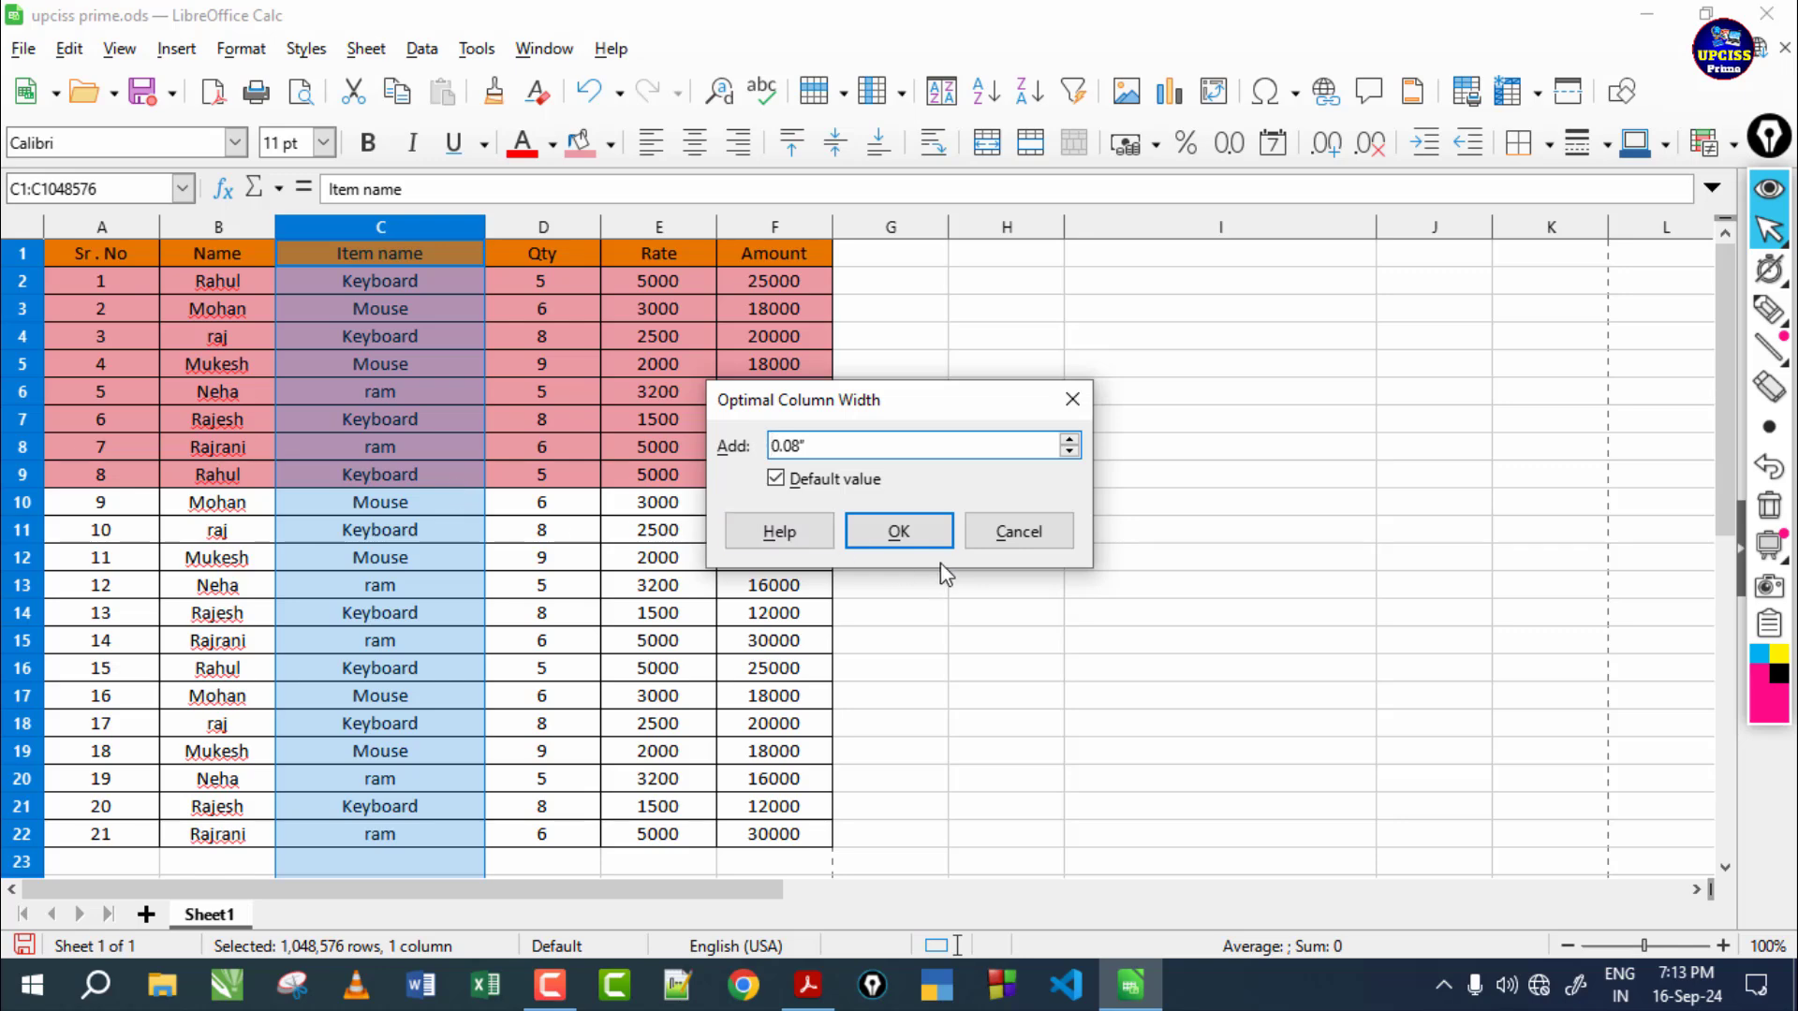
click(899, 531)
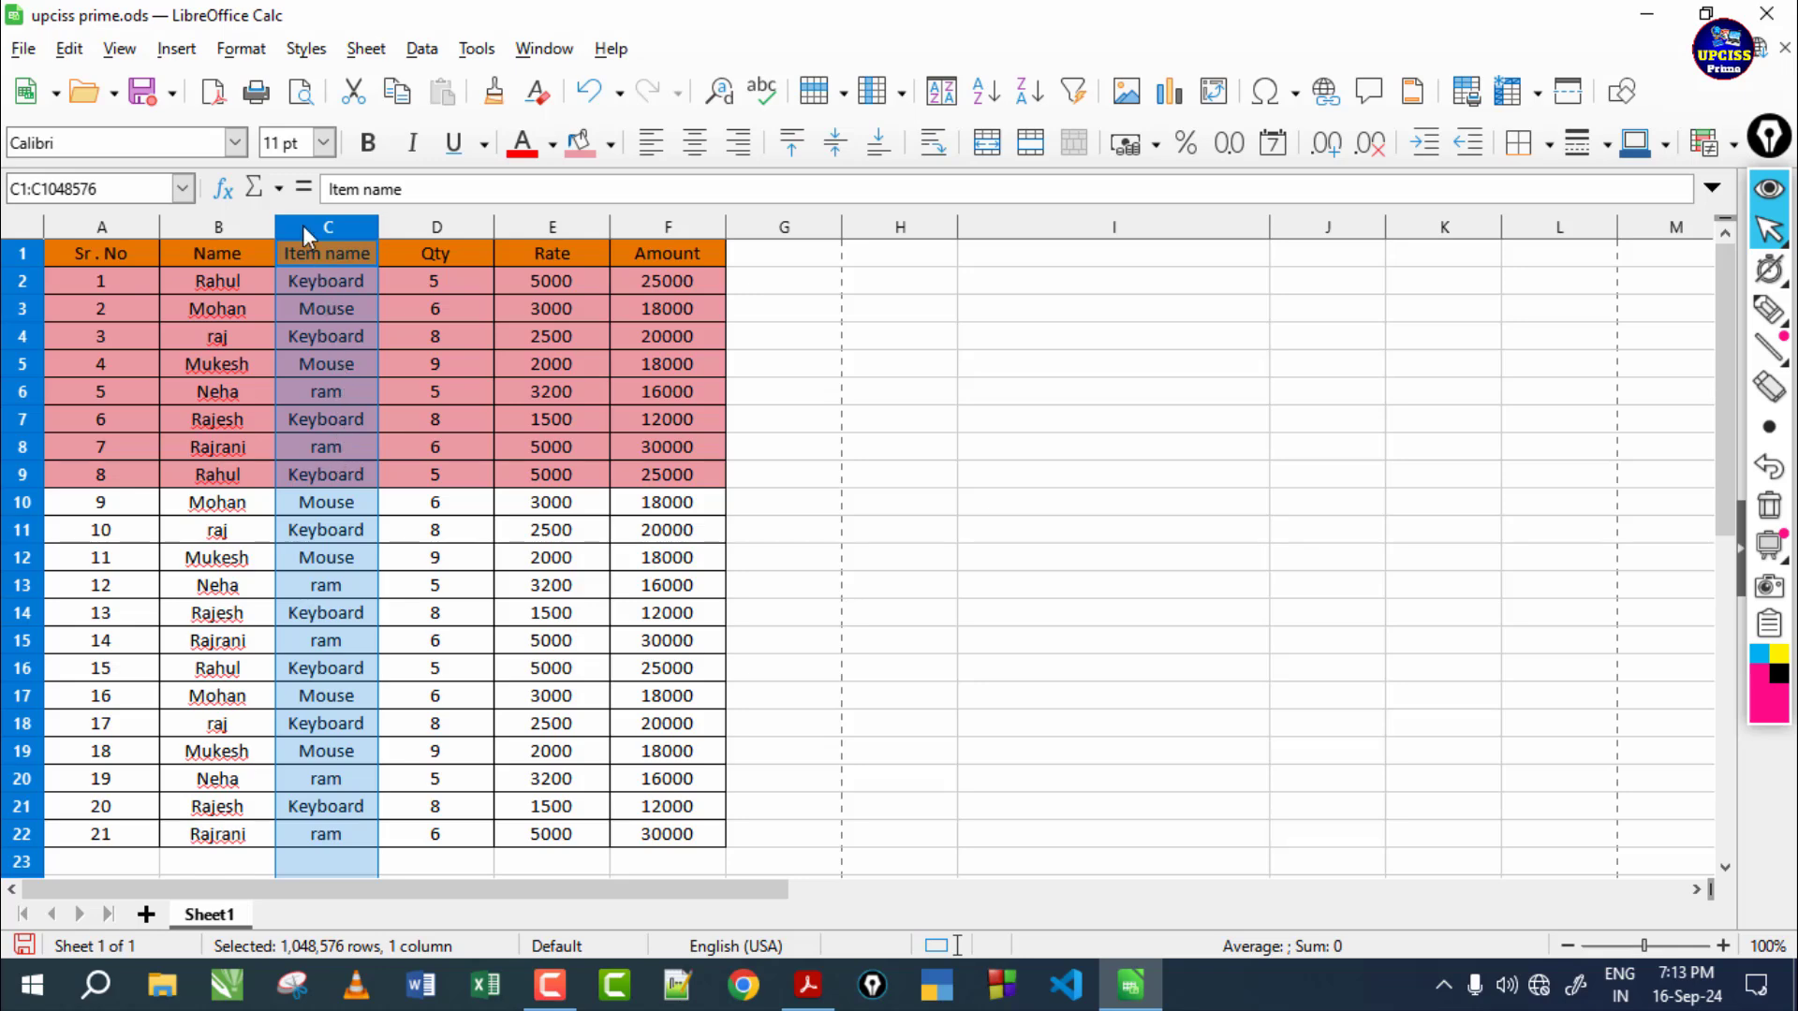
Step: Widen column C to nearly twice its width with the Column Width setting, and select cell C6
click(239, 48)
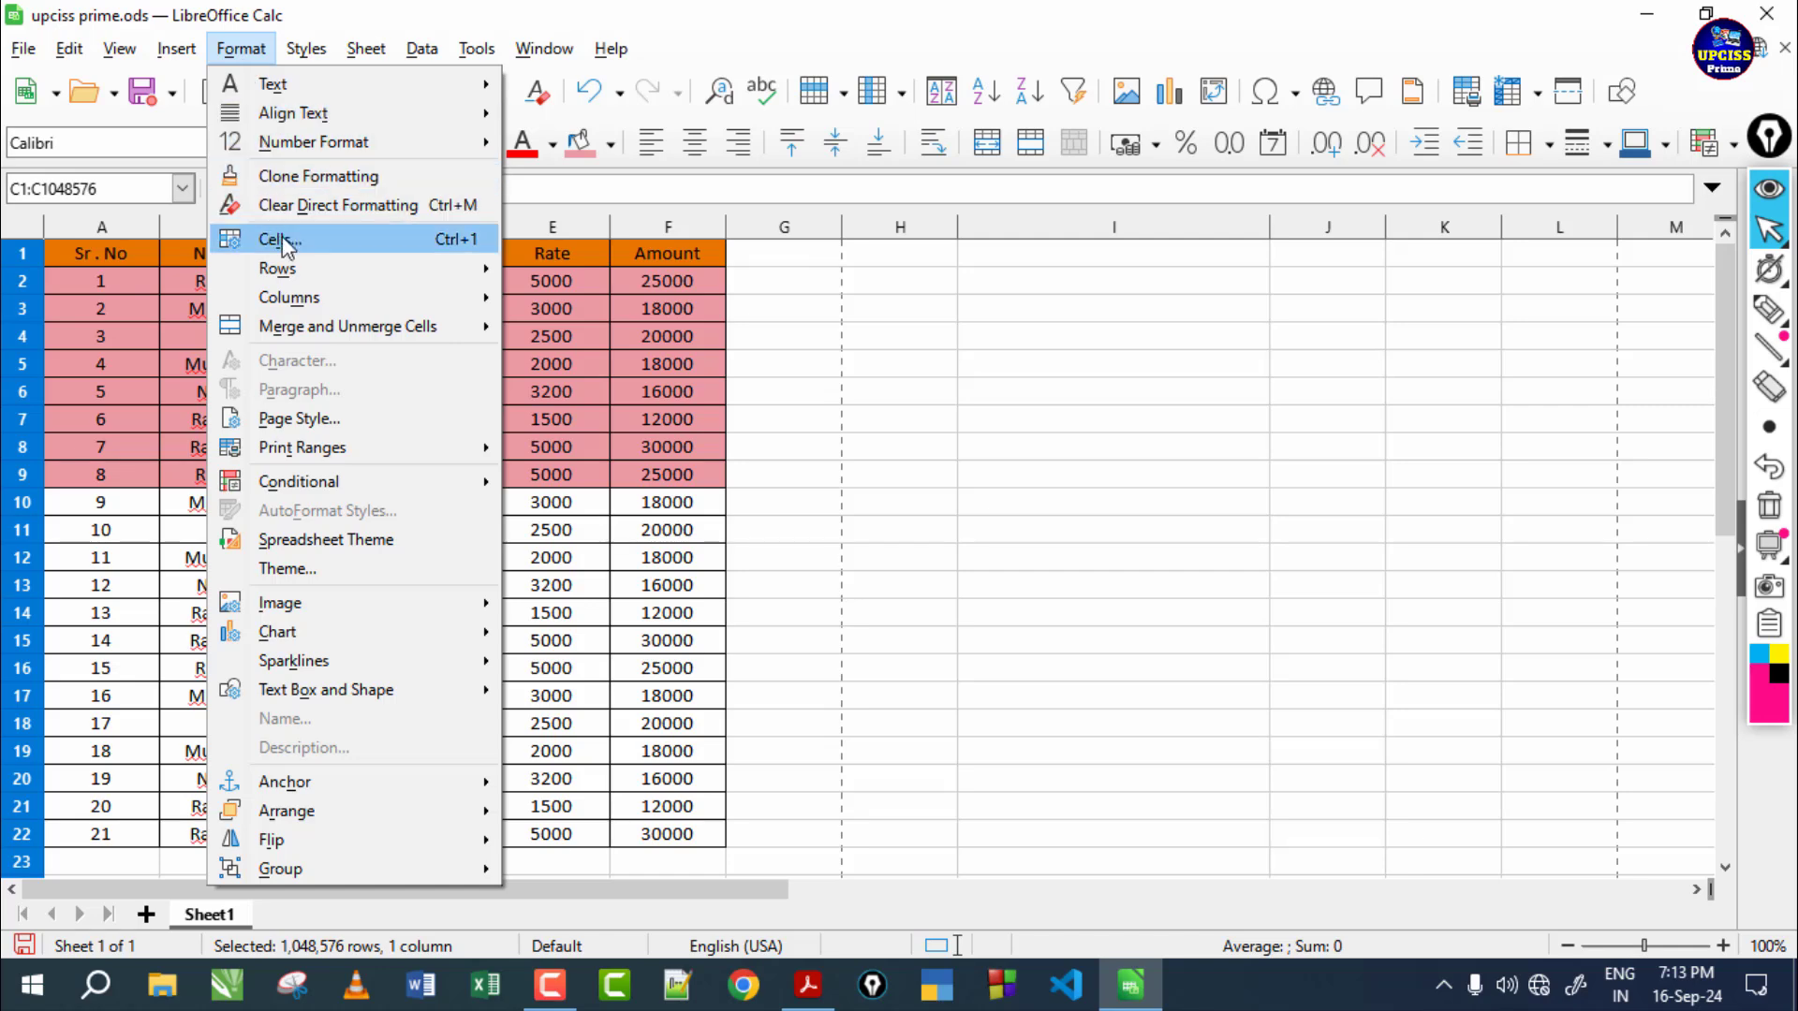
mouse_move(290, 297)
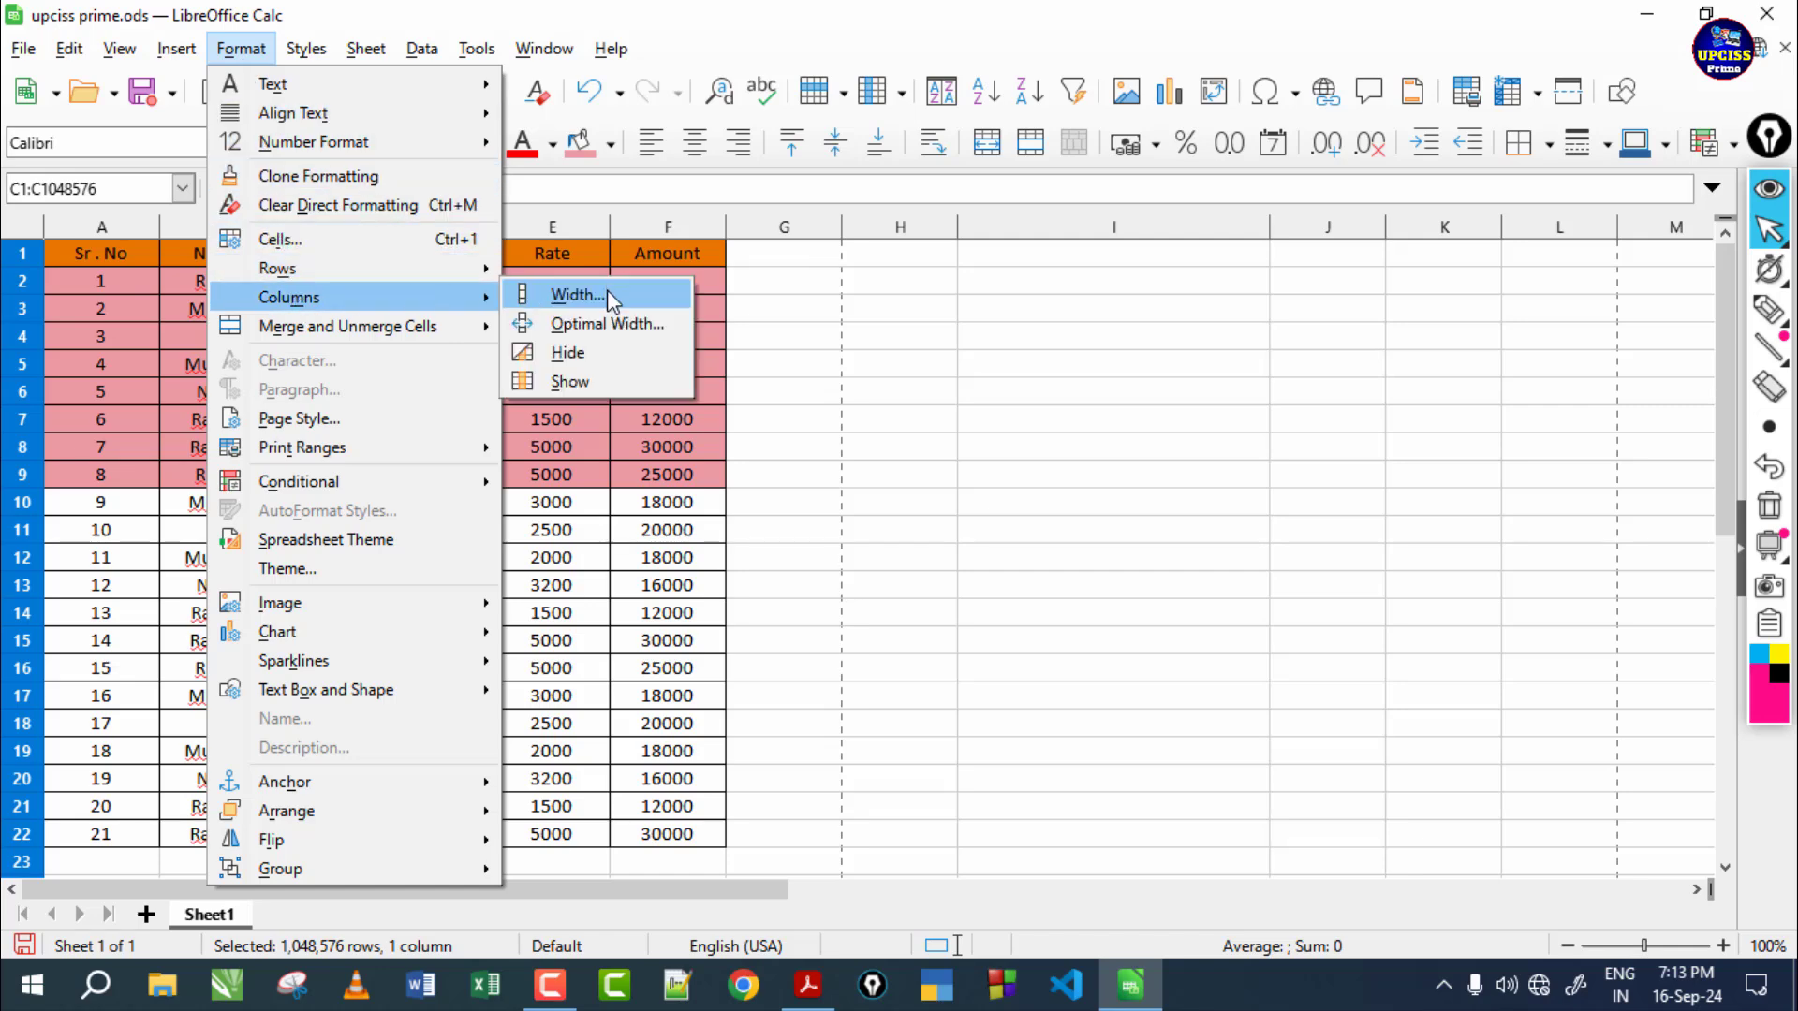
click(575, 294)
click(1069, 440)
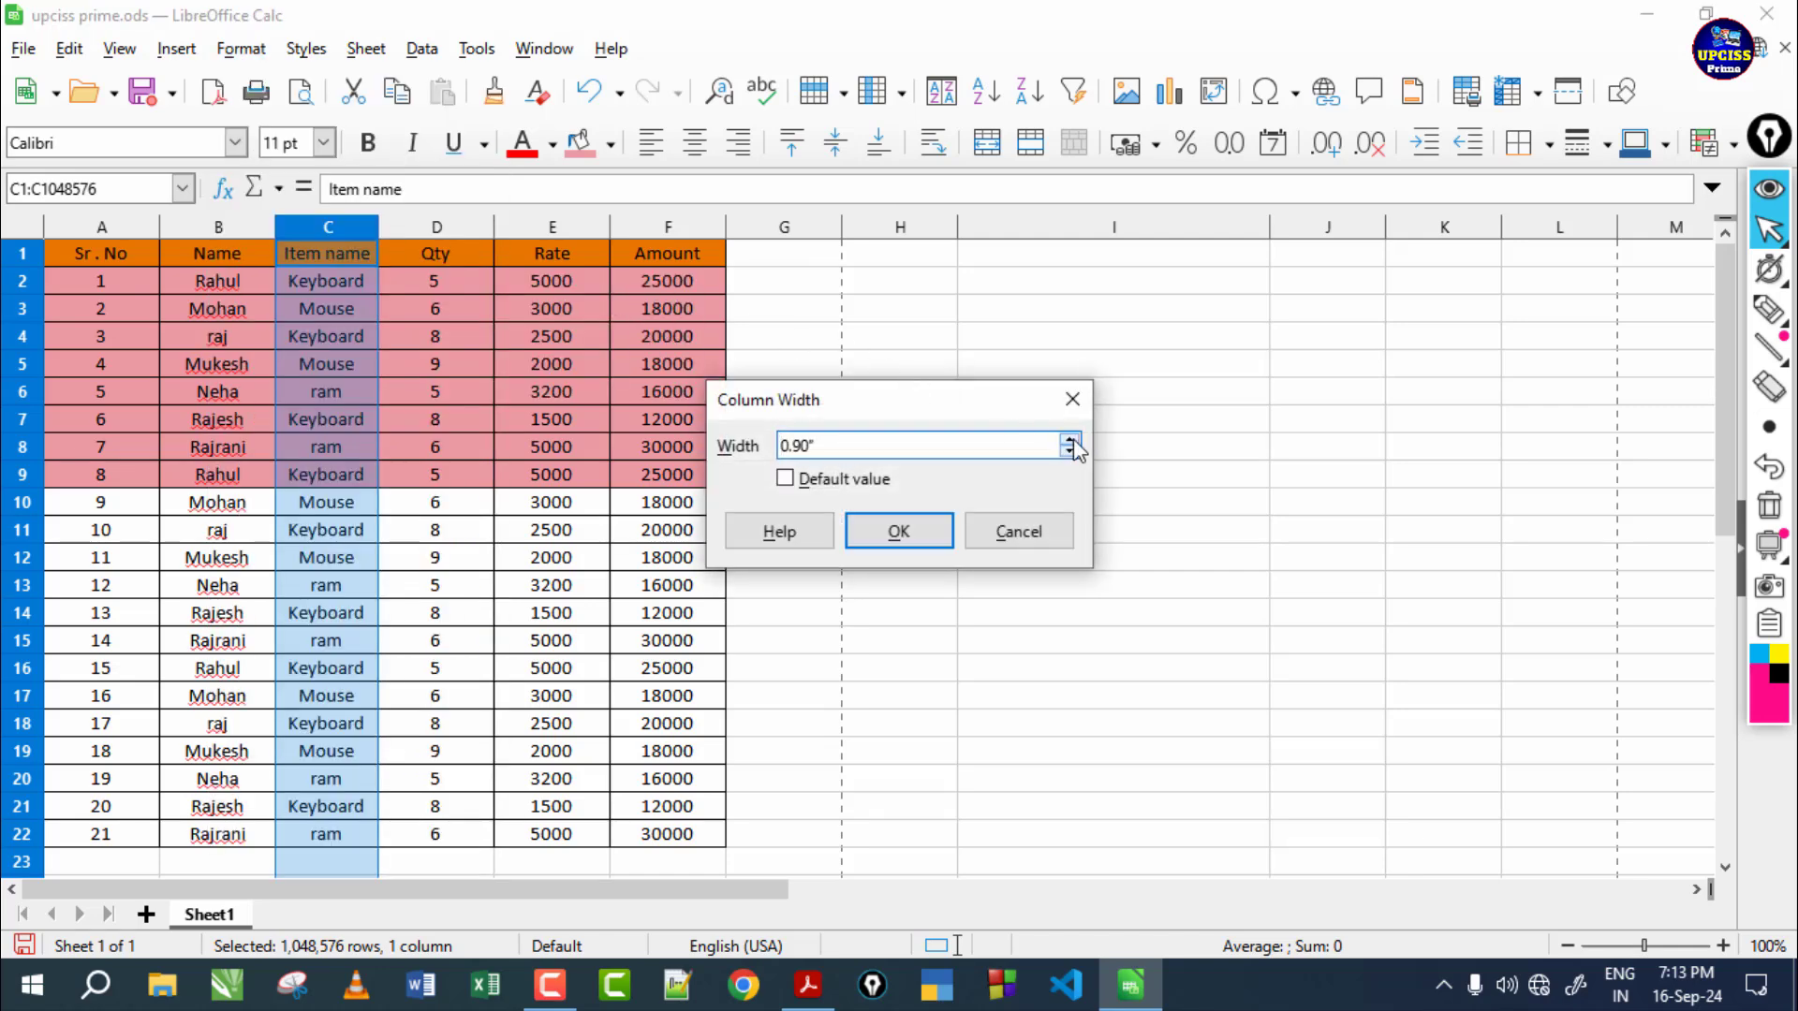
click(1069, 440)
click(1070, 441)
click(928, 527)
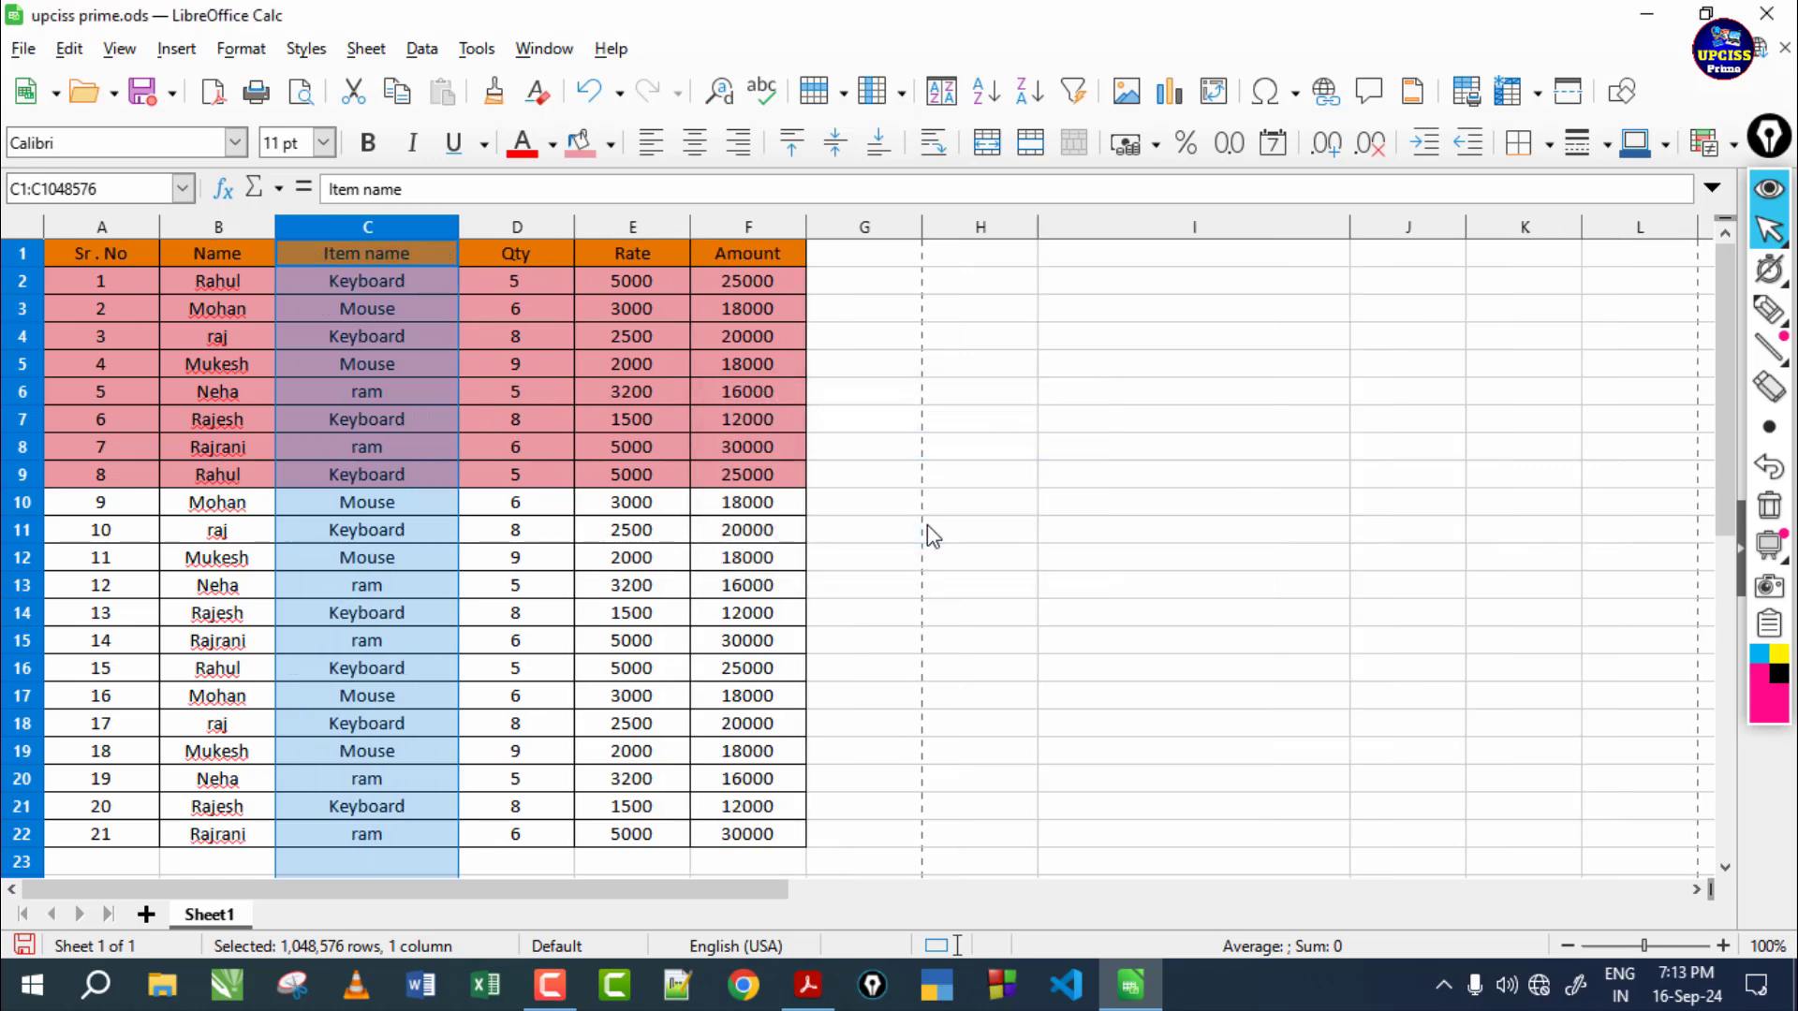
click(364, 339)
click(380, 386)
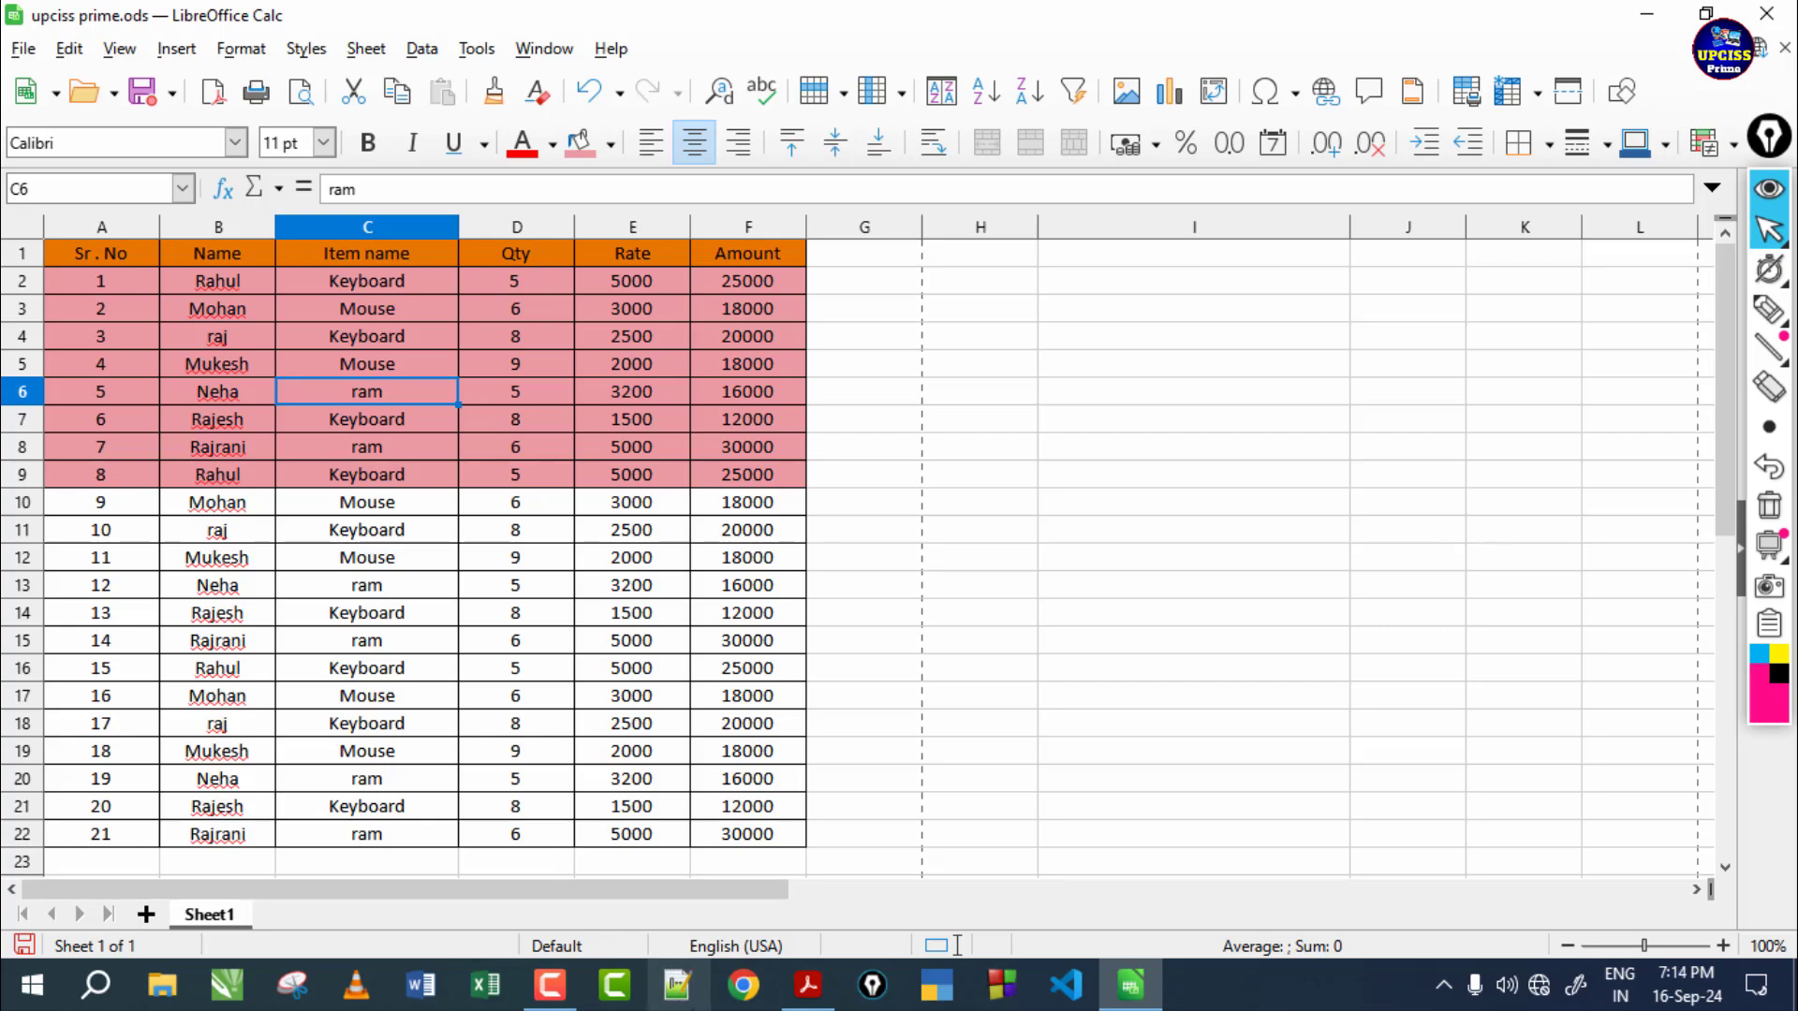
Step: Switch to ccc notes.pdf in Adobe Acrobat and underline the start of the "Note:" label about default row height with the pen
click(805, 989)
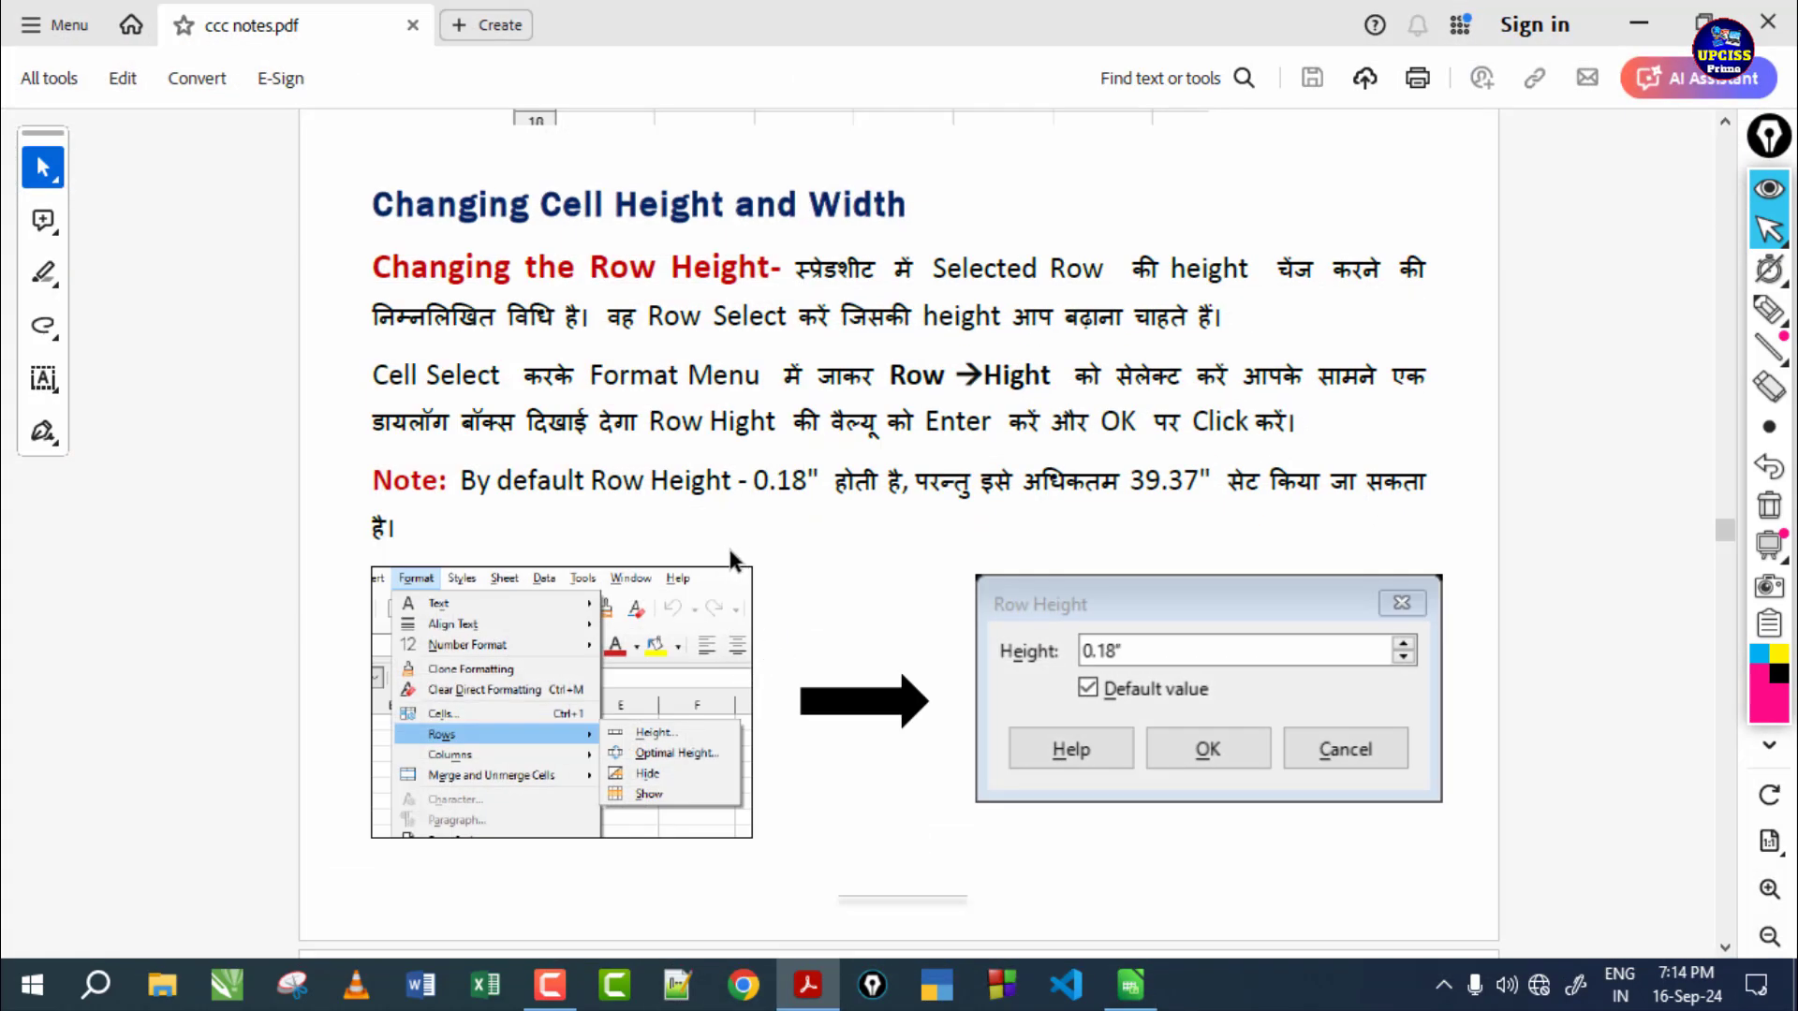
mouse_move(1769, 349)
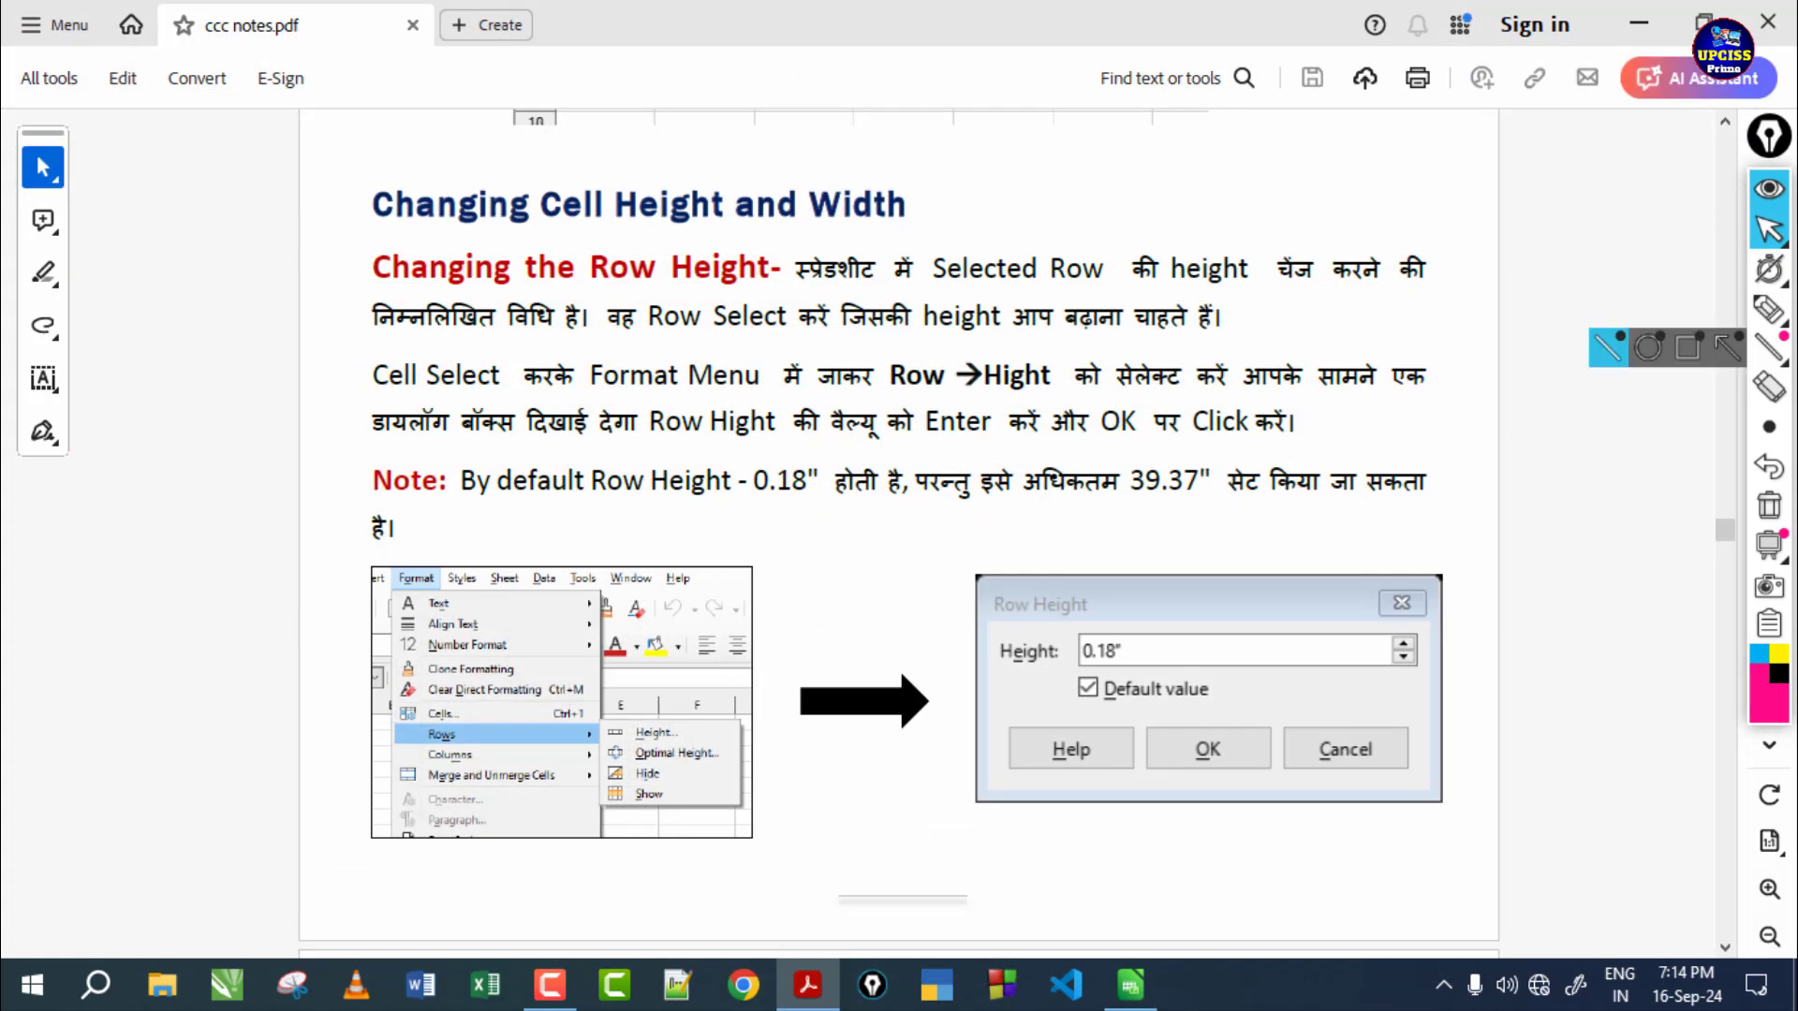
click(1769, 309)
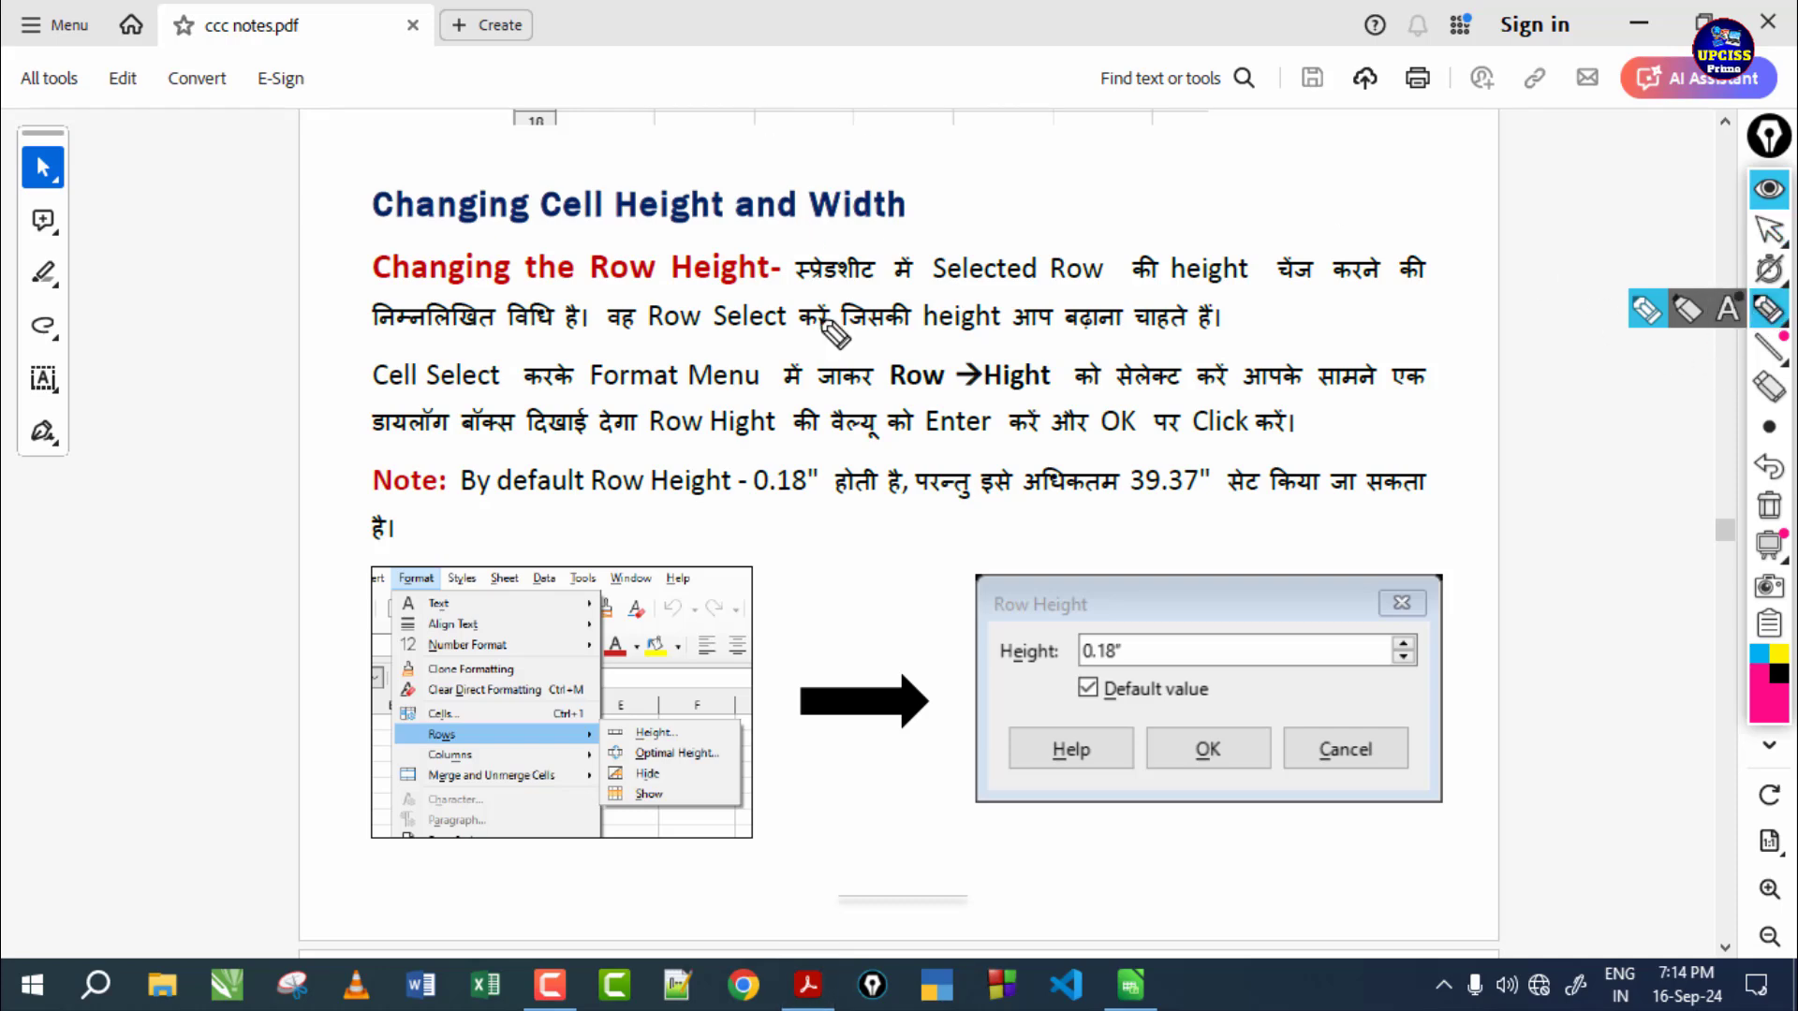
click(384, 491)
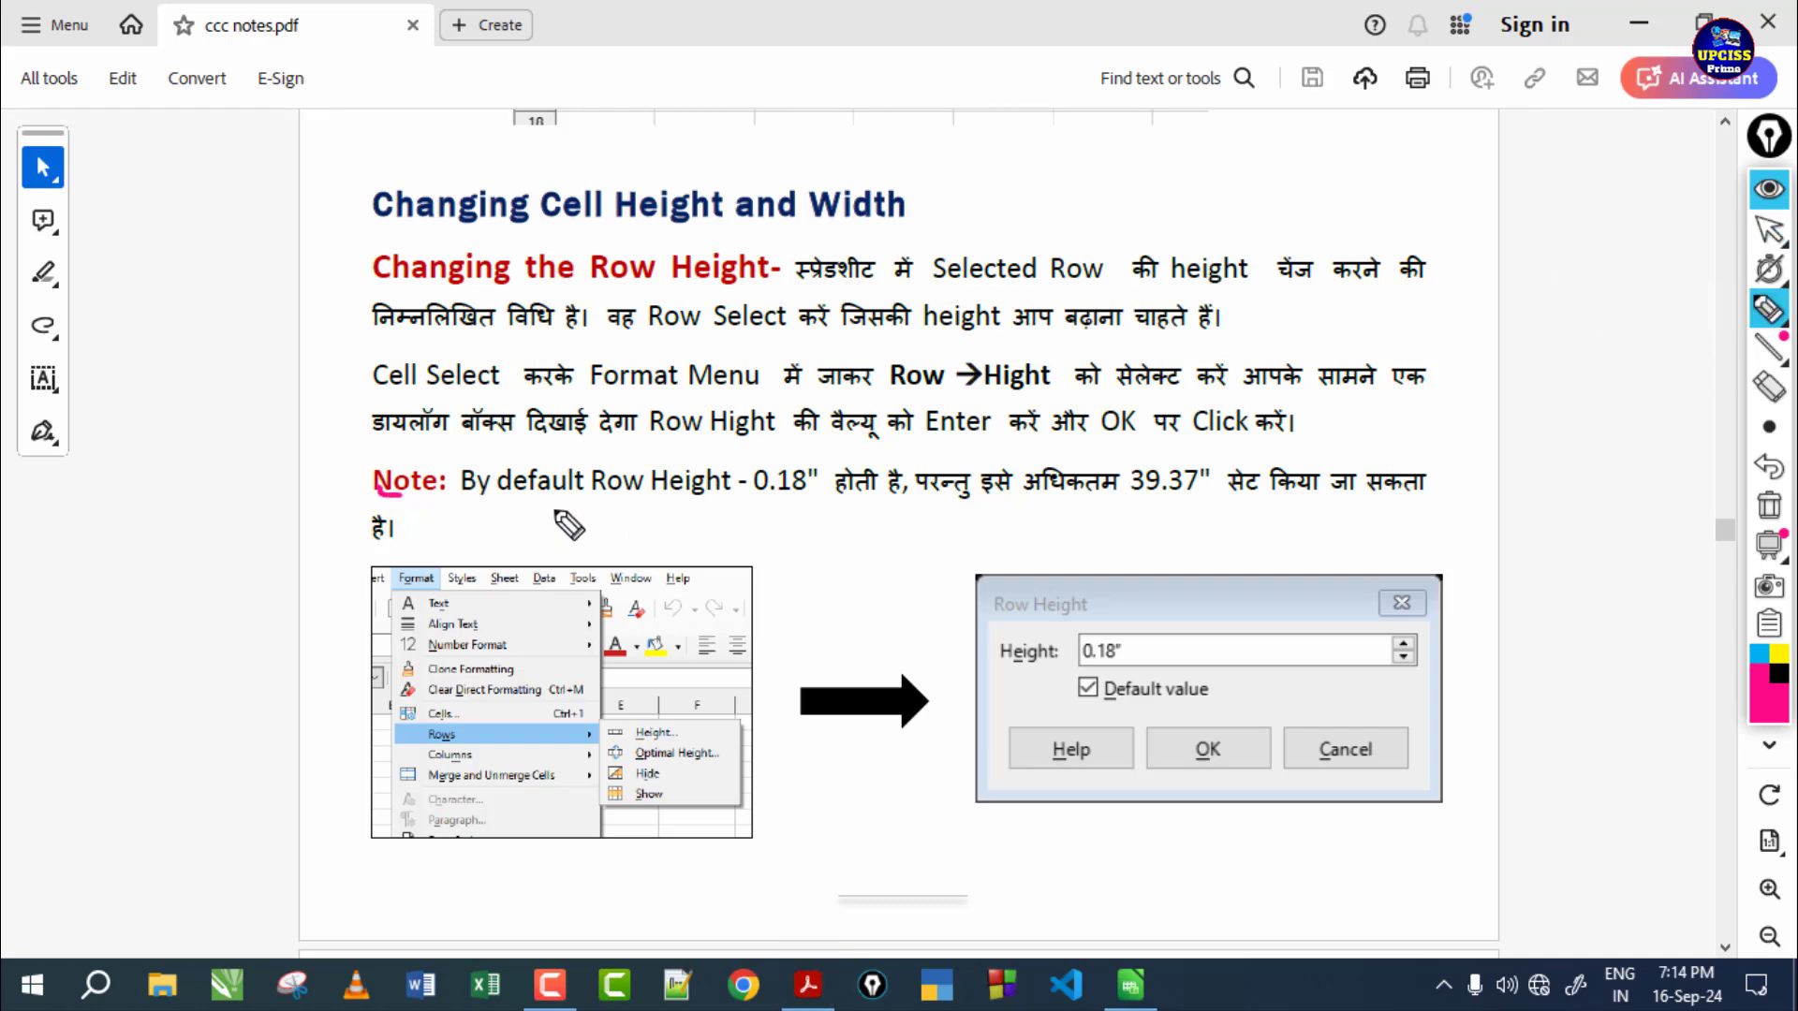